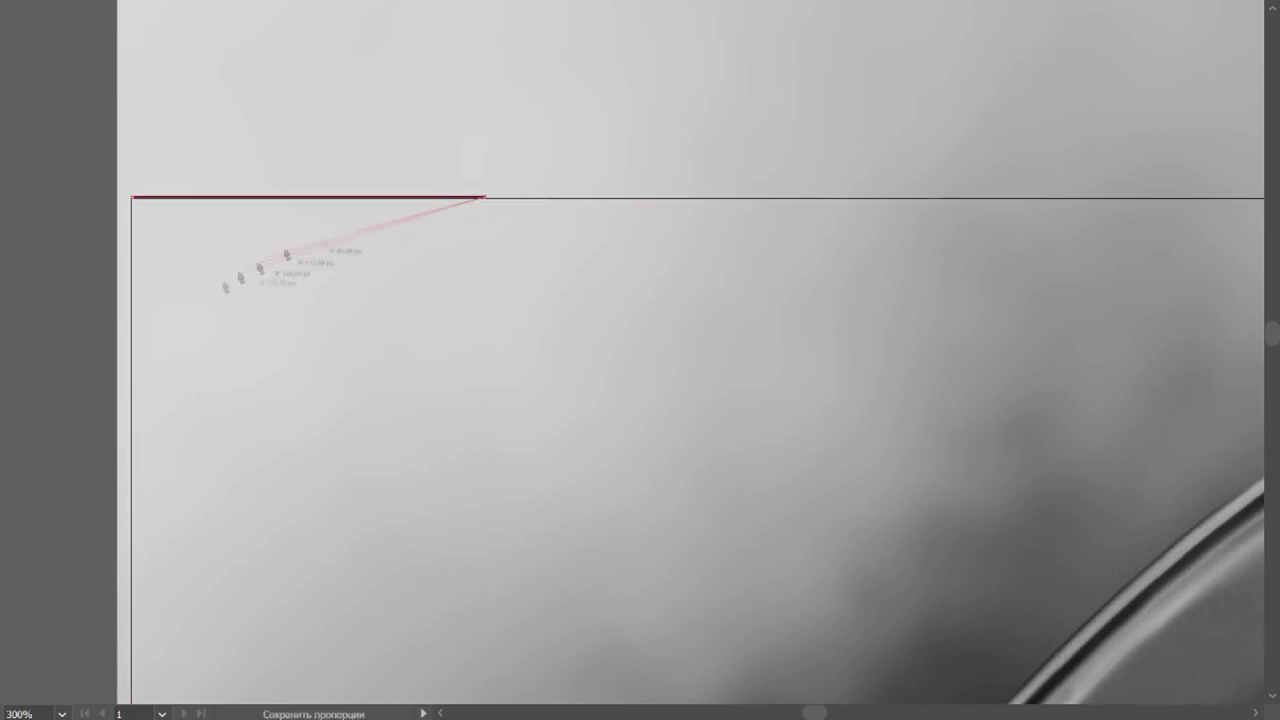
# Step: Finish the first top-left corner triangle and add a triangle hanging from the top edge
pyautogui.click(131, 352)
pyautogui.click(132, 198)
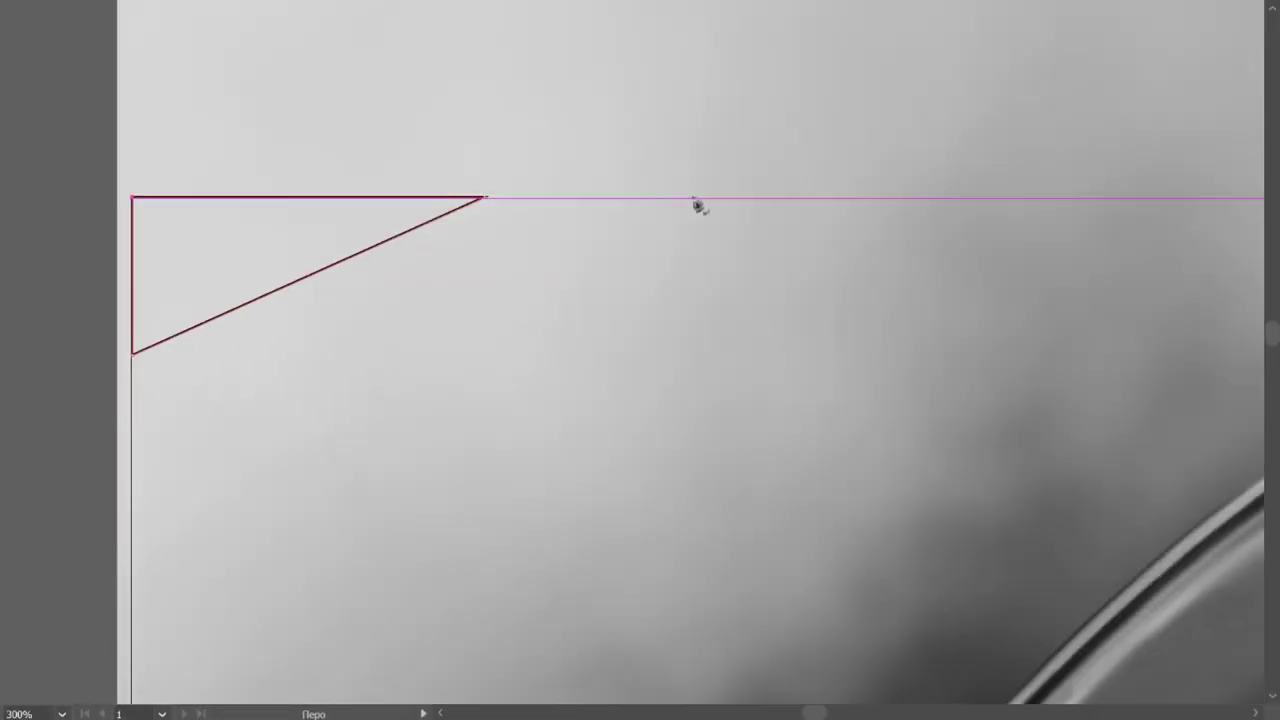
pyautogui.click(485, 198)
pyautogui.click(562, 404)
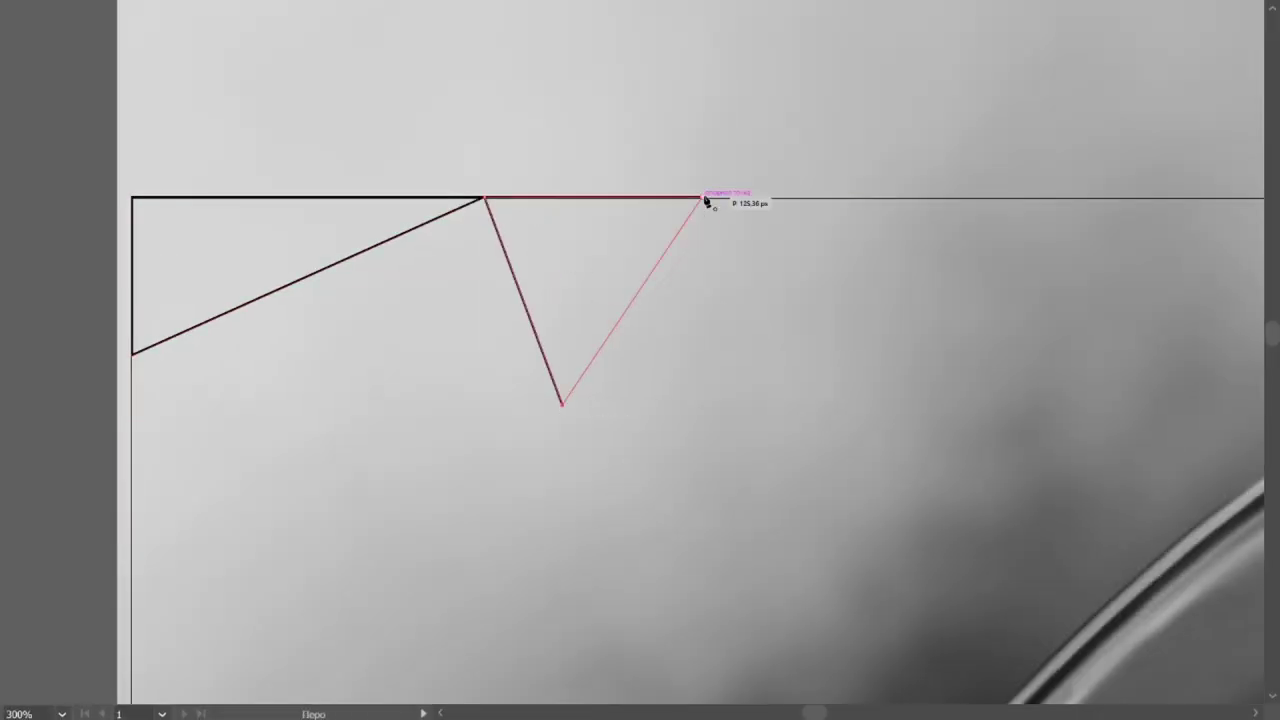
pyautogui.click(253, 300)
pyautogui.click(562, 404)
pyautogui.click(485, 198)
# Step: Draw two triangles along the left edge that share the left-edge vertex
pyautogui.click(253, 300)
pyautogui.click(132, 354)
pyautogui.click(132, 552)
pyautogui.click(335, 461)
pyautogui.click(132, 354)
pyautogui.click(265, 422)
pyautogui.click(132, 354)
pyautogui.click(253, 300)
# Step: Fill the gaps between shared inner vertices with a thin triangle and an adjacent triangle
pyautogui.click(348, 333)
pyautogui.click(265, 422)
pyautogui.click(253, 300)
pyautogui.click(348, 333)
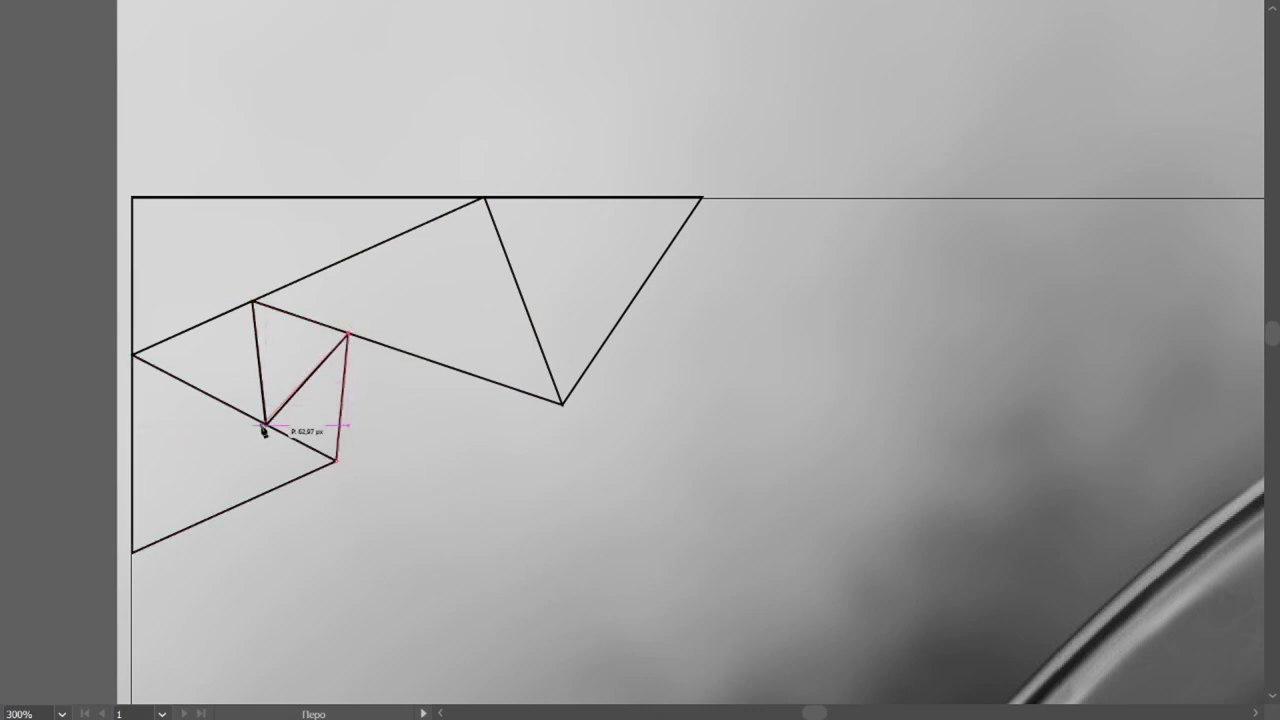
pyautogui.click(562, 404)
pyautogui.click(335, 461)
pyautogui.click(348, 333)
pyautogui.click(562, 404)
# Step: Add a downward-pointing triangle on the top edge and a connecting triangle below the band
pyautogui.click(703, 197)
pyautogui.click(923, 197)
pyautogui.click(806, 357)
pyautogui.click(703, 197)
pyautogui.click(562, 404)
pyautogui.click(806, 357)
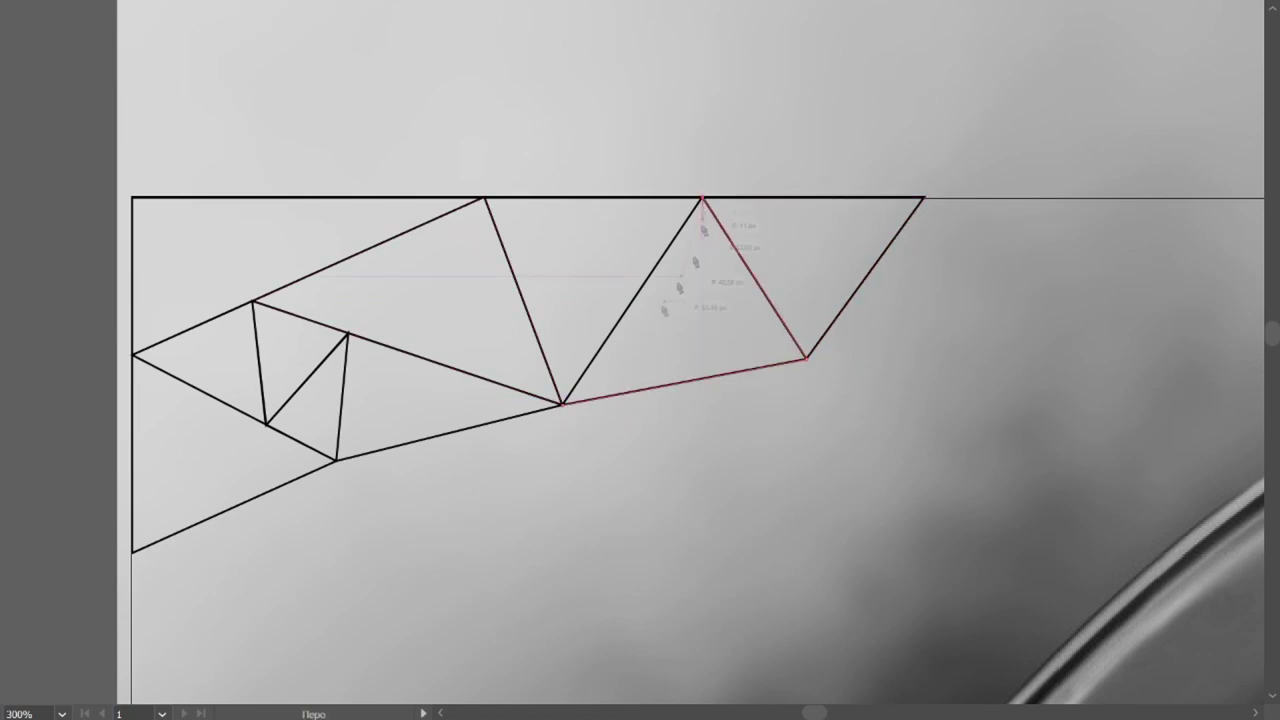
pyautogui.click(336, 460)
pyautogui.click(491, 594)
pyautogui.click(562, 404)
# Step: Trace two more triangles against the left edge, further down the artboard
pyautogui.click(336, 460)
pyautogui.scroll(-2, 134, 500)
pyautogui.click(133, 607)
pyautogui.click(307, 520)
pyautogui.click(133, 440)
pyautogui.click(336, 348)
pyautogui.click(307, 520)
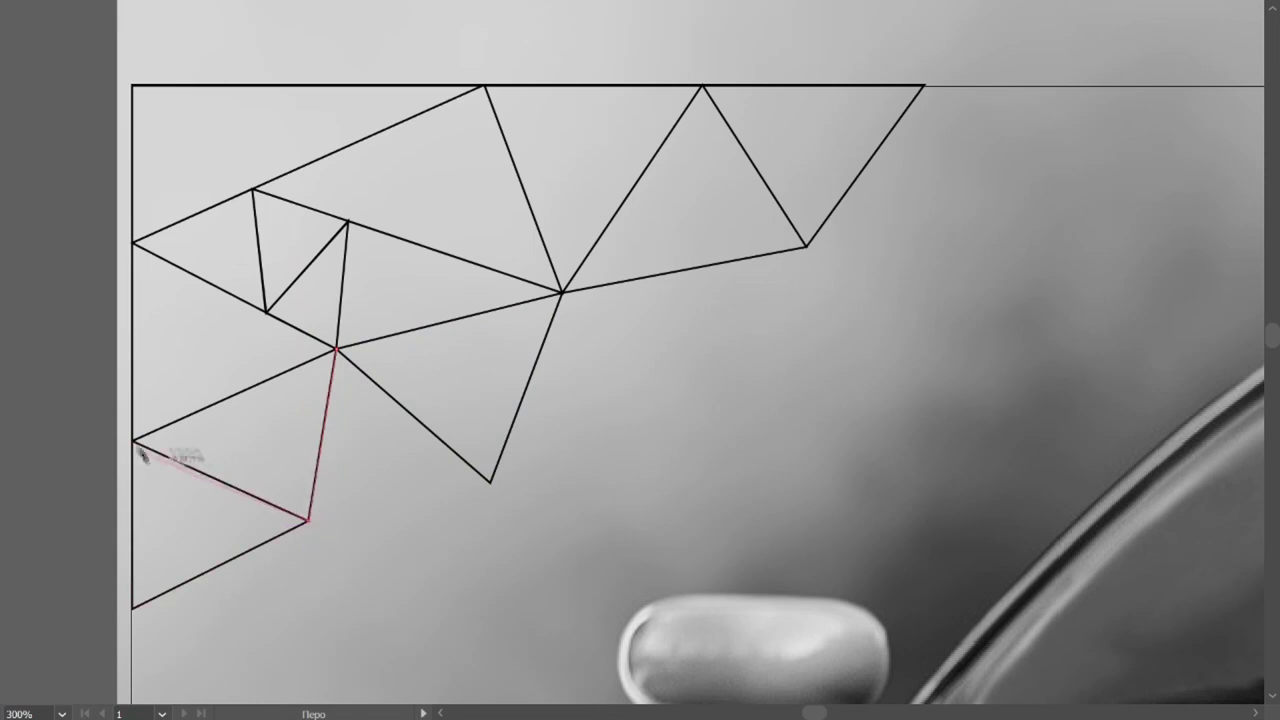
pyautogui.click(133, 440)
pyautogui.click(336, 348)
# Step: Add three triangles linking the lower vertices to the middle vertex
pyautogui.click(491, 482)
pyautogui.click(336, 348)
pyautogui.click(307, 520)
pyautogui.click(491, 482)
pyautogui.click(562, 291)
pyautogui.click(491, 482)
pyautogui.click(700, 429)
pyautogui.click(562, 291)
pyautogui.click(806, 245)
pyautogui.click(700, 429)
pyautogui.click(562, 291)
# Step: Draw a new top-edge triangle and a filler triangle beneath it
pyautogui.click(806, 245)
pyautogui.click(924, 86)
pyautogui.click(1010, 222)
pyautogui.click(924, 86)
pyautogui.click(806, 245)
pyautogui.click(1012, 222)
pyautogui.click(924, 86)
pyautogui.click(806, 245)
# Step: Complete the band with two final right-side triangles, then zoom out to view the mesh
pyautogui.click(700, 429)
pyautogui.click(910, 414)
pyautogui.click(806, 245)
pyautogui.click(700, 429)
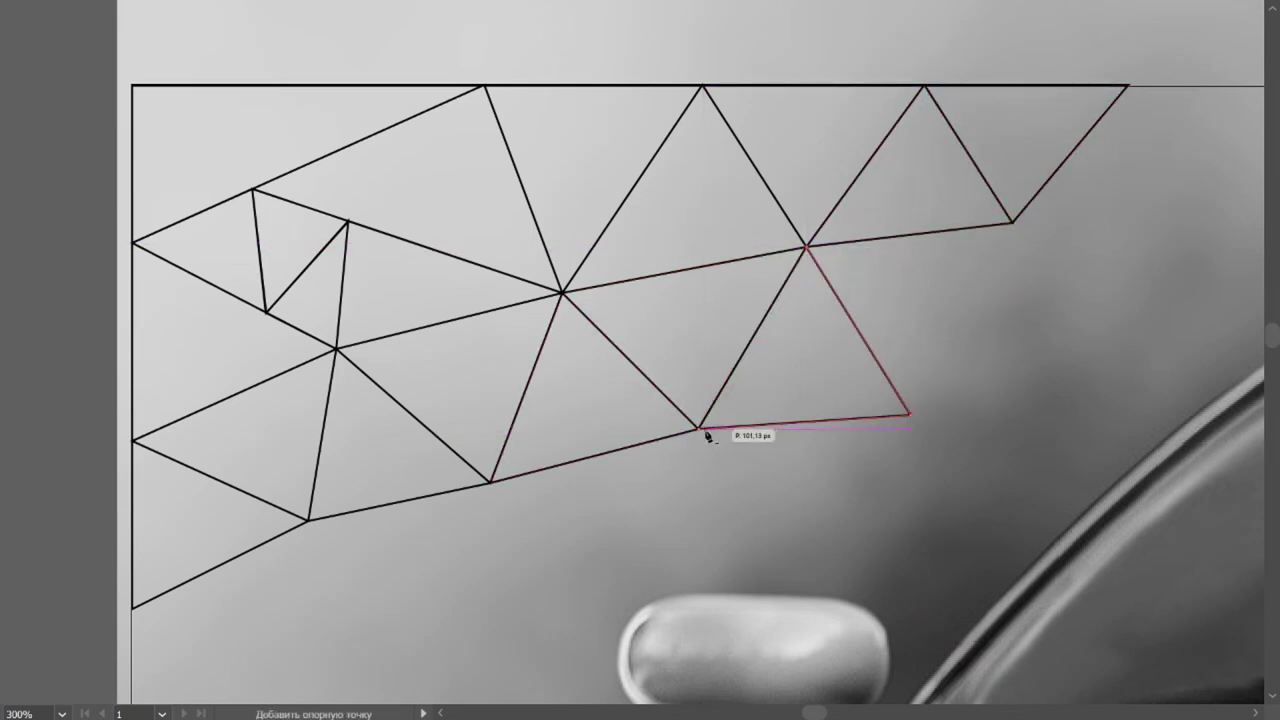
pyautogui.click(1012, 222)
pyautogui.click(910, 414)
pyautogui.click(806, 245)
pyautogui.click(1012, 222)
pyautogui.hotkey('ctrl', '-')
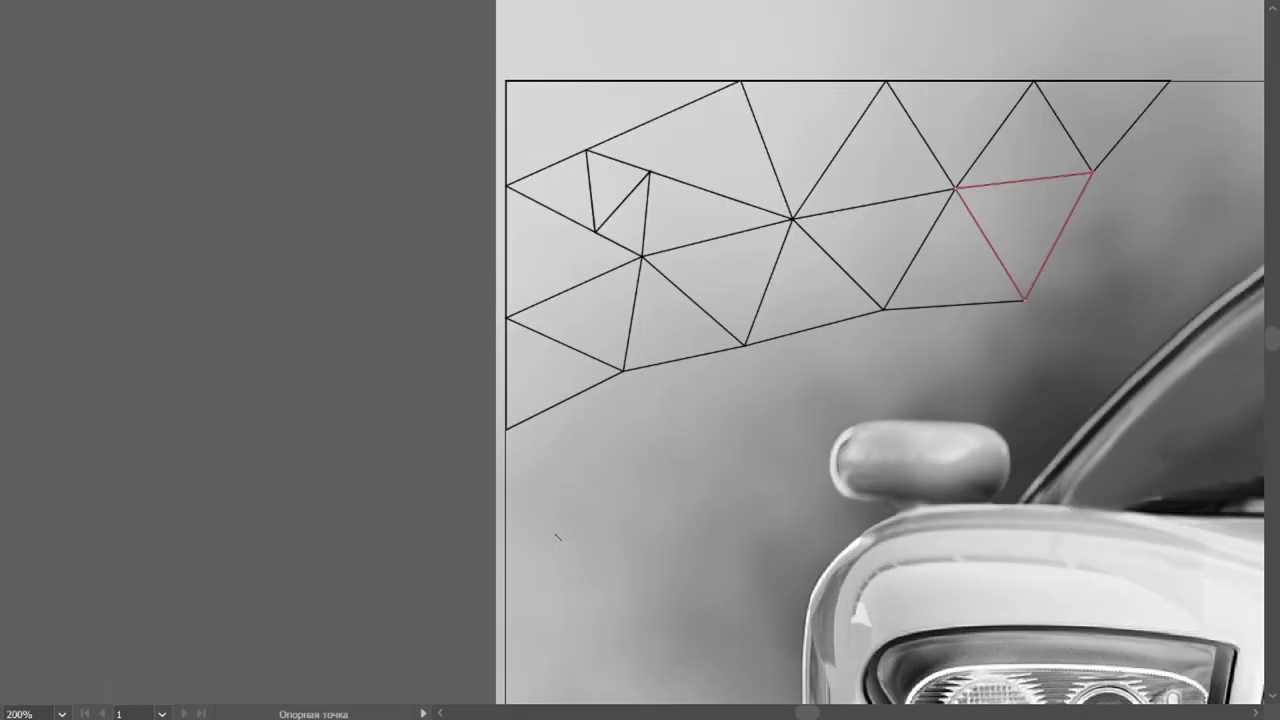
# Step: Zoom in and draw a triangle along the artboard's lower-left edge
pyautogui.hotkey('ctrl', '+')
pyautogui.click(483, 288)
pyautogui.click(645, 375)
pyautogui.click(483, 468)
# Step: Add a four-sided shape sharing the left-edge vertex and the inner corner
pyautogui.click(483, 288)
pyautogui.click(658, 200)
pyautogui.click(760, 268)
pyautogui.click(645, 375)
pyautogui.click(483, 288)
pyautogui.click(658, 200)
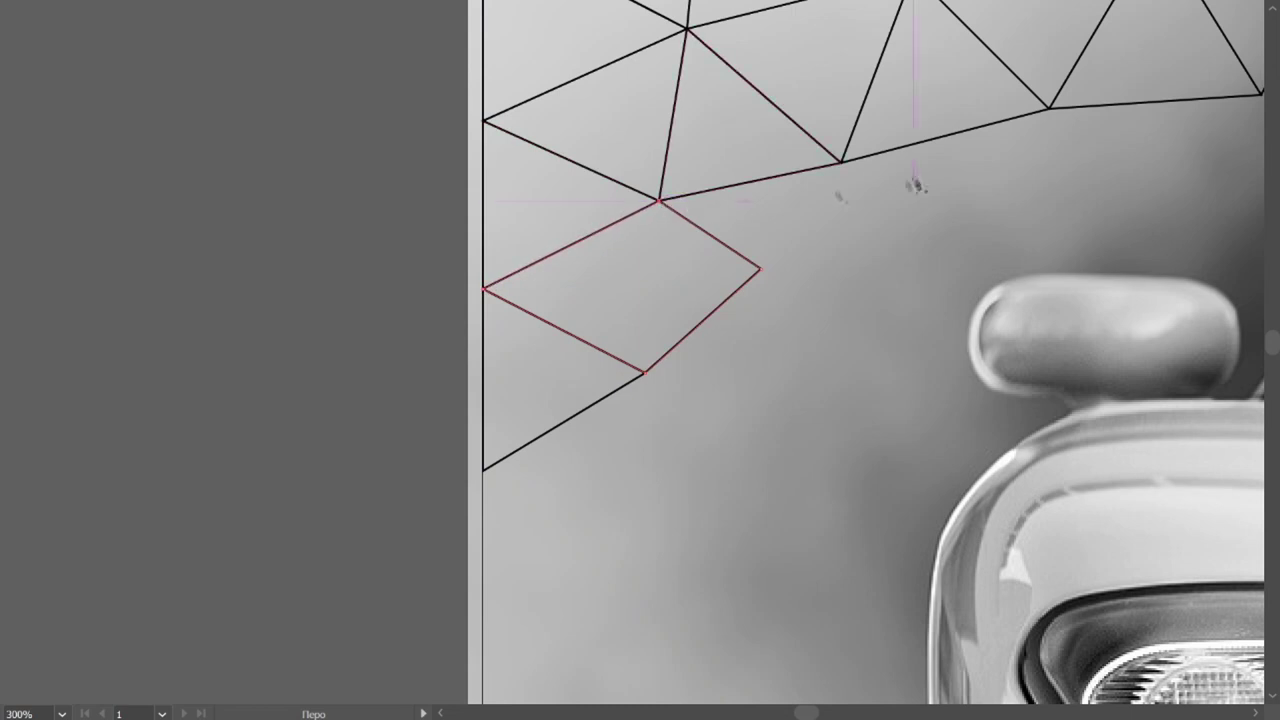
# Step: Draw a long sliver shape from the shared vertex toward the right-side vertex
pyautogui.click(841, 163)
pyautogui.click(1048, 107)
pyautogui.click(760, 268)
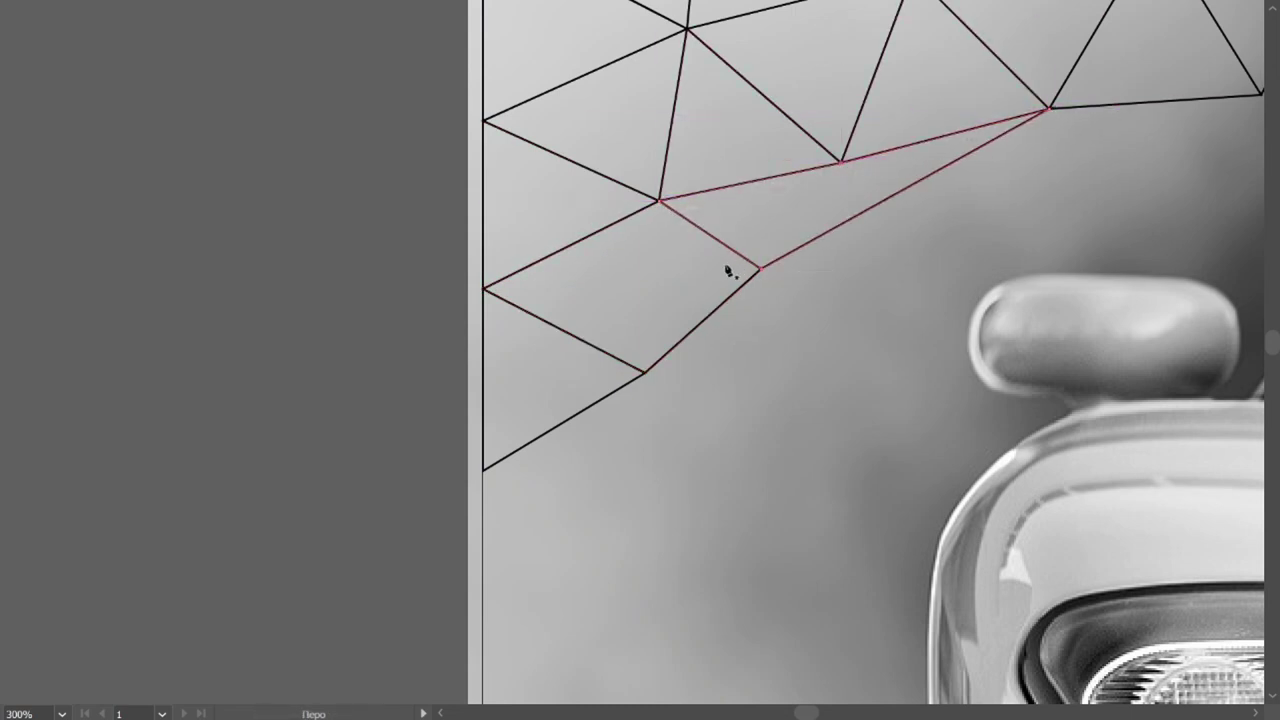
pyautogui.scroll(-3, 509, 520)
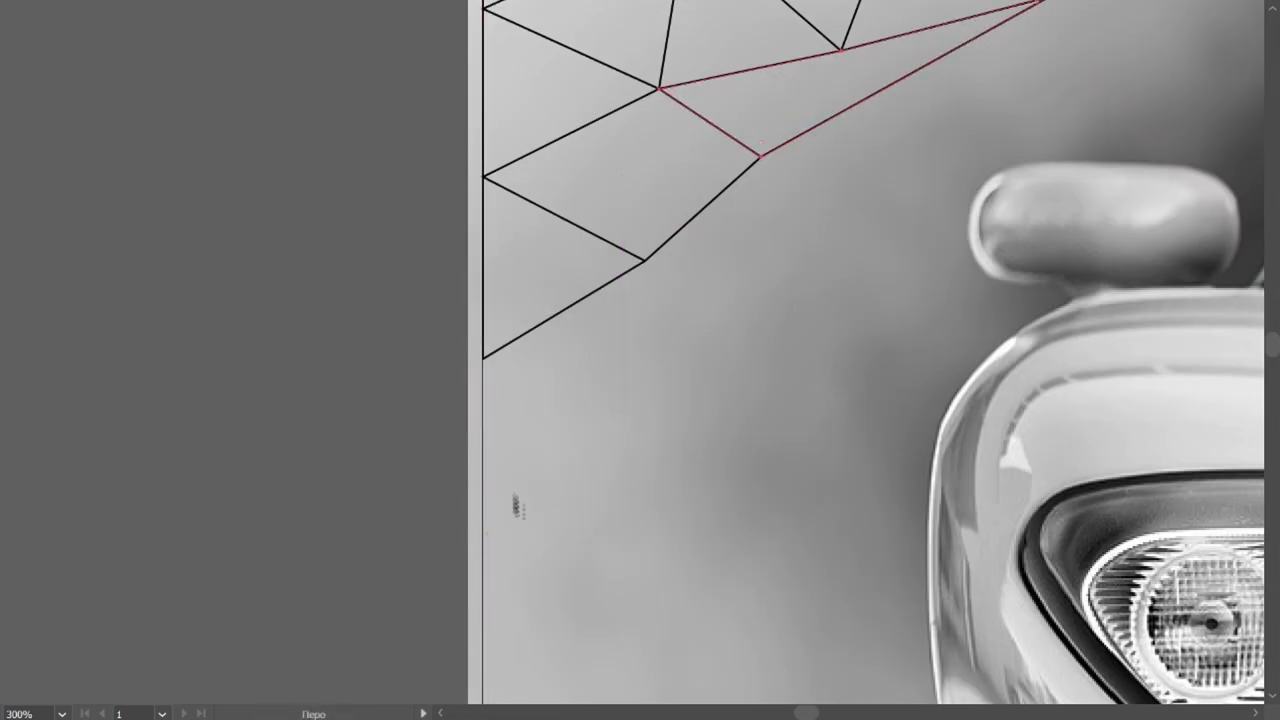
pyautogui.scroll(-5, 509, 510)
pyautogui.scroll(6, 741, 226)
# Step: Add two triangles heading toward the mirror, one reaching the mirror's top
pyautogui.click(768, 175)
pyautogui.click(596, 412)
pyautogui.click(487, 192)
pyautogui.click(768, 175)
pyautogui.click(101, 407)
pyautogui.click(414, 430)
pyautogui.click(487, 192)
# Step: Fill the area above the mirror with a triangle and a thin sliver triangle
pyautogui.click(101, 407)
pyautogui.click(596, 412)
pyautogui.click(458, 413)
pyautogui.click(487, 192)
pyautogui.click(596, 412)
pyautogui.click(414, 430)
pyautogui.click(458, 413)
pyautogui.click(487, 192)
pyautogui.click(414, 430)
# Step: Add shapes above the mirror's right end reaching out toward the windshield
pyautogui.click(708, 262)
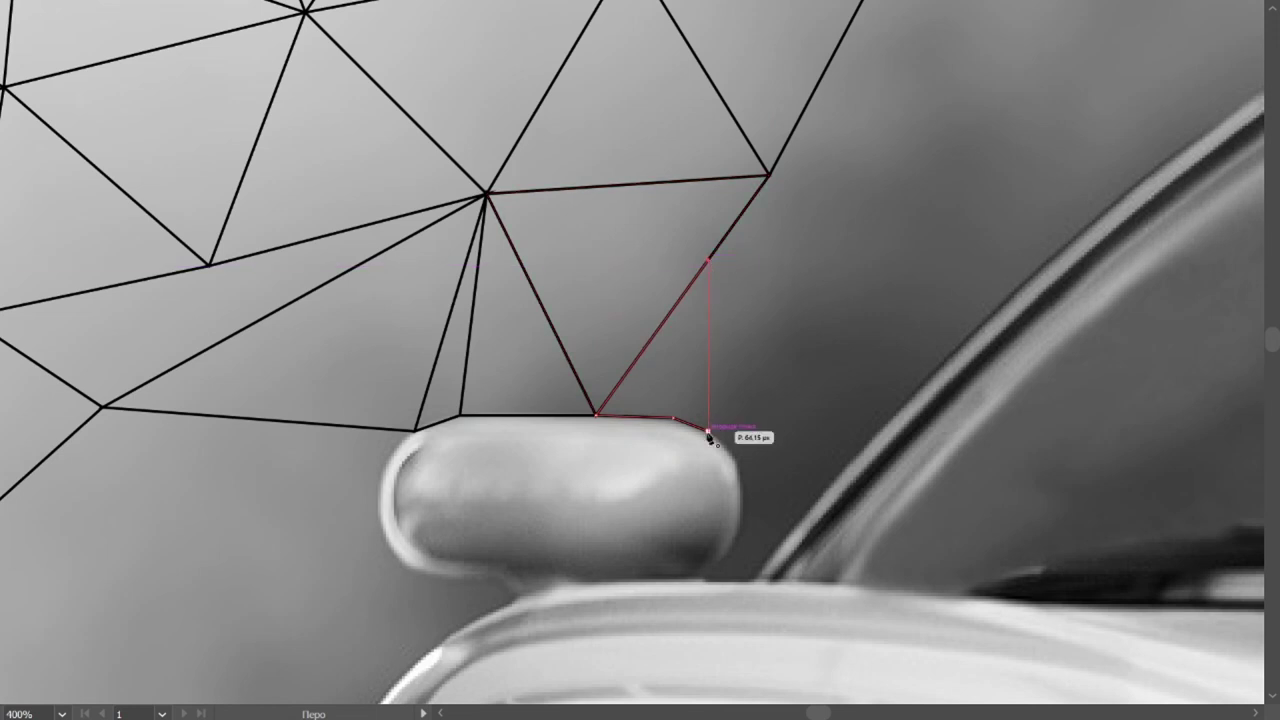
pyautogui.click(768, 175)
pyautogui.click(880, 323)
pyautogui.click(708, 305)
pyautogui.click(708, 262)
pyautogui.click(769, 176)
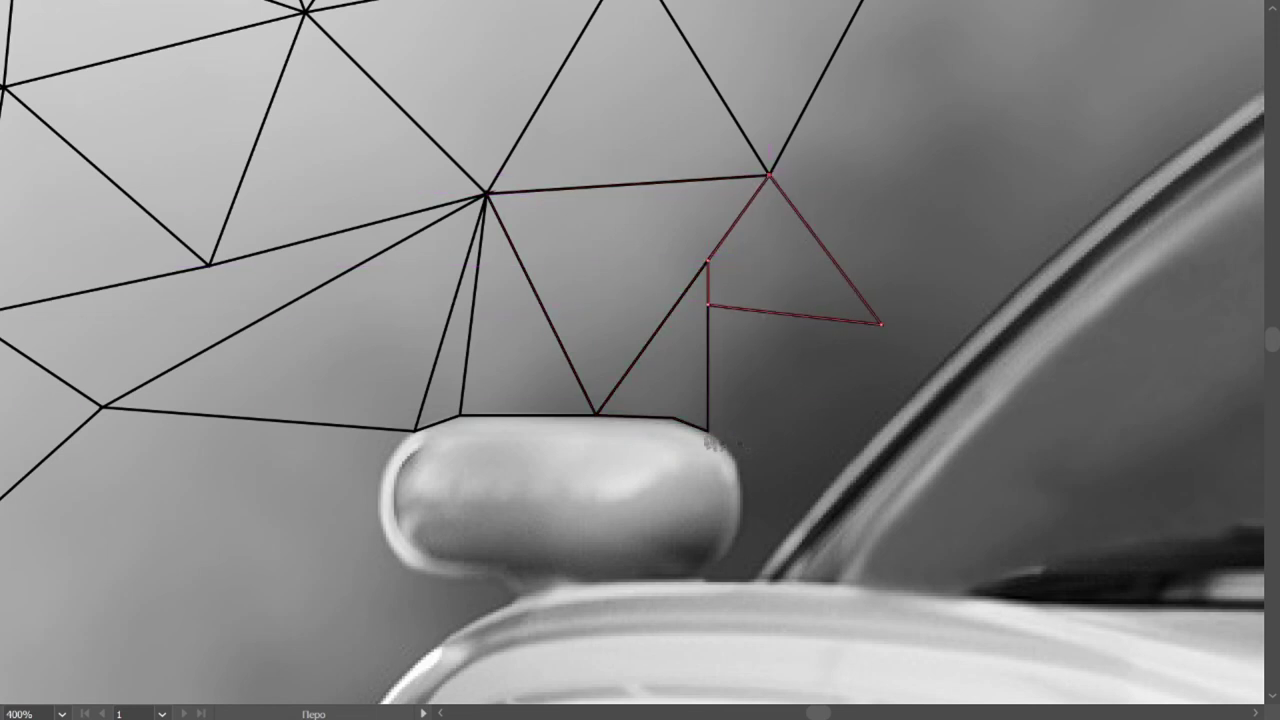
# Step: Draw a shape beside the mirror's right end connecting to the outer vertex
pyautogui.click(708, 430)
pyautogui.click(741, 486)
pyautogui.click(880, 323)
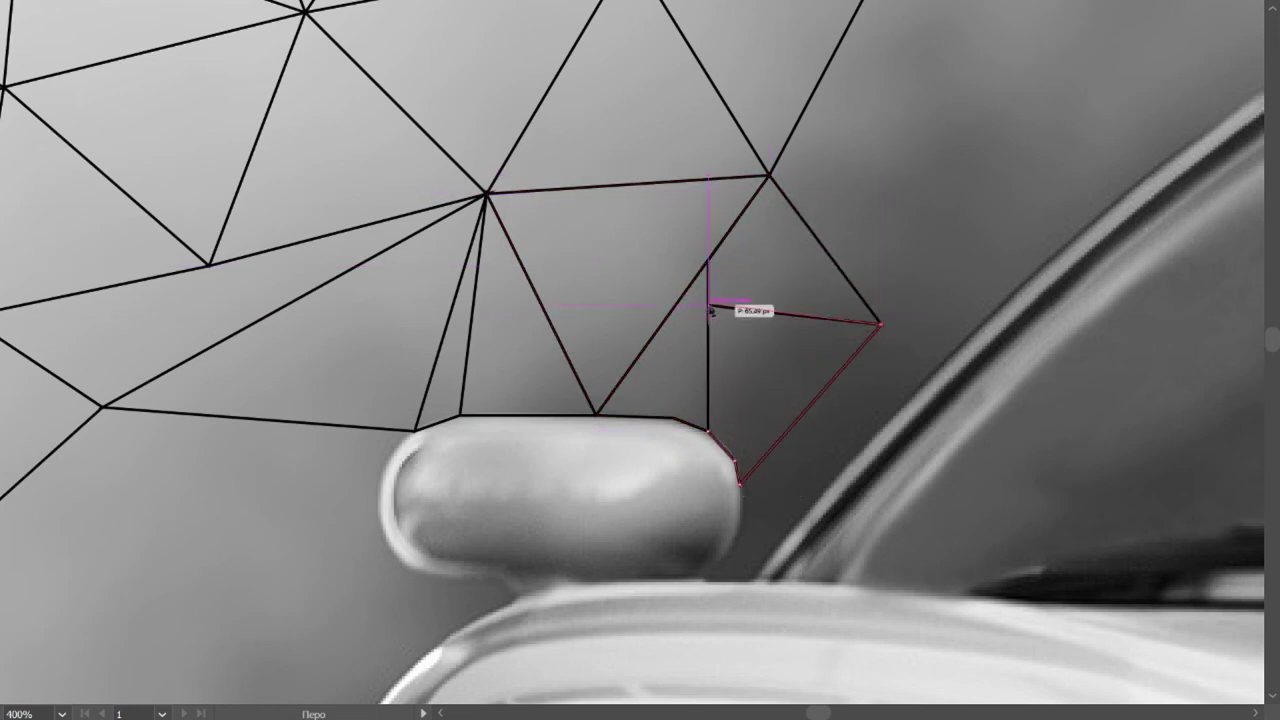
pyautogui.click(708, 305)
pyautogui.click(739, 483)
# Step: Trace a shape following the mirror's rounded edge down to its bottom
pyautogui.click(796, 421)
pyautogui.click(777, 493)
pyautogui.click(738, 543)
pyautogui.hotkey('ctrl', '+')
pyautogui.hotkey('ctrl', '+')
pyautogui.click(703, 580)
pyautogui.click(751, 580)
pyautogui.click(738, 542)
# Step: Draw a shape along the mirror's underside up to the outer vertex
pyautogui.click(749, 393)
pyautogui.click(1025, 185)
pyautogui.click(860, 361)
pyautogui.click(690, 570)
pyautogui.click(663, 495)
pyautogui.click(743, 392)
# Step: Close the gaps with an upper-corner triangle and a top filler triangle
pyautogui.click(780, 249)
pyautogui.click(743, 392)
pyautogui.click(1025, 185)
pyautogui.click(780, 249)
pyautogui.click(950, 57)
pyautogui.click(1025, 185)
pyautogui.click(780, 249)
pyautogui.click(950, 57)
# Step: Add a triangle below the mesh in the area left of the mirror
pyautogui.hotkey('ctrl', '-')
pyautogui.hotkey('ctrl', '-')
pyautogui.hotkey('ctrl', '-')
pyautogui.hscroll(-5, 478, 318)
pyautogui.hotkey('ctrl', '+')
pyautogui.click(557, 191)
pyautogui.click(596, 354)
pyautogui.click(400, 331)
pyautogui.click(557, 191)
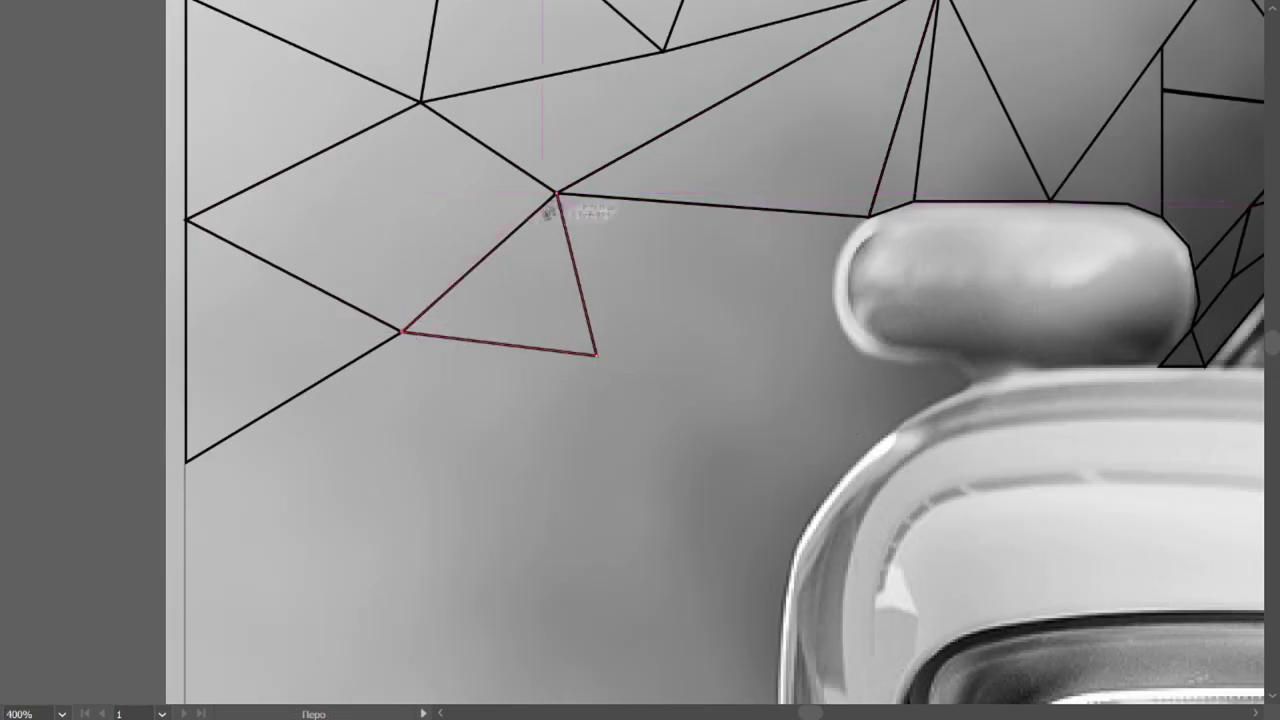
# Step: Draw a triangle at the mirror's front end and begin the next one below
pyautogui.click(842, 246)
pyautogui.click(834, 279)
pyautogui.click(695, 204)
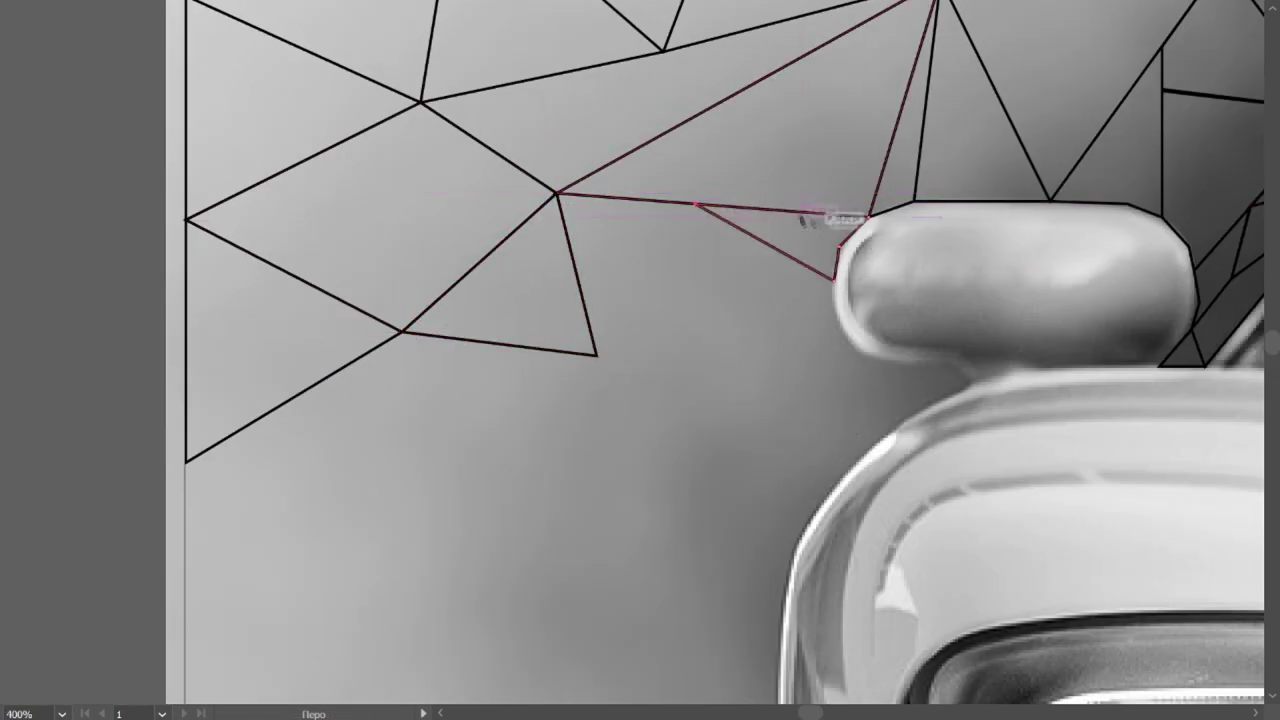
pyautogui.click(704, 209)
pyautogui.click(597, 353)
pyautogui.scroll(1, 836, 283)
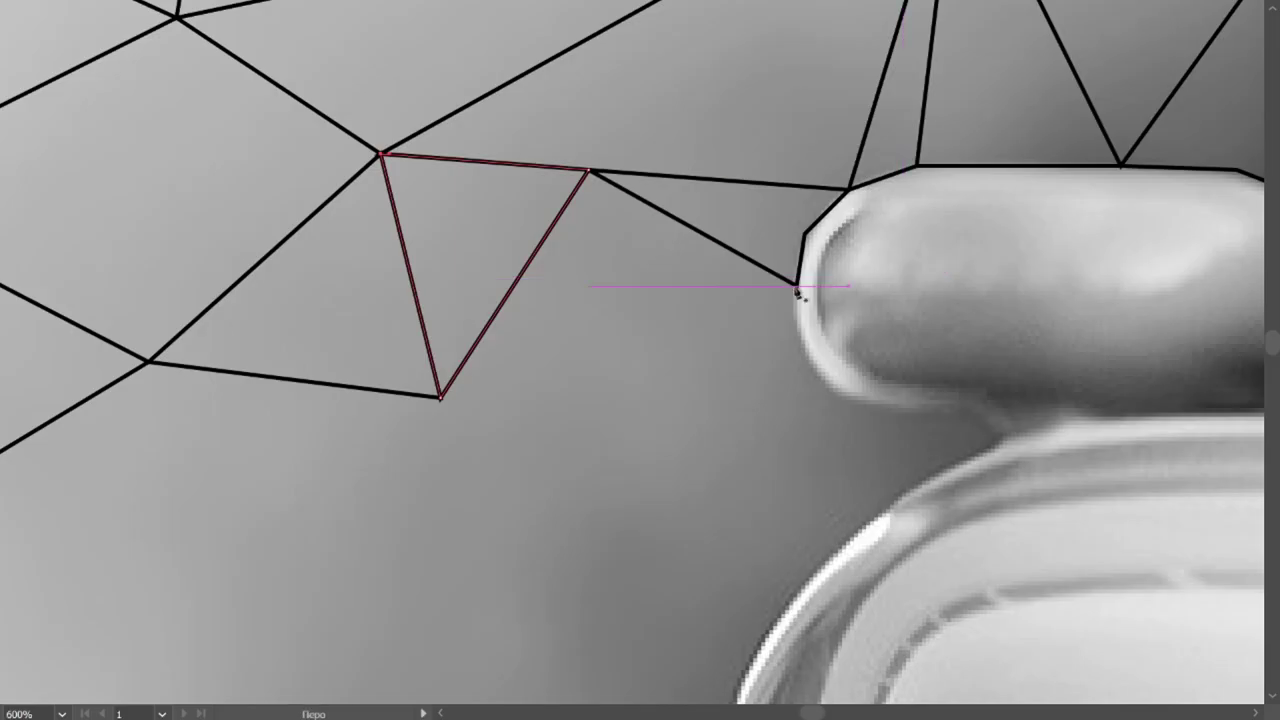
# Step: Trace a triangle below the mirror and another down to the fender edge
pyautogui.click(440, 397)
pyautogui.click(588, 172)
pyautogui.click(796, 288)
pyautogui.click(820, 383)
pyautogui.click(820, 568)
pyautogui.click(998, 438)
# Step: Add two triangles beside the fender that share the left vertices
pyautogui.click(652, 389)
pyautogui.click(820, 568)
pyautogui.click(820, 382)
pyautogui.click(652, 389)
pyautogui.click(440, 397)
pyautogui.click(652, 389)
pyautogui.click(440, 397)
# Step: Draw a triangle down on the fender curve and a narrow triangle next to it
pyautogui.click(820, 568)
pyautogui.click(743, 678)
pyautogui.click(652, 389)
pyautogui.click(820, 568)
pyautogui.click(588, 630)
pyautogui.scroll(-1, 740, 658)
pyautogui.click(743, 630)
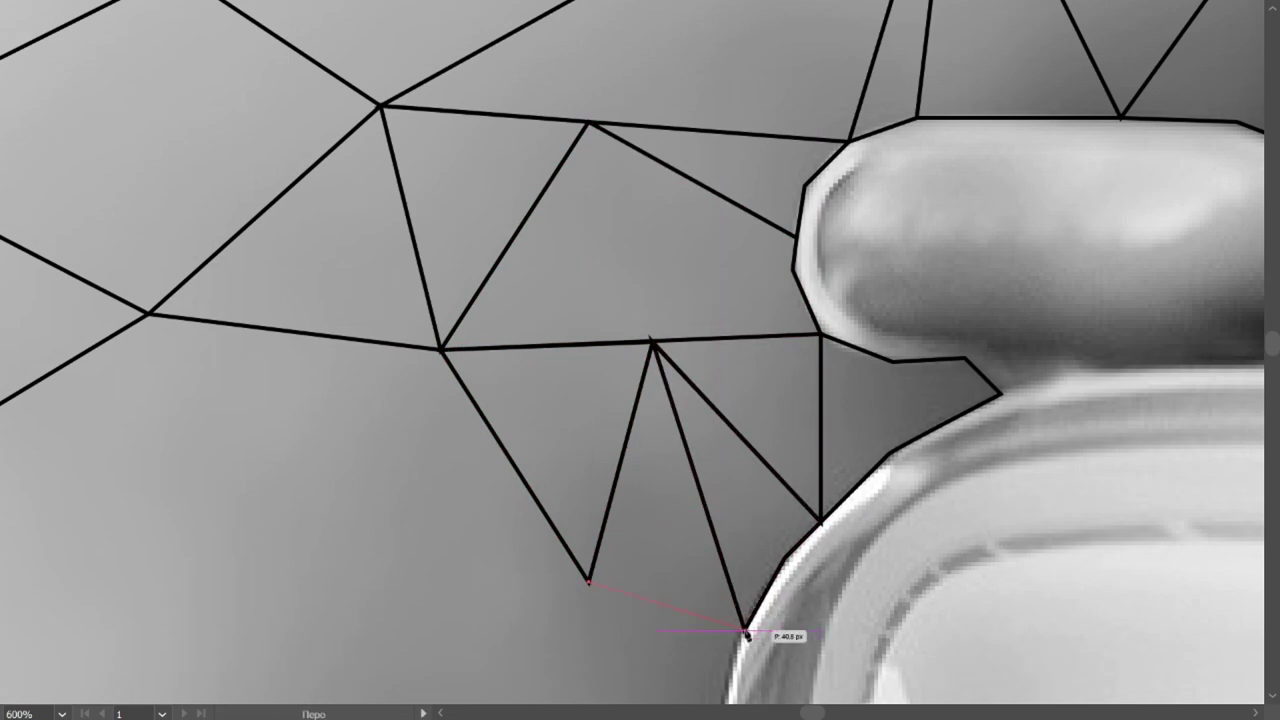
pyautogui.click(652, 343)
pyautogui.click(588, 580)
# Step: Outline a triangle to the left and a thin one along the fender
pyautogui.click(441, 350)
pyautogui.click(297, 585)
pyautogui.click(588, 584)
pyautogui.click(441, 350)
pyautogui.scroll(-1, 749, 549)
pyautogui.click(743, 551)
pyautogui.scroll(-1, 743, 551)
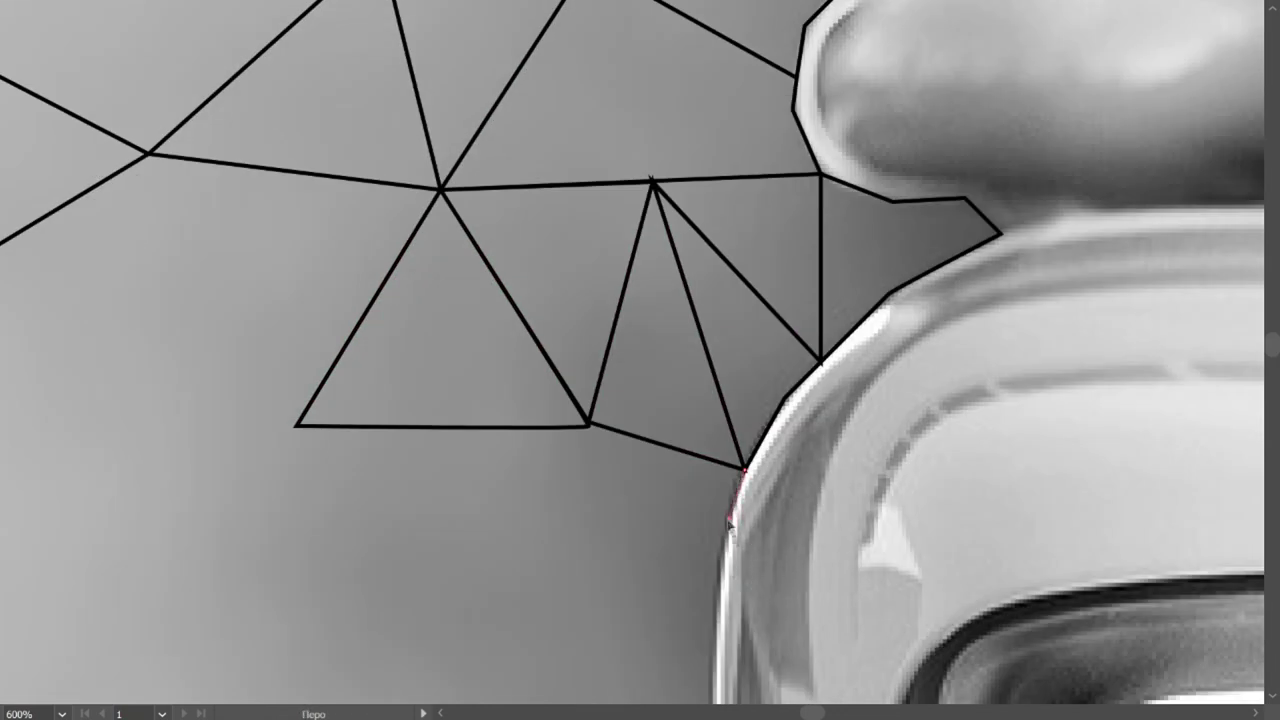
pyautogui.click(722, 563)
# Step: Extend the mesh leftward with a triangle at the left vertex
pyautogui.click(588, 425)
pyautogui.click(743, 470)
pyautogui.click(297, 425)
pyautogui.scroll(-1, 297, 425)
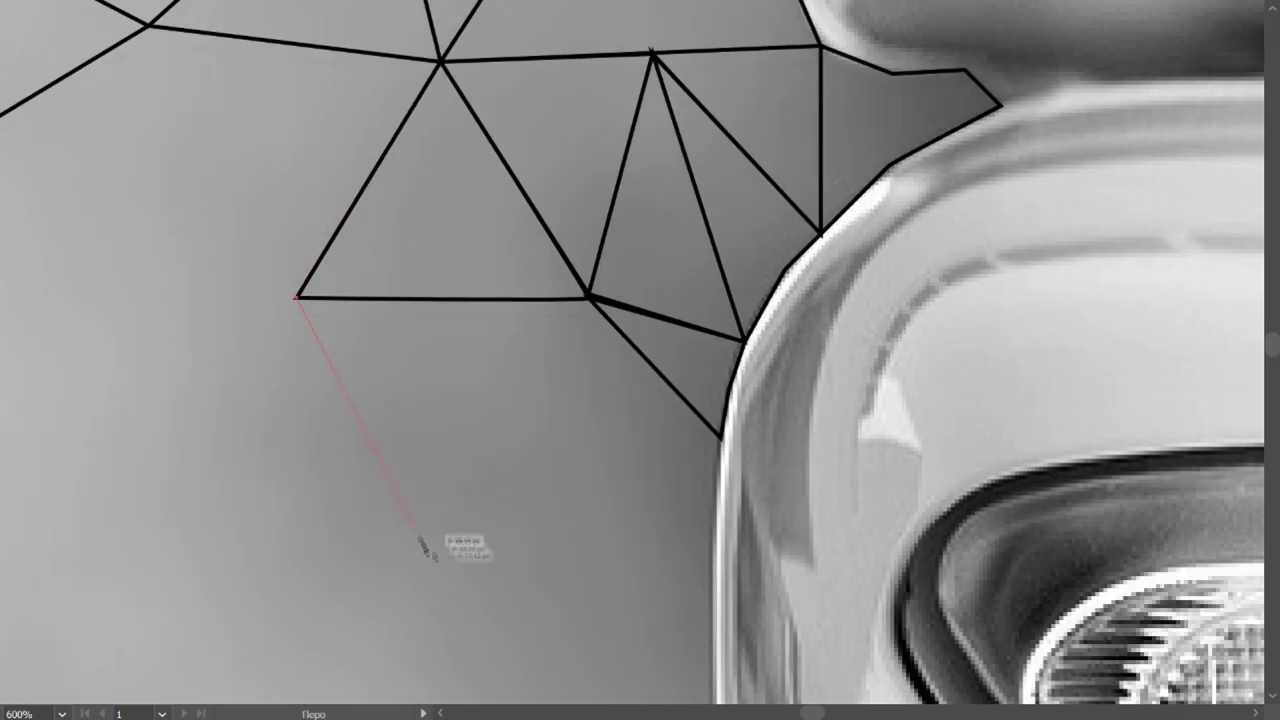
pyautogui.click(467, 568)
pyautogui.click(588, 298)
# Step: Close a triangle on the existing edges of the lower mesh
pyautogui.click(297, 298)
pyautogui.click(588, 298)
pyautogui.click(722, 437)
pyautogui.click(467, 568)
pyautogui.click(588, 298)
pyautogui.scroll(1, 722, 437)
pyautogui.hscroll(-2, 722, 437)
# Step: Draw an upper triangle and a wide triangle reaching the artboard's left edge
pyautogui.click(454, 153)
pyautogui.click(600, 425)
pyautogui.click(745, 188)
pyautogui.click(128, 348)
pyautogui.click(600, 425)
pyautogui.click(454, 153)
pyautogui.click(128, 348)
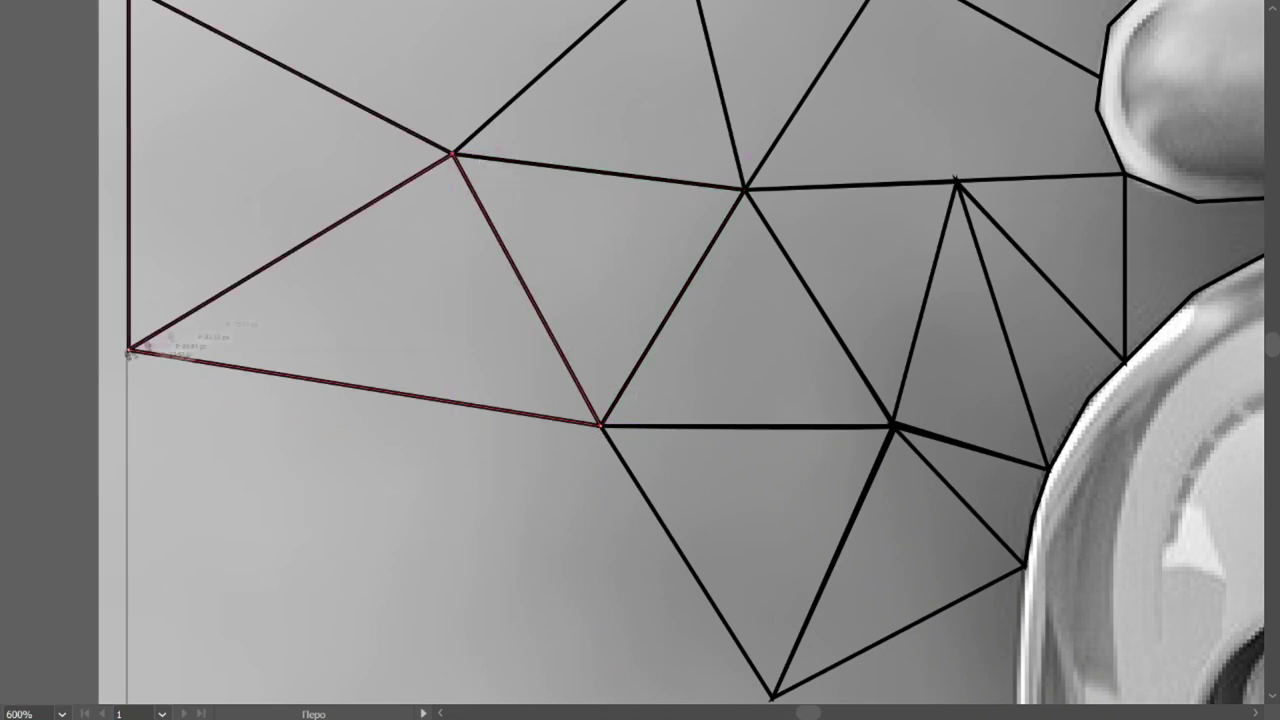
# Step: Add a left-edge triangle and another from its inner corner
pyautogui.click(128, 608)
pyautogui.click(128, 348)
pyautogui.click(484, 407)
pyautogui.click(128, 608)
pyautogui.click(484, 407)
pyautogui.click(515, 540)
pyautogui.click(600, 425)
pyautogui.scroll(-2, 600, 425)
# Step: Fill the lower-left corner with triangles closing on the left edge
pyautogui.click(773, 568)
pyautogui.click(516, 413)
pyautogui.click(600, 297)
pyautogui.click(773, 568)
pyautogui.click(484, 280)
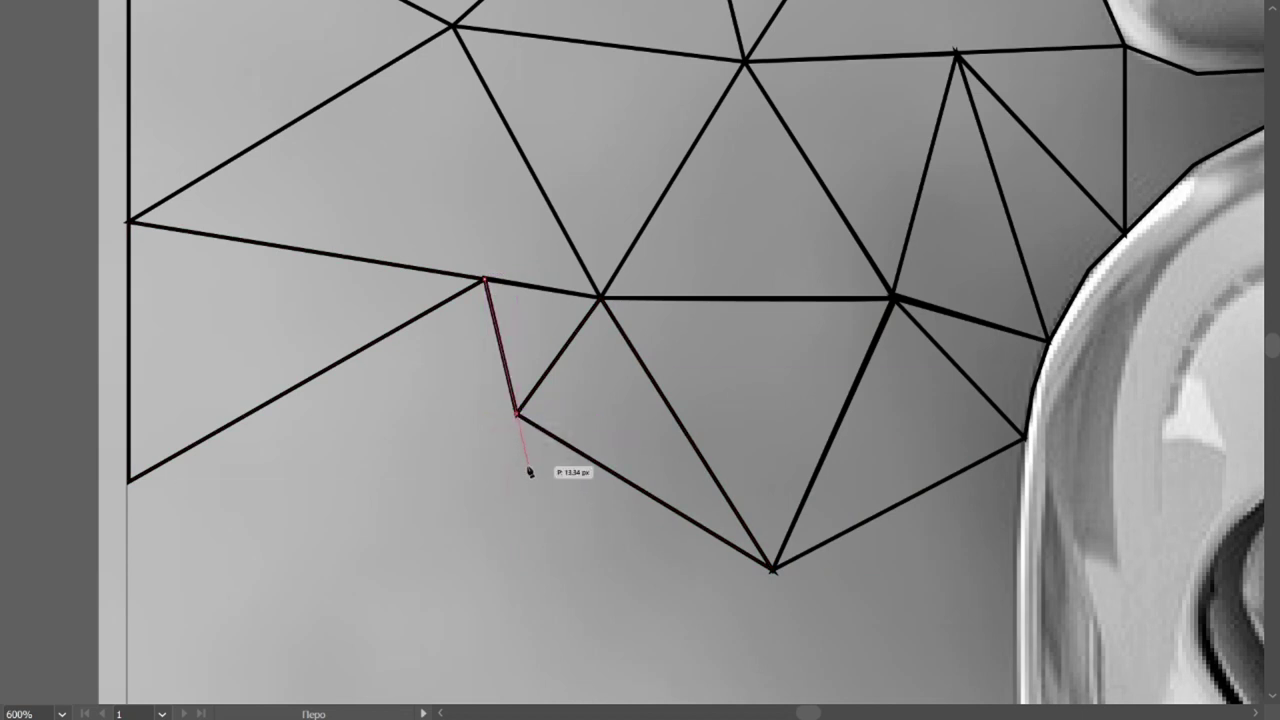
pyautogui.click(297, 384)
pyautogui.click(128, 480)
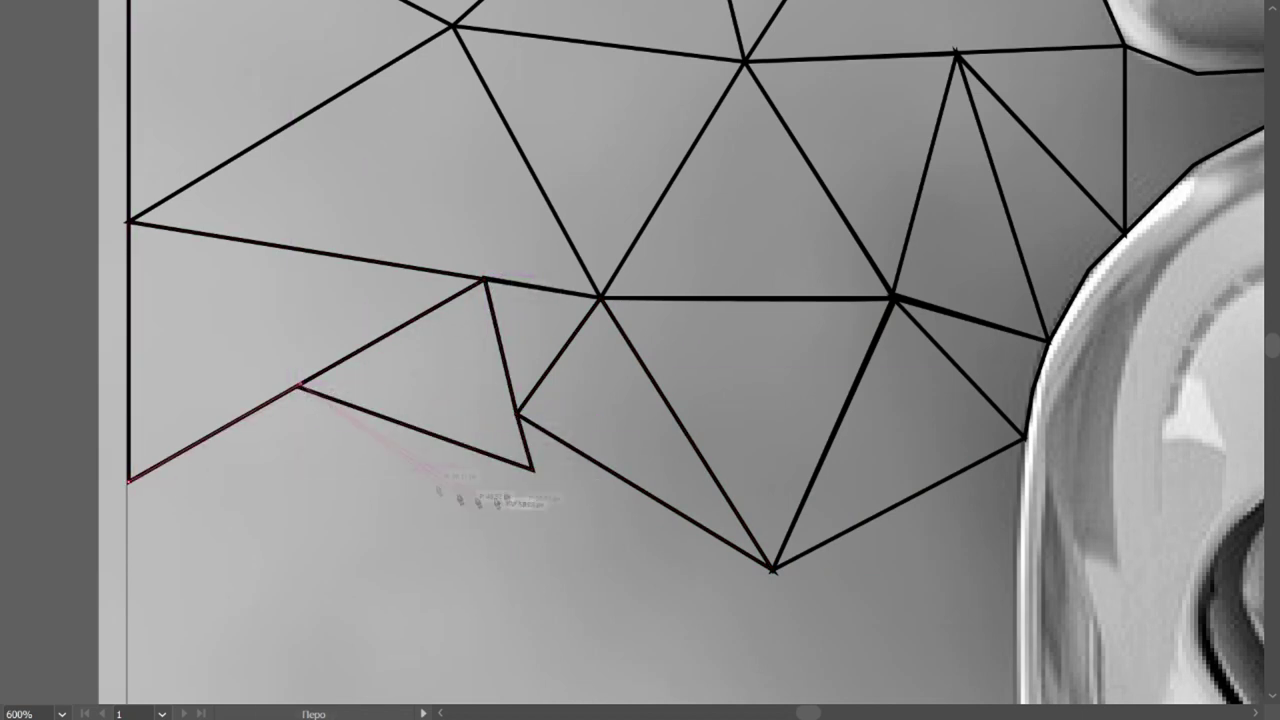
pyautogui.click(533, 468)
pyautogui.click(294, 530)
pyautogui.click(128, 480)
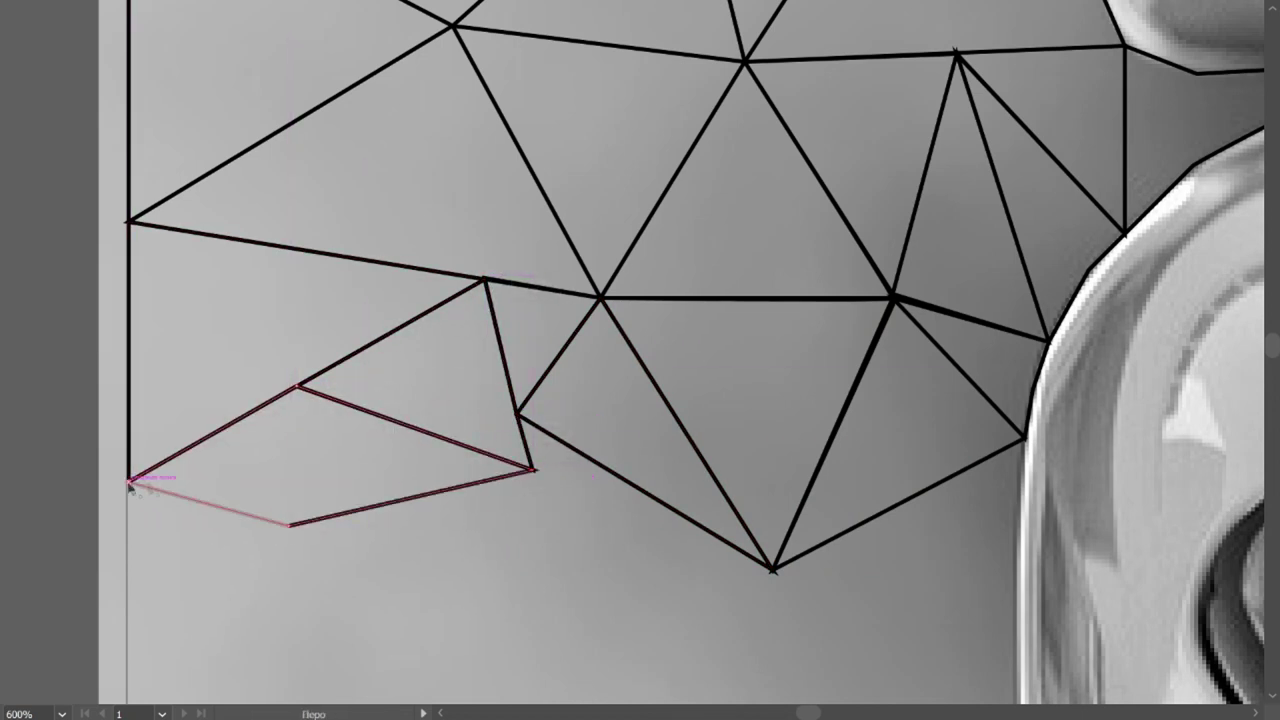
pyautogui.hotkey('ctrl', '-')
pyautogui.hotkey('ctrl', '-')
pyautogui.hotkey('ctrl', '-')
pyautogui.hotkey('ctrl', '+')
pyautogui.hotkey('ctrl', '+')
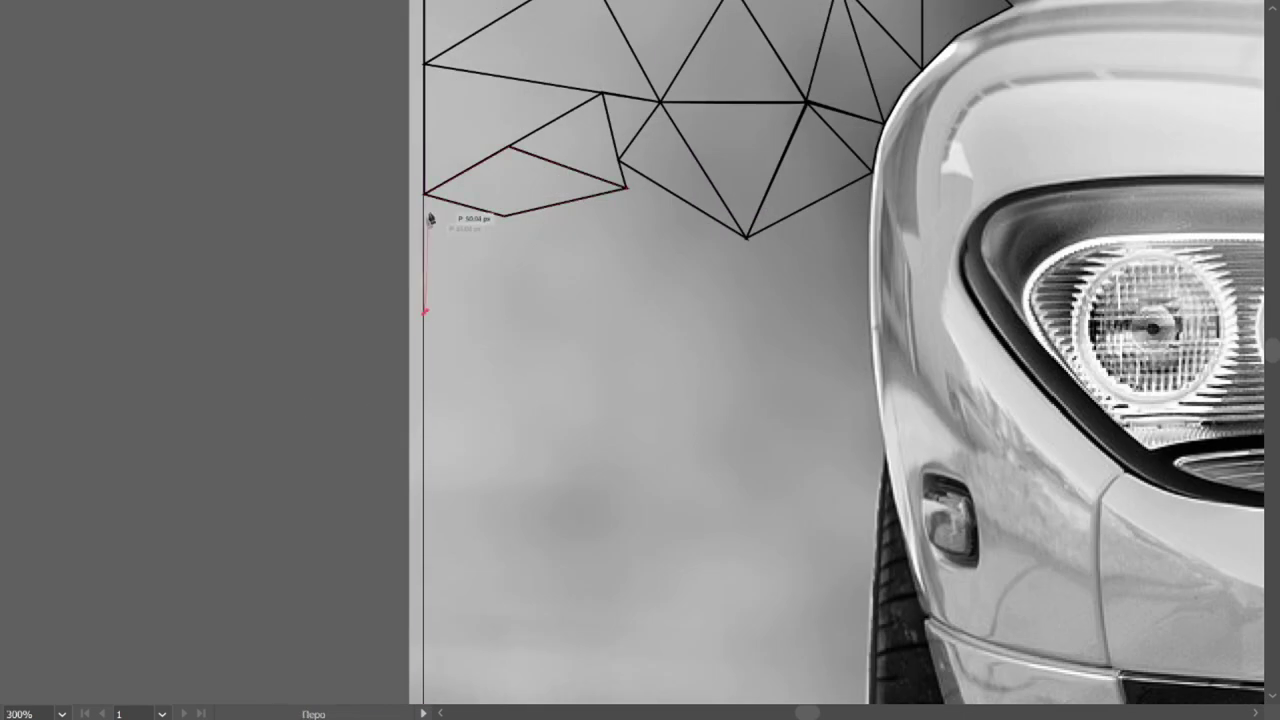
# Step: Trace two triangles continuing down the left edge of the artboard
pyautogui.click(424, 328)
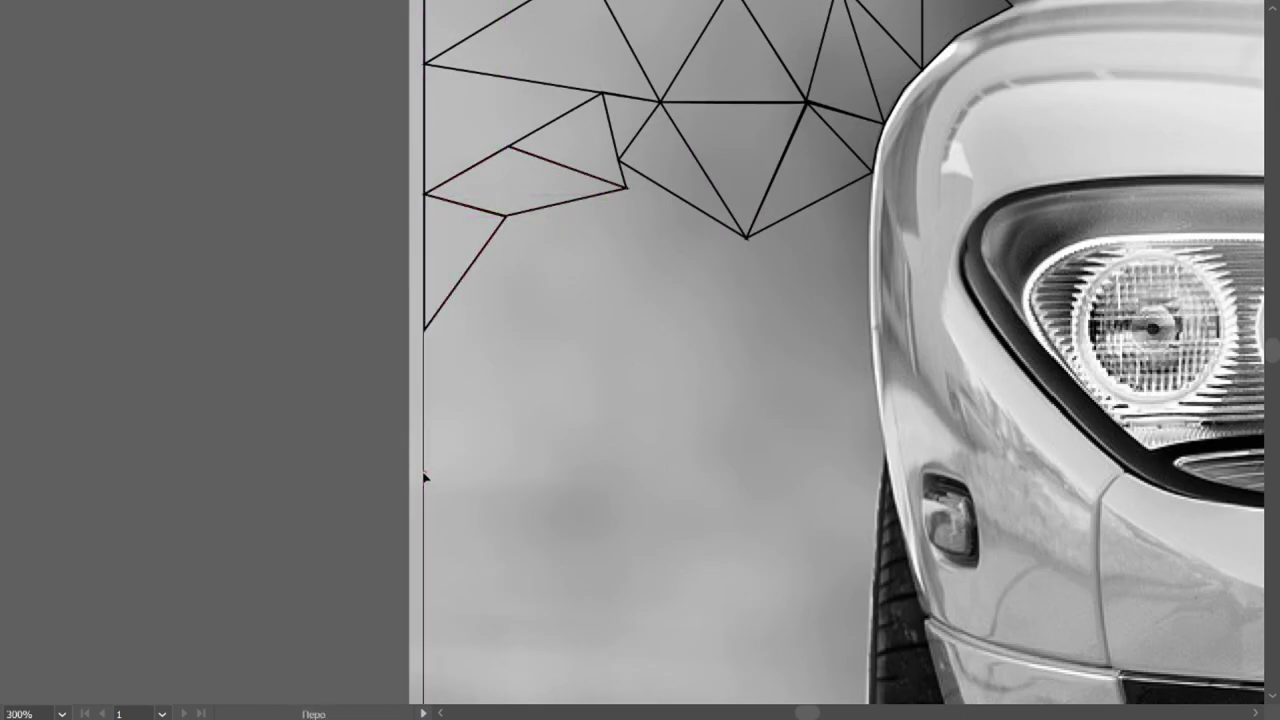
pyautogui.click(580, 400)
pyautogui.click(424, 471)
pyautogui.scroll(3, 513, 355)
pyautogui.click(506, 327)
pyautogui.click(580, 520)
pyautogui.click(424, 441)
pyautogui.click(506, 327)
# Step: Add a triangle at a shared vertex and another on the fender edge
pyautogui.click(626, 298)
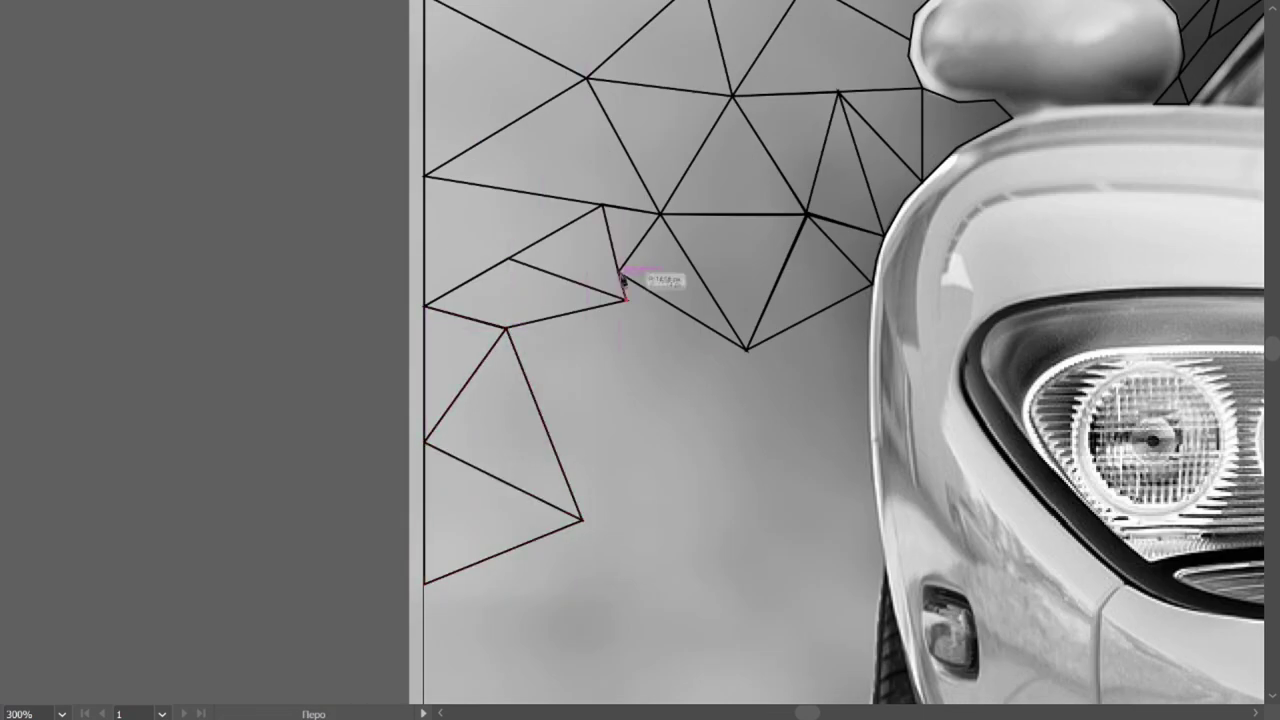
pyautogui.click(580, 520)
pyautogui.click(506, 327)
pyautogui.click(626, 298)
pyautogui.click(876, 289)
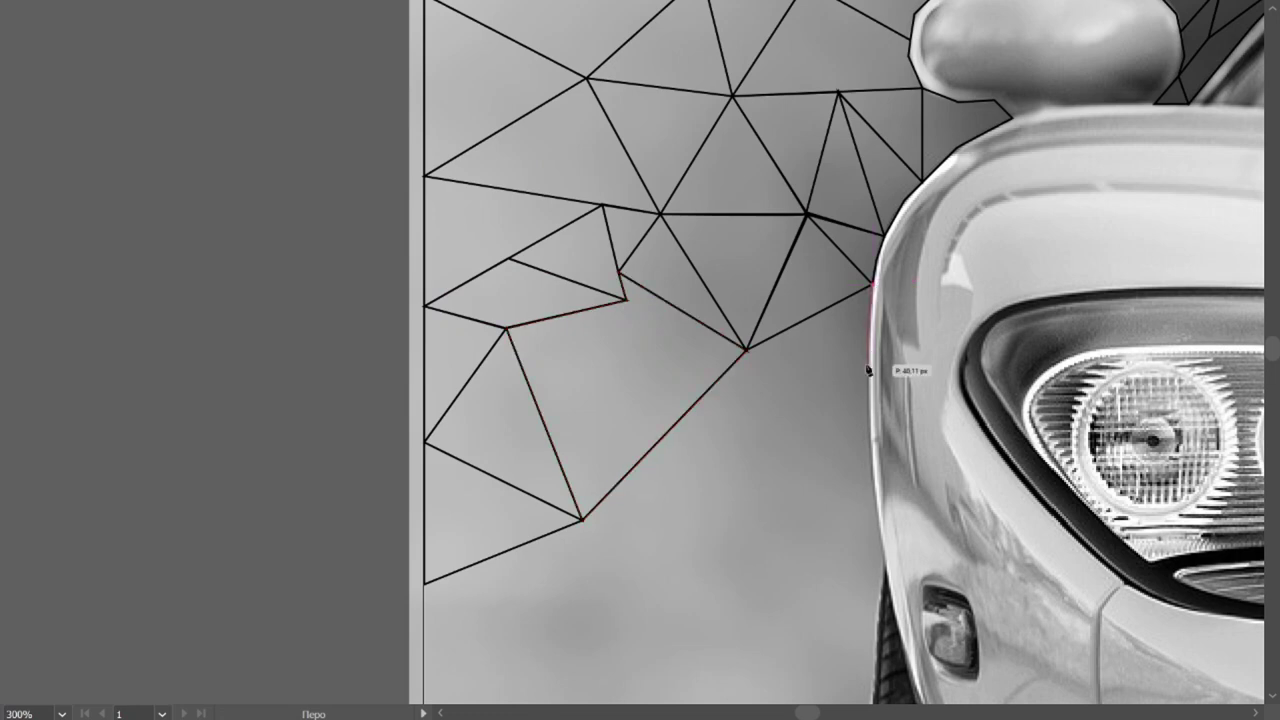
pyautogui.click(765, 525)
pyautogui.click(746, 350)
pyautogui.scroll(1, 854, 422)
# Step: Draw triangles along the fender edge beside the headlight
pyautogui.click(874, 346)
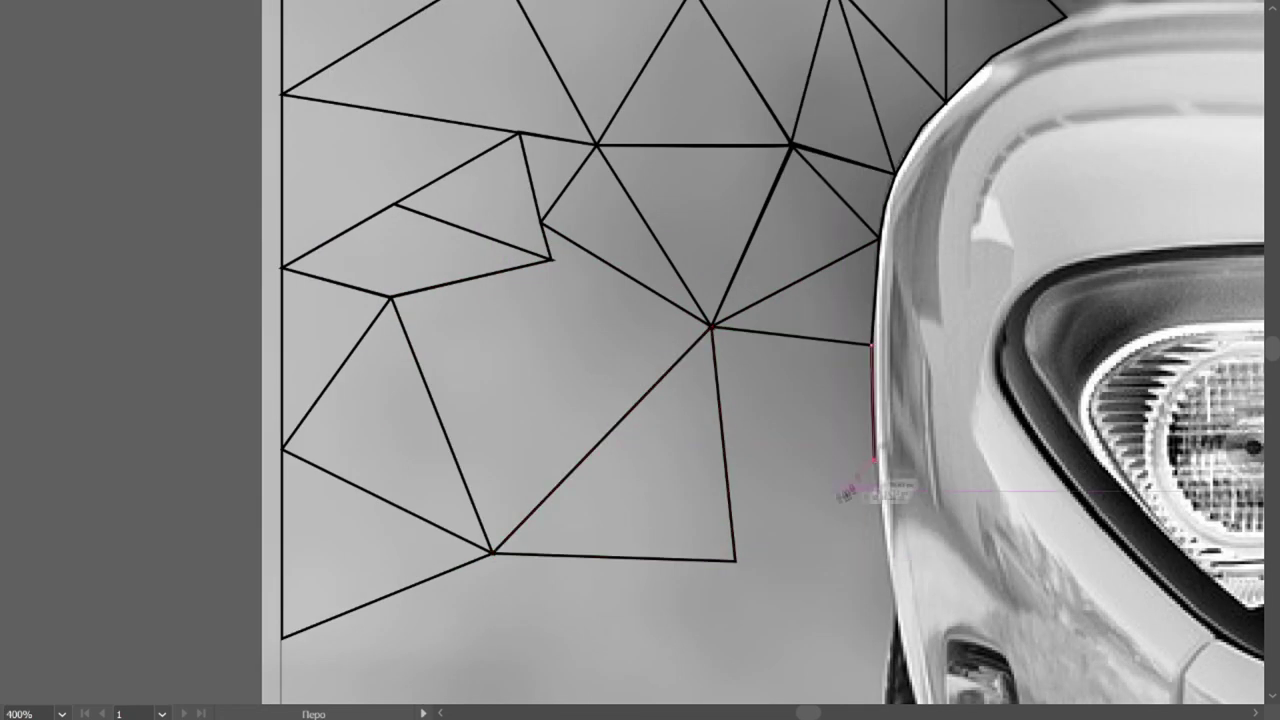
pyautogui.click(711, 326)
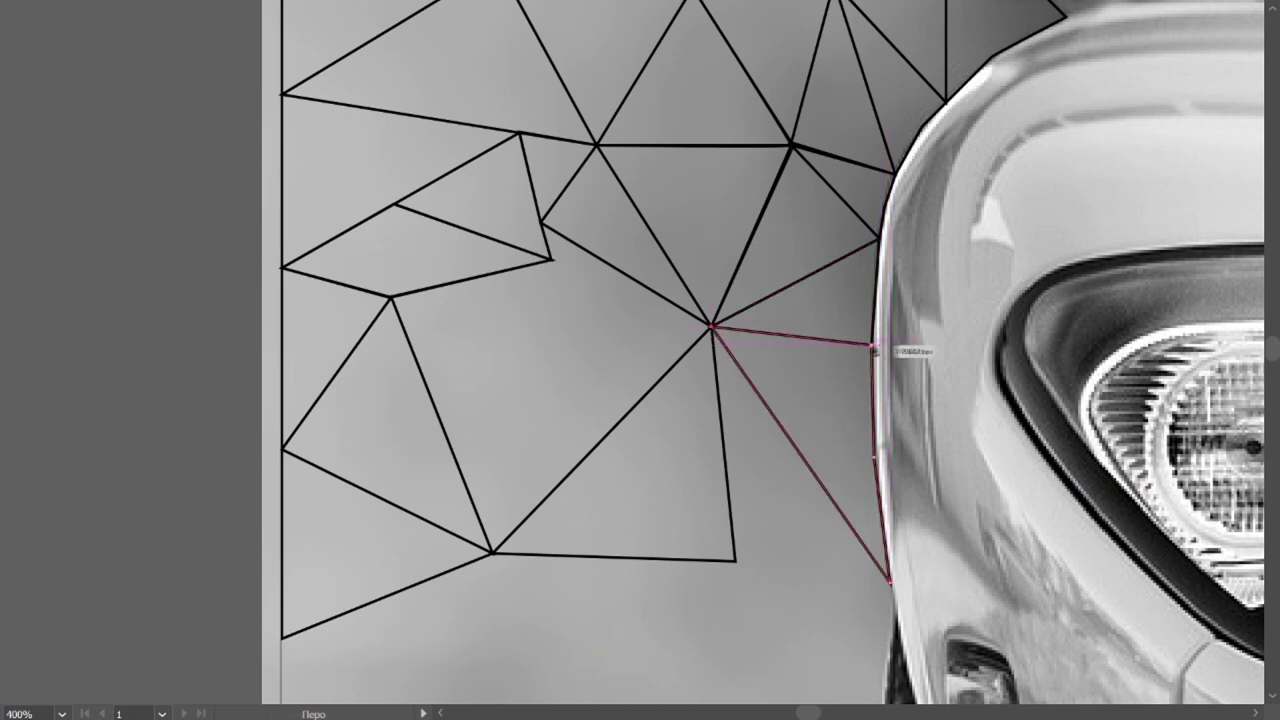
pyautogui.click(735, 561)
pyautogui.click(794, 460)
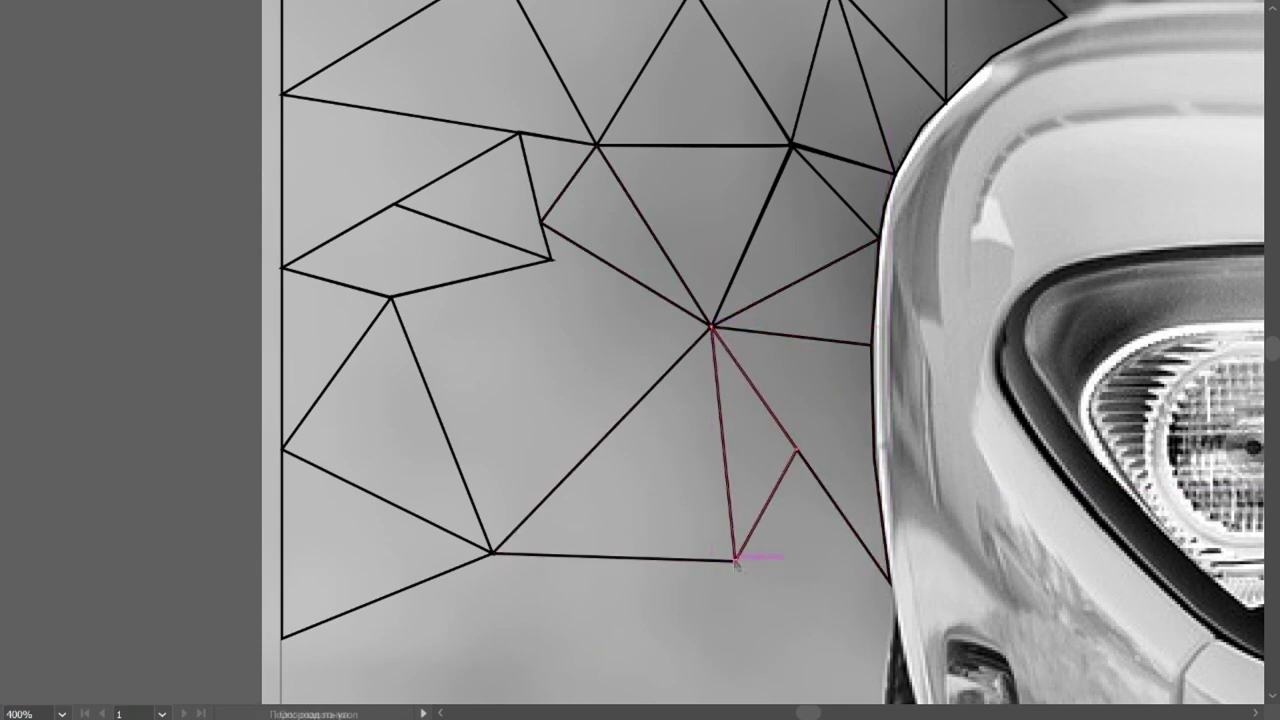
pyautogui.scroll(-5, 798, 565)
pyautogui.scroll(5, 708, 617)
# Step: Outline a downward-pointing triangle and another from the mesh junction
pyautogui.click(891, 634)
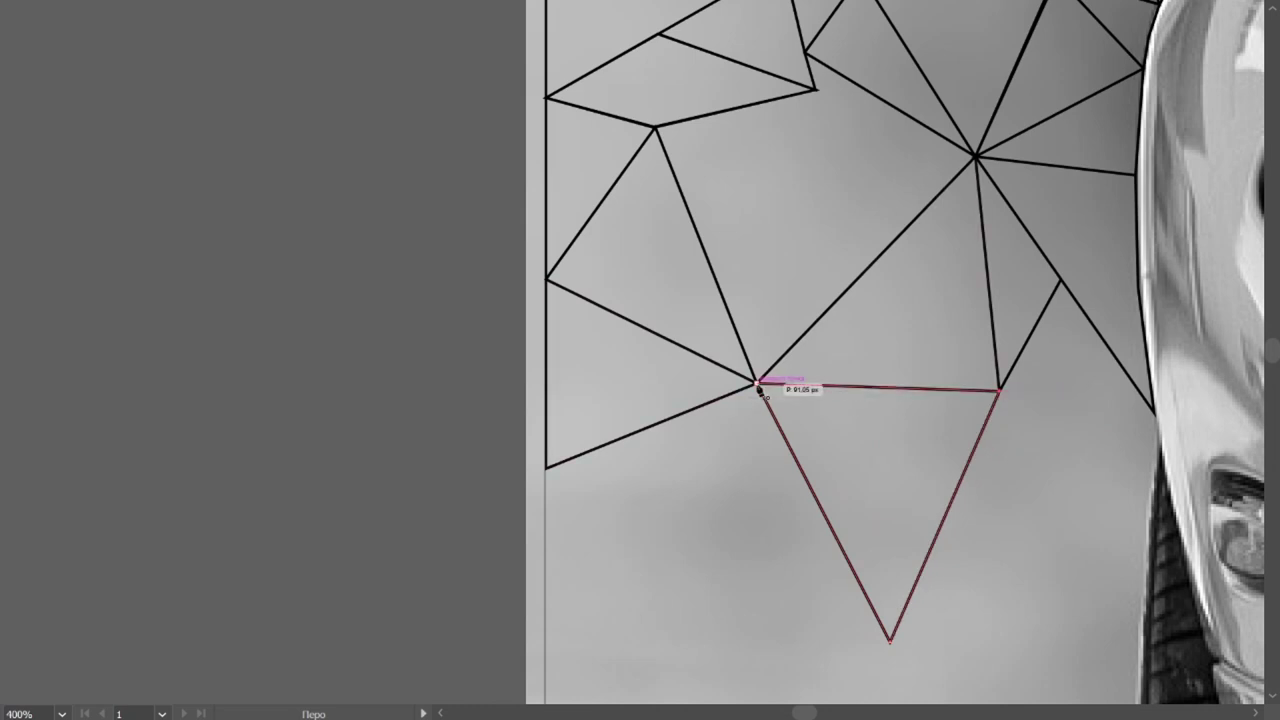
pyautogui.click(757, 380)
pyautogui.click(547, 465)
pyautogui.scroll(-1, 568, 505)
pyautogui.click(757, 272)
pyautogui.click(890, 530)
pyautogui.click(547, 552)
# Step: Connect new triangles from the junctions out toward the car body
pyautogui.click(668, 388)
pyautogui.click(890, 530)
pyautogui.click(757, 272)
pyautogui.click(668, 388)
pyautogui.click(890, 530)
pyautogui.click(1000, 278)
# Step: Draw a triangle along the car's body edge from an upper vertex
pyautogui.click(757, 272)
pyautogui.click(1060, 168)
pyautogui.click(975, 44)
pyautogui.click(1133, 62)
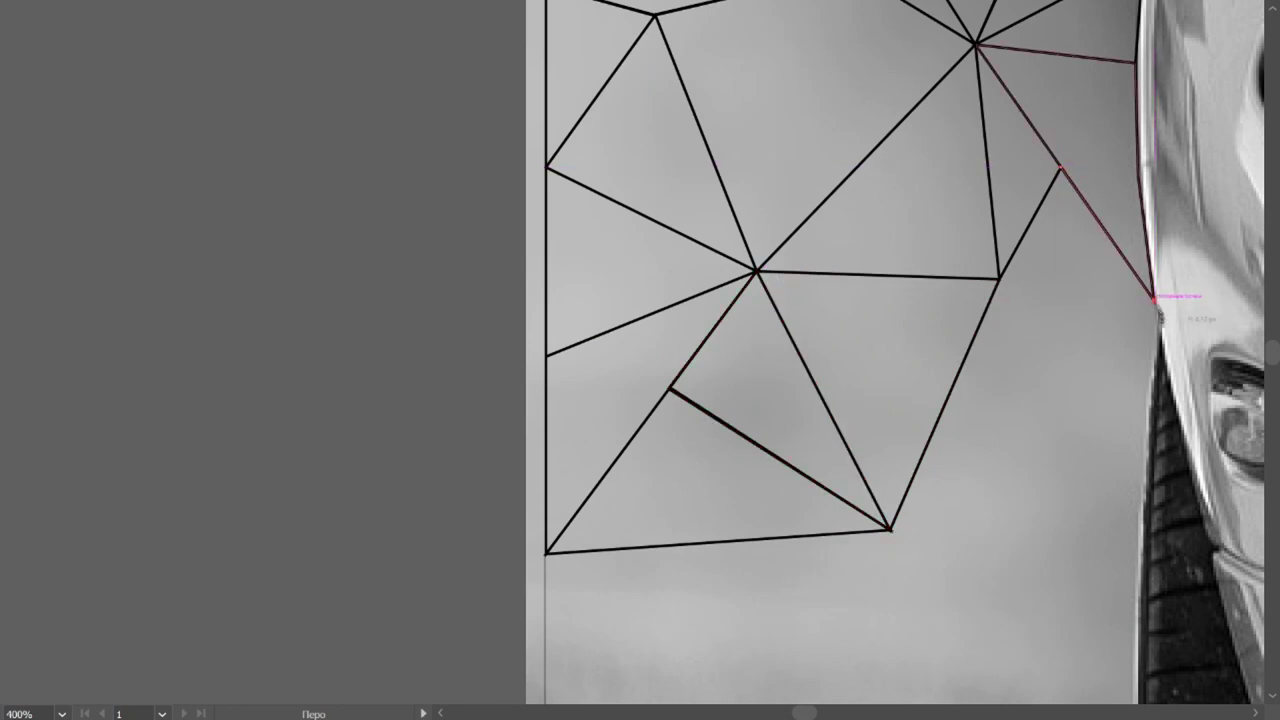
# Step: Fill the gap beside the car edge with triangles from the lower junction
pyautogui.click(1155, 393)
pyautogui.click(1000, 278)
pyautogui.click(890, 530)
pyautogui.click(1070, 483)
pyautogui.click(1000, 278)
pyautogui.click(890, 528)
pyautogui.click(1155, 390)
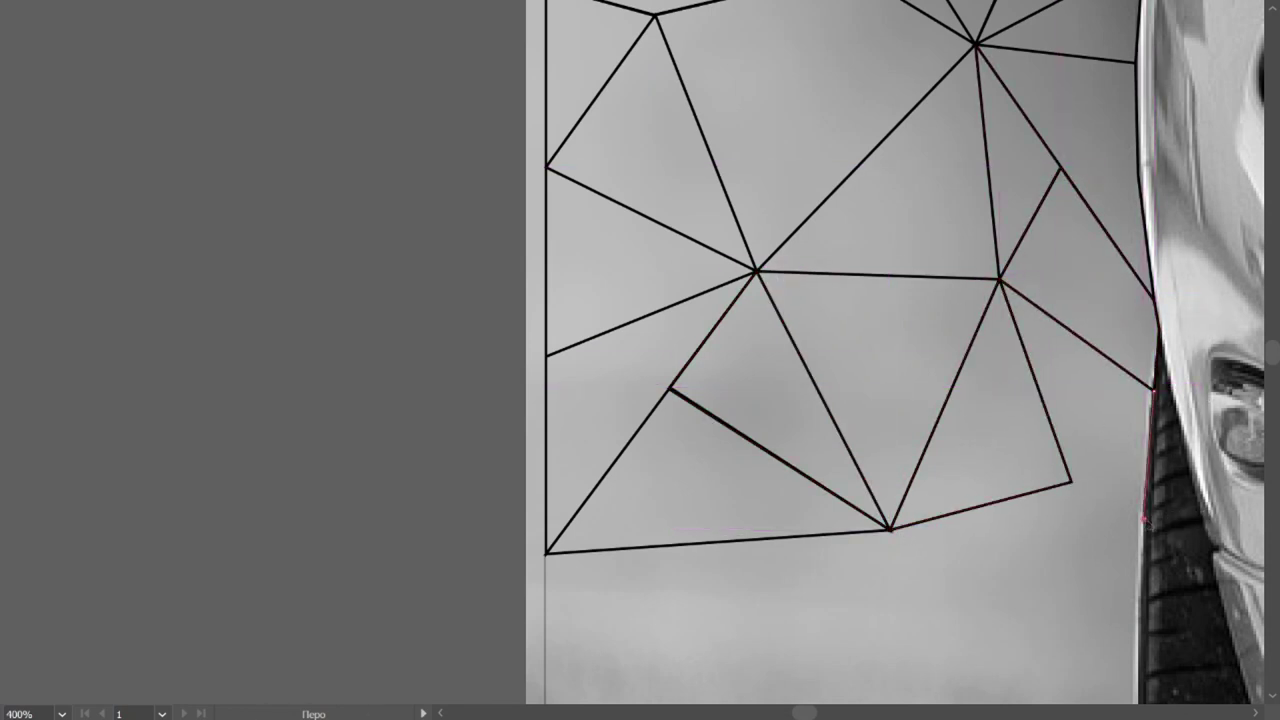
pyautogui.click(1070, 483)
pyautogui.scroll(-3, 1000, 400)
# Step: Add a lower row of triangles reaching toward the tire
pyautogui.click(890, 320)
pyautogui.click(546, 346)
pyautogui.click(733, 507)
pyautogui.click(890, 320)
pyautogui.click(733, 507)
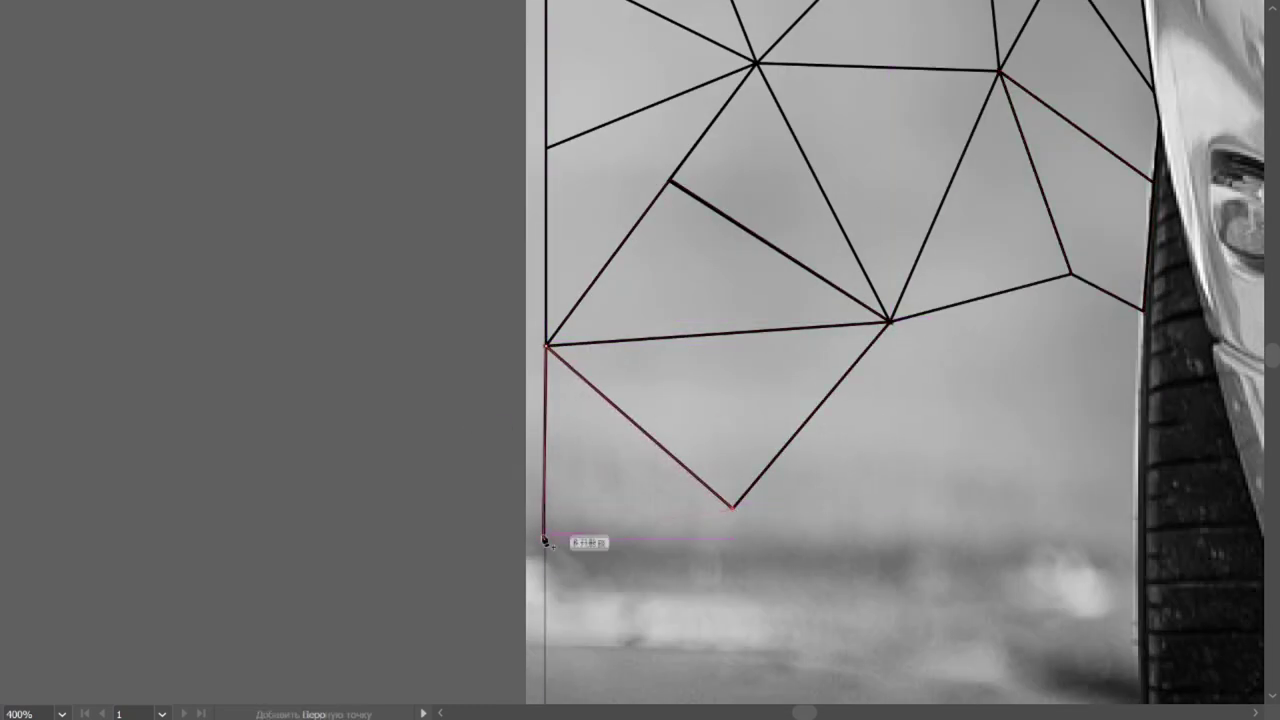
pyautogui.click(543, 537)
pyautogui.click(890, 320)
pyautogui.click(1070, 273)
# Step: Close more triangles around the bottom vertex near the tire
pyautogui.click(1002, 458)
pyautogui.click(890, 320)
pyautogui.click(733, 507)
pyautogui.click(978, 432)
pyautogui.click(890, 320)
pyautogui.click(733, 507)
# Step: Draw a small triangle on the tire's edge
pyautogui.click(1140, 442)
pyautogui.click(1043, 348)
pyautogui.click(1146, 312)
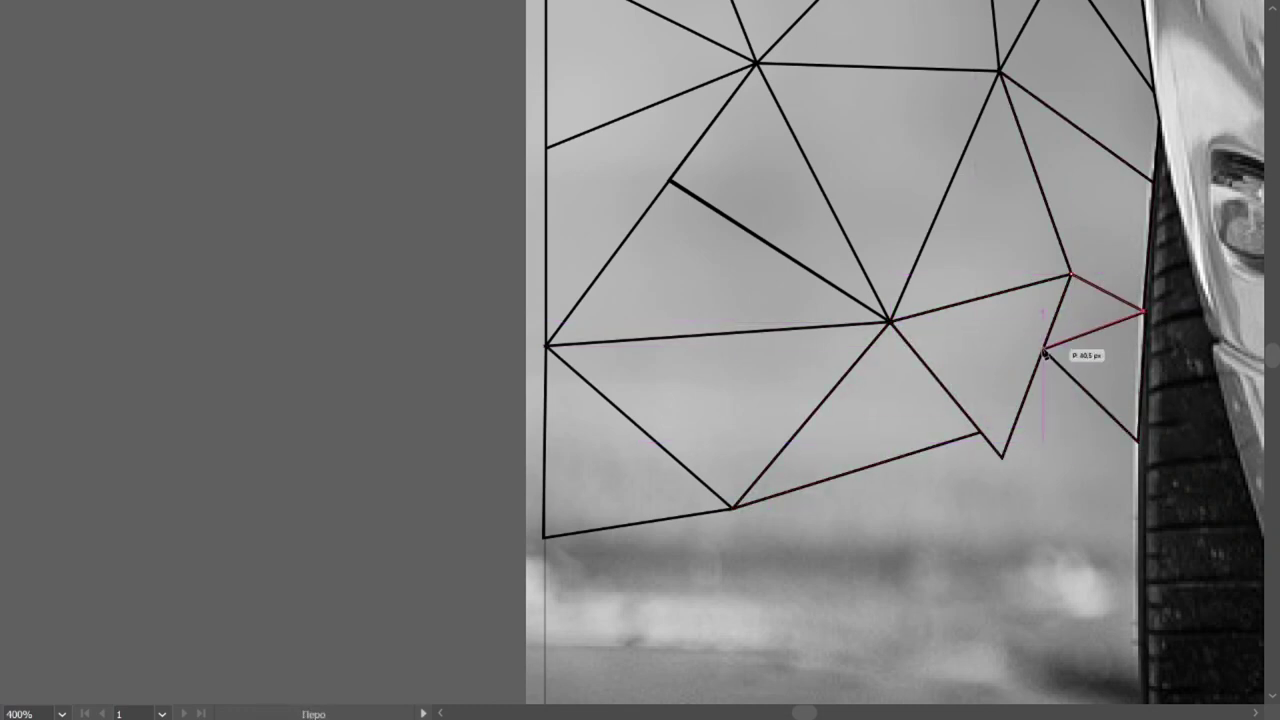
pyautogui.scroll(-3, 1043, 348)
pyautogui.scroll(3, 369, 497)
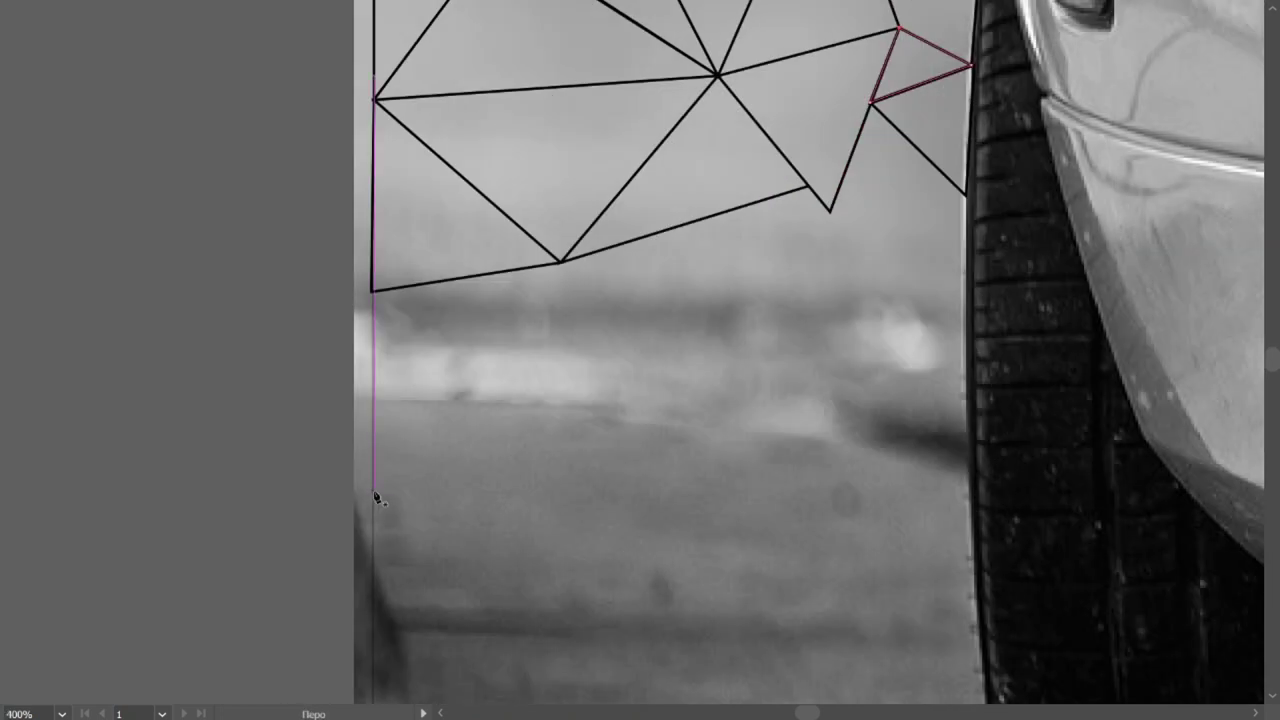
# Step: Draw a closed triangle pointing right from the artboard's left edge
pyautogui.click(374, 491)
pyautogui.click(665, 417)
pyautogui.click(372, 399)
pyautogui.click(374, 491)
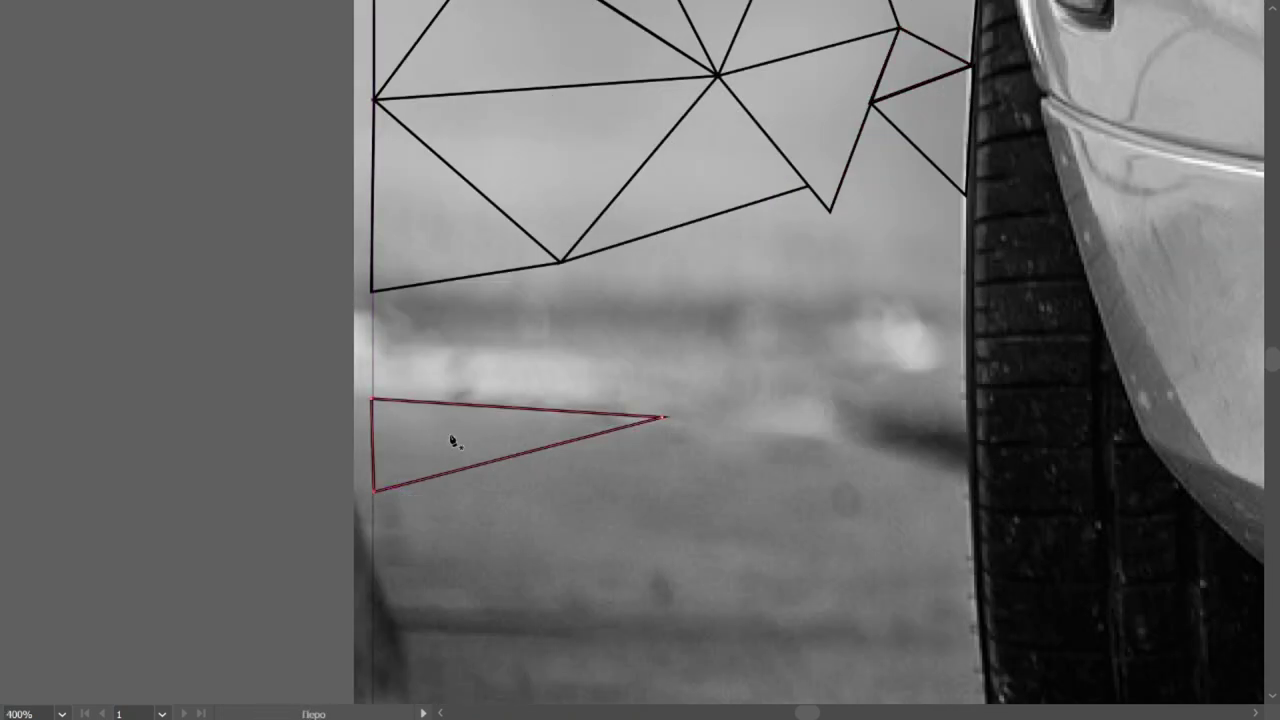
# Step: Trace a zigzag outline from the left edge out toward the tire
pyautogui.click(371, 291)
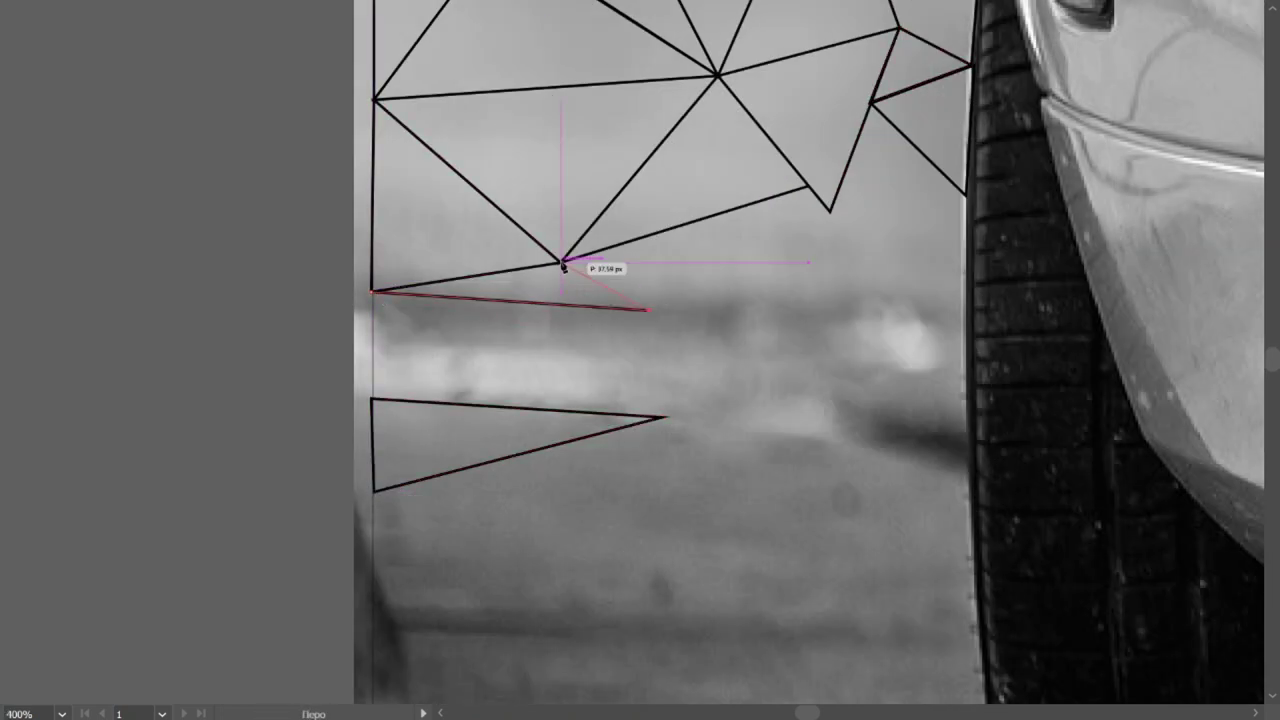
pyautogui.click(371, 319)
pyautogui.click(655, 381)
pyautogui.click(371, 398)
pyautogui.click(660, 417)
pyautogui.click(765, 399)
# Step: Add an upper-left triangle linking the left-edge vertices to the zigzag
pyautogui.click(650, 310)
pyautogui.click(371, 291)
pyautogui.click(371, 319)
pyautogui.click(494, 347)
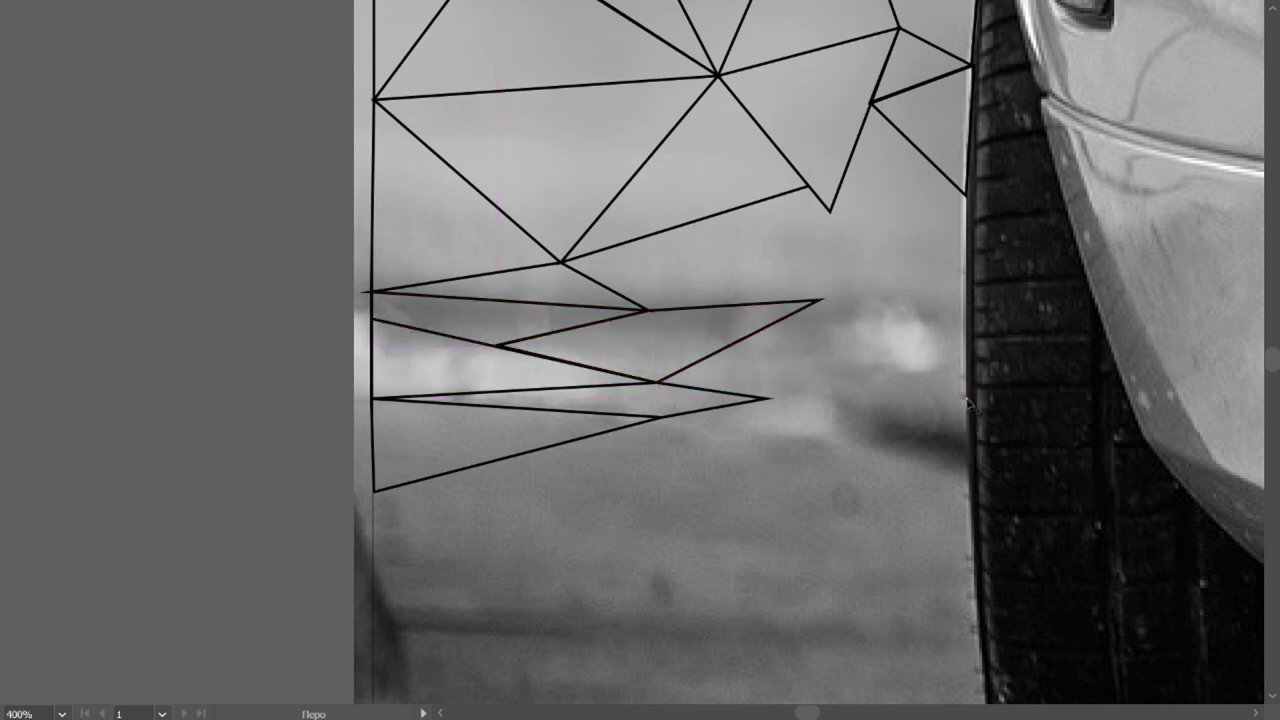
pyautogui.click(820, 300)
pyautogui.click(965, 398)
# Step: Close a triangle reaching from the zigzag vertex up toward the tire
pyautogui.click(656, 381)
pyautogui.click(820, 300)
pyautogui.click(766, 398)
pyautogui.click(656, 381)
pyautogui.click(656, 416)
pyautogui.click(858, 444)
# Step: Draw triangles running down the tire edge and between the mesh and the tire
pyautogui.hscroll(2, 665, 420)
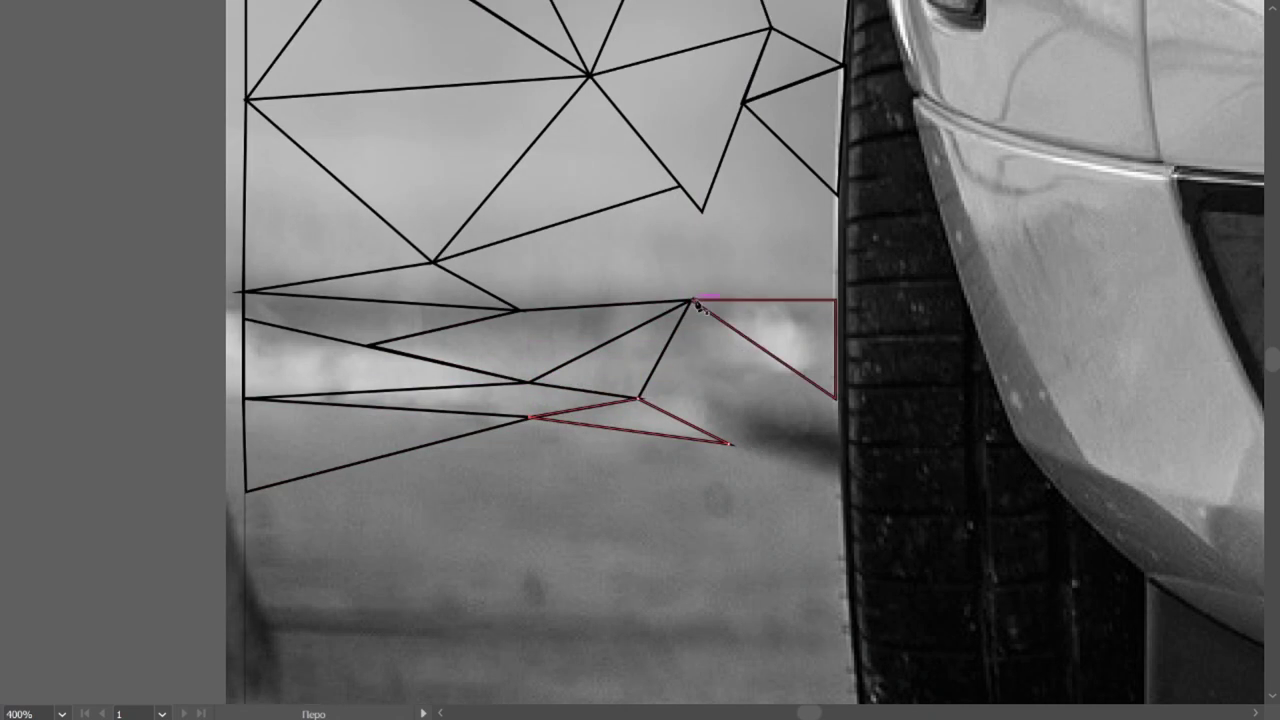
pyautogui.click(638, 398)
pyautogui.moveTo(836, 398); pyautogui.dragTo(843, 492)
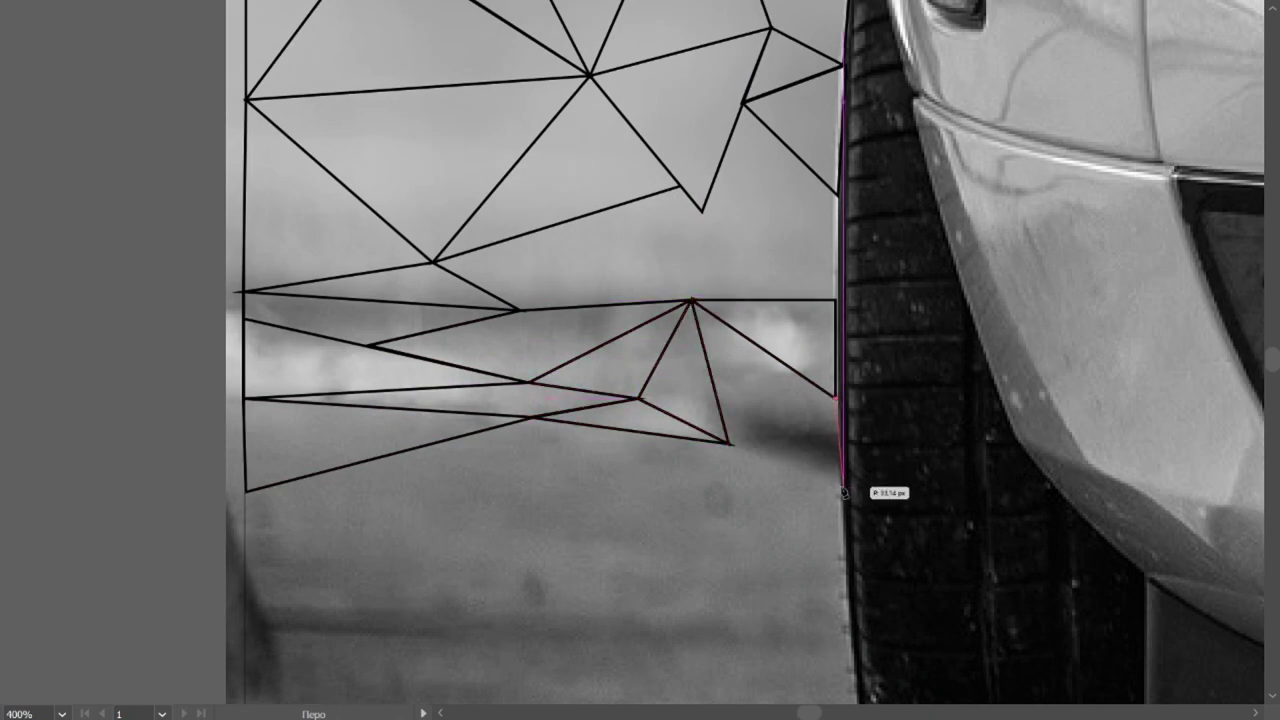
pyautogui.click(843, 495)
pyautogui.click(691, 300)
pyautogui.click(836, 398)
pyautogui.click(728, 443)
# Step: Close a triangle from an upper vertex down the tire's side
pyautogui.scroll(2, 735, 380)
pyautogui.click(742, 214)
pyautogui.click(836, 303)
pyautogui.click(836, 411)
pyautogui.click(763, 350)
pyautogui.click(742, 214)
# Step: Outline a closed path through the upper vertex and the new inner vertex
pyautogui.click(701, 323)
pyautogui.click(742, 216)
pyautogui.click(763, 351)
pyautogui.scroll(1, 701, 323)
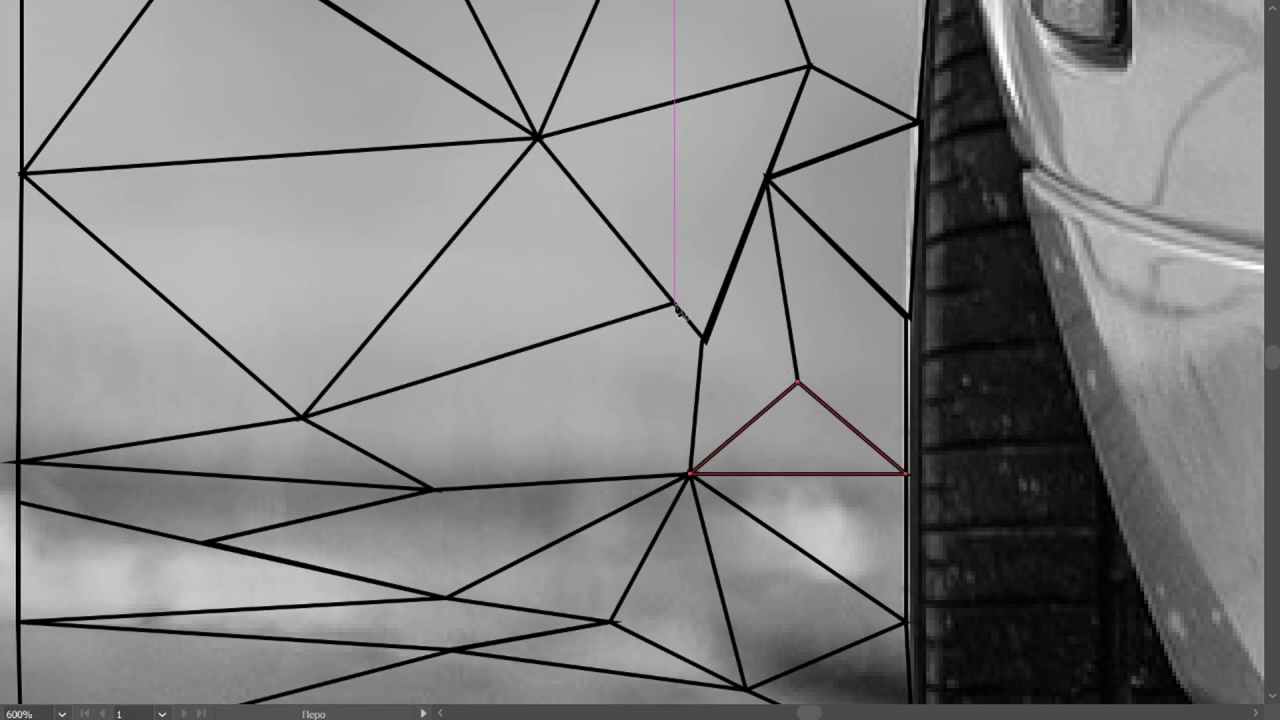
pyautogui.click(673, 304)
# Step: Add two triangles linking lower mesh points and filling the gap toward the tire
pyautogui.click(437, 490)
pyautogui.click(672, 300)
pyautogui.click(300, 415)
pyautogui.click(437, 490)
pyautogui.click(638, 375)
pyautogui.click(437, 490)
pyautogui.click(690, 473)
pyautogui.click(638, 375)
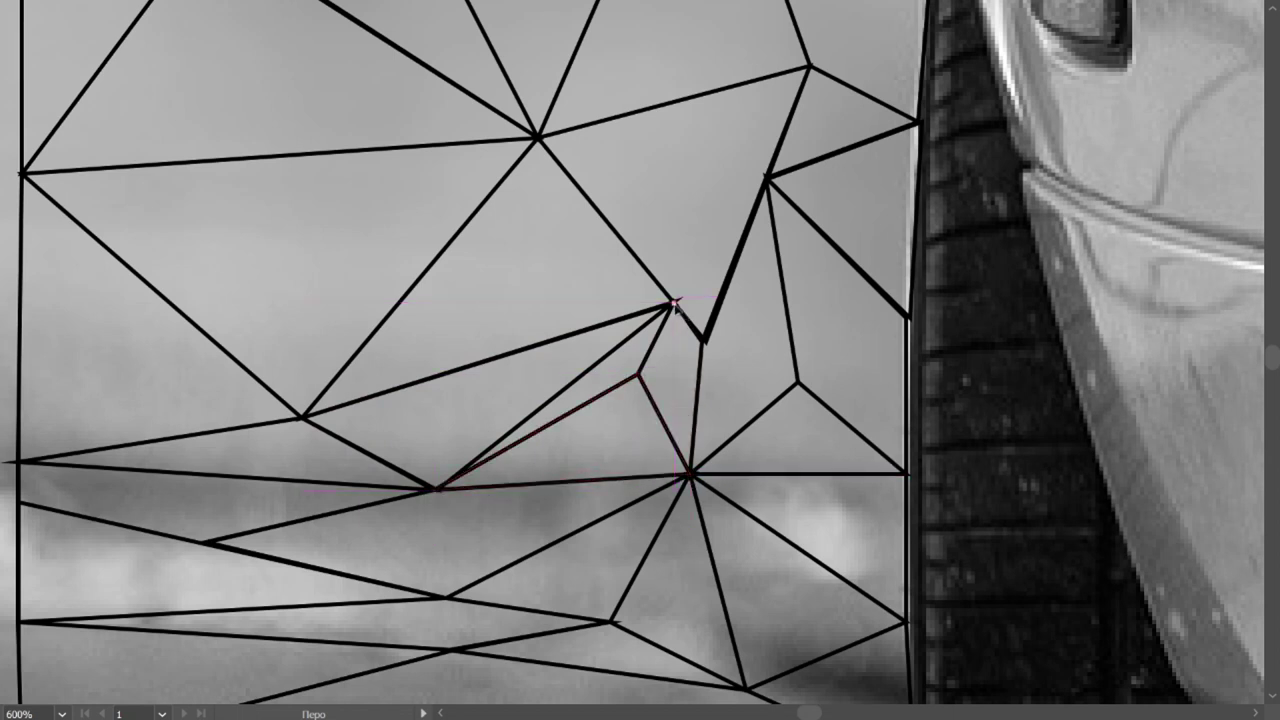
# Step: Draw an edge between mesh vertices and a short path at the tire edge
pyautogui.click(437, 490)
pyautogui.click(672, 300)
pyautogui.scroll(-4, 754, 421)
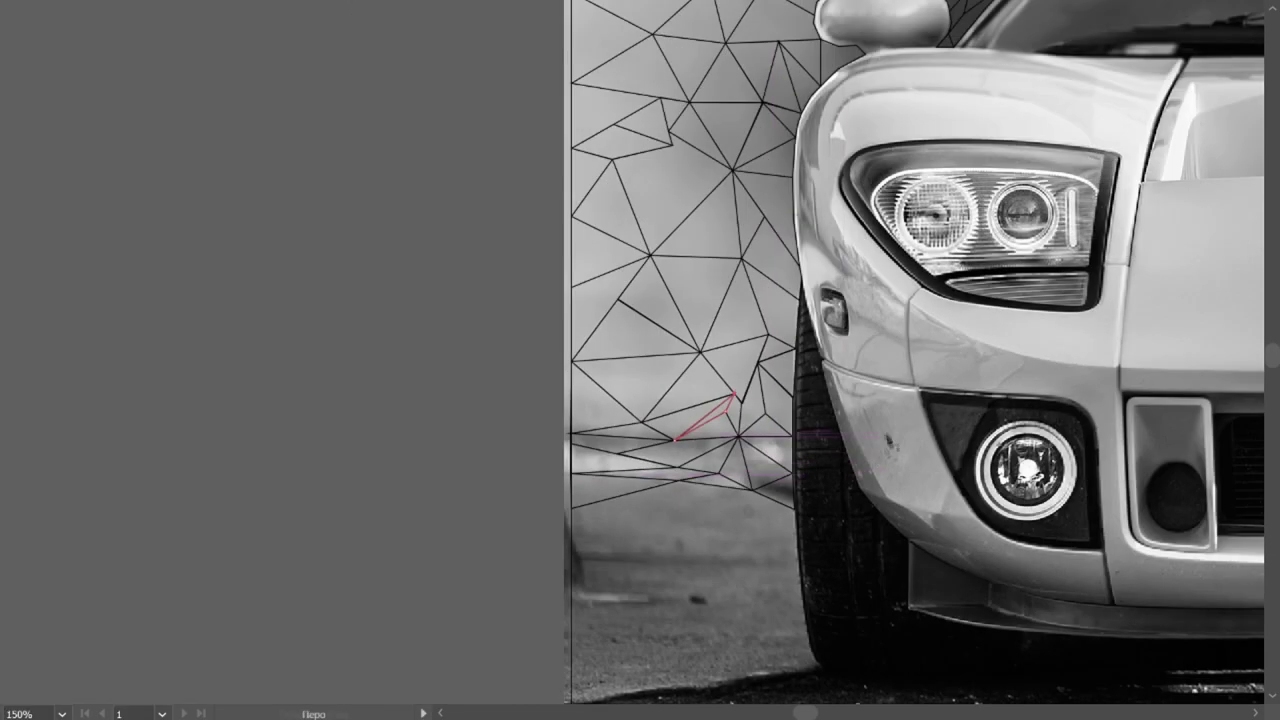
pyautogui.scroll(3, 695, 628)
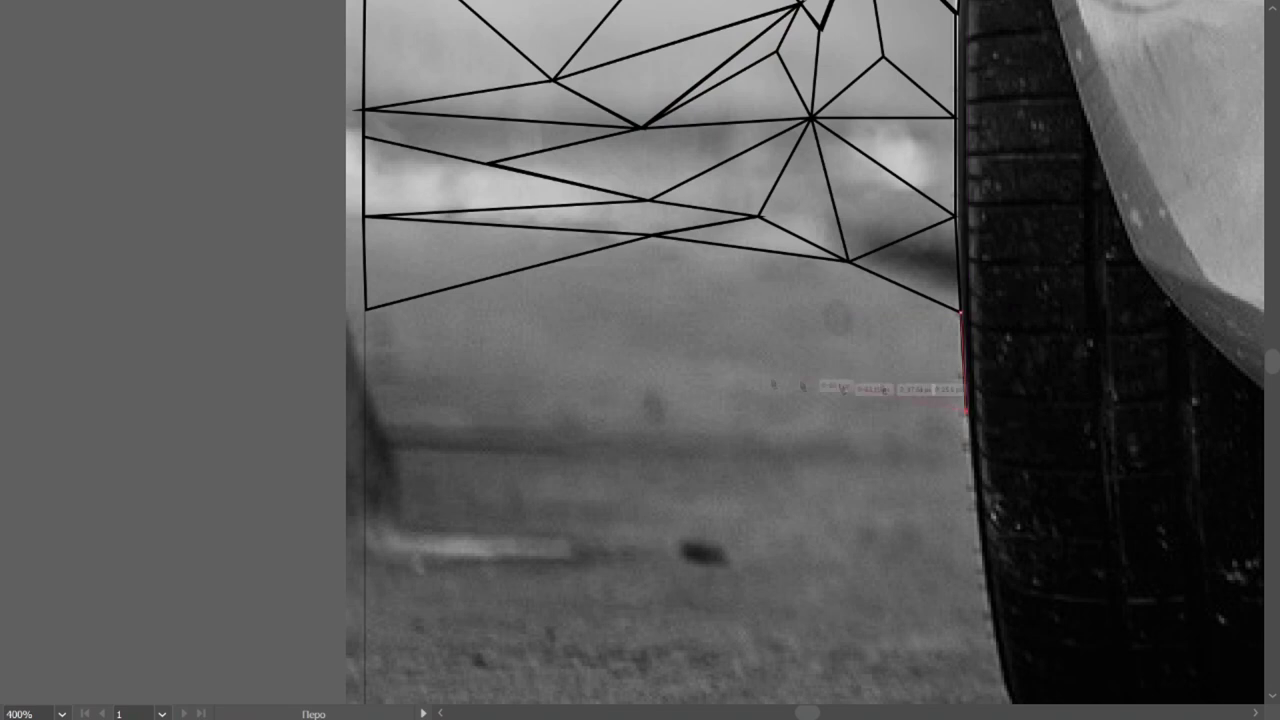
pyautogui.click(849, 261)
pyautogui.click(848, 298)
pyautogui.click(960, 311)
pyautogui.press('a')
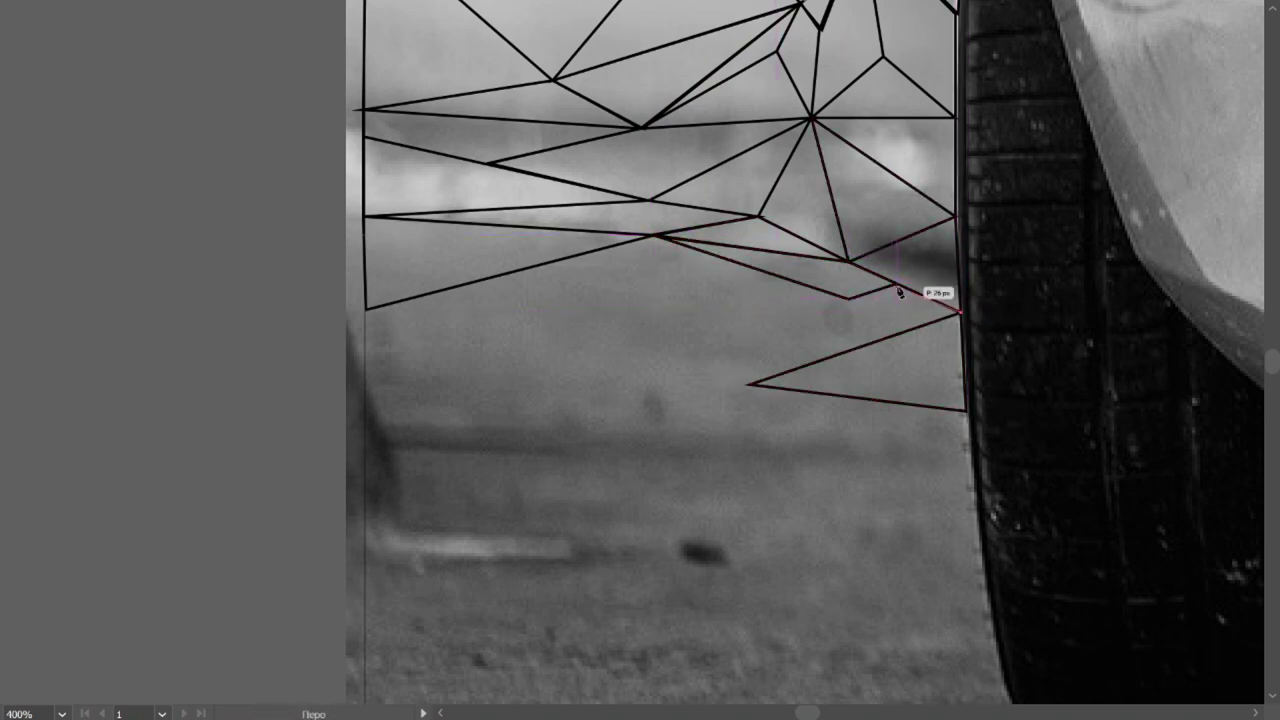
# Step: Outline a four-sided shape under the mesh joined to the tire-edge vertices
pyautogui.scroll(2, 946, 318)
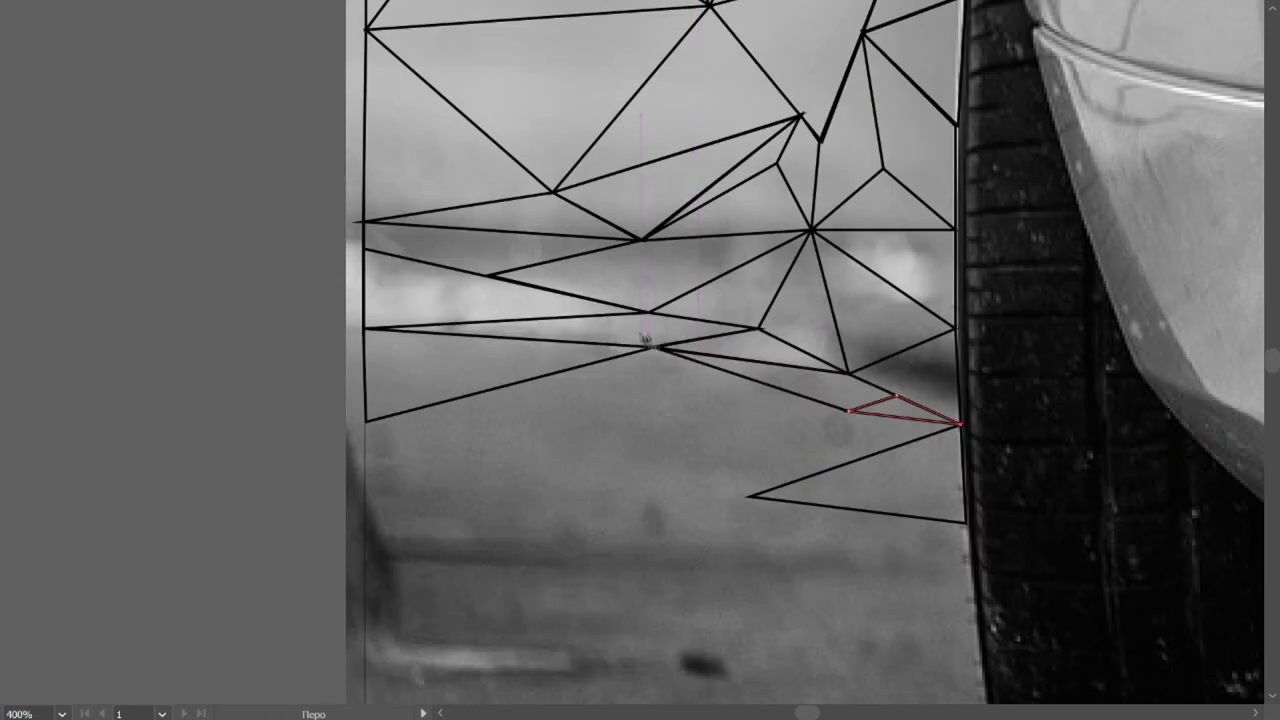
pyautogui.click(420, 407)
pyautogui.click(650, 348)
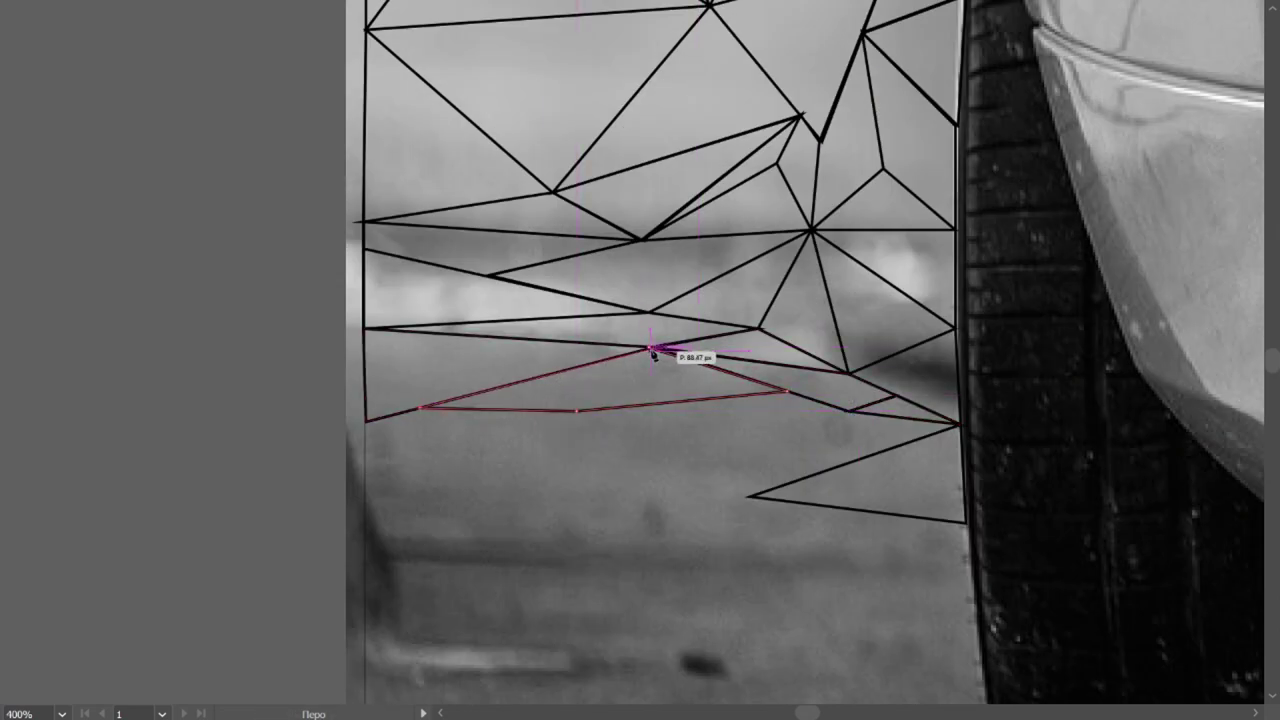
pyautogui.click(850, 410)
pyautogui.click(662, 432)
pyautogui.click(848, 461)
pyautogui.click(958, 424)
pyautogui.click(850, 410)
pyautogui.click(958, 424)
pyautogui.click(848, 461)
pyautogui.click(579, 411)
pyautogui.click(787, 391)
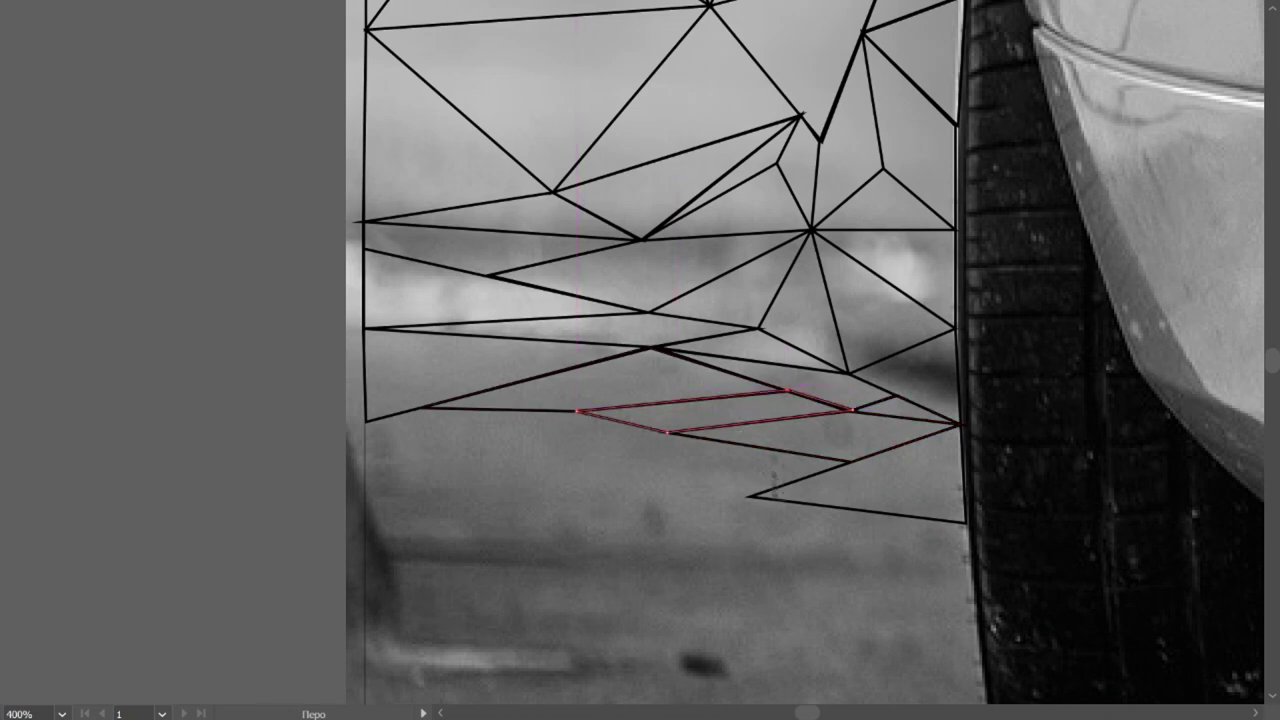
# Step: Close a small triangle against the artboard's left edge
pyautogui.click(752, 496)
pyautogui.click(752, 496)
pyautogui.click(652, 348)
pyautogui.click(365, 328)
pyautogui.click(366, 421)
pyautogui.click(423, 472)
pyautogui.click(366, 421)
# Step: Close a polygon spanning the lower mesh from the left edge to the tire
pyautogui.click(577, 410)
pyautogui.click(665, 432)
pyautogui.click(422, 472)
pyautogui.click(366, 421)
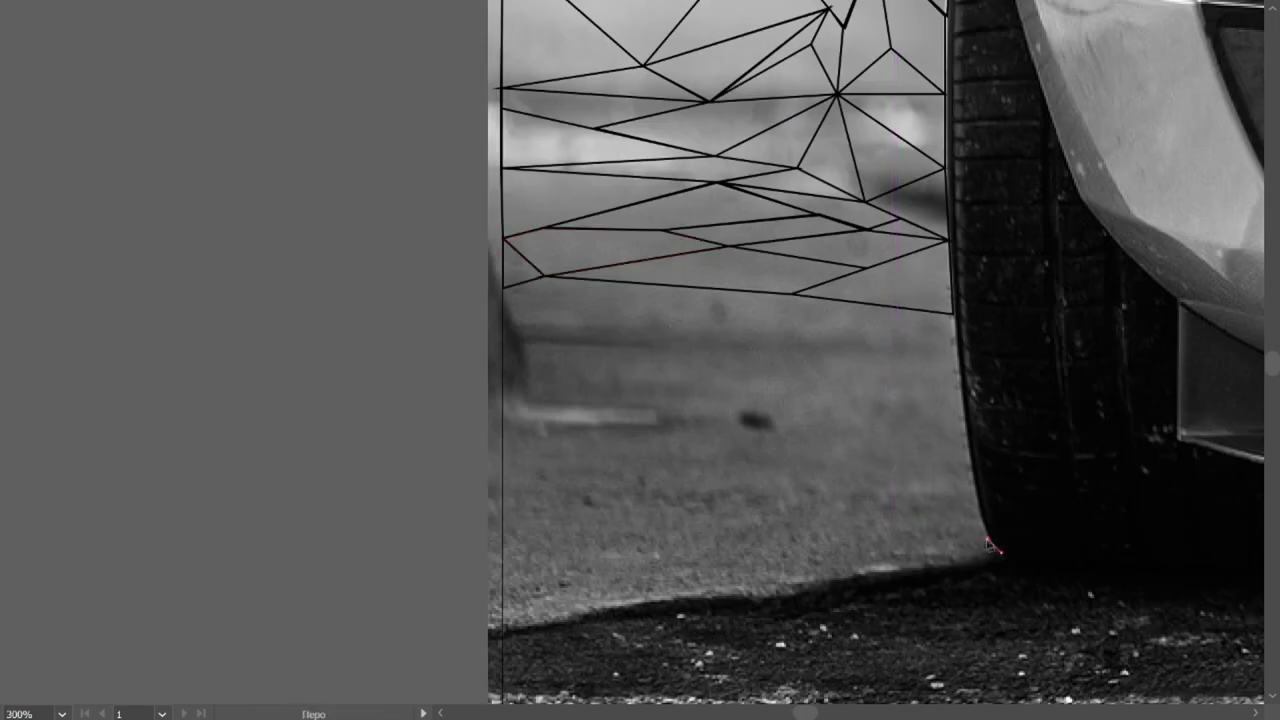
# Step: Close triangles near the tire's base and down by the ground
pyautogui.click(824, 586)
pyautogui.click(1001, 553)
pyautogui.click(757, 388)
pyautogui.click(970, 451)
pyautogui.click(820, 466)
pyautogui.click(987, 540)
# Step: Draw a triangle linking the lower vertices down to the ground line
pyautogui.click(901, 501)
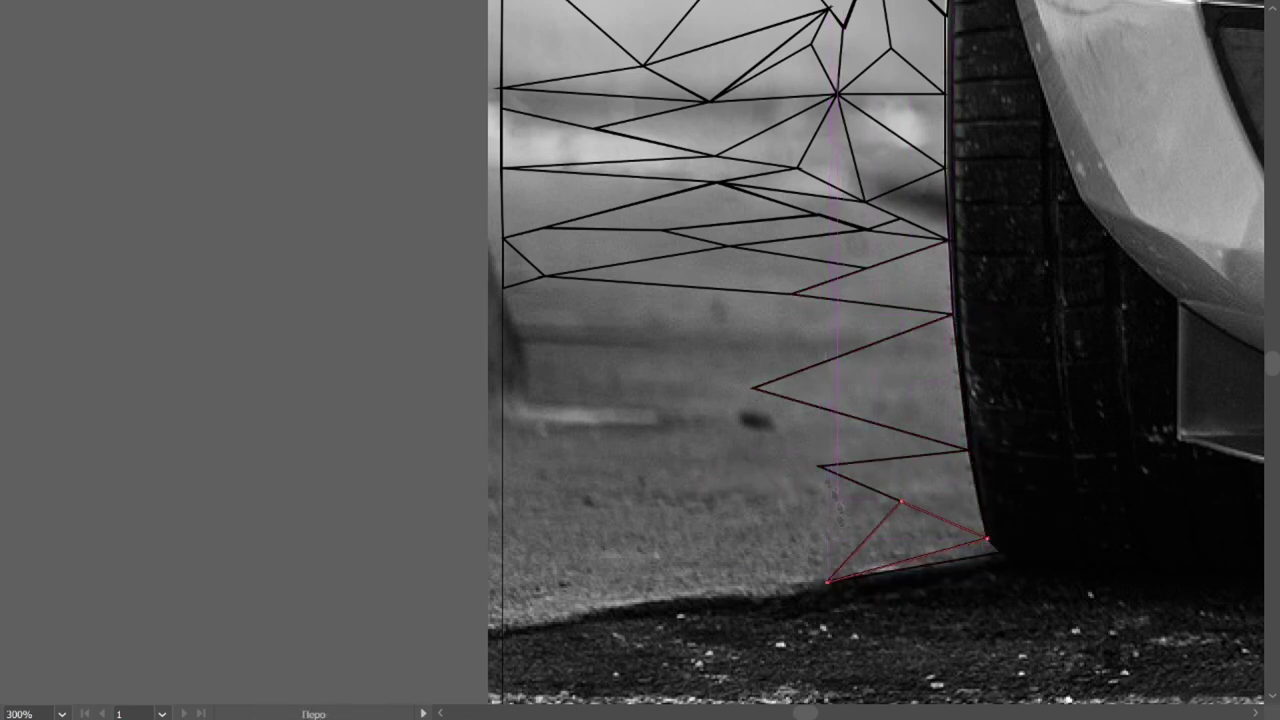
pyautogui.click(886, 520)
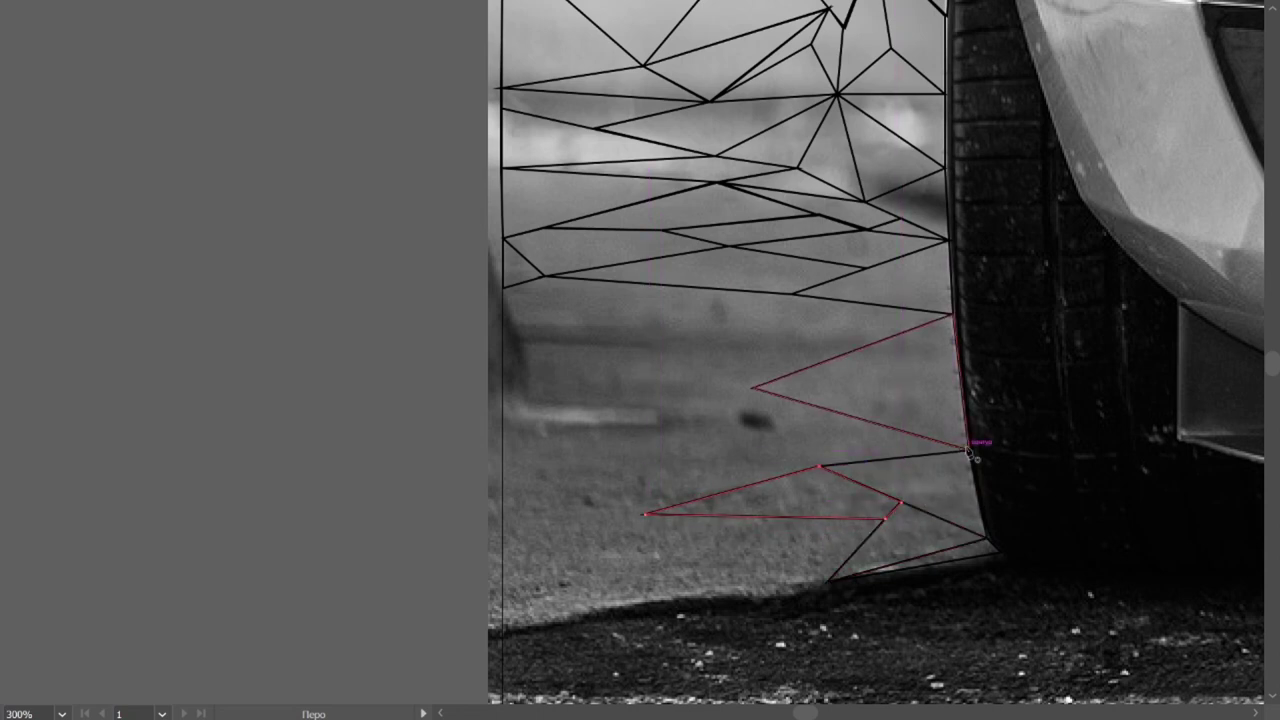
pyautogui.click(820, 466)
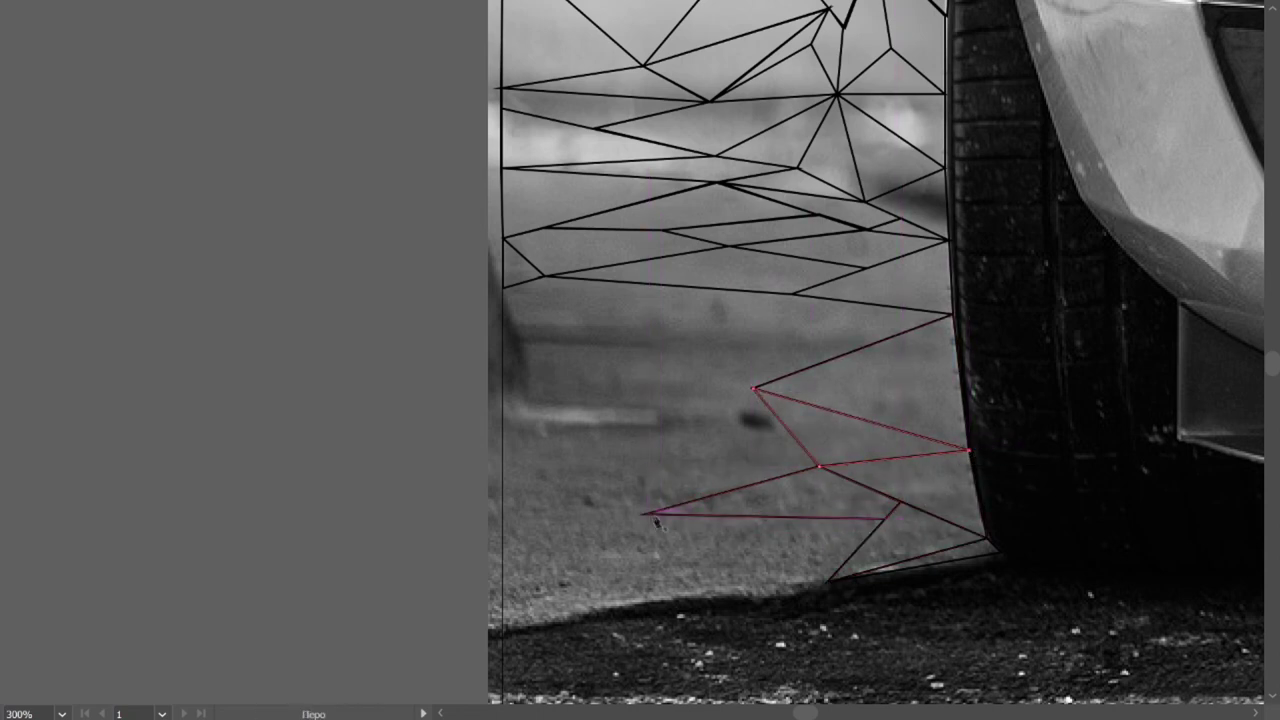
pyautogui.click(754, 390)
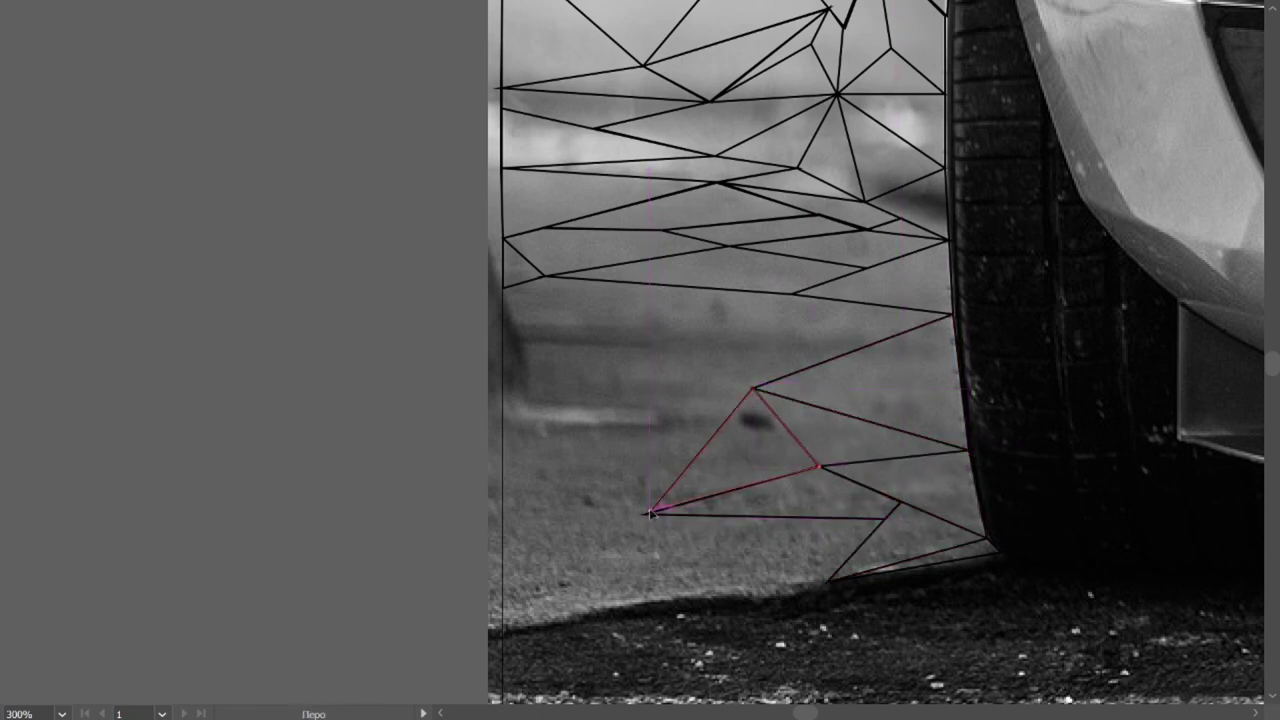
pyautogui.click(886, 519)
pyautogui.click(828, 580)
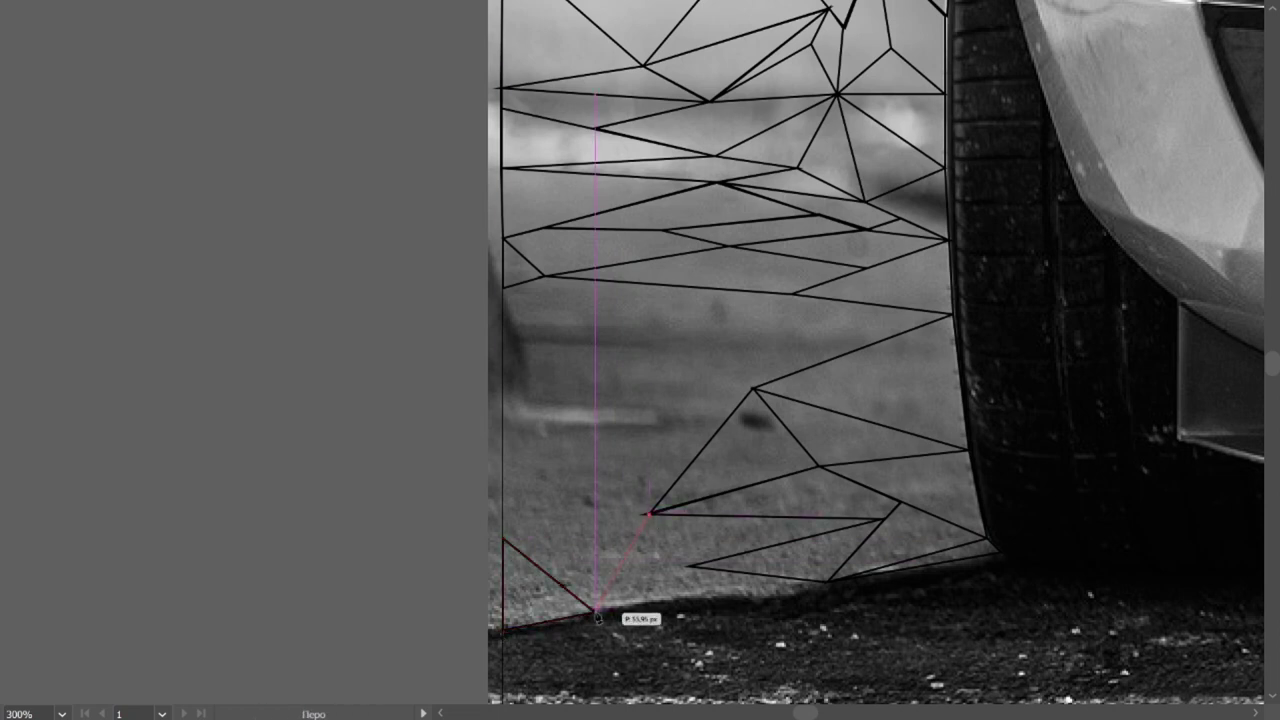
pyautogui.click(678, 602)
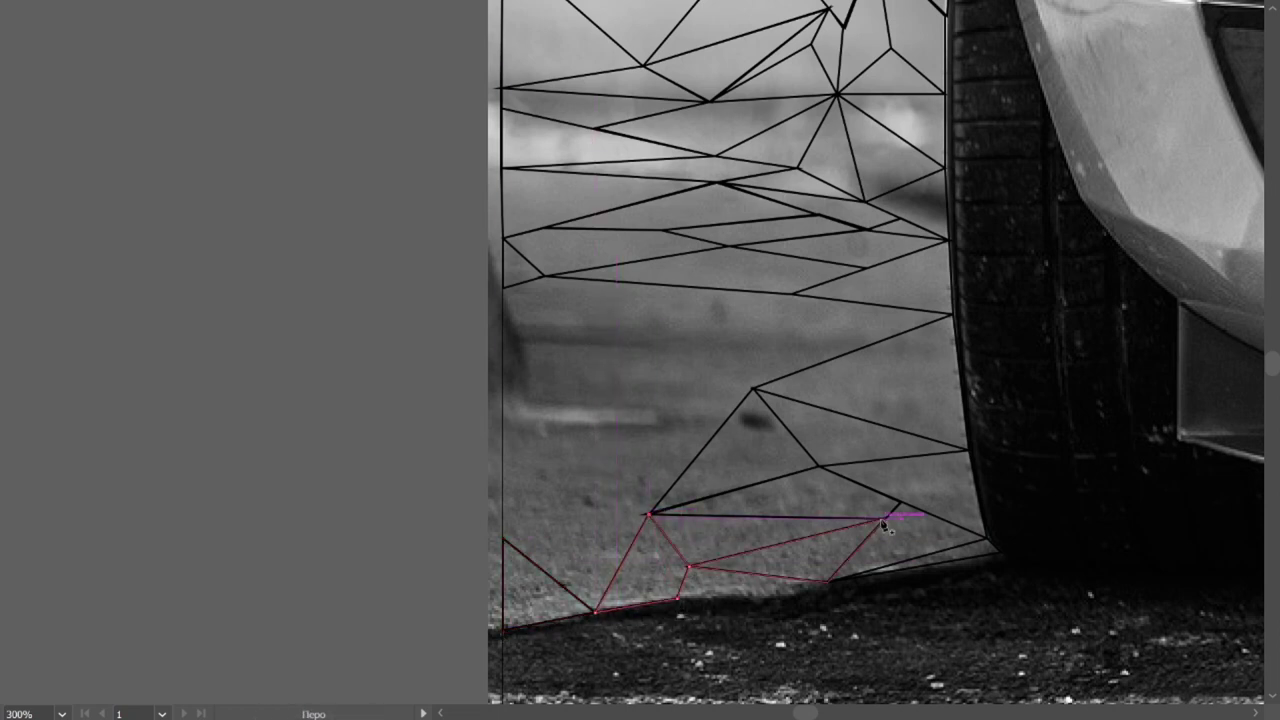
pyautogui.click(832, 582)
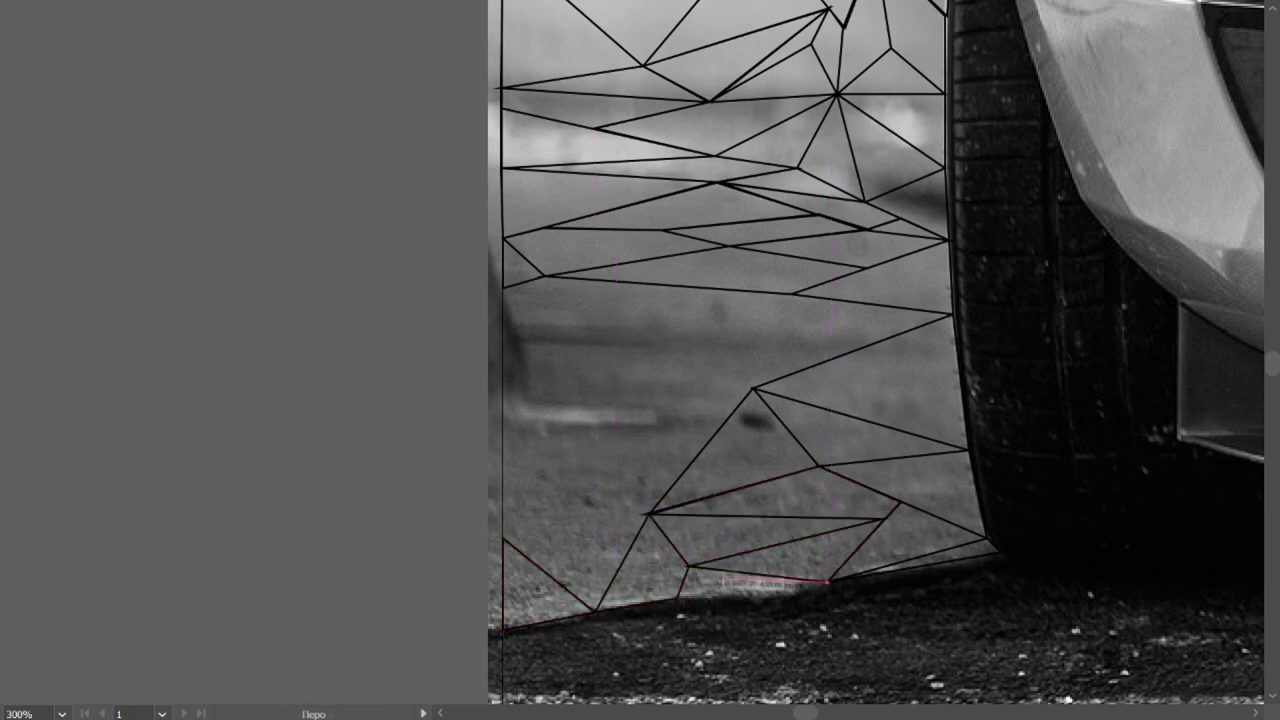
# Step: Close a triangle from the left mesh area to a tire-side vertex
pyautogui.scroll(2, 674, 488)
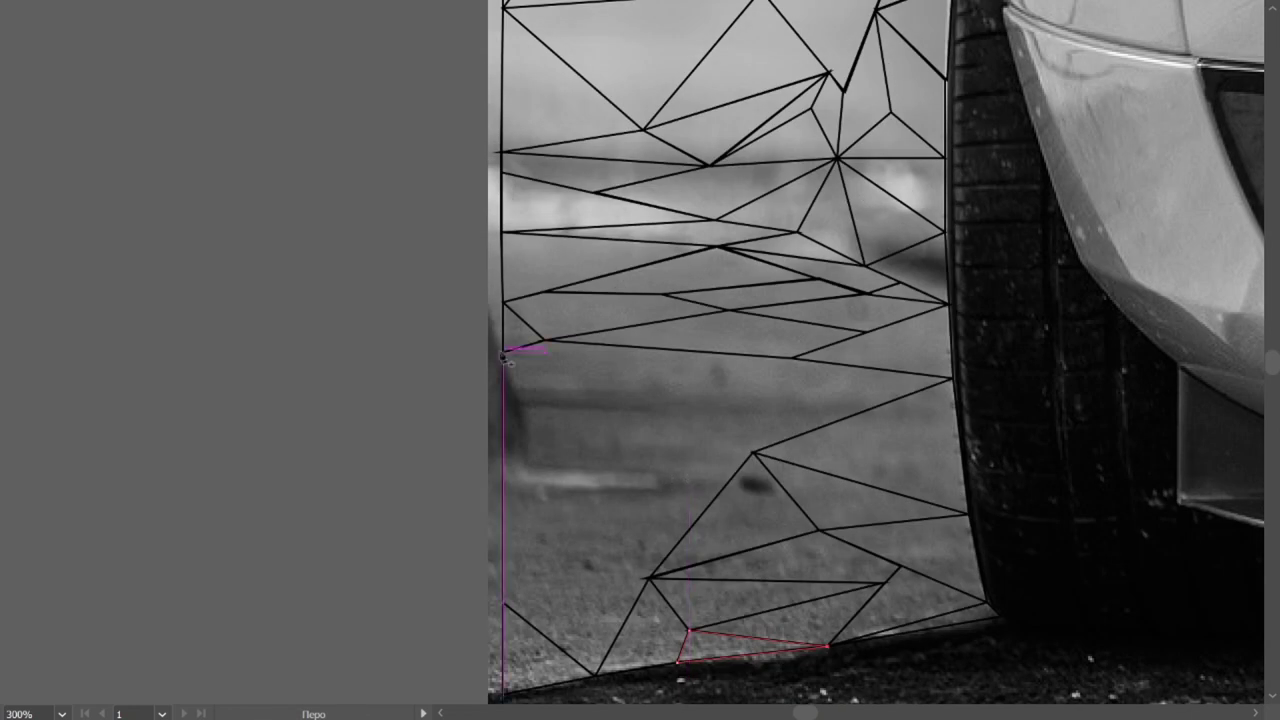
pyautogui.click(628, 346)
pyautogui.click(952, 378)
pyautogui.press('p')
pyautogui.click(628, 347)
pyautogui.click(791, 358)
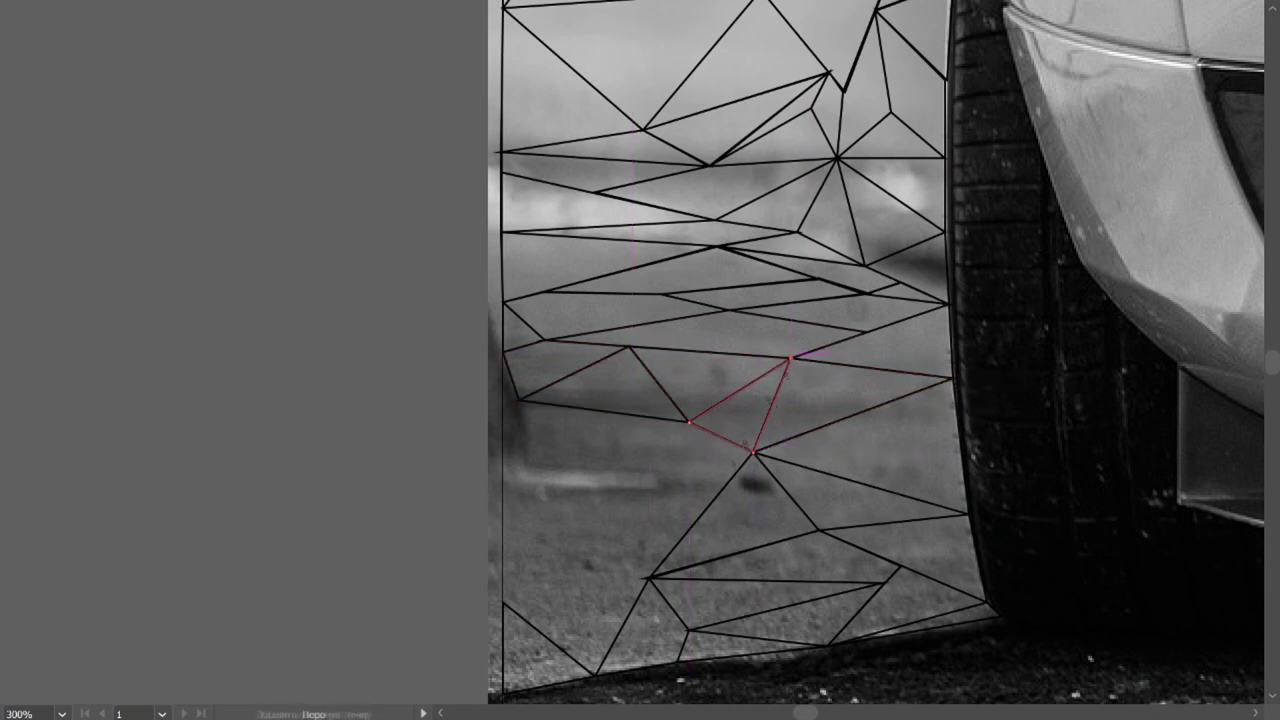
# Step: Add a four-sided shape in the middle and a small triangle near the ground
pyautogui.click(690, 421)
pyautogui.click(520, 400)
pyautogui.click(648, 578)
pyautogui.click(597, 676)
pyautogui.click(506, 604)
pyautogui.click(596, 676)
# Step: Close a triangle at the mesh's left edge reaching toward the lower left
pyautogui.click(503, 352)
pyautogui.click(520, 400)
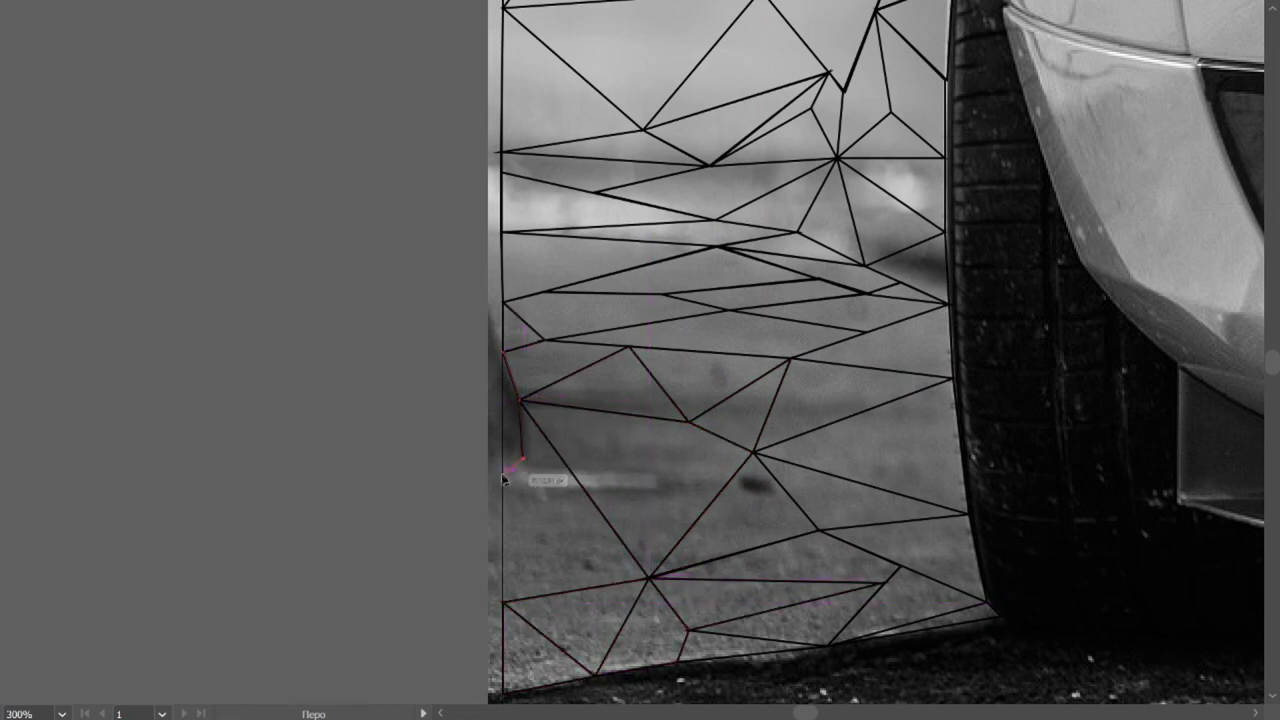
pyautogui.click(503, 475)
pyautogui.click(649, 578)
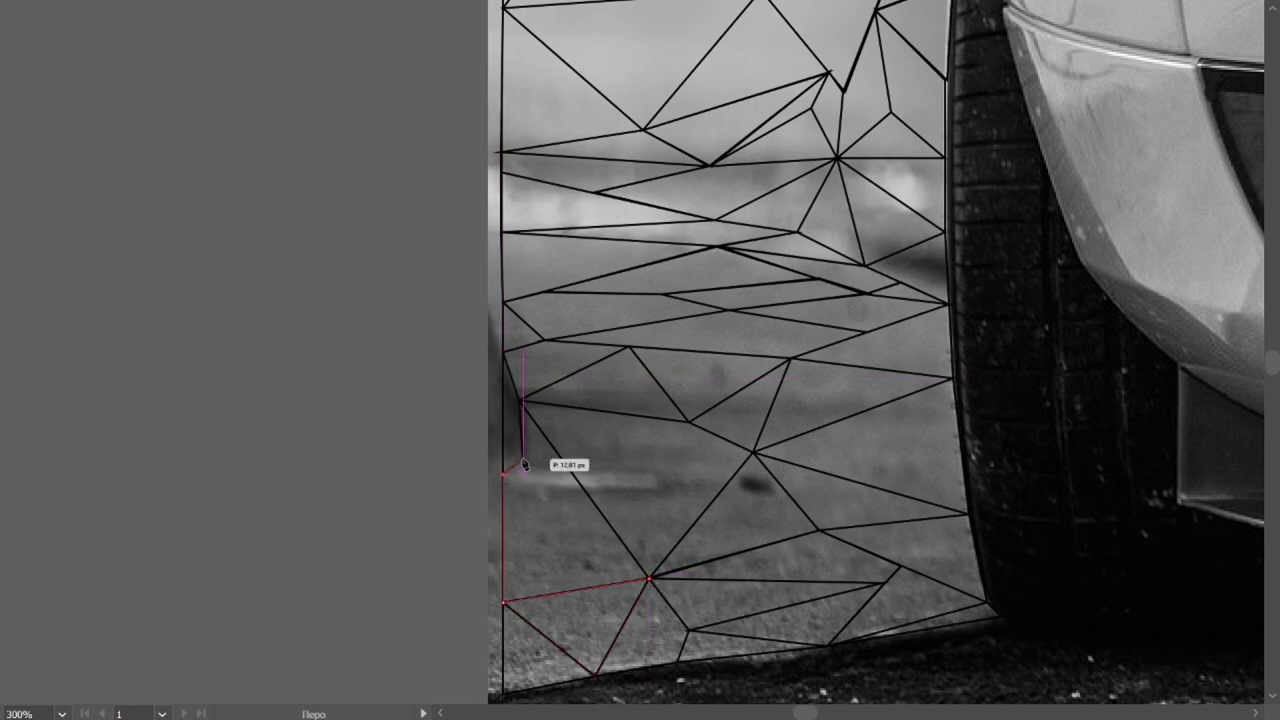
pyautogui.click(518, 404)
# Step: Zoom out to view the whole car, then zoom into the ground below the tyre
pyautogui.hotkey('ctrl', '1')
pyautogui.hotkey('ctrl', '0')
pyautogui.scroll(4, 1010, 288)
pyautogui.scroll(1, 1010, 288)
# Step: Trace the first two triangles in the shadow directly under the tyre, sharing a corner
pyautogui.click(997, 273)
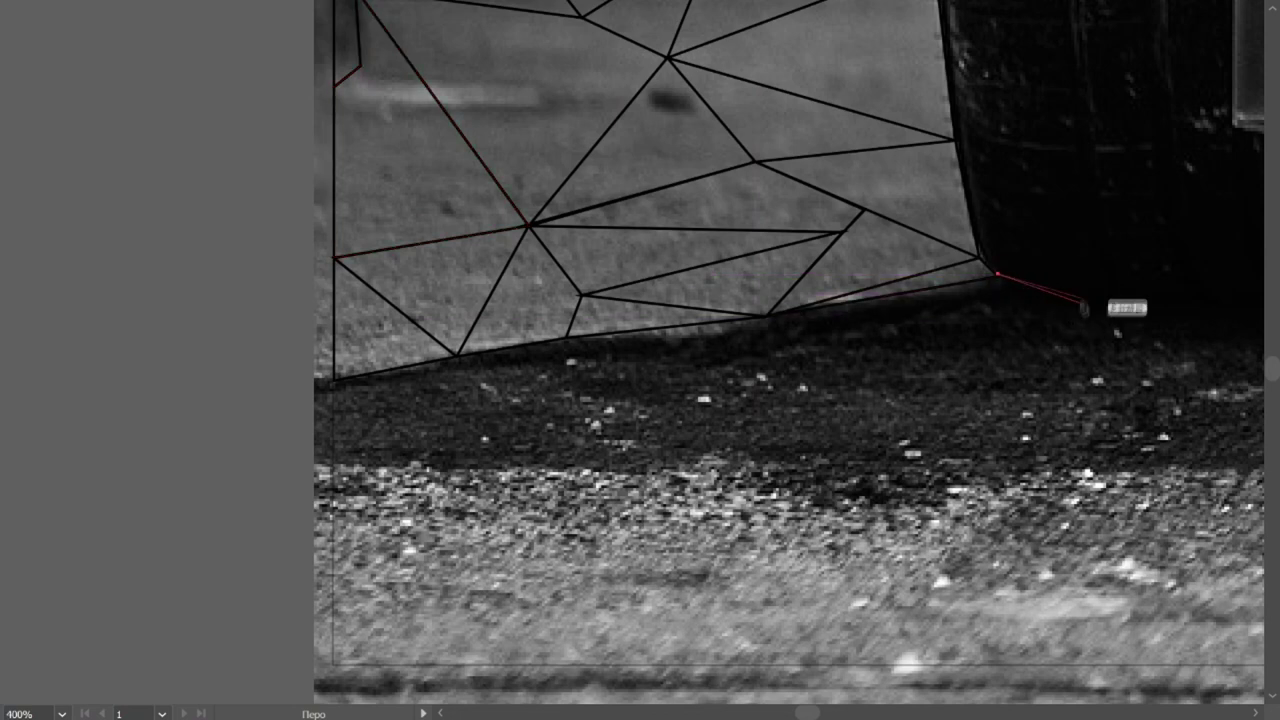
pyautogui.click(767, 318)
pyautogui.click(1077, 298)
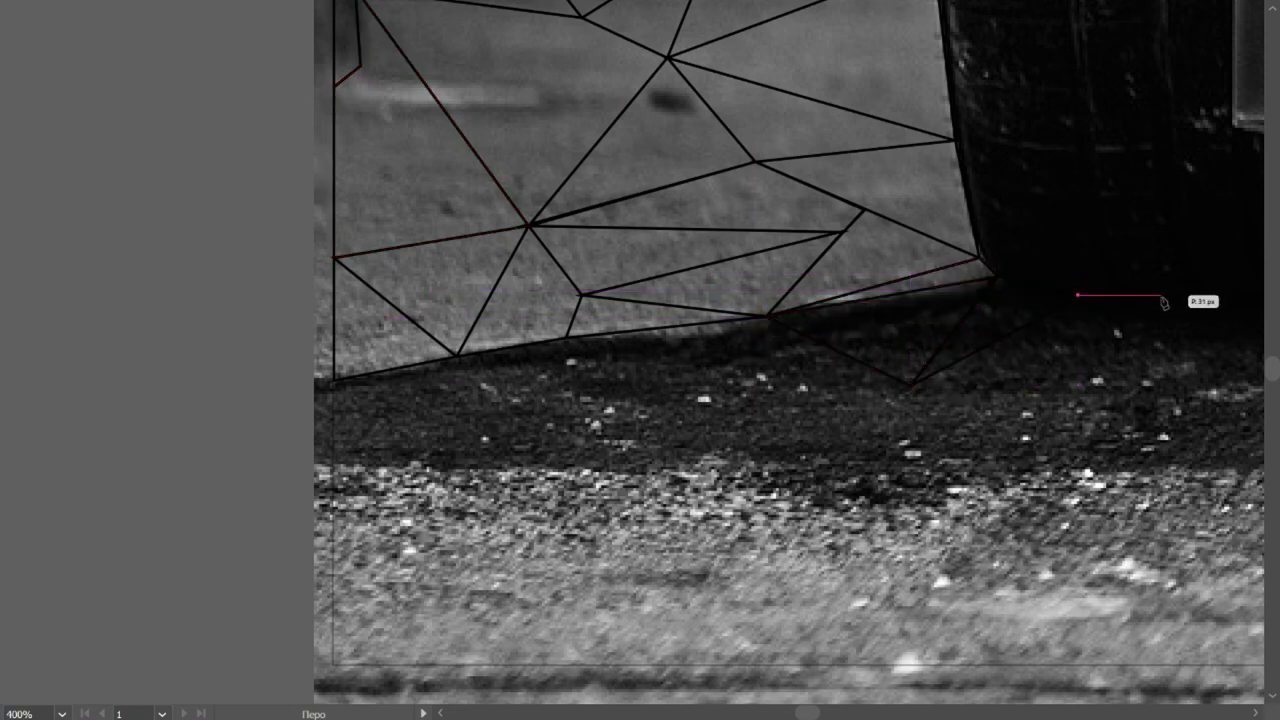
pyautogui.click(910, 385)
pyautogui.click(1119, 382)
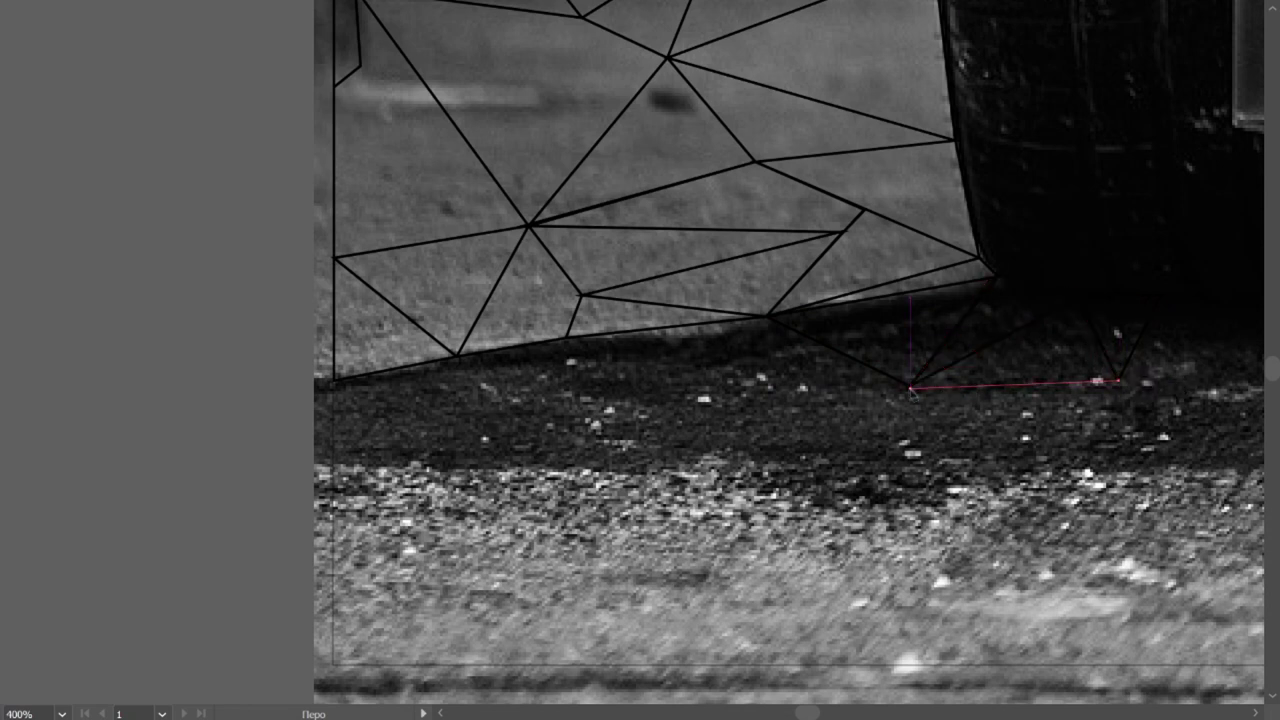
pyautogui.click(767, 318)
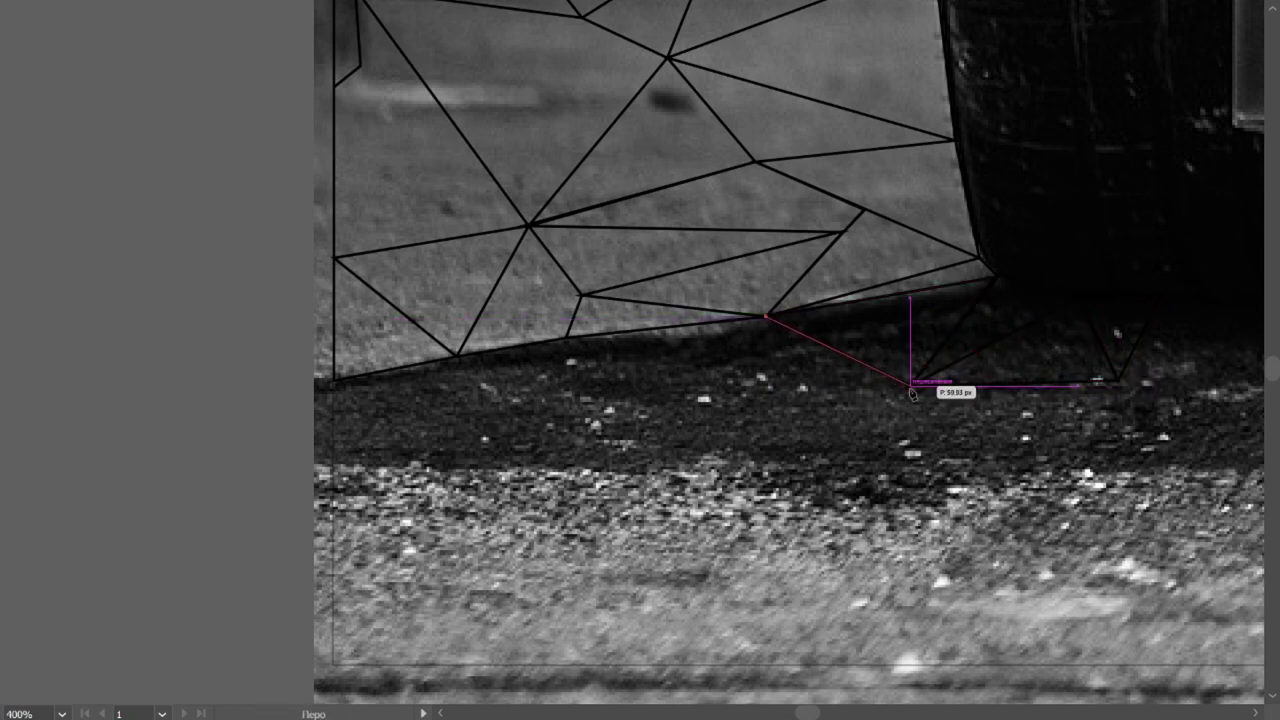
# Step: Add edges along the tyre shadow joining the neighbouring triangles' corners
pyautogui.click(566, 338)
pyautogui.click(767, 318)
pyautogui.click(630, 398)
pyautogui.click(566, 338)
pyautogui.click(456, 355)
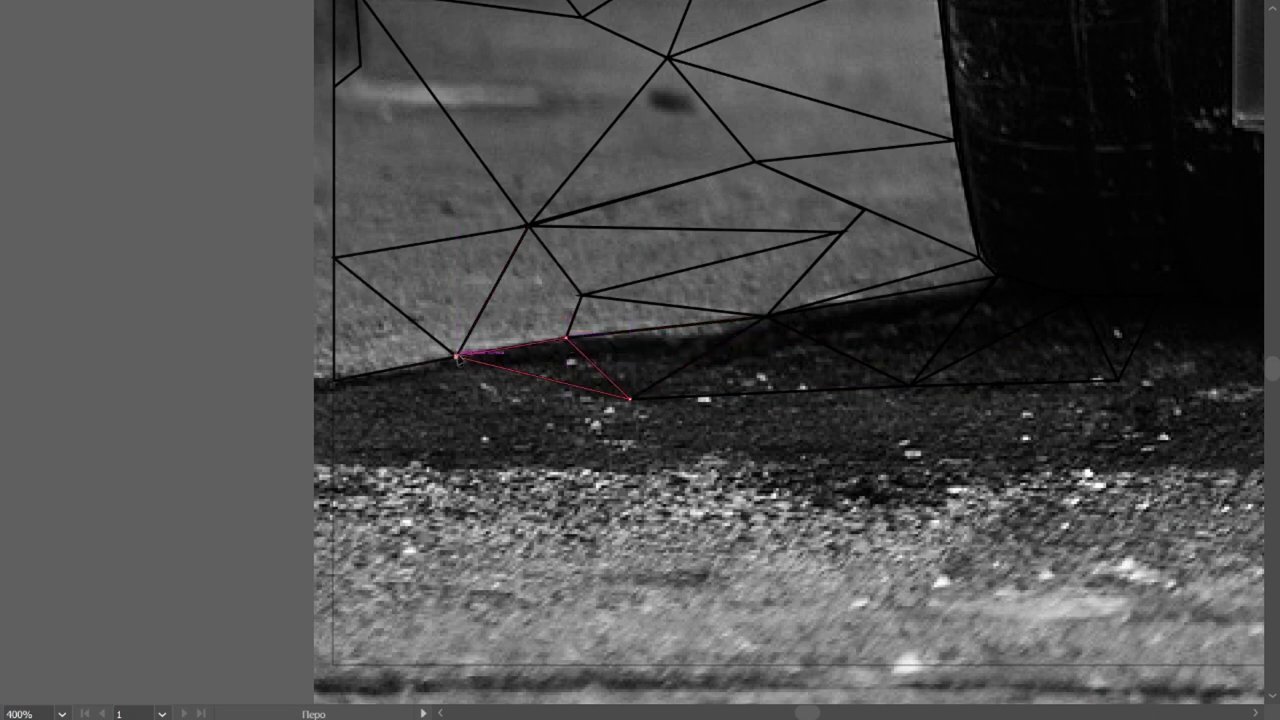
# Step: Add triangles at the shadow's lower left and between the existing shadow vertices
pyautogui.click(333, 381)
pyautogui.click(333, 443)
pyautogui.click(630, 398)
pyautogui.click(910, 383)
pyautogui.click(725, 443)
pyautogui.click(630, 398)
pyautogui.click(333, 443)
# Step: Connect the lower-left shadow points to the shared corner and finish the outline
pyautogui.click(333, 470)
pyautogui.click(630, 398)
pyautogui.click(369, 464)
pyautogui.click(509, 469)
pyautogui.click(725, 443)
pyautogui.click(630, 398)
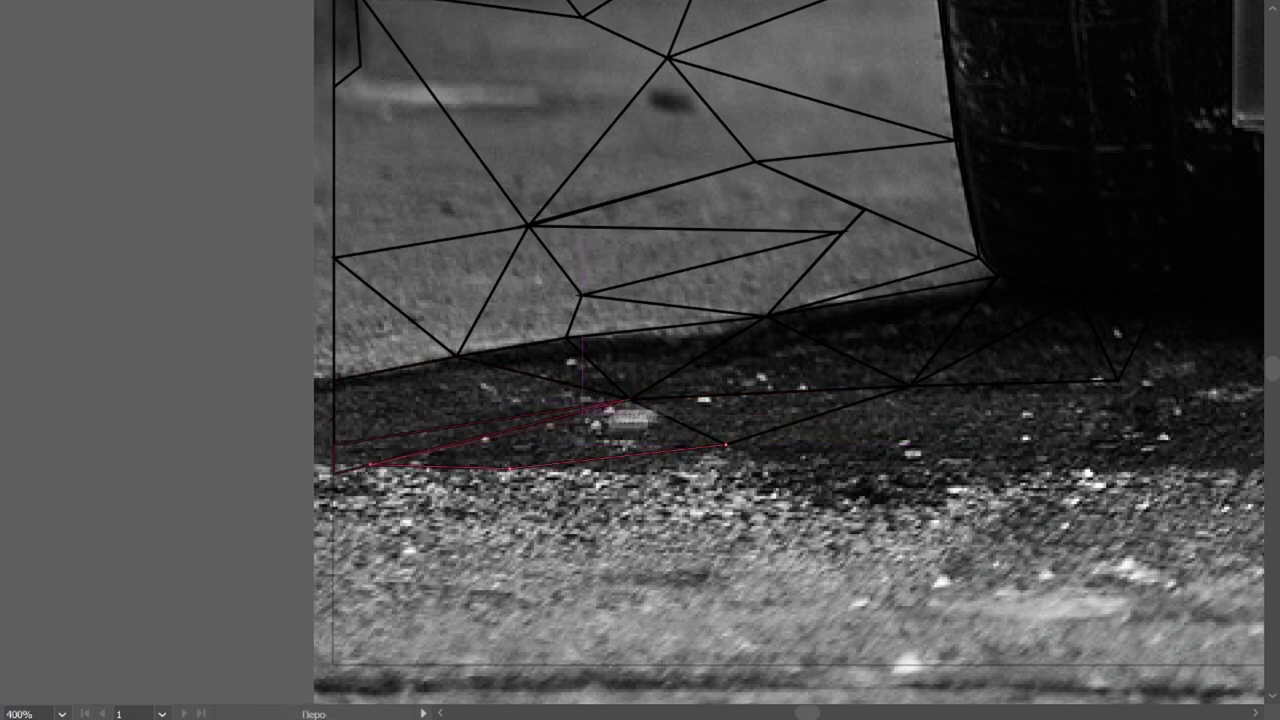
pyautogui.press('Return')
# Step: Start a new lower-left outline with a diagonal edge down onto the road
pyautogui.scroll(-2, 913, 471)
pyautogui.scroll(2, 788, 474)
pyautogui.click(455, 443)
pyautogui.click(455, 632)
pyautogui.click(722, 632)
pyautogui.scroll(2, 635, 445)
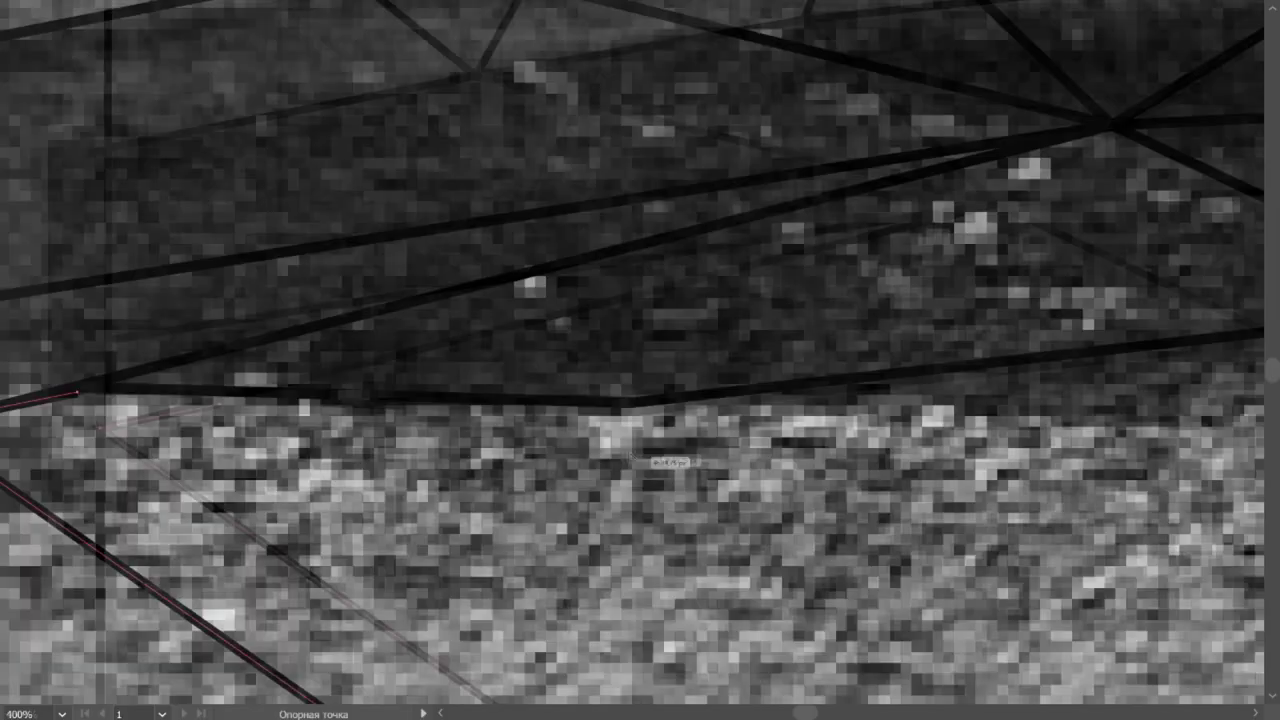
pyautogui.click(630, 402)
pyautogui.click(77, 390)
# Step: Close that road triangle and begin the adjoining one to its right
pyautogui.scroll(-3, 984, 444)
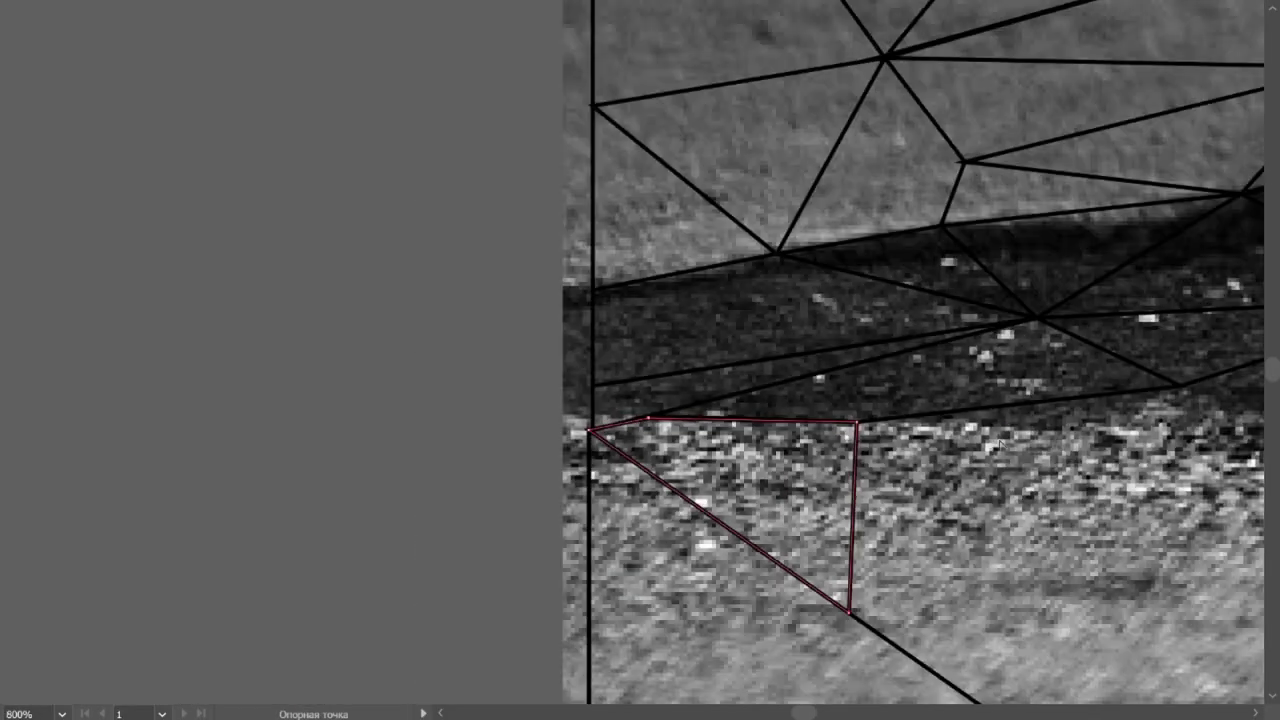
pyautogui.hscroll(2, 971, 386)
pyautogui.click(408, 417)
pyautogui.click(615, 428)
pyautogui.click(940, 385)
pyautogui.scroll(-3, 940, 385)
# Step: Outline a four-cornered road shape next to the previous triangles
pyautogui.click(753, 585)
pyautogui.click(837, 412)
pyautogui.click(617, 295)
pyautogui.click(608, 485)
pyautogui.click(753, 585)
pyautogui.hscroll(5, 753, 585)
# Step: Draw triangles from a shared vertex down along the road's bottom edge
pyautogui.click(458, 301)
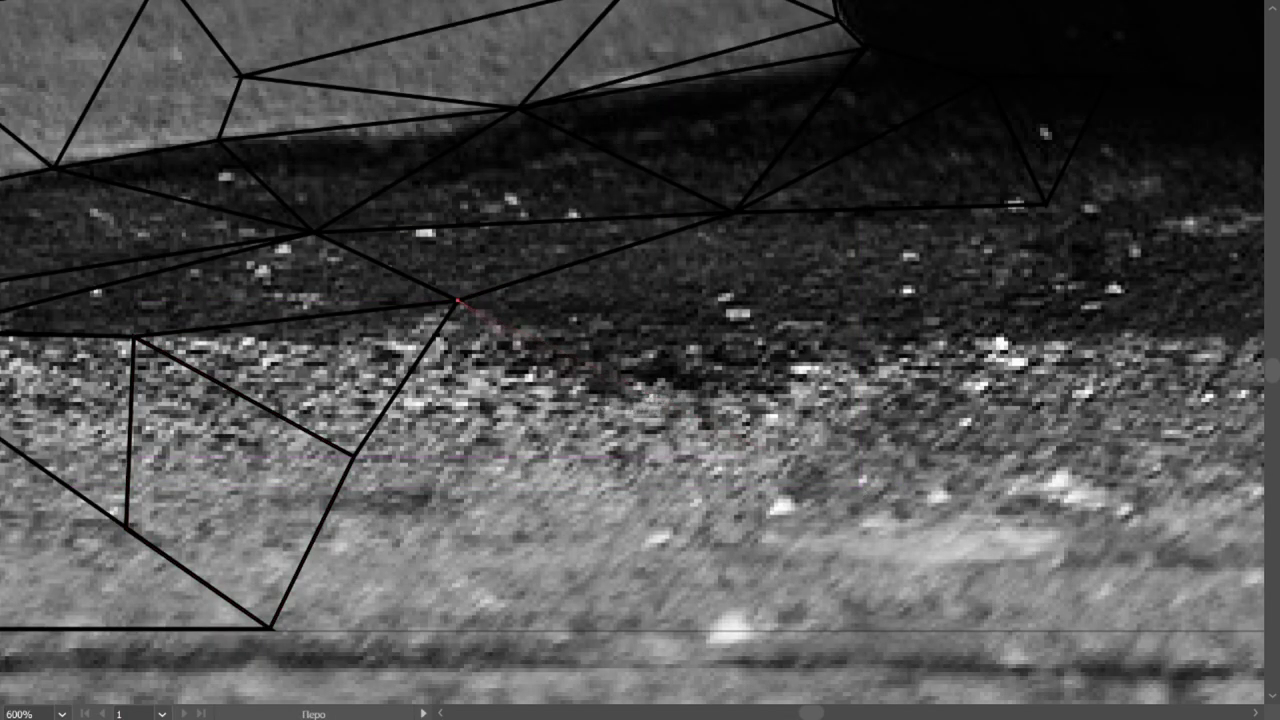
pyautogui.click(355, 455)
pyautogui.click(457, 300)
pyautogui.click(270, 628)
pyautogui.click(270, 628)
pyautogui.click(603, 628)
pyautogui.click(355, 458)
# Step: Add a triangle directly above the bottom road triangle
pyautogui.click(609, 400)
pyautogui.click(603, 628)
pyautogui.click(355, 455)
pyautogui.click(609, 400)
# Step: Trace a triangle in the dark shadow beneath the car's sill
pyautogui.click(729, 212)
pyautogui.click(865, 307)
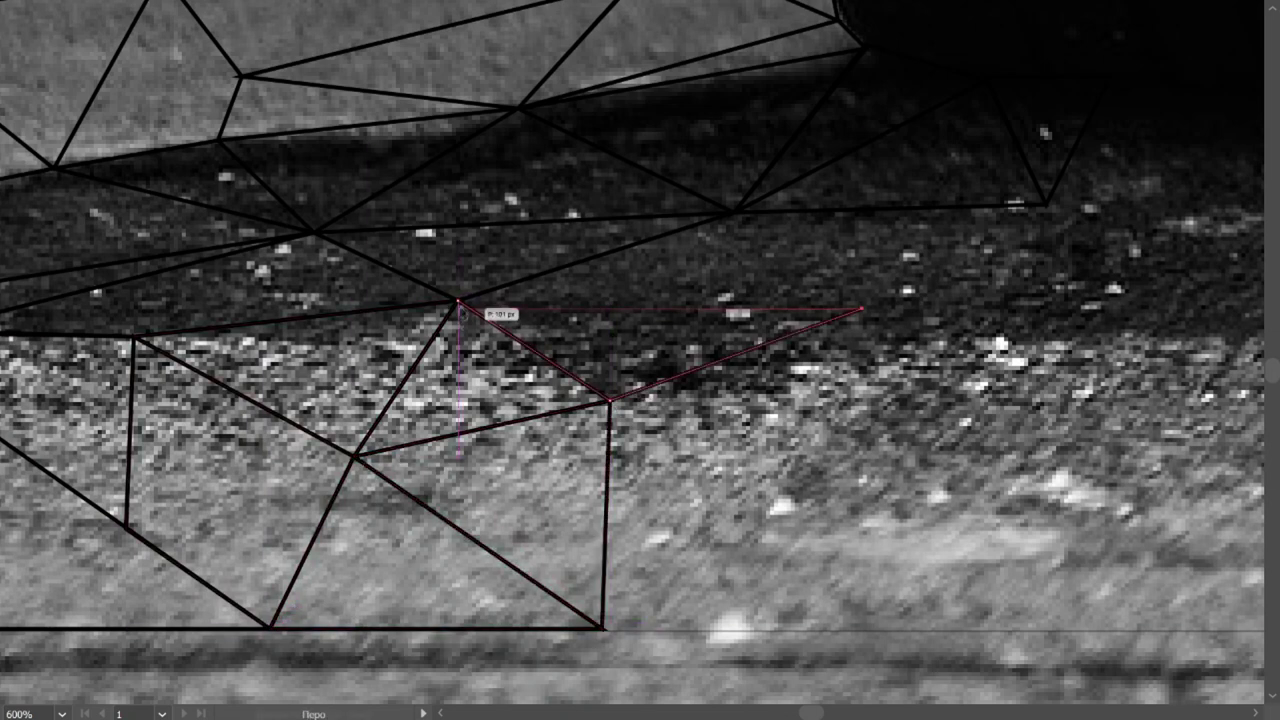
pyautogui.scroll(3, 460, 310)
pyautogui.click(457, 412)
pyautogui.click(733, 323)
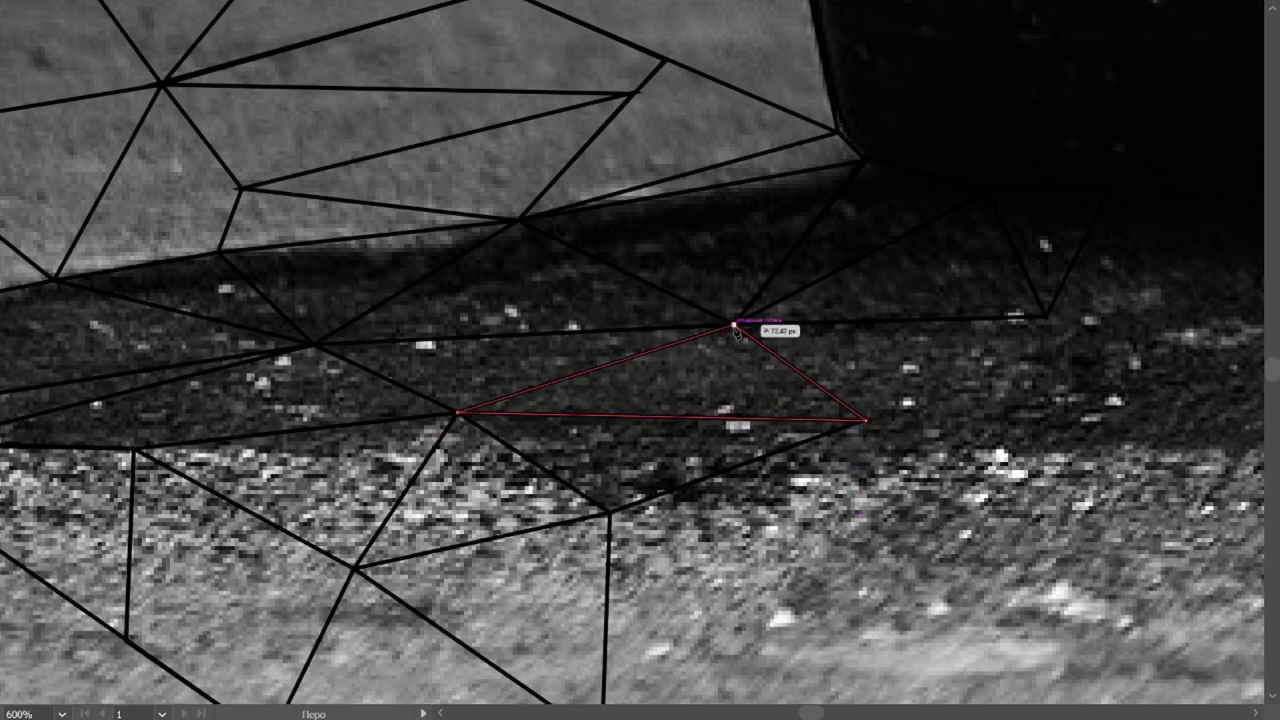
pyautogui.scroll(-1, 733, 323)
pyautogui.scroll(1, 786, 330)
# Step: Draw linked triangles below the tyre, continuing rightward from a shared vertex
pyautogui.click(785, 345)
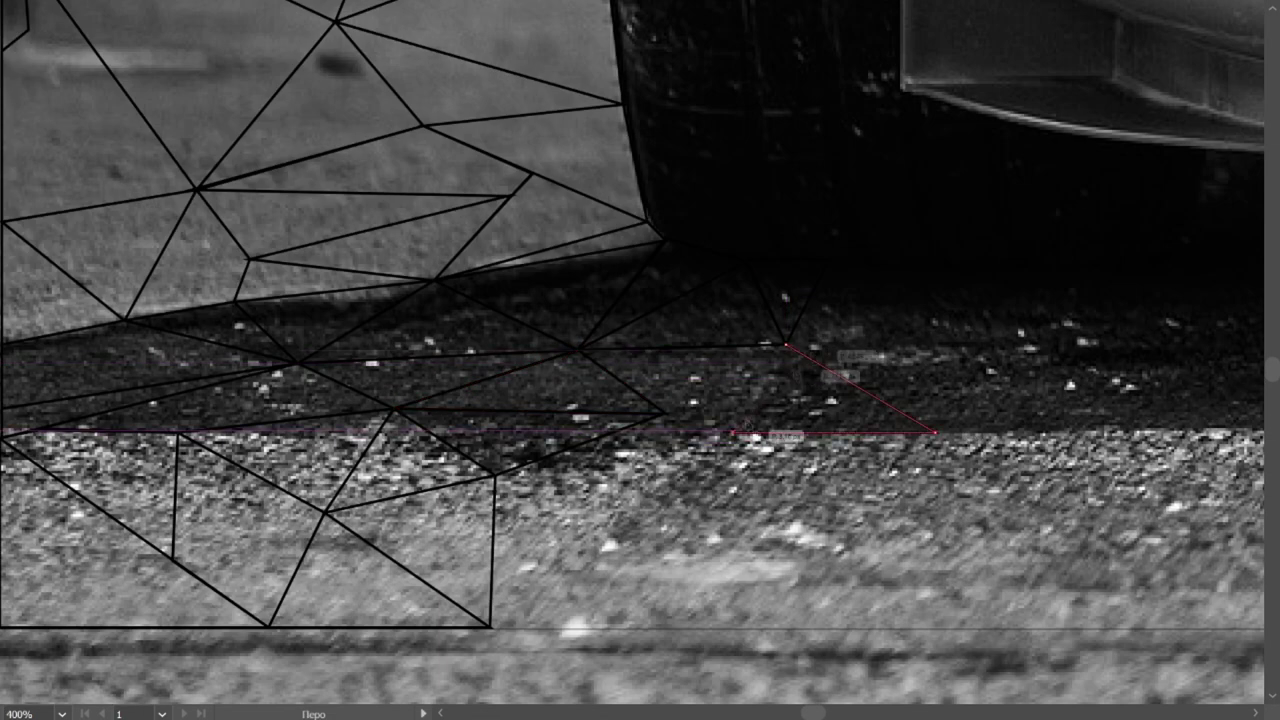
pyautogui.click(738, 430)
pyautogui.click(579, 350)
pyautogui.click(663, 412)
pyautogui.click(786, 348)
pyautogui.click(579, 350)
pyautogui.click(663, 412)
pyautogui.click(785, 345)
# Step: Close a quadrilateral running down to the road's bottom edge
pyautogui.click(718, 540)
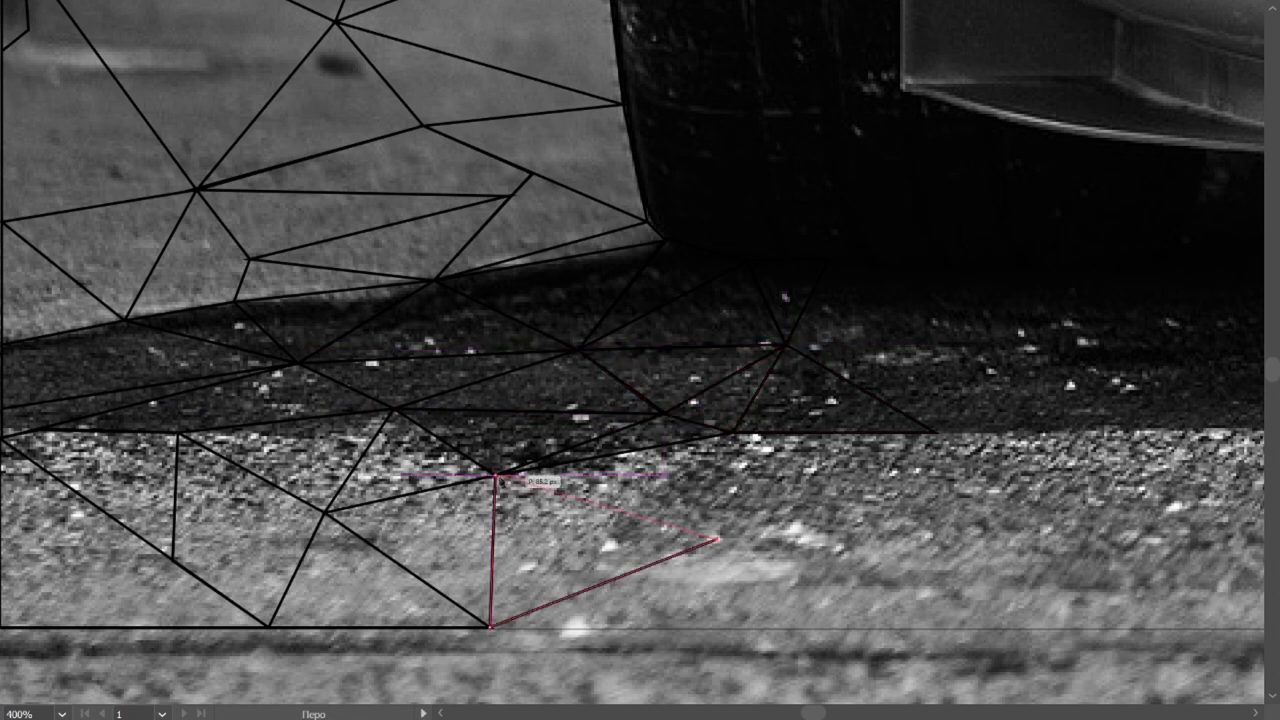
pyautogui.click(733, 628)
pyautogui.click(497, 476)
pyautogui.click(748, 434)
pyautogui.scroll(2, 748, 434)
# Step: Add a closed triangle linking a new vertex to three existing mesh points
pyautogui.click(430, 316)
pyautogui.click(525, 480)
pyautogui.click(785, 468)
pyautogui.click(430, 316)
# Step: Link new anchors to existing vertices, extending the mesh's top edge under the bumper
pyautogui.press('a')
pyautogui.press('p')
pyautogui.scroll(-2, 905, 420)
pyautogui.click(322, 320)
pyautogui.click(600, 420)
pyautogui.scroll(2, 386, 331)
pyautogui.click(420, 341)
pyautogui.click(402, 398)
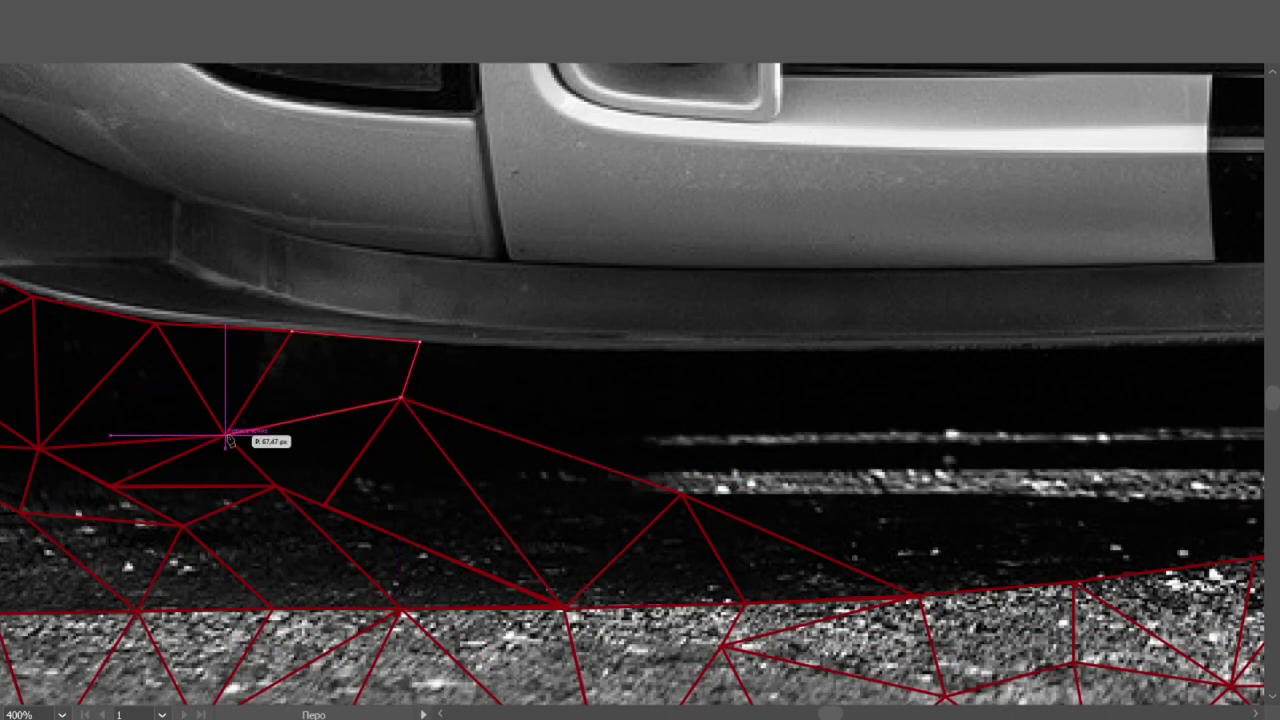
pyautogui.click(680, 492)
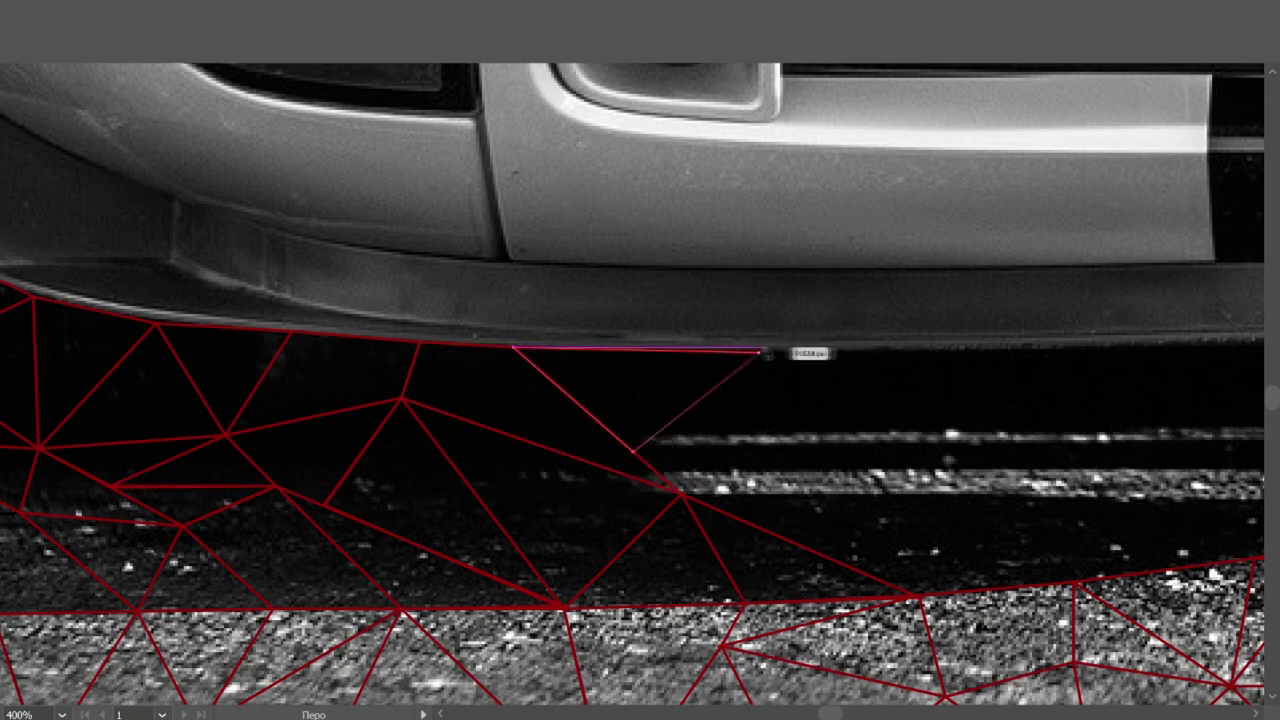
# Step: Add a triangle reaching up to the bumper shadow, fixing its edge to the apex
pyautogui.scroll(-2, 775, 352)
pyautogui.scroll(4, 445, 537)
pyautogui.click(445, 537)
pyautogui.click(757, 510)
pyautogui.click(586, 329)
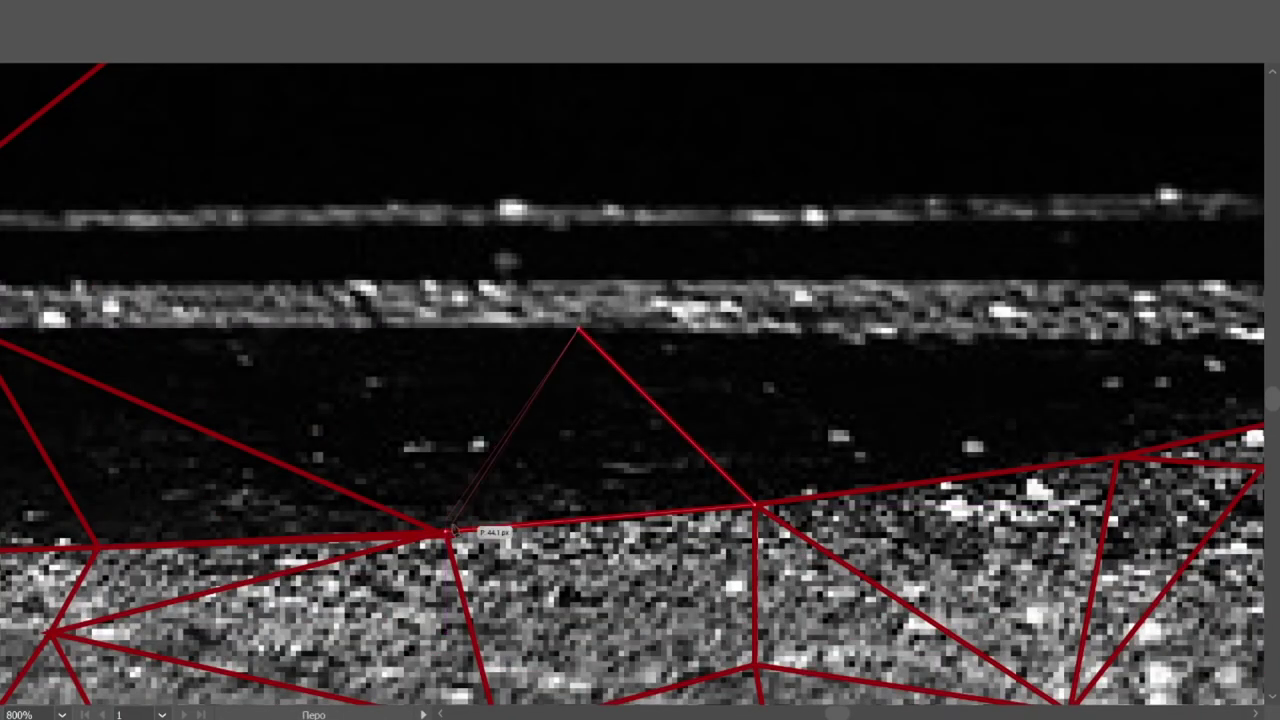
pyautogui.moveTo(586, 329); pyautogui.dragTo(792, 333)
pyautogui.click(788, 330)
# Step: Add triangles to a new point, connecting the apex to the lower and right vertices
pyautogui.moveTo(967, 503)
pyautogui.mouseDown()
pyautogui.moveTo(440, 500)
pyautogui.moveTo(245, 478)
pyautogui.mouseUp()
pyautogui.click(671, 343)
pyautogui.click(437, 500)
pyautogui.click(445, 315)
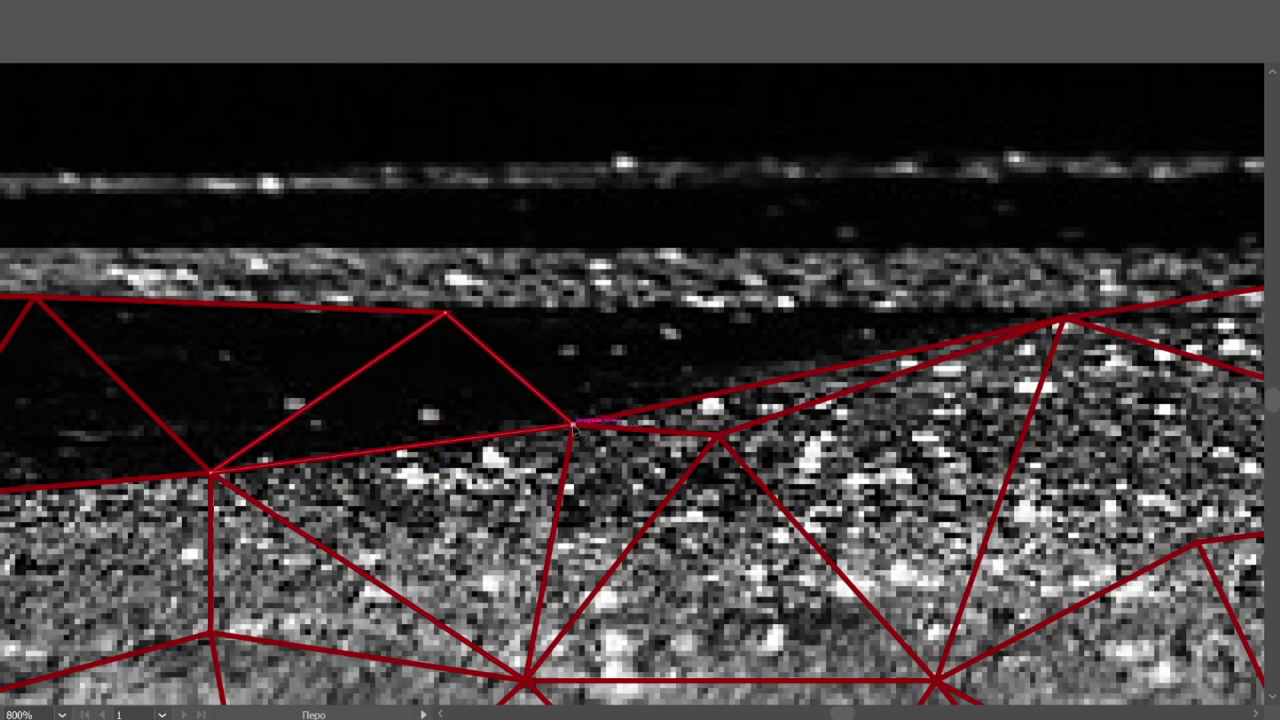
pyautogui.moveTo(572, 425); pyautogui.dragTo(364, 425)
pyautogui.click(855, 320)
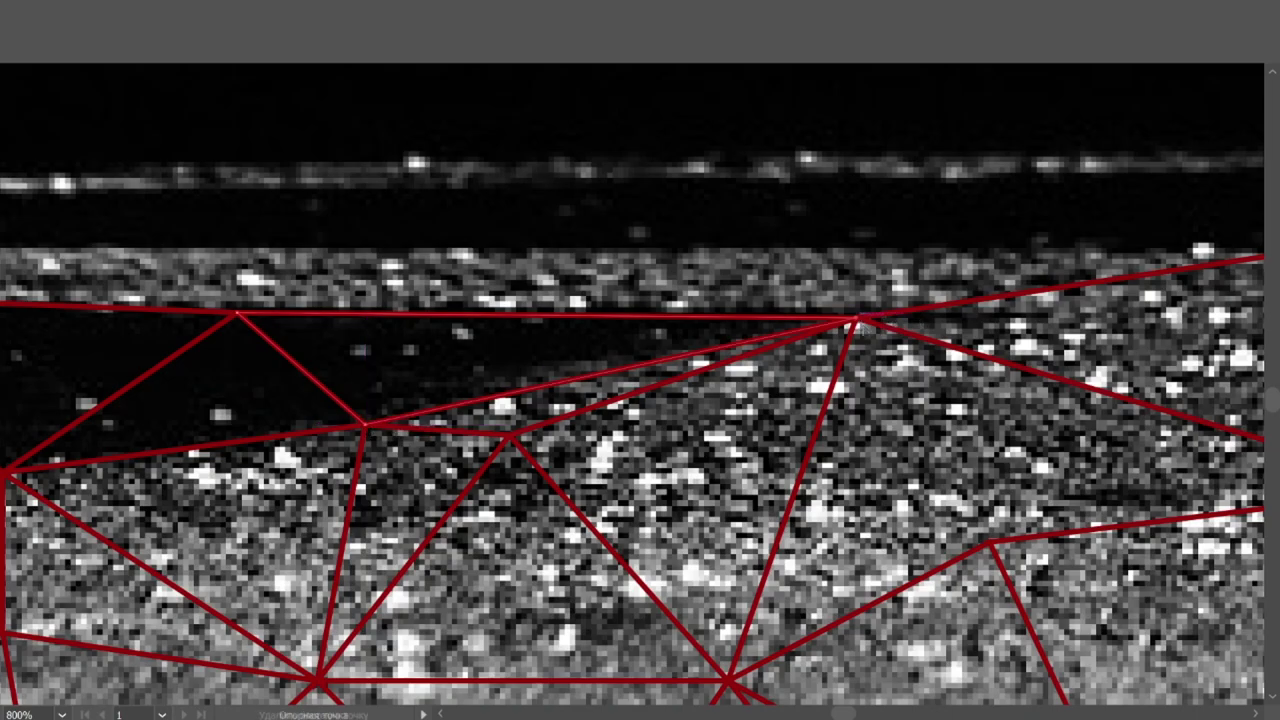
# Step: Add a new vertex with edges along the top and complete edges to the right anchor
pyautogui.scroll(-3, 640, 380)
pyautogui.scroll(2, 640, 380)
pyautogui.click(424, 342)
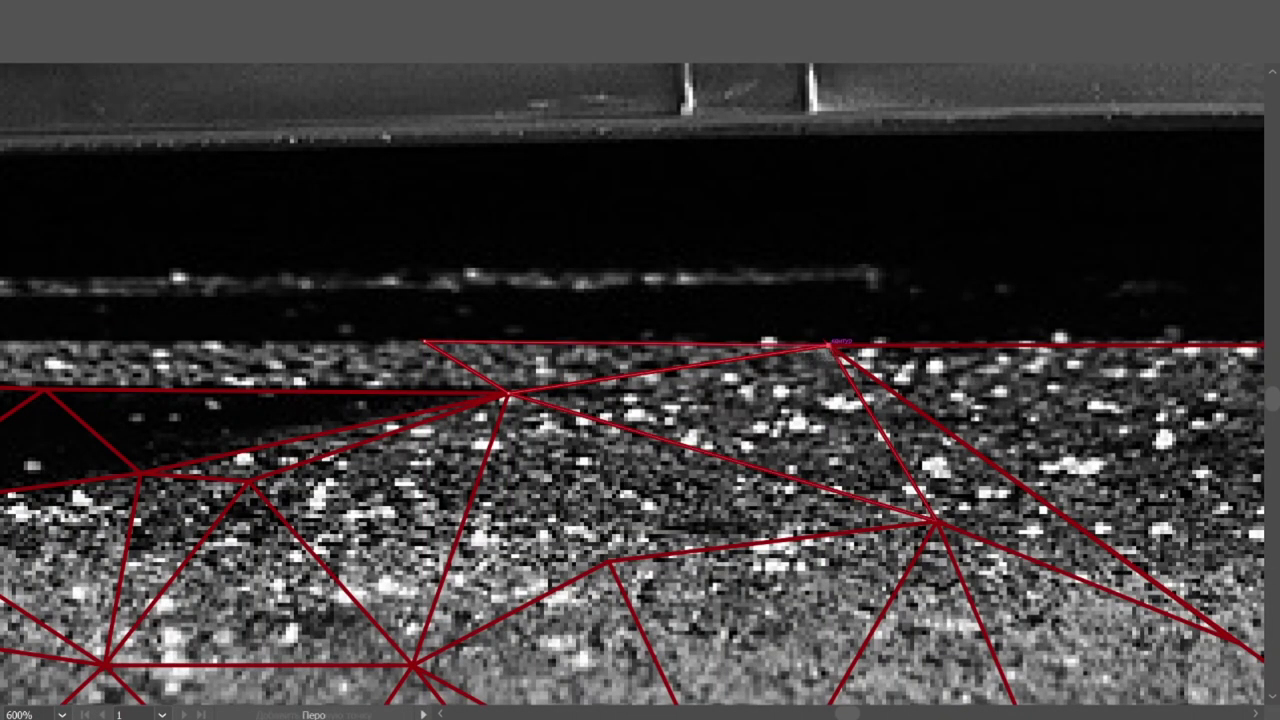
pyautogui.moveTo(182, 342); pyautogui.dragTo(420, 342)
pyautogui.click(420, 342)
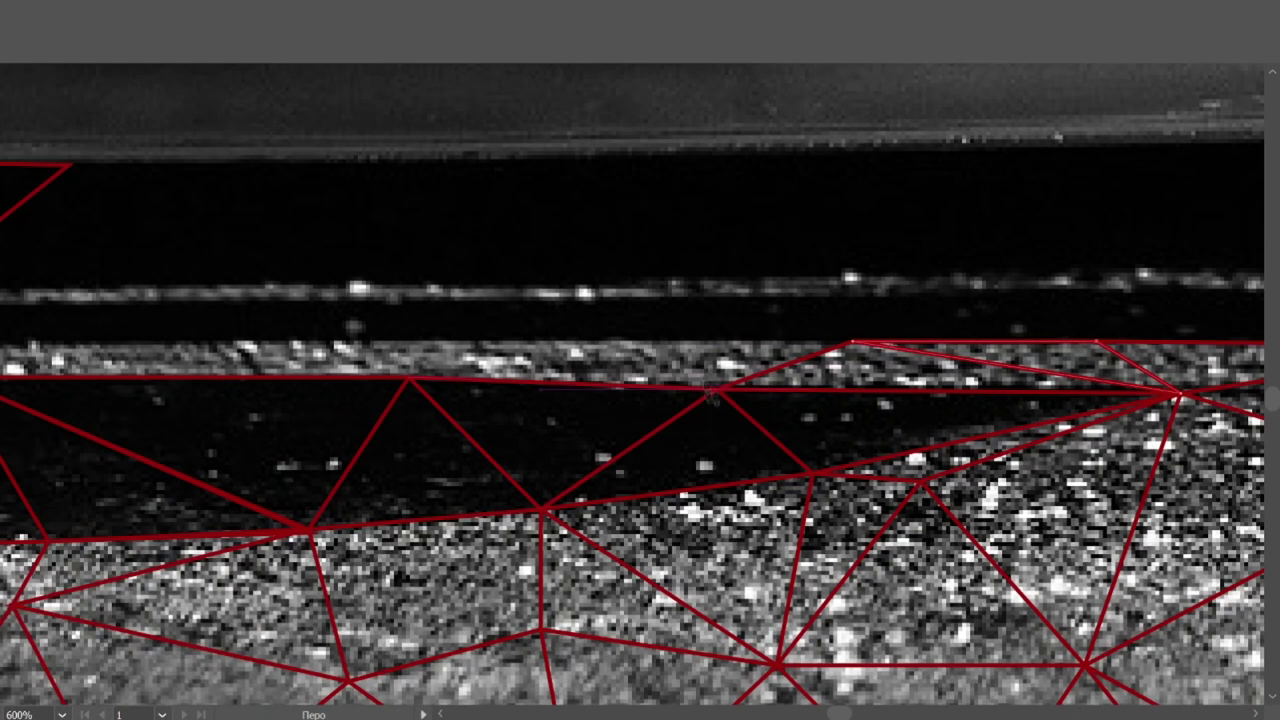
pyautogui.moveTo(664, 345); pyautogui.dragTo(790, 395)
pyautogui.click(782, 440)
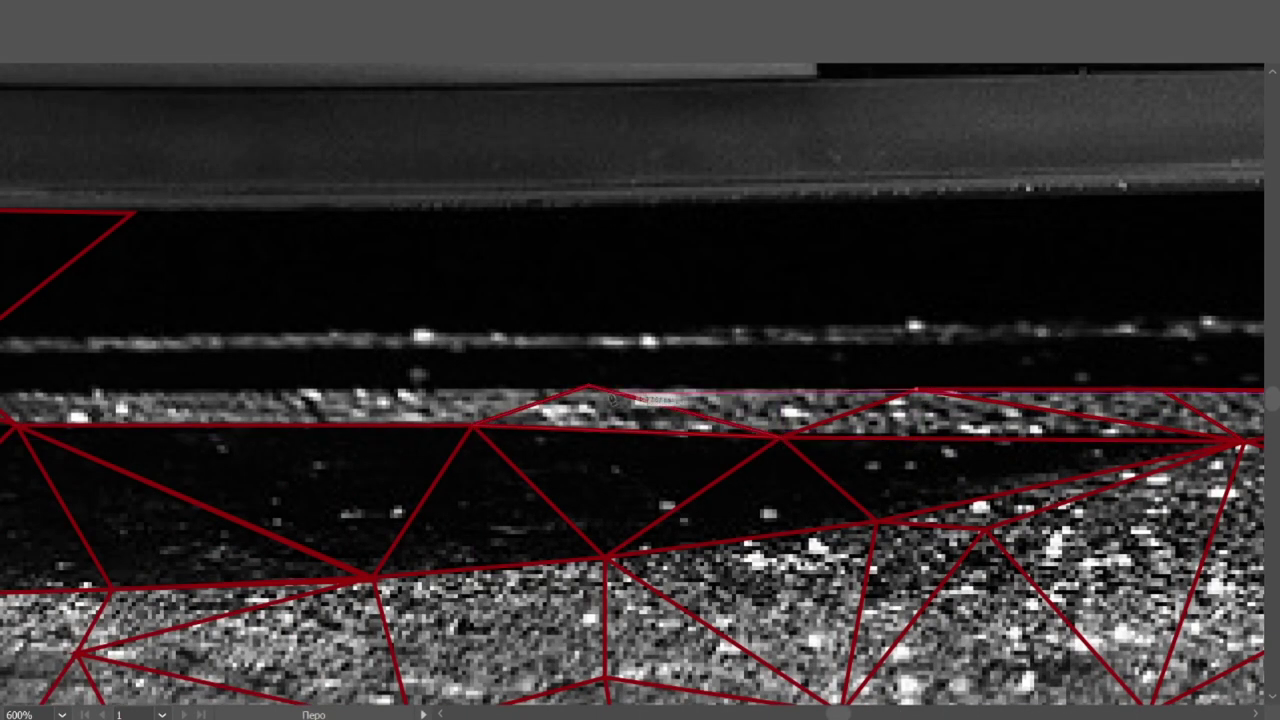
pyautogui.click(916, 390)
# Step: Close edges onto the left vertex and add a long edge along the light strip
pyautogui.hscroll(-3, 600, 410)
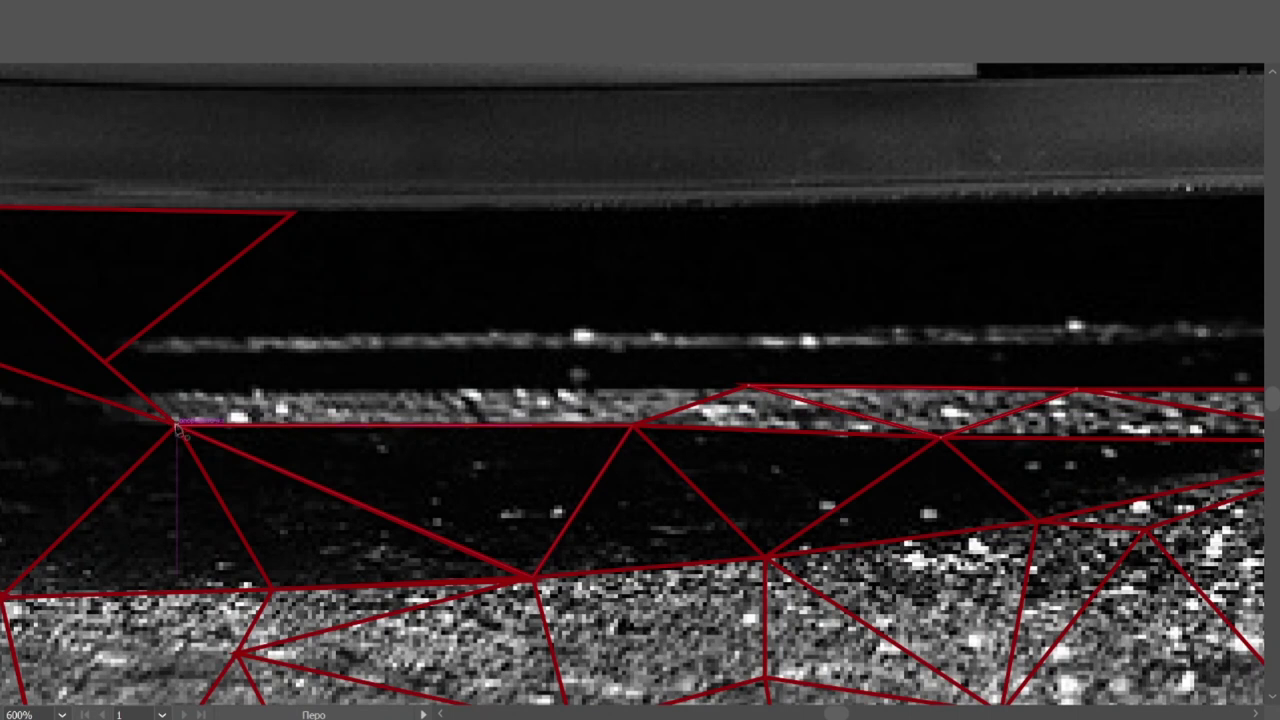
pyautogui.click(177, 426)
pyautogui.click(632, 426)
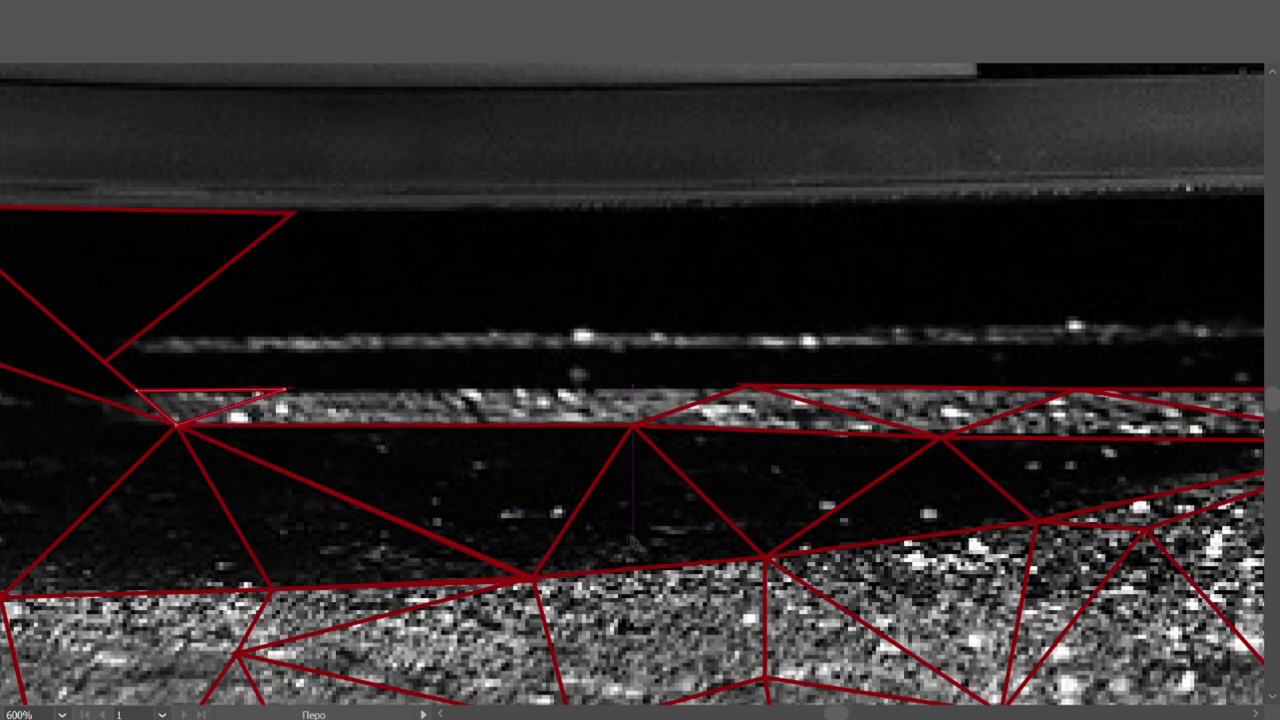
pyautogui.click(745, 386)
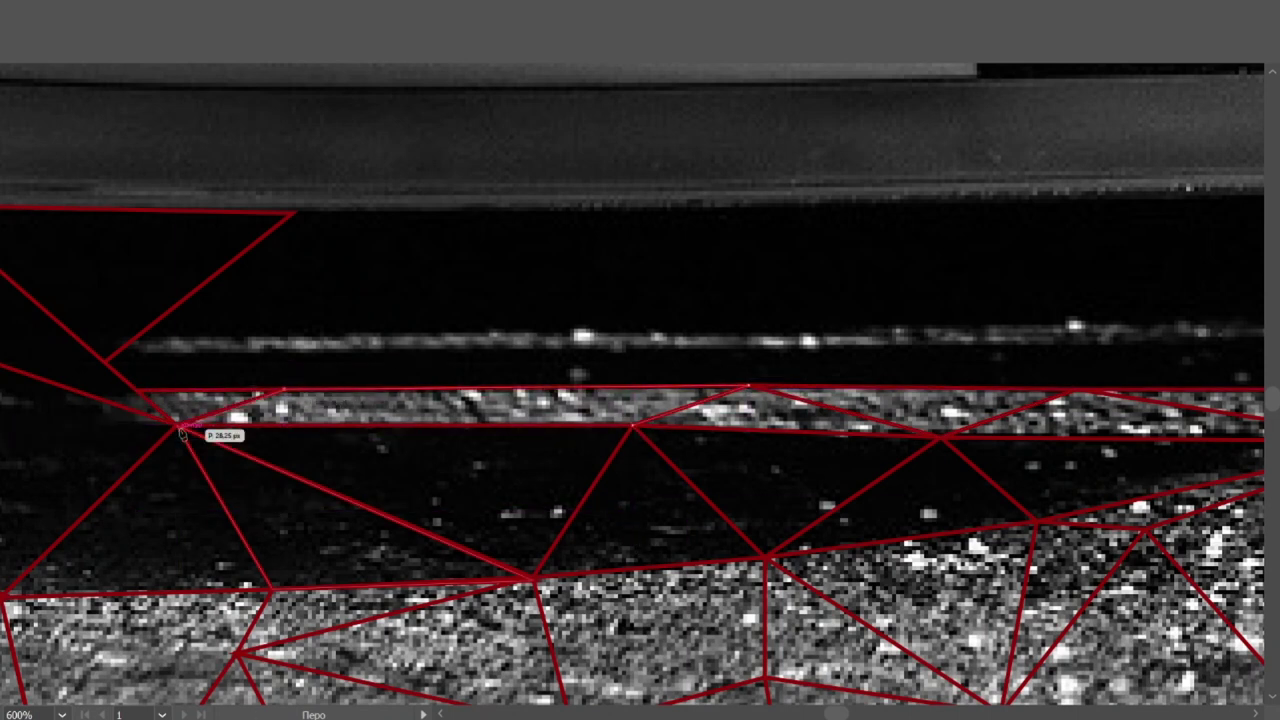
pyautogui.click(140, 389)
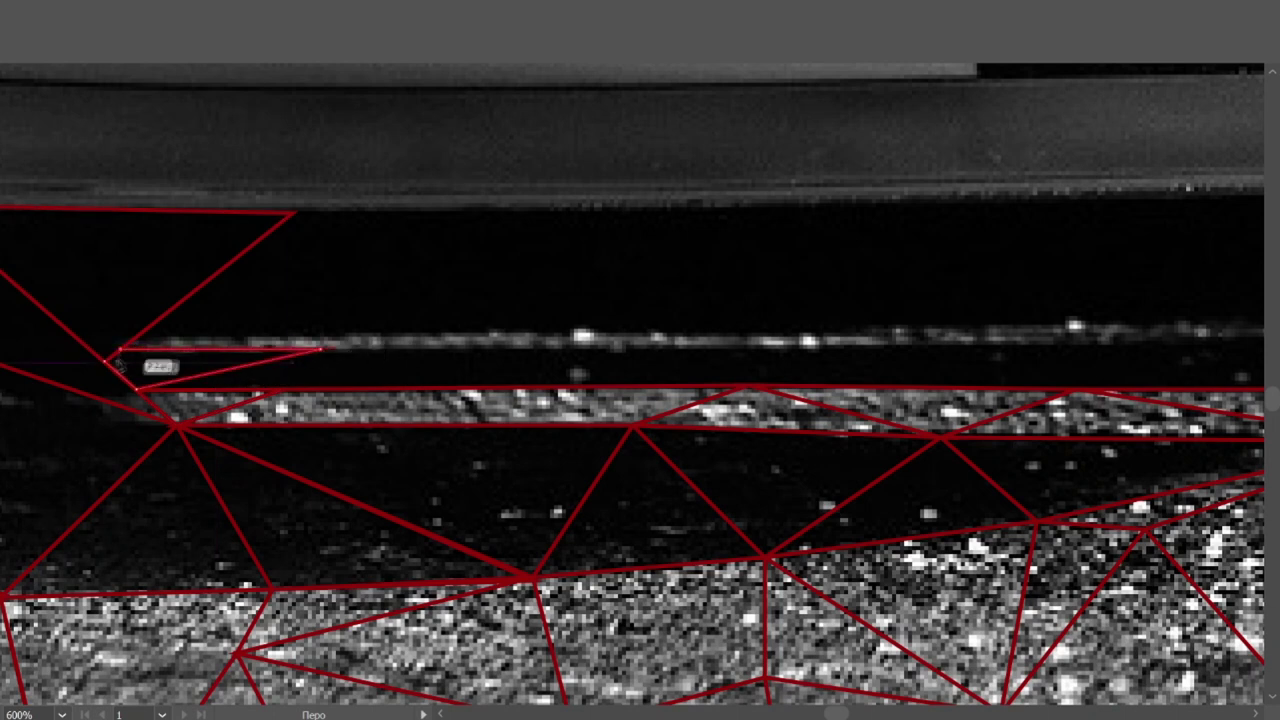
pyautogui.hotkey('ctrl', '-')
pyautogui.hotkey('ctrl', '-')
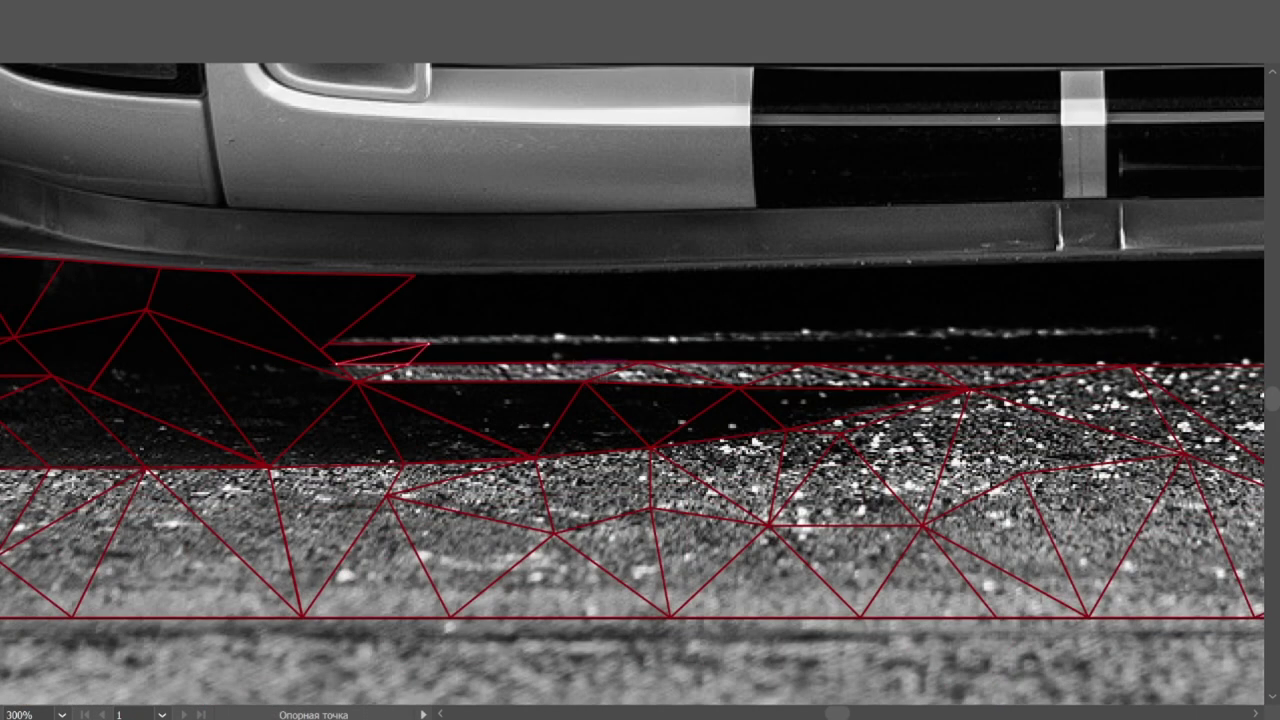
pyautogui.hotkey('ctrl', '-')
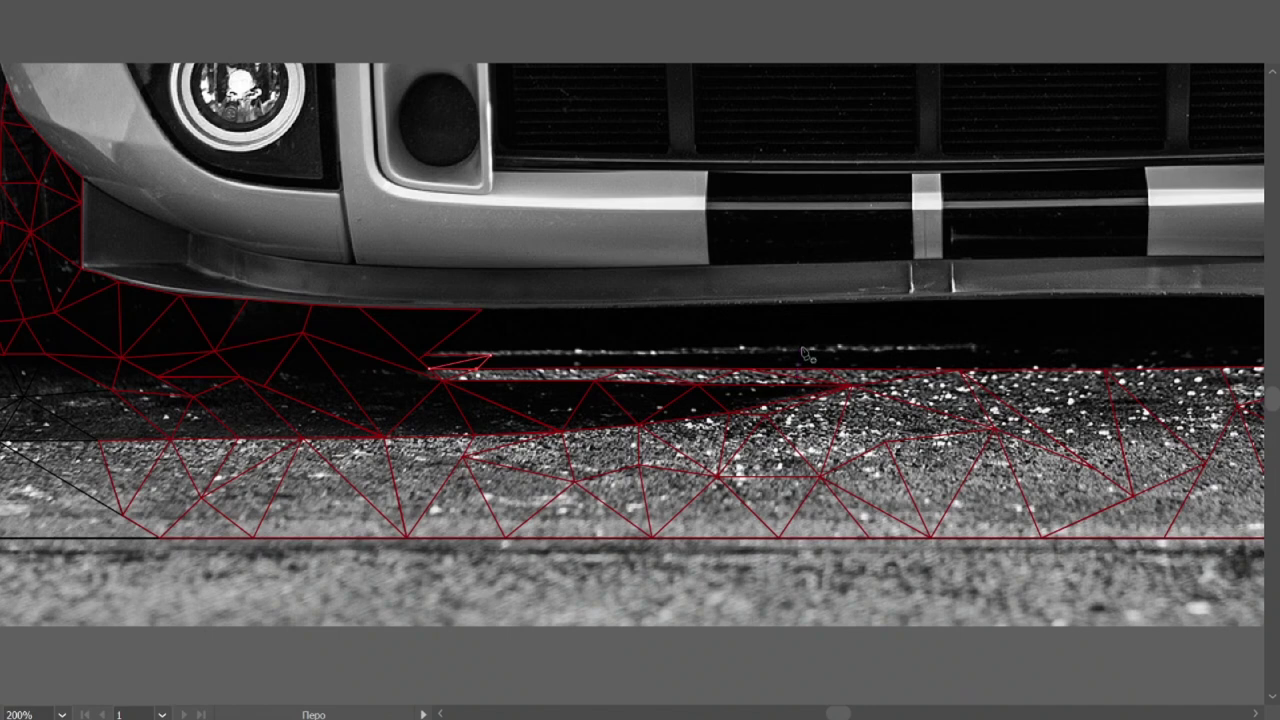
# Step: Place a vertex on the bright stripe and draw an edge along the stripe's top
pyautogui.scroll(3, 808, 355)
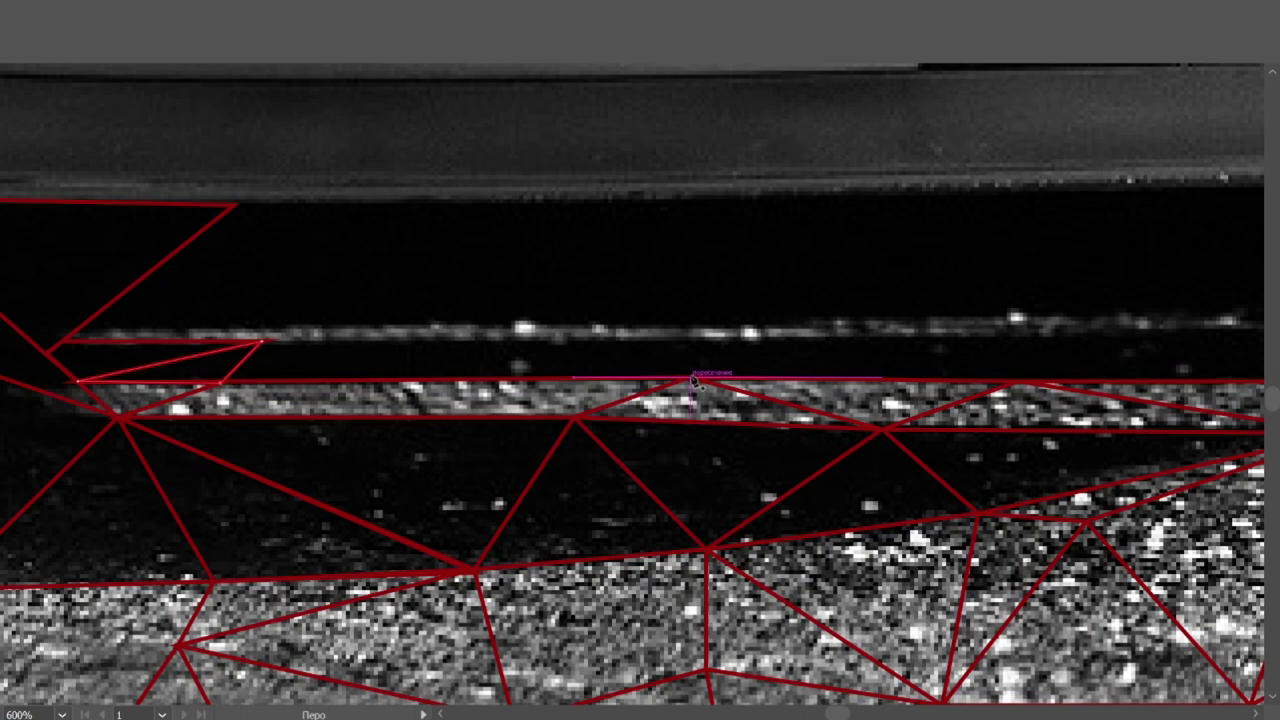
pyautogui.click(548, 342)
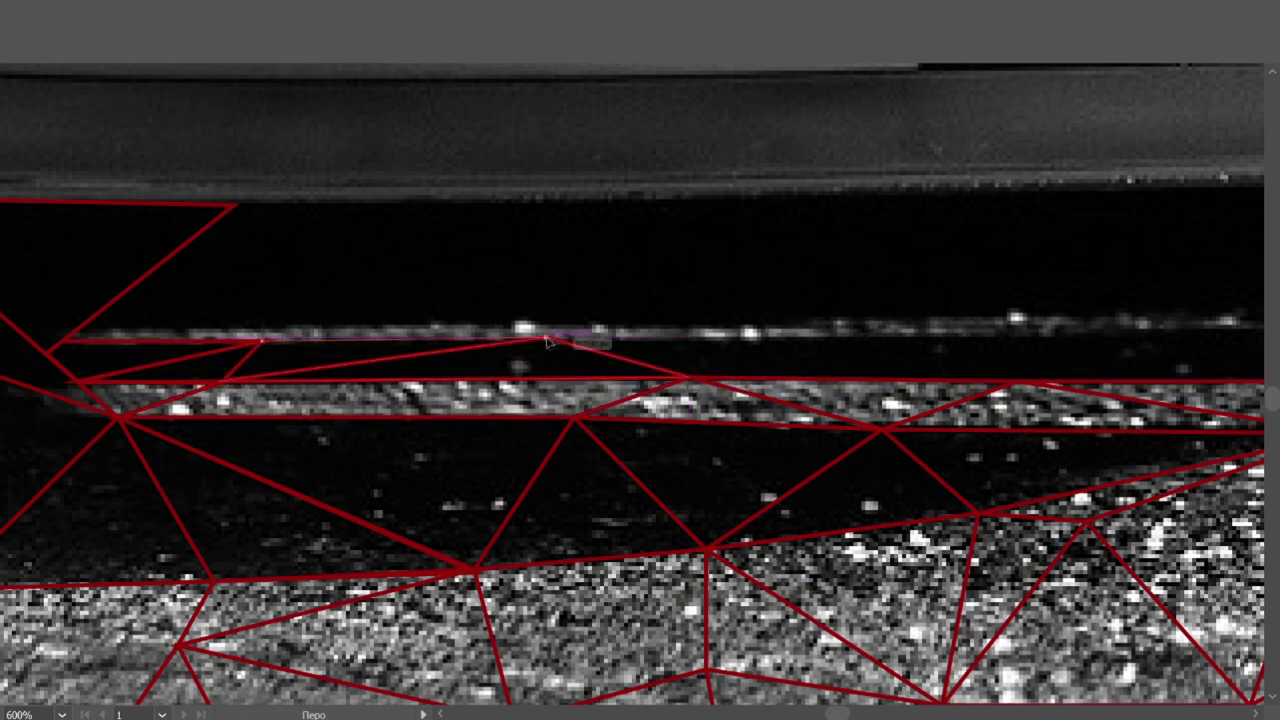
pyautogui.hscroll(-2, 200, 340)
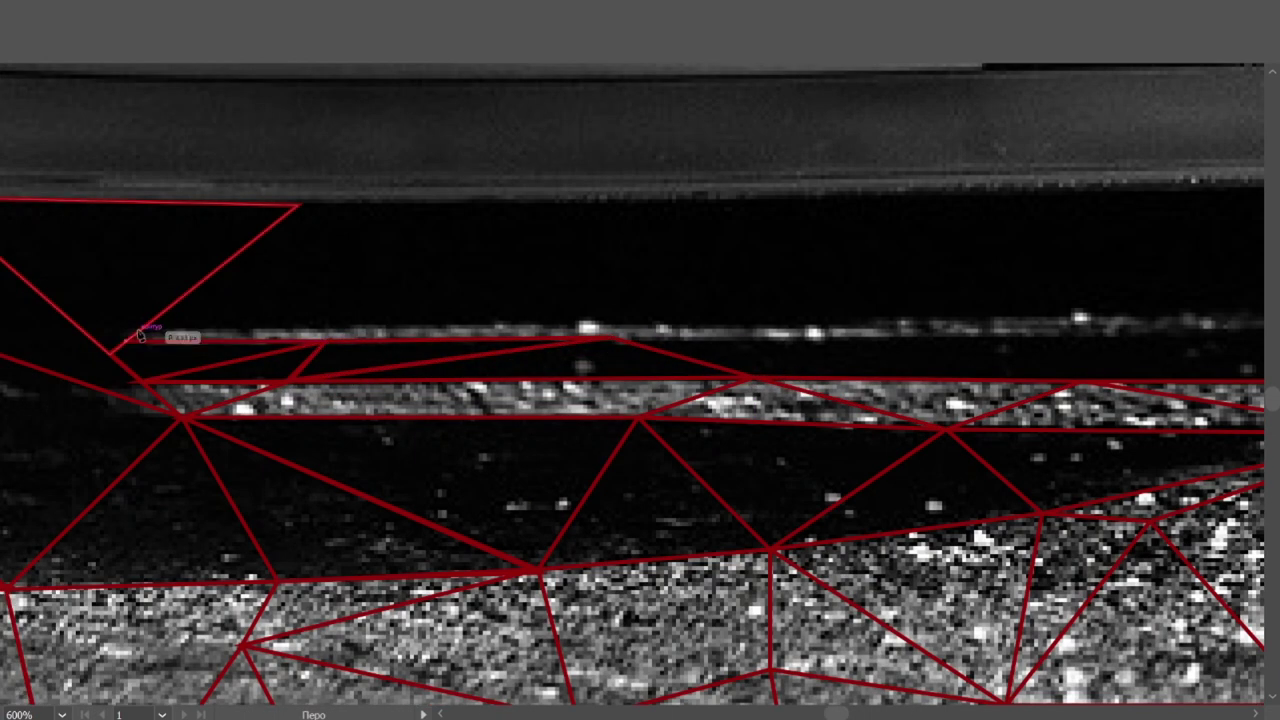
pyautogui.scroll(3, 590, 328)
pyautogui.hscroll(-3, 400, 360)
pyautogui.hscroll(-2, 230, 362)
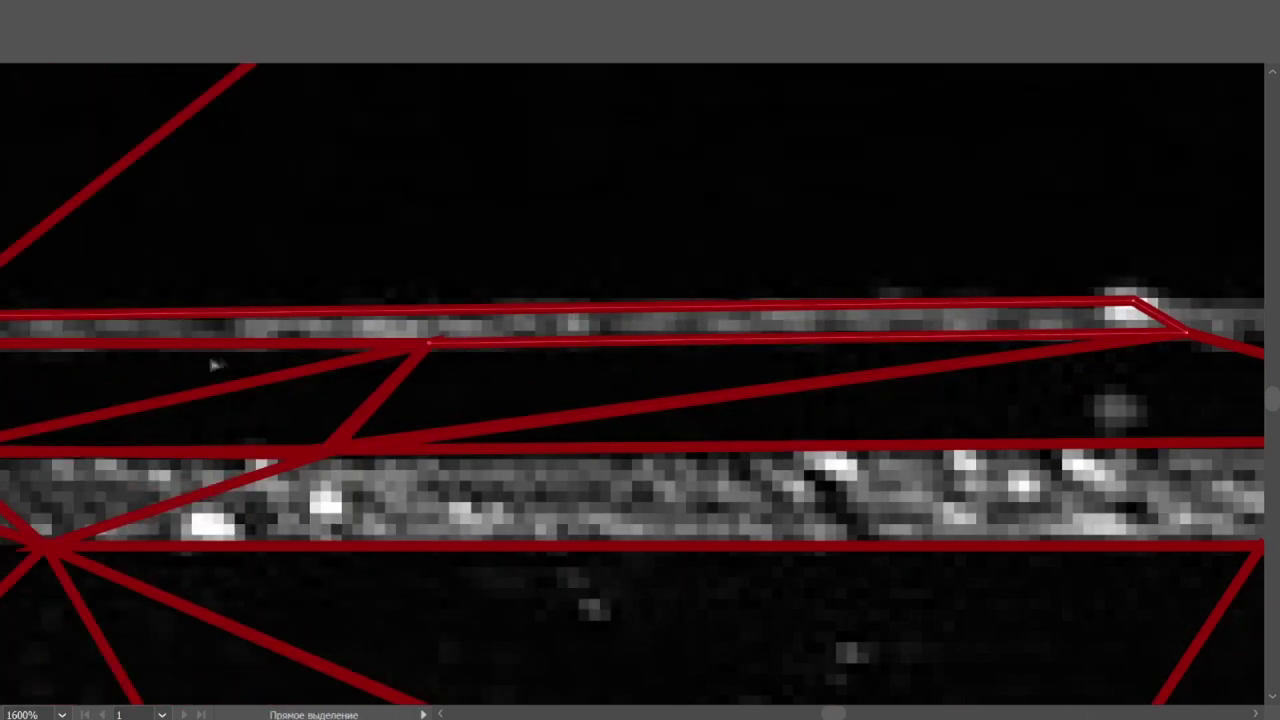
pyautogui.scroll(-2, 325, 352)
pyautogui.click(764, 328)
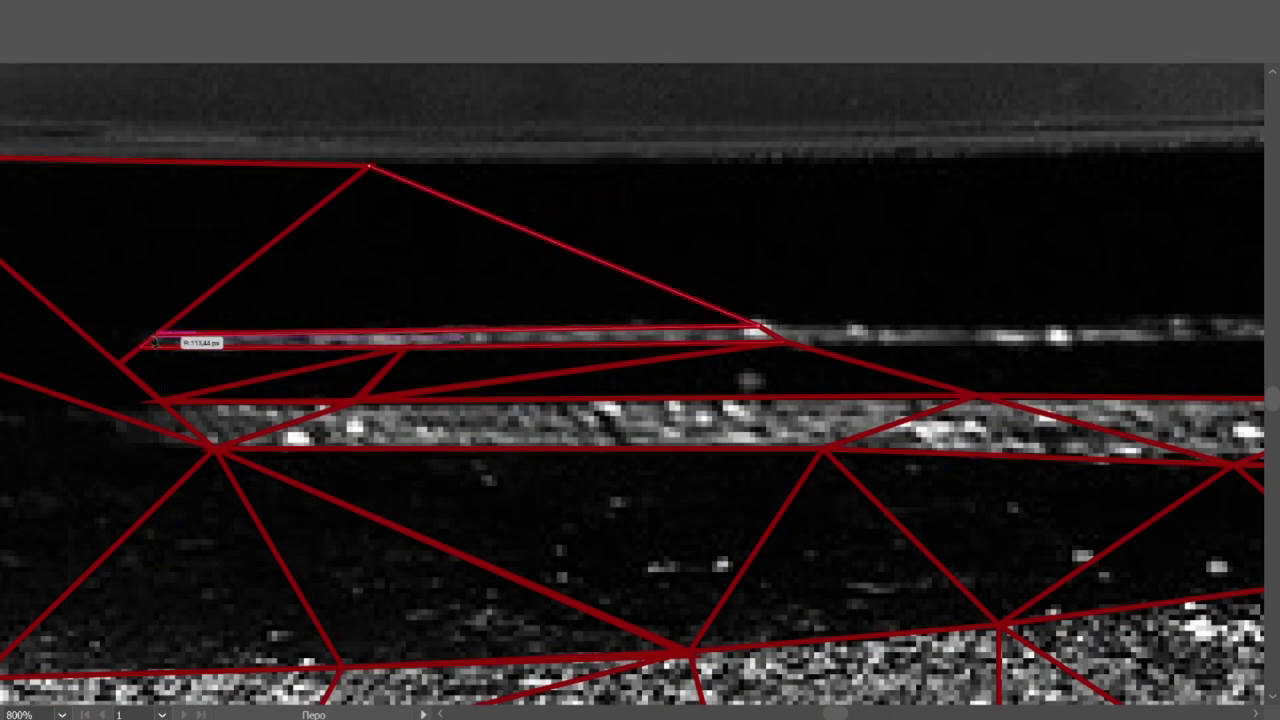
pyautogui.click(161, 334)
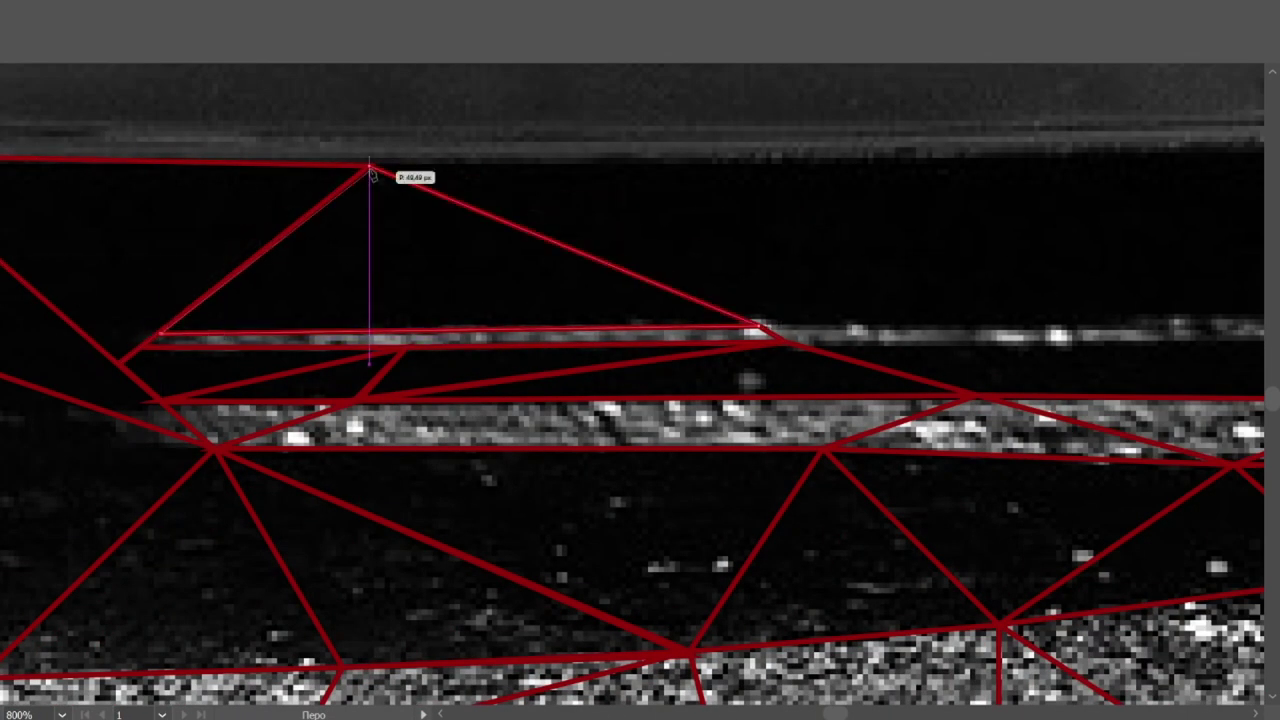
# Step: Add thin edges following the bright stripe, connected down to the stripe vertex
pyautogui.moveTo(620, 87)
pyautogui.mouseDown()
pyautogui.moveTo(539, 133)
pyautogui.moveTo(427, 133)
pyautogui.mouseUp()
pyautogui.click(688, 203)
pyautogui.click(566, 376)
pyautogui.click(963, 388)
pyautogui.hscroll(3, 596, 397)
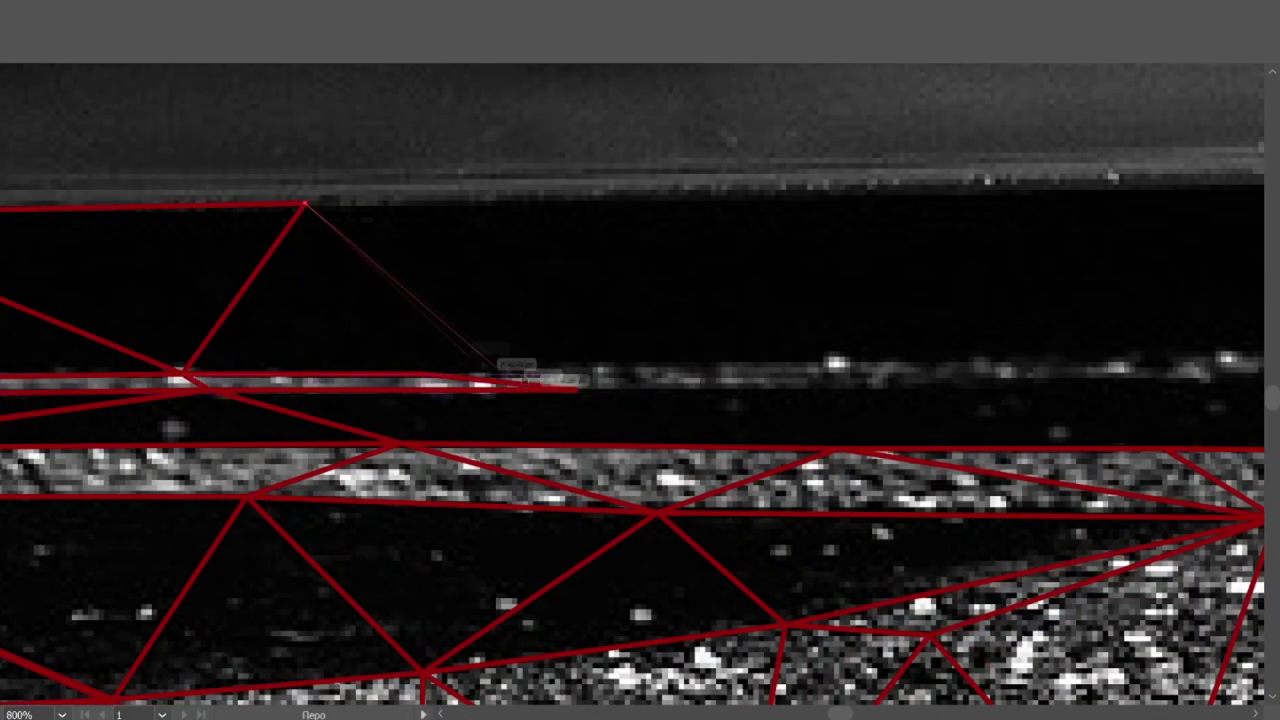
pyautogui.scroll(1, 422, 362)
pyautogui.hscroll(-2, 422, 362)
pyautogui.scroll(-3, 171, 371)
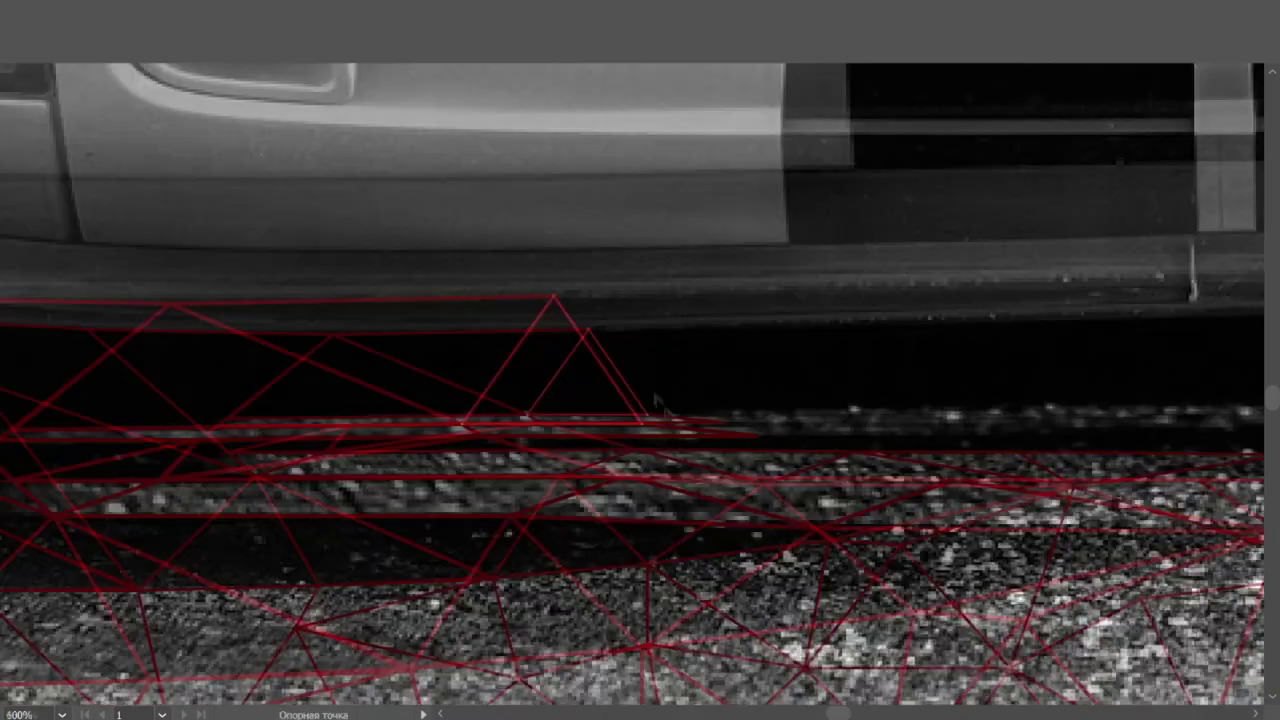
pyautogui.scroll(2, 250, 375)
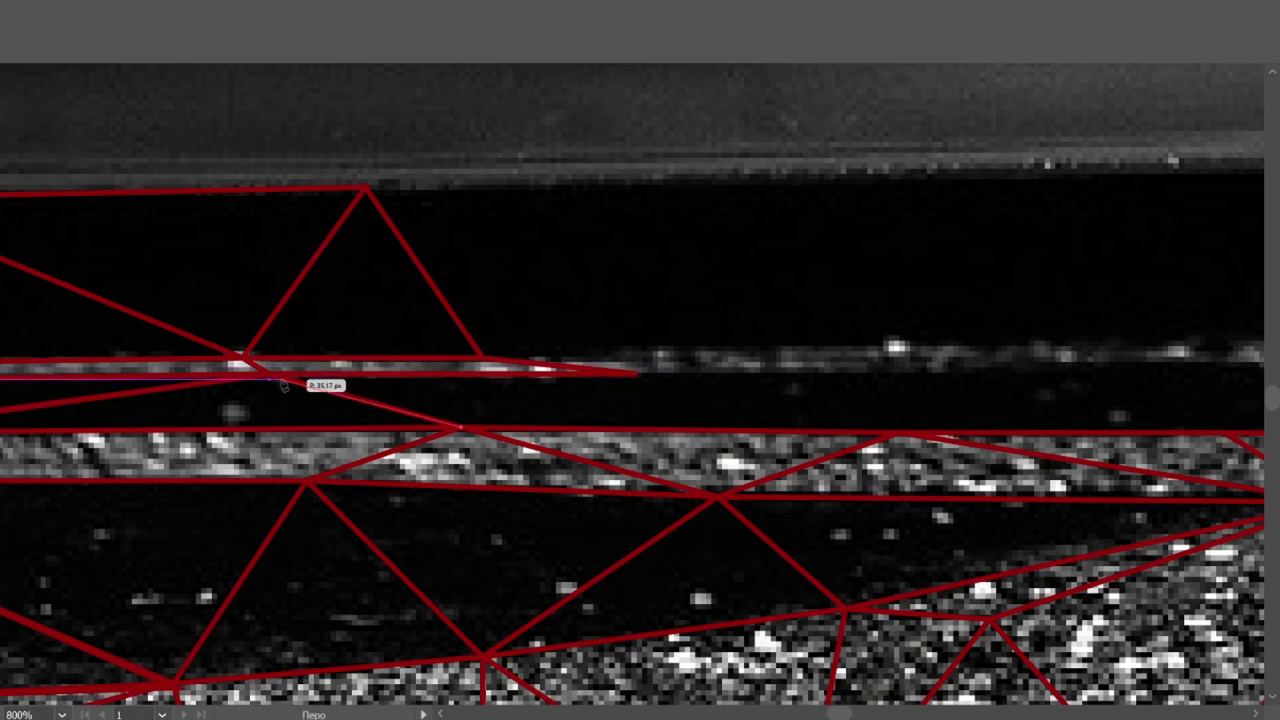
pyautogui.click(637, 374)
# Step: Place a new apex under the bumper and close triangles to the right vertex
pyautogui.scroll(-3, 462, 428)
pyautogui.scroll(3, 462, 428)
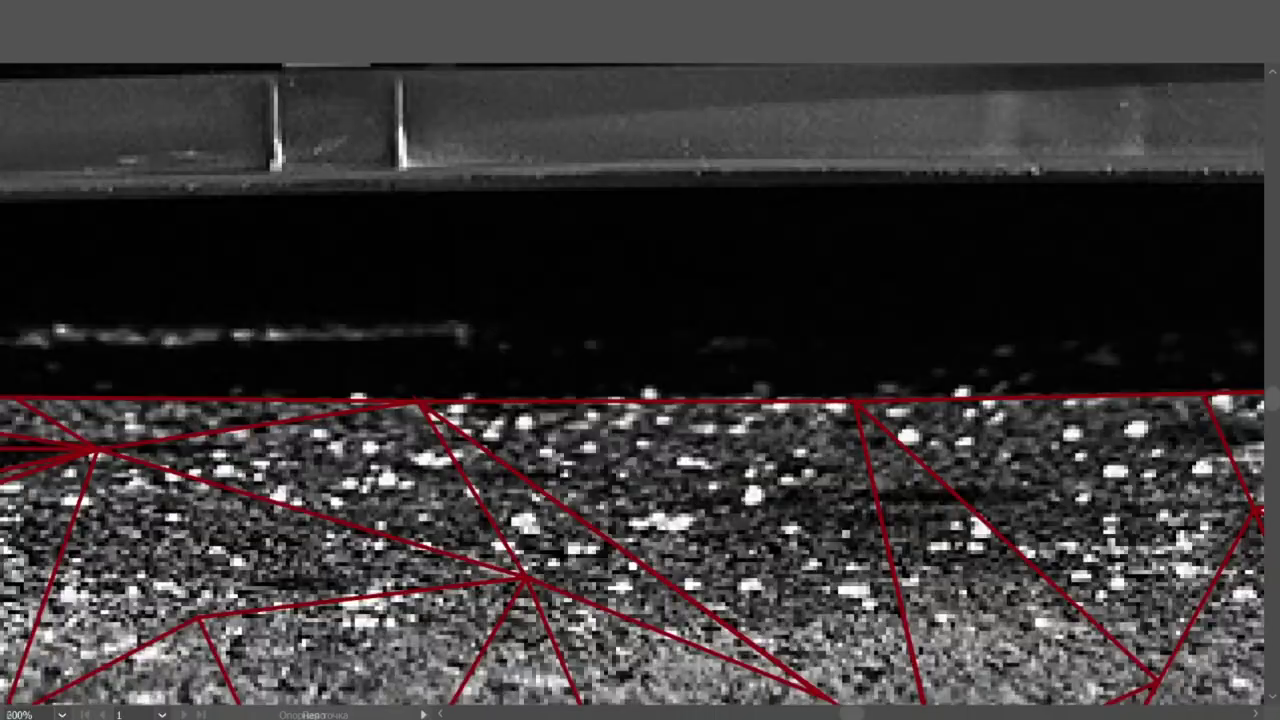
pyautogui.click(657, 178)
pyautogui.click(855, 400)
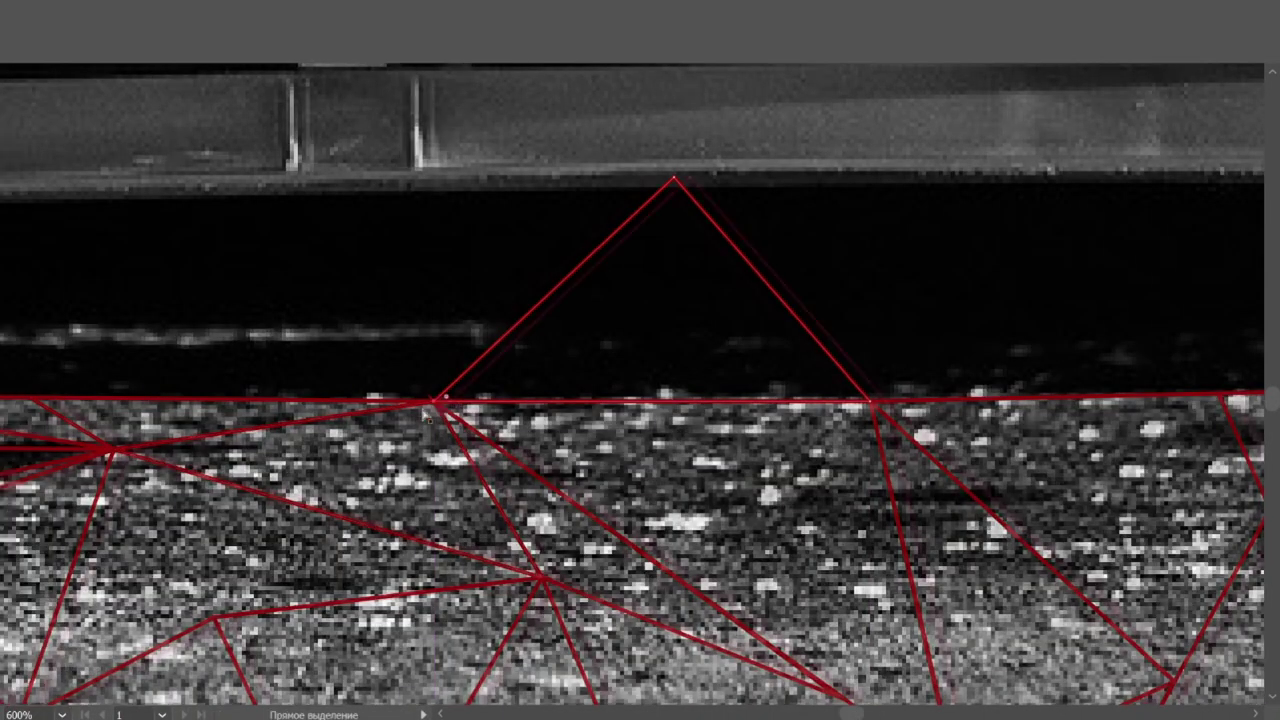
pyautogui.hscroll(-3, 500, 318)
pyautogui.scroll(3, 500, 318)
pyautogui.click(506, 310)
pyautogui.click(801, 291)
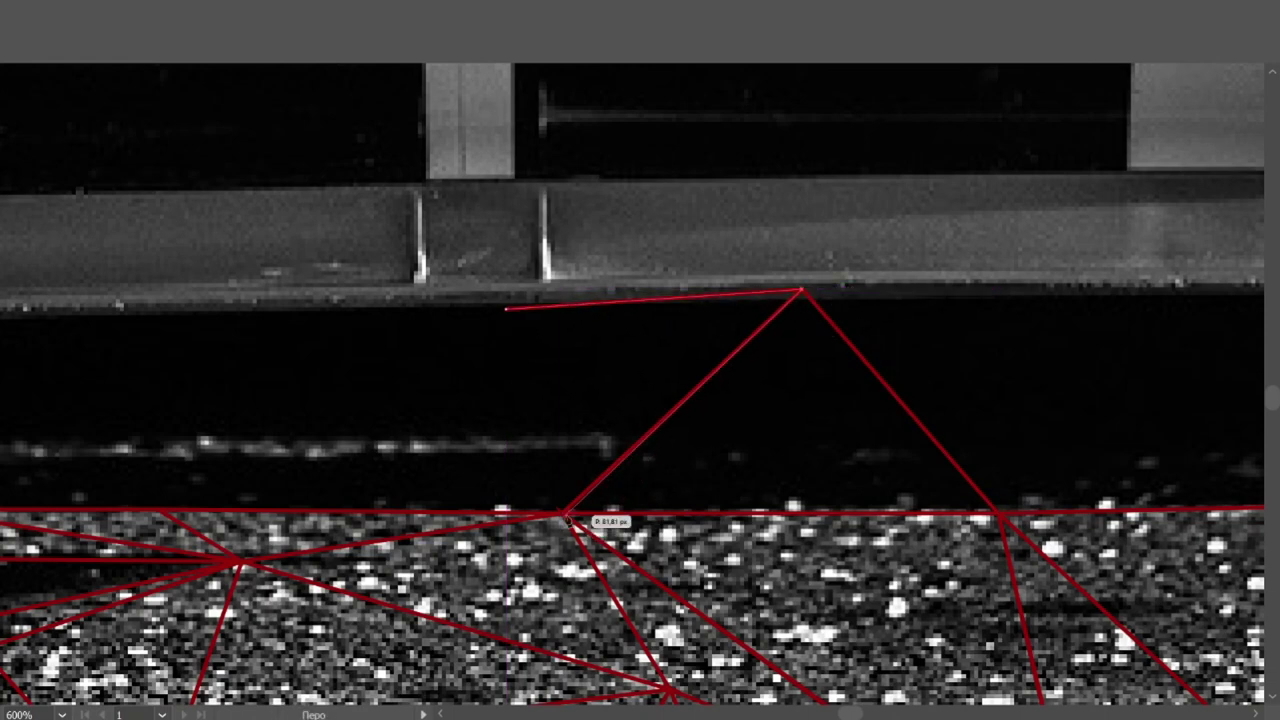
# Step: Add ground-line vertices forming triangles connected to the apex
pyautogui.hscroll(-3, 507, 311)
pyautogui.click(690, 436)
pyautogui.click(730, 309)
pyautogui.click(789, 515)
pyautogui.click(388, 512)
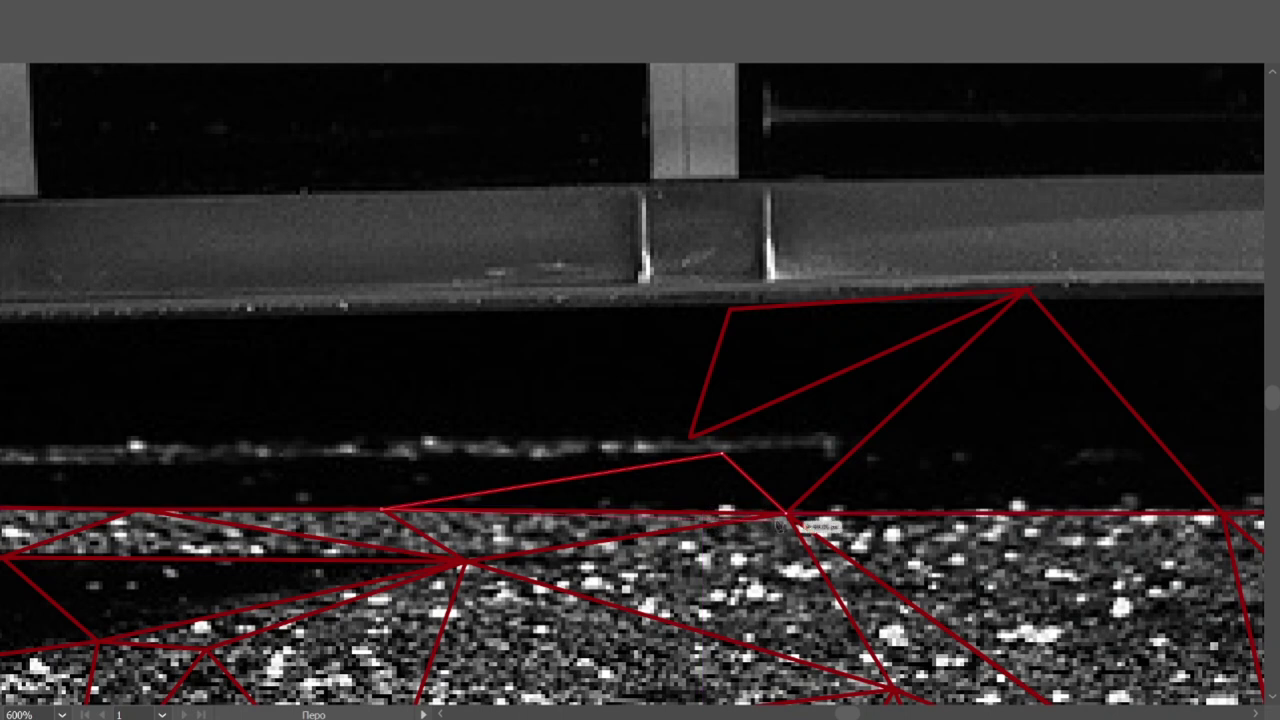
pyautogui.click(690, 437)
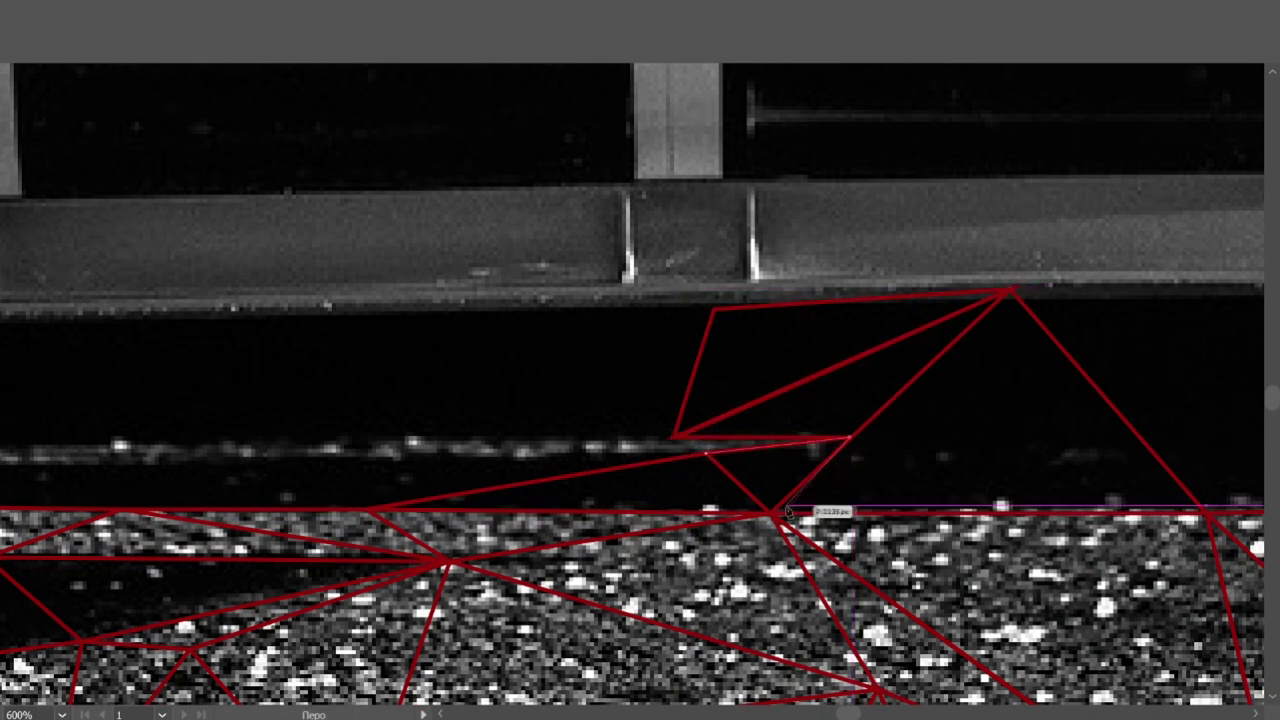
# Step: Close a small shape at the stripe with a short vertical edge joining the lower points
pyautogui.hscroll(-5, 786, 457)
pyautogui.click(440, 466)
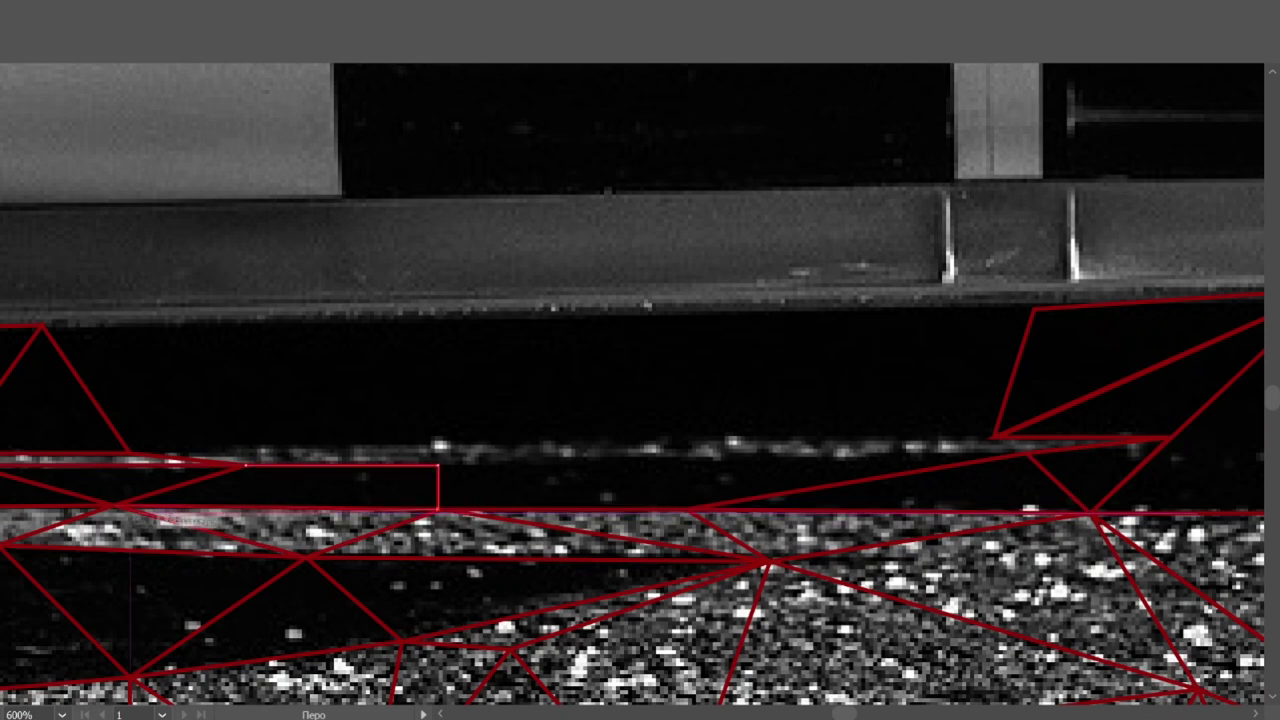
pyautogui.click(630, 458)
pyautogui.click(438, 465)
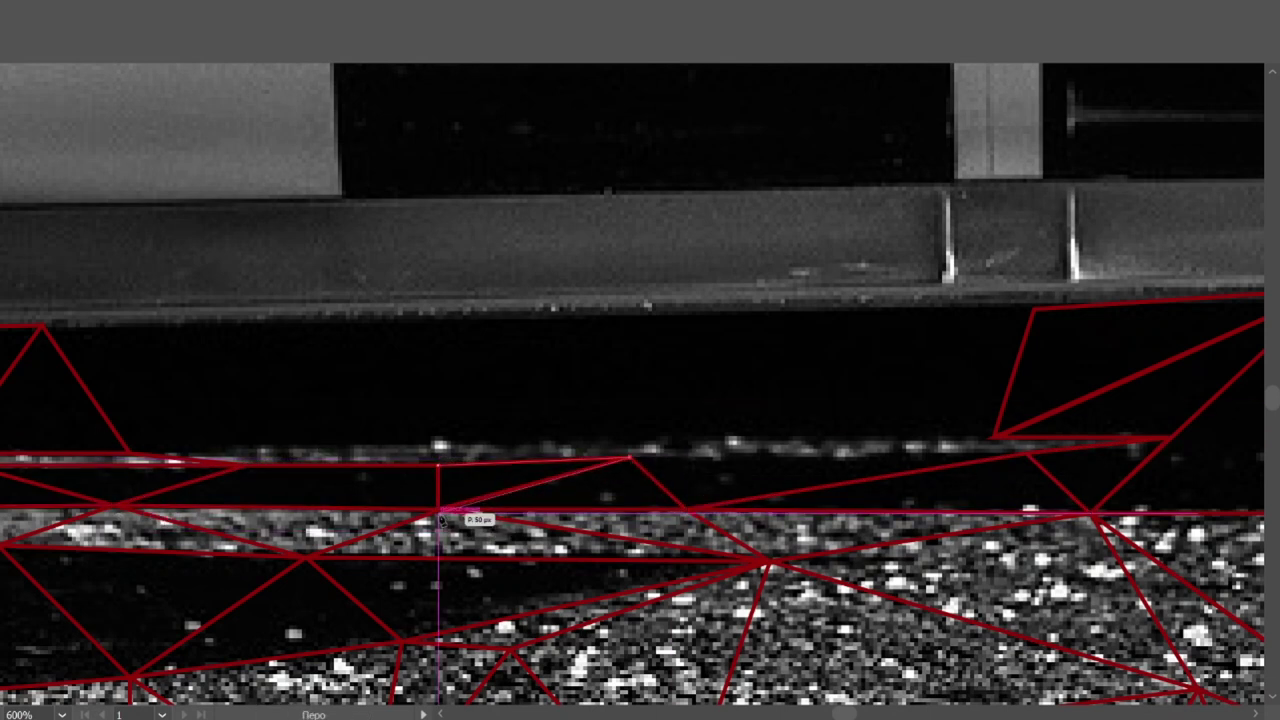
pyautogui.hscroll(1, 440, 470)
pyautogui.hscroll(1, 383, 474)
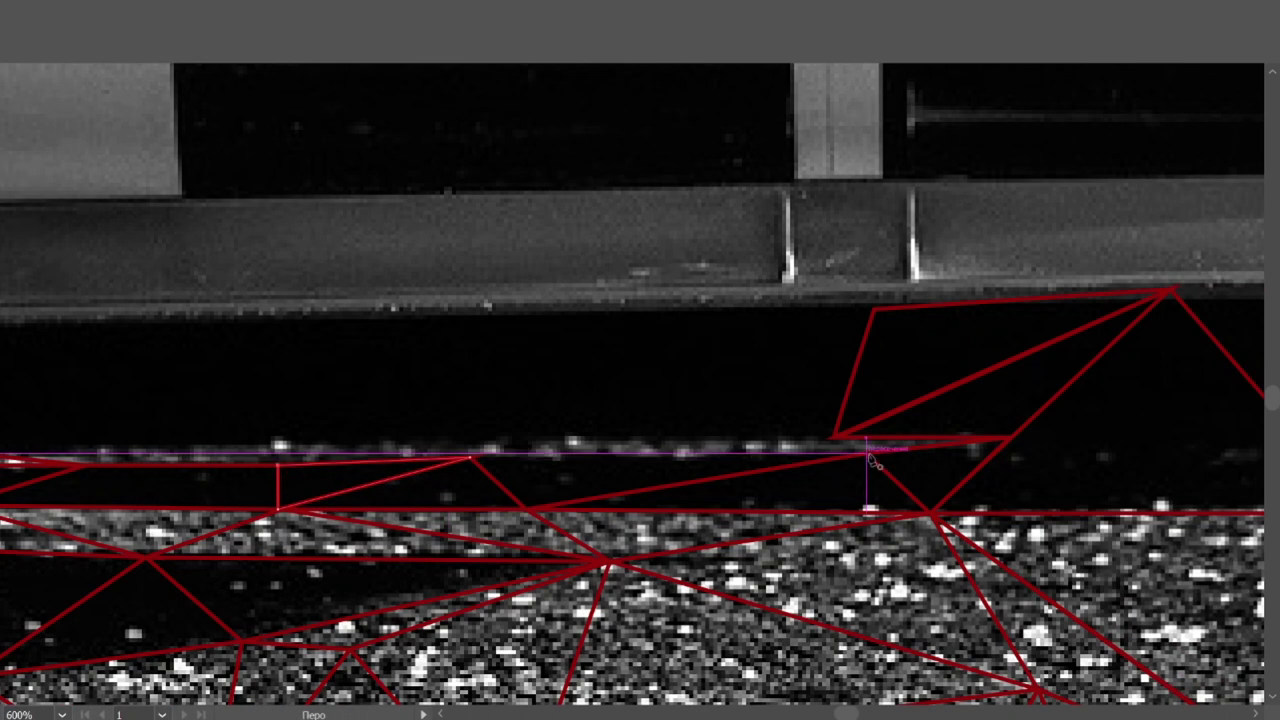
# Step: Continue the path along the bright stripe, linking two existing vertices
pyautogui.press('p')
pyautogui.click(555, 437)
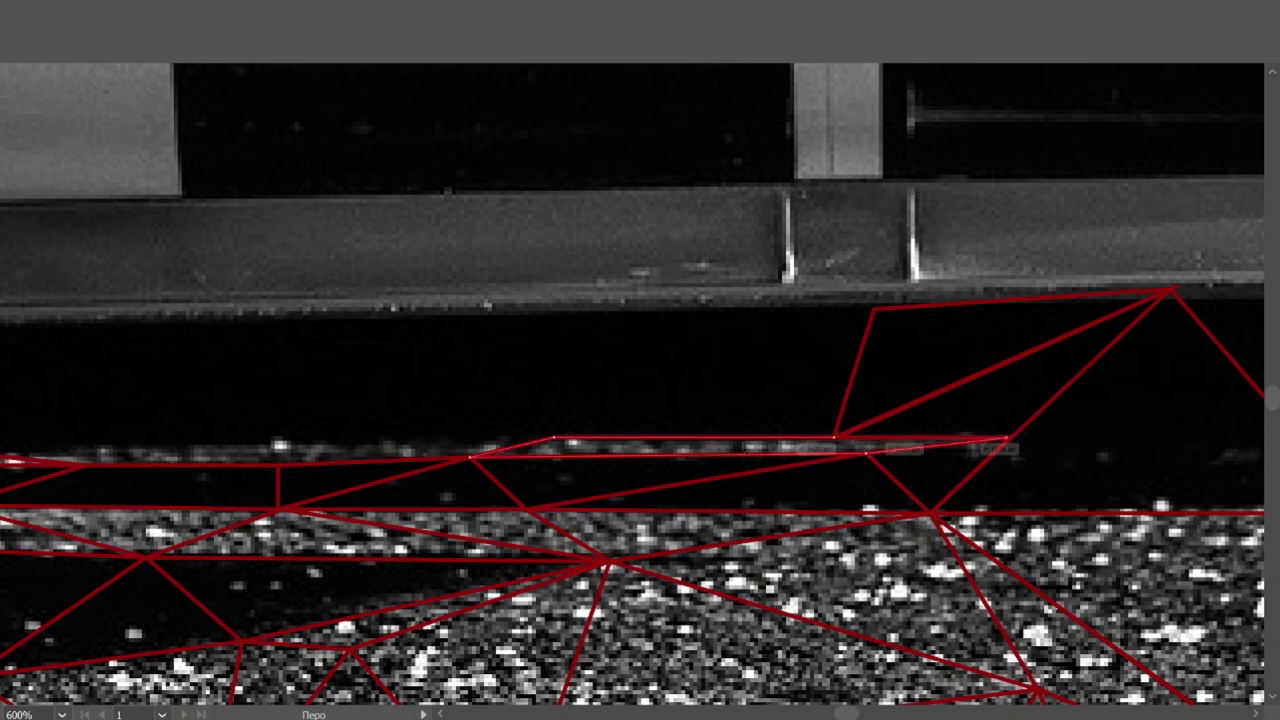
pyautogui.hscroll(-1, 600, 450)
pyautogui.hscroll(-3, 449, 447)
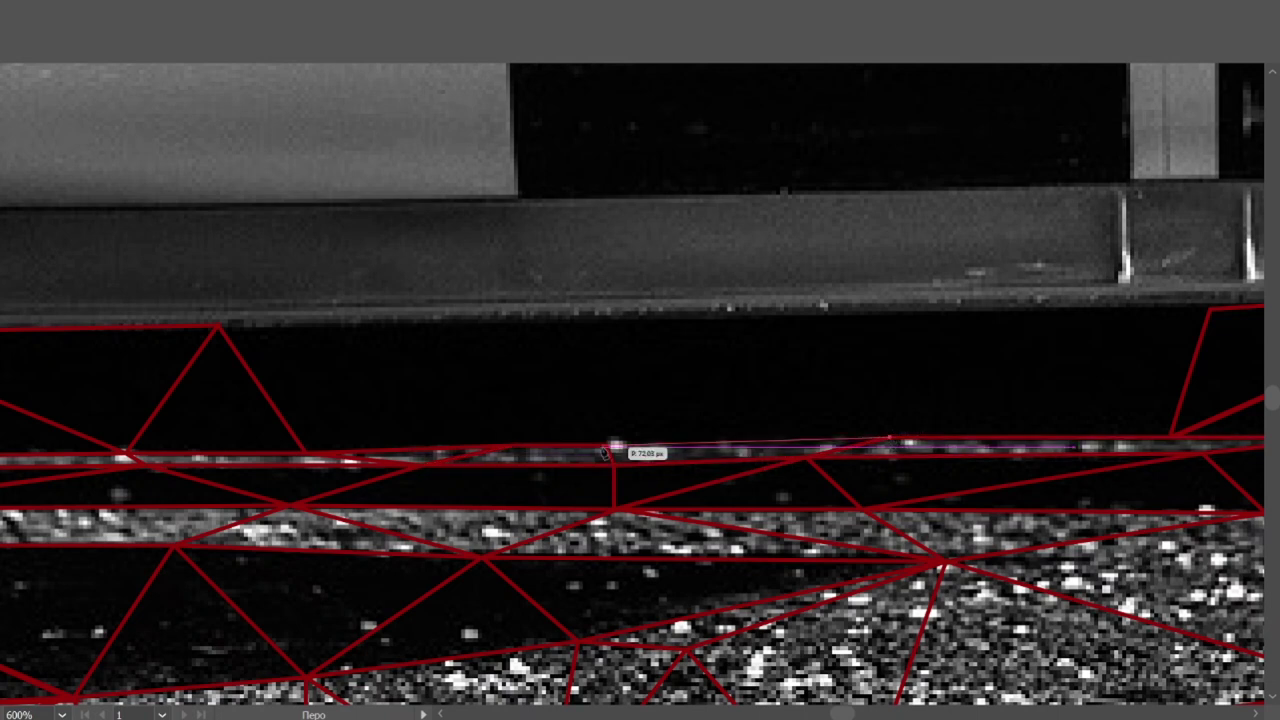
pyautogui.click(890, 440)
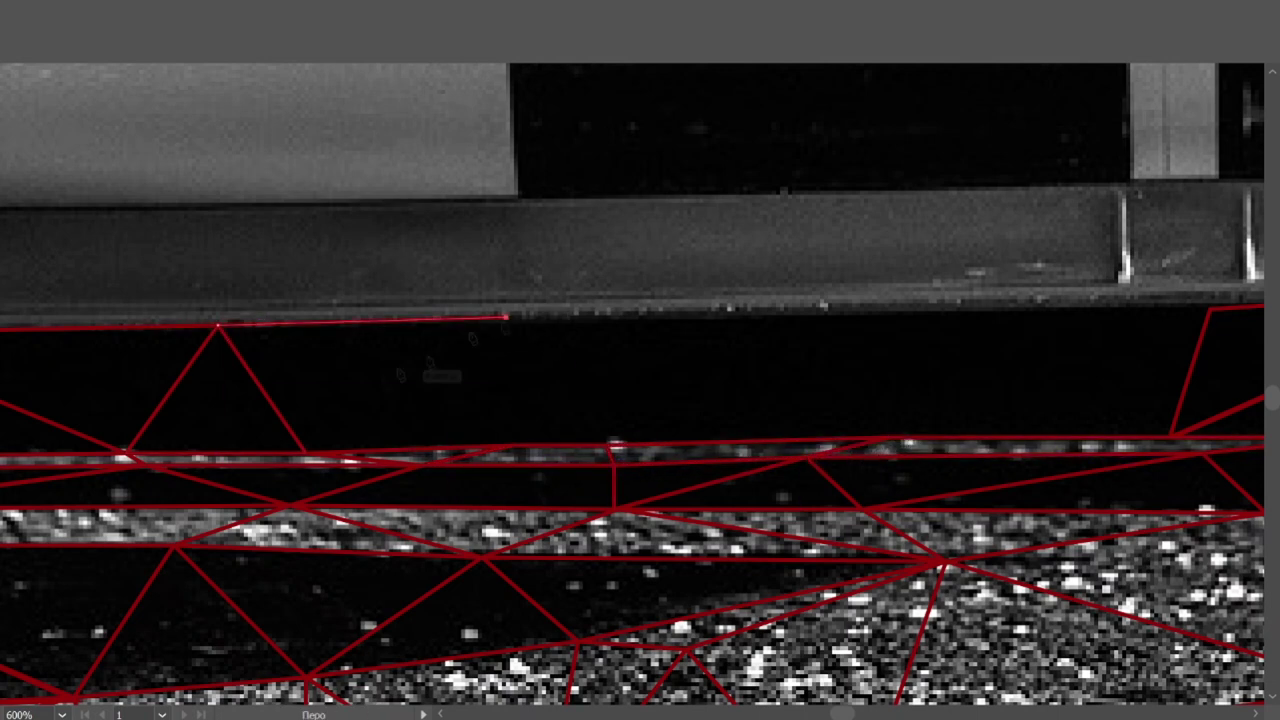
pyautogui.click(505, 318)
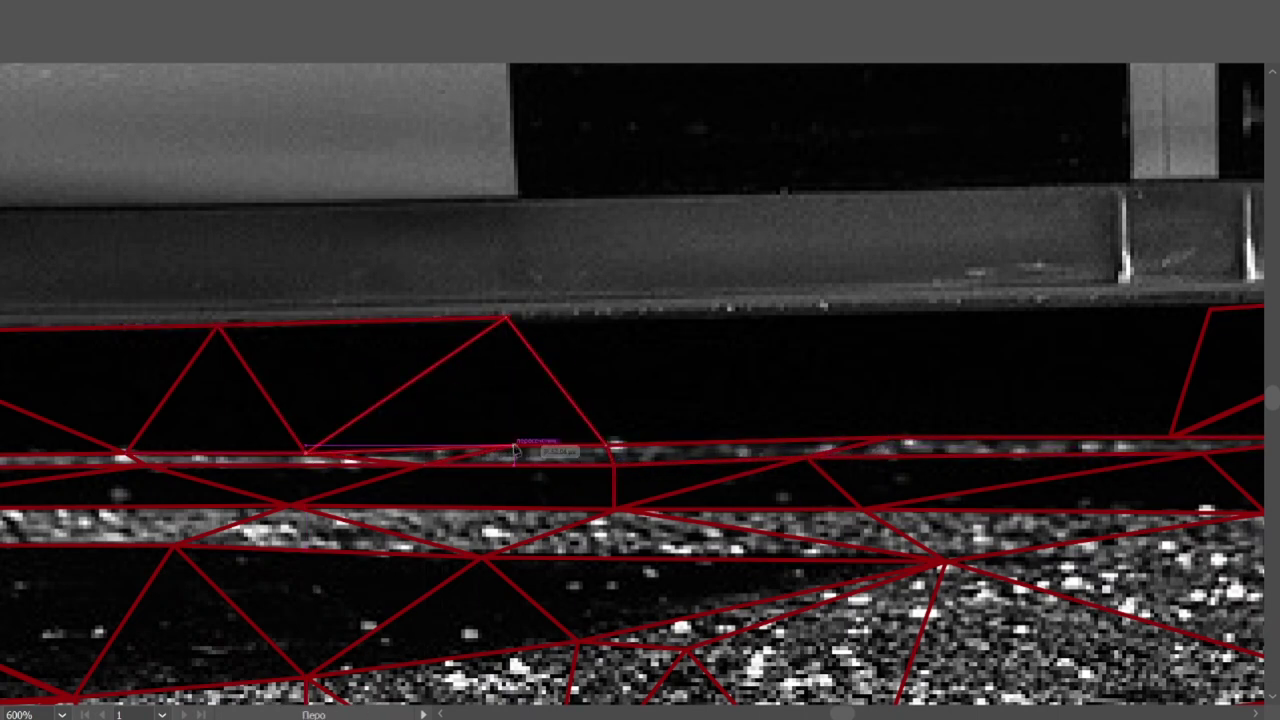
pyautogui.hscroll(-5, 676, 467)
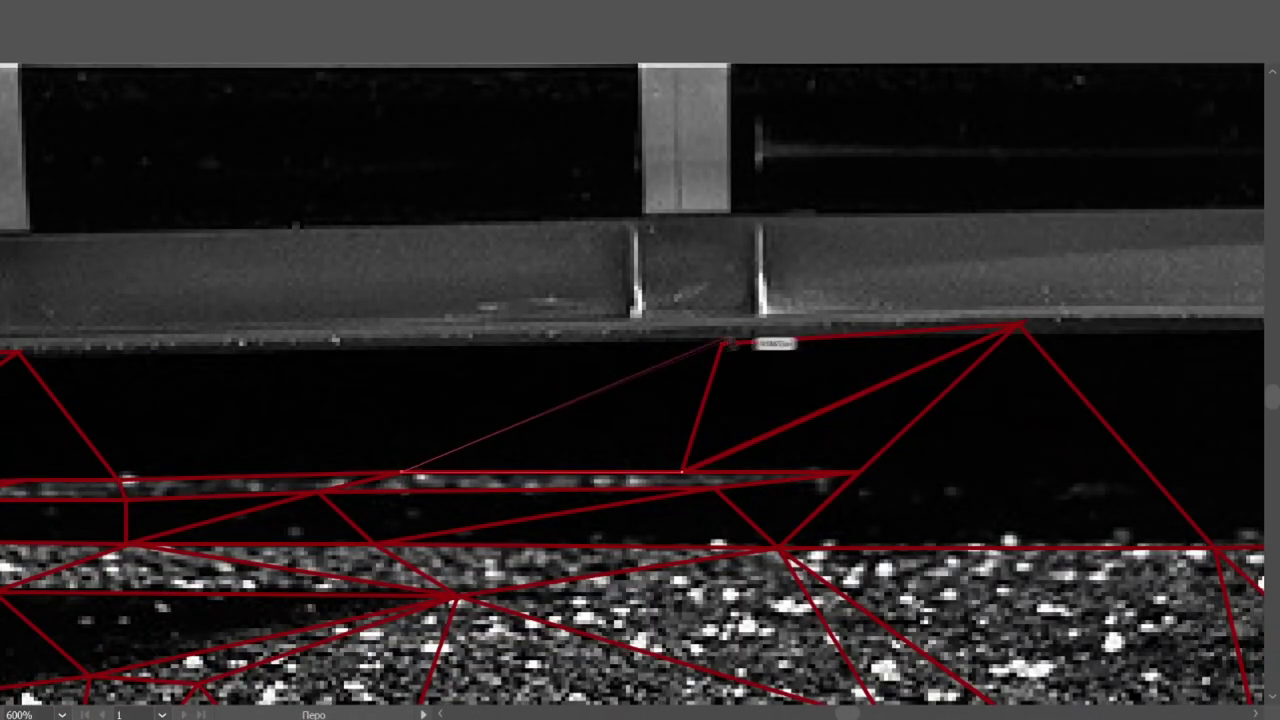
pyautogui.hscroll(-2, 690, 470)
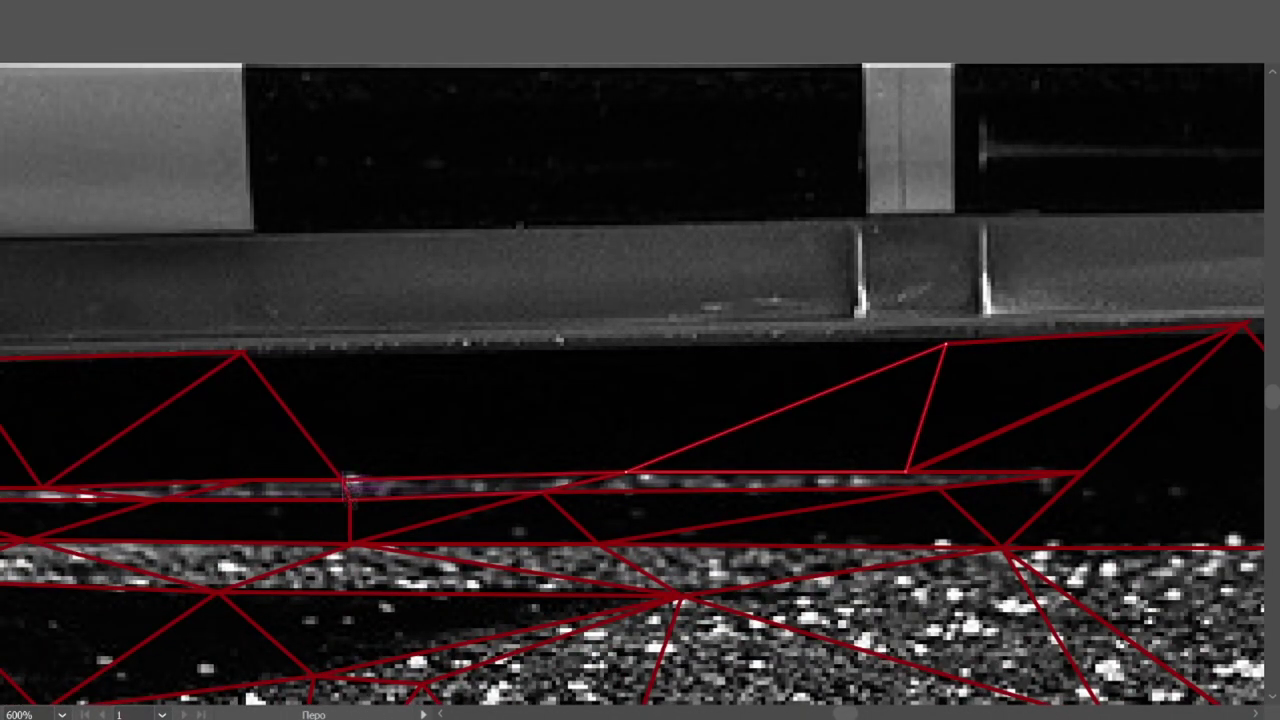
# Step: Extend the mesh's top edge along the bumper's lower edge
pyautogui.click(510, 350)
pyautogui.click(945, 345)
pyautogui.click(510, 350)
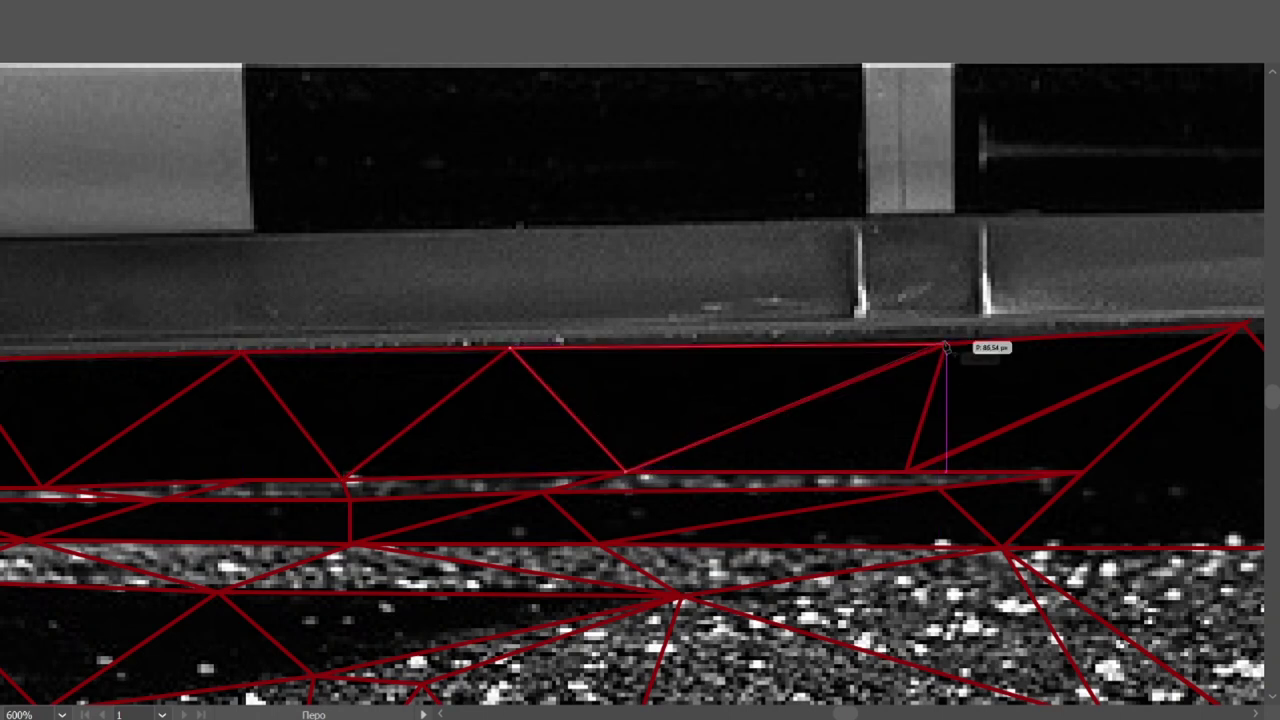
pyautogui.scroll(-5, 604, 414)
pyautogui.scroll(4, 568, 424)
pyautogui.scroll(-3, 567, 424)
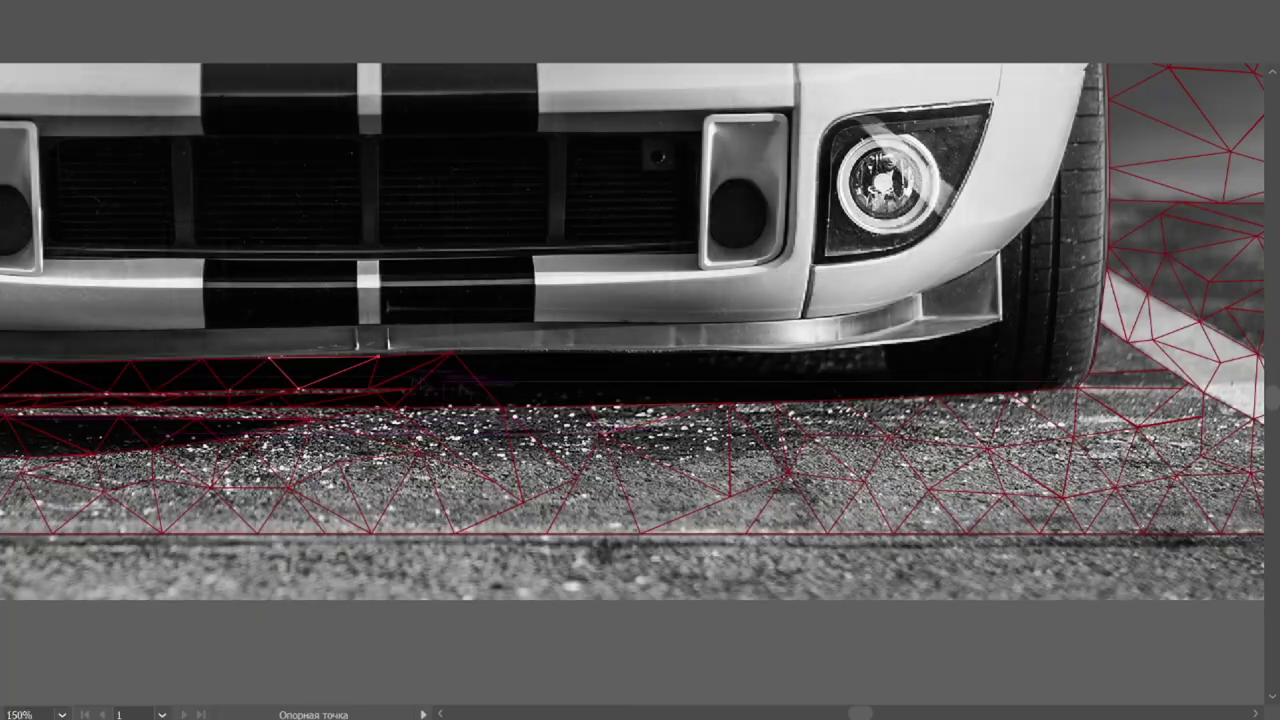
# Step: Adjust an anchor to join the top vertex to a lower vertex
pyautogui.scroll(3, 391, 363)
pyautogui.press('a')
pyautogui.scroll(1, 487, 459)
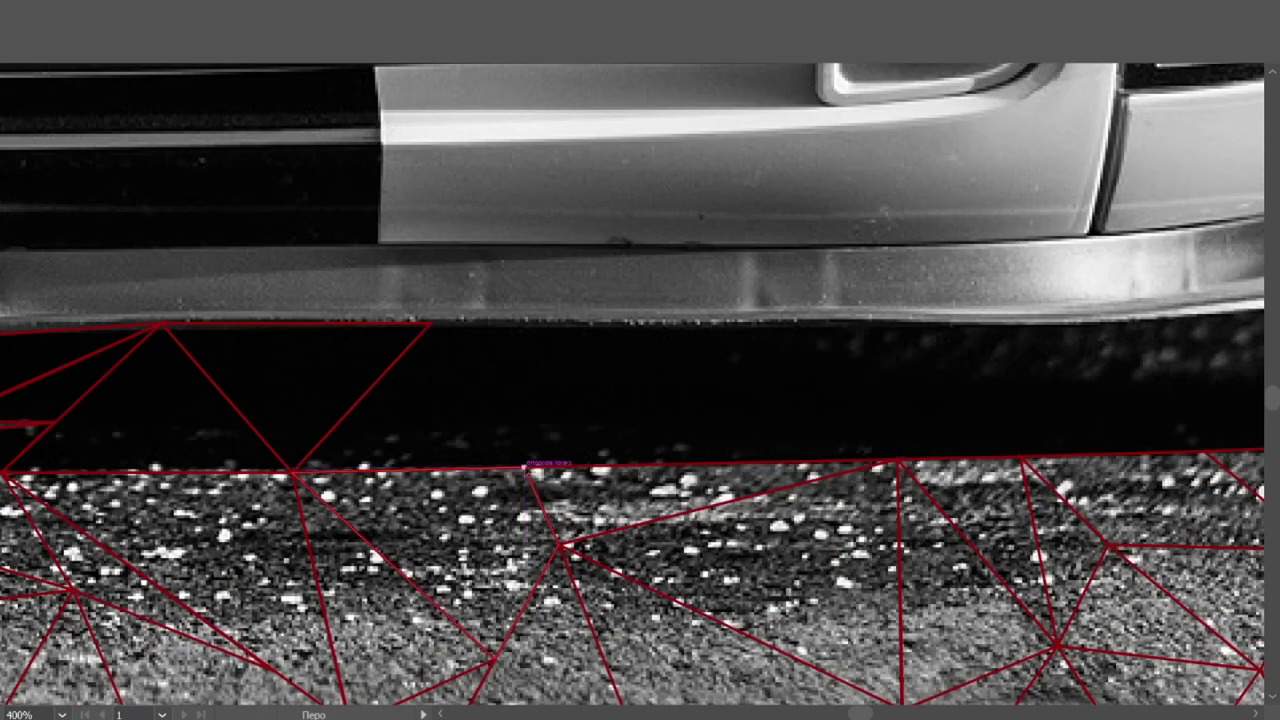
pyautogui.hscroll(2, 329, 486)
pyautogui.hscroll(2, 410, 455)
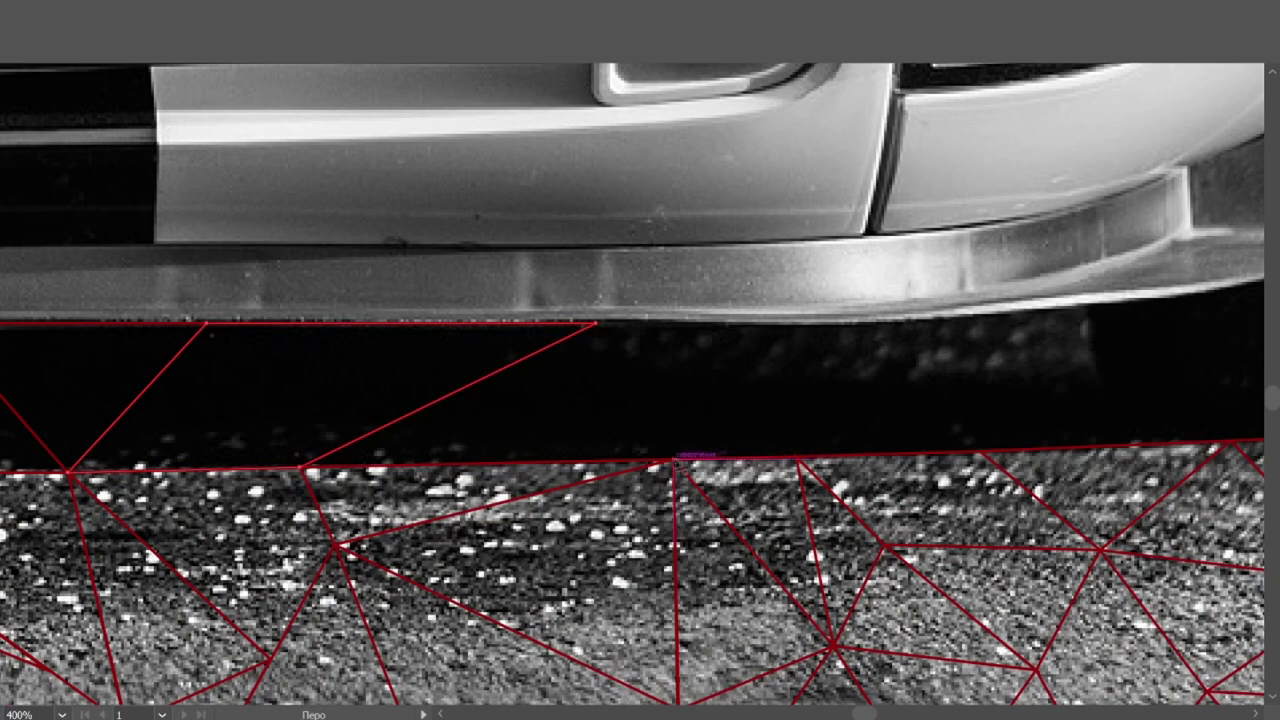
pyautogui.click(795, 458)
pyautogui.hscroll(5, 787, 425)
pyautogui.press('p')
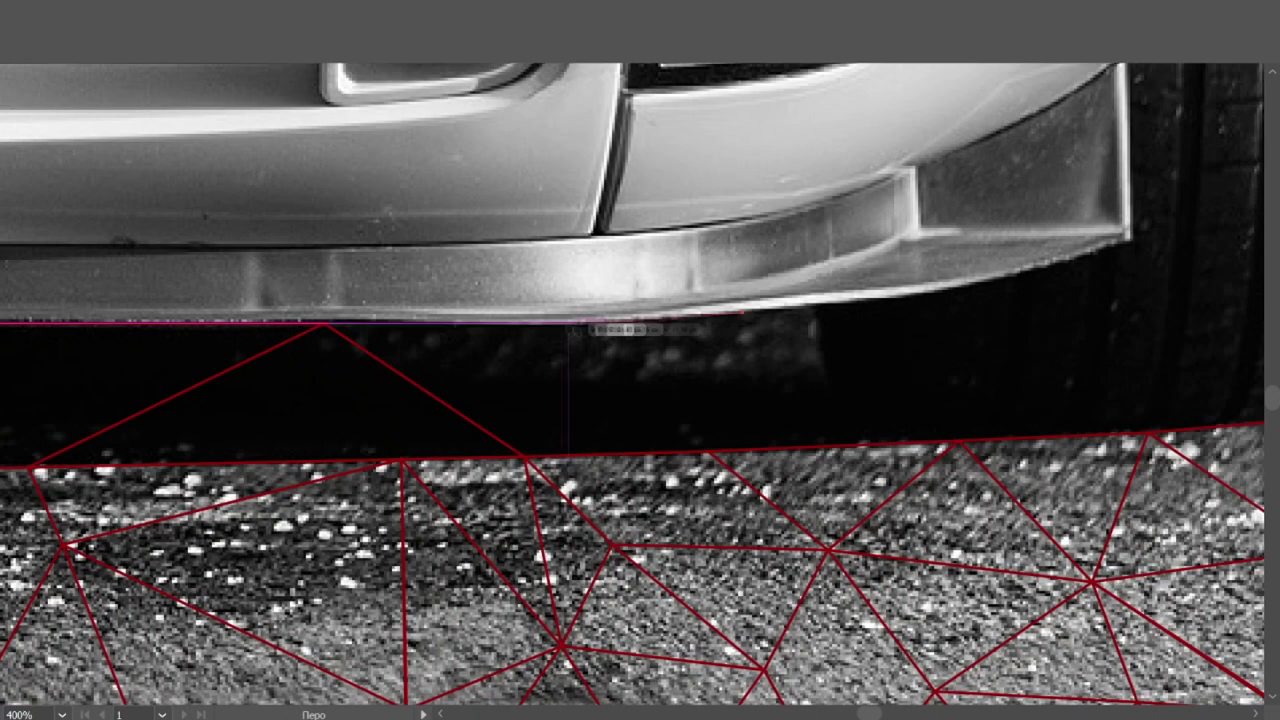
# Step: Draw closed triangles under the bumper lip and near the bumper corner
pyautogui.click(572, 322)
pyautogui.click(524, 458)
pyautogui.click(740, 314)
pyautogui.click(572, 322)
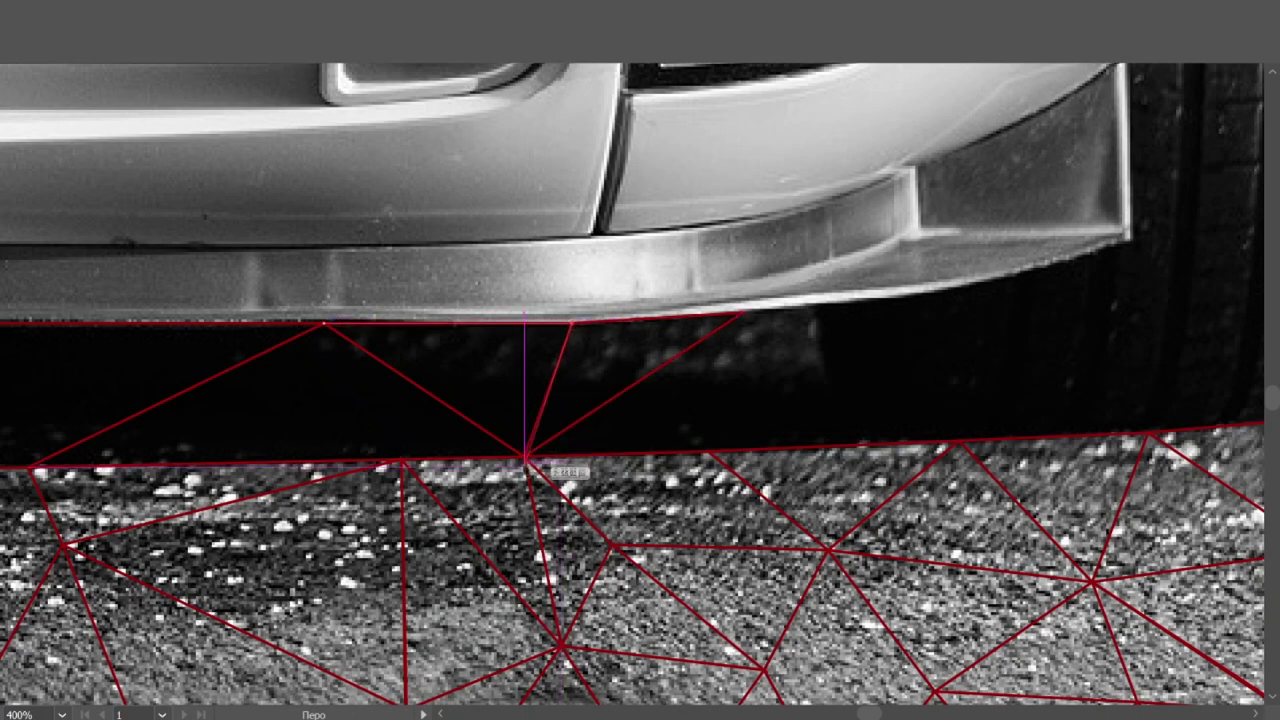
pyautogui.hscroll(6, 323, 325)
pyautogui.click(660, 295)
pyautogui.click(845, 432)
# Step: Draw a closed shape beside the tyre, from the bumper edge down to the tyre base
pyautogui.click(825, 240)
pyautogui.click(405, 452)
pyautogui.click(438, 316)
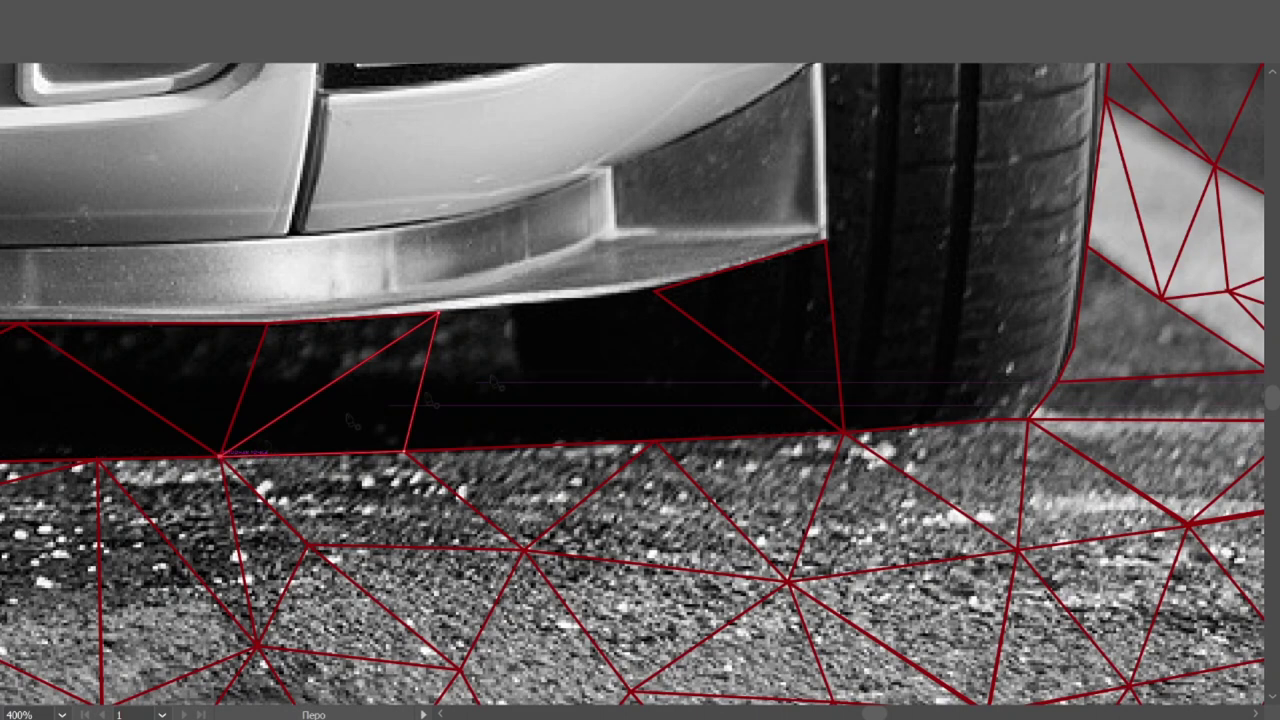
pyautogui.click(655, 440)
pyautogui.click(655, 295)
pyautogui.click(405, 452)
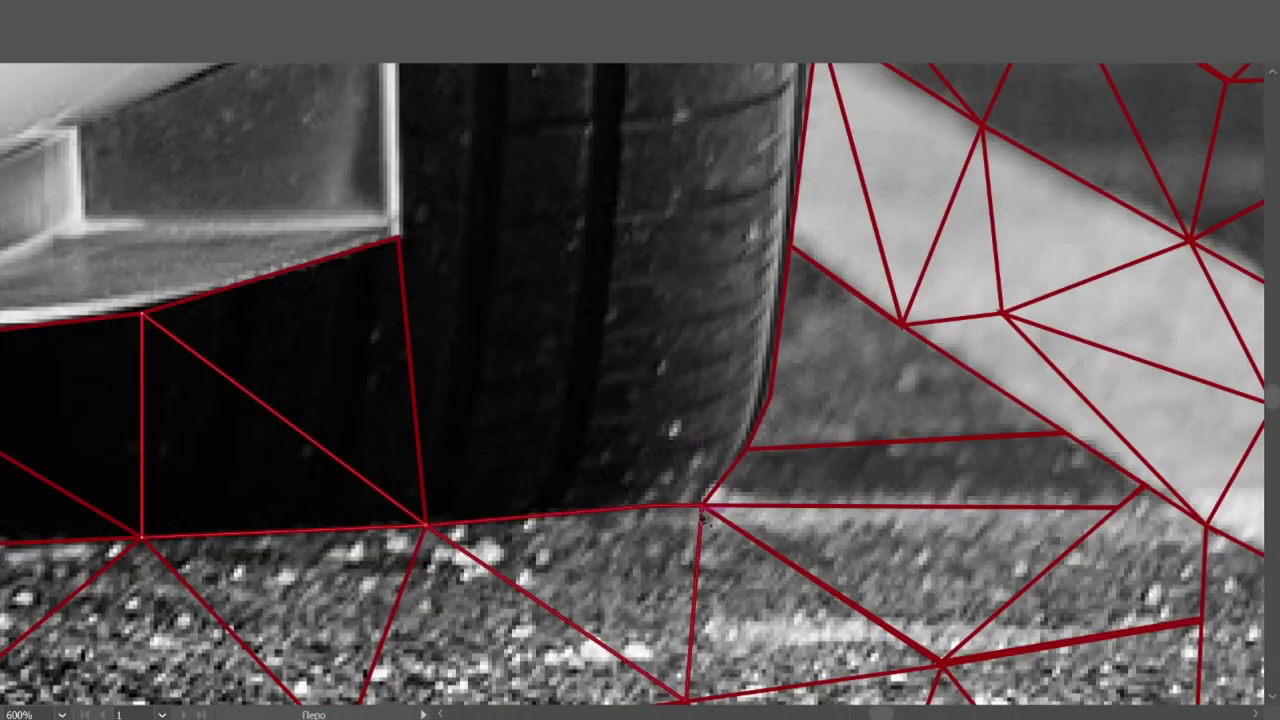
# Step: Add a closed triangle at the tyre's base with its top vertex on the tyre
pyautogui.click(563, 517)
pyautogui.click(612, 322)
pyautogui.click(704, 505)
pyautogui.click(612, 322)
pyautogui.scroll(2, 770, 333)
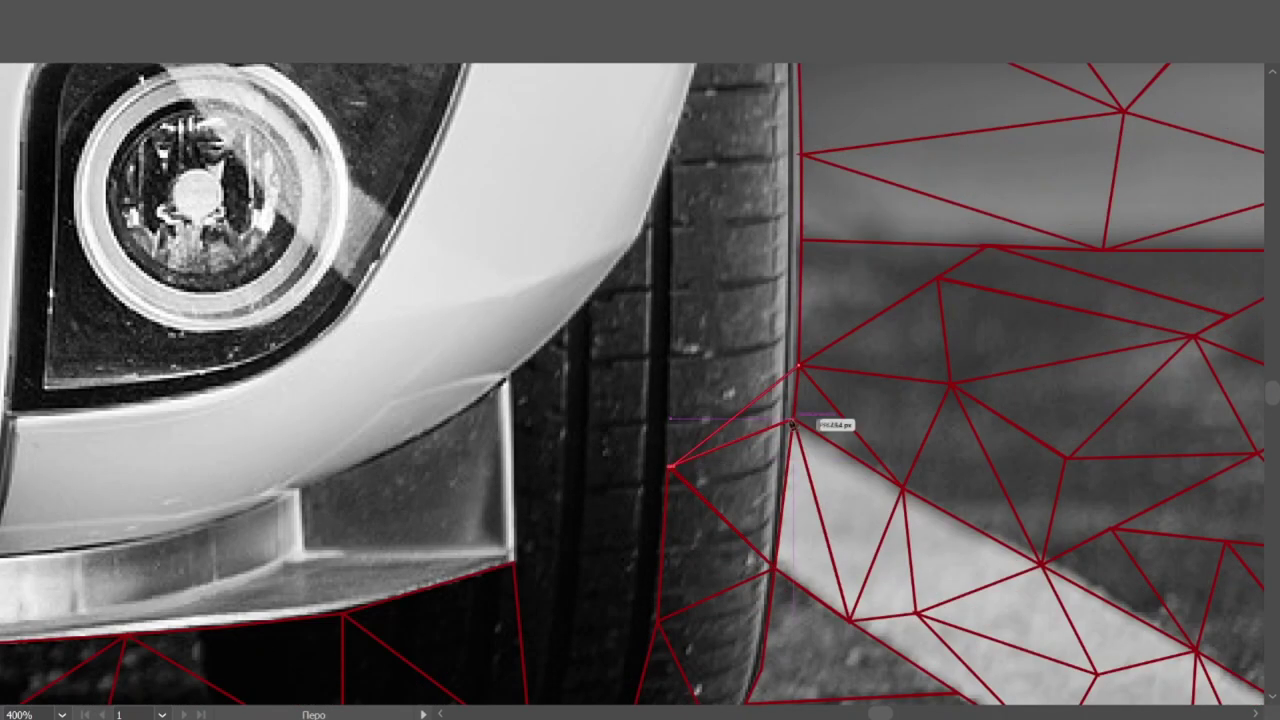
# Step: Draw an edge down the right tire's outer edge to the bottom mesh vertex
pyautogui.scroll(-2, 661, 485)
pyautogui.scroll(-4, 668, 418)
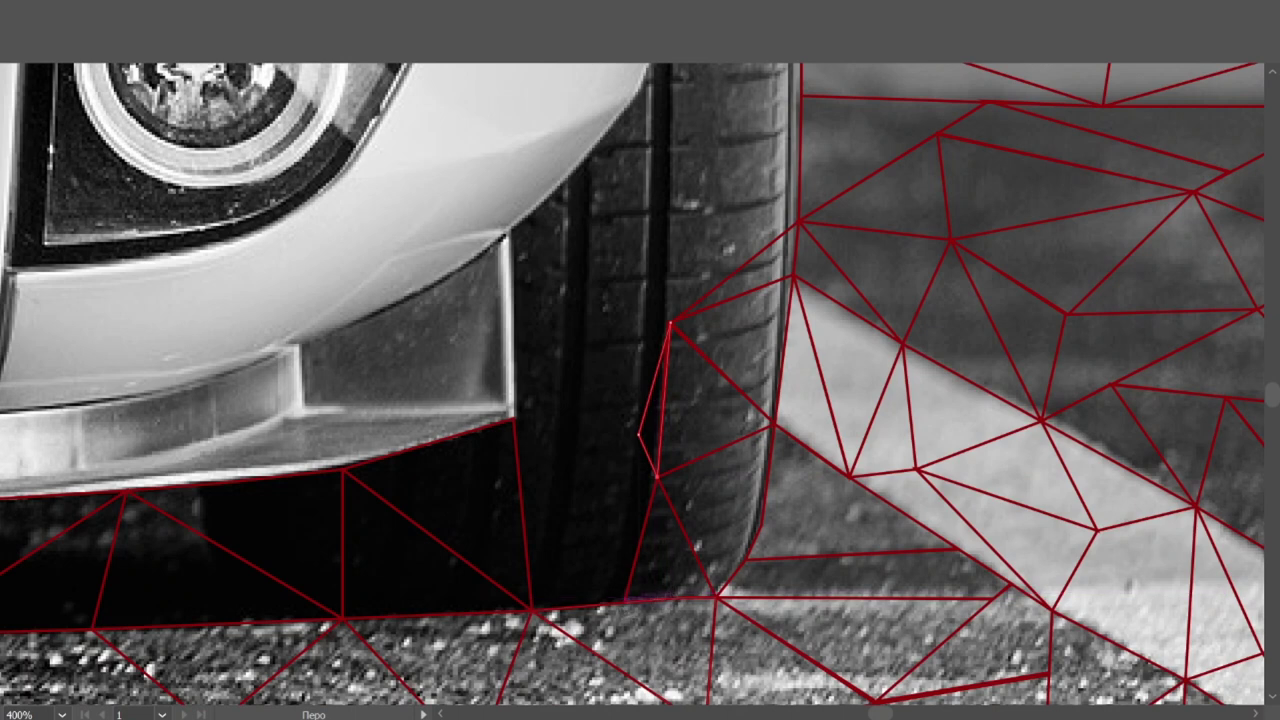
pyautogui.click(639, 440)
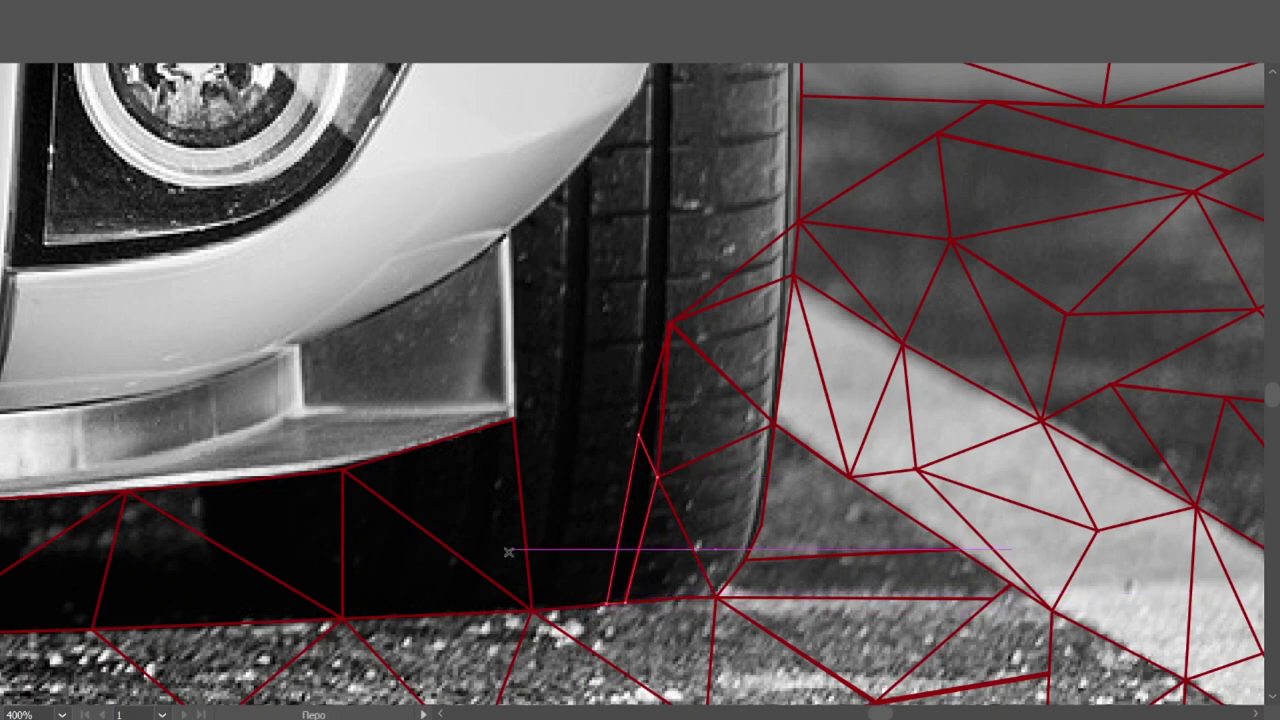
pyautogui.click(606, 603)
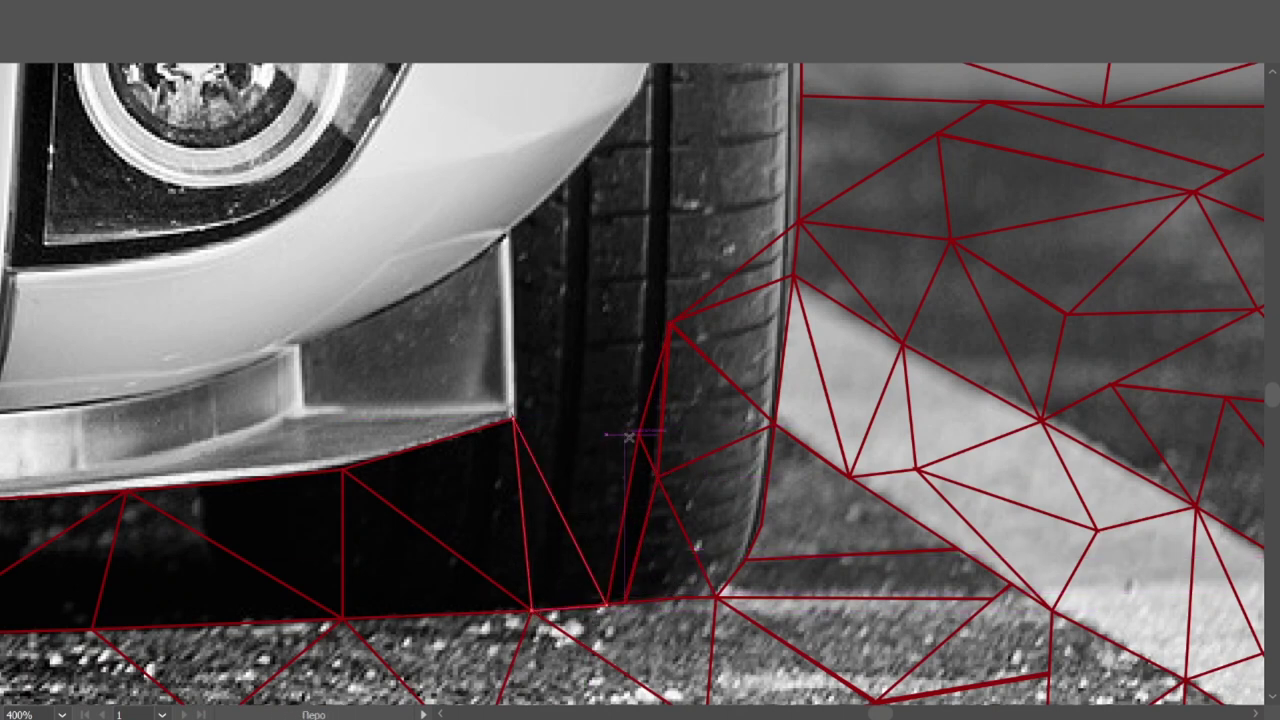
pyautogui.scroll(4, 600, 430)
pyautogui.click(509, 345)
# Step: Trace a new path from the bumper corner up the tire groove to an existing vertex
pyautogui.press('p')
pyautogui.click(513, 528)
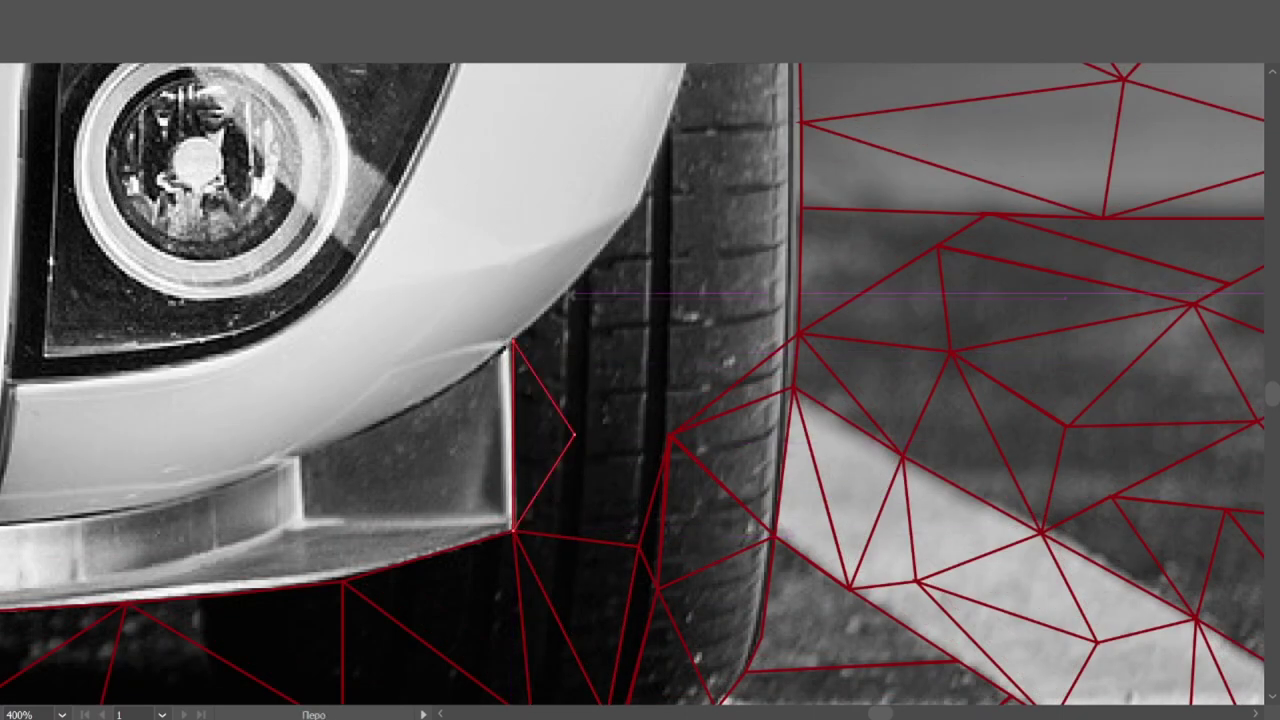
pyautogui.click(510, 343)
pyautogui.click(570, 538)
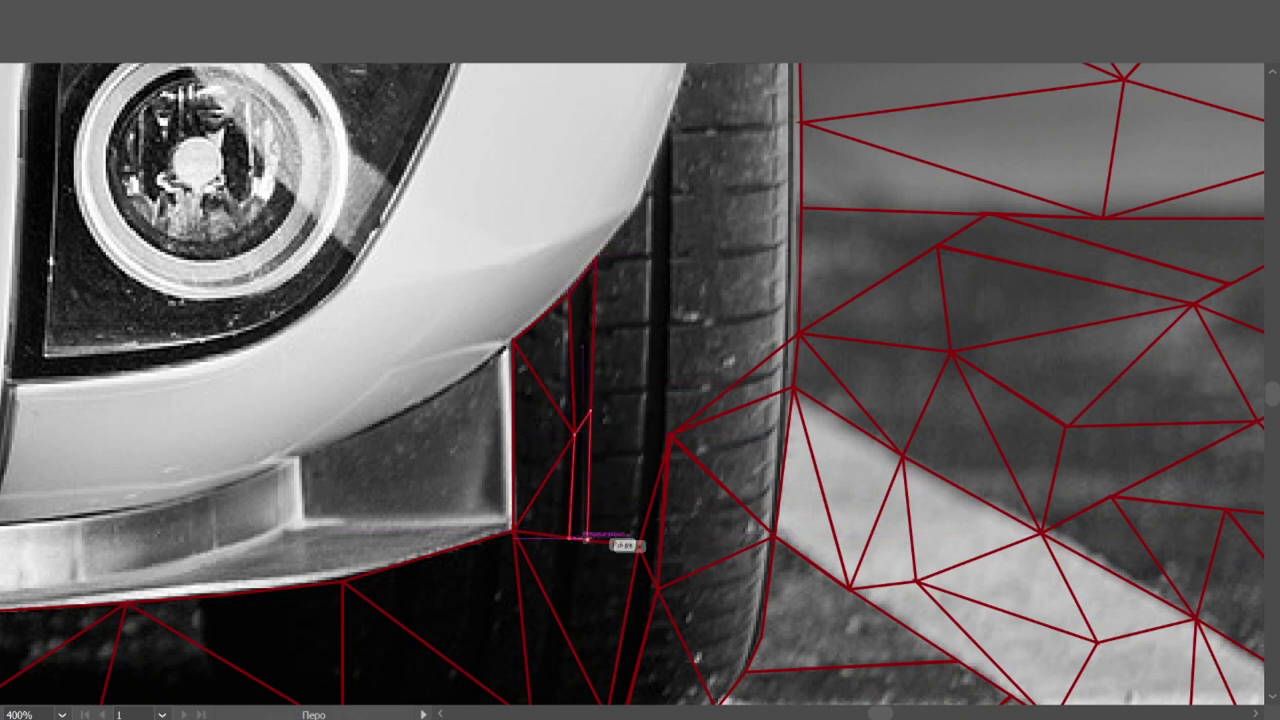
pyautogui.click(648, 310)
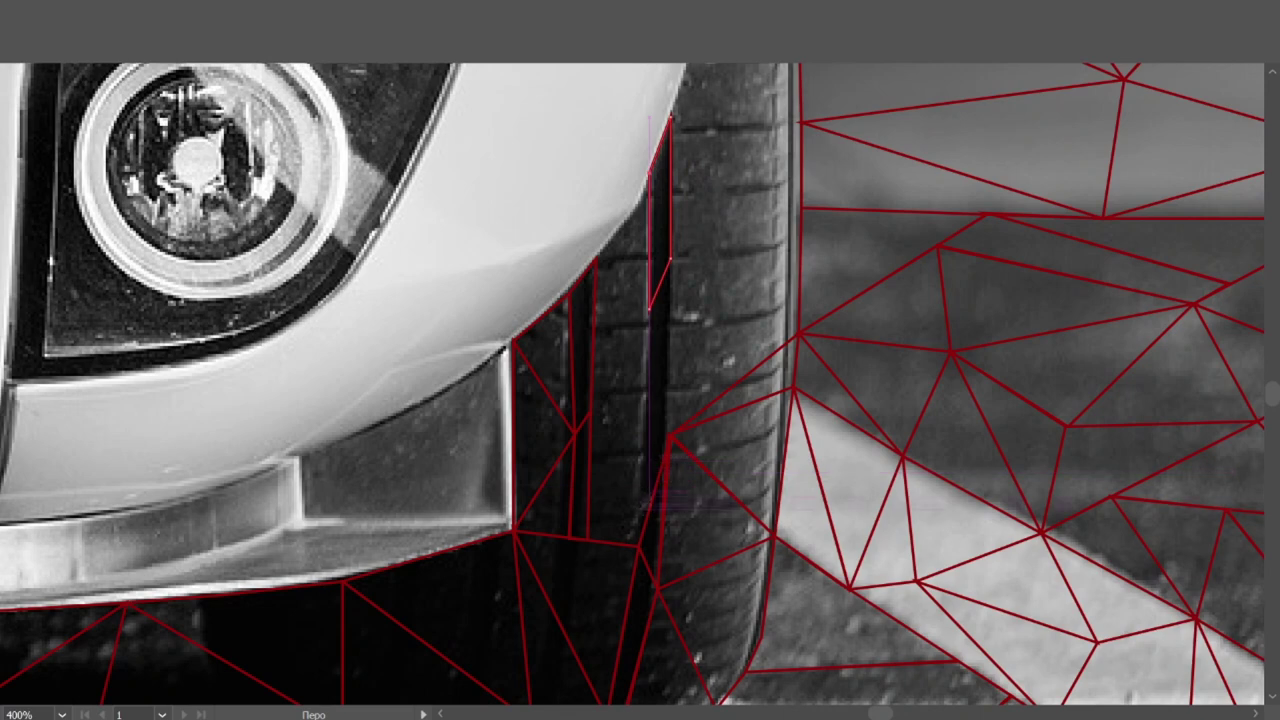
pyautogui.click(670, 433)
# Step: Anchor an edge at the fender's lower edge and join it to the tire-edge vertex
pyautogui.scroll(2, 658, 498)
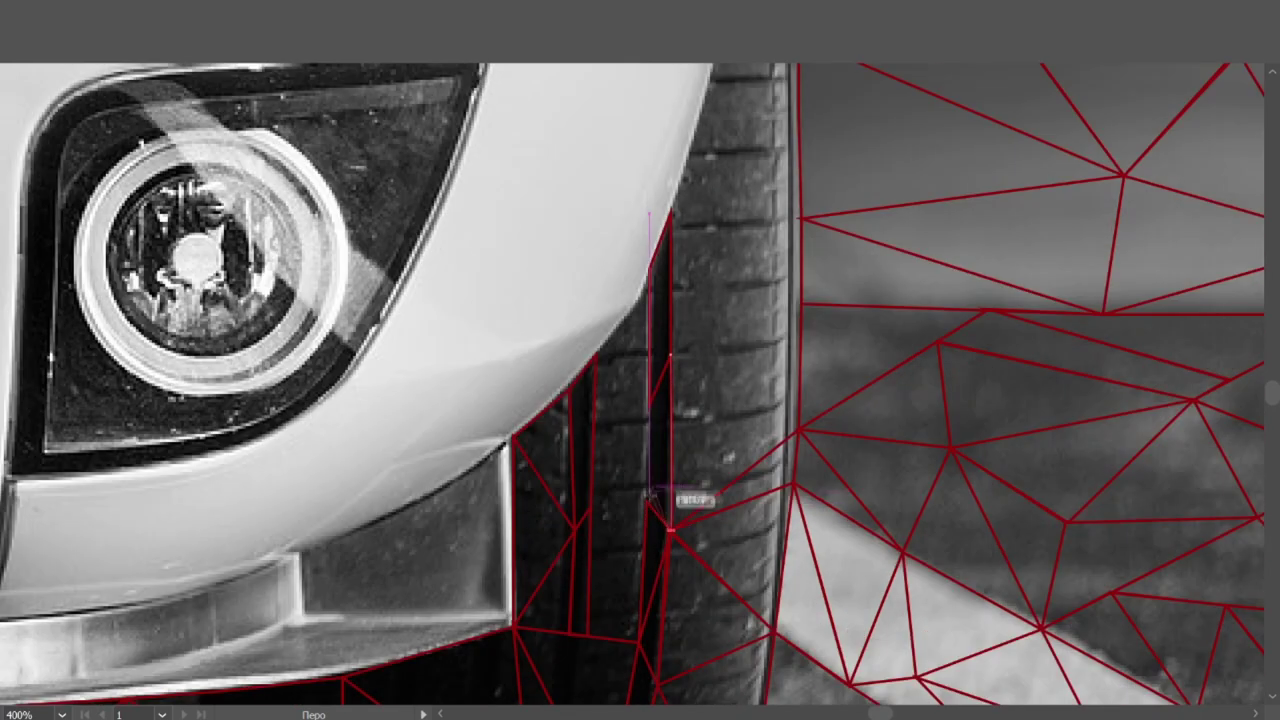
pyautogui.scroll(3, 682, 496)
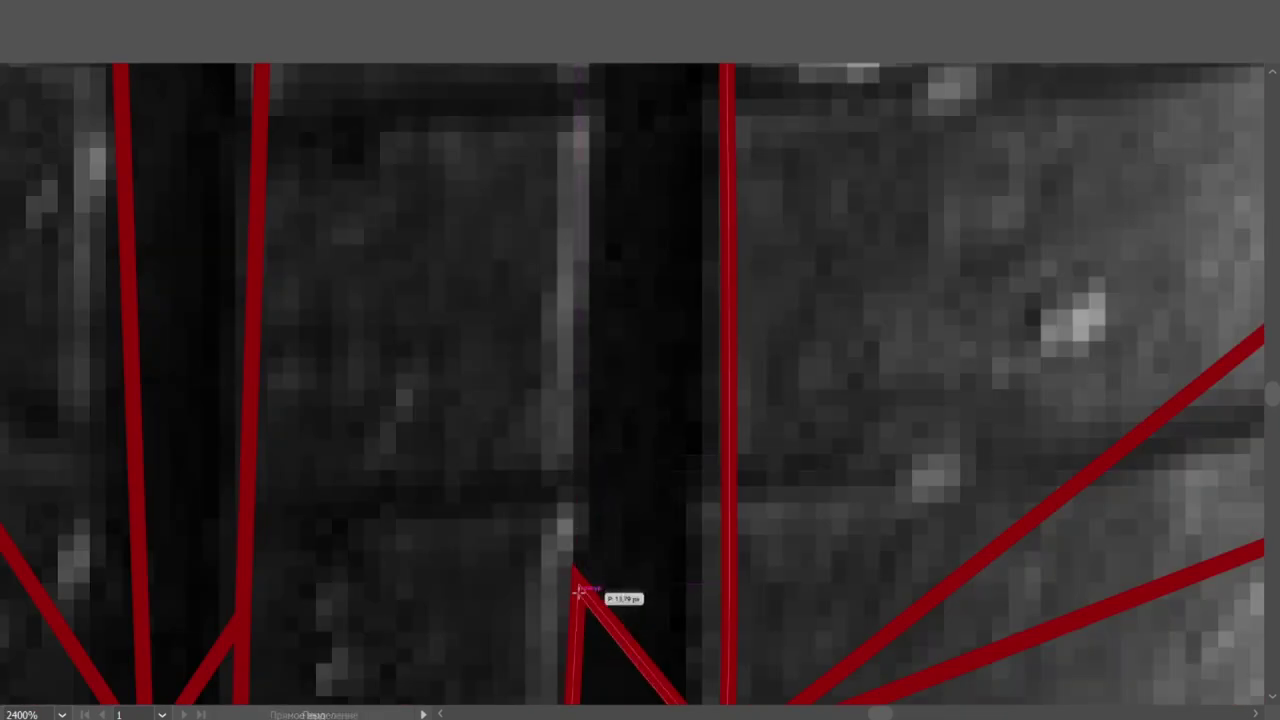
pyautogui.scroll(2, 584, 238)
pyautogui.scroll(2, 582, 215)
pyautogui.scroll(5, 580, 188)
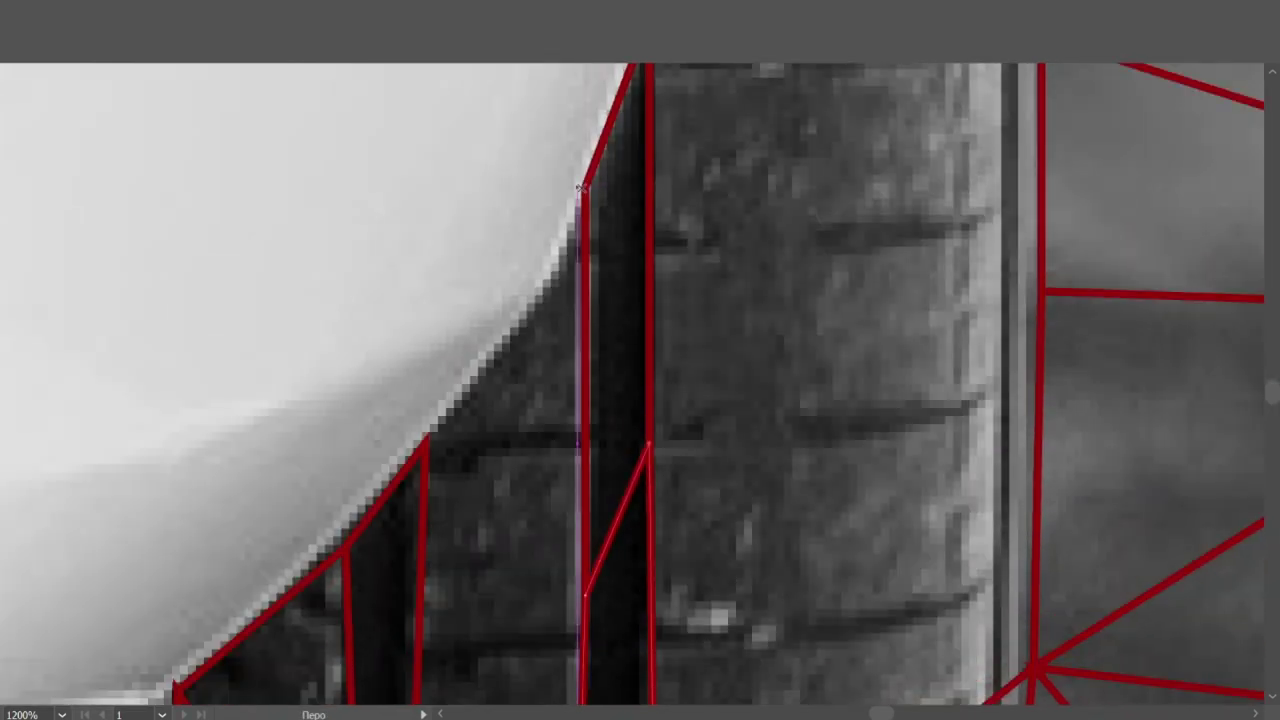
pyautogui.scroll(-2, 430, 490)
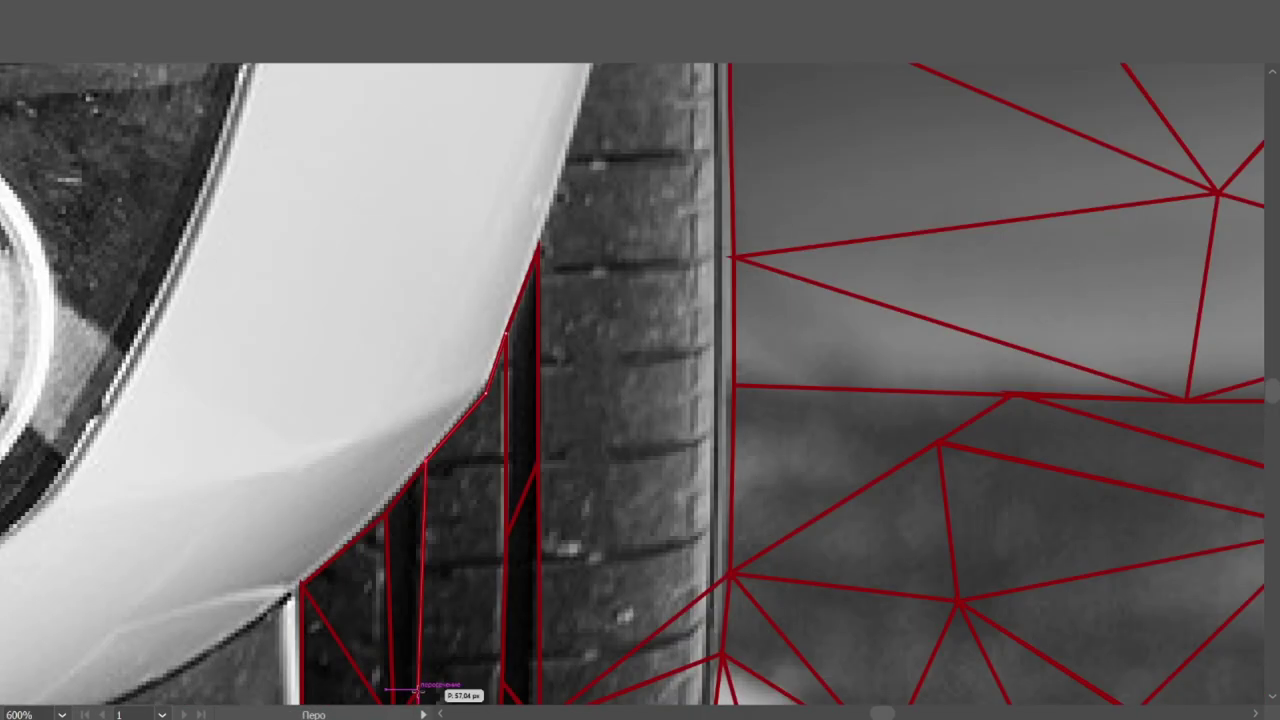
pyautogui.click(503, 537)
pyautogui.scroll(-5, 514, 337)
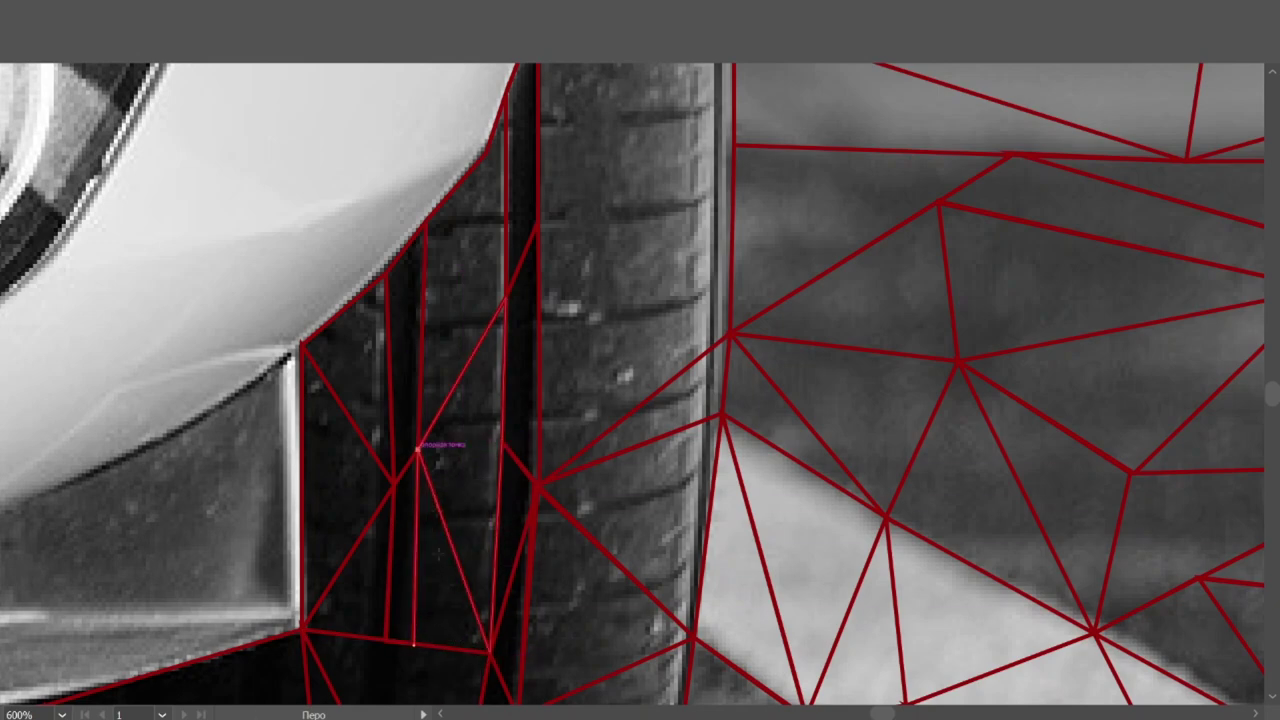
pyautogui.scroll(-3, 648, 603)
pyautogui.scroll(3, 648, 603)
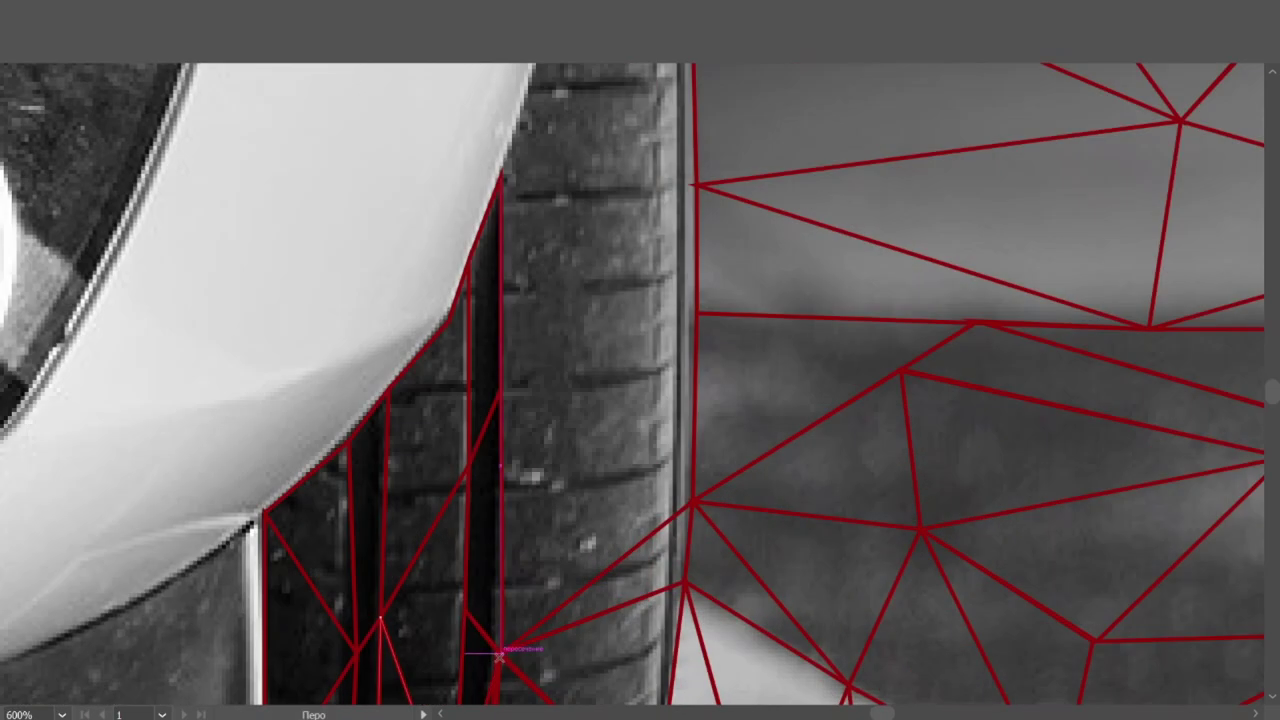
pyautogui.click(697, 502)
# Step: Close two triangles where the fender meets the tire, then zoom out to the artboard
pyautogui.scroll(2, 529, 657)
pyautogui.click(505, 288)
pyautogui.click(697, 427)
pyautogui.click(502, 500)
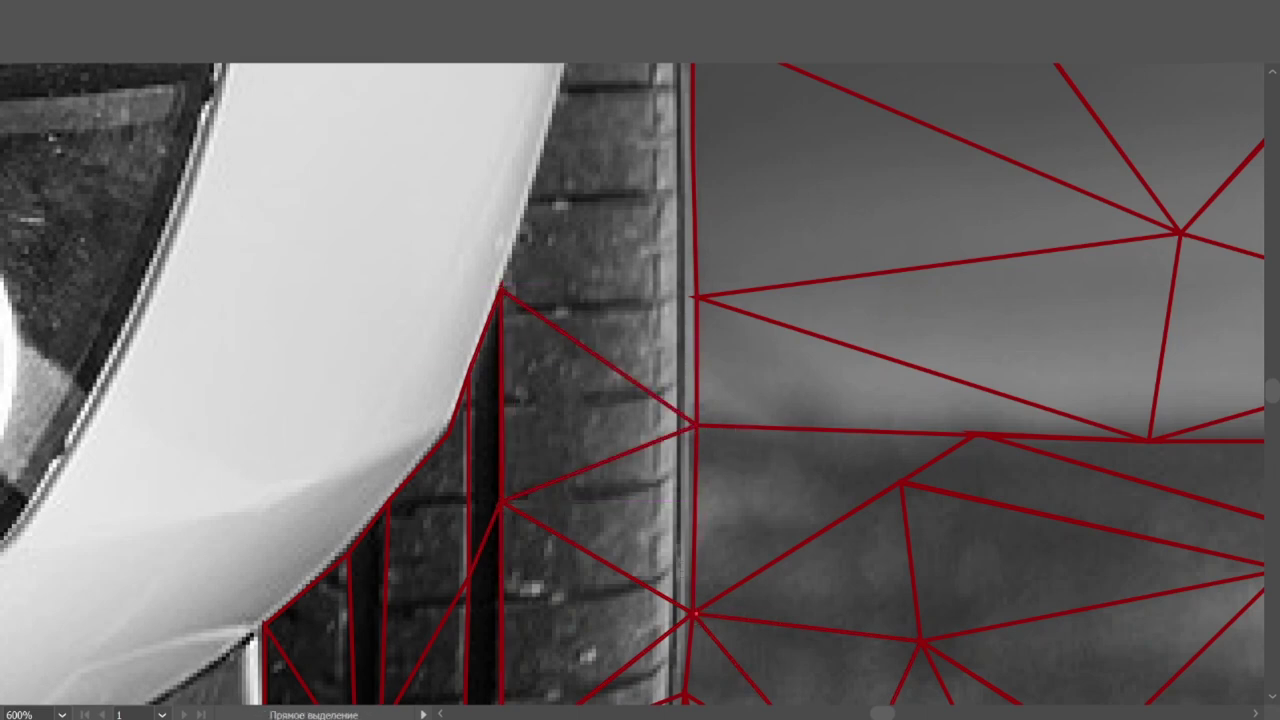
pyautogui.scroll(3, 692, 610)
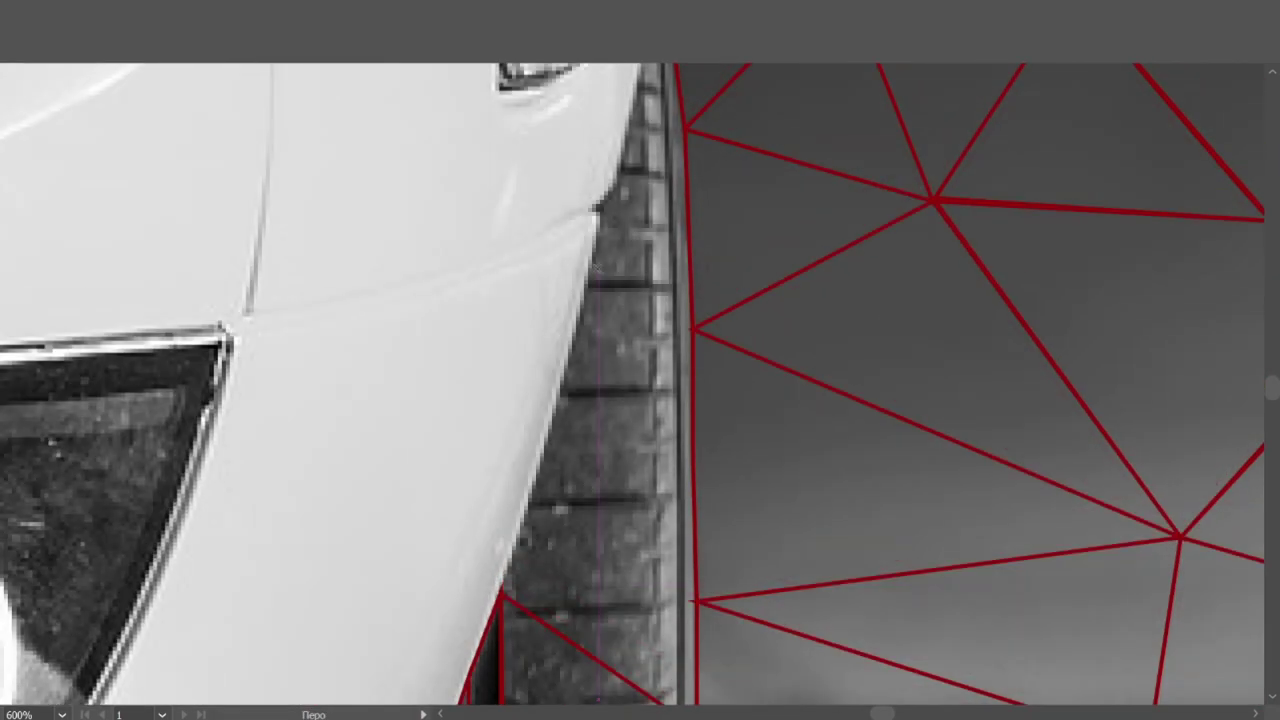
pyautogui.click(530, 515)
pyautogui.click(694, 601)
pyautogui.click(692, 328)
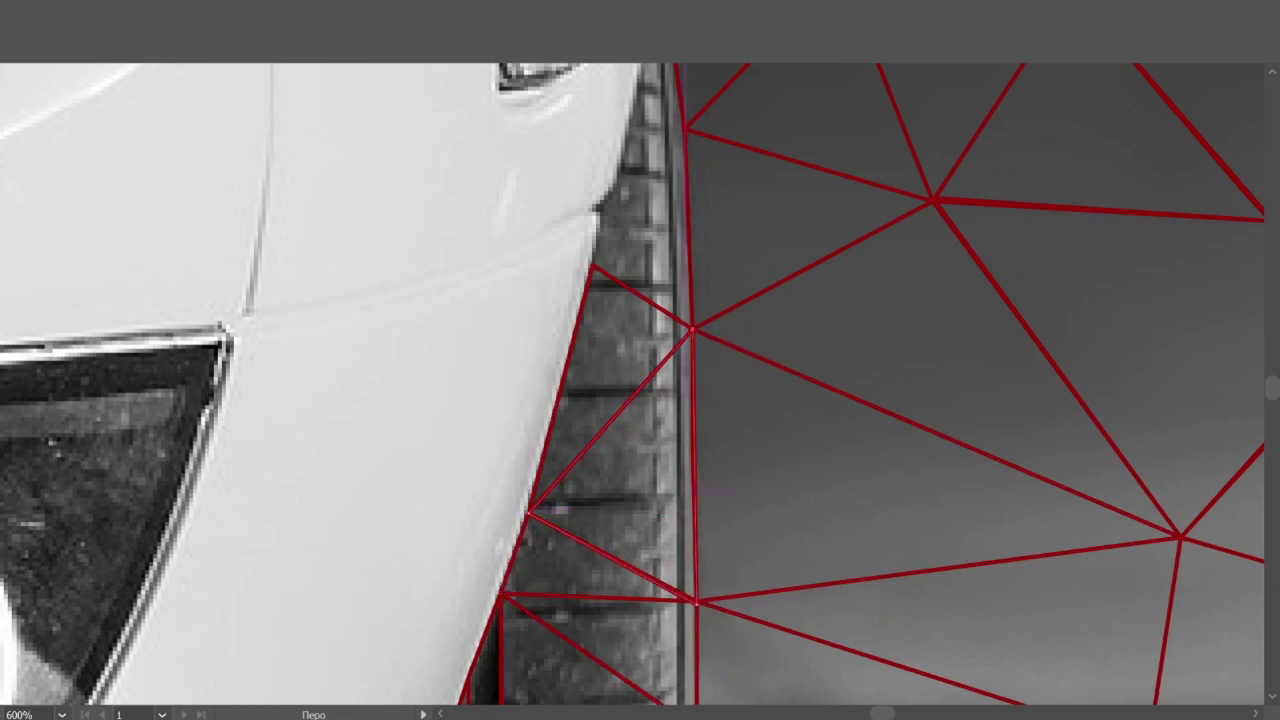
pyautogui.scroll(-2, 692, 328)
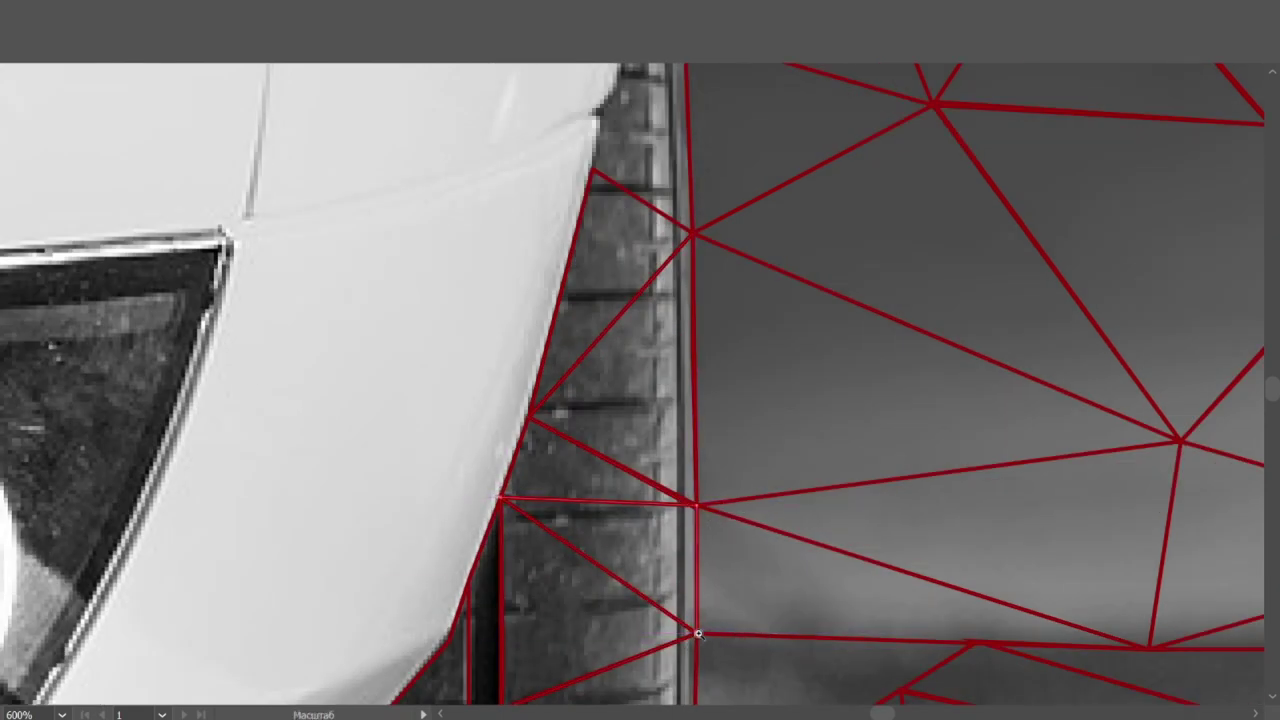
pyautogui.scroll(6, 500, 497)
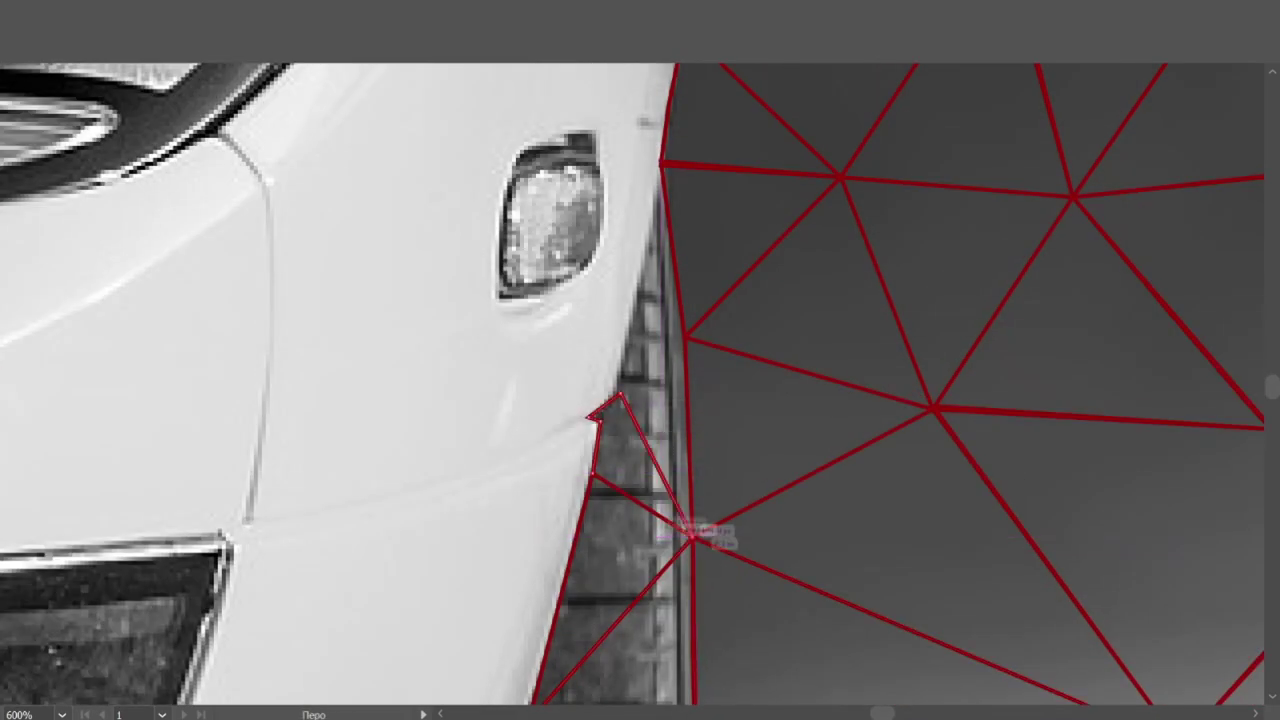
pyautogui.scroll(2, 620, 496)
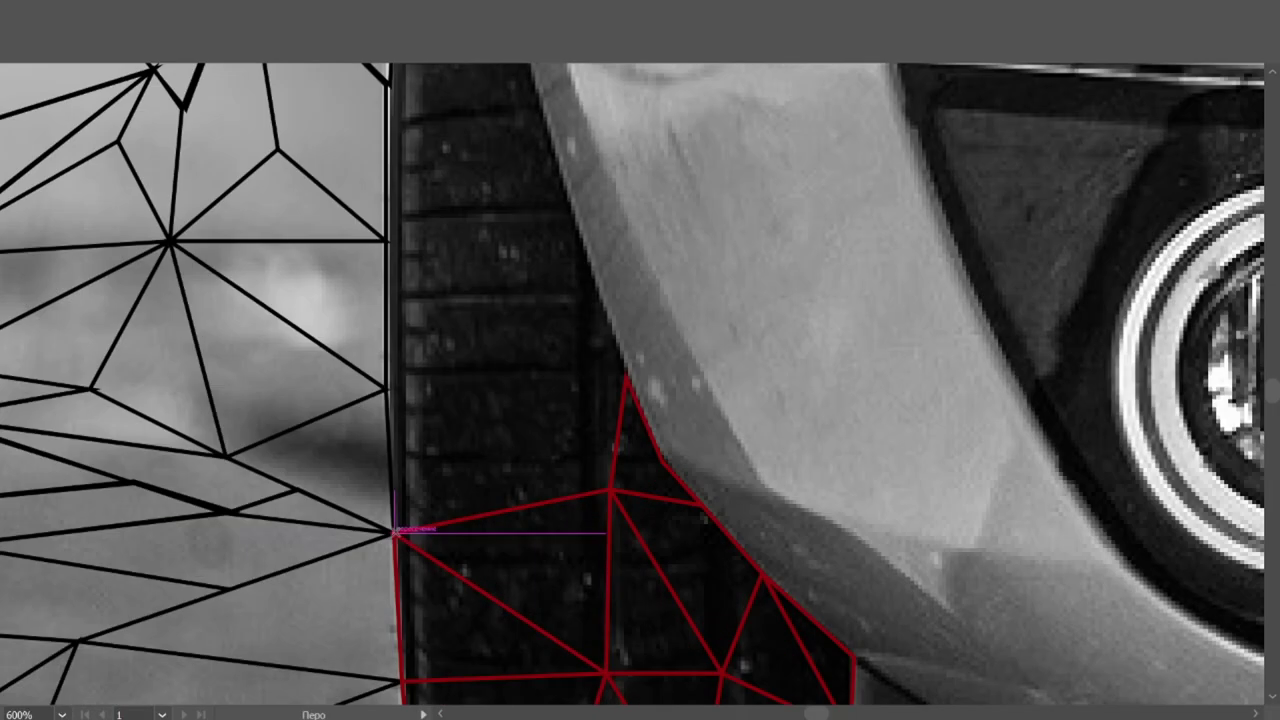
# Step: Draw two closed triangles on the left tire against the fender edge
pyautogui.click(394, 531)
pyautogui.click(387, 390)
pyautogui.click(610, 490)
pyautogui.click(394, 531)
pyautogui.scroll(2, 400, 535)
pyautogui.click(387, 338)
pyautogui.click(601, 393)
pyautogui.click(387, 485)
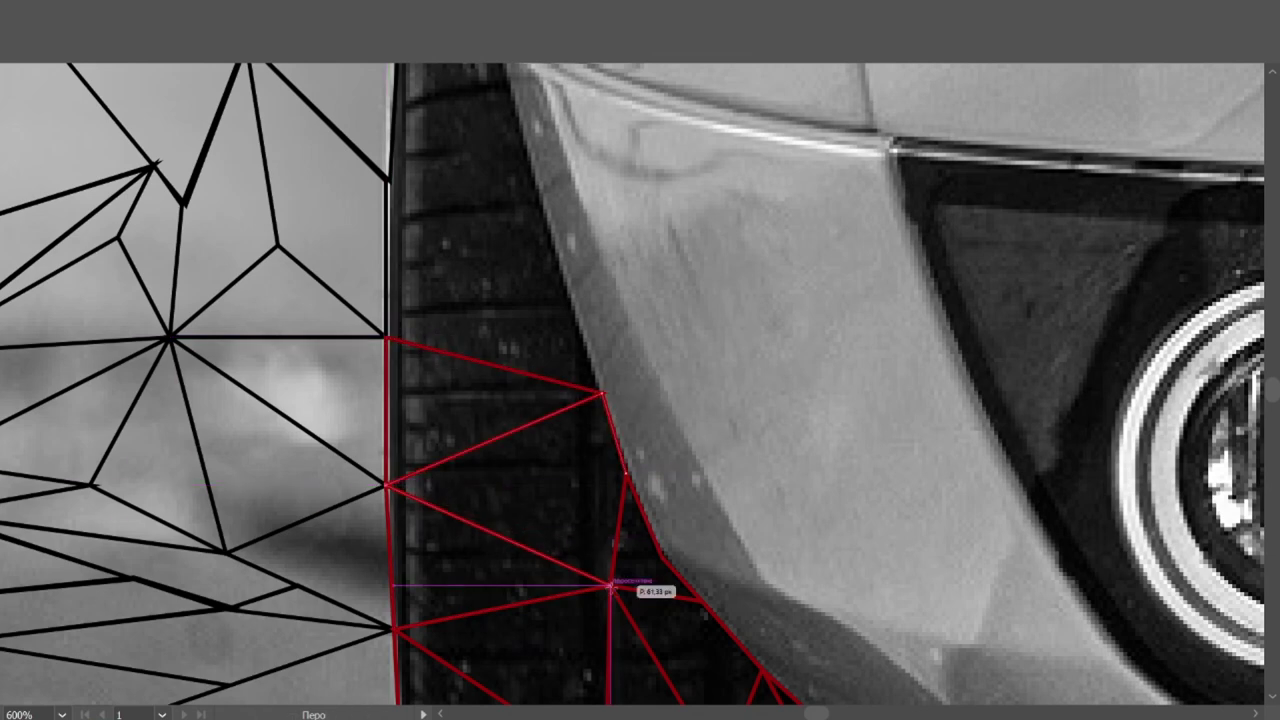
# Step: Triangulate the tire strip's top tip up to the fender seam, then zoom out to fit
pyautogui.scroll(5, 574, 480)
pyautogui.click(600, 612)
pyautogui.click(387, 405)
pyautogui.click(400, 208)
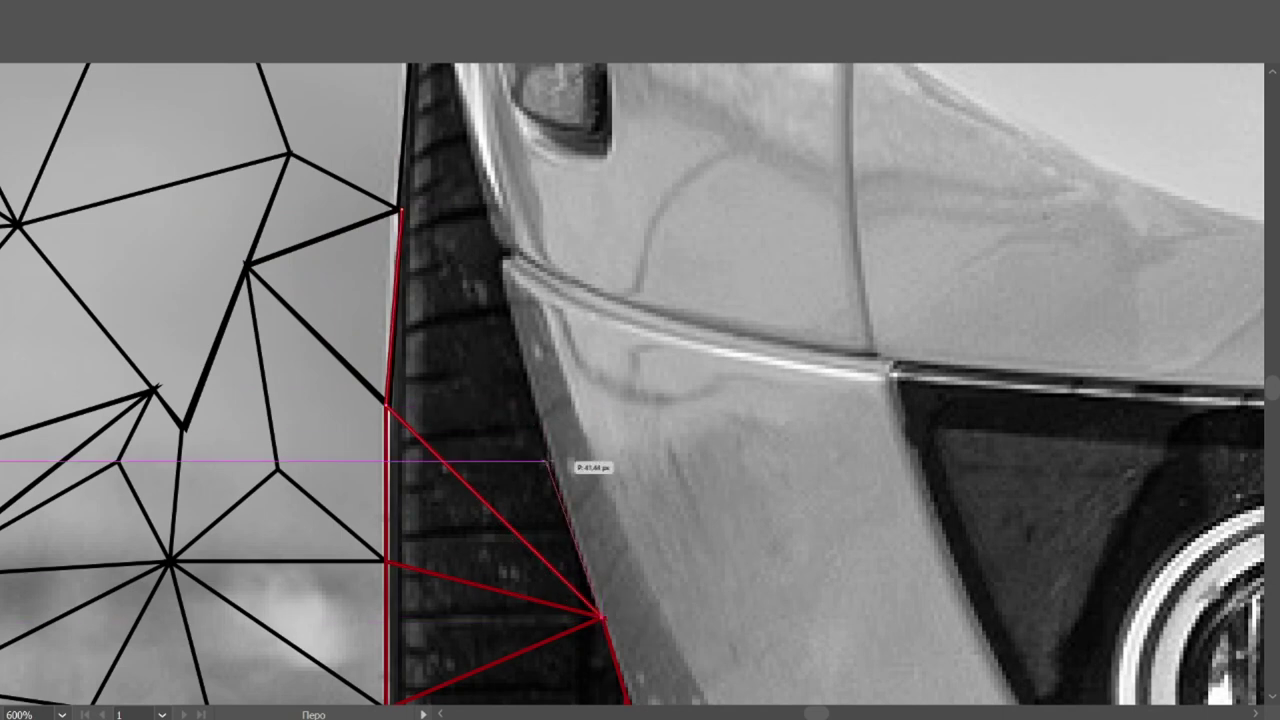
pyautogui.click(401, 209)
pyautogui.scroll(2, 420, 190)
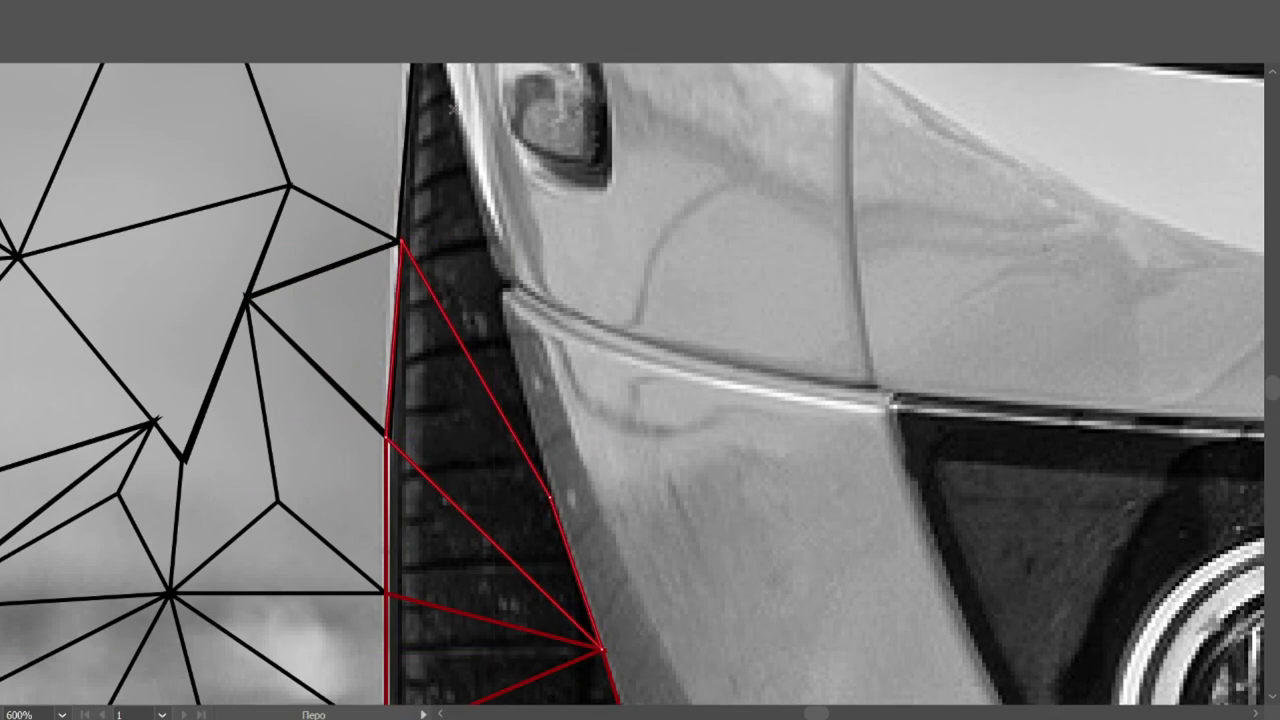
pyautogui.click(498, 276)
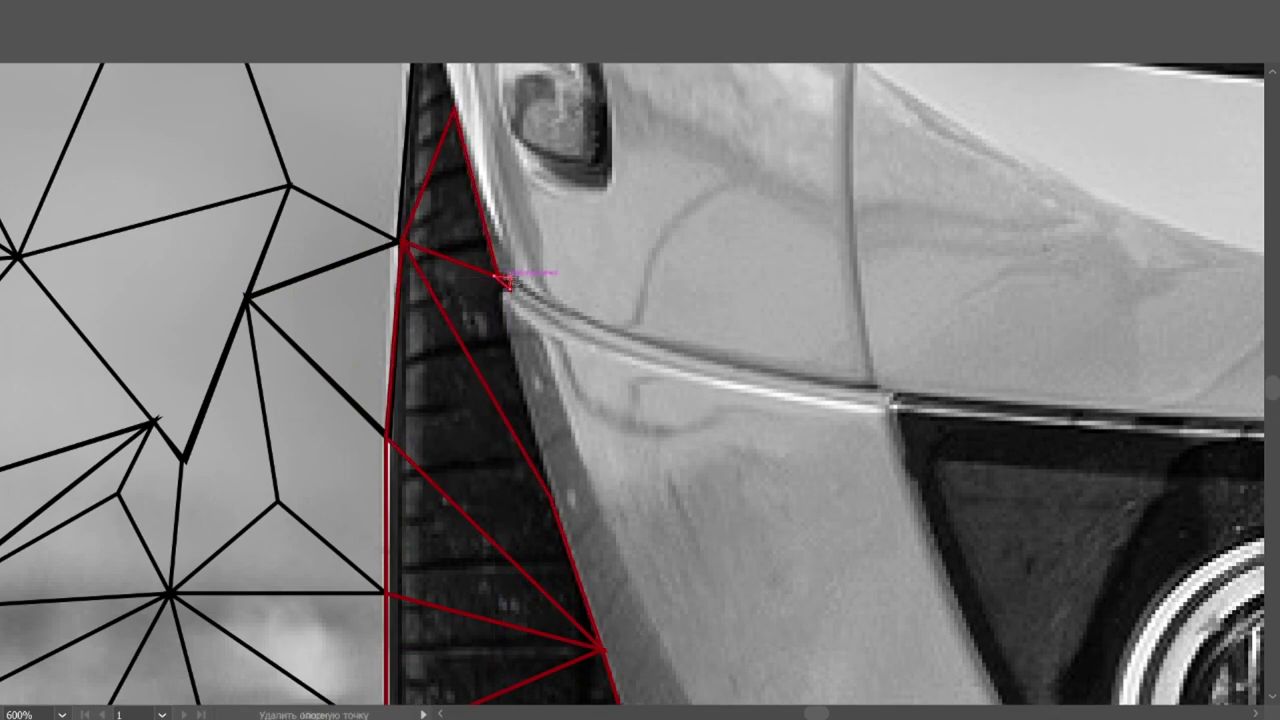
pyautogui.scroll(4, 508, 285)
pyautogui.scroll(-1, 514, 337)
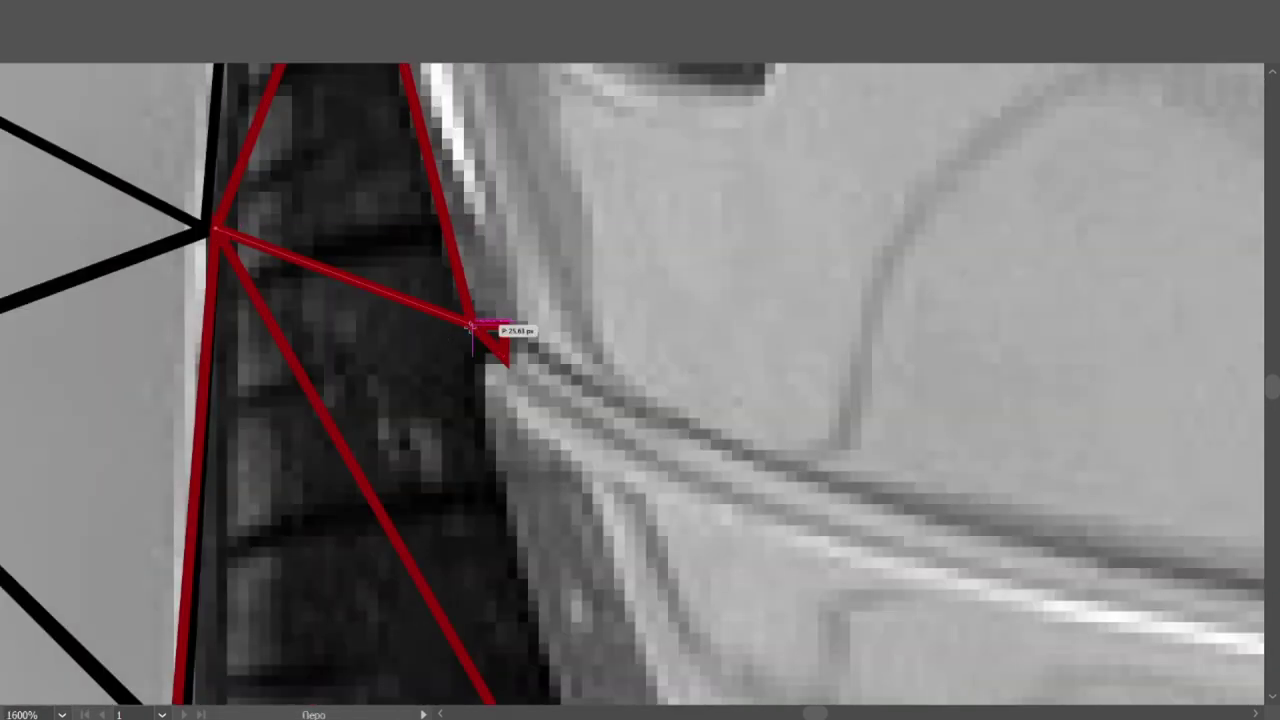
pyautogui.scroll(-2, 471, 325)
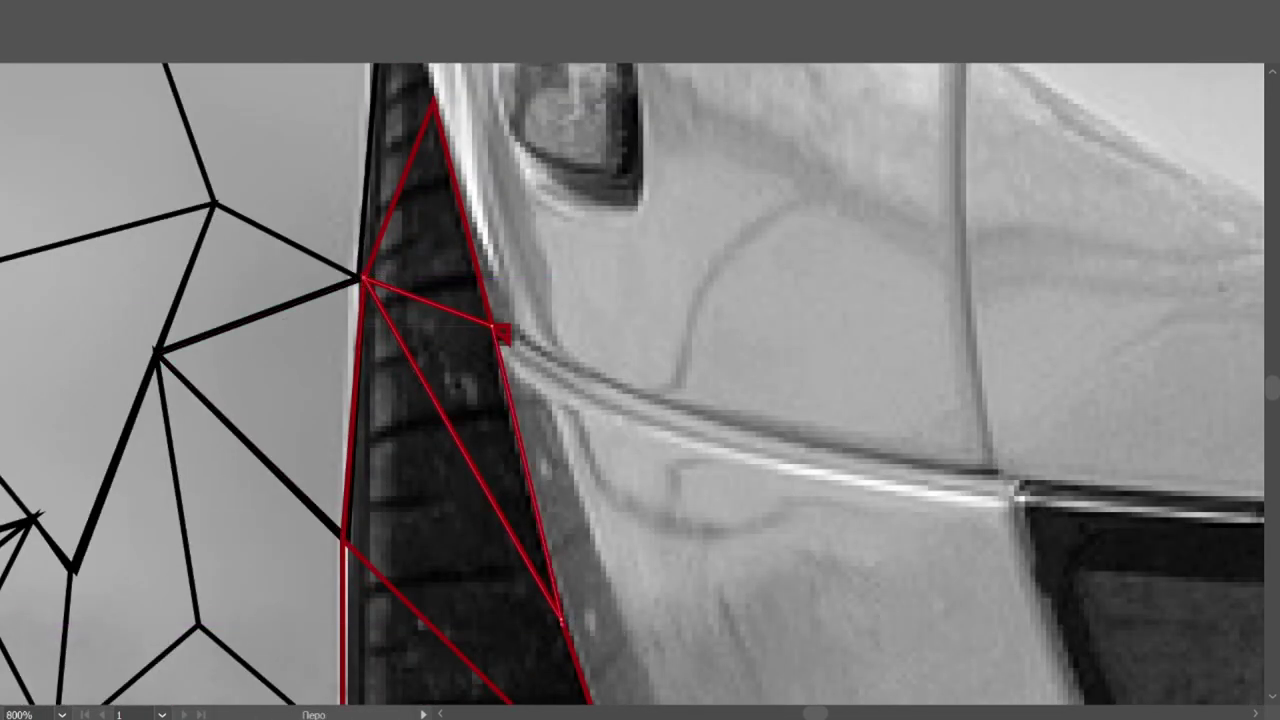
pyautogui.scroll(3, 471, 325)
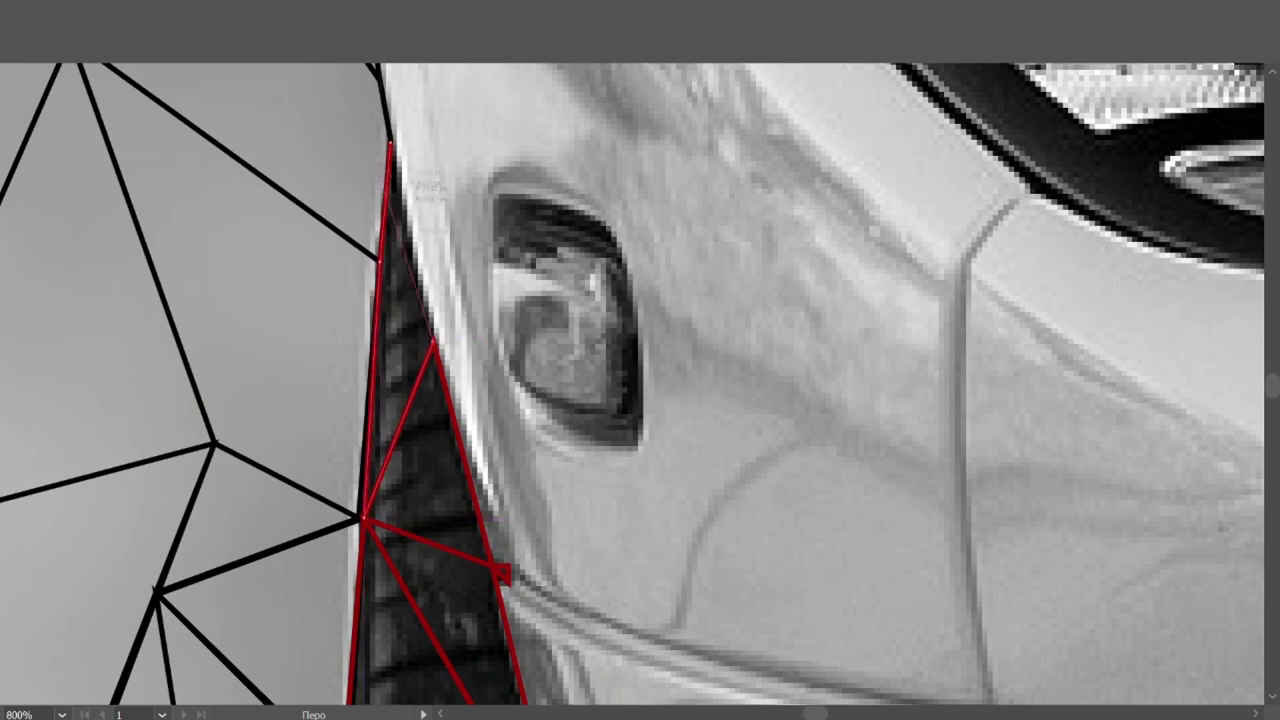
pyautogui.scroll(-3, 471, 325)
pyautogui.scroll(-2, 629, 381)
pyautogui.scroll(-2, 650, 382)
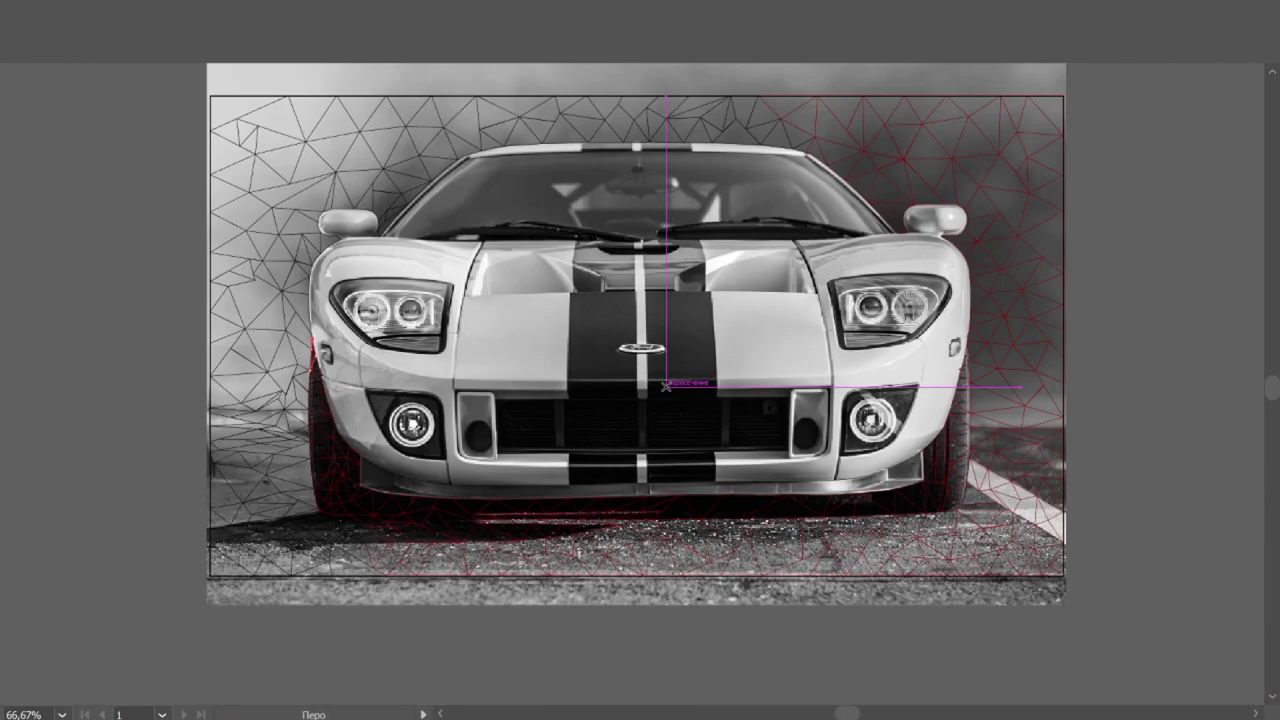
# Step: Draw the first closed triangle on the bumper's lower lip below the fog light
pyautogui.scroll(2, 380, 470)
pyautogui.scroll(2, 380, 470)
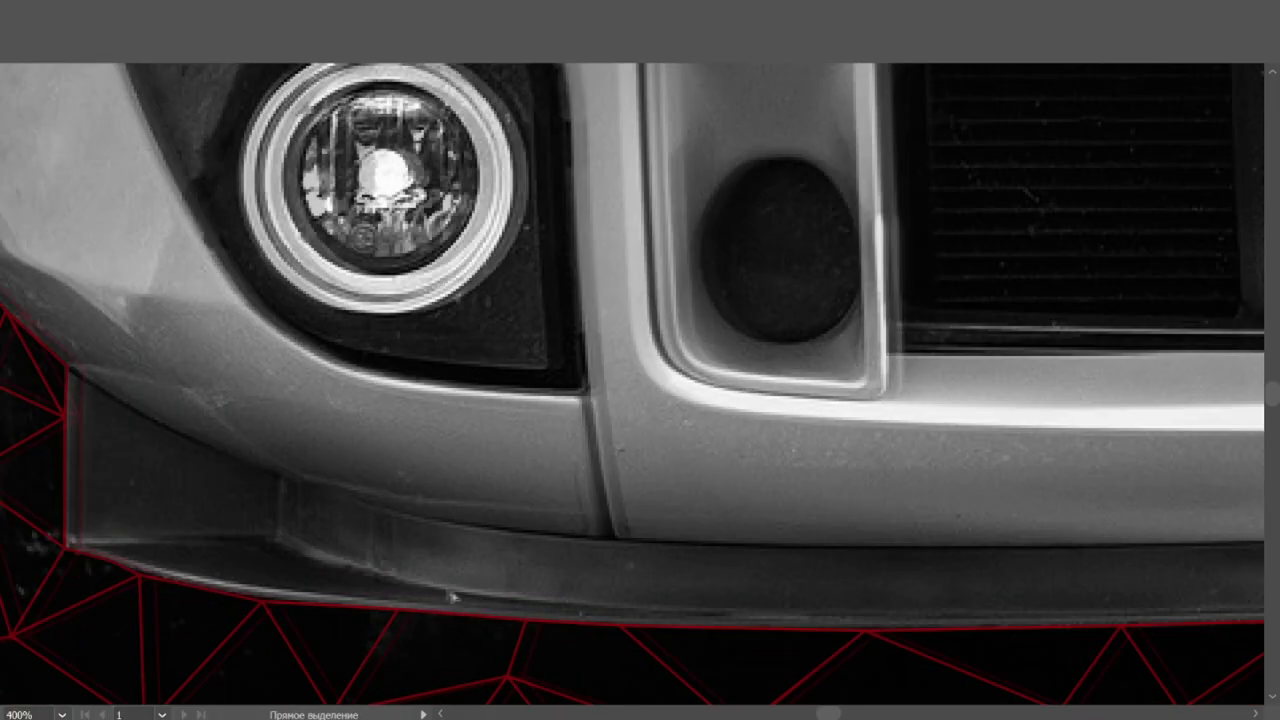
pyautogui.scroll(2, 380, 470)
pyautogui.click(745, 597)
pyautogui.click(537, 601)
pyautogui.click(517, 521)
pyautogui.click(207, 537)
pyautogui.click(537, 601)
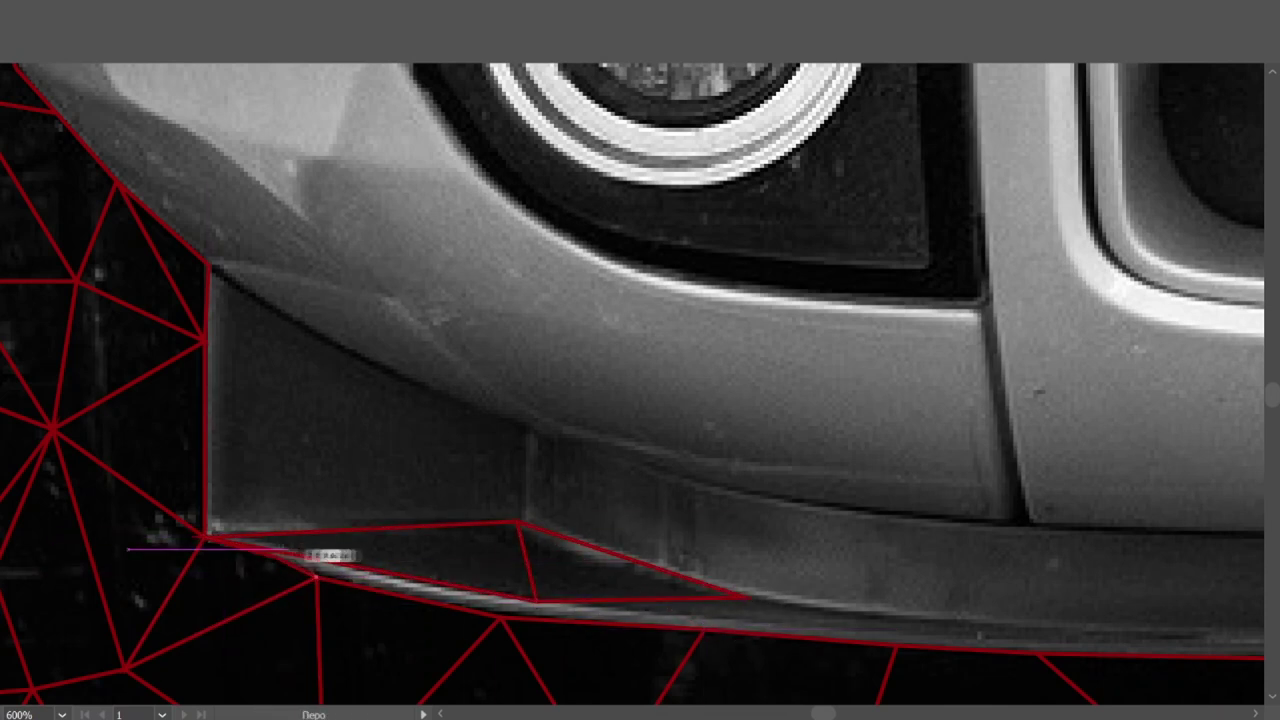
# Step: Add further triangles along the bumper lip edge, panning to reach each section
pyautogui.moveTo(686, 590); pyautogui.dragTo(580, 482)
pyautogui.click(437, 490)
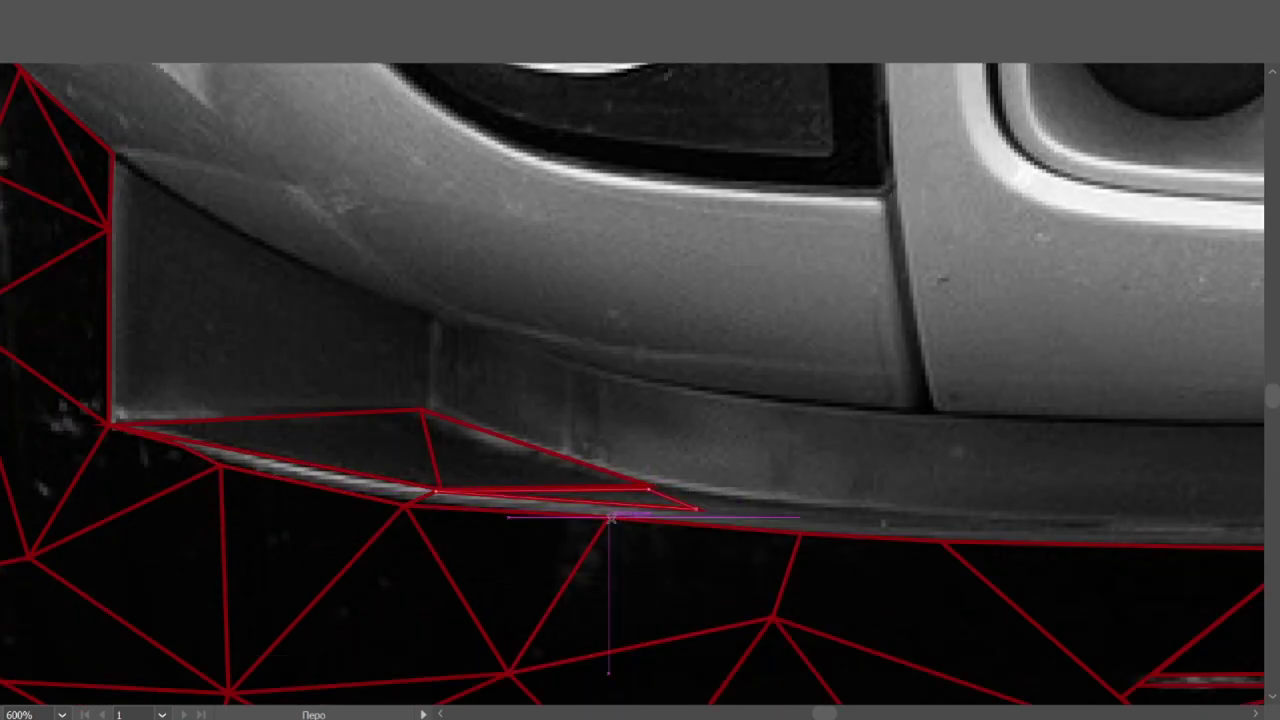
pyautogui.hscroll(3, 643, 514)
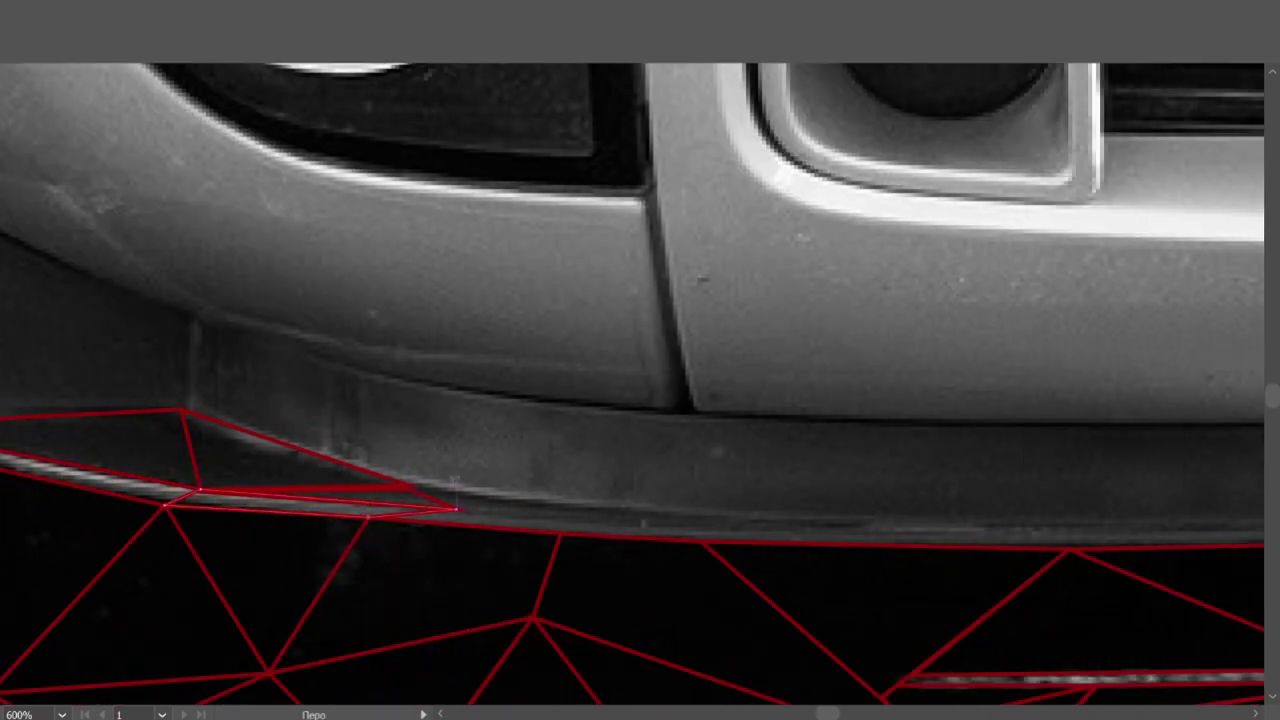
pyautogui.click(685, 517)
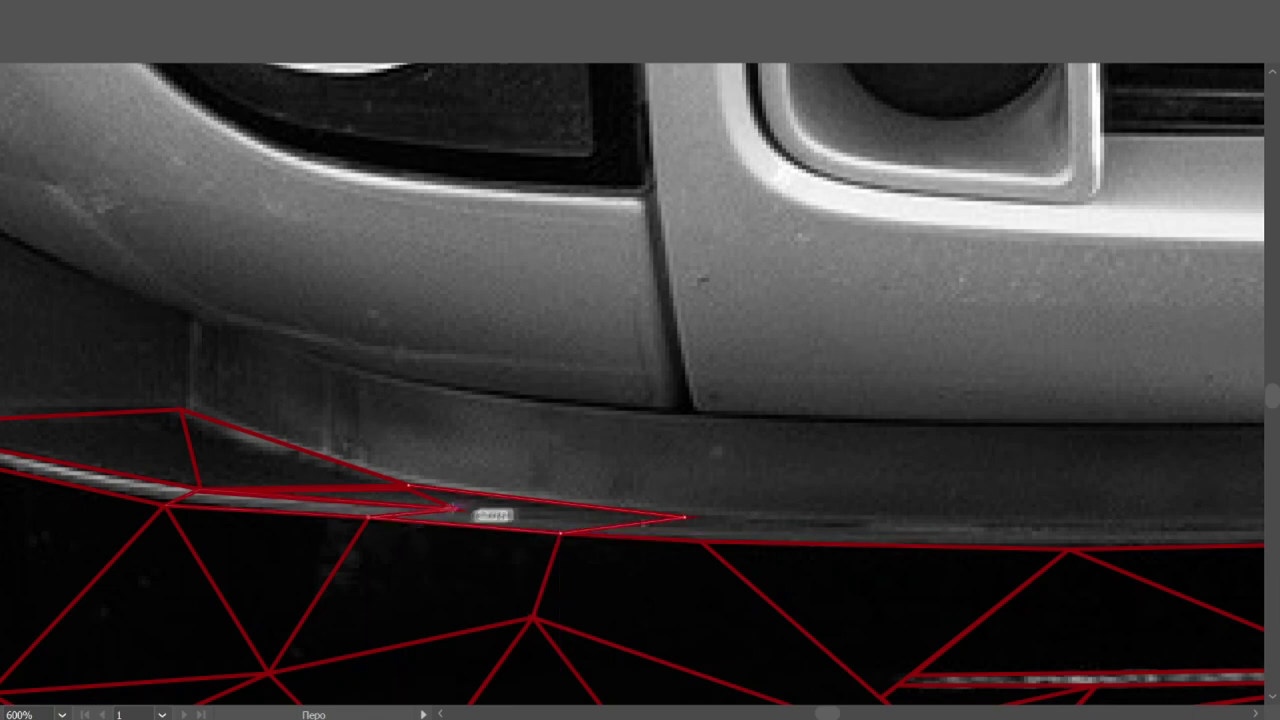
pyautogui.hscroll(-5, 455, 512)
pyautogui.click(427, 310)
pyautogui.click(718, 484)
pyautogui.scroll(2, 400, 506)
pyautogui.click(615, 443)
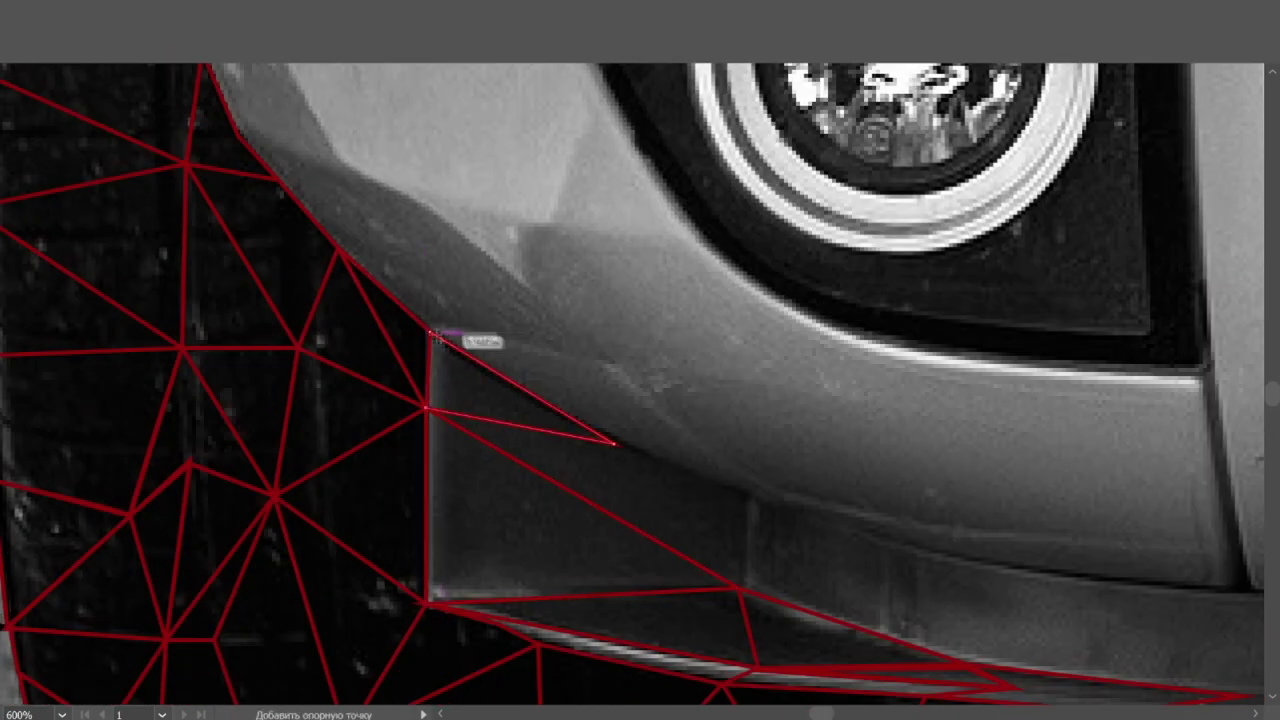
pyautogui.click(746, 495)
pyautogui.click(741, 588)
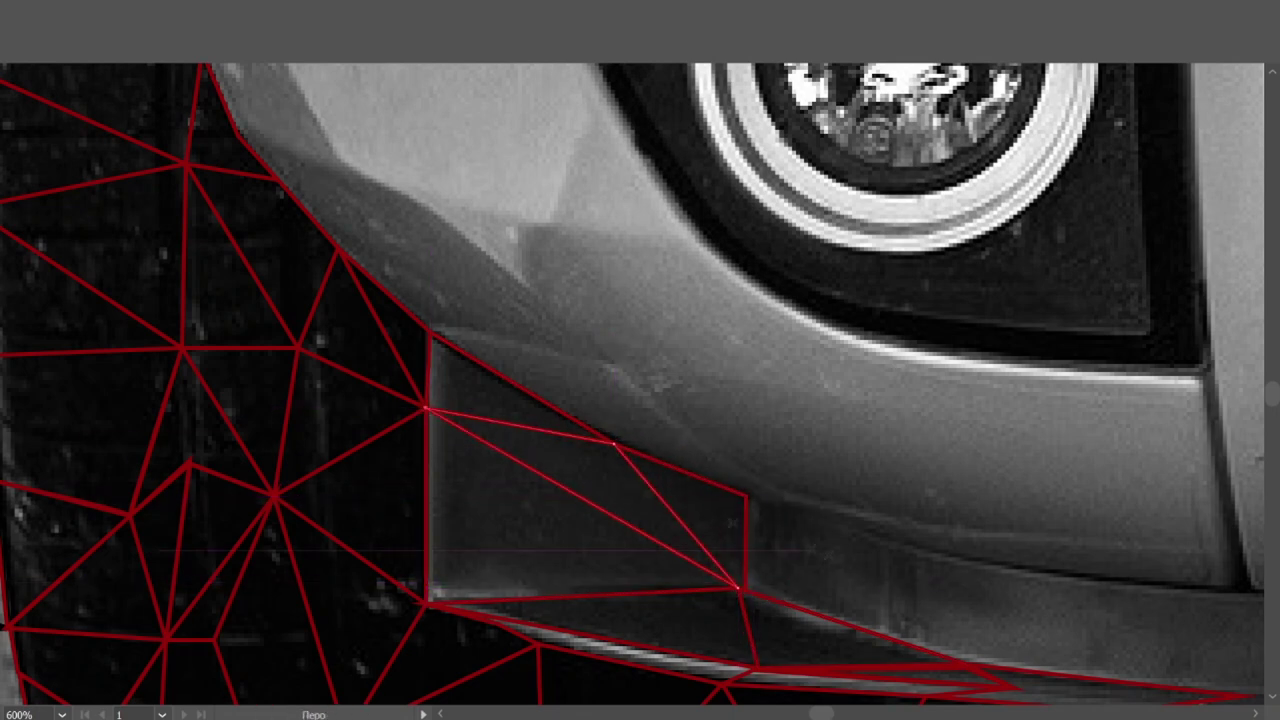
# Step: Close a final triangle at the bumper's bottom edge and crease, then deselect it
pyautogui.moveTo(964, 633); pyautogui.dragTo(818, 553)
pyautogui.press('p')
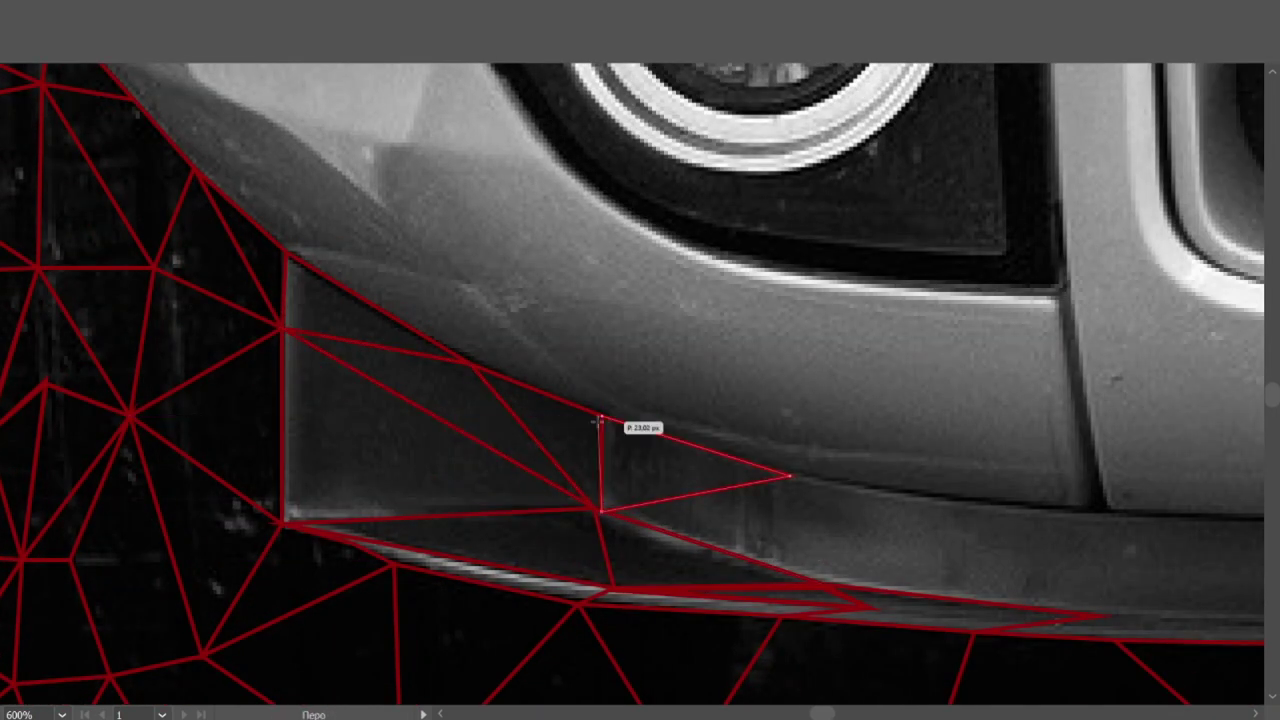
pyautogui.moveTo(598, 422); pyautogui.dragTo(518, 374)
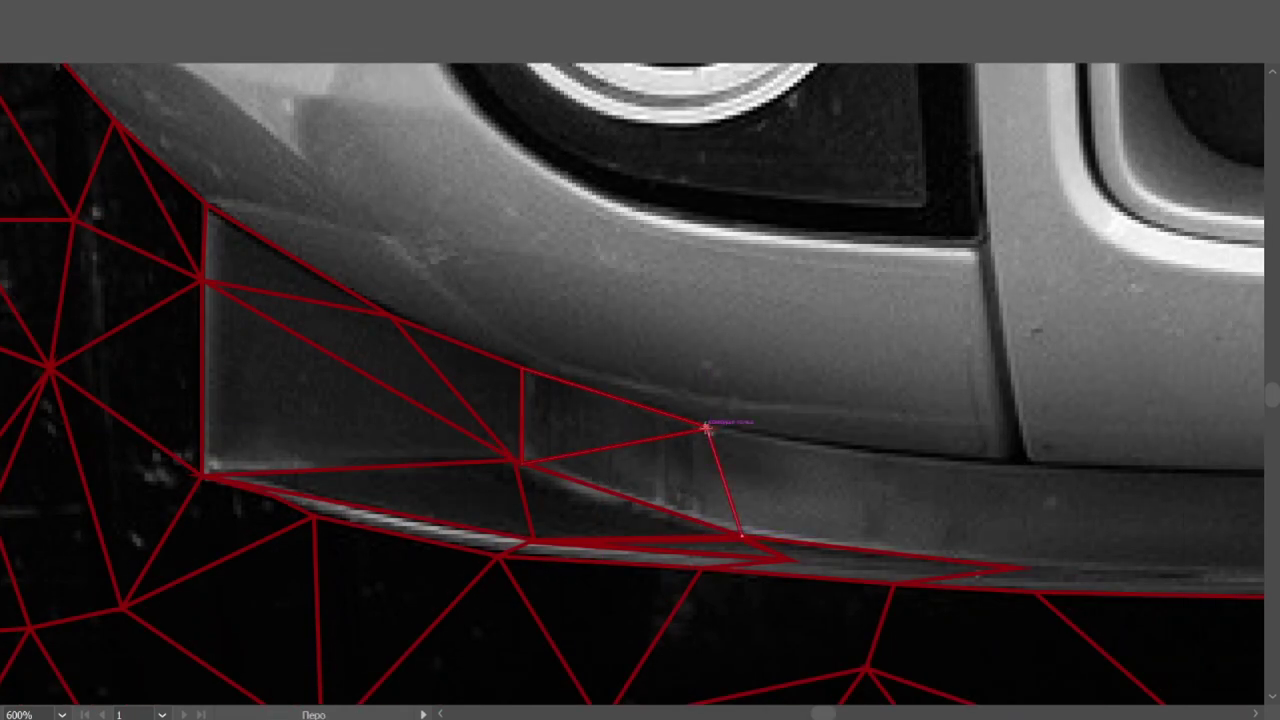
pyautogui.moveTo(748, 531); pyautogui.dragTo(531, 530)
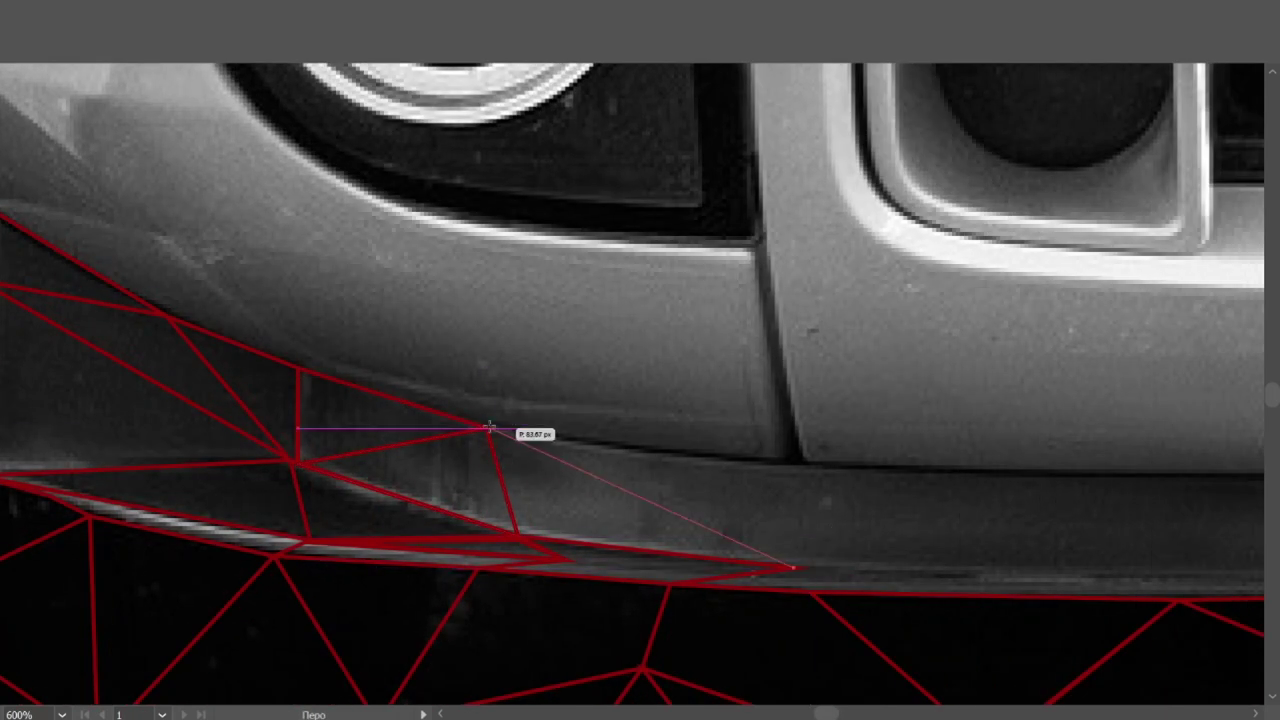
pyautogui.hscroll(3, 820, 550)
pyautogui.click(781, 576)
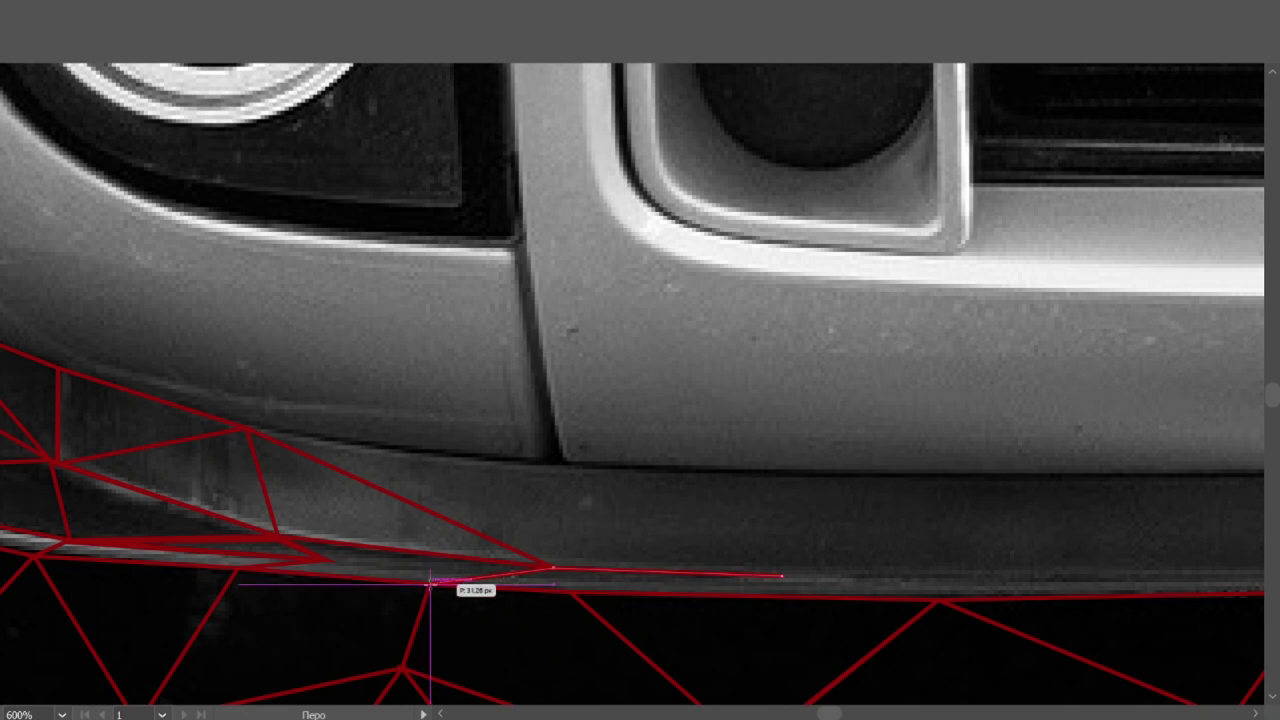
pyautogui.click(552, 567)
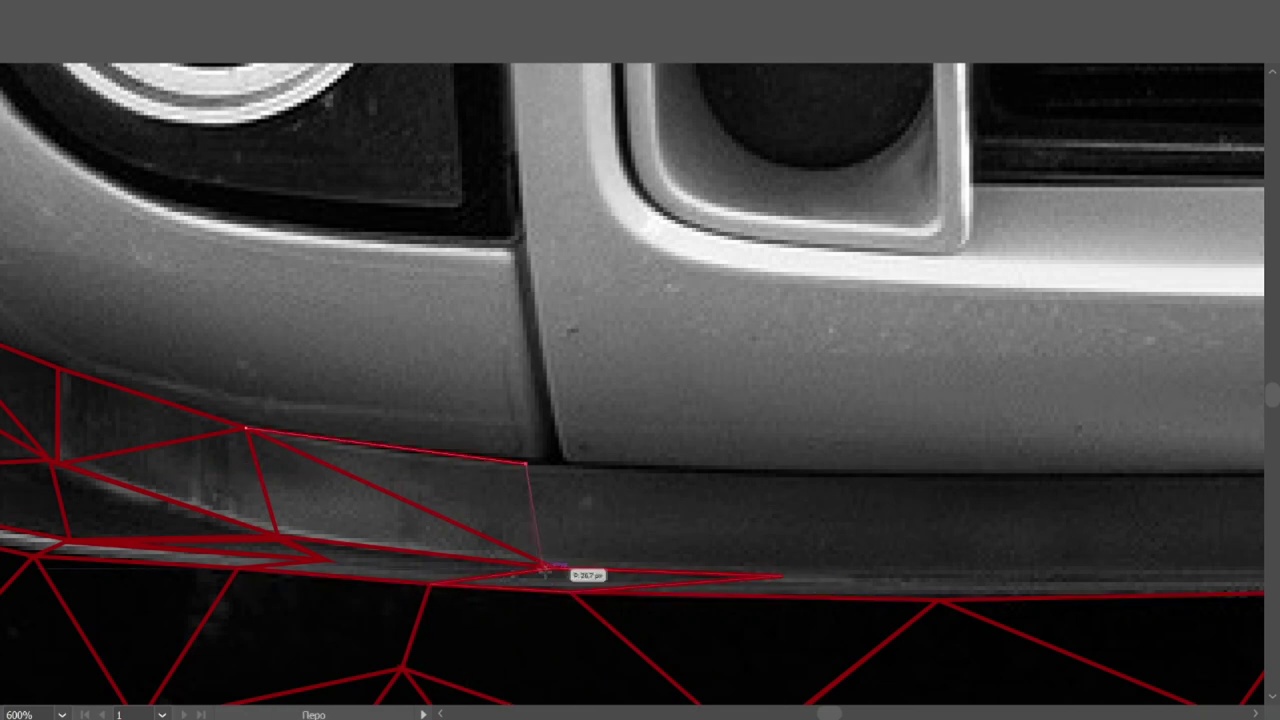
pyautogui.click(527, 463)
pyautogui.click(245, 430)
pyautogui.press('a')
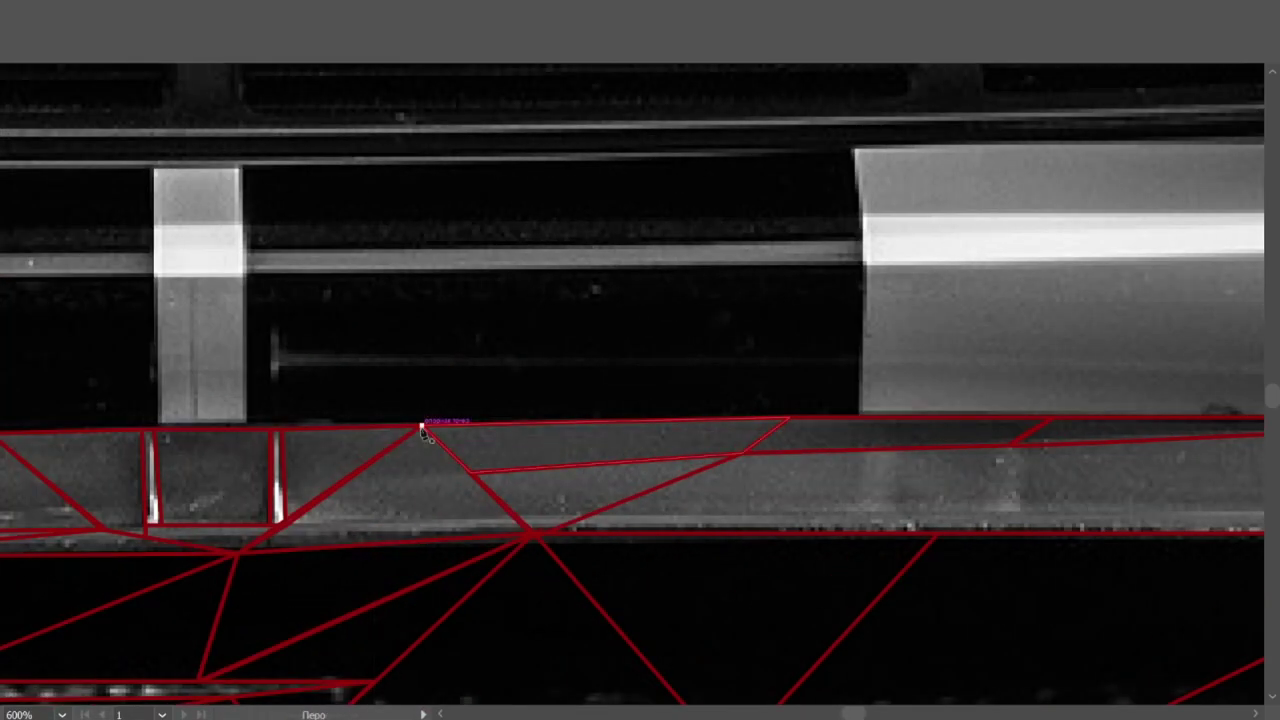
# Step: Draw a triangle in the grille opening and make it an unfilled outline with Shift+X
pyautogui.click(421, 428)
pyautogui.click(617, 270)
pyautogui.click(790, 418)
pyautogui.click(421, 428)
pyautogui.hotkey('shift', 'x')
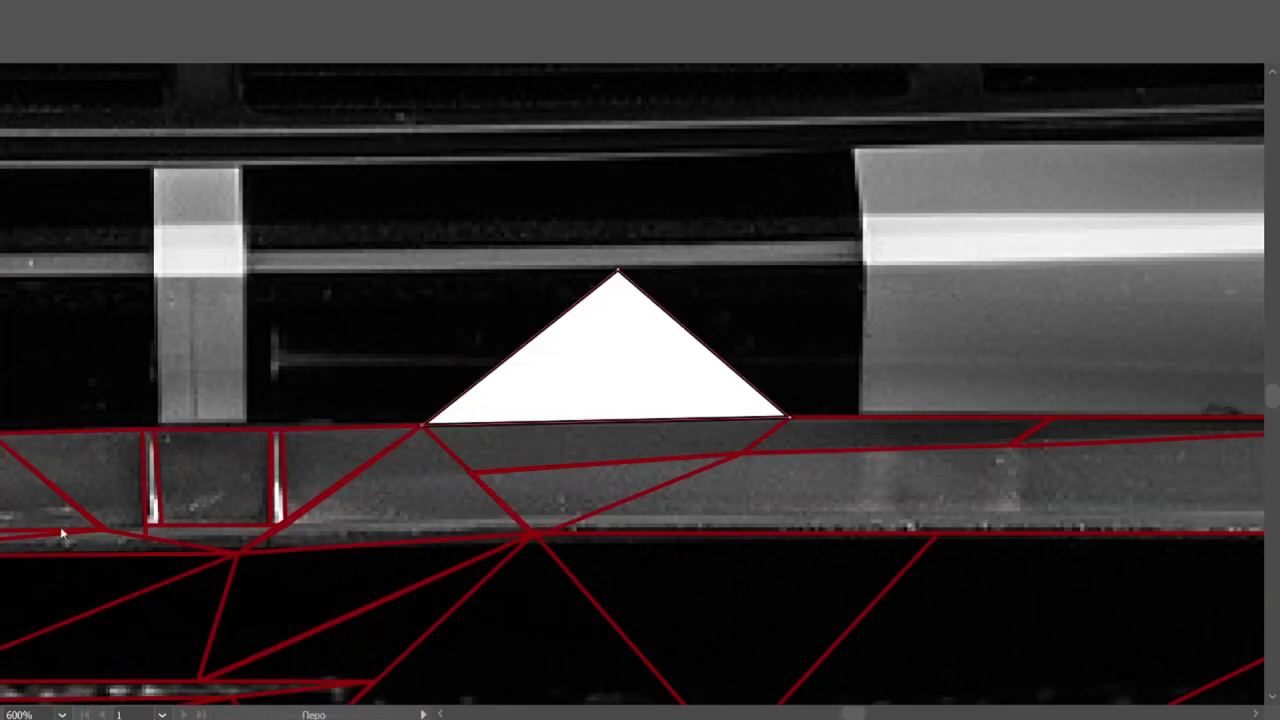
pyautogui.press('/')
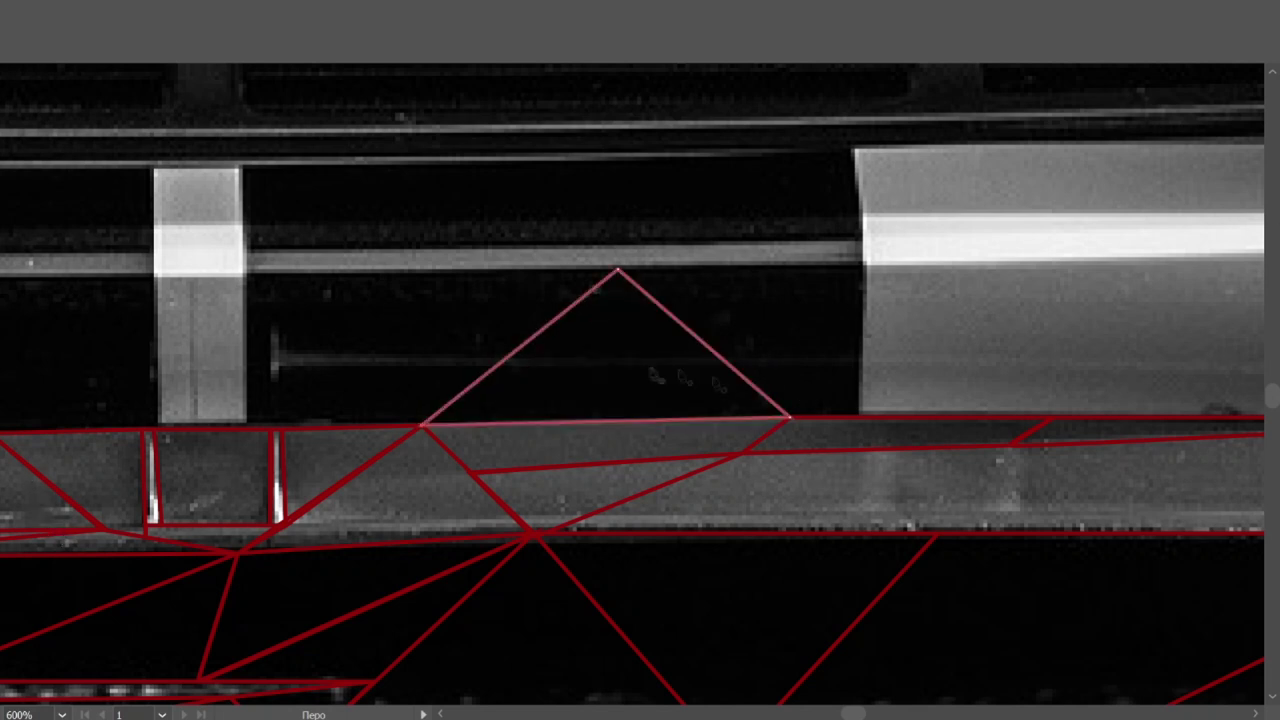
# Step: Add triangles to the opening's right edge, top-right corner, left side and thin upper strip
pyautogui.click(859, 417)
pyautogui.click(866, 265)
pyautogui.click(618, 270)
pyautogui.click(246, 272)
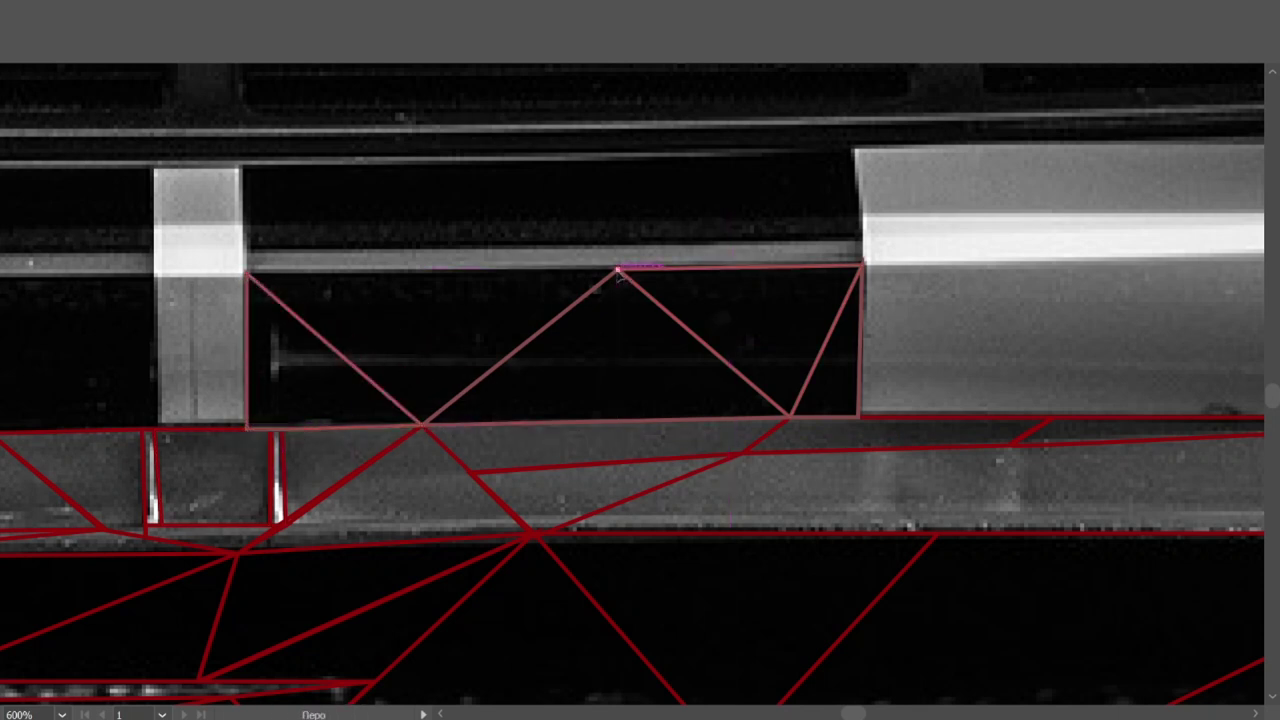
pyautogui.scroll(1, 250, 318)
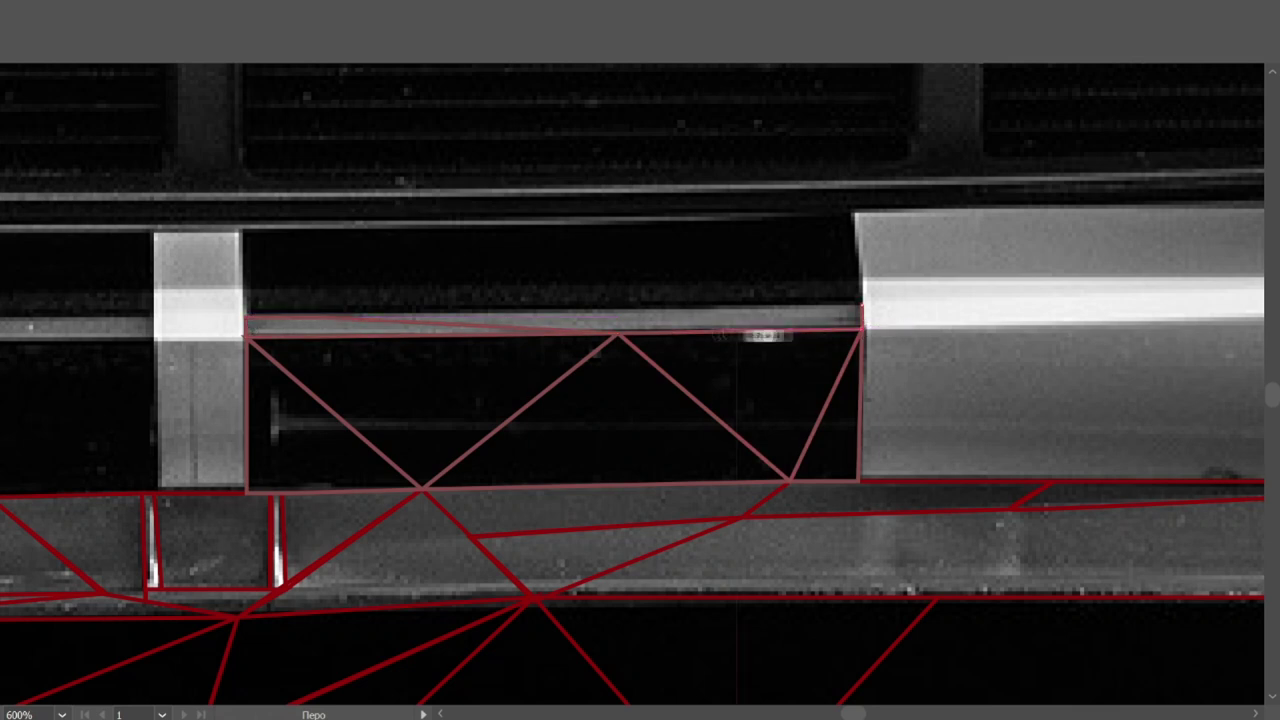
pyautogui.scroll(1, 606, 320)
pyautogui.click(640, 309)
pyautogui.scroll(-3, 174, 243)
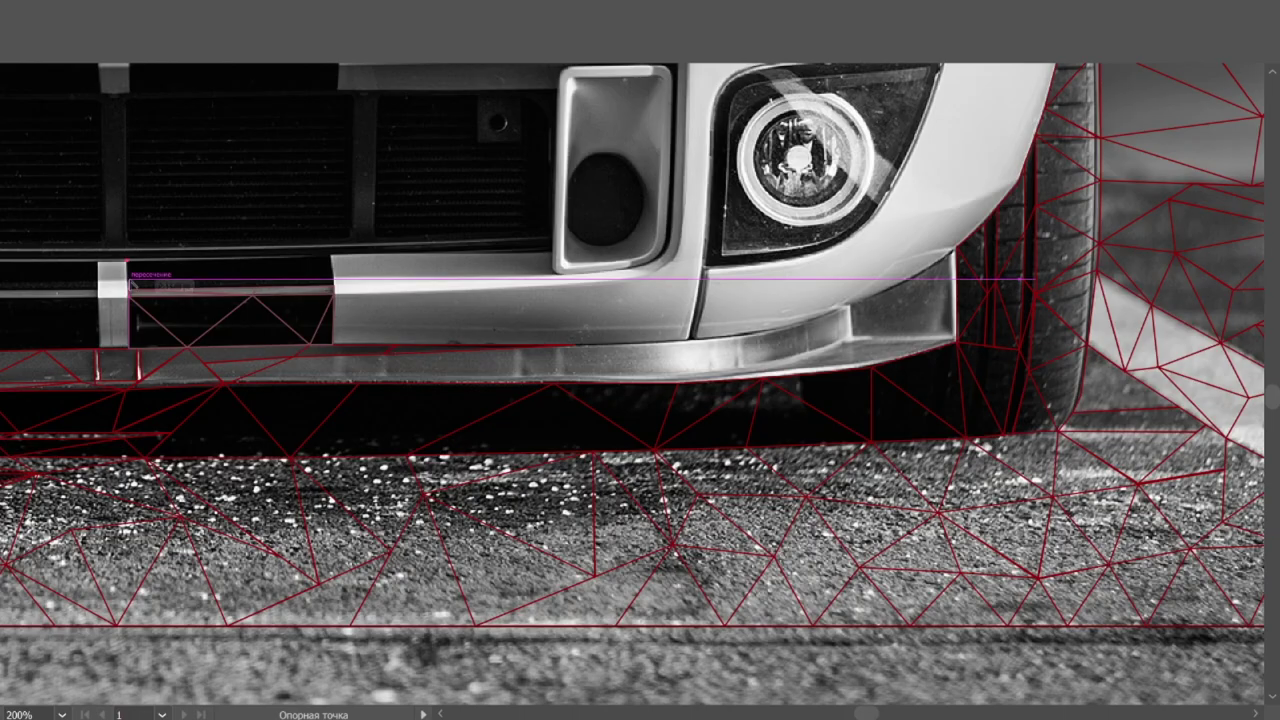
# Step: Draw triangles along the thin horizontal strip and the bright vertical block
pyautogui.scroll(2, 100, 240)
pyautogui.scroll(1, 100, 240)
pyautogui.click(560, 311)
pyautogui.click(392, 242)
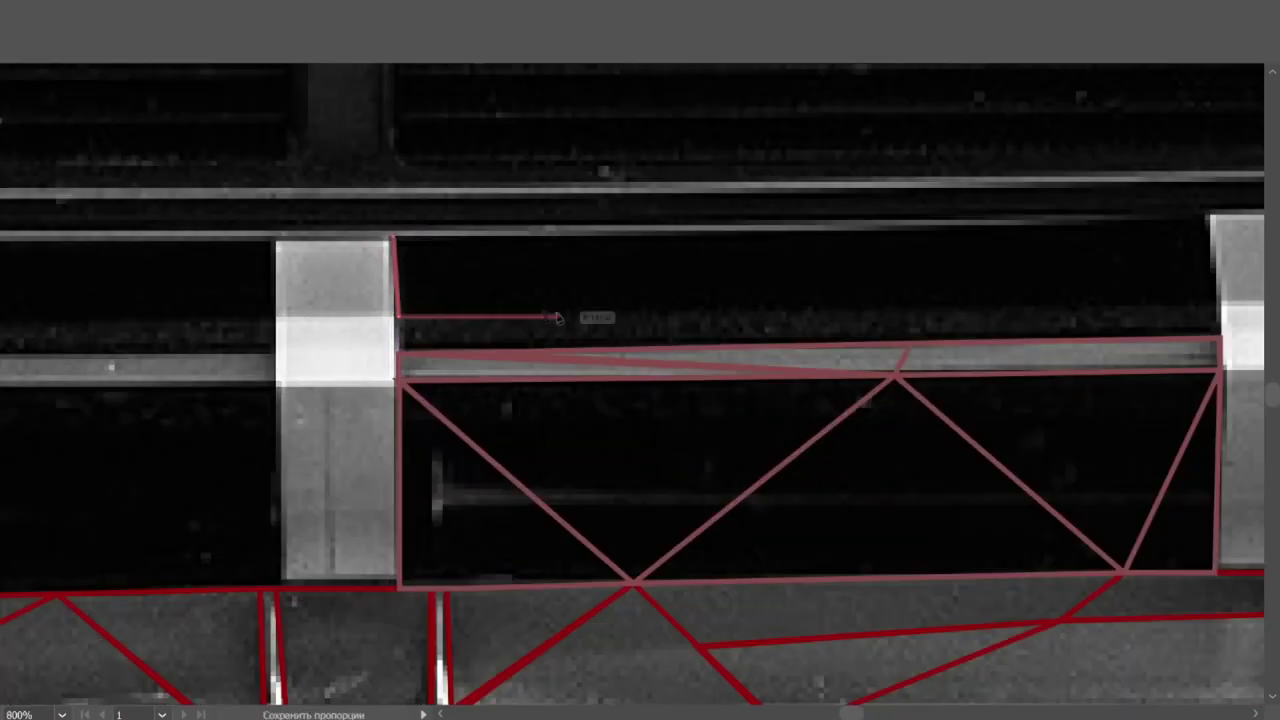
pyautogui.click(279, 384)
pyautogui.click(285, 584)
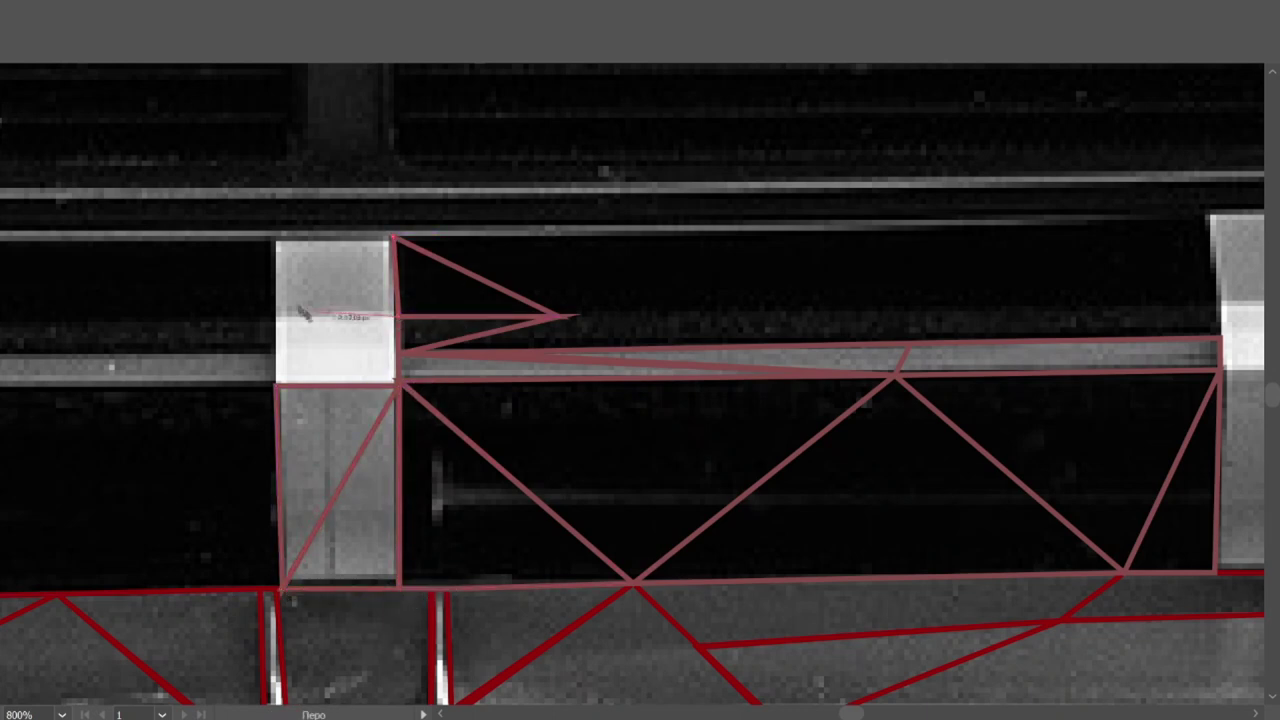
# Step: Add a triangle over the bright block's top and extend triangles along the thin strip
pyautogui.click(276, 242)
pyautogui.click(395, 240)
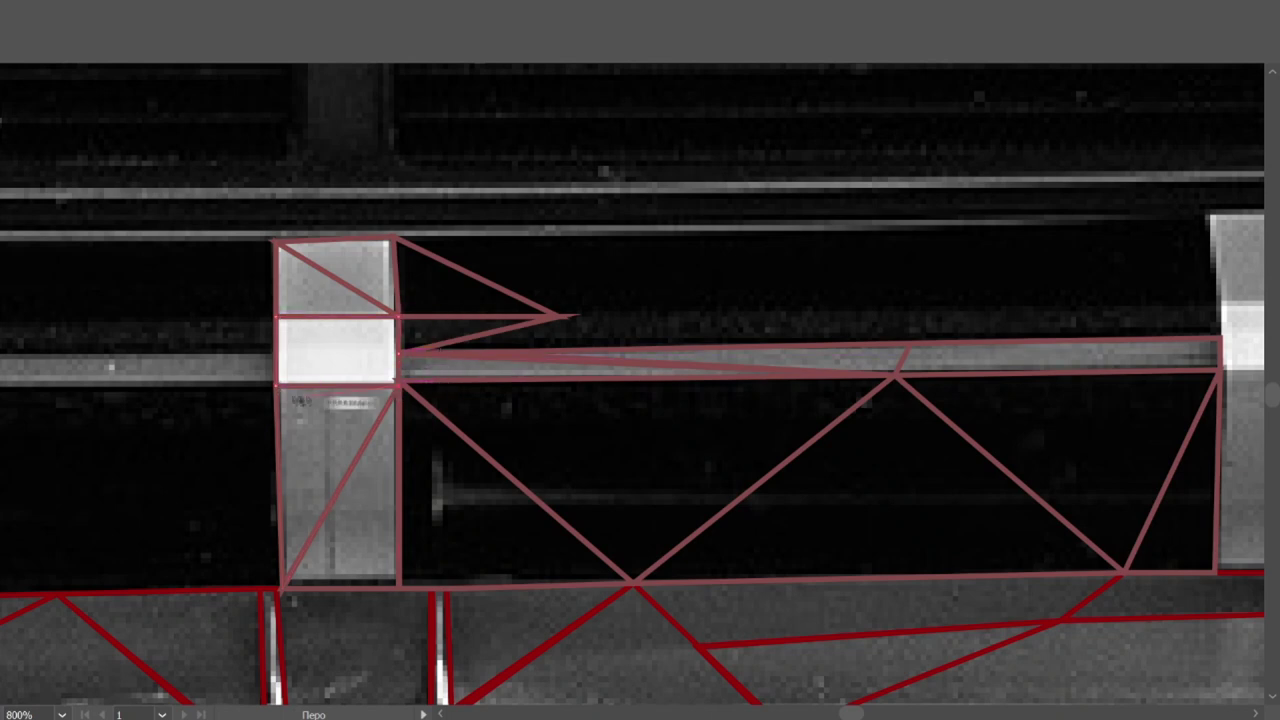
pyautogui.click(710, 349)
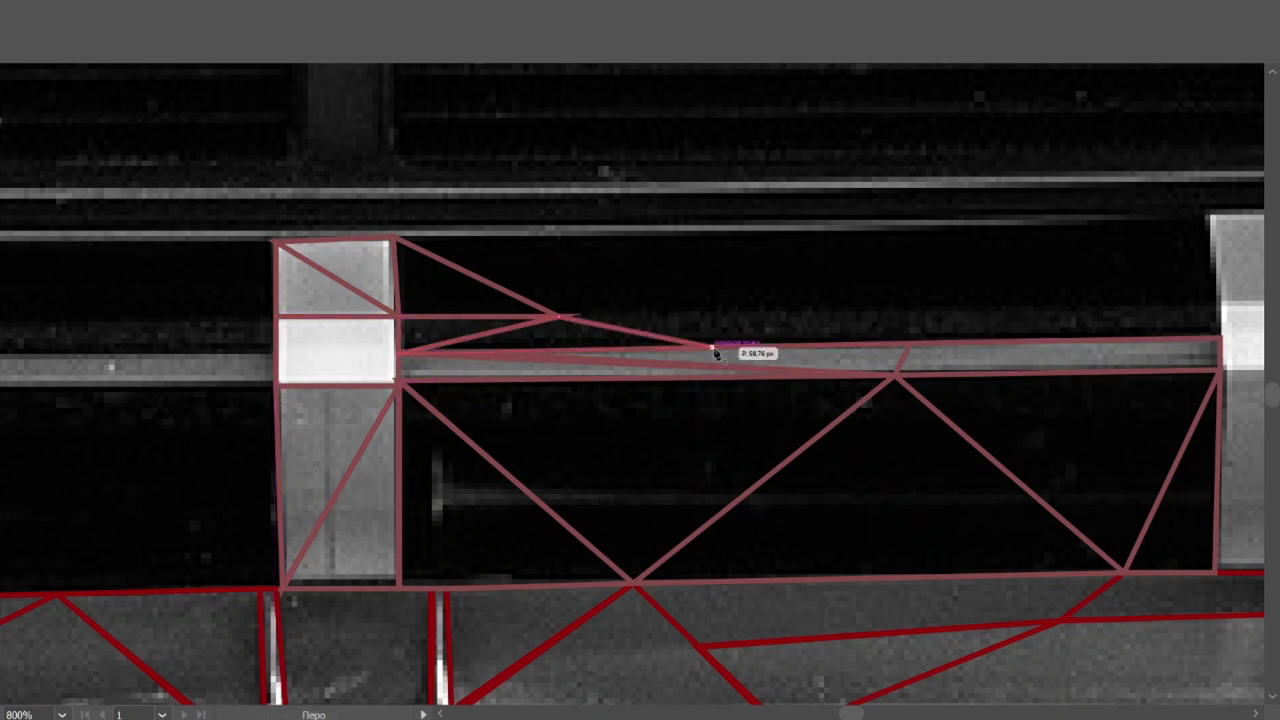
pyautogui.hscroll(3, 717, 354)
pyautogui.click(686, 306)
pyautogui.click(364, 318)
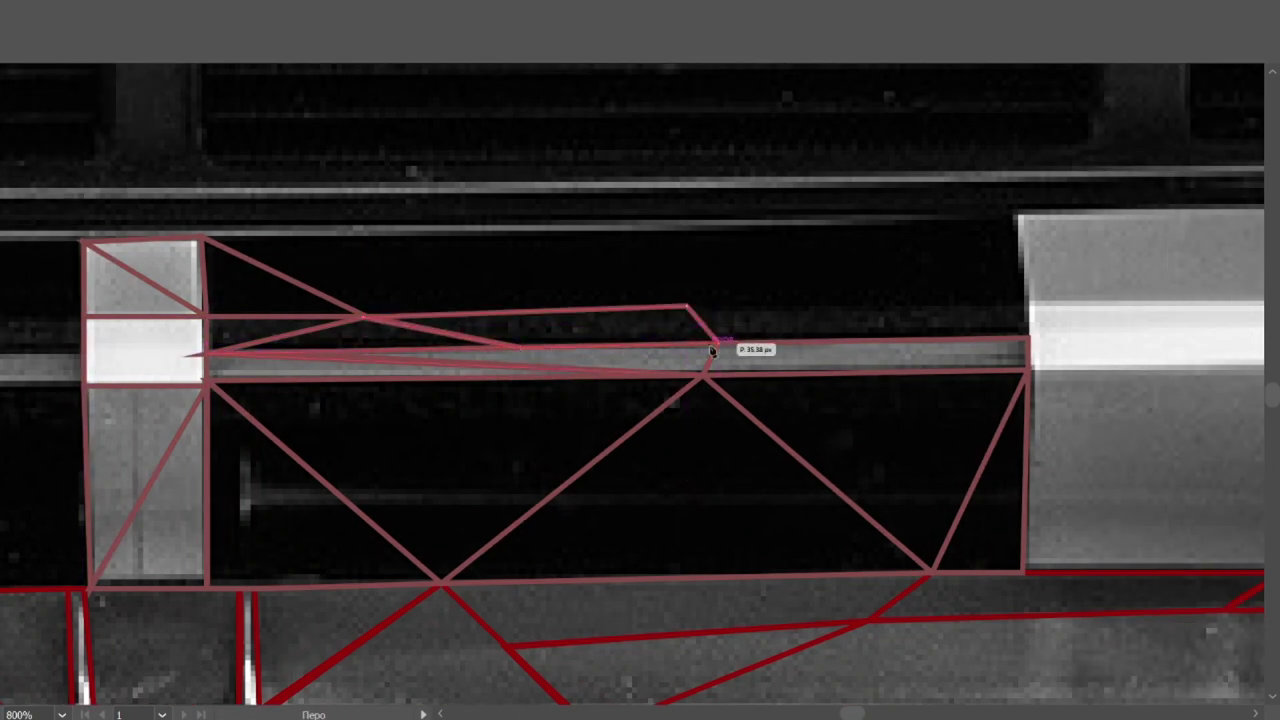
# Step: Trace triangles along the grille opening's top edge to its top-right corner
pyautogui.hscroll(2, 900, 330)
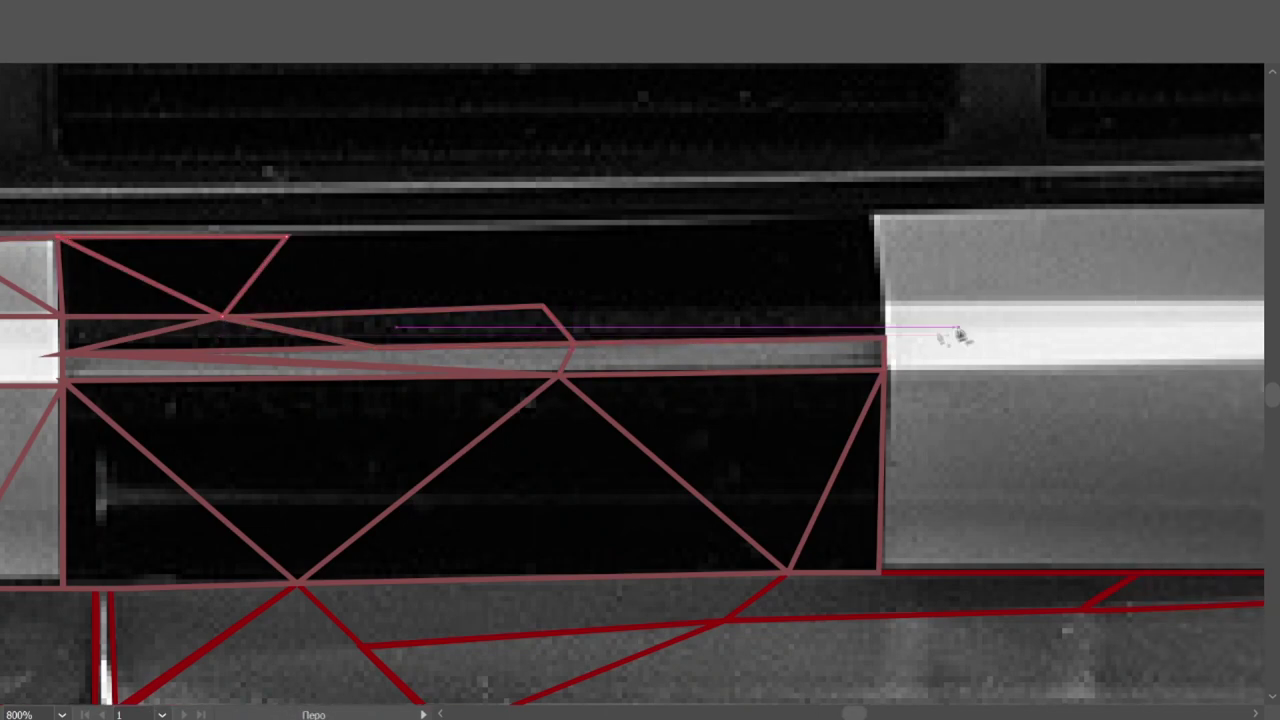
pyautogui.click(880, 306)
pyautogui.scroll(-3, 886, 337)
pyautogui.scroll(3, 600, 400)
pyautogui.click(350, 320)
pyautogui.click(607, 389)
pyautogui.click(938, 305)
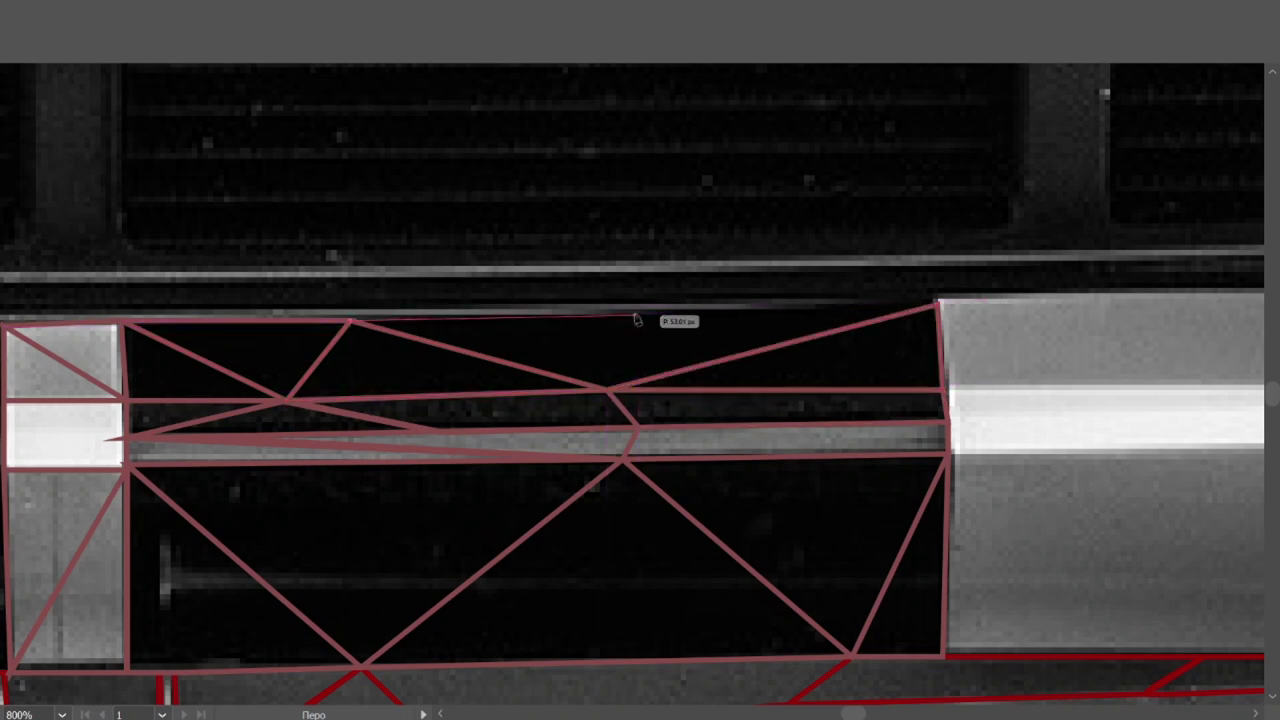
pyautogui.click(350, 320)
# Step: Close a triangle on the bright trim strip from its edge vertices
pyautogui.scroll(-3, 350, 320)
pyautogui.scroll(2, 673, 515)
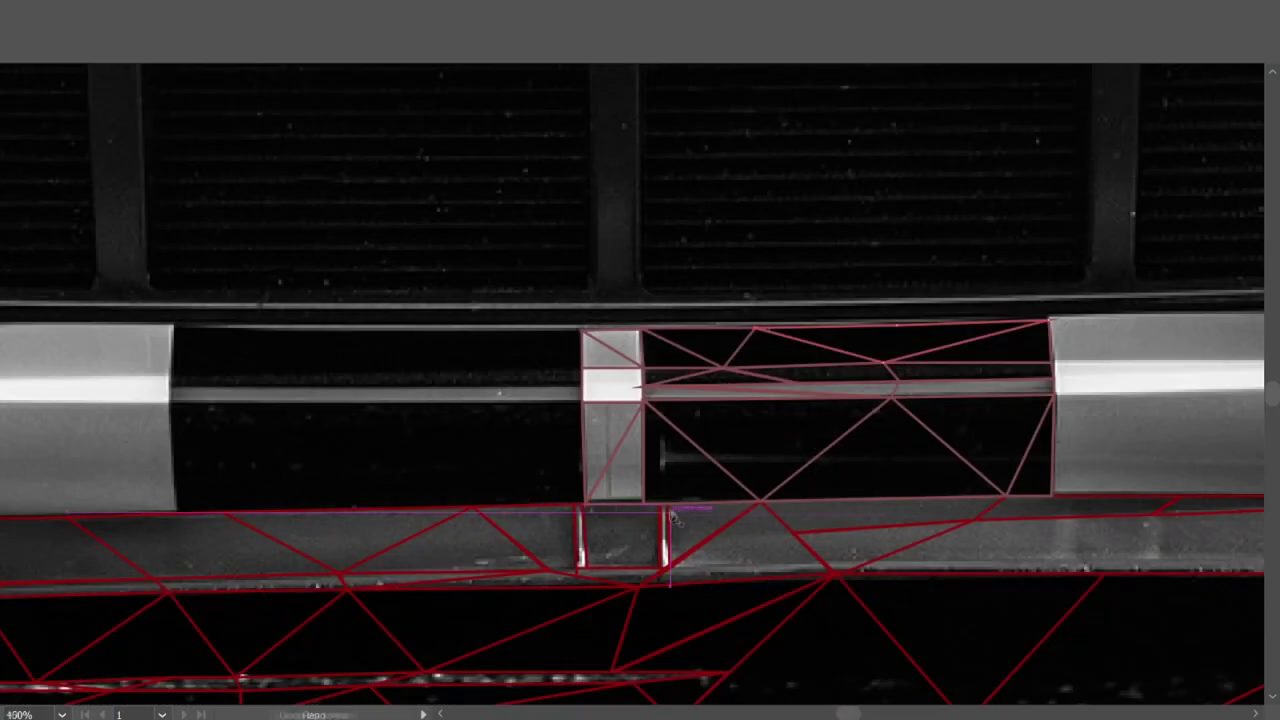
pyautogui.scroll(2, 673, 515)
pyautogui.hscroll(3, 549, 414)
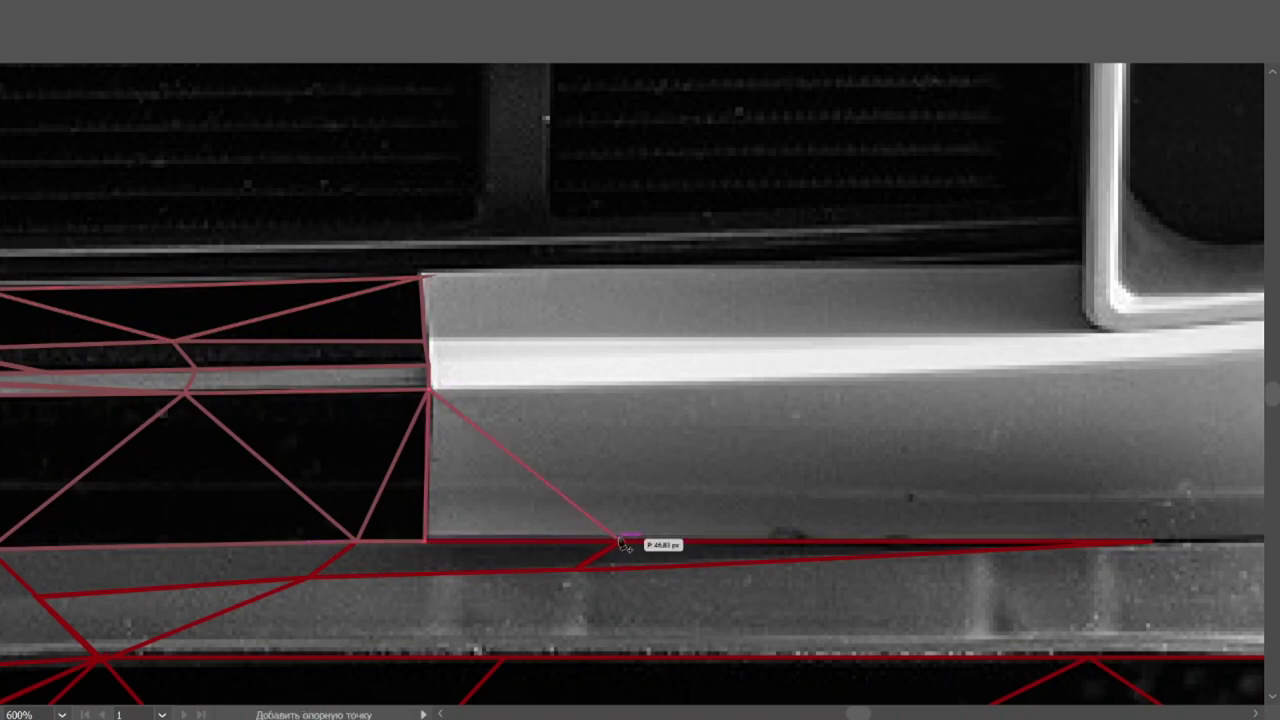
pyautogui.click(710, 342)
pyautogui.scroll(2, 700, 346)
pyautogui.click(594, 474)
pyautogui.click(216, 380)
# Step: Add triangles along the bright strip's bottom edge and up to the top-right corner
pyautogui.click(594, 474)
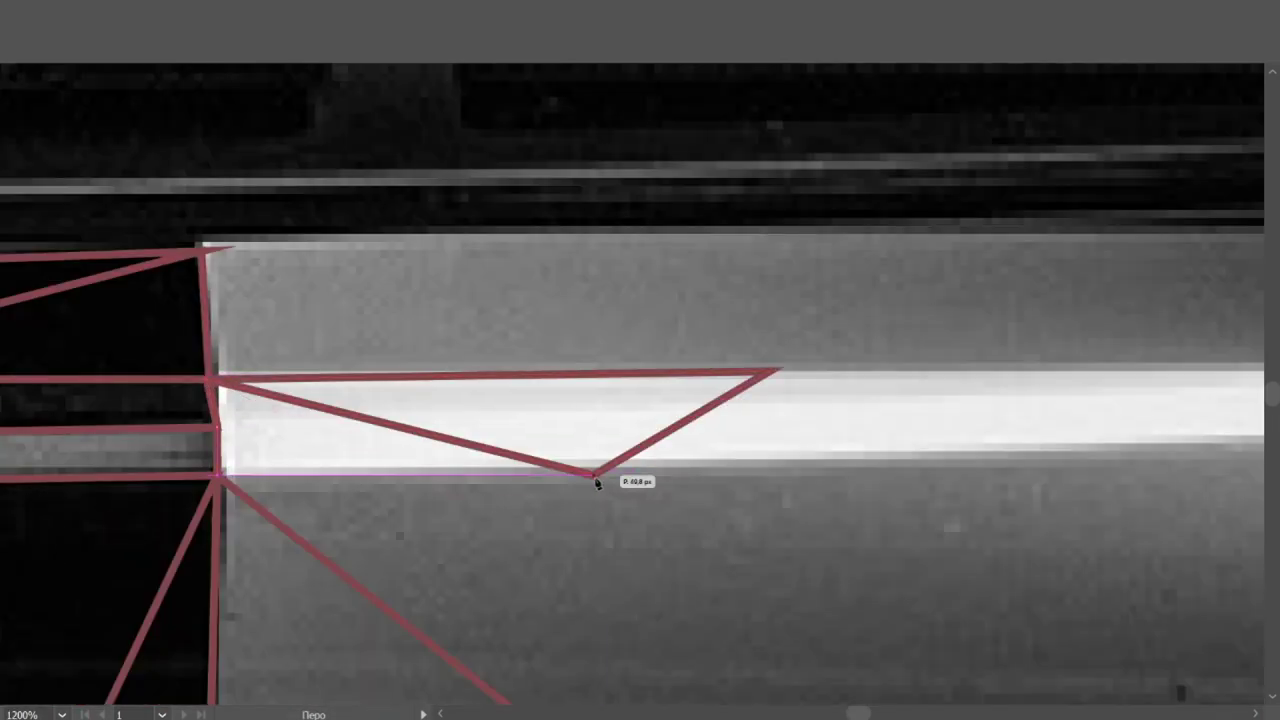
pyautogui.click(216, 475)
pyautogui.click(200, 250)
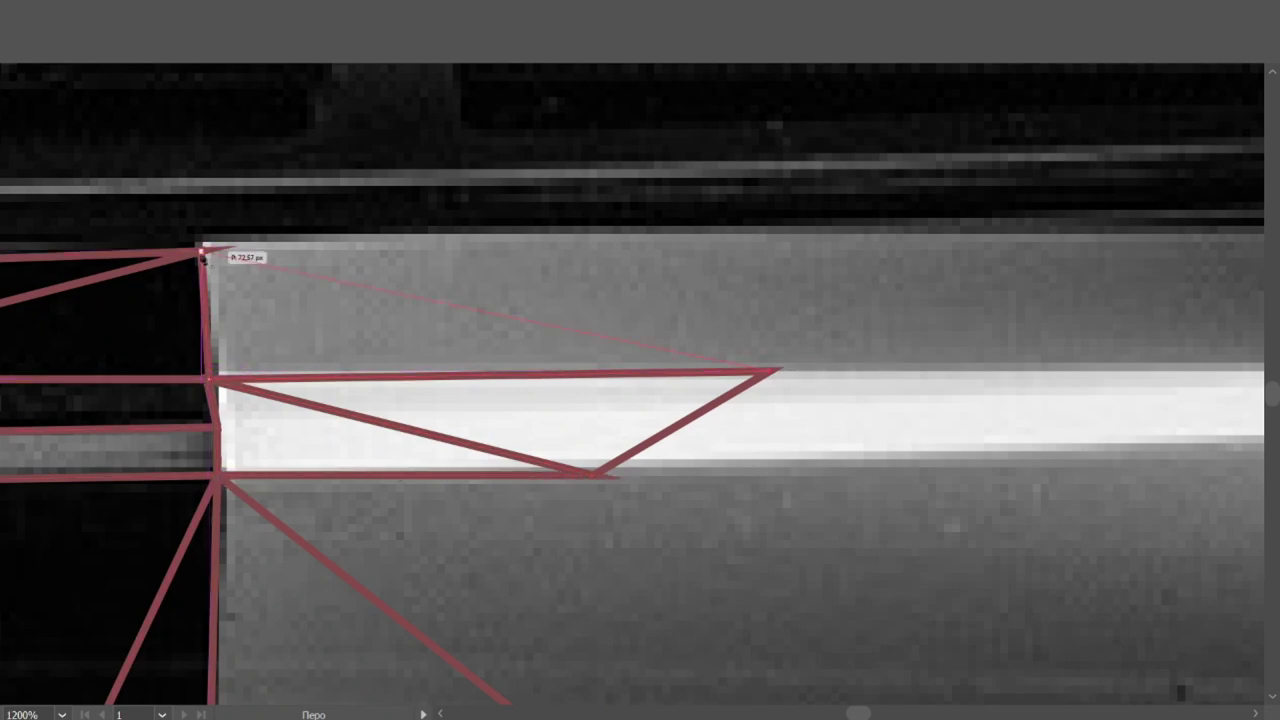
pyautogui.click(771, 371)
pyautogui.click(792, 228)
# Step: Finish the last trim triangle down the right side to the far right point
pyautogui.scroll(-3, 808, 263)
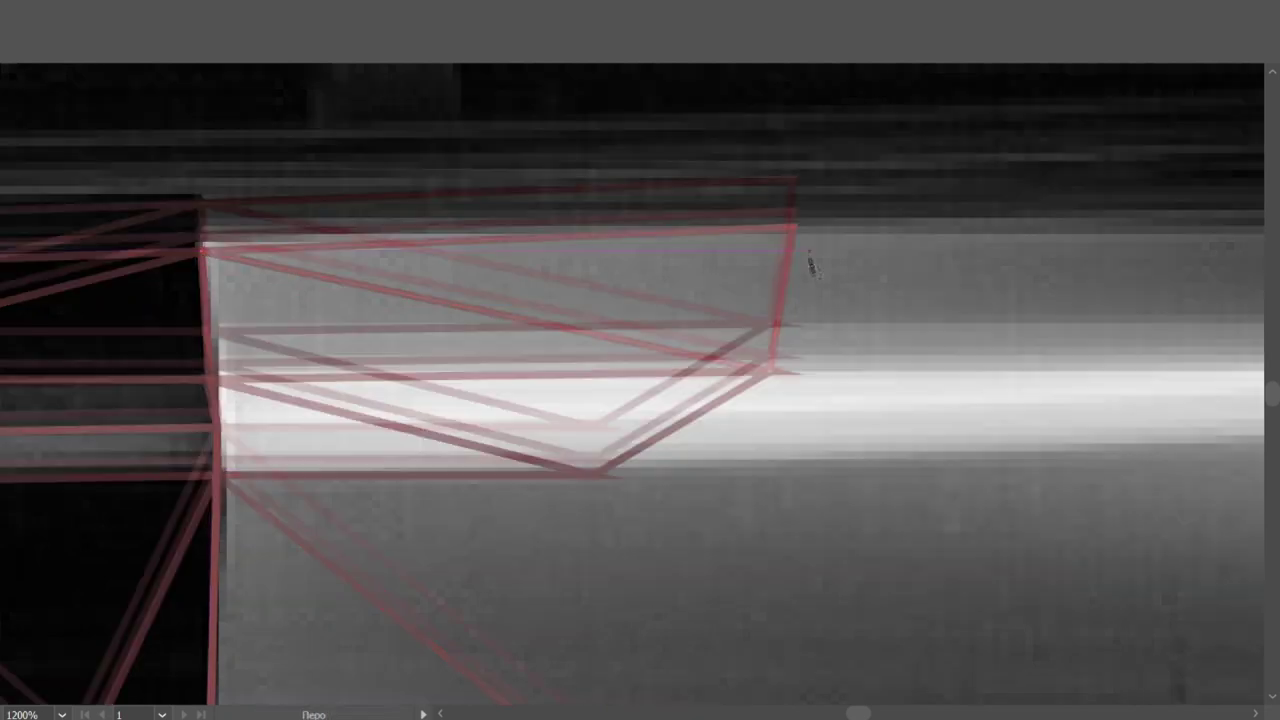
pyautogui.click(600, 650)
pyautogui.click(770, 248)
pyautogui.click(994, 322)
pyautogui.hotkey('ctrl', '-')
pyautogui.hotkey('ctrl', '-')
# Step: Start a triangle beside the left bright block reaching toward the fog lamp
pyautogui.scroll(2, 806, 414)
pyautogui.scroll(3, 628, 403)
pyautogui.press('p')
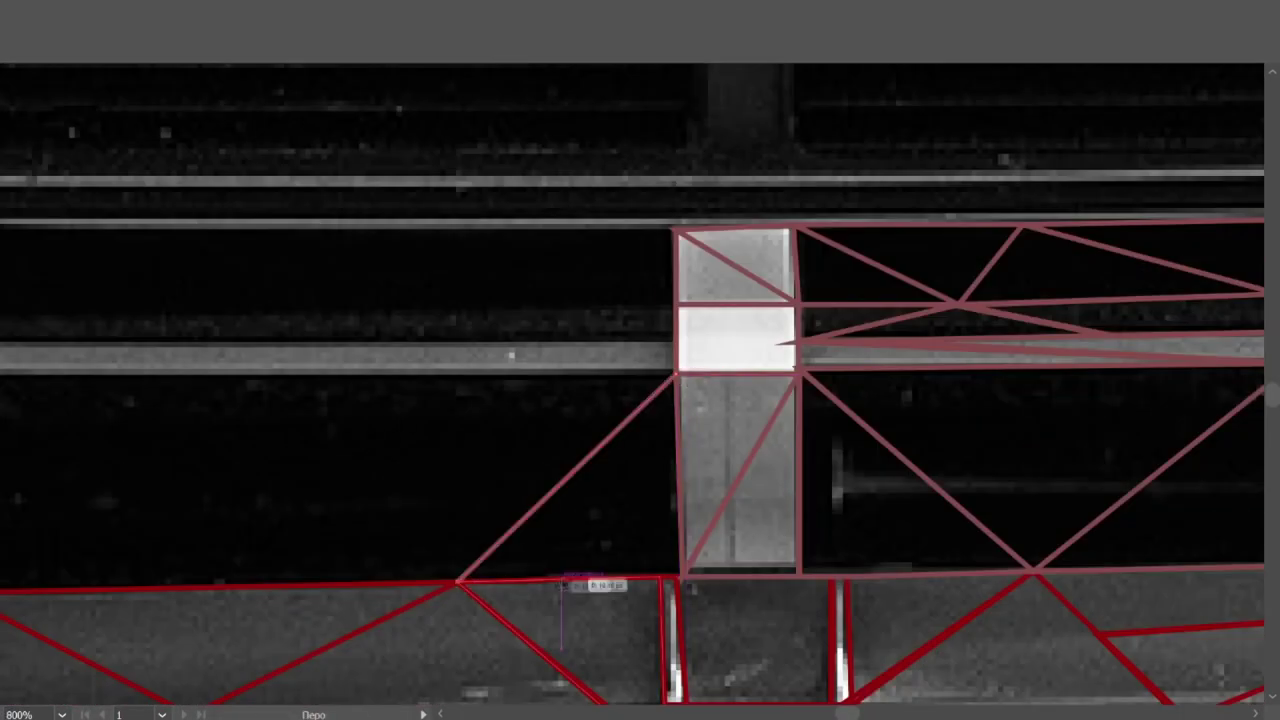
pyautogui.click(414, 343)
pyautogui.scroll(-5, 700, 400)
pyautogui.click(855, 310)
# Step: Close a triangle against the fog lamp housing edge and link it to the mesh on the right
pyautogui.click(787, 437)
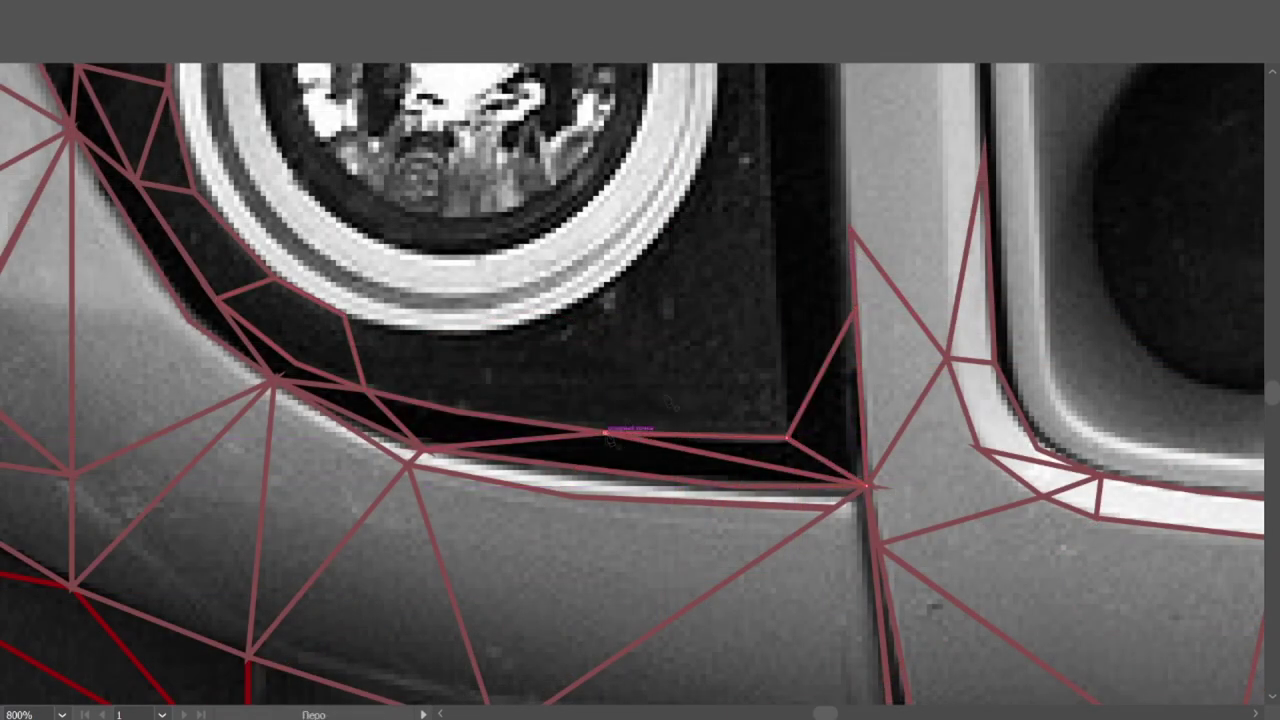
pyautogui.click(775, 202)
pyautogui.click(855, 310)
pyautogui.scroll(3, 857, 309)
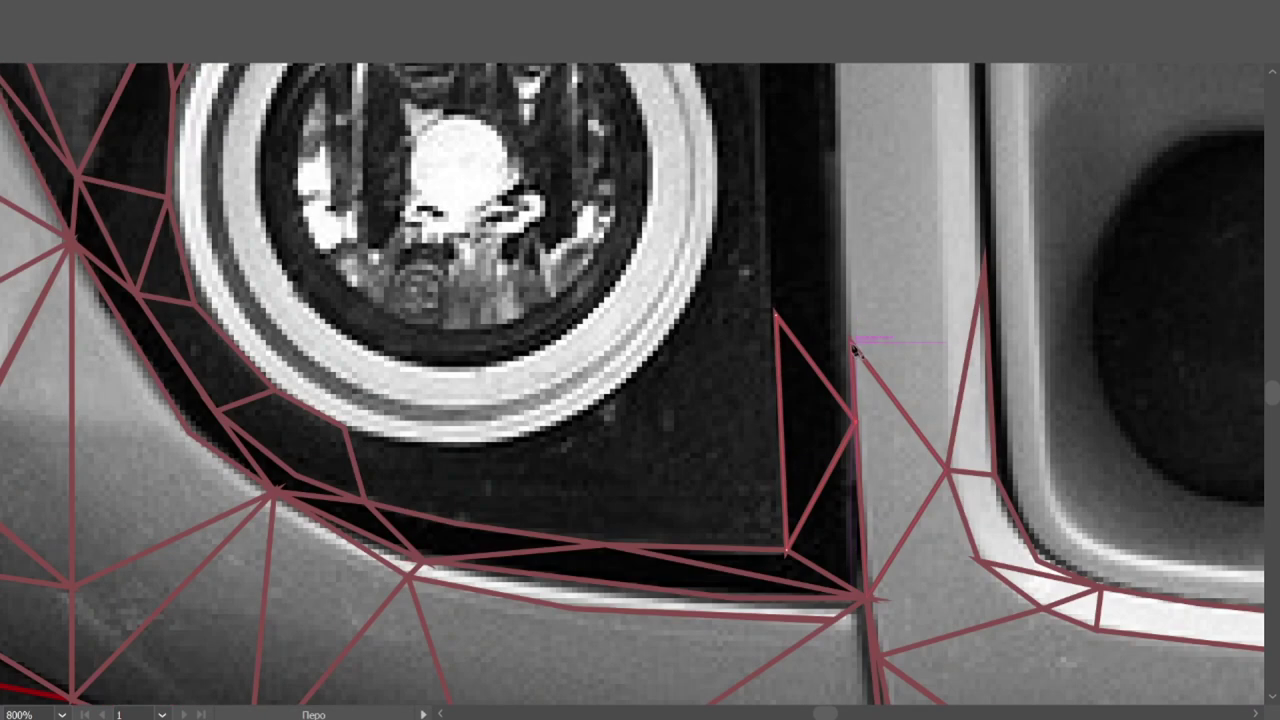
pyautogui.click(835, 90)
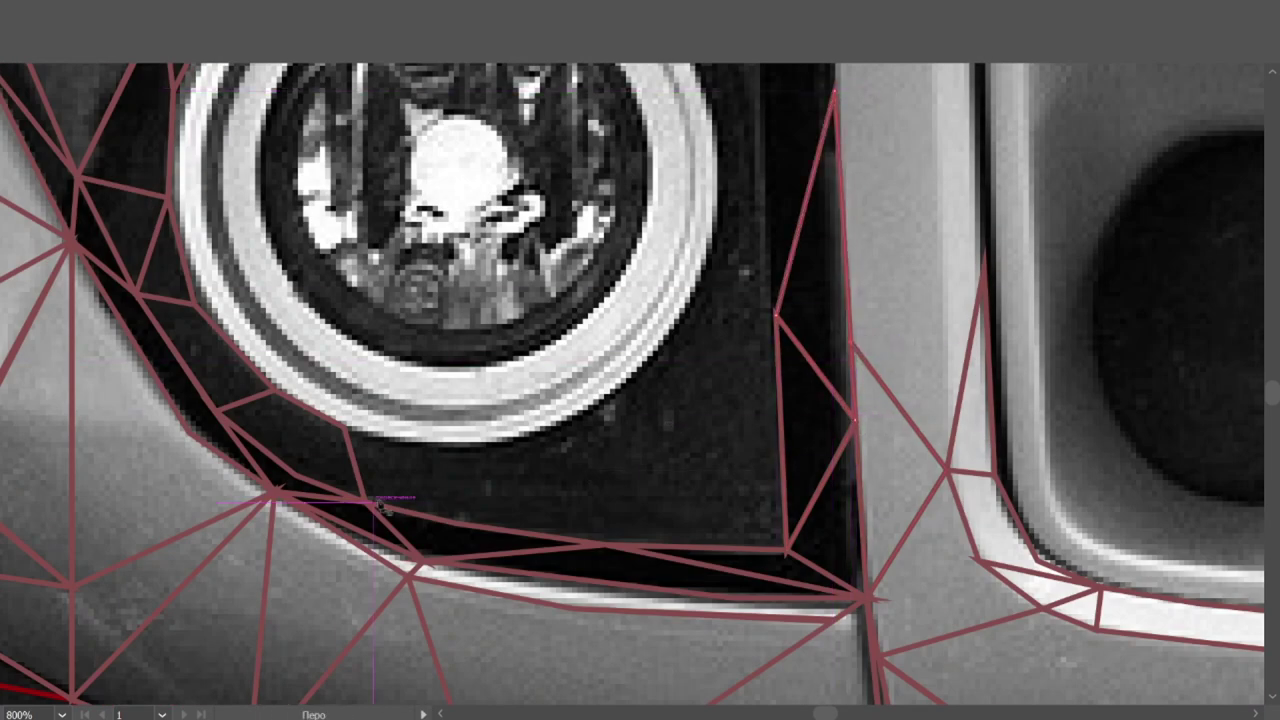
# Step: Draw triangles below and to the right of the fog light ring
pyautogui.click(604, 545)
pyautogui.click(580, 422)
pyautogui.click(498, 440)
pyautogui.click(604, 545)
pyautogui.click(366, 502)
pyautogui.click(625, 385)
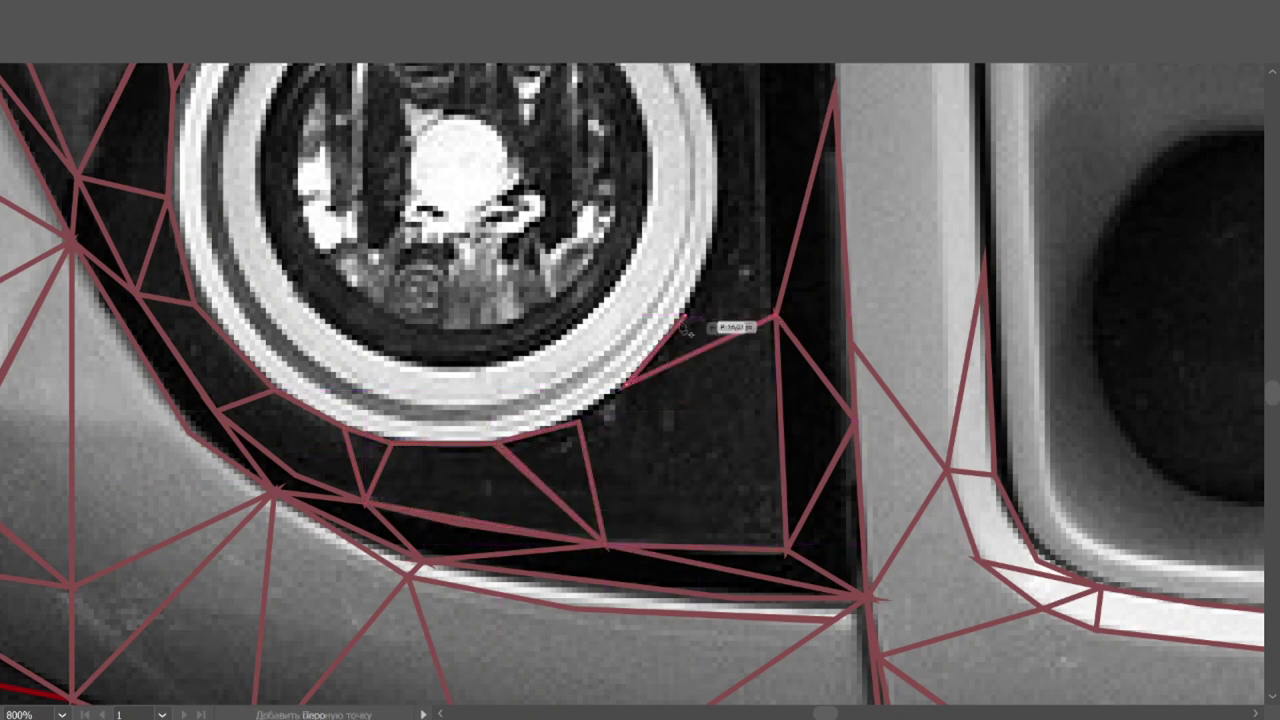
pyautogui.click(786, 550)
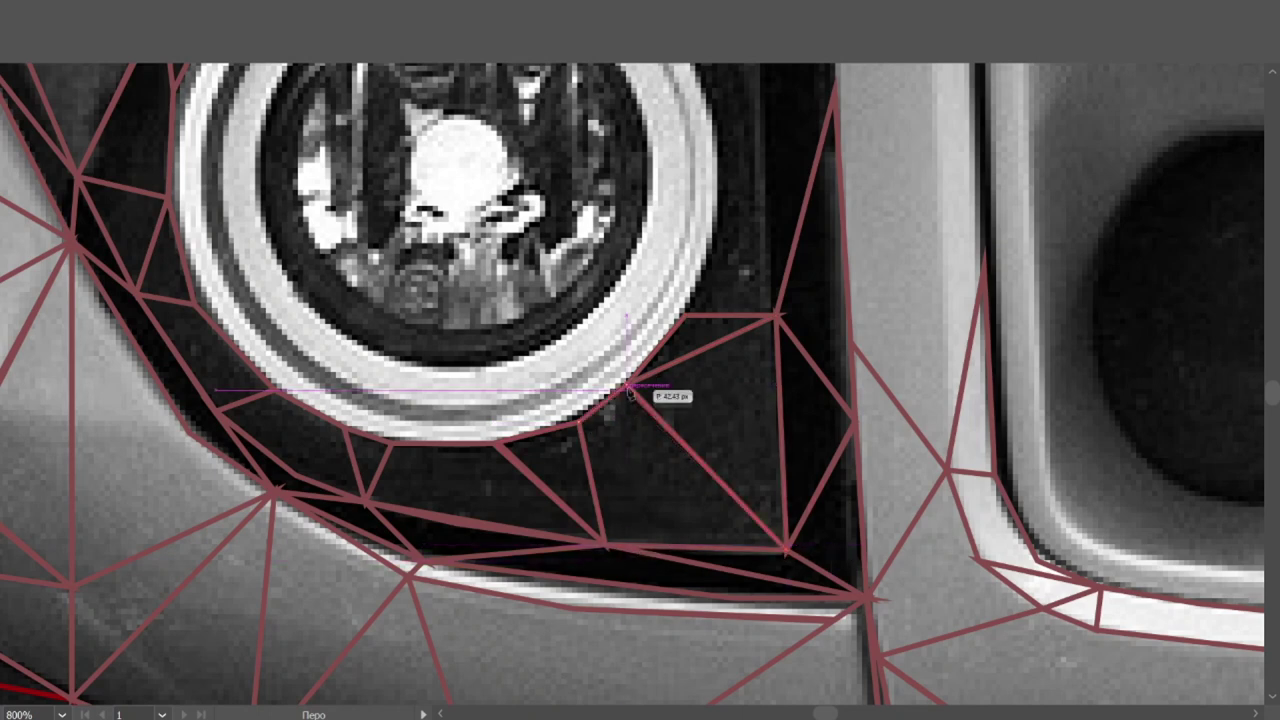
pyautogui.click(625, 385)
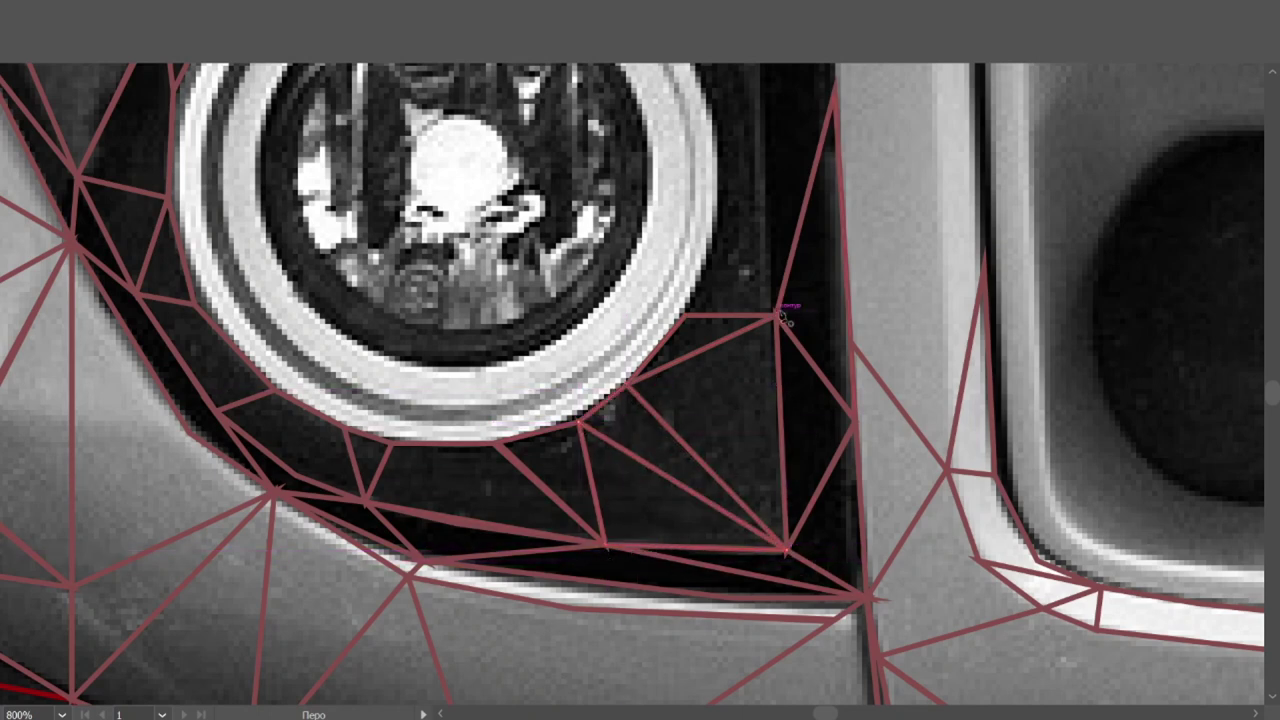
# Step: Add an edge down the housing's right side ending on an existing vertex
pyautogui.scroll(3, 783, 322)
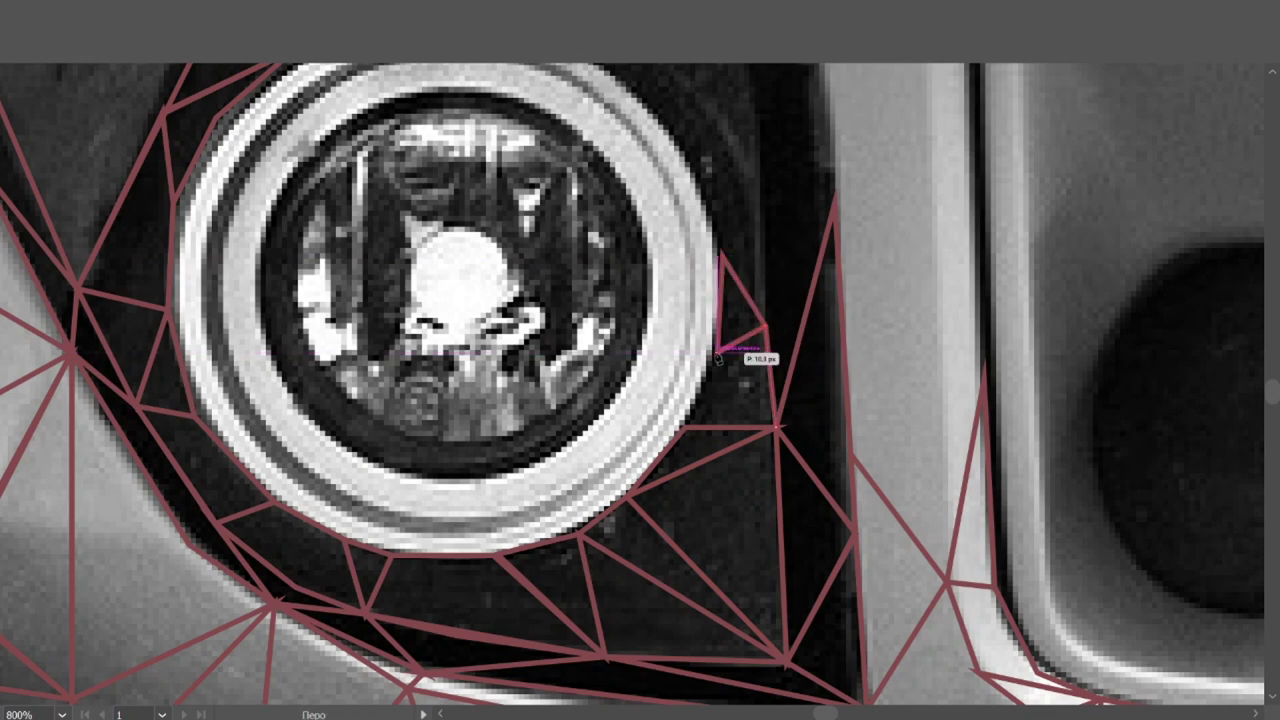
pyautogui.scroll(3, 773, 428)
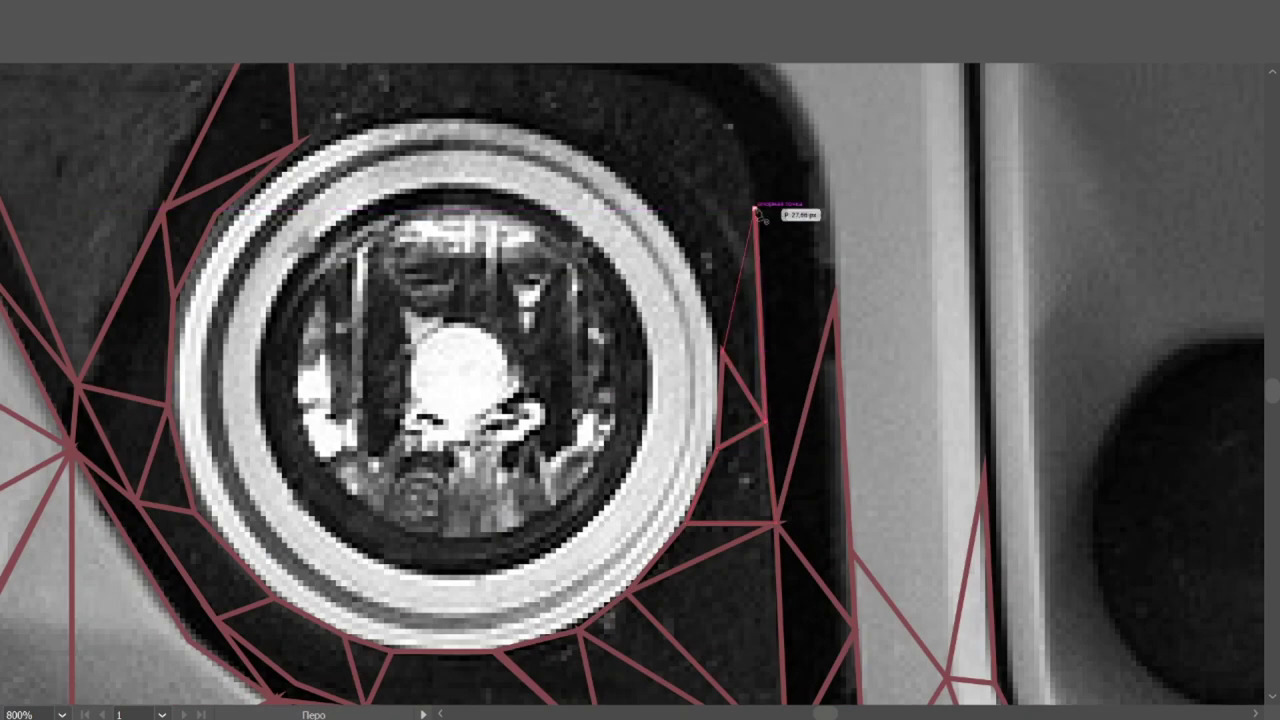
pyautogui.click(638, 192)
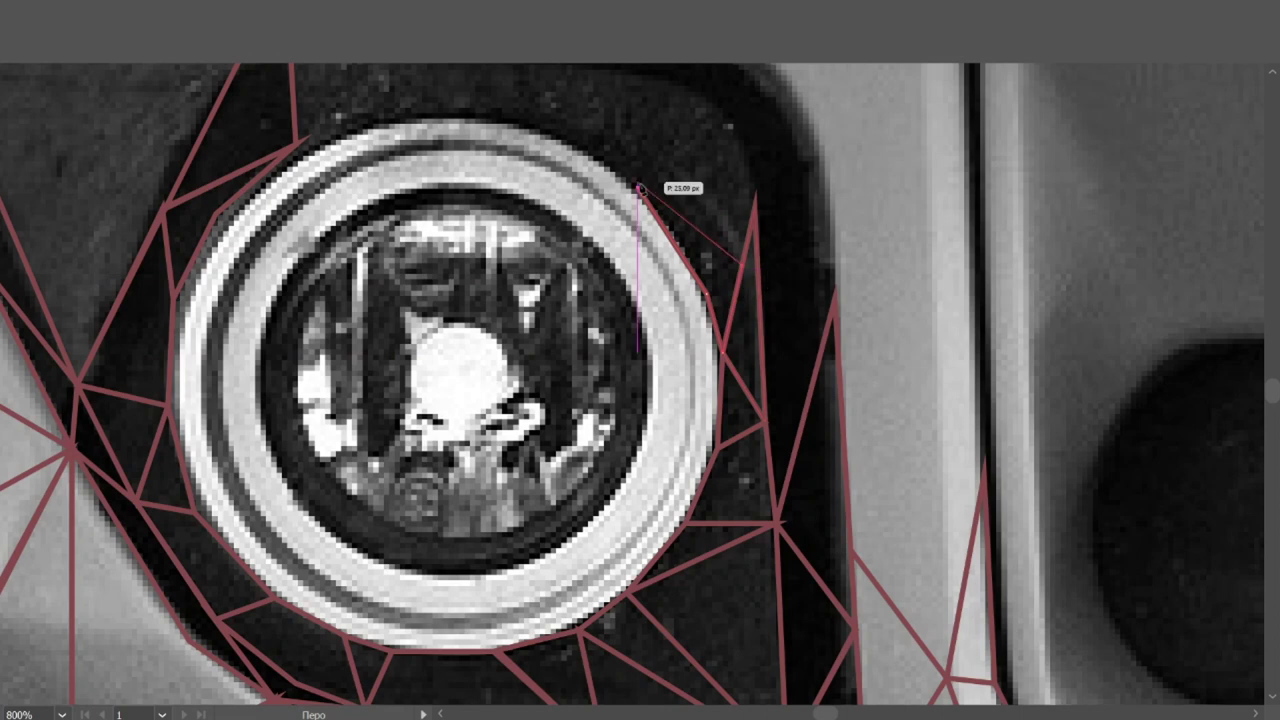
pyautogui.scroll(3, 838, 305)
pyautogui.click(757, 290)
pyautogui.scroll(3, 850, 380)
# Step: Draw small triangles at the housing's upper-right corner and along its right edge
pyautogui.click(674, 257)
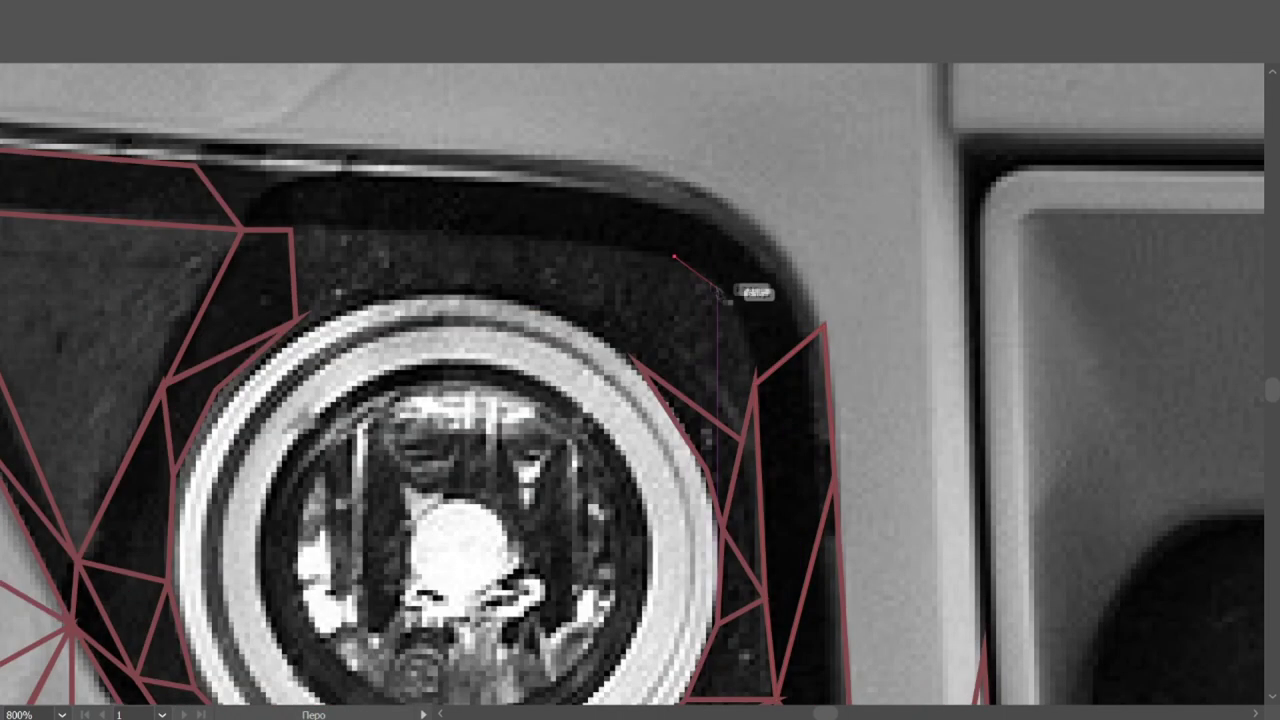
pyautogui.click(745, 246)
pyautogui.click(729, 293)
pyautogui.click(674, 257)
pyautogui.click(745, 246)
pyautogui.click(758, 382)
pyautogui.click(822, 326)
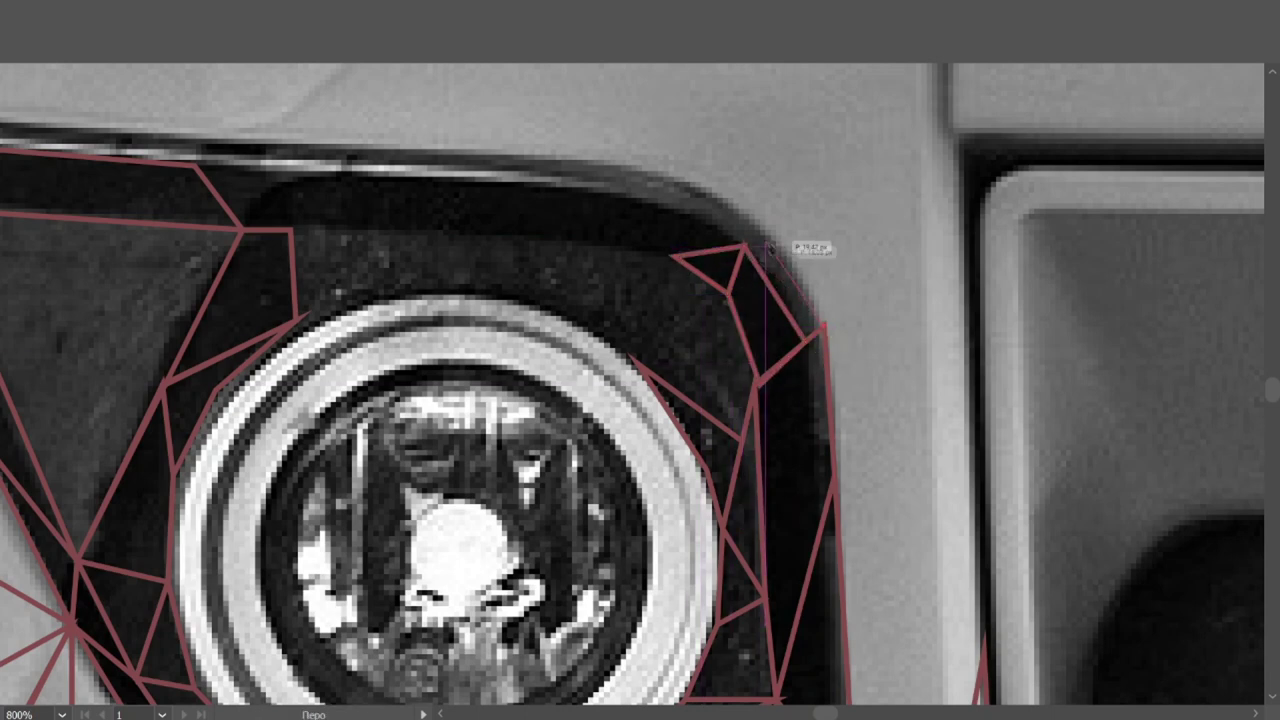
# Step: Extend an edge down from the upper vertex of the housing
pyautogui.scroll(3, 826, 336)
pyautogui.click(674, 338)
pyautogui.click(636, 440)
pyautogui.scroll(3, 758, 462)
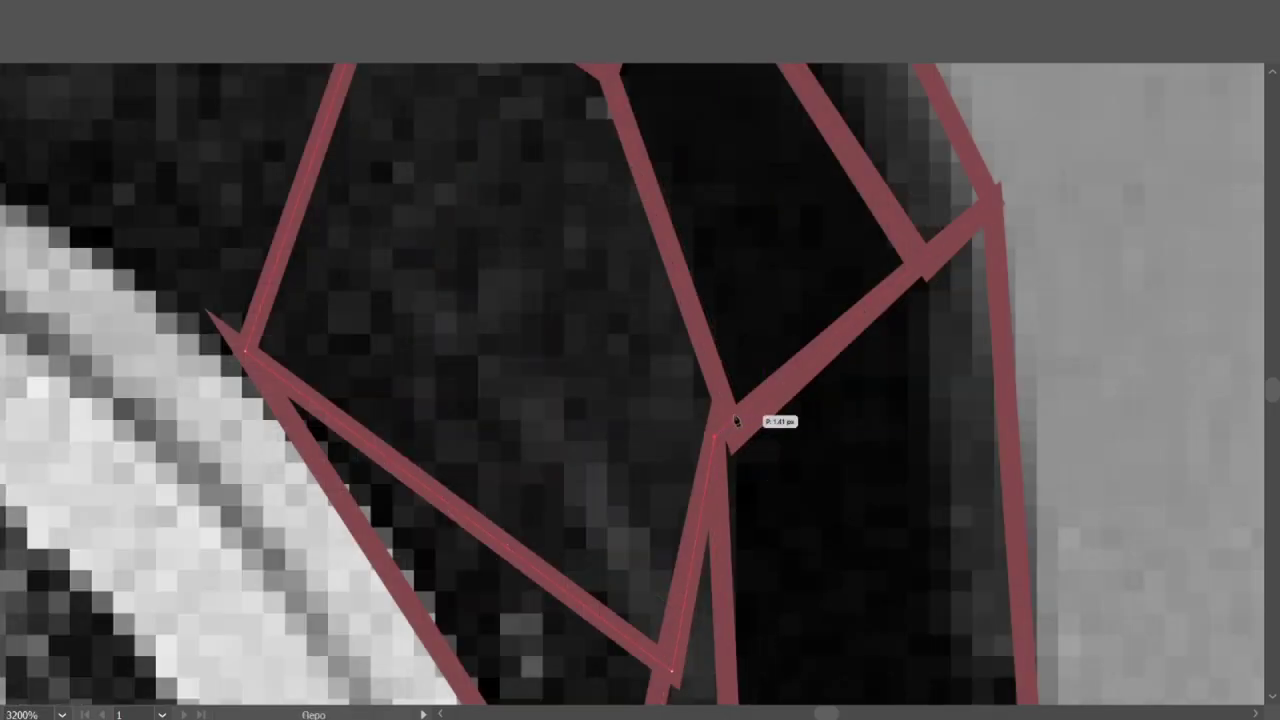
pyautogui.scroll(-2, 614, 186)
pyautogui.press('p')
pyautogui.moveTo(445, 288); pyautogui.dragTo(761, 400)
# Step: Draw triangles against the fog light rim and in the housing's upper corner
pyautogui.click(420, 322)
pyautogui.click(663, 443)
pyautogui.click(423, 320)
pyautogui.scroll(2, 645, 330)
pyautogui.click(733, 330)
pyautogui.click(414, 414)
pyautogui.click(243, 277)
pyautogui.scroll(2, 717, 305)
pyautogui.click(871, 370)
# Step: Add a triangle at the rounded top-right corner and a long triangle across the housing top
pyautogui.click(753, 298)
pyautogui.click(733, 395)
pyautogui.click(871, 370)
pyautogui.click(455, 243)
pyautogui.click(733, 395)
pyautogui.click(240, 340)
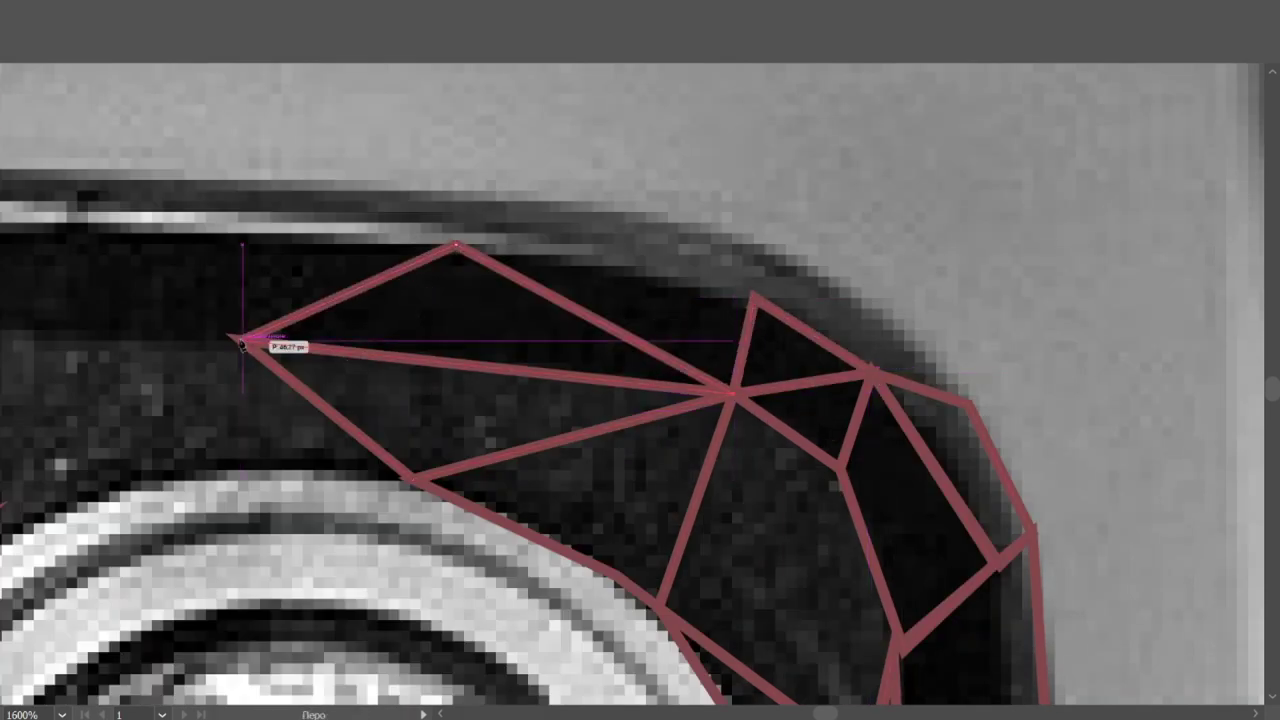
# Step: Trace the outer rim of the housing corner and edges along its top rim
pyautogui.click(455, 243)
pyautogui.click(766, 244)
pyautogui.click(915, 328)
pyautogui.click(968, 405)
pyautogui.click(753, 298)
pyautogui.click(560, 207)
pyautogui.click(766, 244)
# Step: Add edges from the upper vertices connecting to the housing's top vertex
pyautogui.hotkey('ctrl', '-')
pyautogui.hotkey('ctrl', '-')
pyautogui.hotkey('ctrl', '-')
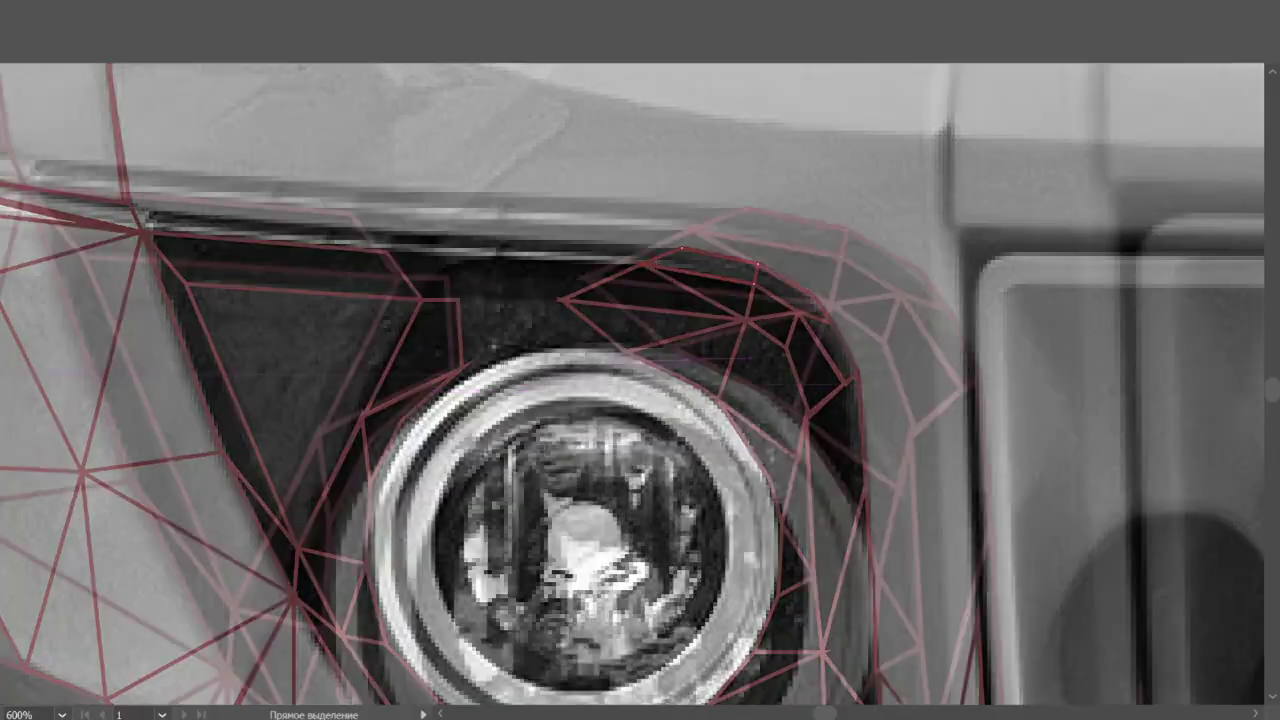
pyautogui.hotkey('ctrl', '+')
pyautogui.hotkey('ctrl', '+')
pyautogui.hotkey('ctrl', '+')
pyautogui.press('p')
pyautogui.click(375, 385)
pyautogui.click(608, 322)
pyautogui.click(368, 207)
pyautogui.click(608, 322)
pyautogui.click(815, 343)
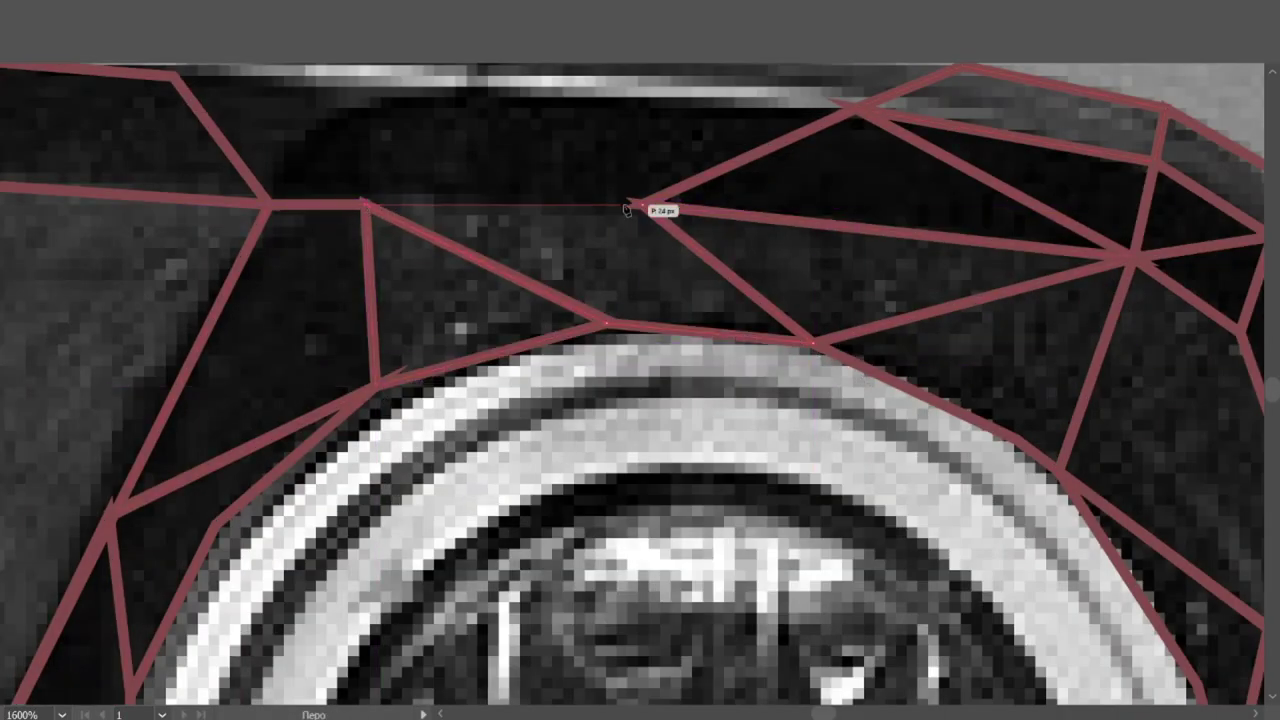
pyautogui.click(638, 207)
# Step: Extend the top edge and run edges down to the ring's upper left
pyautogui.scroll(2, 268, 200)
pyautogui.click(548, 198)
pyautogui.click(366, 318)
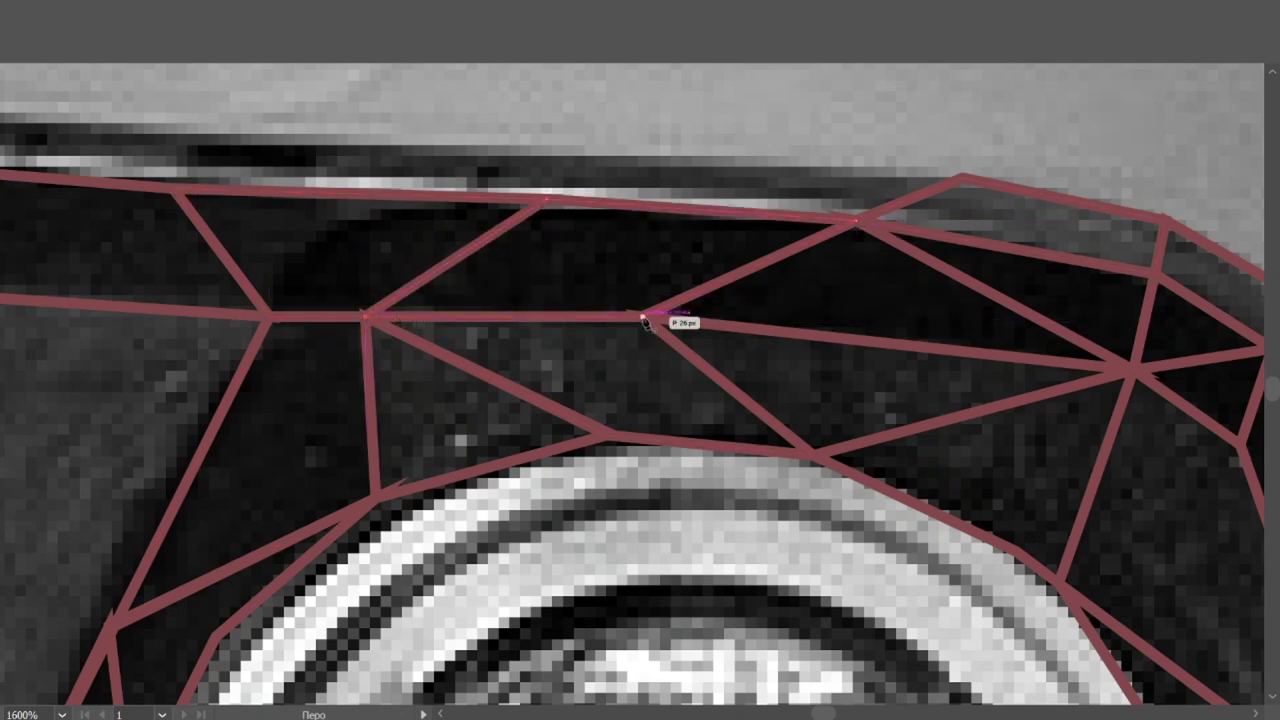
pyautogui.scroll(-3, 651, 320)
pyautogui.scroll(3, 408, 358)
pyautogui.click(370, 360)
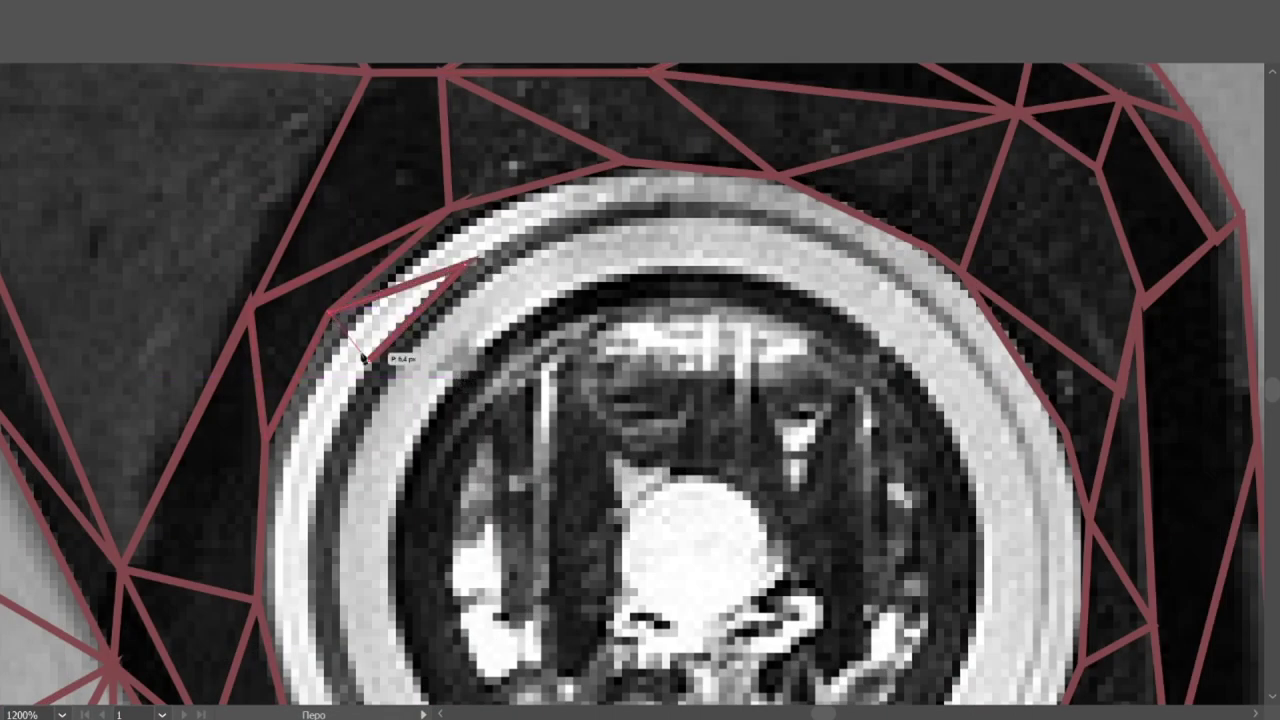
# Step: Add a short vertical edge above the ring and an edge along its top
pyautogui.scroll(1, 460, 300)
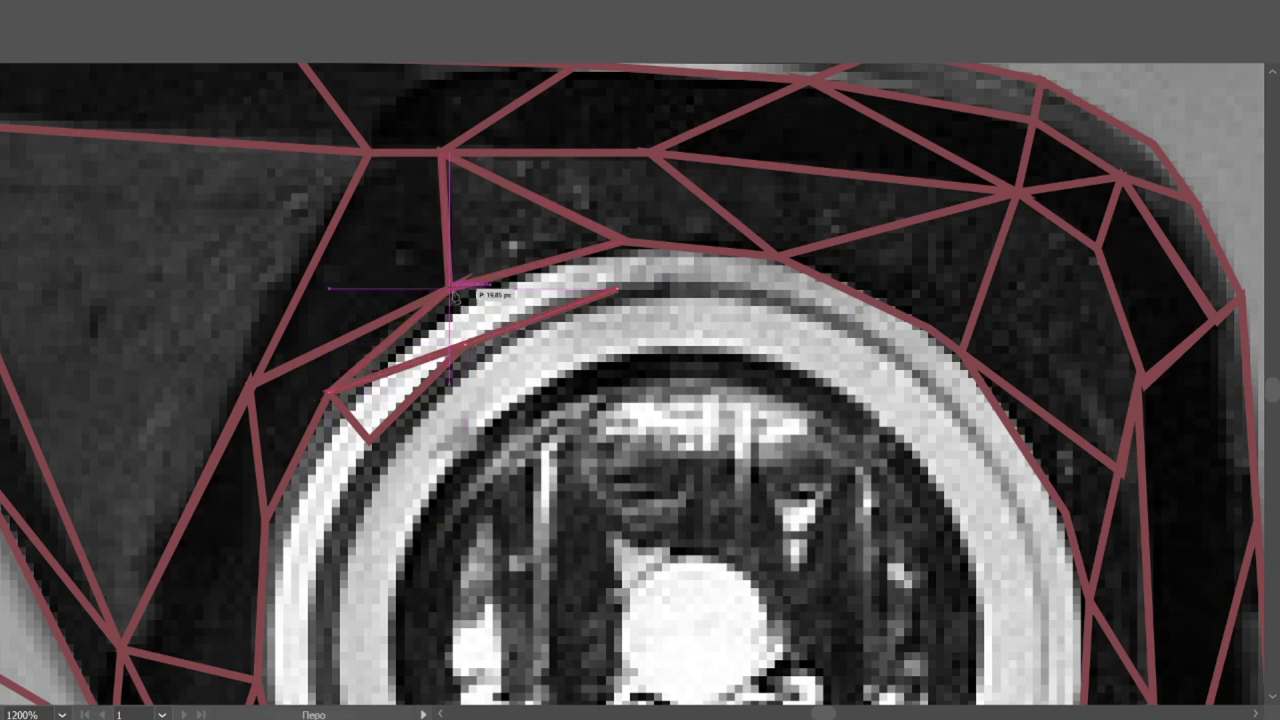
pyautogui.click(625, 244)
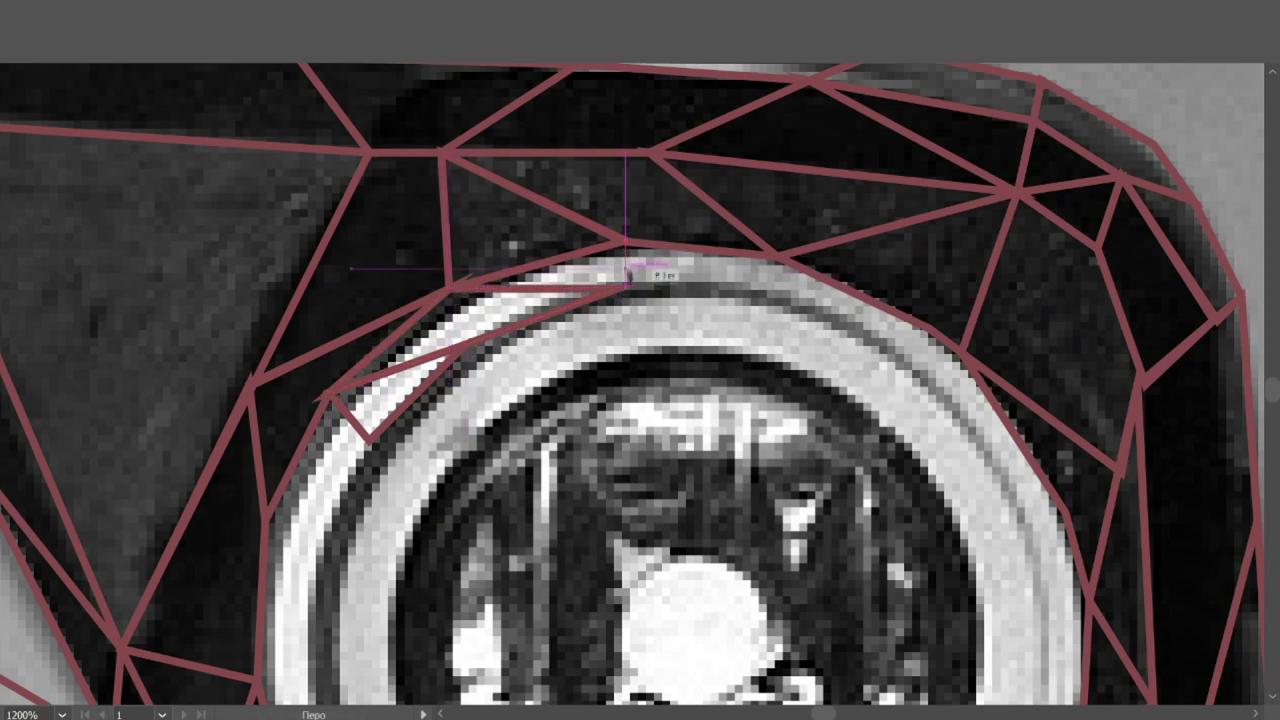
pyautogui.click(787, 297)
pyautogui.click(467, 349)
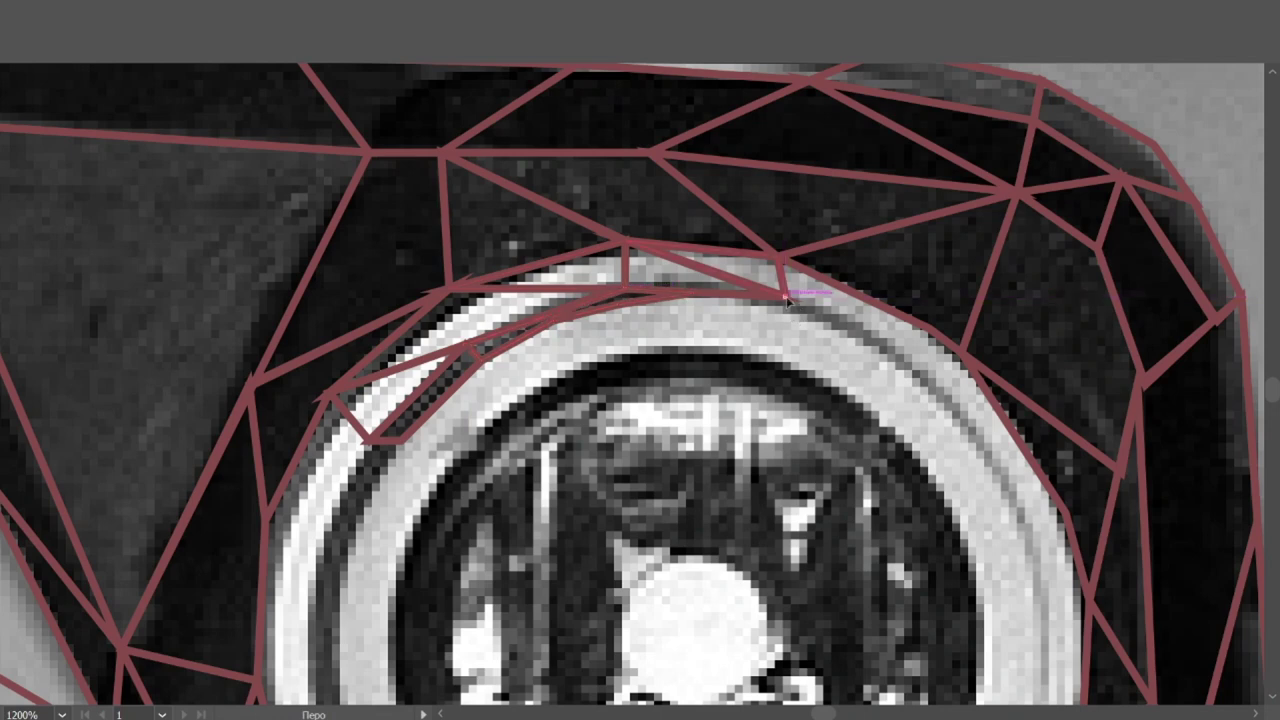
pyautogui.hscroll(2, 683, 270)
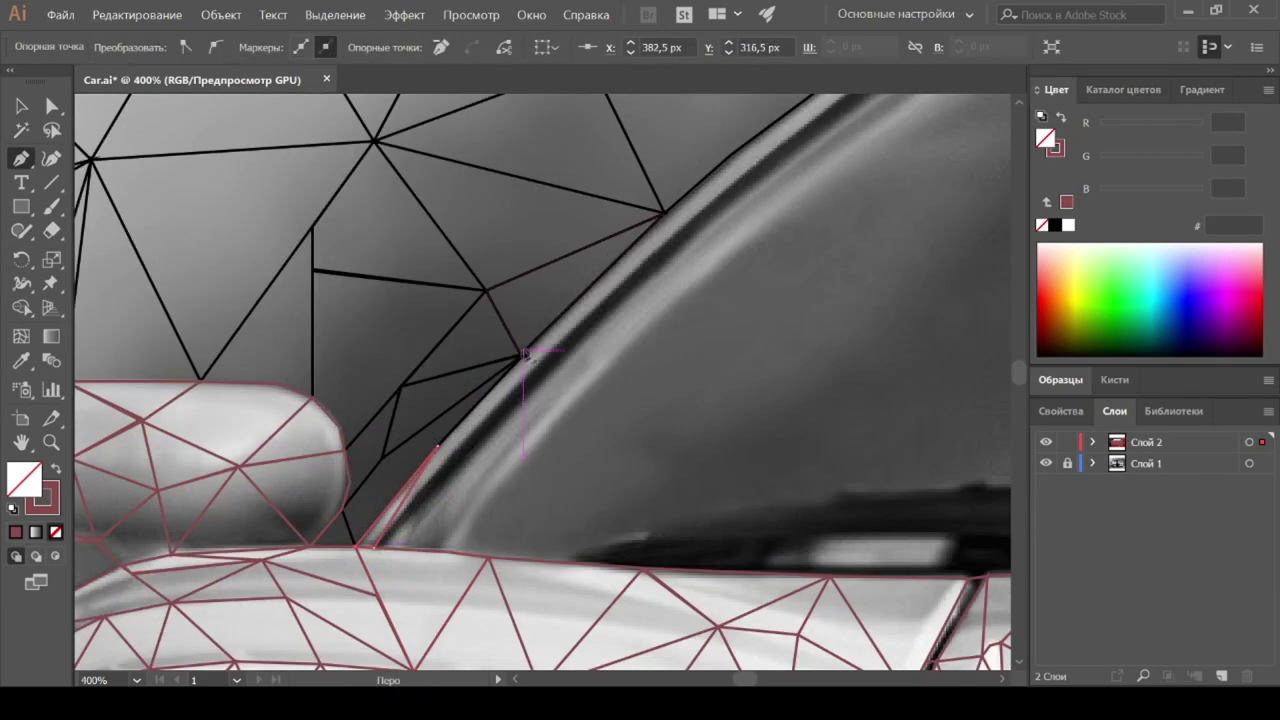
# Step: Zoom in and trace the first red outline edges up the A-pillar trim
pyautogui.click(590, 318)
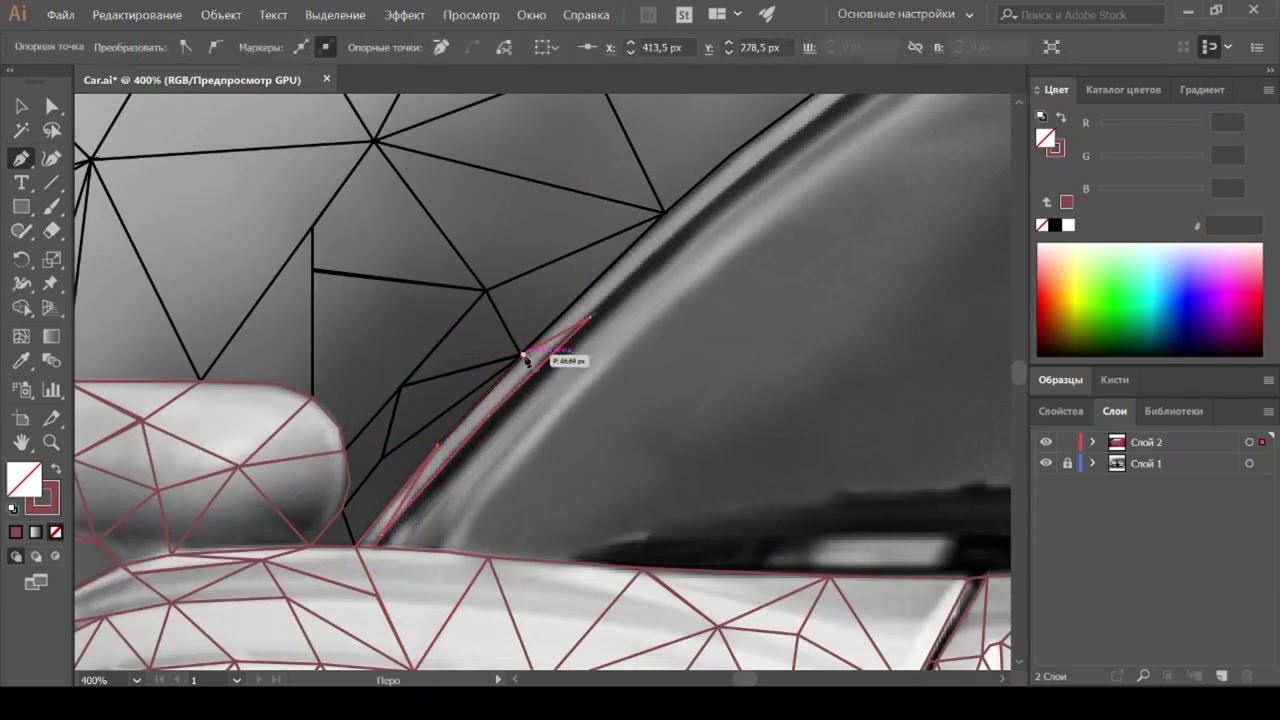
pyautogui.hotkey('ctrl', '+')
pyautogui.click(443, 447)
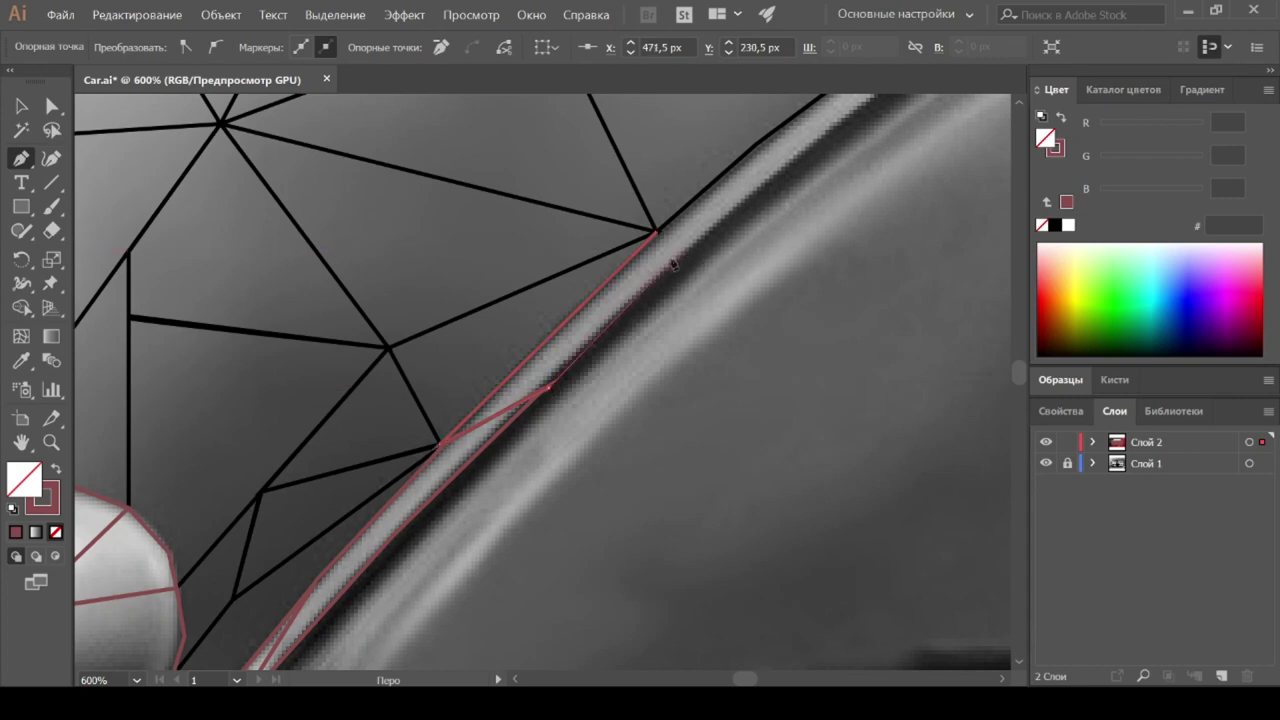
pyautogui.moveTo(673, 263); pyautogui.dragTo(545, 428)
pyautogui.click(770, 200)
pyautogui.click(528, 463)
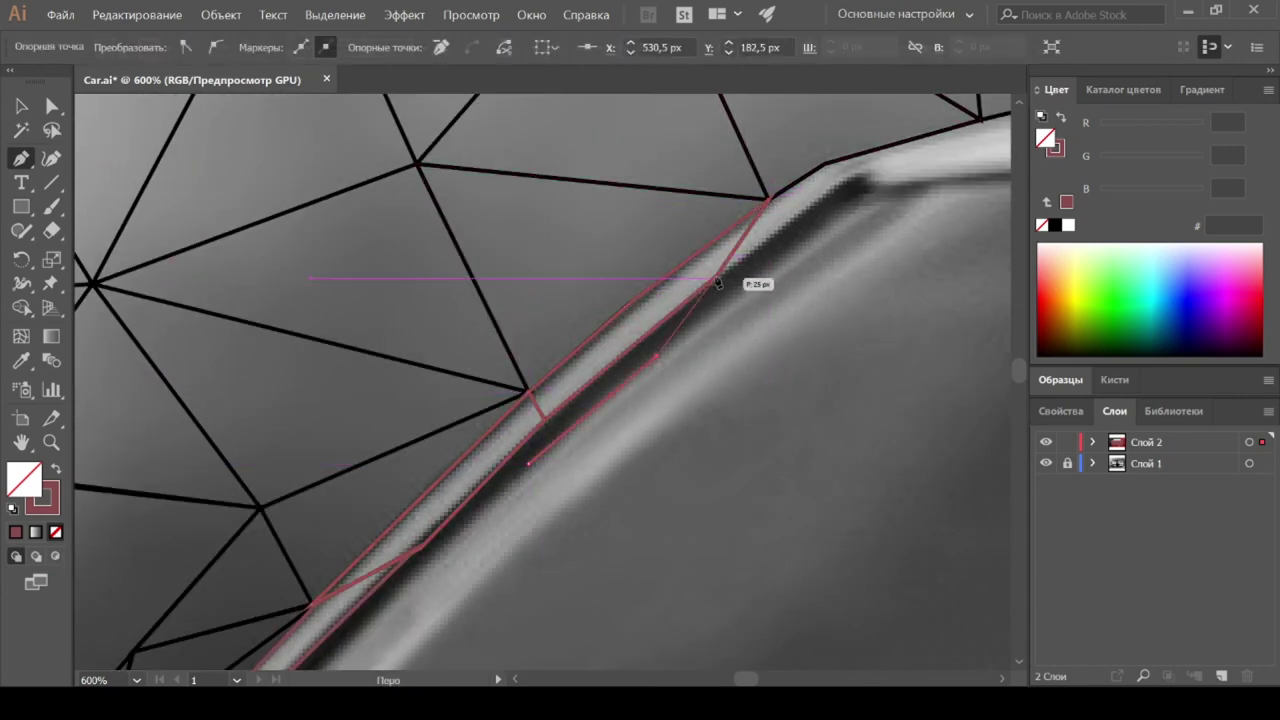
# Step: Add more anchors following the pillar strip further upward
pyautogui.moveTo(543, 414); pyautogui.dragTo(658, 288)
pyautogui.click(537, 421)
pyautogui.moveTo(537, 423); pyautogui.dragTo(637, 301)
pyautogui.click(415, 538)
pyautogui.click(516, 398)
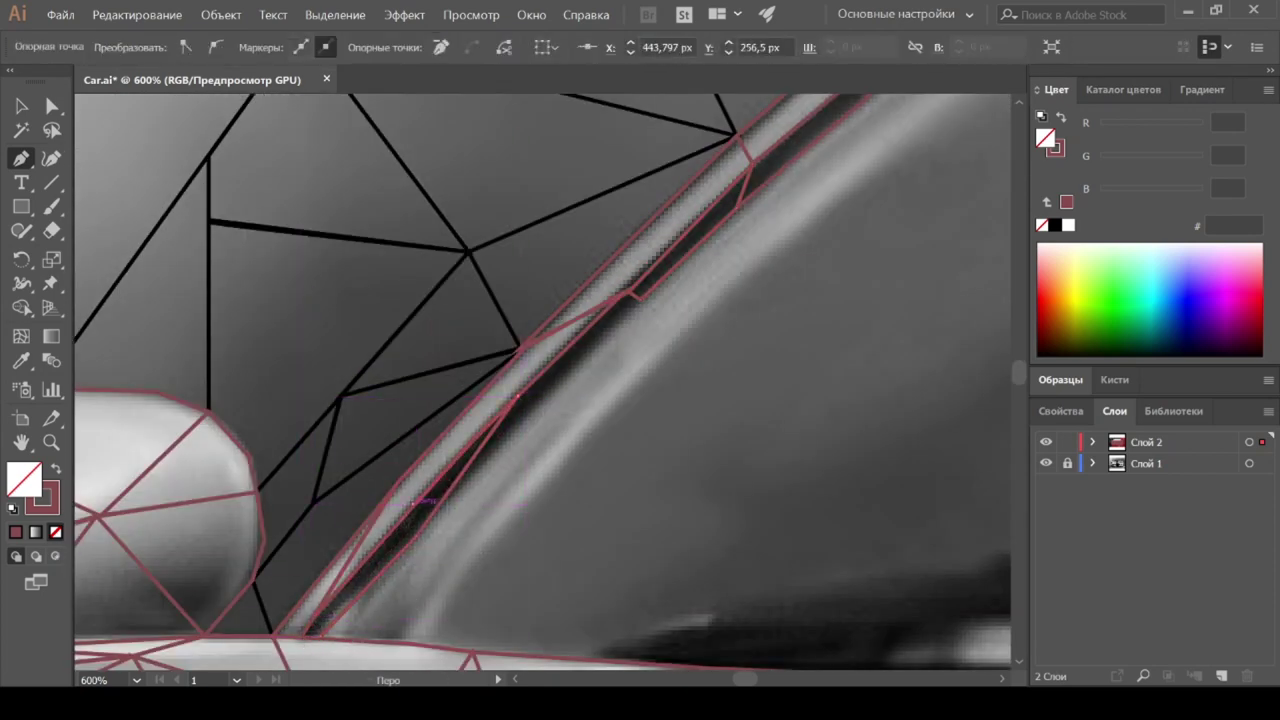
pyautogui.click(632, 297)
# Step: Fix a segment at the pillar's base and draw triangles along the lower pillar
pyautogui.hscroll(-2, 628, 296)
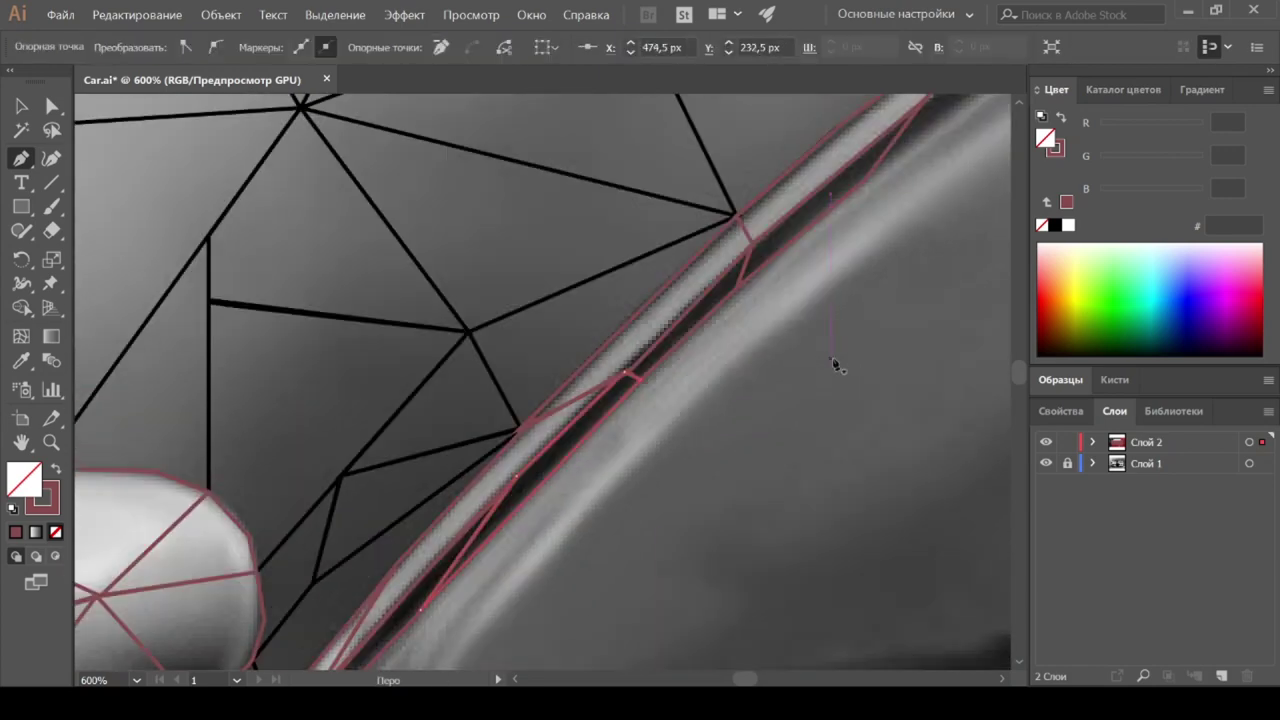
pyautogui.click(509, 530)
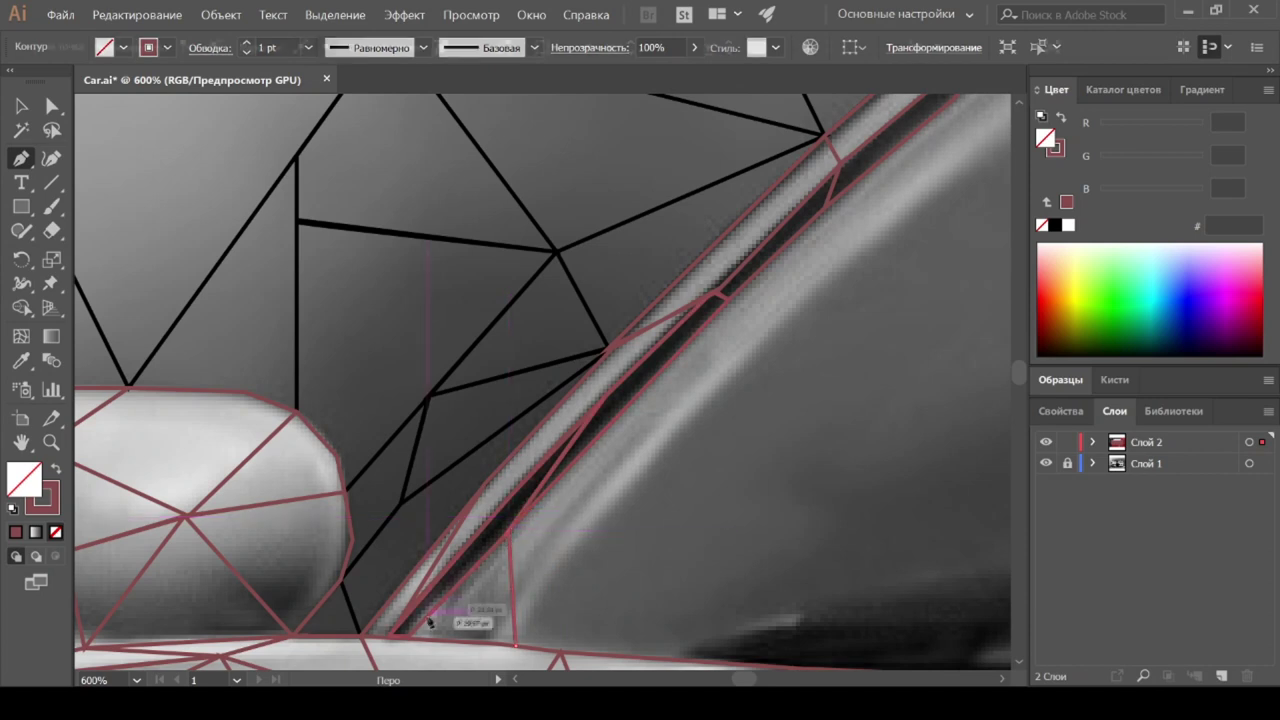
pyautogui.click(513, 623)
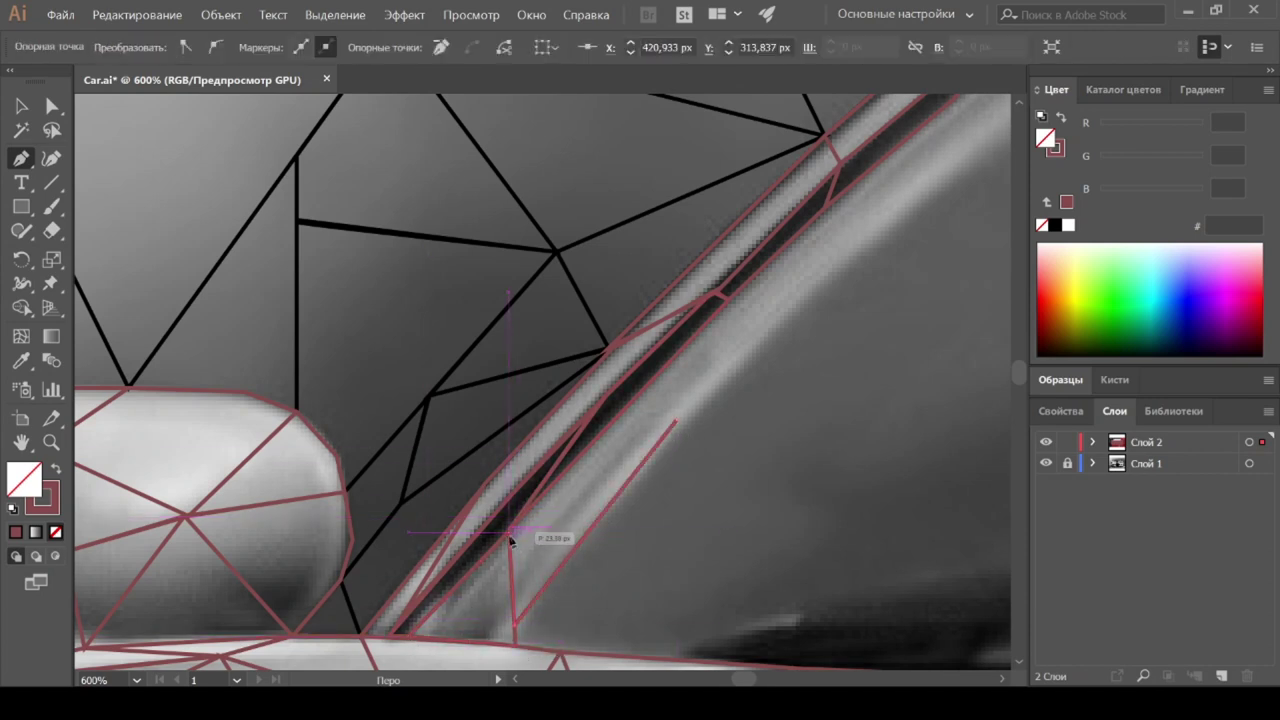
pyautogui.click(590, 443)
pyautogui.click(676, 420)
pyautogui.click(798, 298)
pyautogui.click(720, 298)
# Step: Extend the outline to the pillar's top corner and close the path along the strip
pyautogui.scroll(-5, 808, 305)
pyautogui.scroll(5, 665, 329)
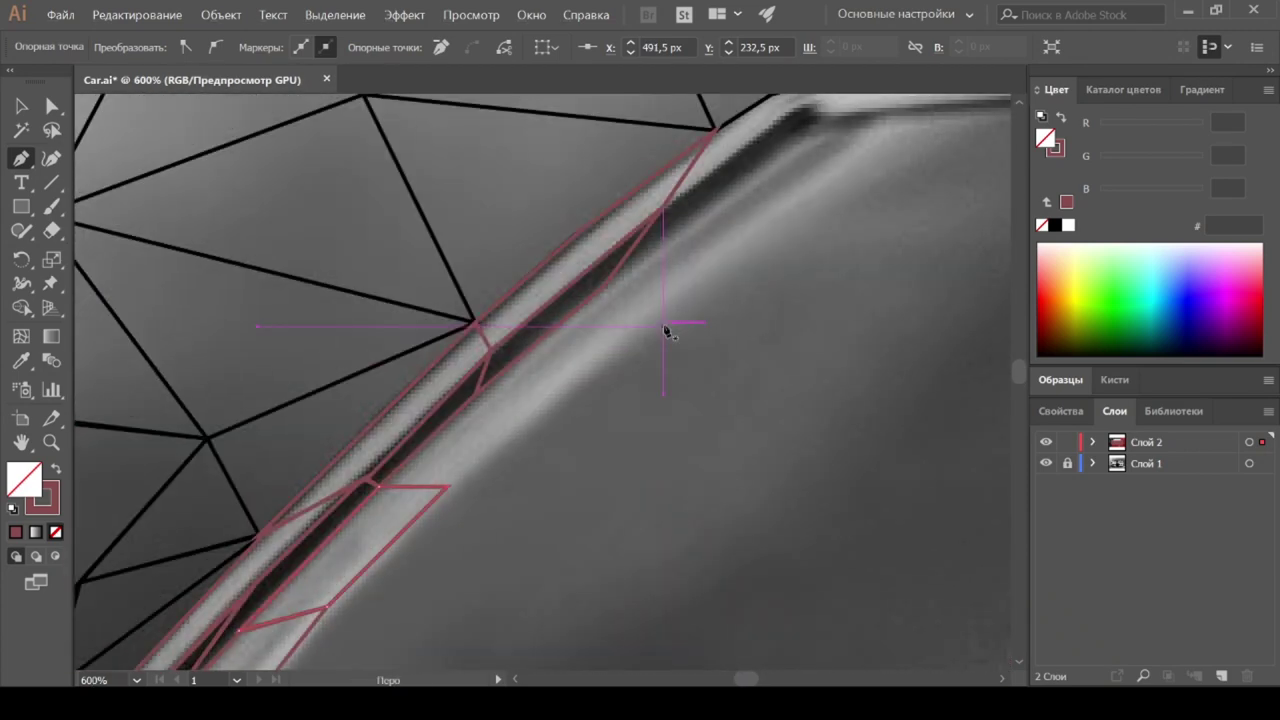
pyautogui.click(540, 340)
pyautogui.click(487, 350)
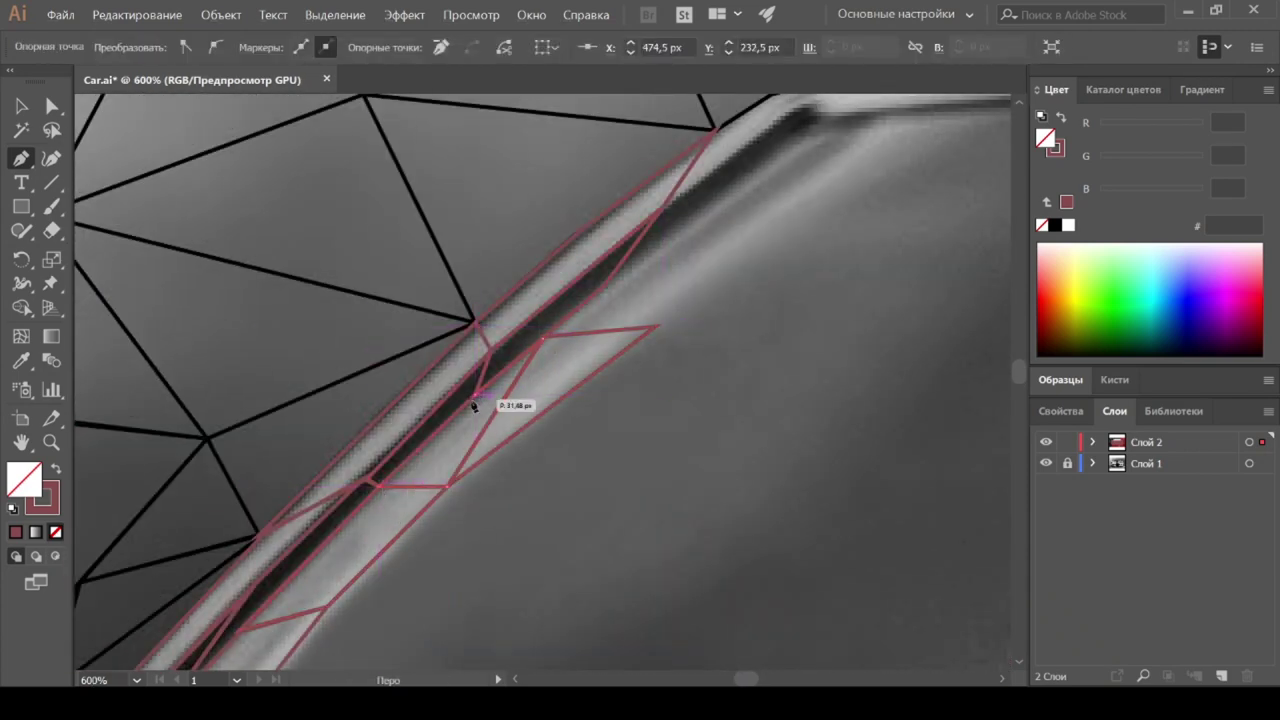
pyautogui.scroll(3, 723, 409)
pyautogui.click(768, 205)
pyautogui.click(634, 298)
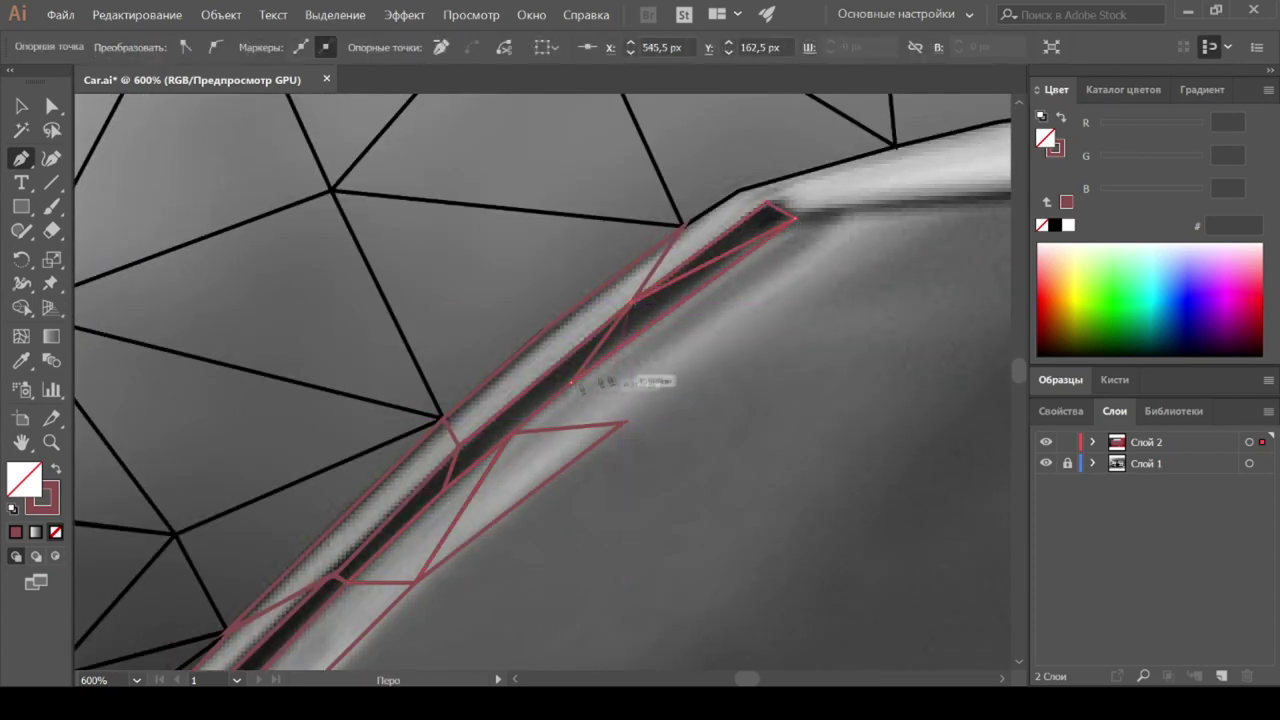
# Step: Add an edge across the strip and a triangle where the pillar meets the roof
pyautogui.click(512, 436)
pyautogui.click(790, 217)
pyautogui.click(730, 338)
pyautogui.click(935, 210)
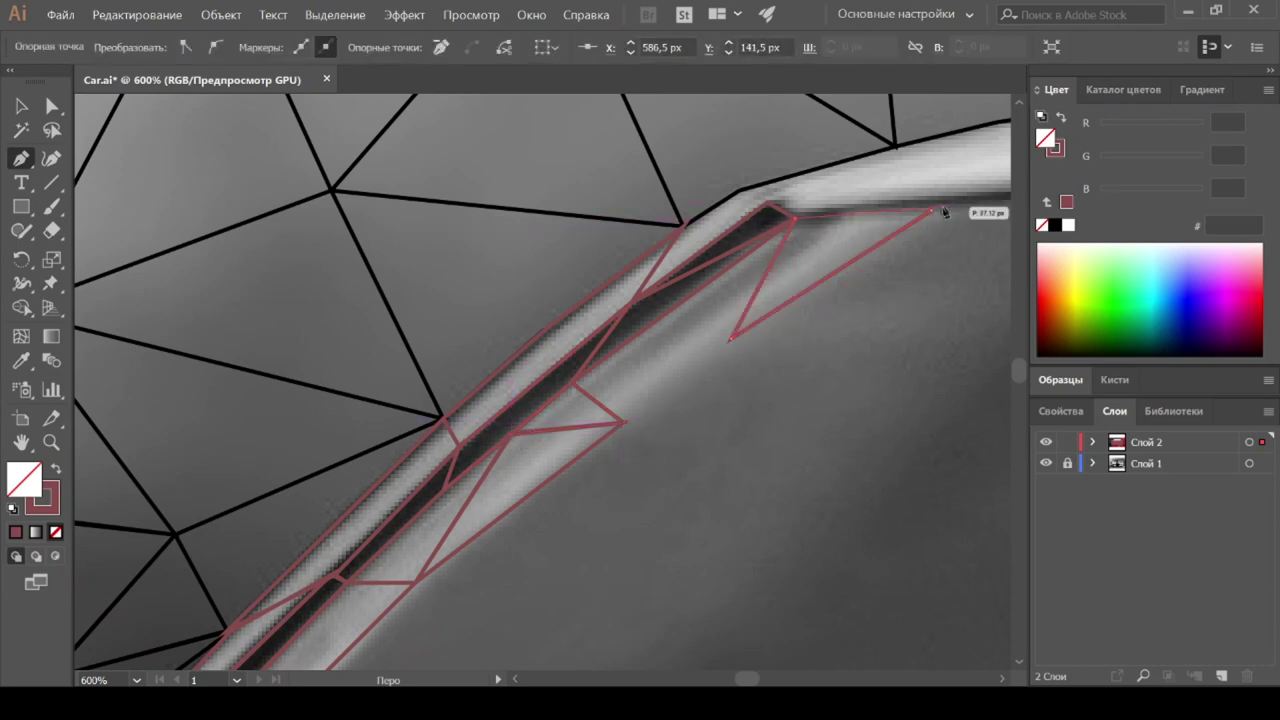
pyautogui.click(789, 217)
pyautogui.click(618, 424)
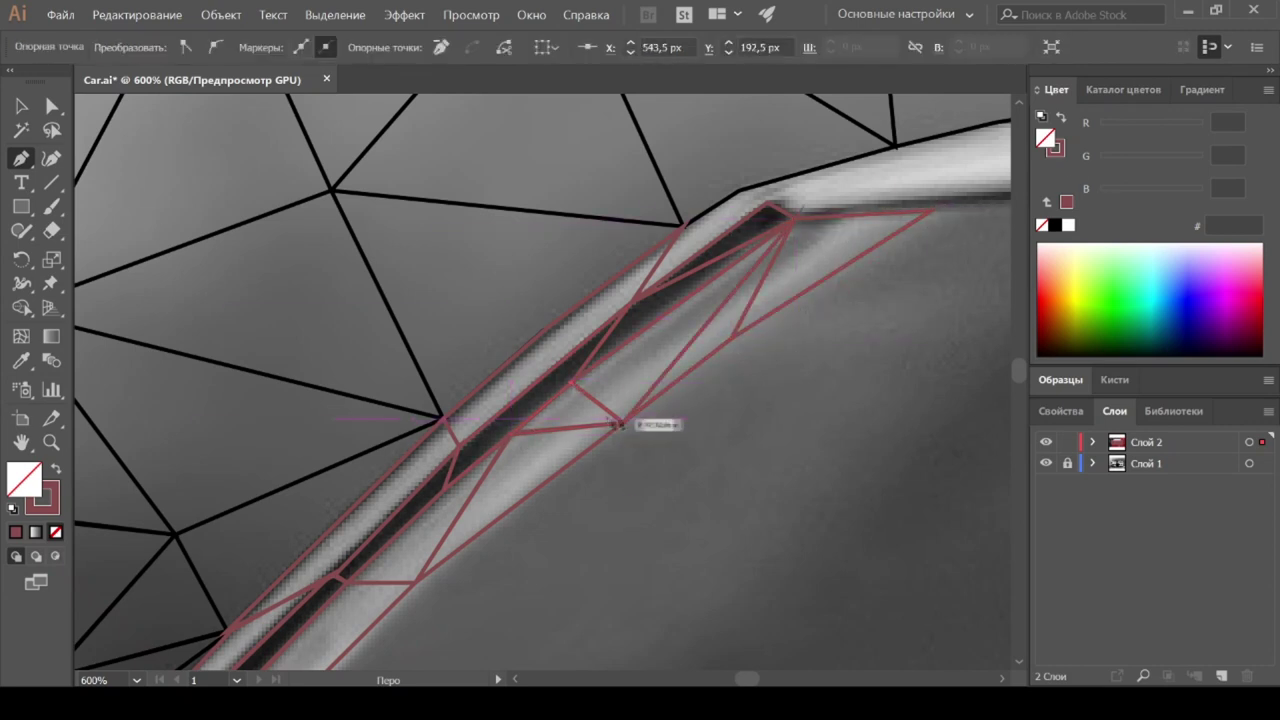
# Step: Add one more vertex extending the pillar triangle strip toward the door
pyautogui.scroll(3, 571, 380)
pyautogui.hscroll(5, 700, 320)
pyautogui.click(574, 264)
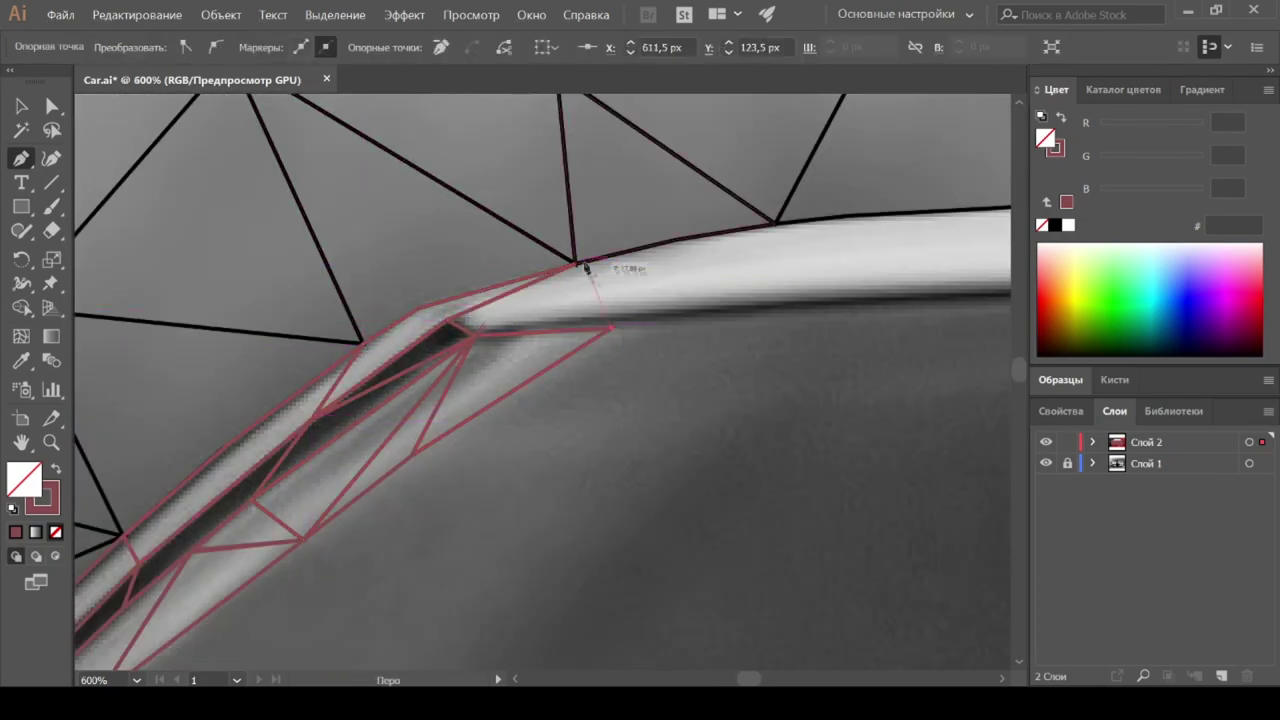
pyautogui.hotkey('ctrl', '-')
pyautogui.hotkey('ctrl', '-')
pyautogui.hotkey('ctrl', '-')
pyautogui.hotkey('ctrl', '+')
pyautogui.hotkey('ctrl', '+')
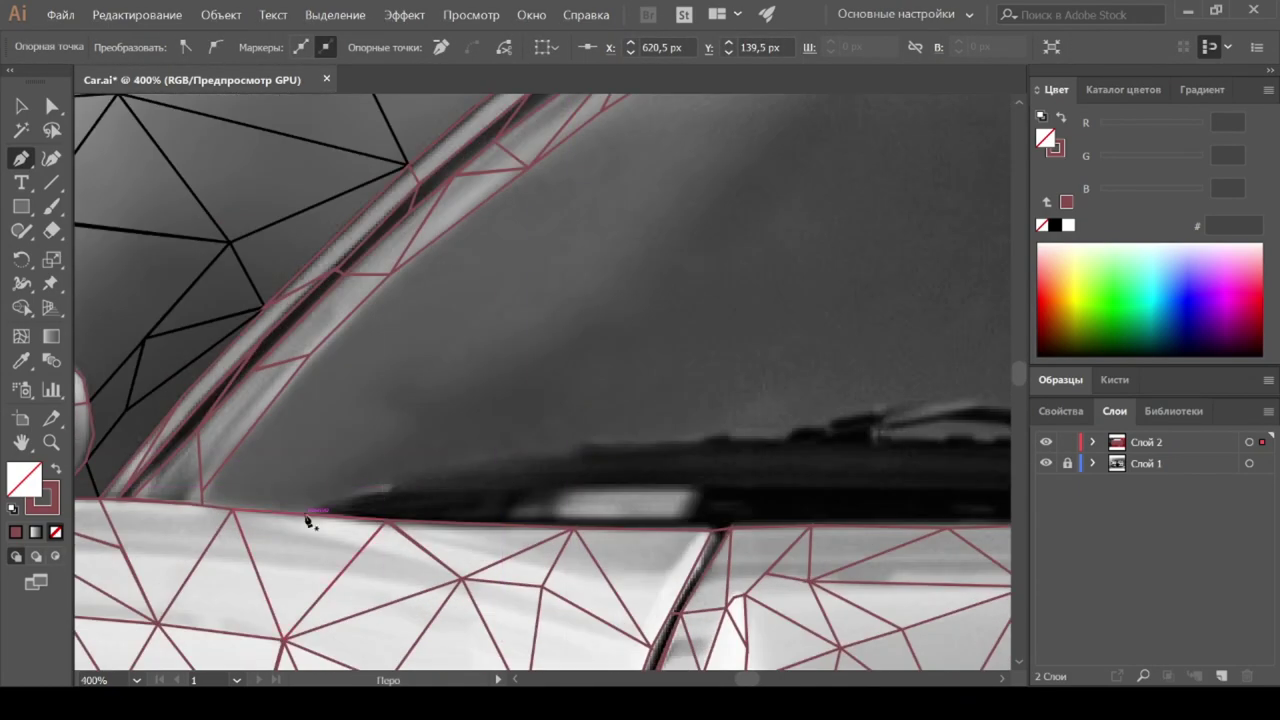
# Step: Draw a new triangle near the door, checking it at closer zoom
pyautogui.click(333, 453)
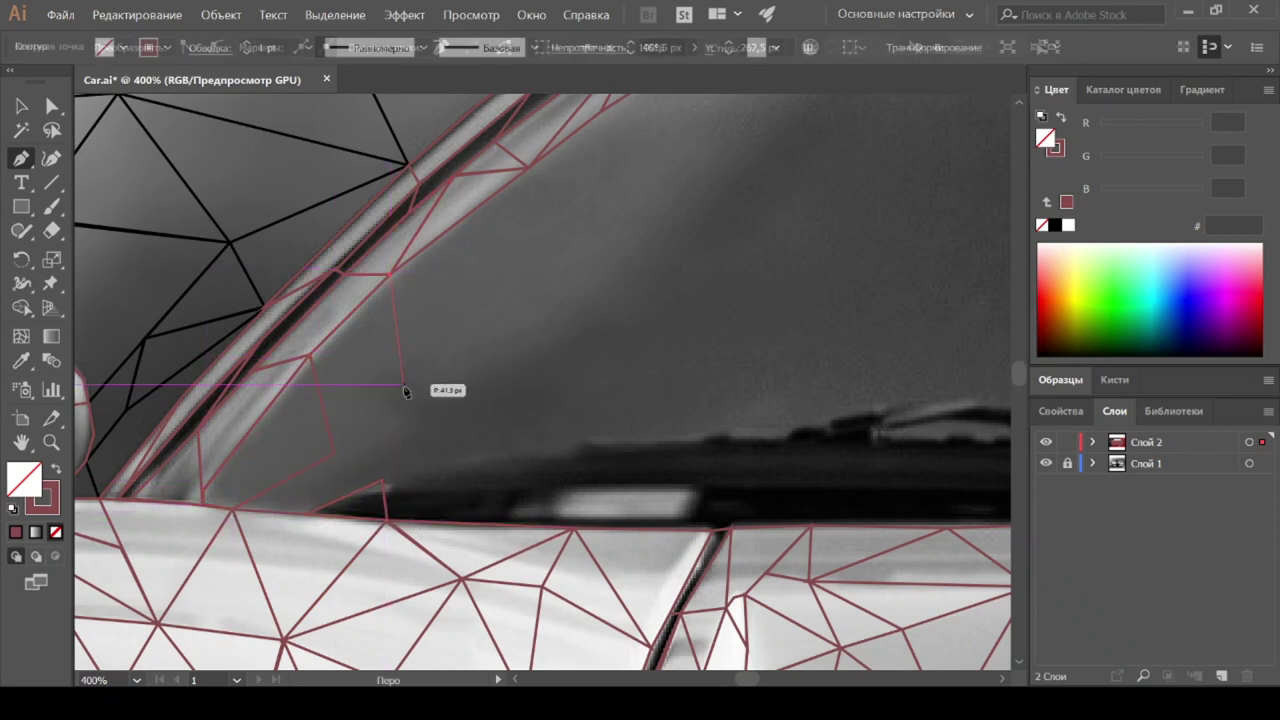
pyautogui.hotkey('ctrl', '+')
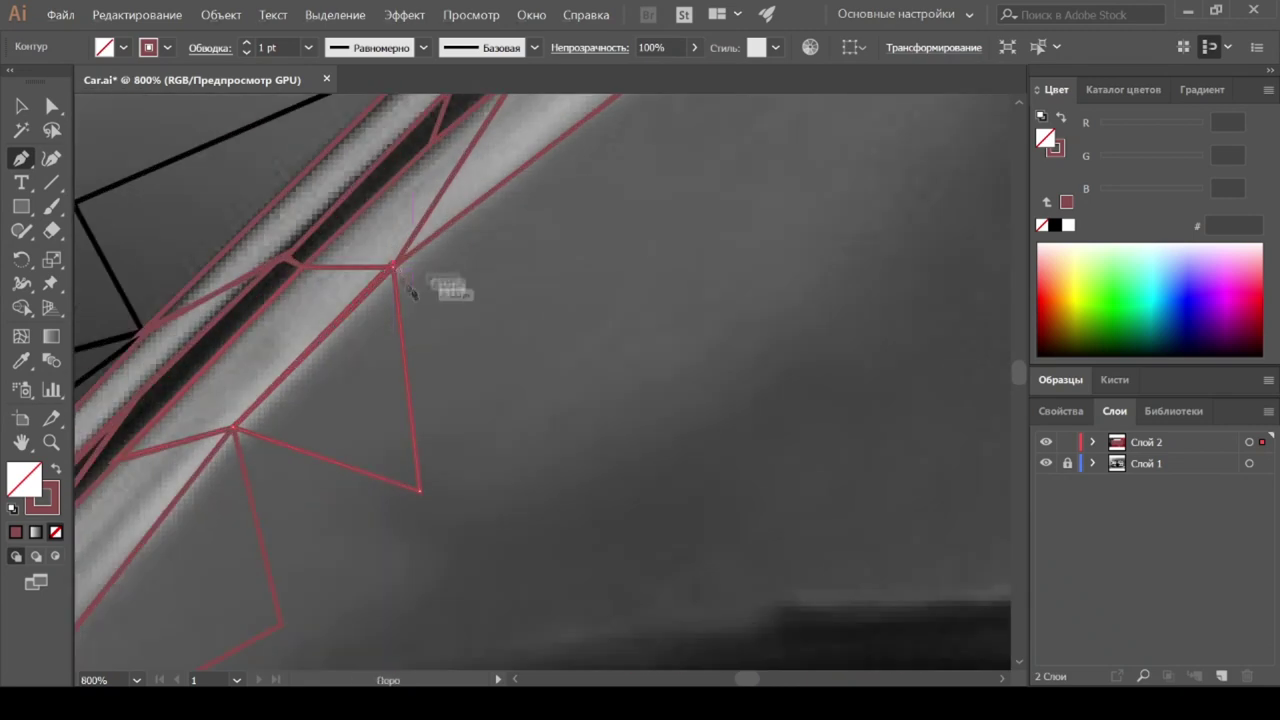
pyautogui.hotkey('ctrl', '-')
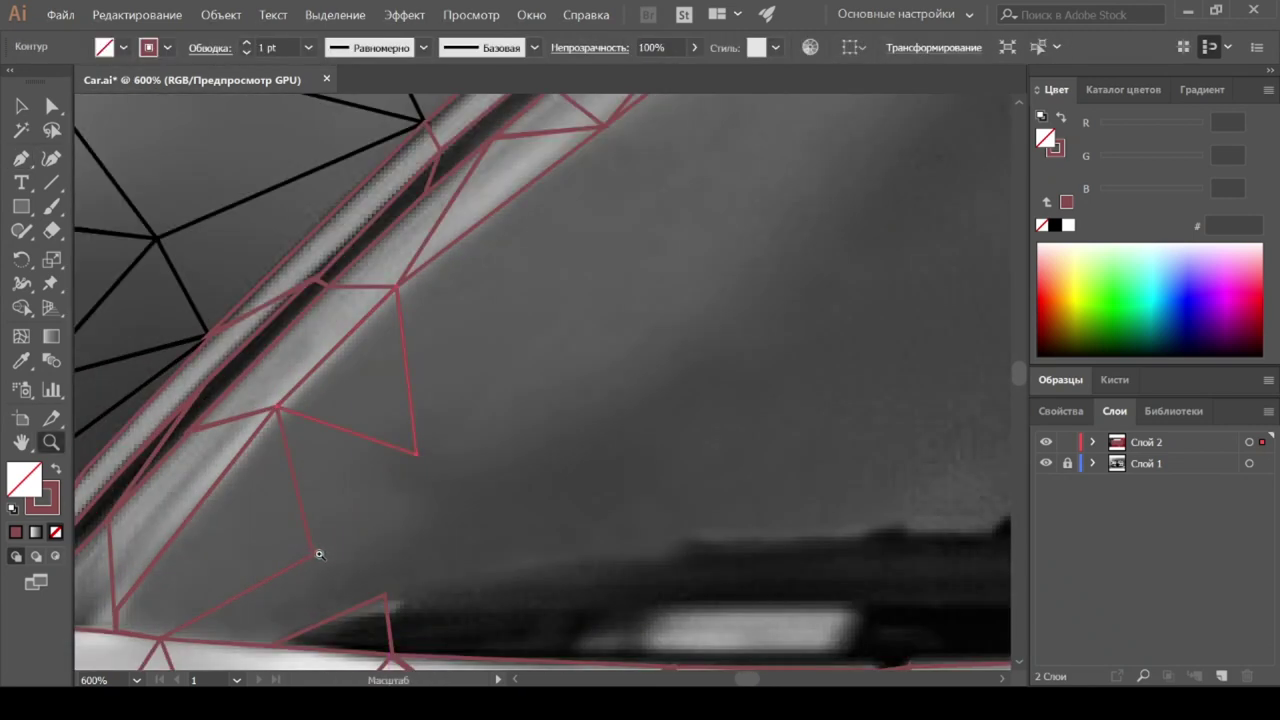
pyautogui.click(416, 453)
pyautogui.click(313, 557)
pyautogui.scroll(2, 613, 200)
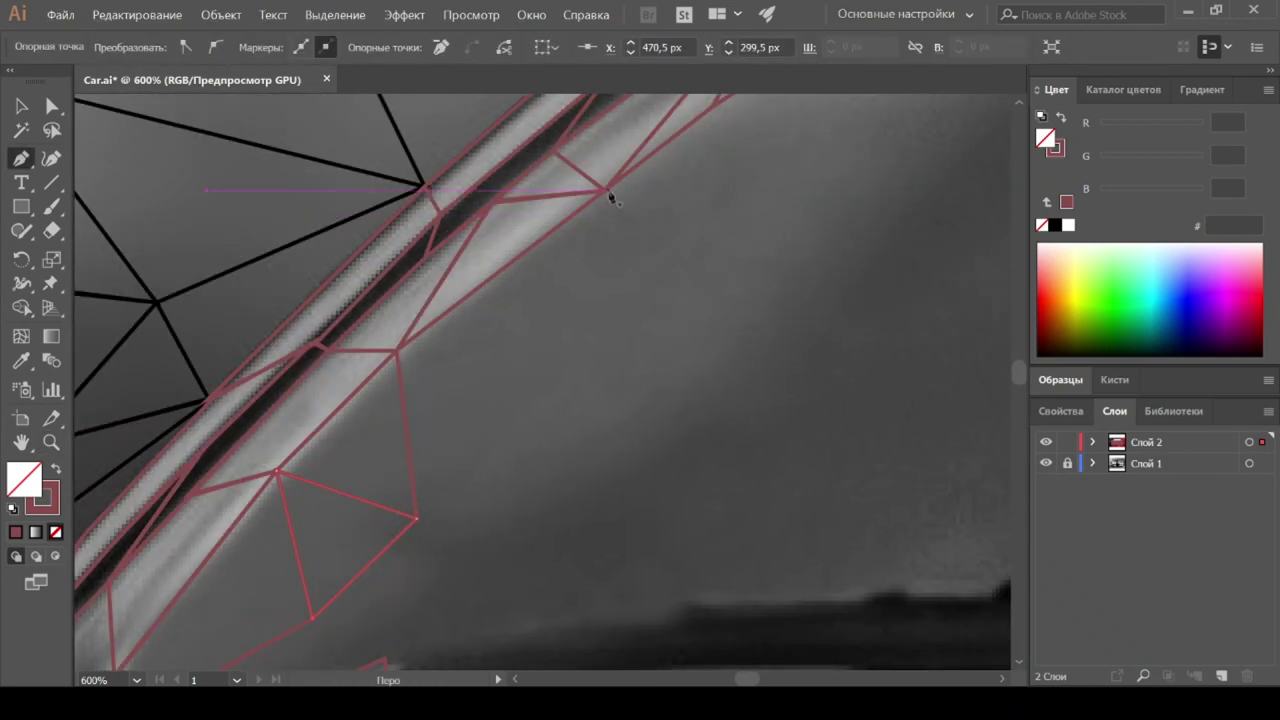
# Step: Connect the new vertex to neighbouring window vertices and add a vertex in the glass
pyautogui.click(398, 350)
pyautogui.click(604, 381)
pyautogui.click(418, 518)
pyautogui.scroll(-3, 450, 500)
pyautogui.hscroll(-2, 450, 500)
pyautogui.click(482, 468)
pyautogui.click(513, 327)
pyautogui.click(481, 467)
# Step: Add edges from the window toward the door edge and across the dark band
pyautogui.click(632, 435)
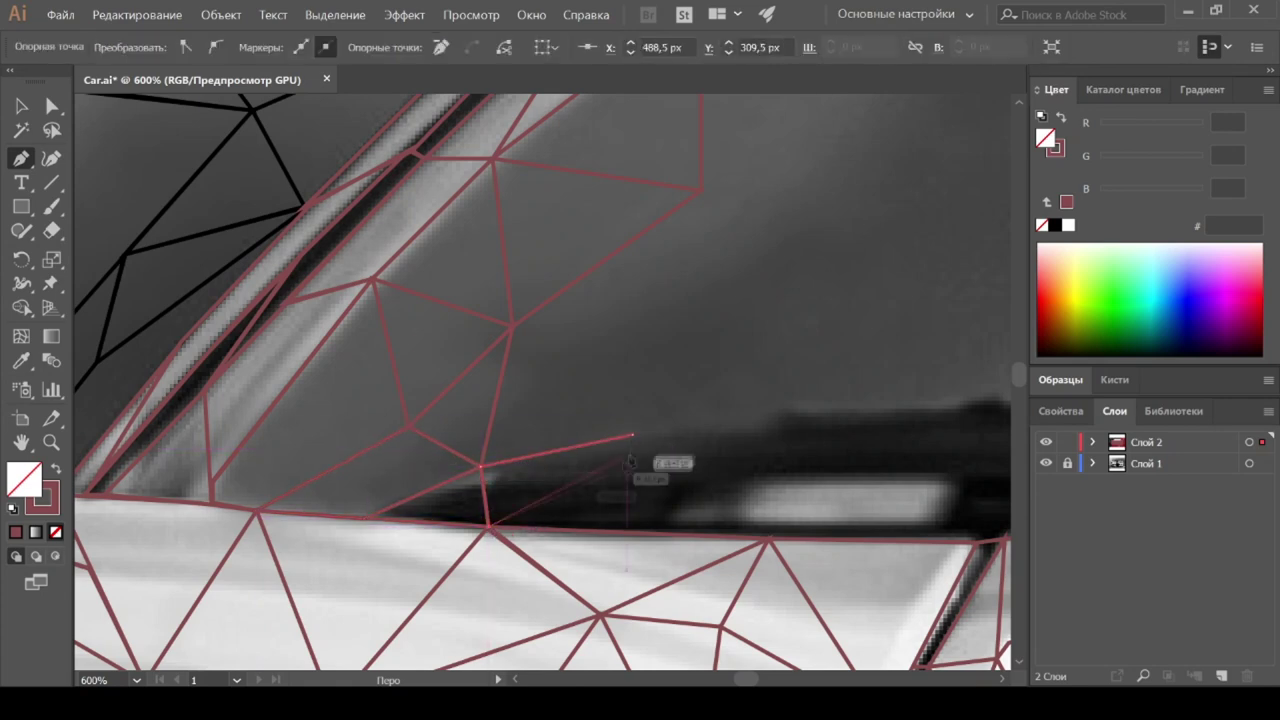
pyautogui.click(768, 540)
pyautogui.click(801, 412)
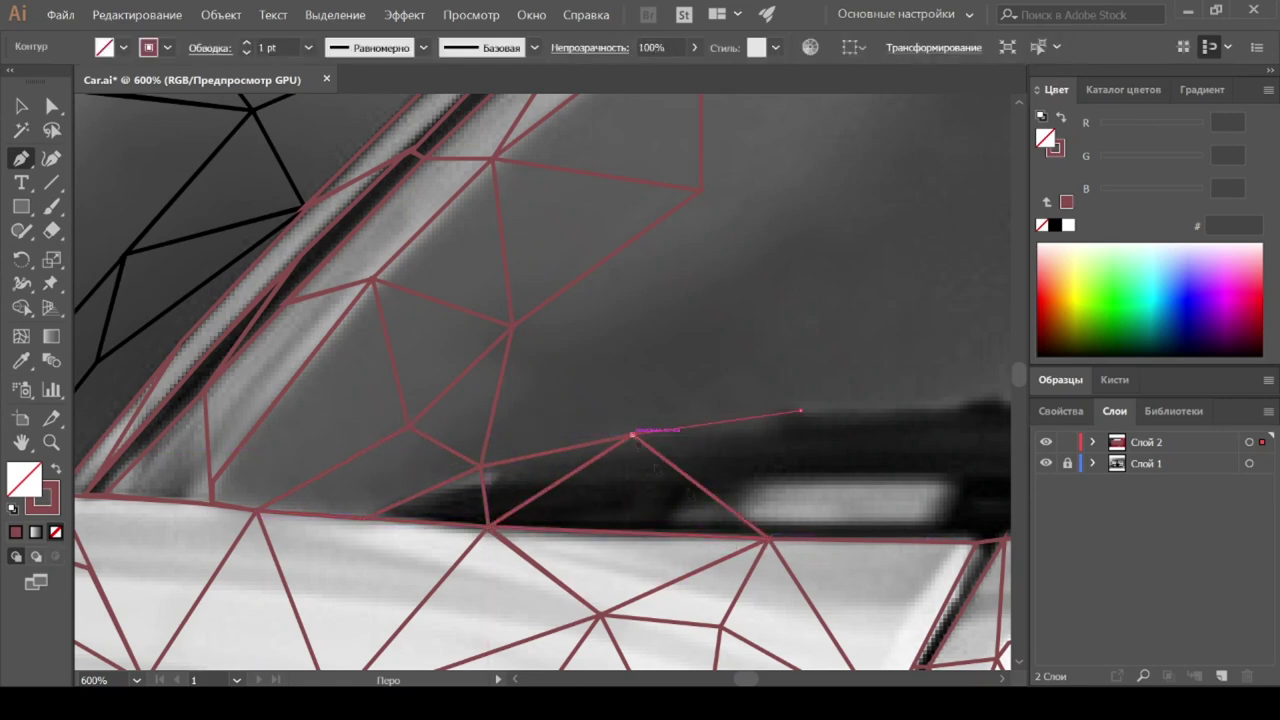
pyautogui.hscroll(3, 740, 430)
pyautogui.scroll(-5, 657, 411)
pyautogui.scroll(7, 537, 443)
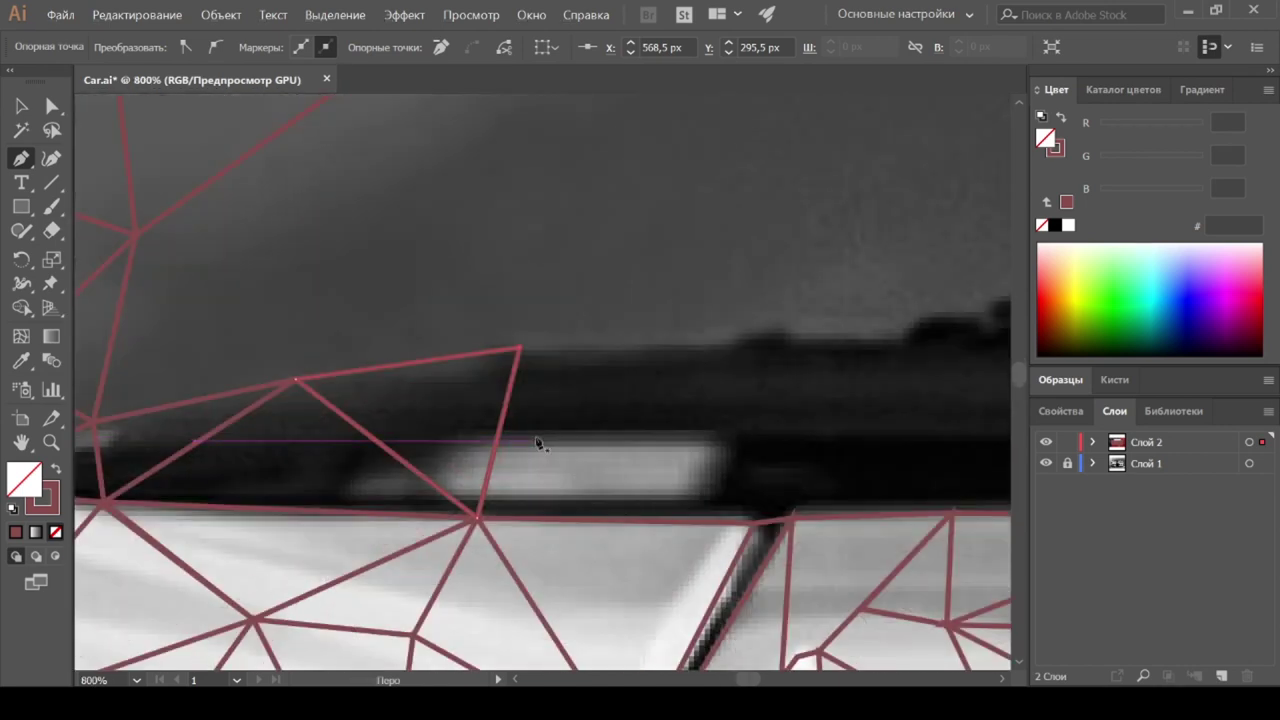
# Step: Outline a shape over the dark window band starting from an existing mesh vertex
pyautogui.click(297, 381)
pyautogui.click(519, 347)
pyautogui.click(521, 433)
pyautogui.click(392, 453)
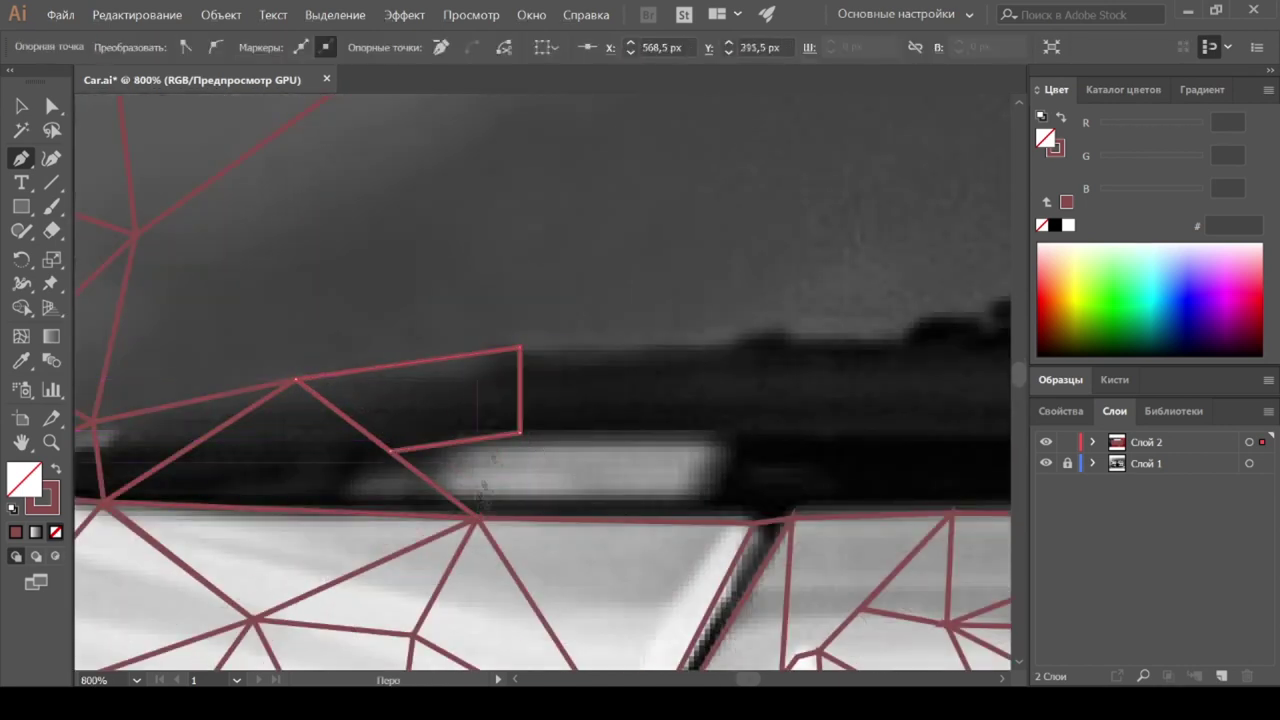
pyautogui.click(478, 519)
# Step: Outline the bright strip below the band as a quad, undoing its unwanted top edge
pyautogui.click(519, 433)
pyautogui.click(729, 437)
pyautogui.click(708, 501)
pyautogui.click(484, 501)
pyautogui.click(519, 433)
pyautogui.hotkey('ctrl', 'z')
pyautogui.click(729, 437)
pyautogui.click(519, 347)
# Step: Add triangles right of the bright strip, reaching down to the door's top edge
pyautogui.click(729, 438)
pyautogui.click(790, 518)
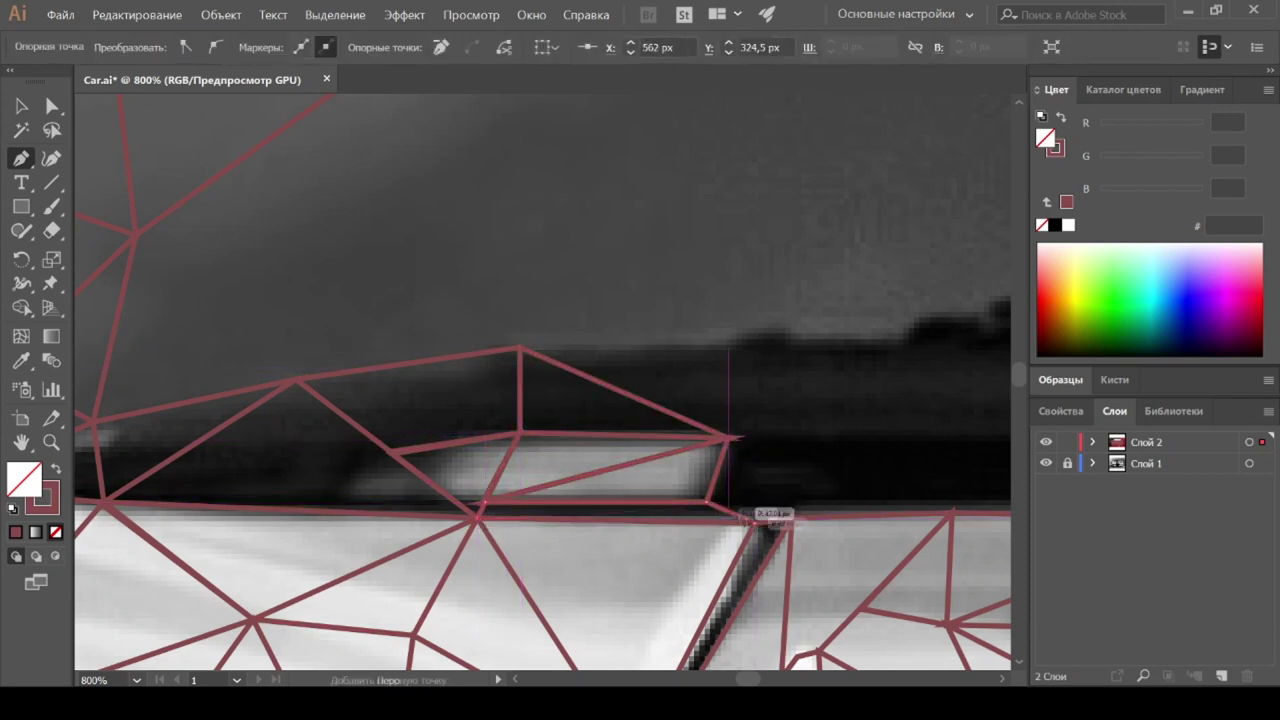
pyautogui.click(708, 501)
pyautogui.click(520, 348)
pyautogui.click(797, 326)
pyautogui.click(728, 438)
pyautogui.click(790, 518)
pyautogui.click(950, 515)
pyautogui.click(797, 326)
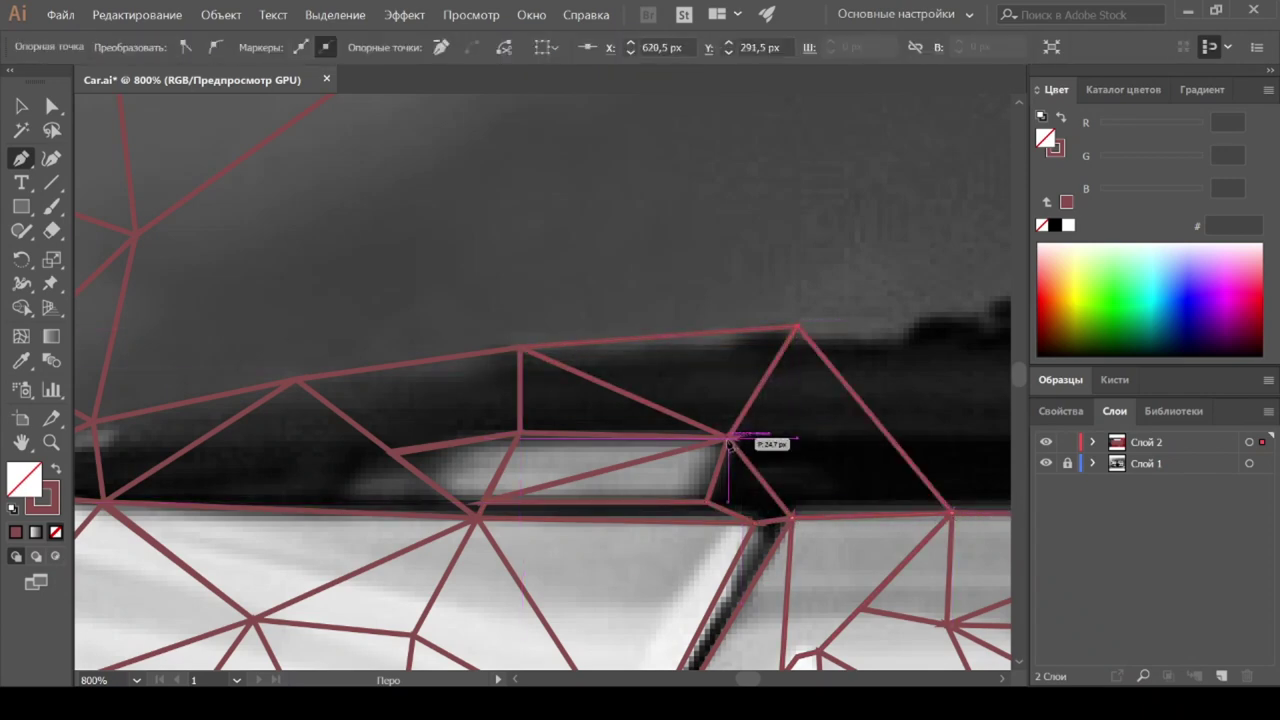
# Step: At 600% zoom, draw edges from a window vertex down to the door line
pyautogui.hotkey('ctrl', '-')
pyautogui.click(503, 452)
pyautogui.click(625, 562)
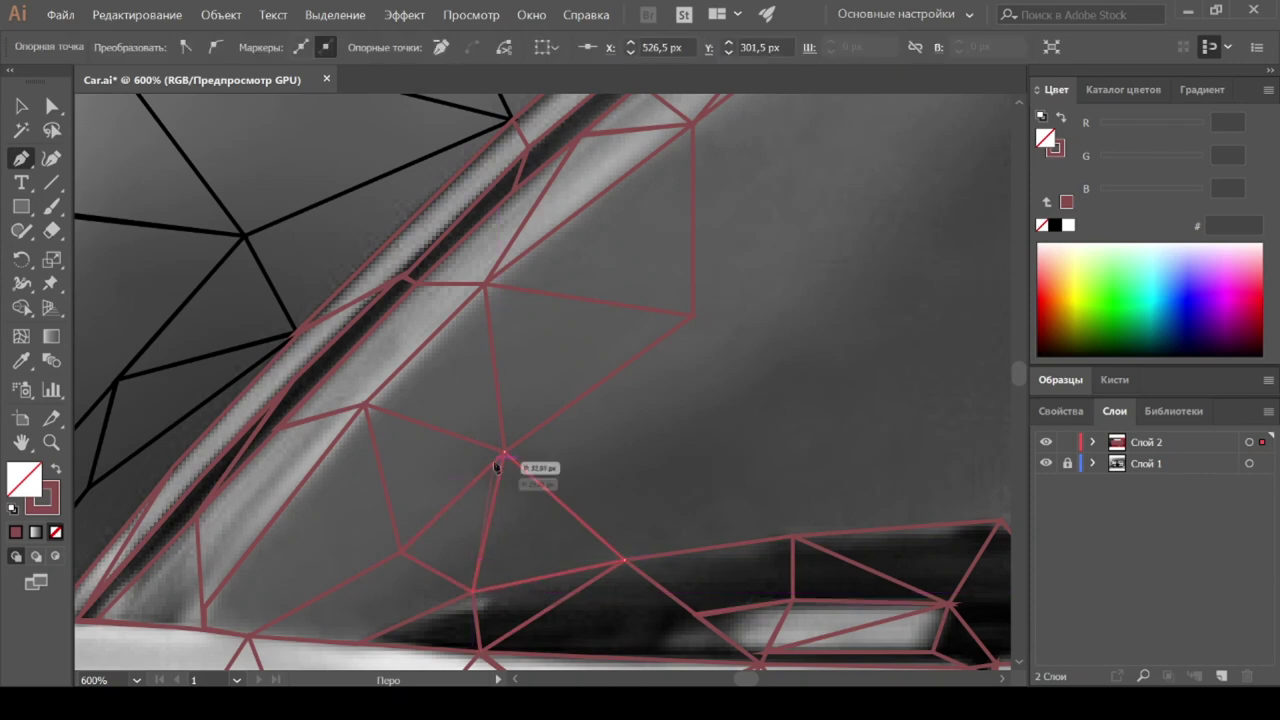
pyautogui.click(685, 475)
pyautogui.click(630, 555)
# Step: Join the upper glass vertex to the right-hand anchors along the door line
pyautogui.click(795, 539)
pyautogui.click(692, 318)
pyautogui.click(685, 476)
pyautogui.click(793, 537)
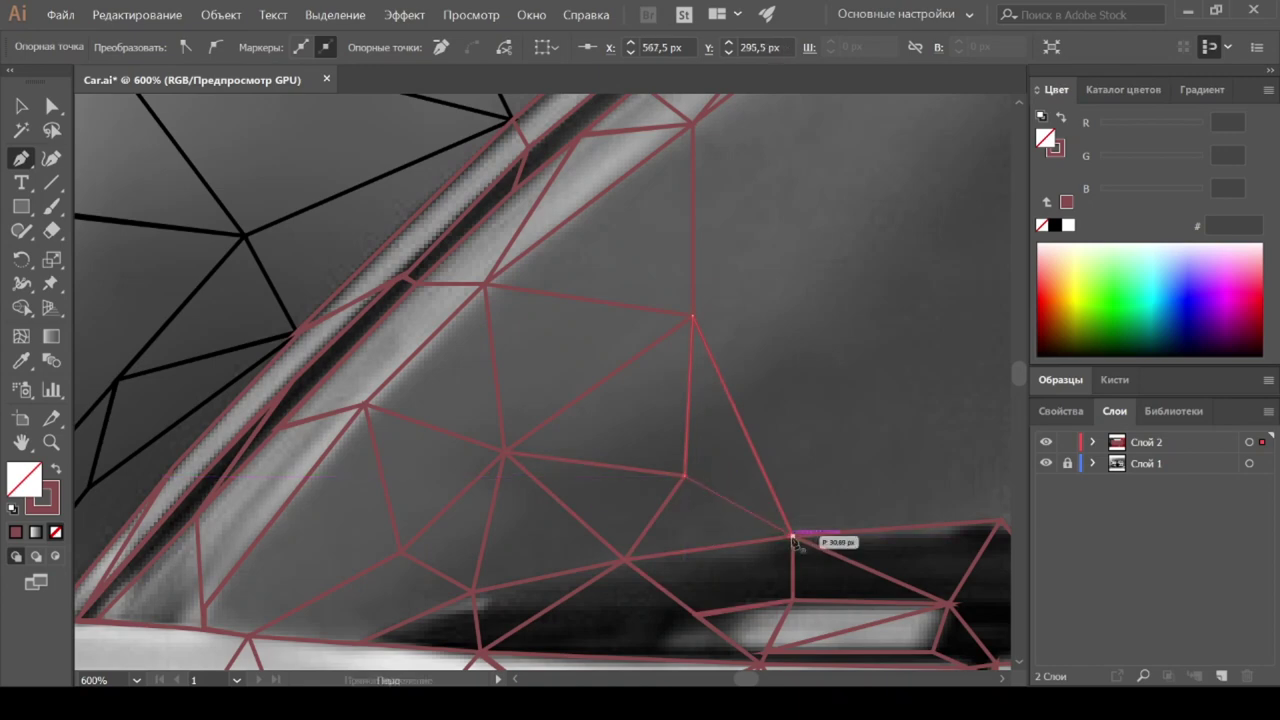
pyautogui.click(630, 558)
pyautogui.hscroll(5, 757, 500)
# Step: Draw a new triangle in the upper glass and link its inner vertex to neighbouring anchors
pyautogui.click(760, 520)
pyautogui.click(692, 345)
pyautogui.click(592, 532)
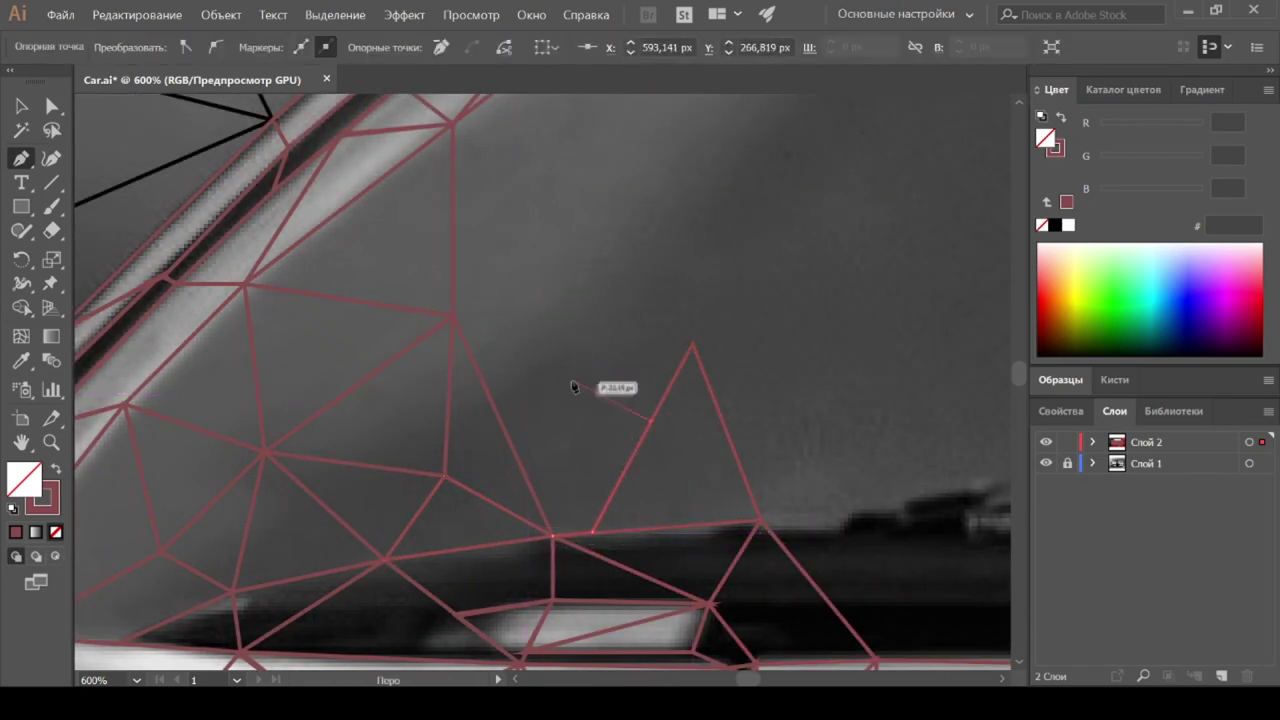
pyautogui.click(553, 536)
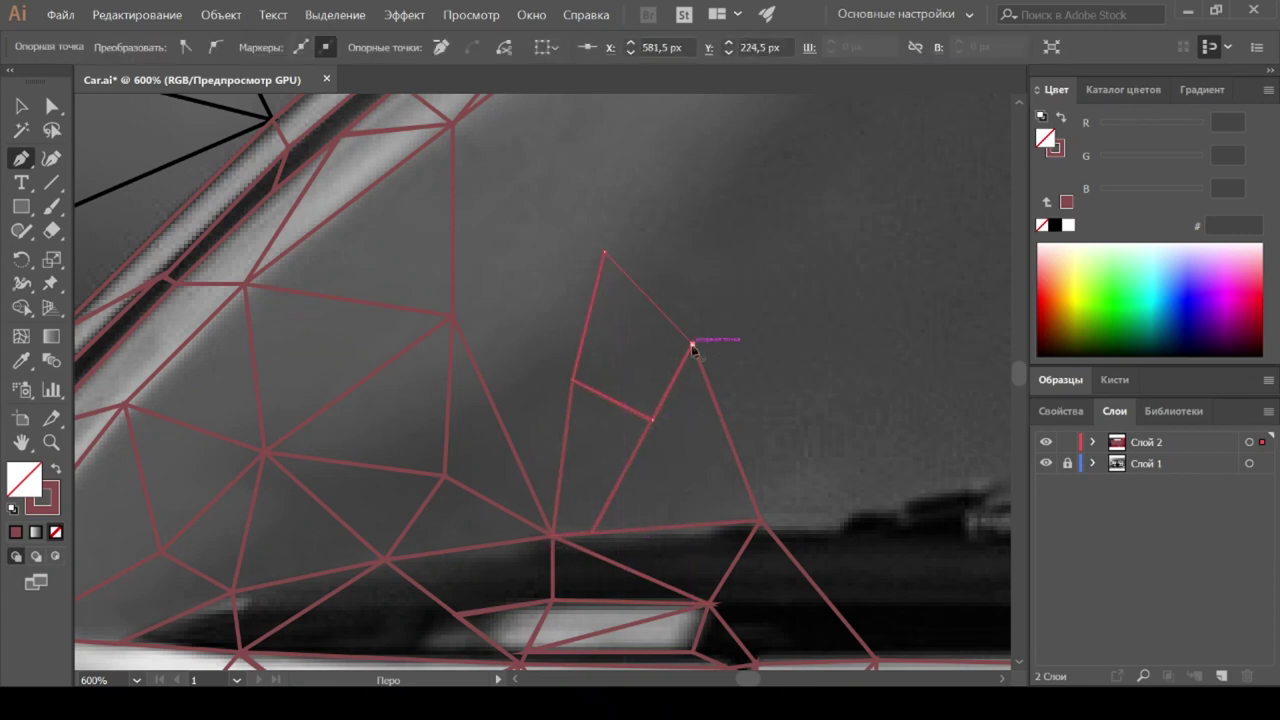
pyautogui.click(692, 345)
pyautogui.click(557, 534)
pyautogui.scroll(2, 551, 369)
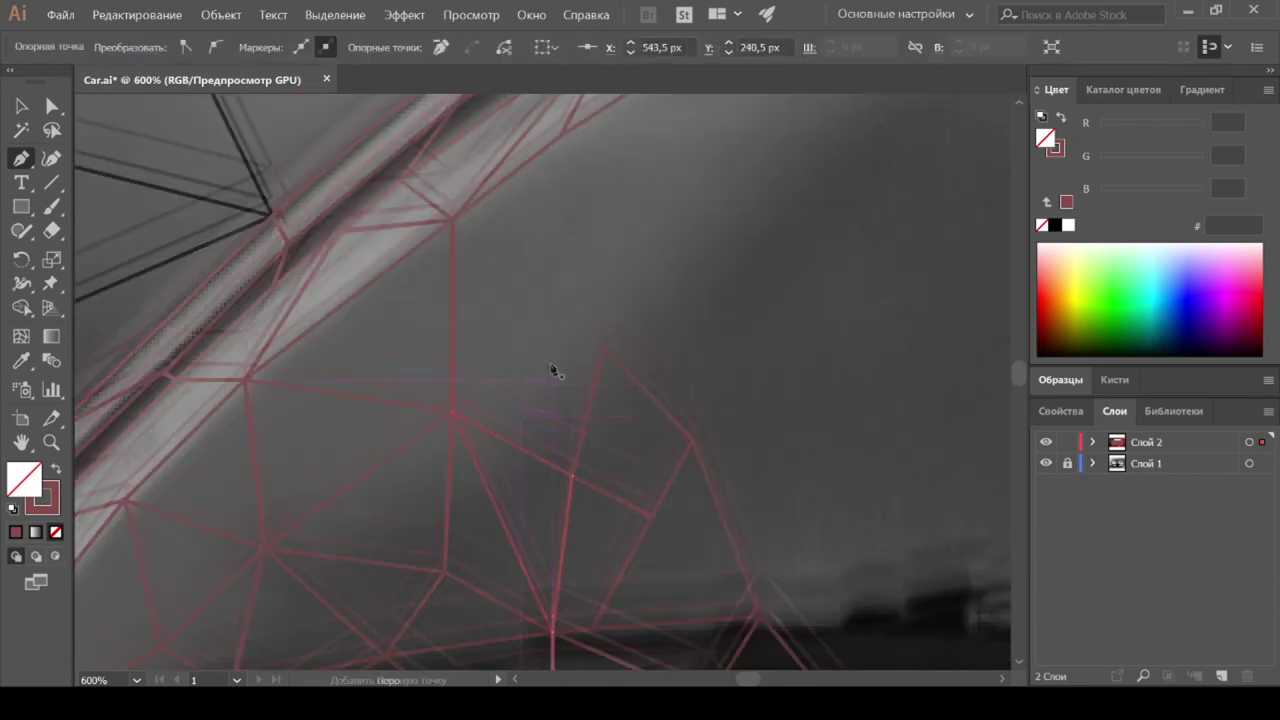
pyautogui.click(456, 414)
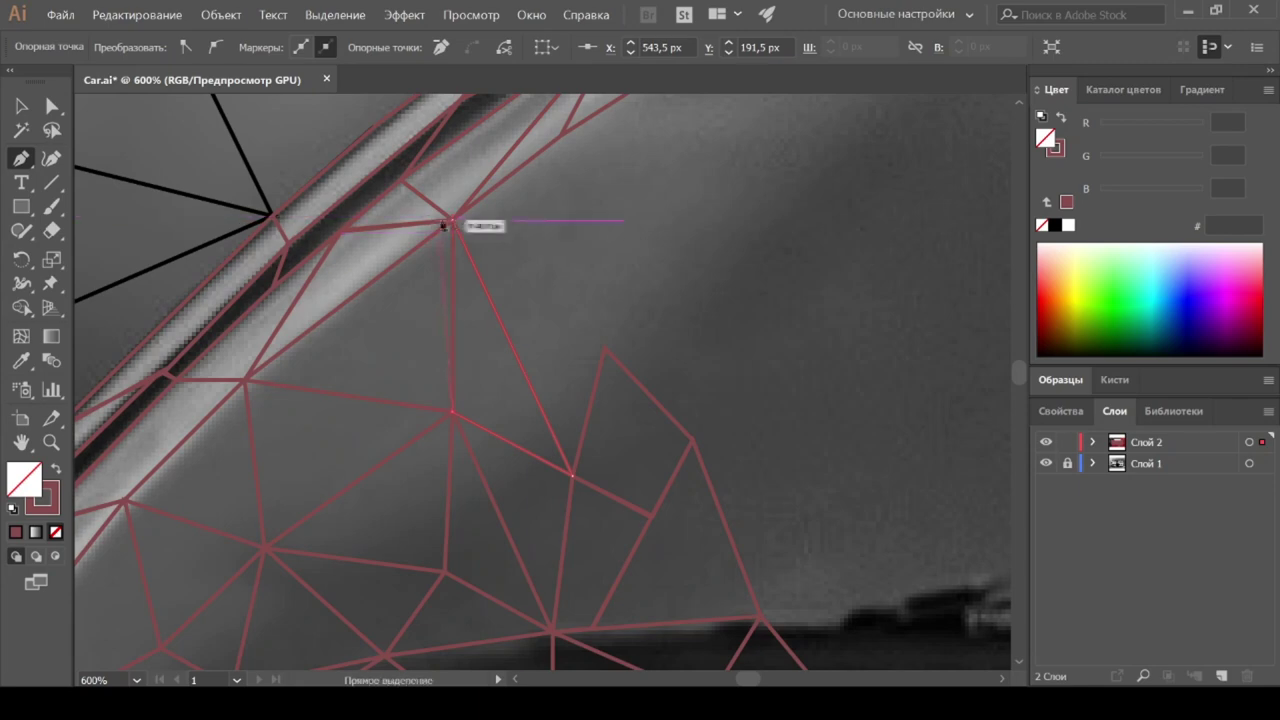
# Step: Add edges from the pillar vertex into the glass and along the dark band's top
pyautogui.click(604, 348)
pyautogui.click(453, 218)
pyautogui.click(572, 476)
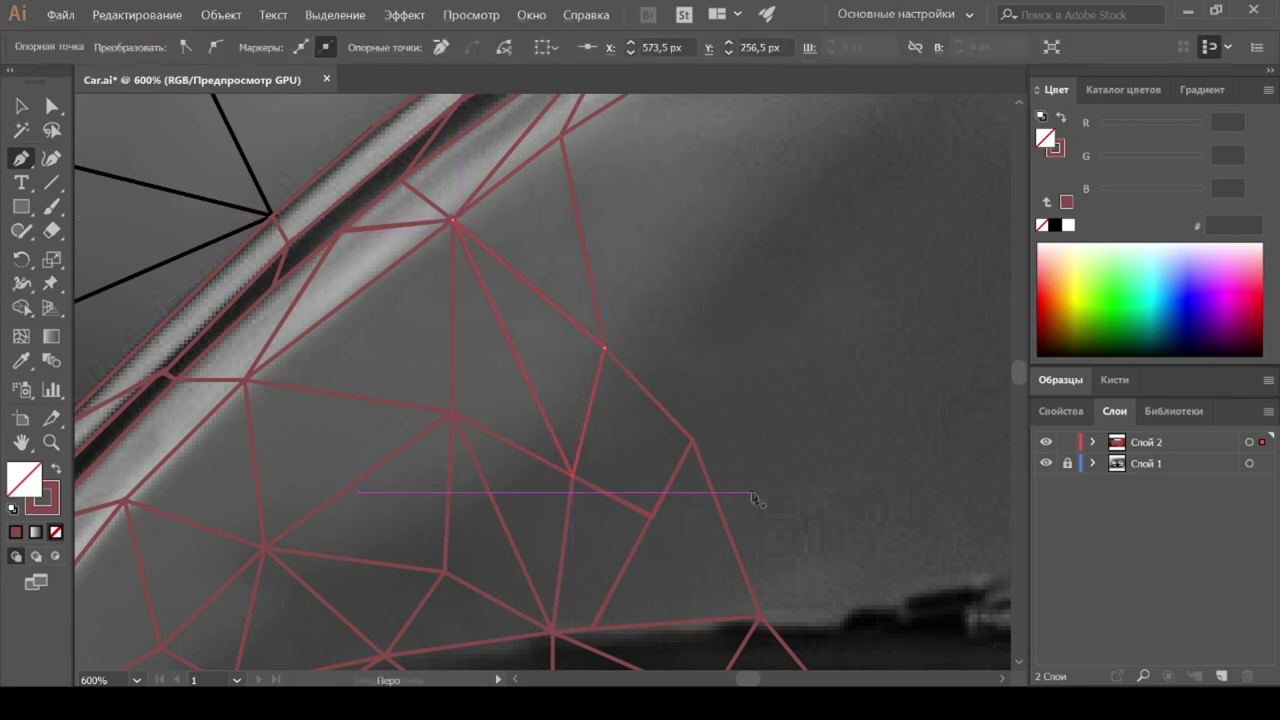
pyautogui.moveTo(604, 473); pyautogui.dragTo(297, 282)
pyautogui.click(451, 424)
pyautogui.click(560, 424)
# Step: Connect the new band vertex to the door line, forming a triangle to the right
pyautogui.click(567, 565)
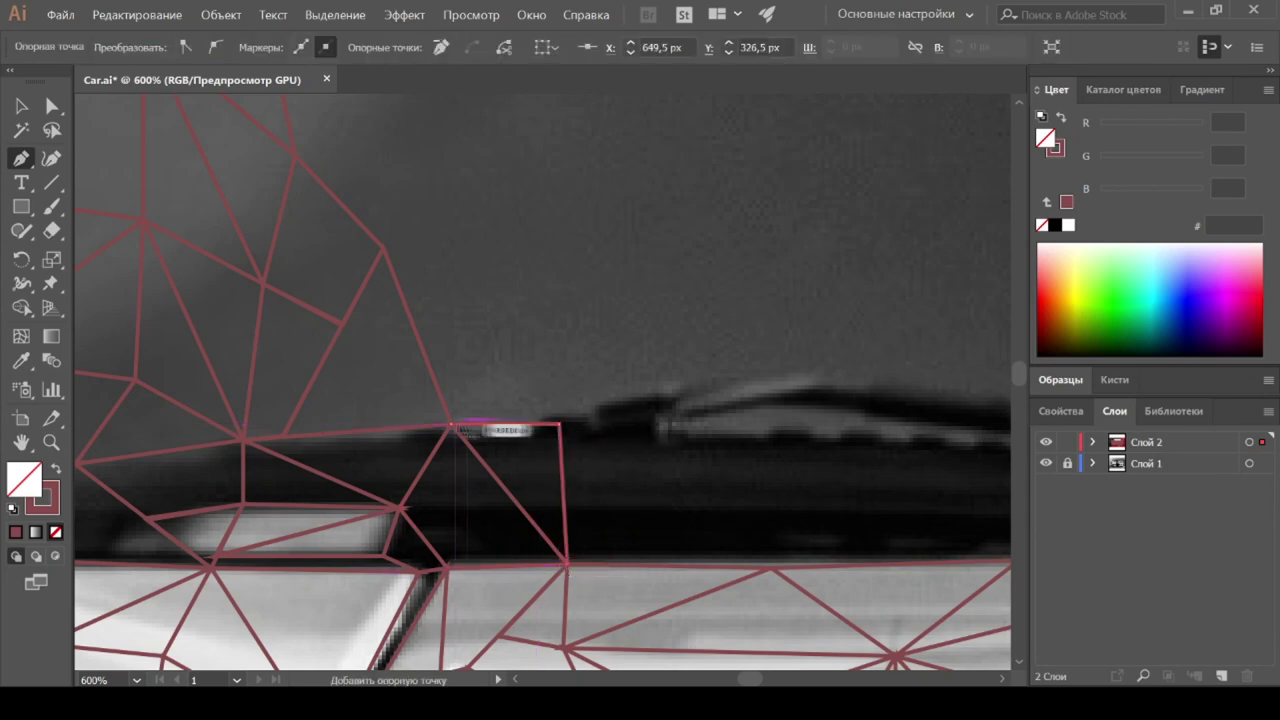
pyautogui.click(675, 388)
pyautogui.click(560, 424)
pyautogui.click(684, 566)
pyautogui.click(675, 388)
# Step: Connect the left band vertex up into the glass and close that triangle
pyautogui.click(451, 424)
pyautogui.click(502, 236)
pyautogui.click(675, 388)
pyautogui.click(295, 156)
pyautogui.click(502, 236)
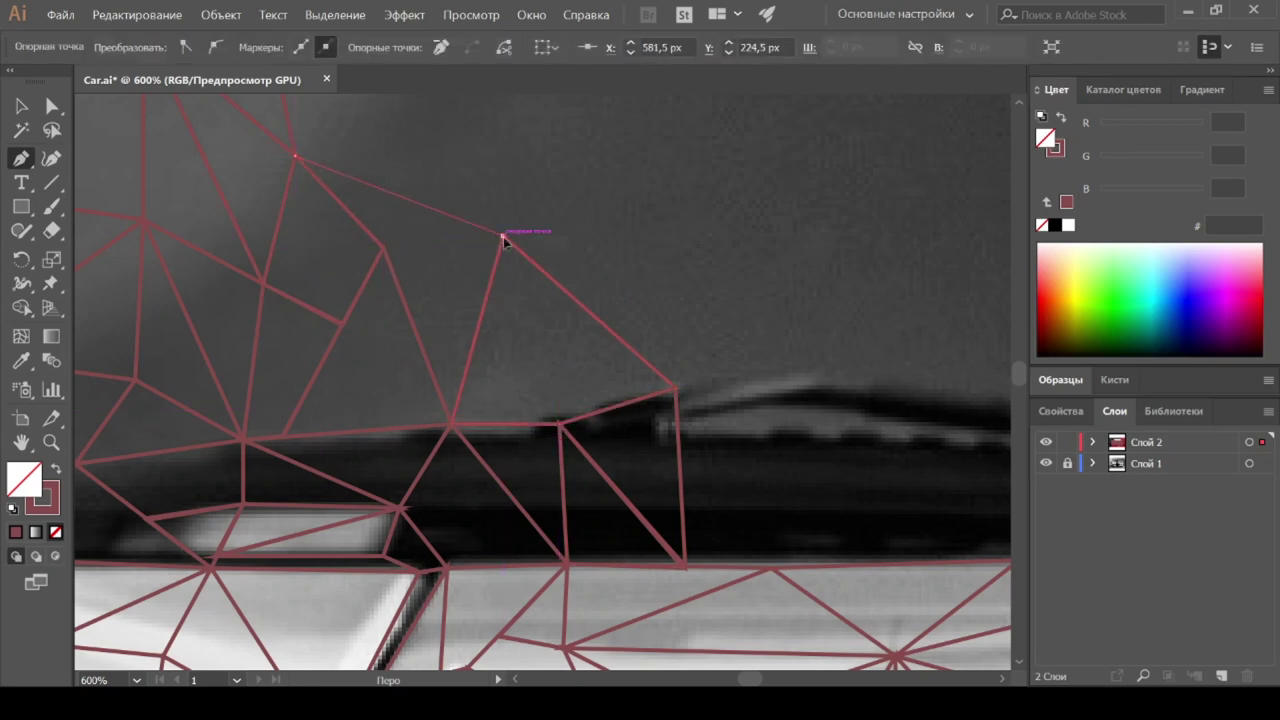
pyautogui.click(381, 250)
pyautogui.hotkey('ctrl', '-')
pyautogui.hotkey('ctrl', '-')
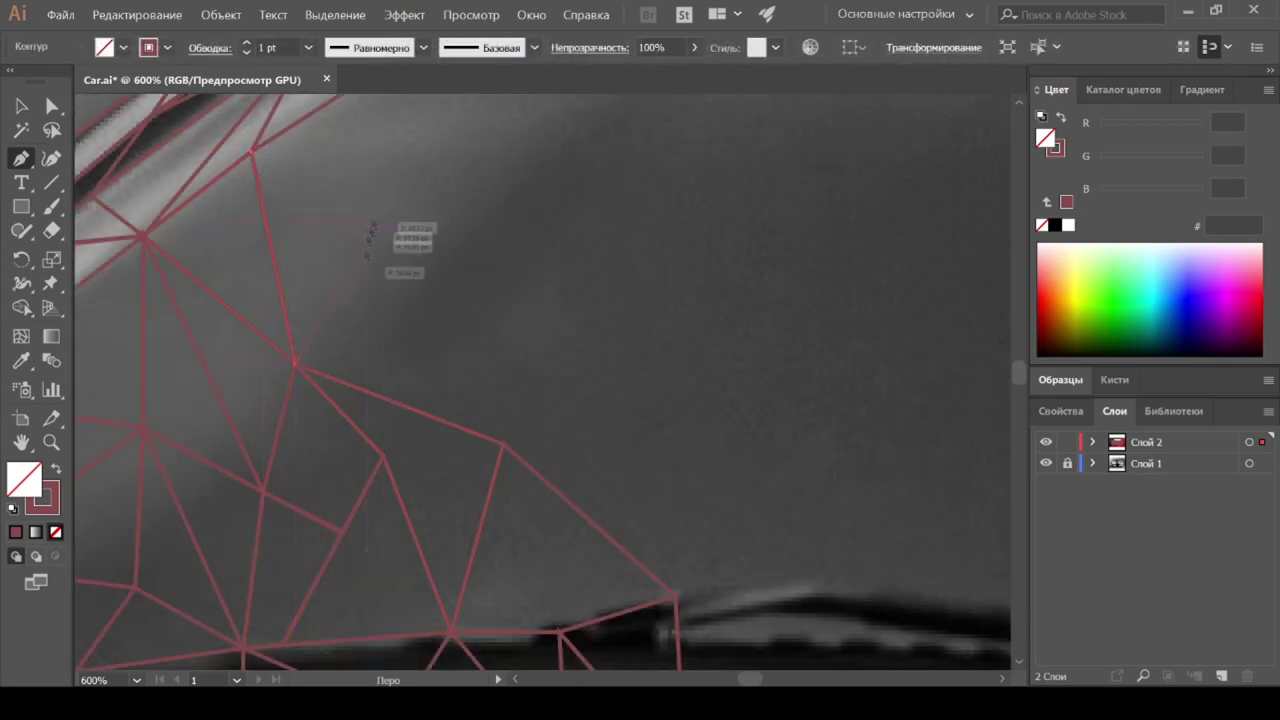
pyautogui.hotkey('ctrl', '-')
pyautogui.hotkey('ctrl', '-')
pyautogui.hotkey('ctrl', '+')
pyautogui.hotkey('ctrl', '+')
pyautogui.hotkey('ctrl', '+')
# Step: Draw a final triangle over the dark band with an edge down to the door line
pyautogui.click(381, 244)
pyautogui.click(640, 252)
pyautogui.click(385, 337)
pyautogui.click(379, 244)
pyautogui.click(385, 339)
pyautogui.click(722, 416)
pyautogui.click(640, 252)
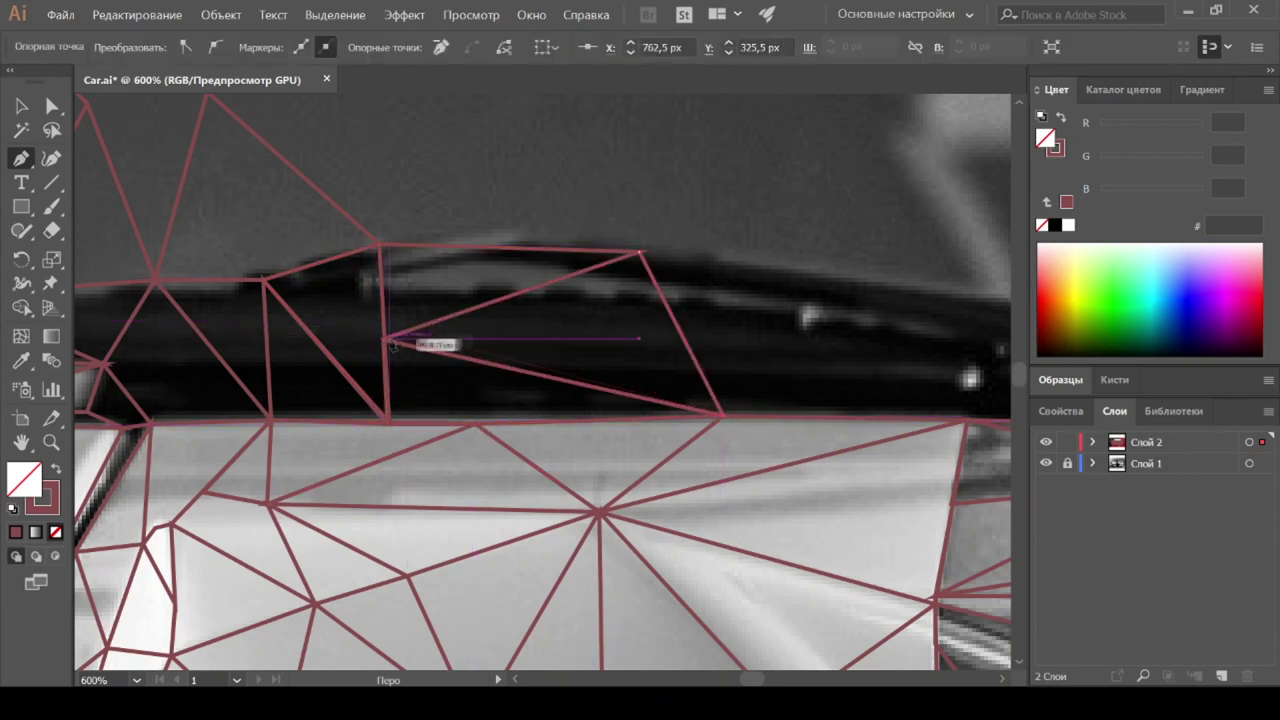
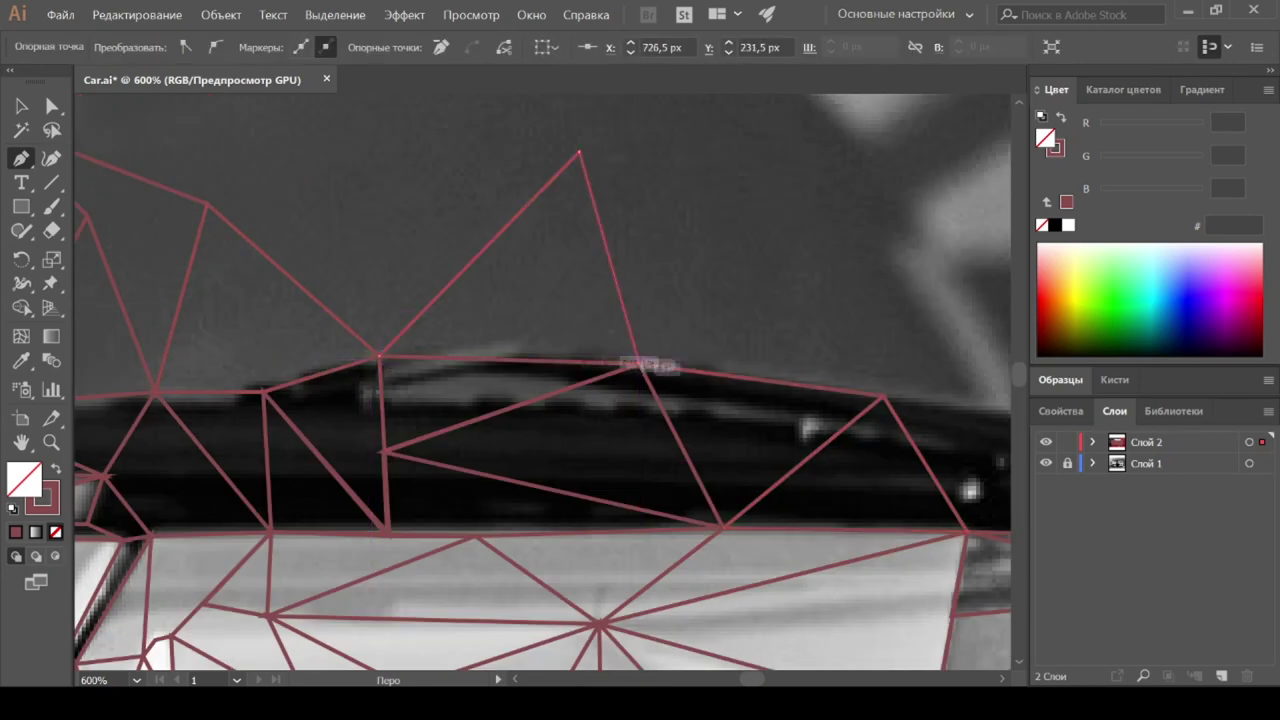
# Step: Draw Pen-tool triangles just under the roof line, closing them at the roof edge
pyautogui.click(640, 364)
pyautogui.scroll(1, 640, 364)
pyautogui.click(366, 163)
pyautogui.click(379, 403)
pyautogui.click(366, 163)
pyautogui.click(579, 200)
pyautogui.click(883, 441)
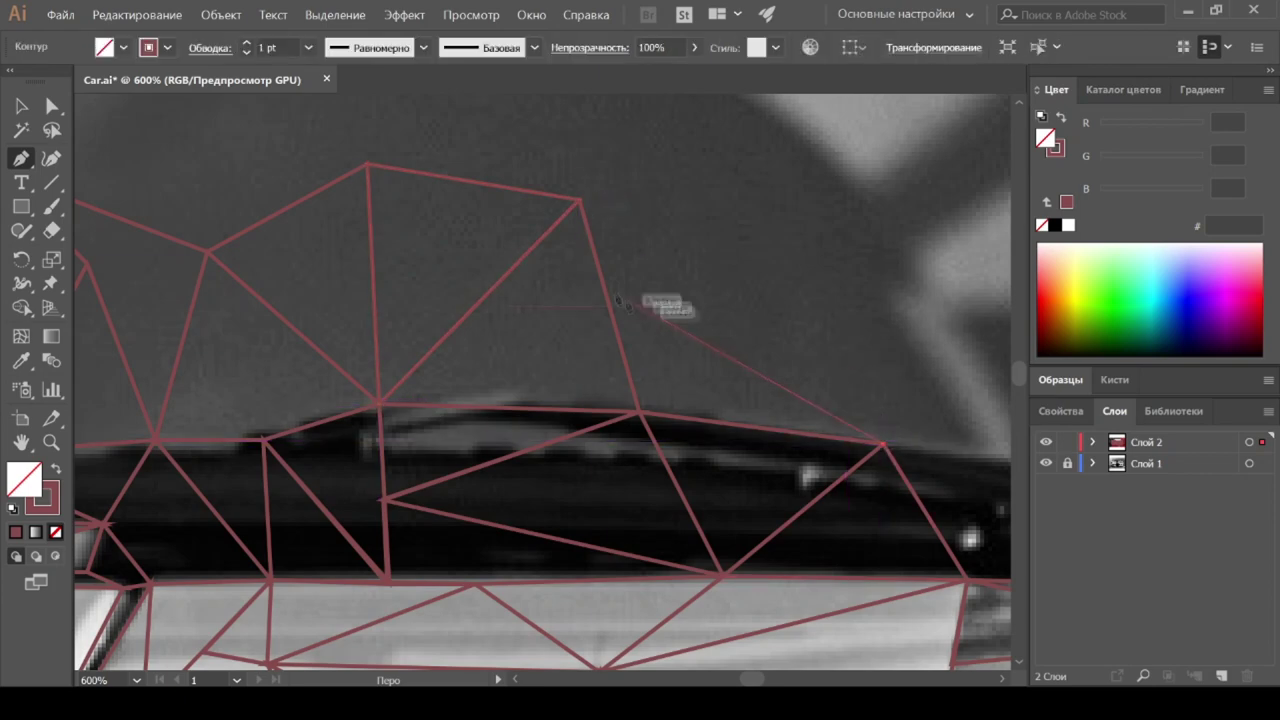
pyautogui.click(596, 258)
# Step: Extend triangles from existing roof vertices up into the sky background above the car
pyautogui.scroll(-5, 596, 258)
pyautogui.scroll(5, 531, 329)
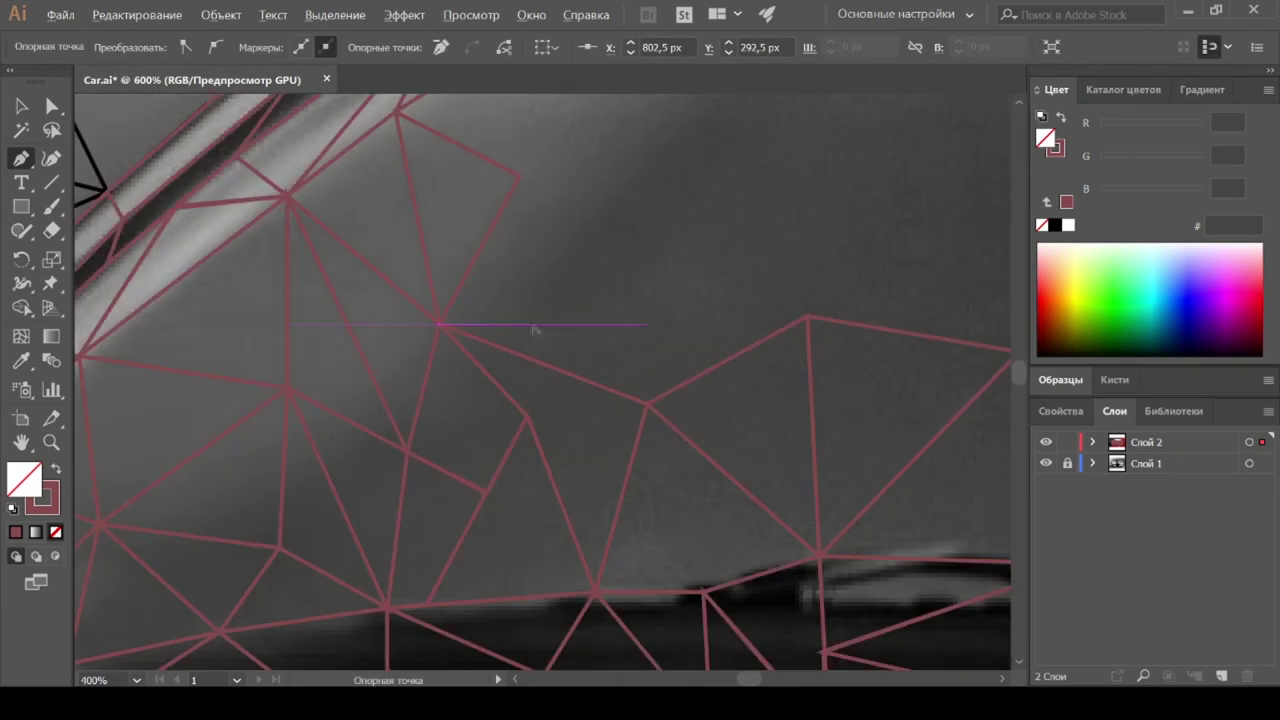
pyautogui.click(520, 177)
pyautogui.click(647, 401)
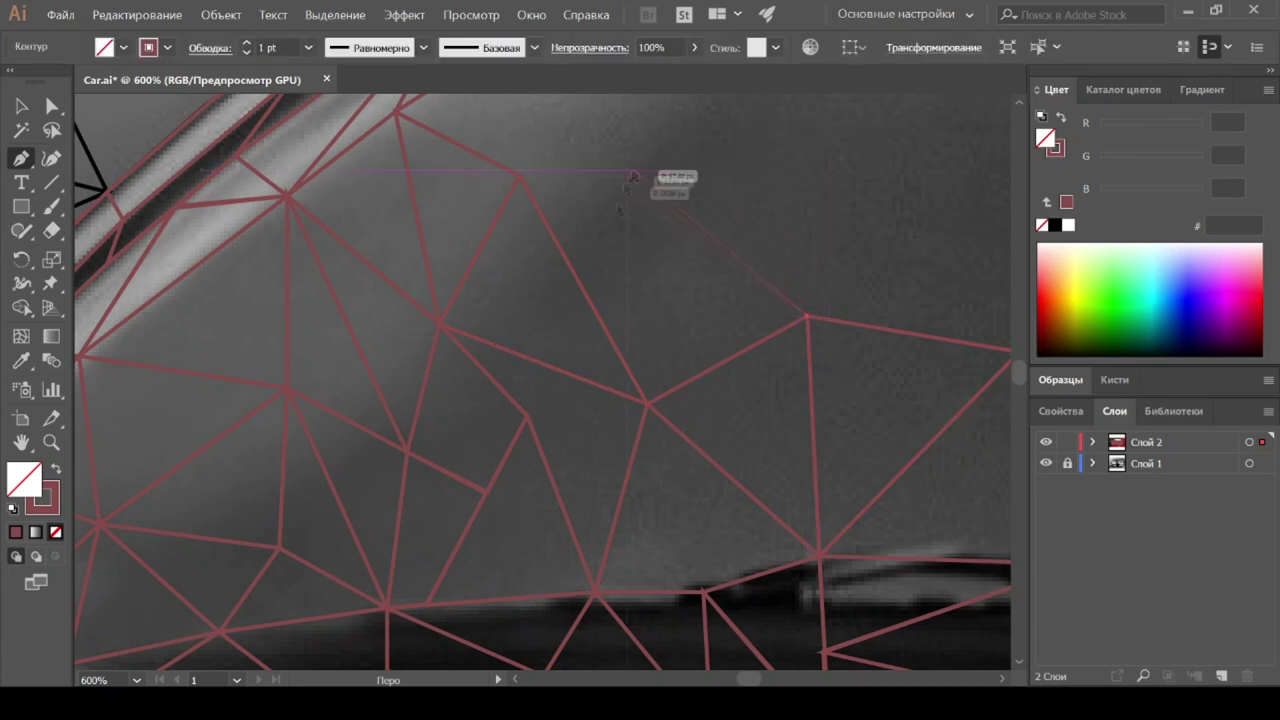
pyautogui.click(619, 240)
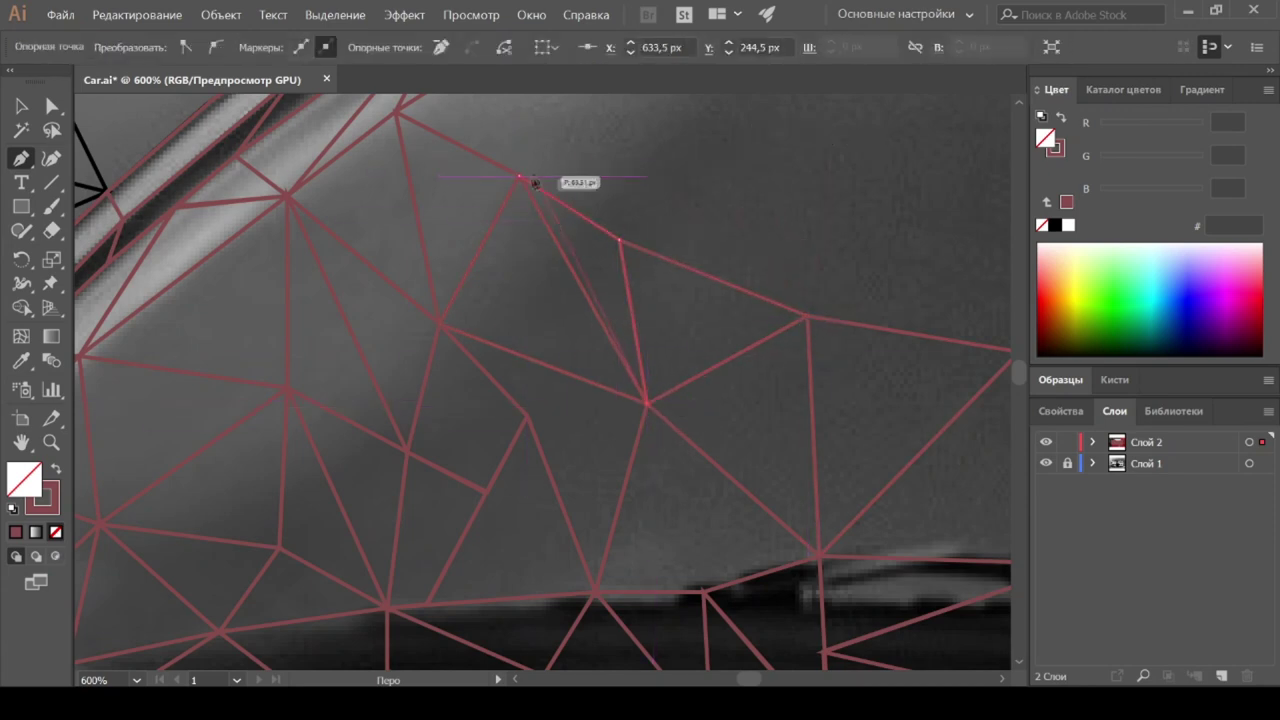
pyautogui.scroll(3, 537, 180)
pyautogui.click(596, 226)
pyautogui.click(815, 205)
pyautogui.click(727, 347)
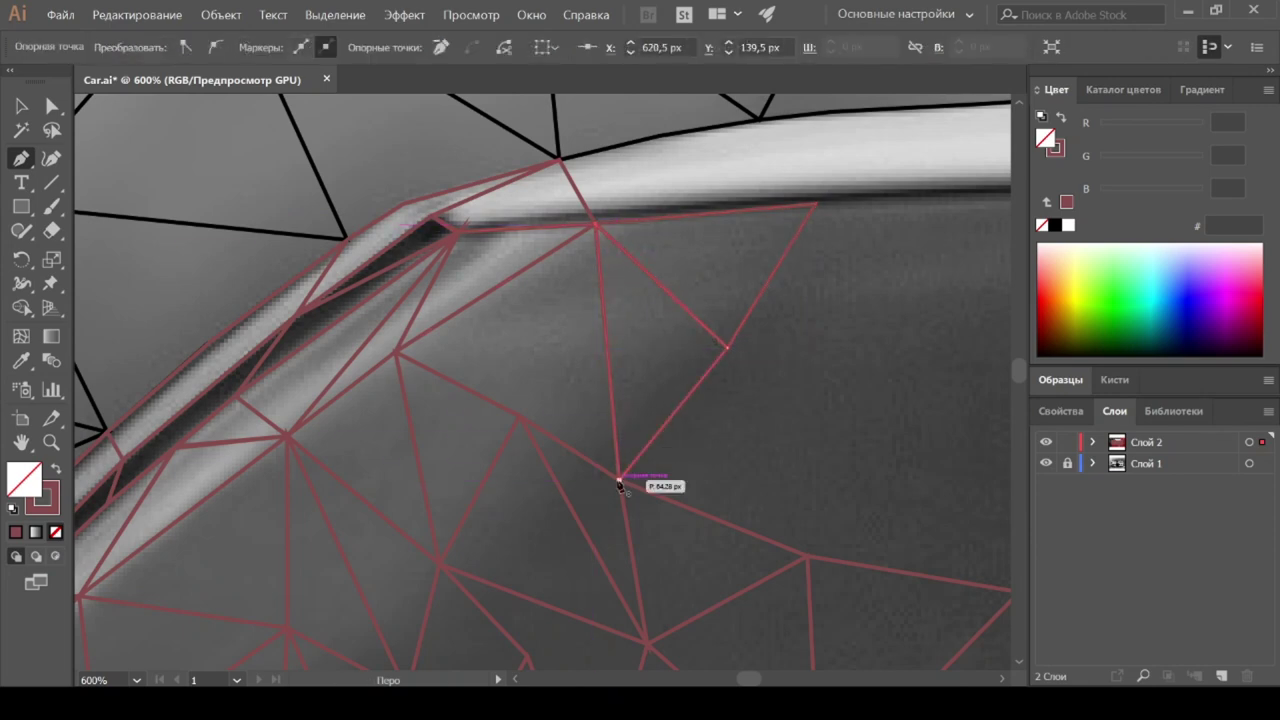
# Step: On the next roof section, add a tall triangle reaching the roof line, plus triangles below it
pyautogui.moveTo(619, 480); pyautogui.dragTo(427, 479)
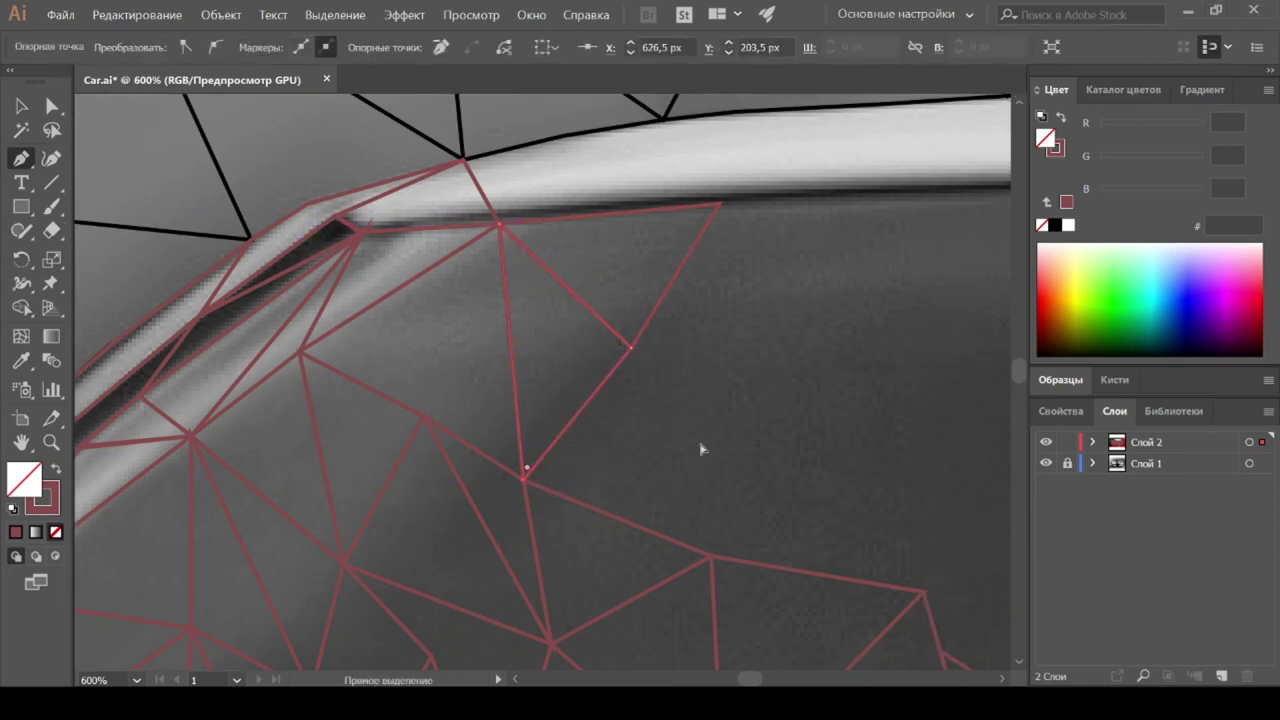
pyautogui.click(776, 348)
pyautogui.click(617, 555)
pyautogui.click(622, 205)
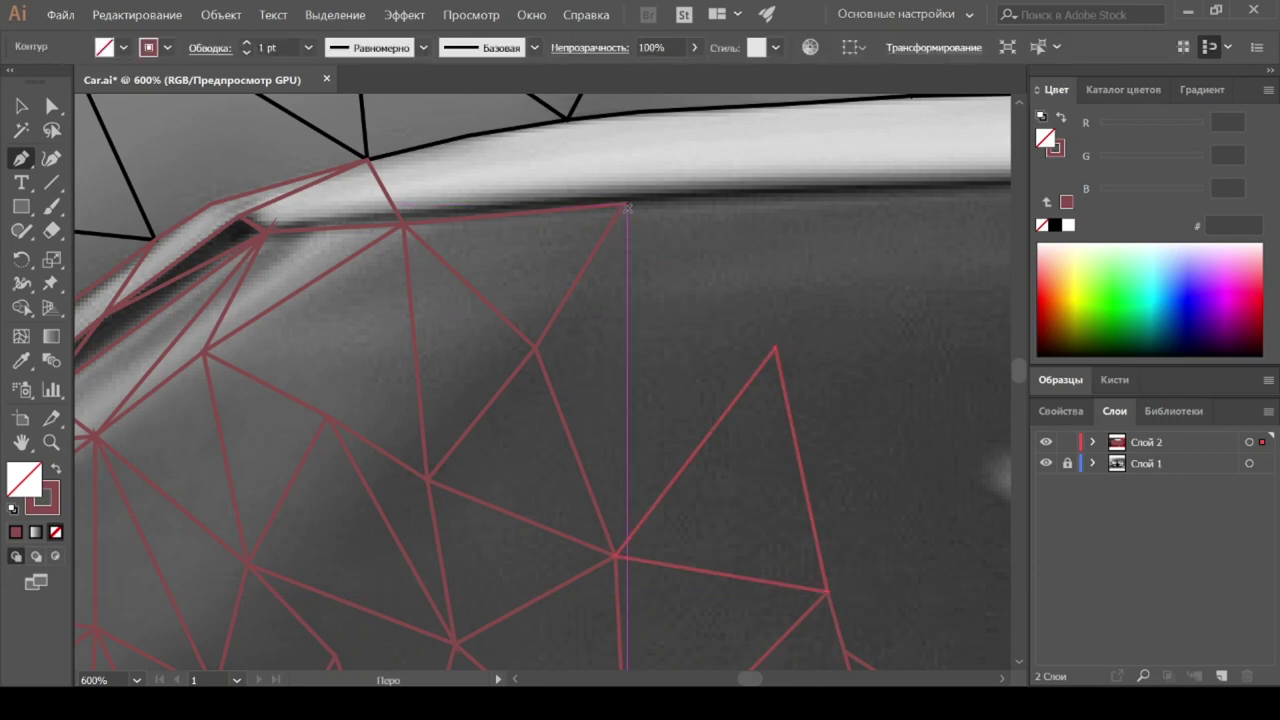
pyautogui.click(694, 345)
pyautogui.click(536, 348)
pyautogui.click(694, 345)
pyautogui.click(617, 555)
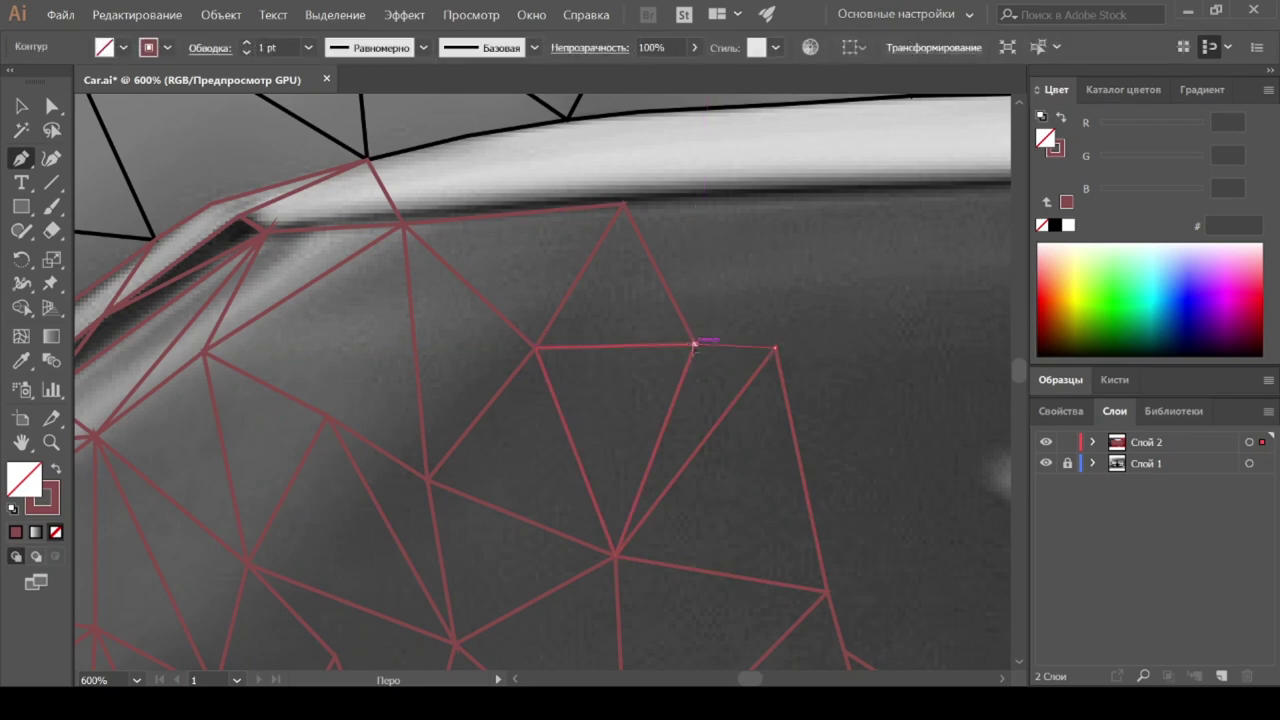
# Step: Close triangles connecting vertices just under the roof band
pyautogui.click(624, 204)
pyautogui.click(806, 191)
pyautogui.click(806, 191)
pyautogui.click(776, 348)
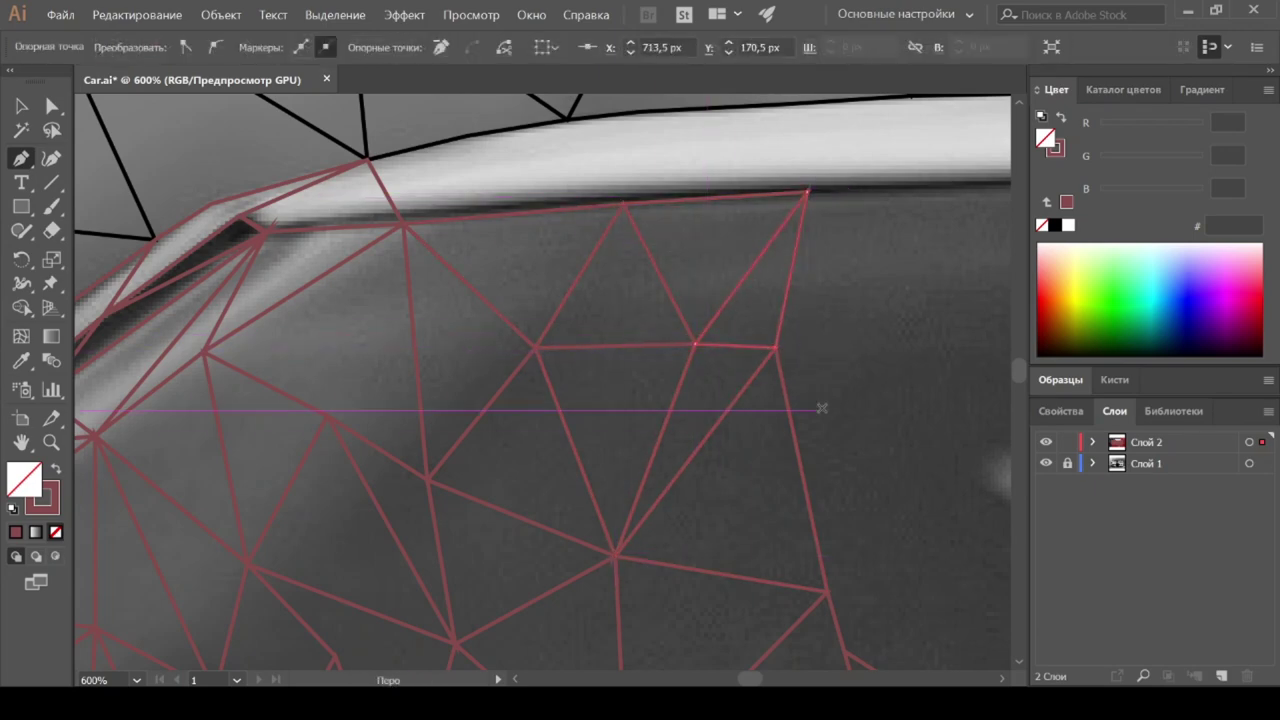
pyautogui.scroll(2, 722, 410)
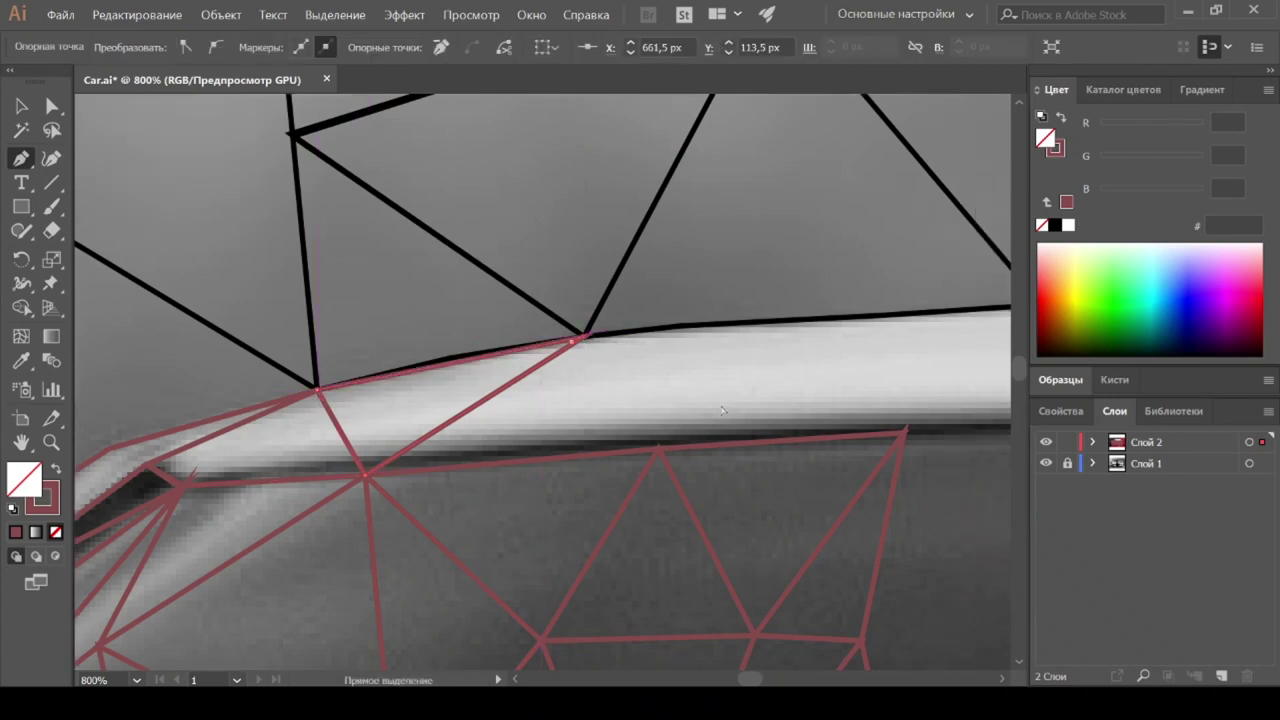
pyautogui.click(505, 336)
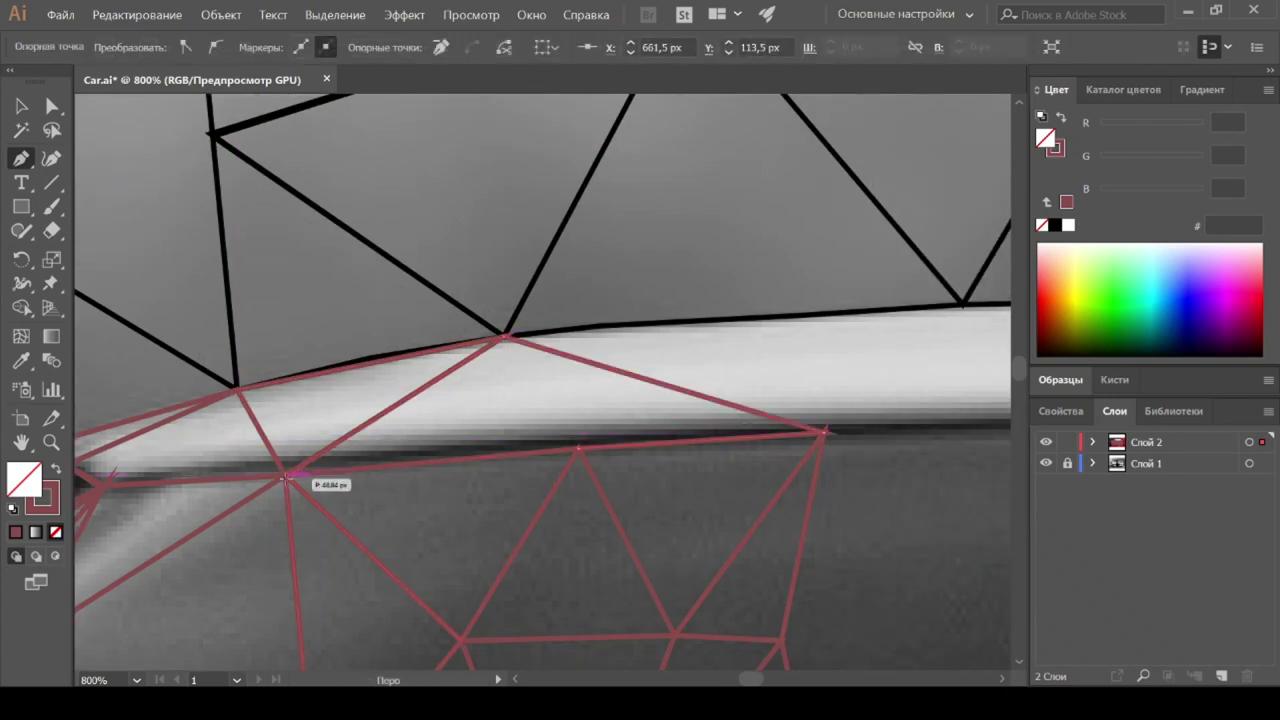
pyautogui.scroll(-1, 577, 450)
# Step: Add a small triangle on the roof band and a new triangle over the windshield
pyautogui.click(660, 424)
pyautogui.scroll(-4, 762, 328)
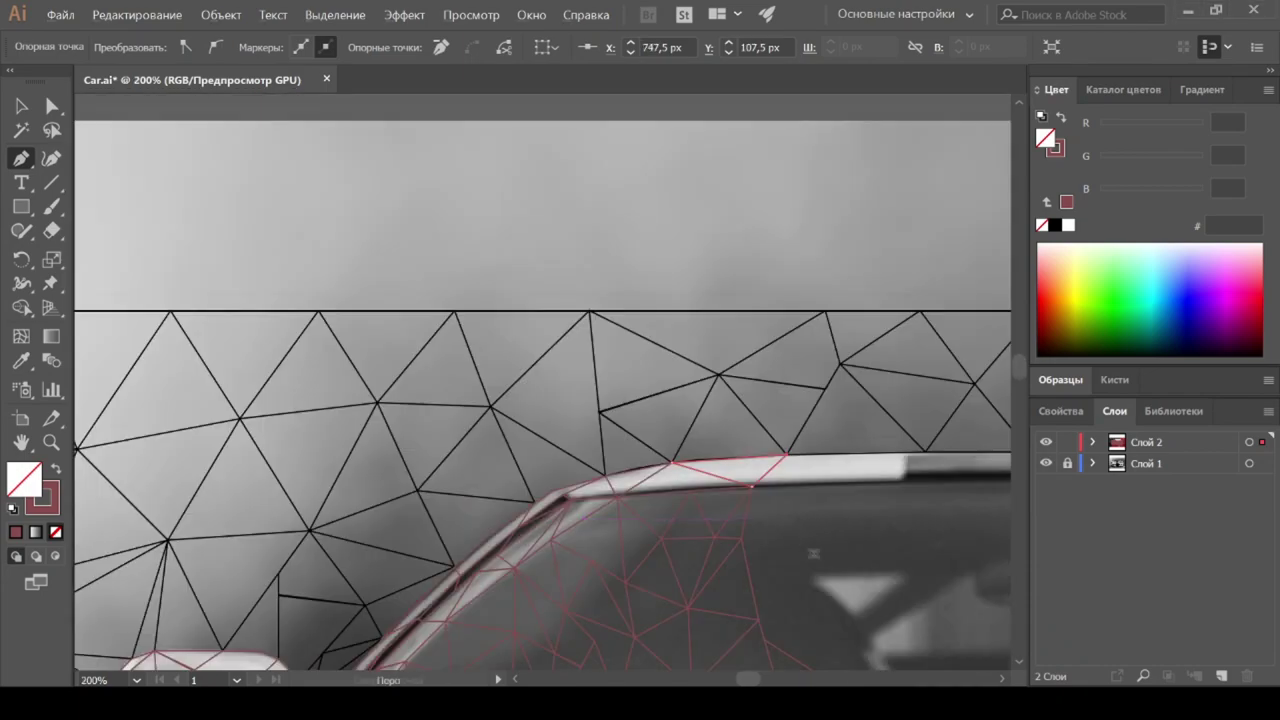
pyautogui.scroll(4, 363, 225)
pyautogui.click(344, 226)
pyautogui.click(455, 134)
pyautogui.click(577, 222)
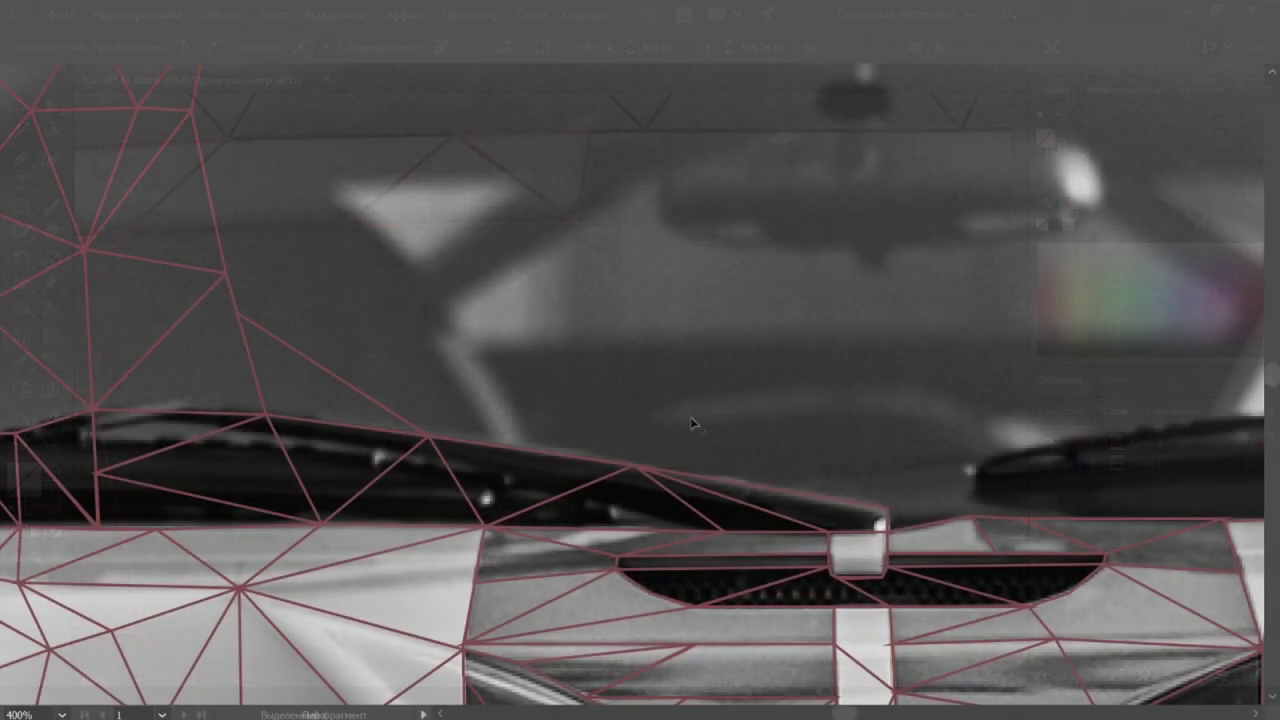
pyautogui.click(632, 463)
pyautogui.click(604, 344)
pyautogui.click(468, 348)
# Step: Set the new triangle's fill to None, then draw a triangle toward the windshield pillar
pyautogui.hotkey('shift', 'x')
pyautogui.hotkey('shift', 'x')
pyautogui.press('/')
pyautogui.click(429, 437)
pyautogui.click(428, 340)
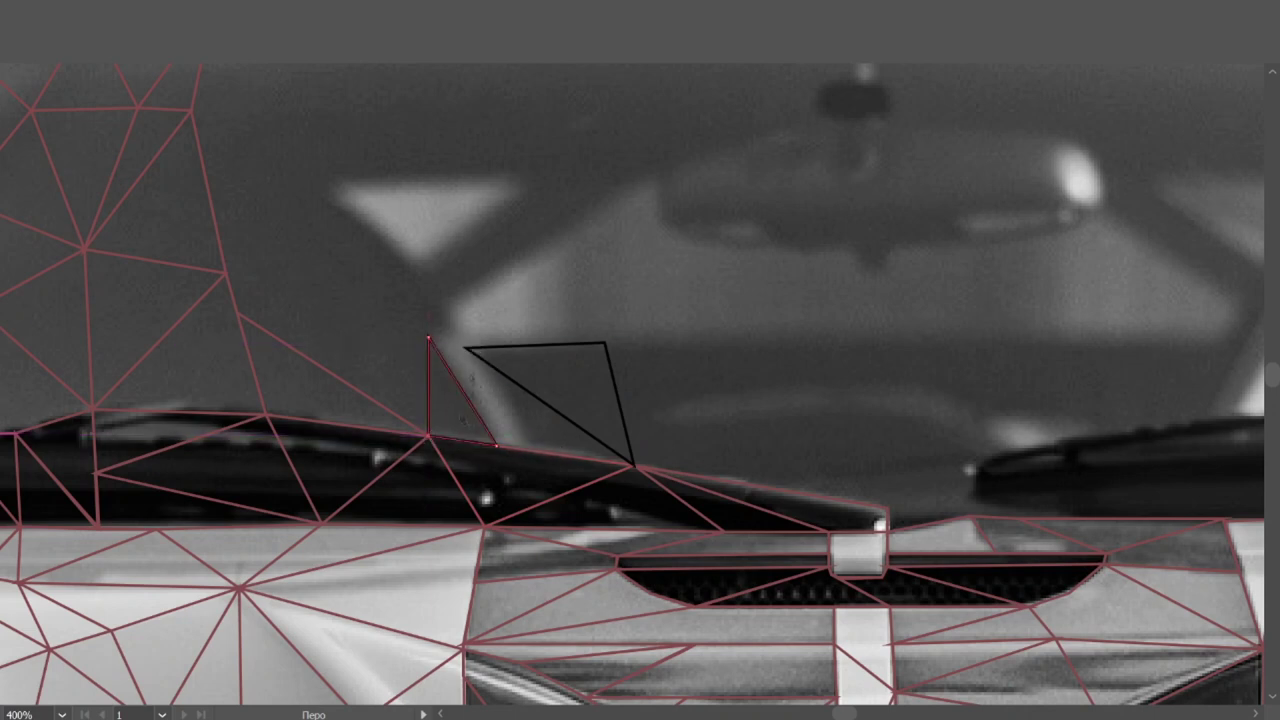
pyautogui.click(634, 465)
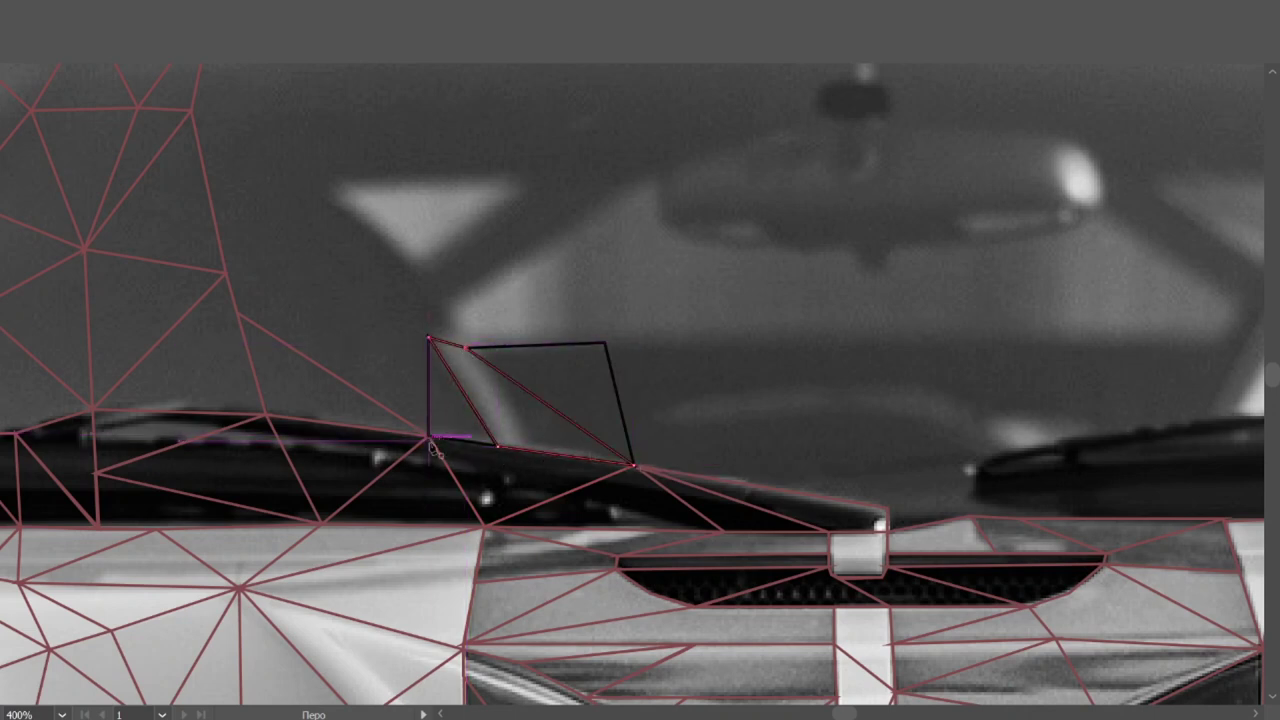
pyautogui.click(236, 312)
pyautogui.moveTo(193, 112); pyautogui.dragTo(305, 225)
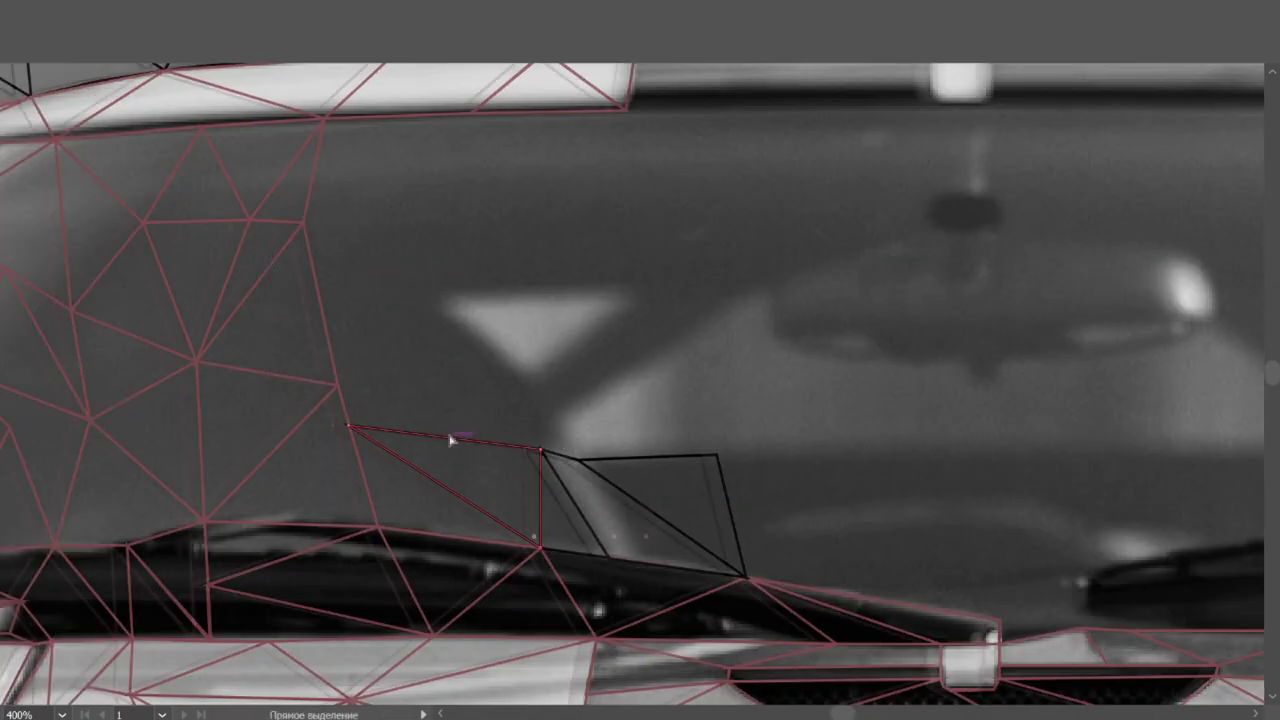
pyautogui.click(453, 314)
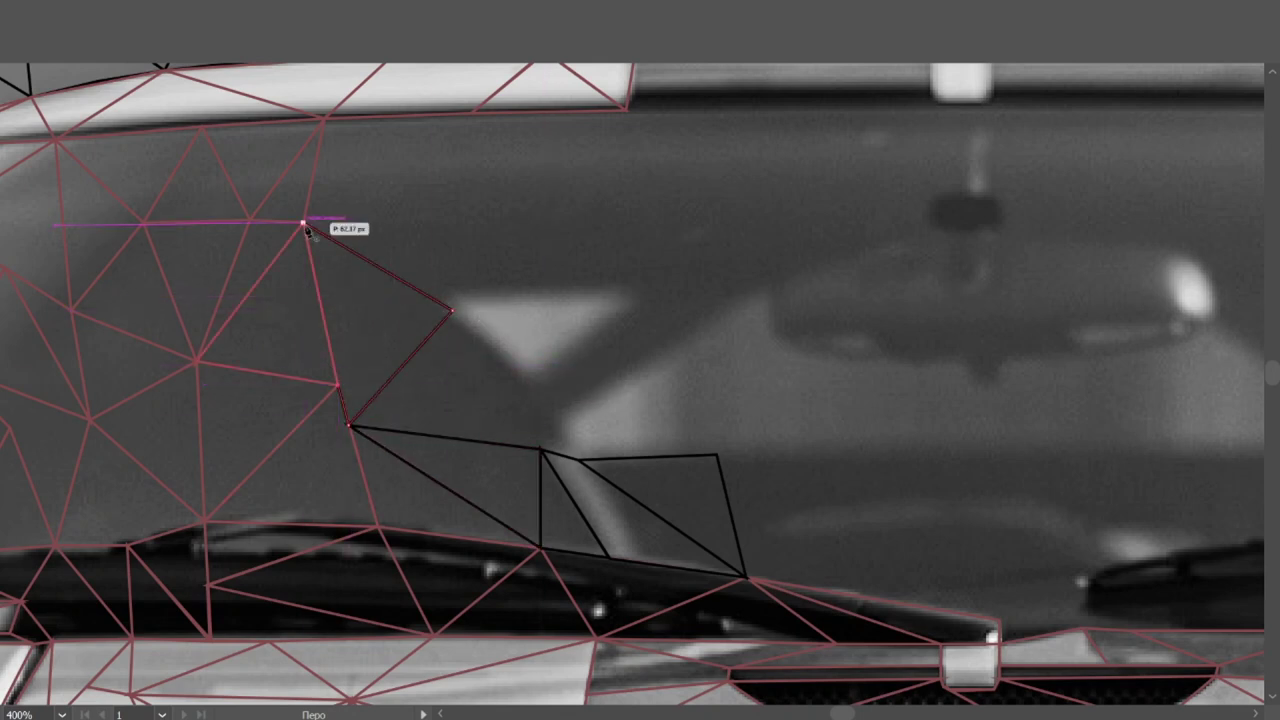
pyautogui.click(304, 224)
# Step: Close two triangles below the roof-band vertex on the left windshield
pyautogui.scroll(2, 330, 220)
pyautogui.click(472, 210)
pyautogui.click(303, 320)
pyautogui.click(452, 407)
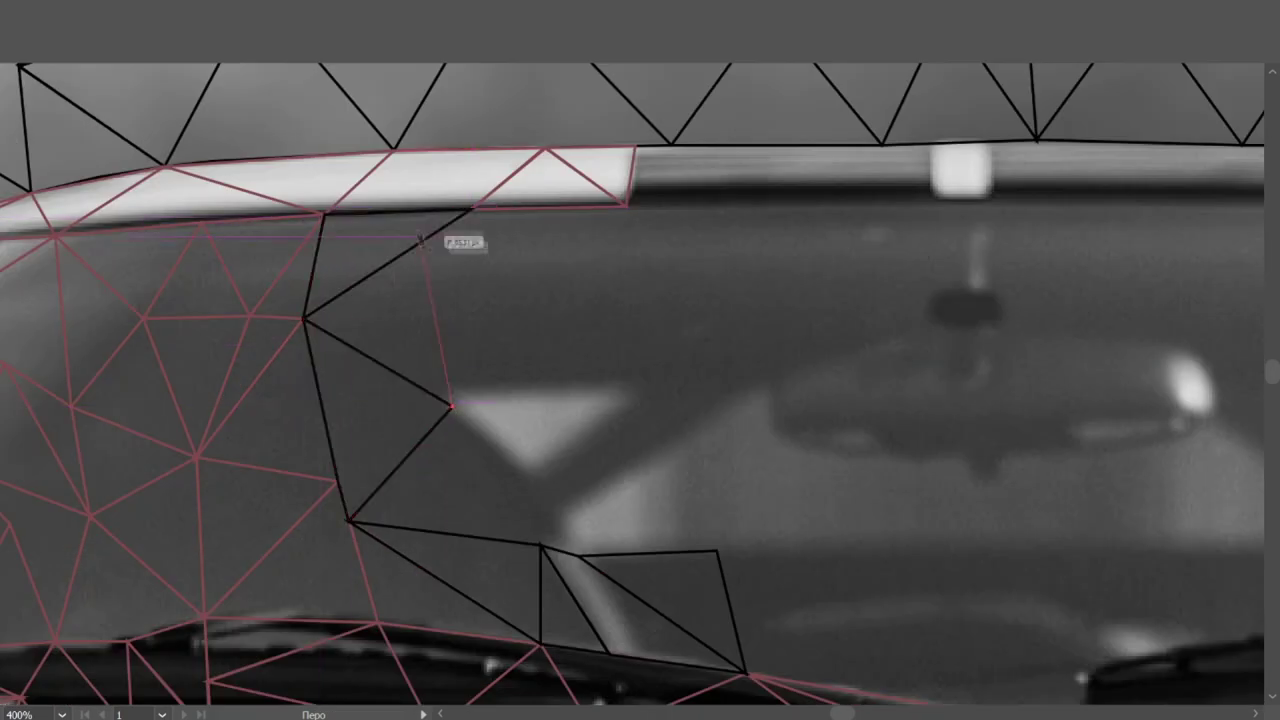
pyautogui.click(472, 211)
pyautogui.click(541, 545)
pyautogui.click(452, 407)
pyautogui.click(349, 521)
pyautogui.click(541, 545)
# Step: Fill the windshield interior with triangles, including a thin one toward the mirror area
pyautogui.click(577, 553)
pyautogui.click(452, 407)
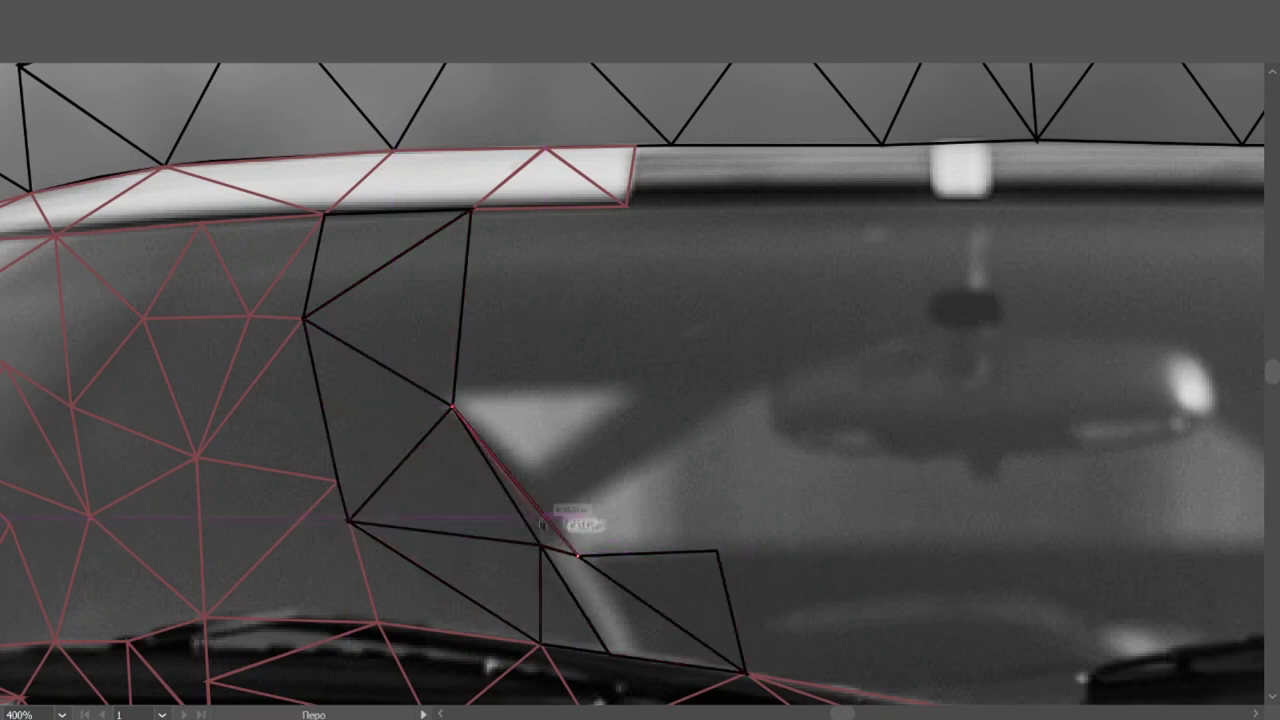
pyautogui.click(514, 478)
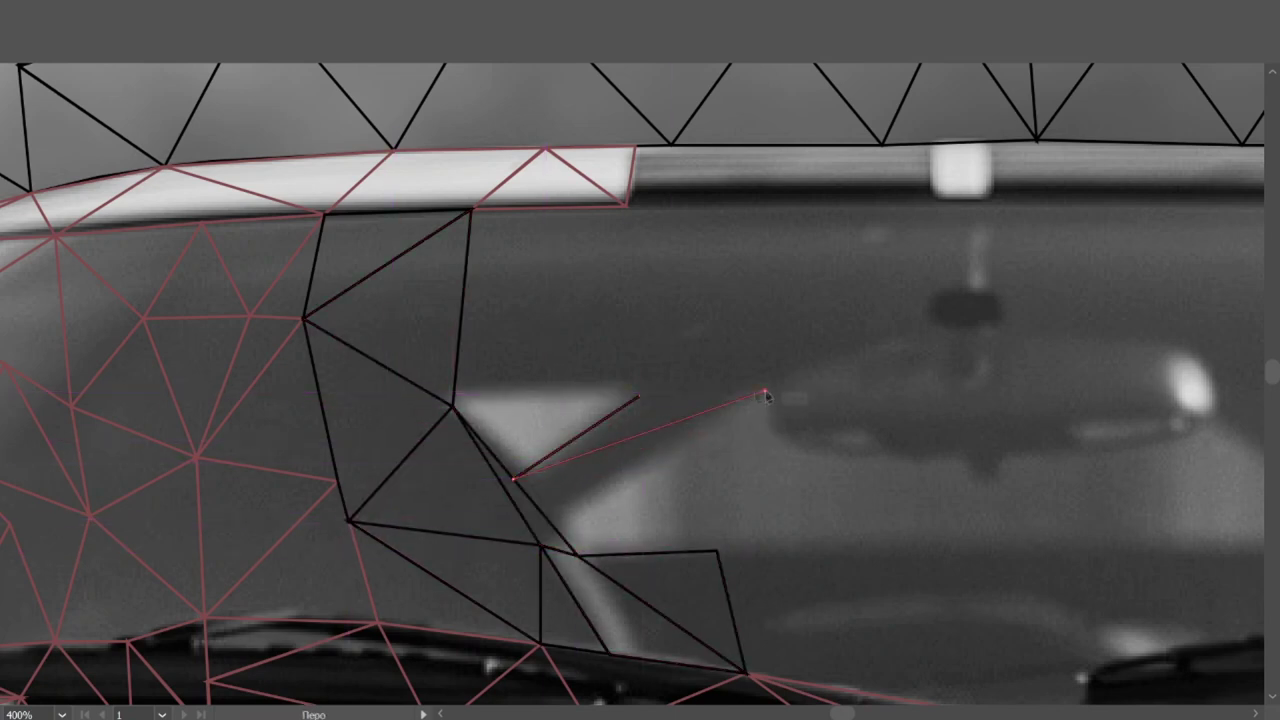
pyautogui.click(764, 393)
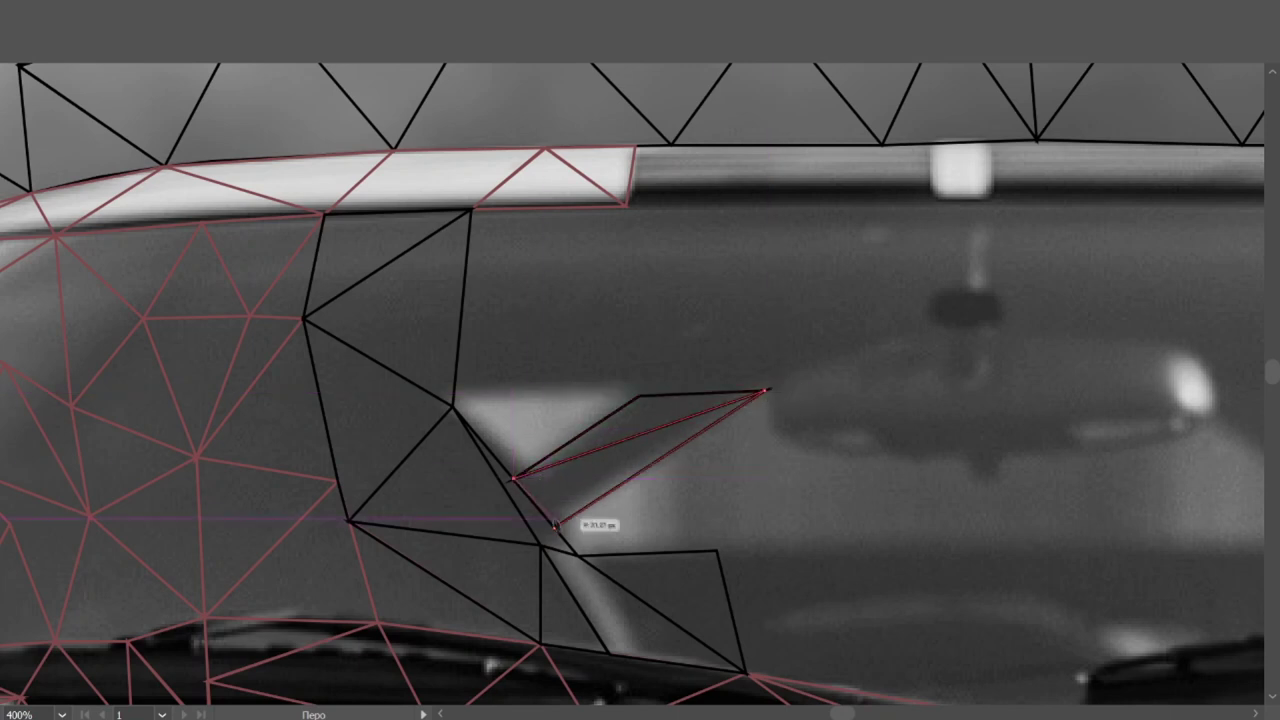
pyautogui.click(716, 550)
pyautogui.click(578, 554)
pyautogui.click(453, 396)
pyautogui.click(638, 395)
pyautogui.click(514, 478)
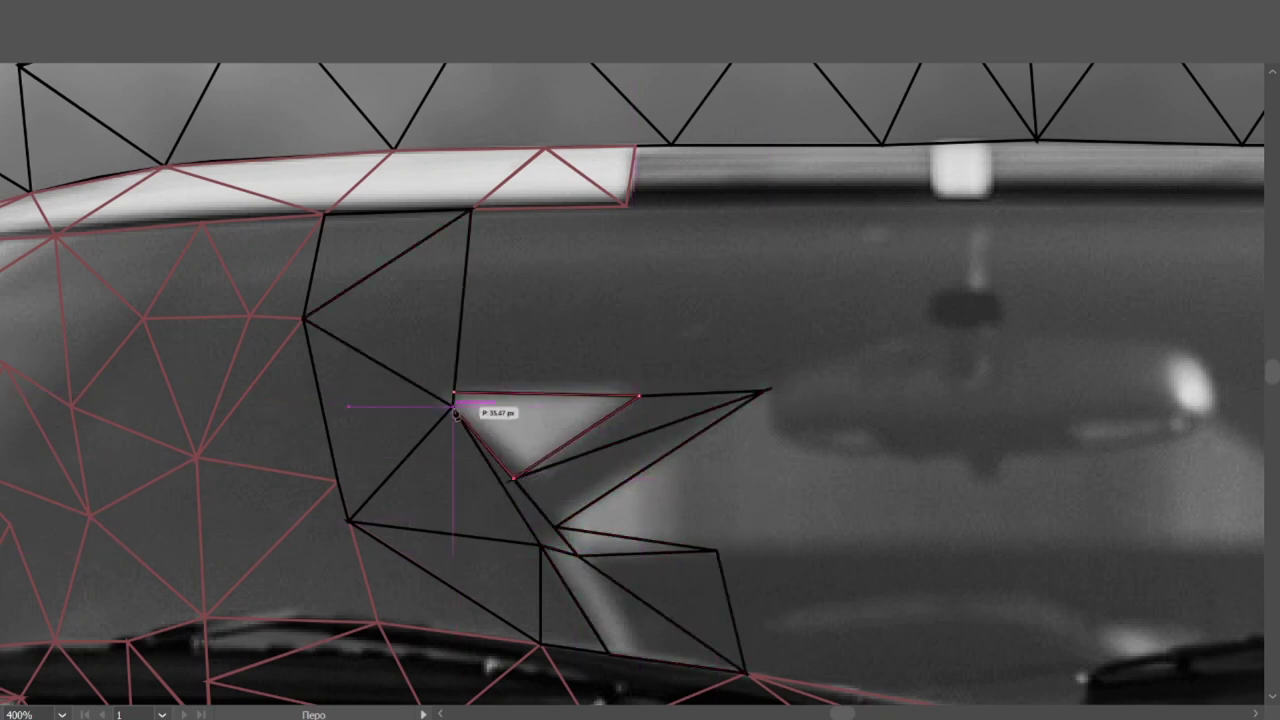
# Step: Connect edges from the roof band down to the lower windshield vertex
pyautogui.click(469, 210)
pyautogui.click(453, 396)
pyautogui.click(765, 390)
pyautogui.click(453, 396)
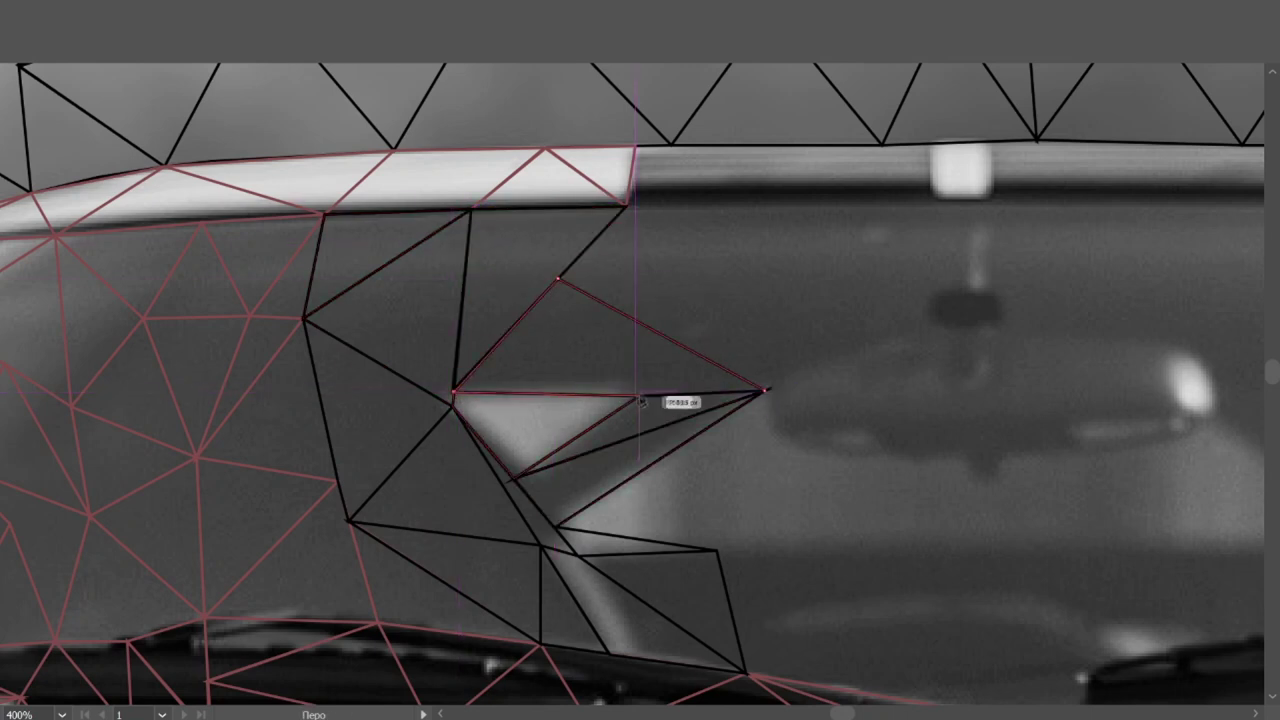
pyautogui.scroll(2, 766, 391)
# Step: Close a triangle under the roof band, then zoom out to view more of the car
pyautogui.click(627, 318)
pyautogui.click(672, 259)
pyautogui.click(560, 393)
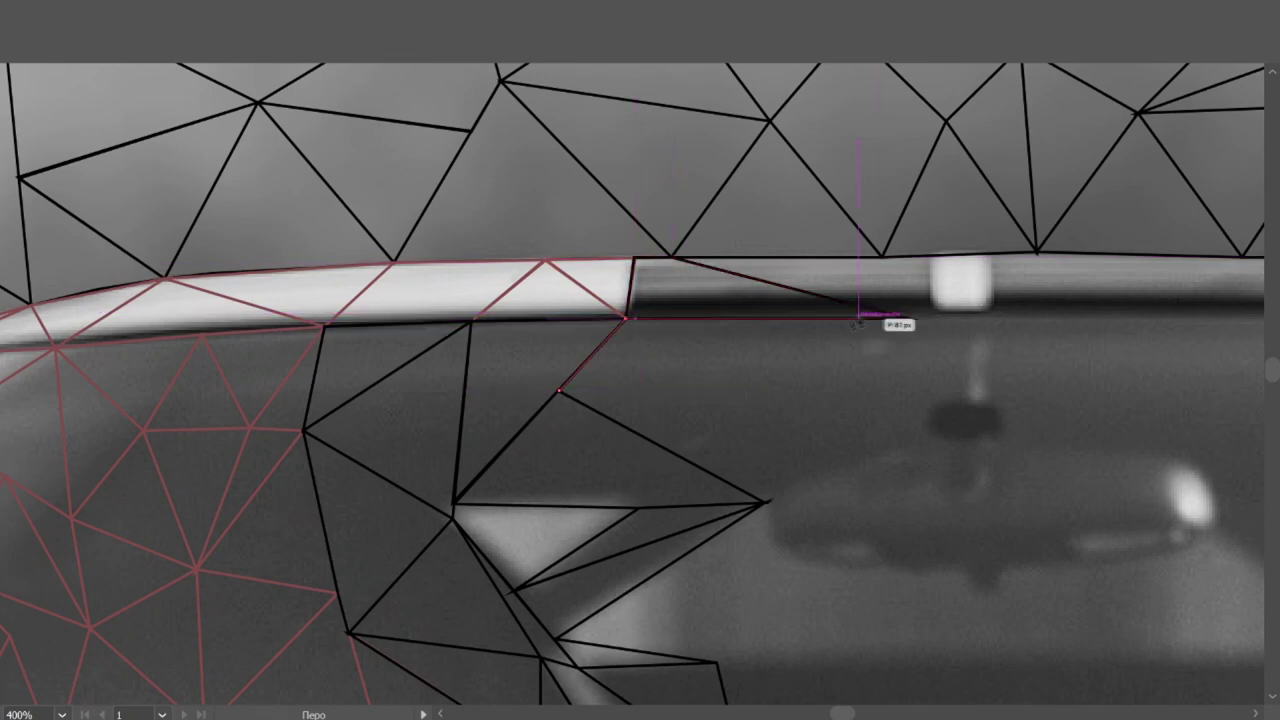
pyautogui.click(766, 500)
pyautogui.click(908, 318)
pyautogui.hotkey('ctrl', '1')
# Step: Draw a triangle closing the lower windshield gap beside the central vent
pyautogui.scroll(5, 826, 512)
pyautogui.click(791, 257)
pyautogui.click(405, 262)
pyautogui.click(791, 257)
pyautogui.click(441, 443)
pyautogui.click(405, 262)
pyautogui.scroll(3, 165, 440)
# Step: Add two adjoining triangles that share an edge along the hood line
pyautogui.click(160, 437)
pyautogui.click(400, 467)
pyautogui.click(471, 229)
pyautogui.click(160, 433)
pyautogui.click(793, 466)
pyautogui.click(471, 229)
pyautogui.click(400, 467)
pyautogui.click(792, 466)
pyautogui.scroll(-2, 873, 468)
pyautogui.scroll(3, 1143, 623)
# Step: Close triangles on the hood outline and from the upper apex to the wiper's end
pyautogui.click(520, 555)
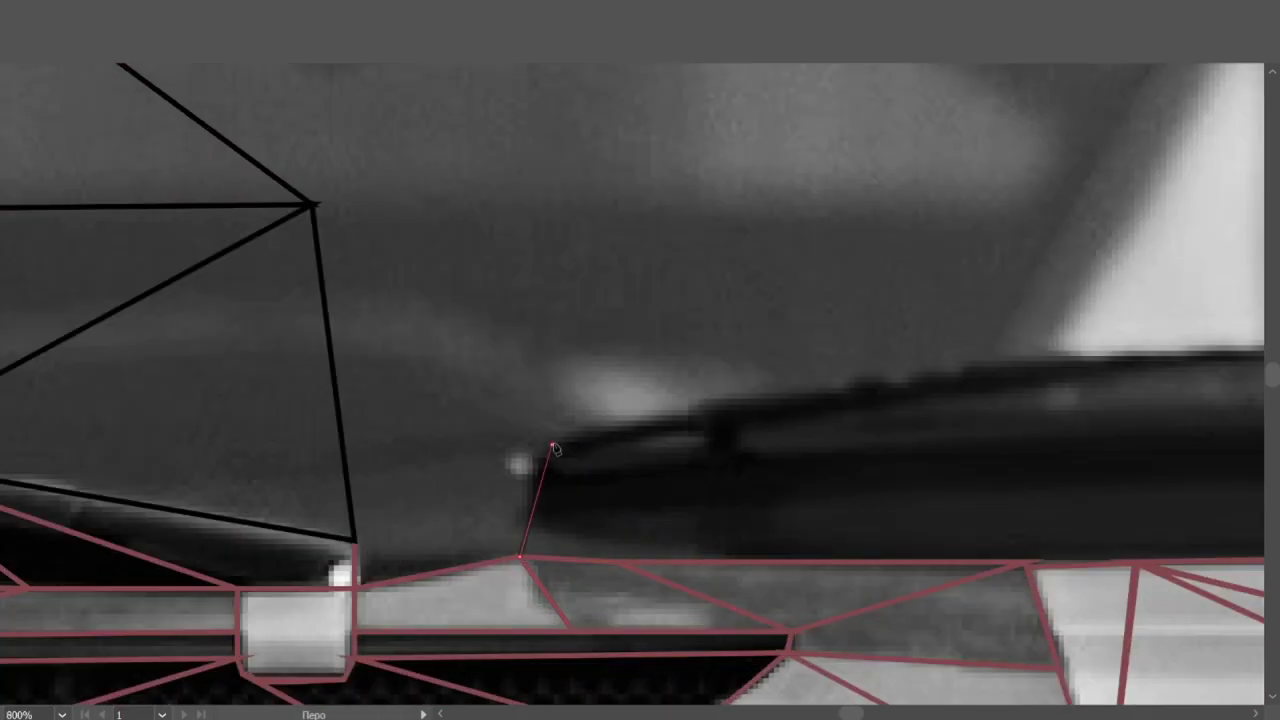
pyautogui.click(355, 540)
pyautogui.click(519, 557)
pyautogui.click(315, 207)
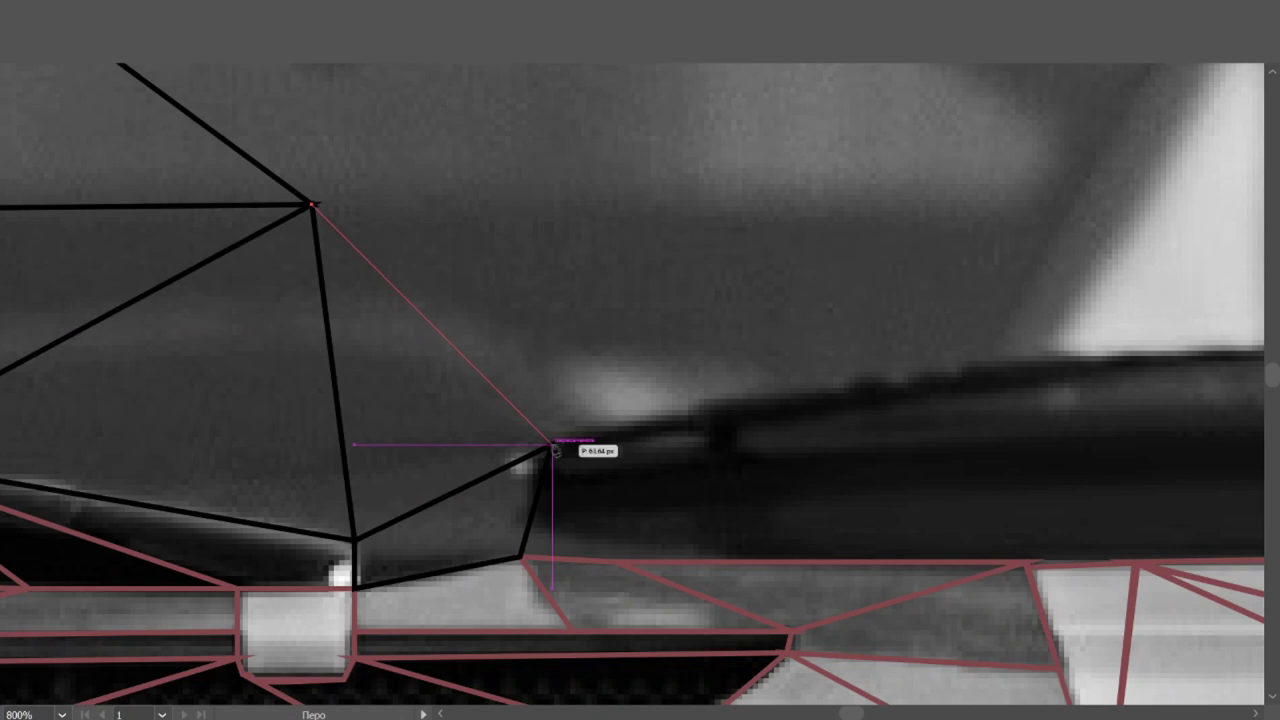
pyautogui.click(550, 445)
pyautogui.click(352, 540)
pyautogui.click(313, 206)
# Step: Start a path along the hood line, anchored on the black polygon's corner, then zoom out
pyautogui.click(487, 462)
pyautogui.click(391, 458)
pyautogui.click(422, 345)
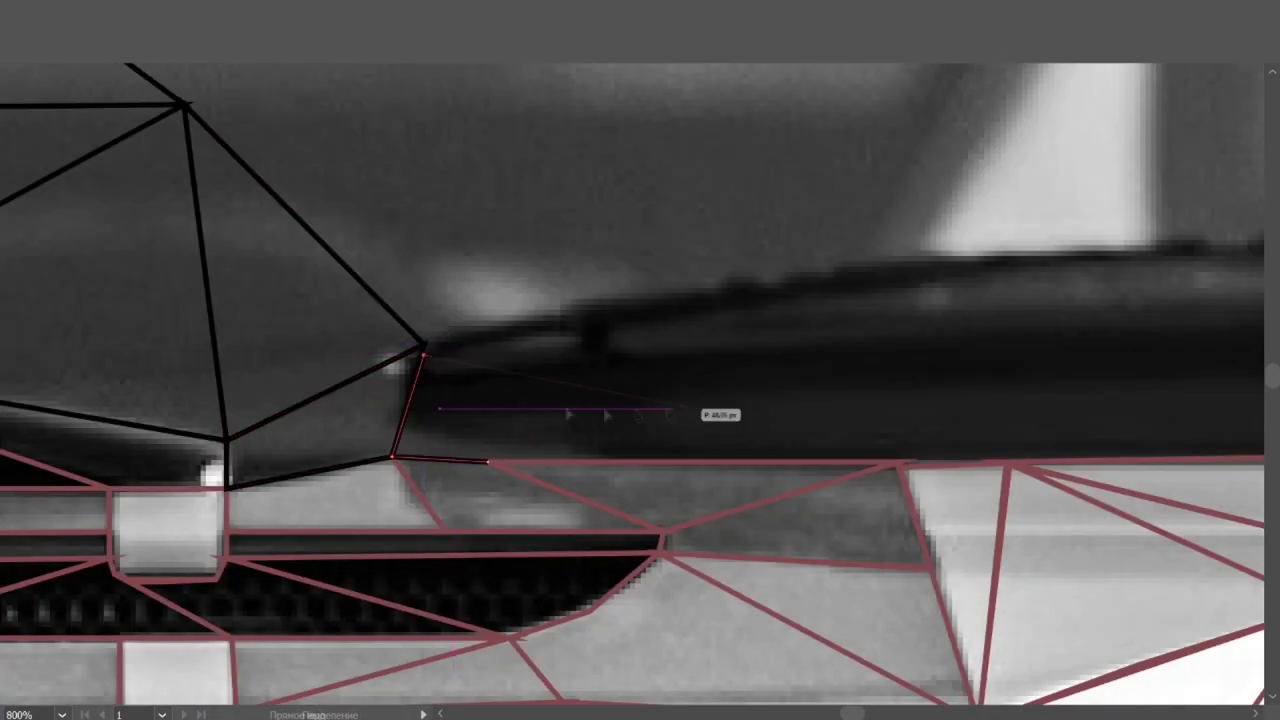
pyautogui.scroll(-10, 900, 468)
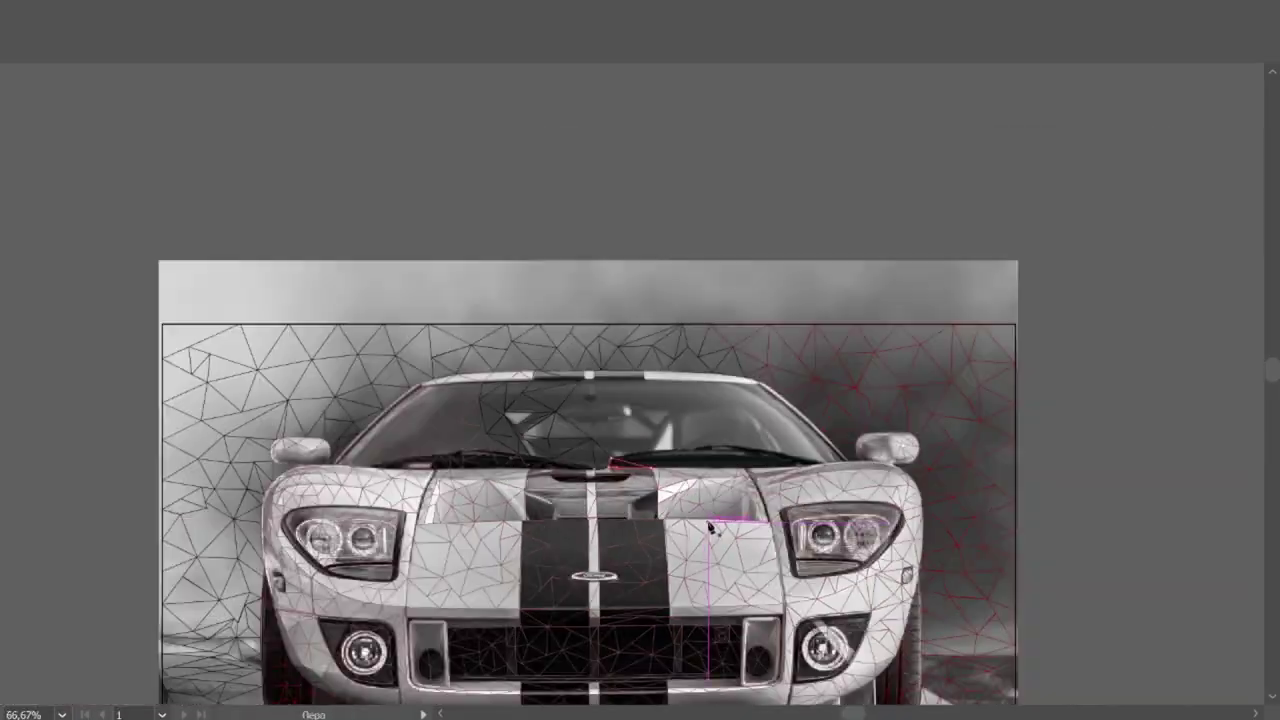
# Step: Close triangles just above the hood edge and one peaking above the wiper
pyautogui.scroll(2, 700, 535)
pyautogui.scroll(8, 700, 535)
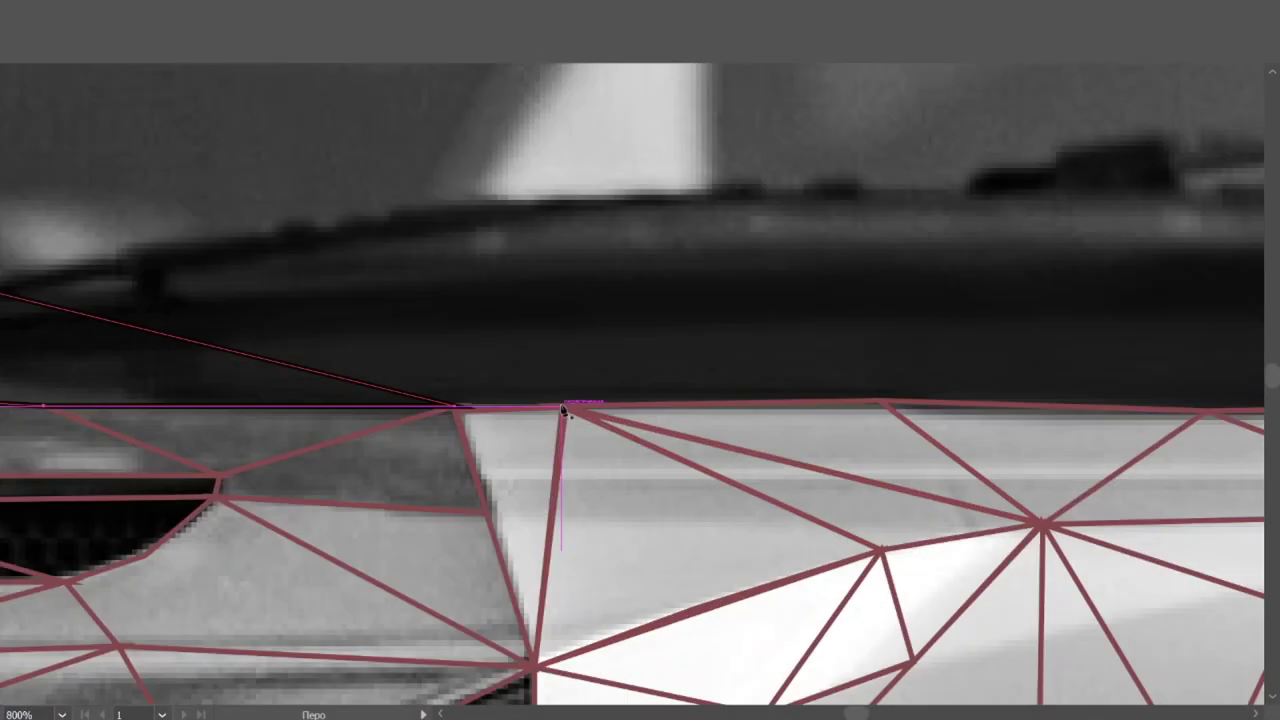
pyautogui.click(558, 405)
pyautogui.scroll(3, 590, 403)
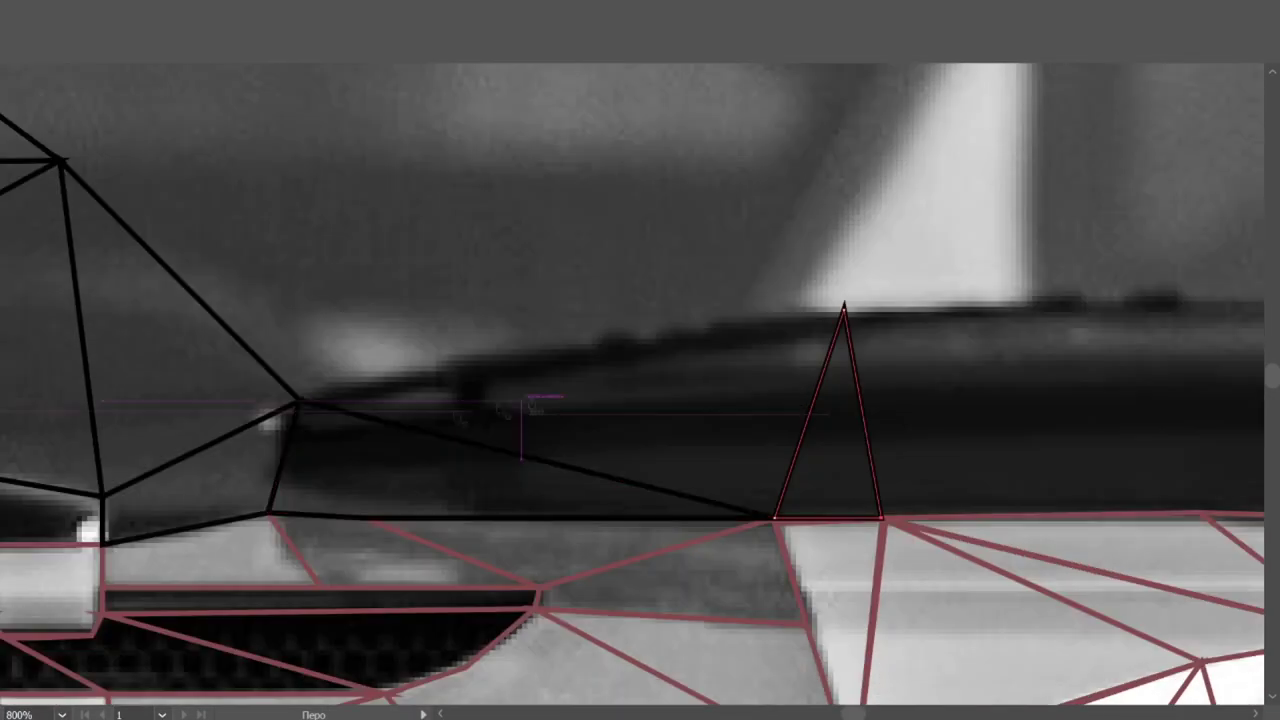
pyautogui.click(298, 400)
pyautogui.click(780, 520)
pyautogui.click(298, 400)
pyautogui.click(780, 520)
pyautogui.click(843, 310)
pyautogui.click(487, 348)
pyautogui.click(780, 520)
# Step: Add two adjacent triangles along the wiper line sharing an upper vertex
pyautogui.scroll(-3, 850, 360)
pyautogui.scroll(2, 380, 275)
pyautogui.click(382, 272)
pyautogui.click(737, 281)
pyautogui.click(560, 452)
pyautogui.click(382, 272)
pyautogui.click(698, 412)
pyautogui.click(737, 281)
pyautogui.click(560, 452)
# Step: Add a triangle further right and one filling the remaining gap beside it
pyautogui.click(890, 390)
pyautogui.click(958, 268)
pyautogui.click(737, 281)
pyautogui.click(890, 390)
pyautogui.click(698, 412)
pyautogui.click(890, 390)
pyautogui.click(737, 281)
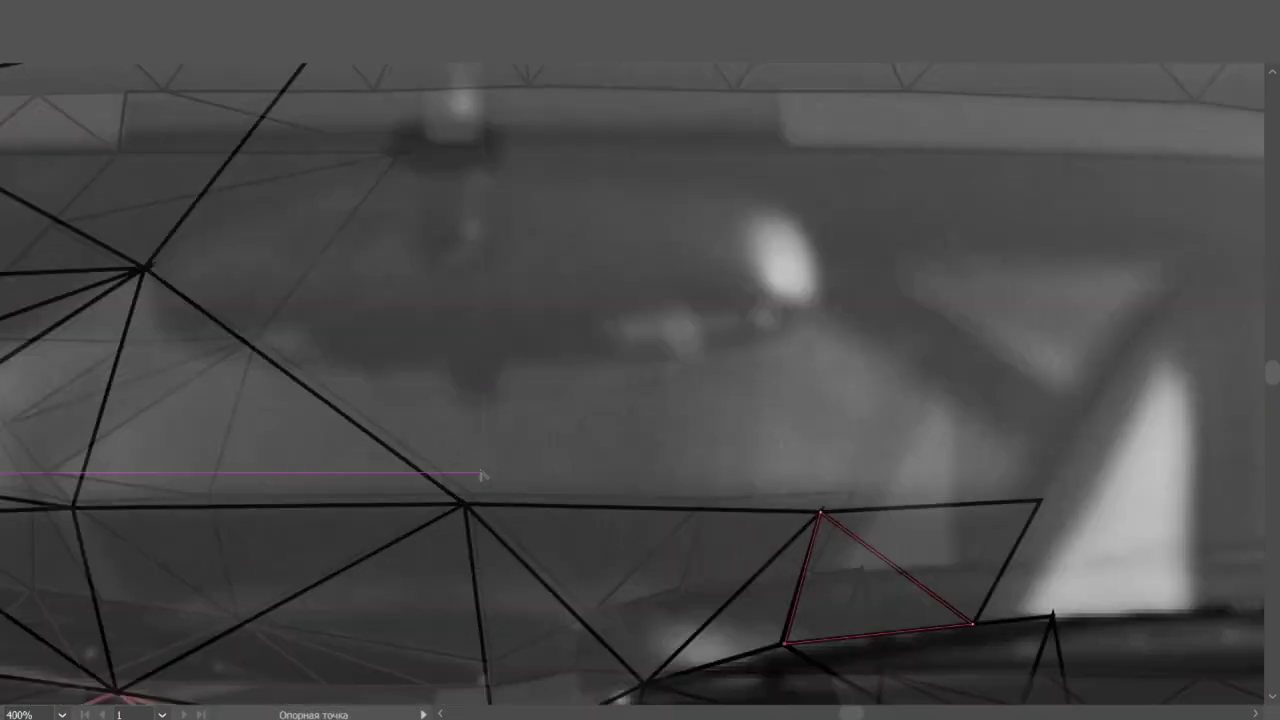
# Step: Close the current triangle, then add triangles from the shared vertex down to above the mirror
pyautogui.click(465, 505)
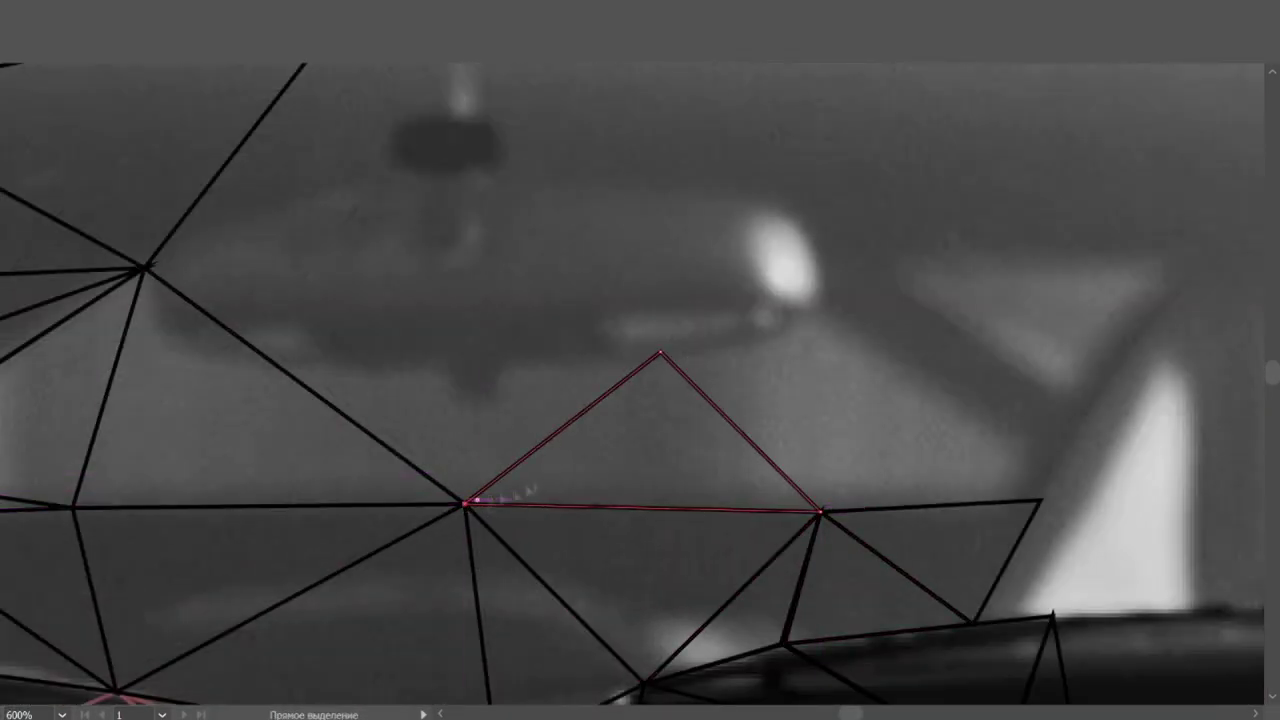
pyautogui.click(362, 345)
pyautogui.click(772, 352)
pyautogui.click(577, 505)
pyautogui.click(362, 345)
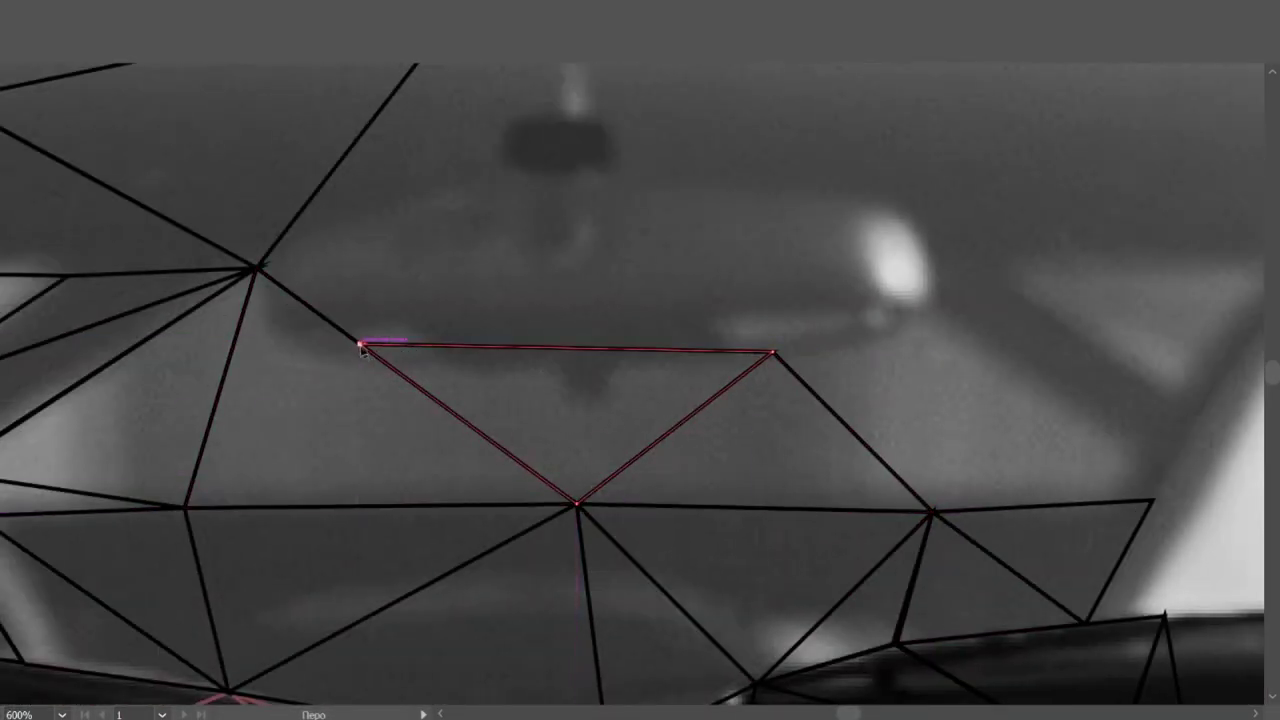
pyautogui.scroll(2, 366, 343)
pyautogui.click(257, 380)
pyautogui.click(362, 457)
pyautogui.click(470, 103)
# Step: Draw two outlined triangles covering the rear-view mirror
pyautogui.click(257, 380)
pyautogui.click(772, 463)
pyautogui.click(557, 290)
pyautogui.click(362, 457)
pyautogui.click(772, 463)
pyautogui.scroll(2, 772, 470)
# Step: Draw a triangle up to the roof trim and an edge along the mirror stem
pyautogui.keyDown('ctrl'); pyautogui.click(543, 252); pyautogui.keyUp('ctrl')
pyautogui.click(471, 199)
pyautogui.click(517, 416)
pyautogui.click(257, 477)
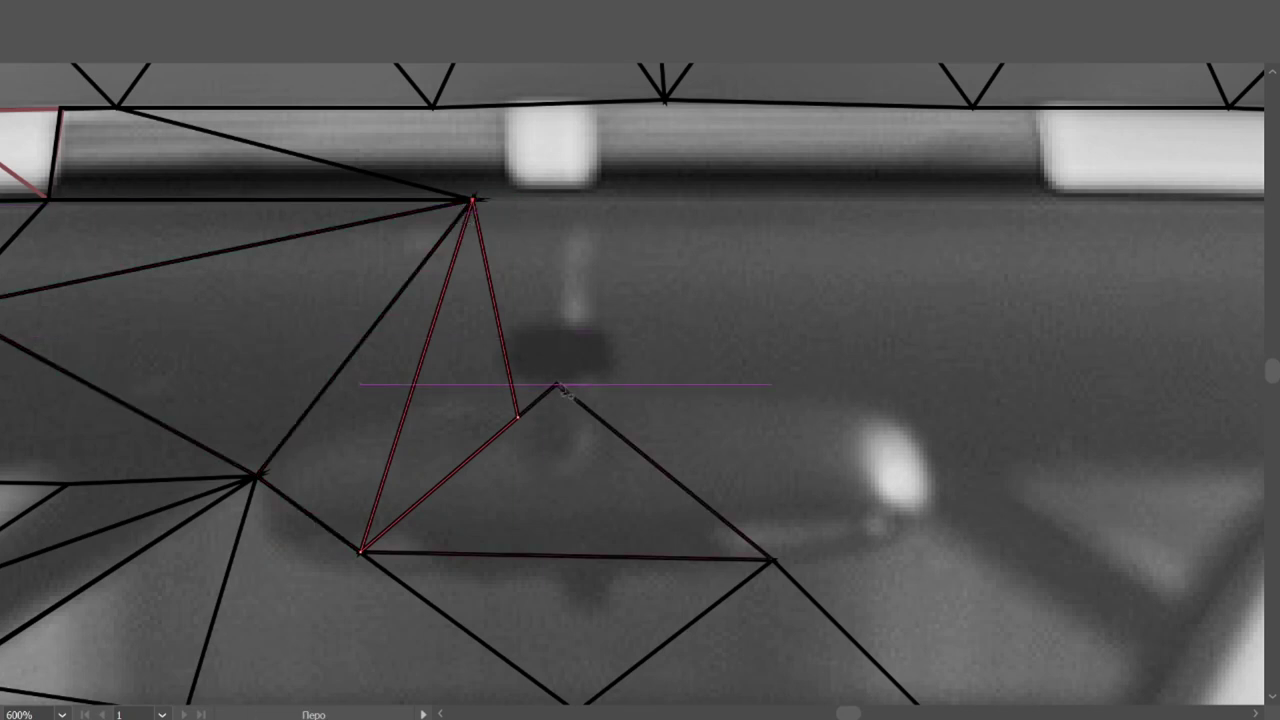
pyautogui.click(511, 382)
pyautogui.click(518, 417)
# Step: Add triangles across the windshield, anchored on the roof trim edge
pyautogui.click(500, 328)
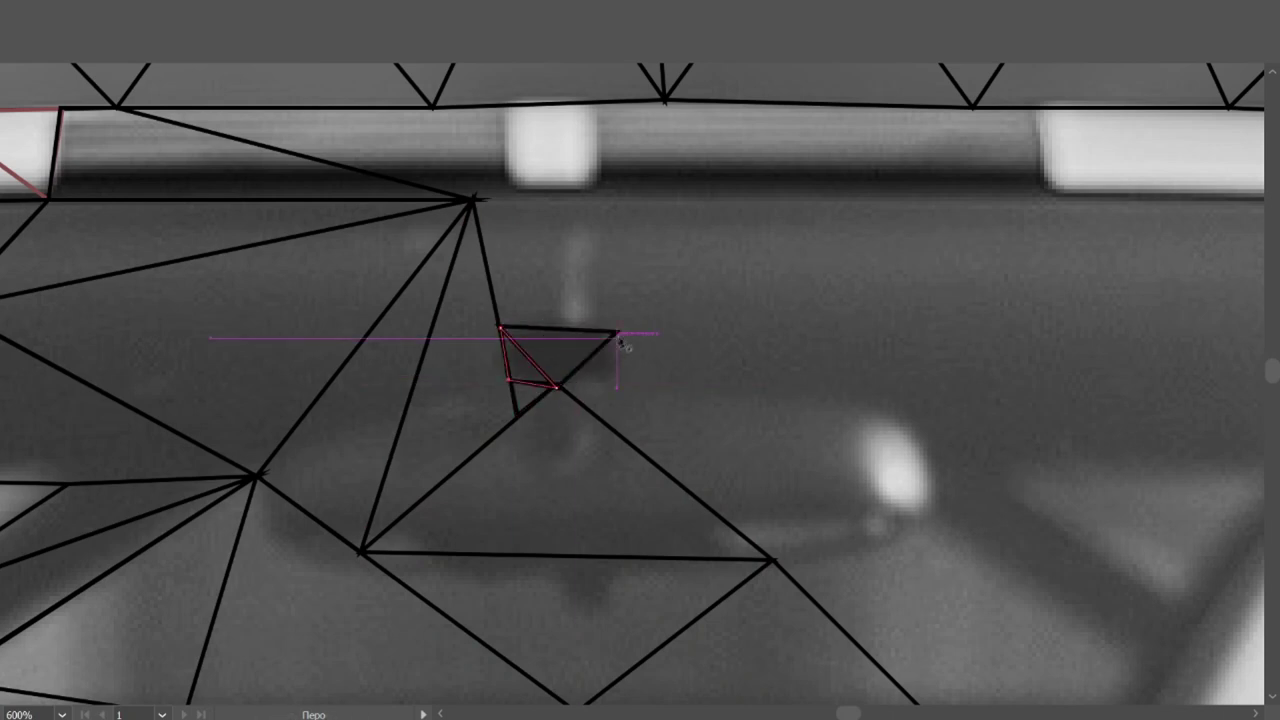
pyautogui.click(557, 200)
pyautogui.click(472, 200)
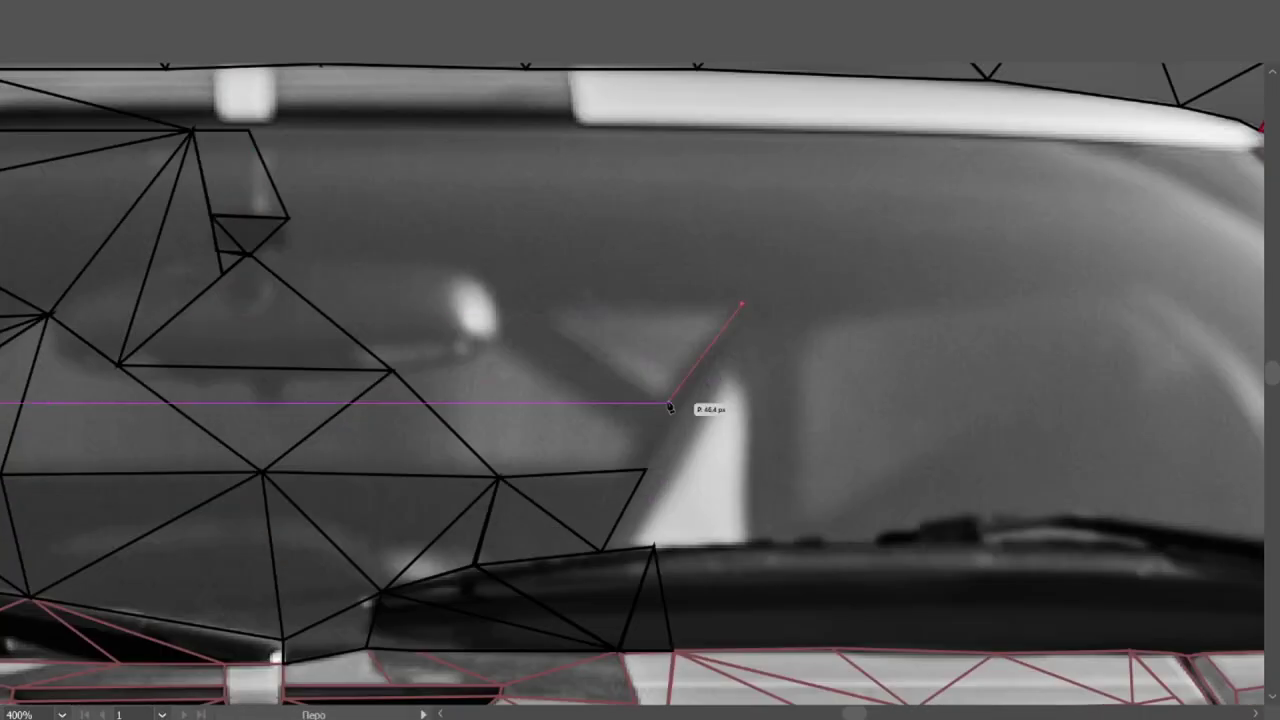
pyautogui.click(668, 403)
pyautogui.click(540, 309)
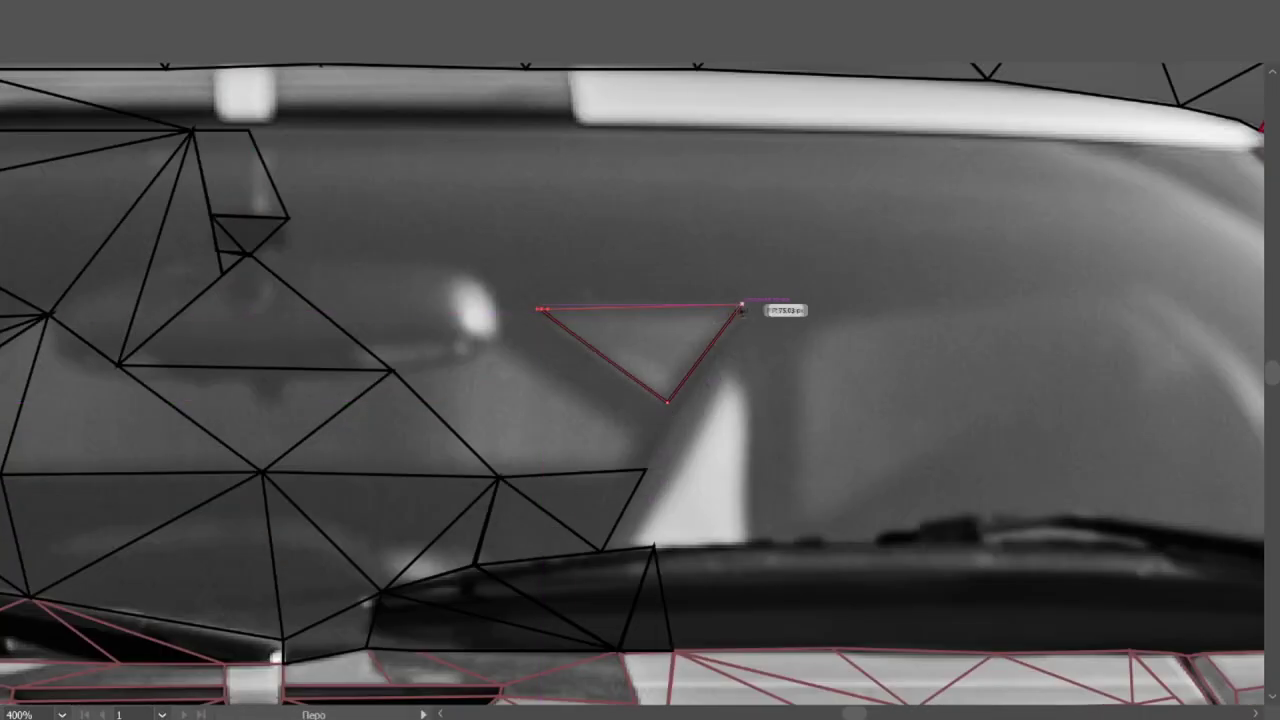
pyautogui.click(499, 477)
pyautogui.click(499, 348)
pyautogui.click(390, 370)
pyautogui.click(499, 477)
pyautogui.scroll(3, 400, 315)
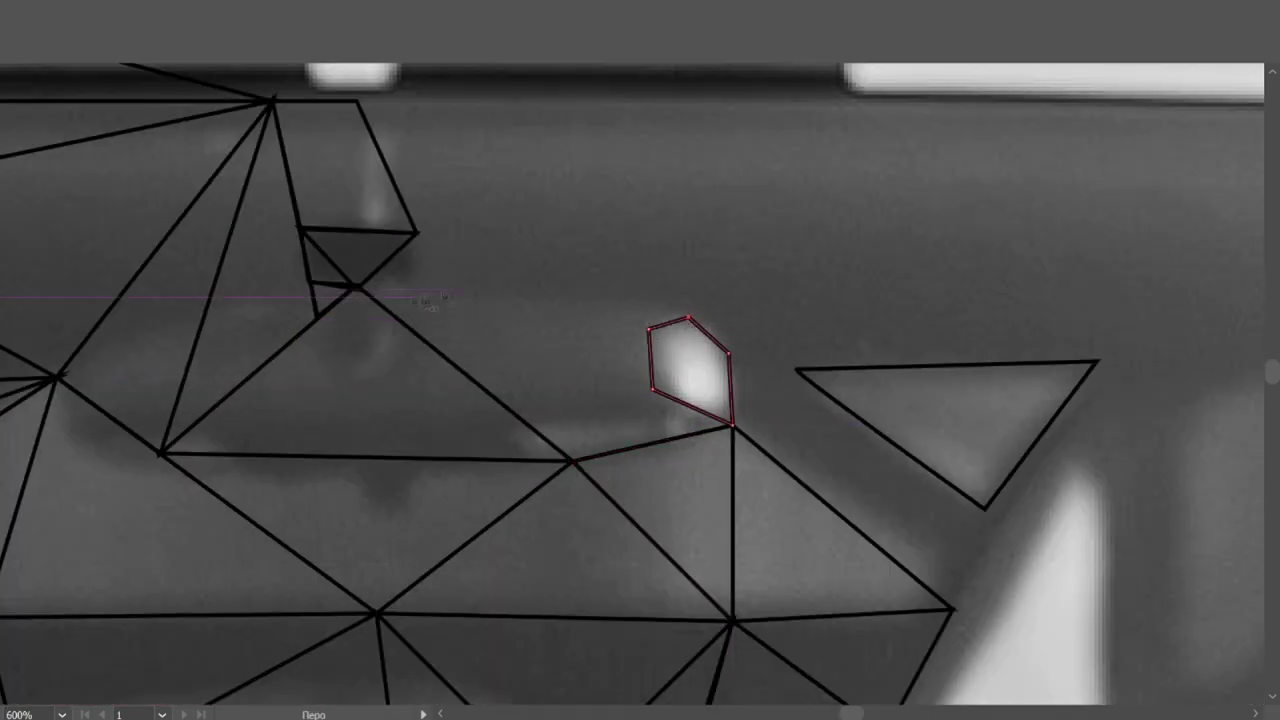
# Step: Outline the bright reflection as a closed polygon
pyautogui.click(357, 290)
pyautogui.click(695, 318)
pyautogui.click(650, 328)
pyautogui.click(732, 426)
pyautogui.click(570, 461)
pyautogui.click(357, 290)
pyautogui.scroll(2, 372, 305)
# Step: Draw two triangles linking the roof trim, mirror and reflection top
pyautogui.click(357, 197)
pyautogui.click(664, 197)
pyautogui.click(416, 328)
pyautogui.click(357, 197)
pyautogui.click(690, 412)
pyautogui.click(664, 197)
pyautogui.click(416, 328)
pyautogui.click(690, 412)
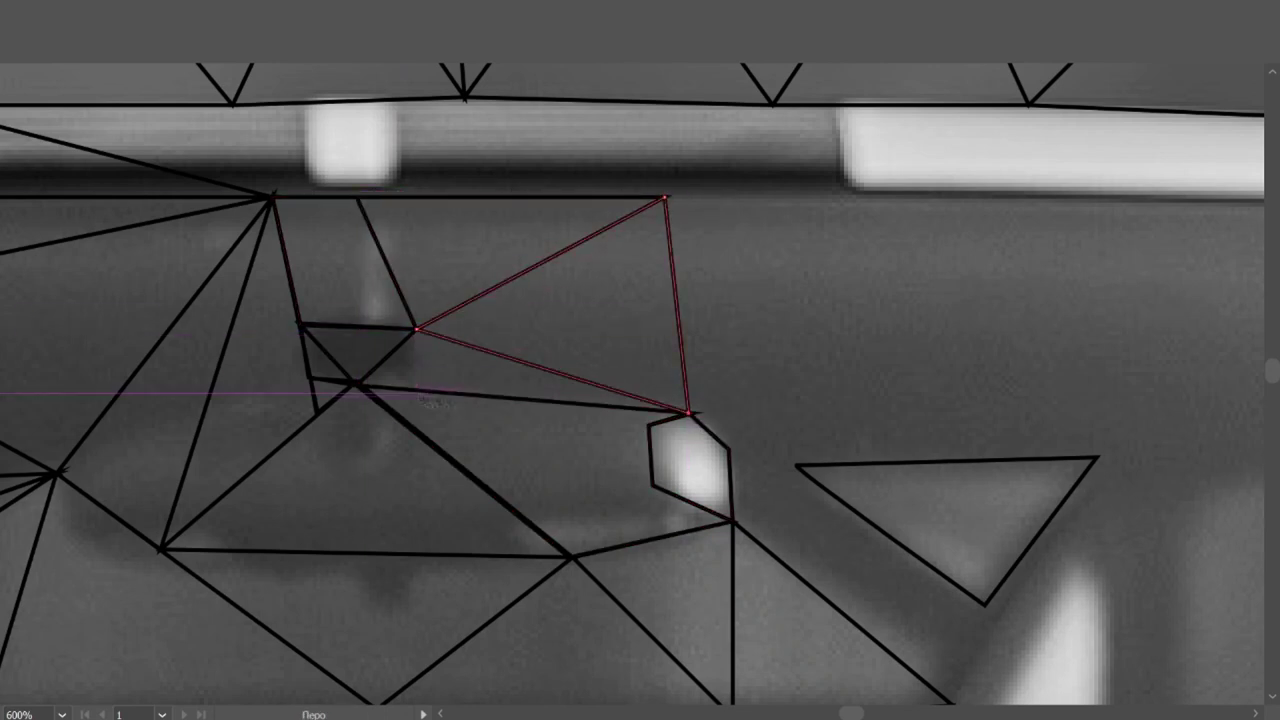
pyautogui.click(416, 328)
# Step: Start tracing the roof trim strip with anchors along its top and lower edges
pyautogui.scroll(-3, 686, 414)
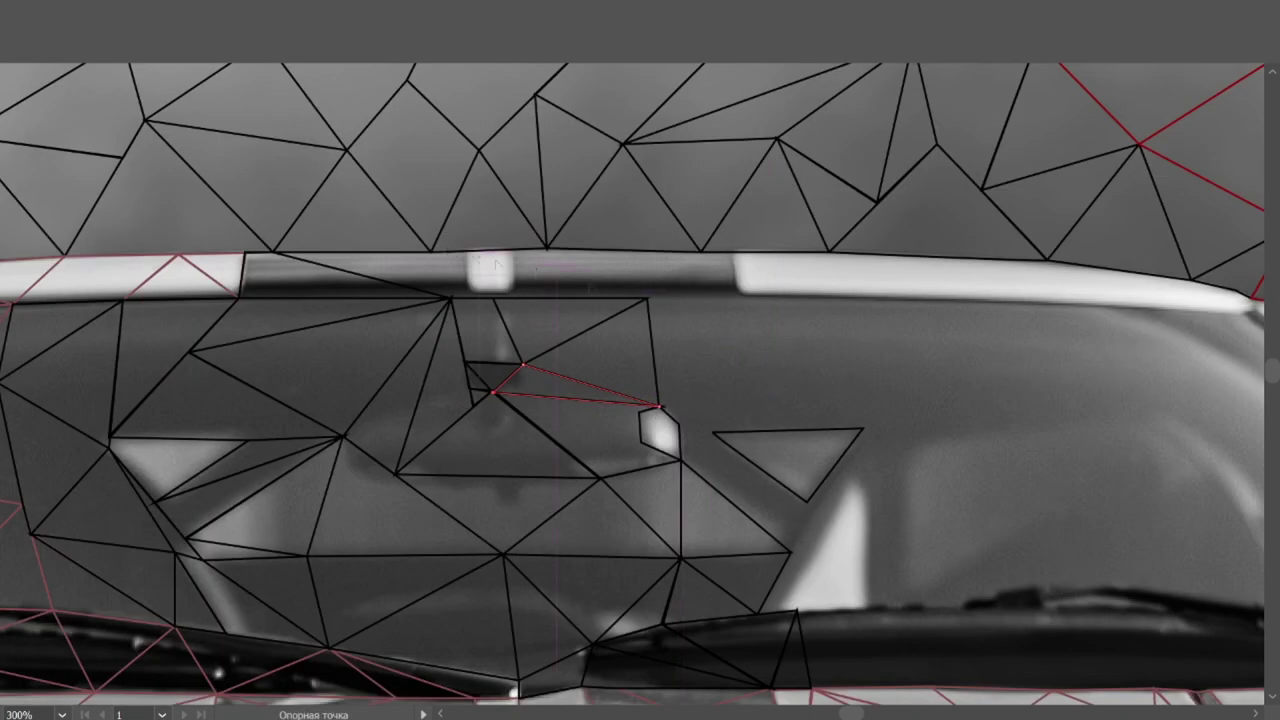
pyautogui.scroll(3, 474, 328)
pyautogui.click(328, 328)
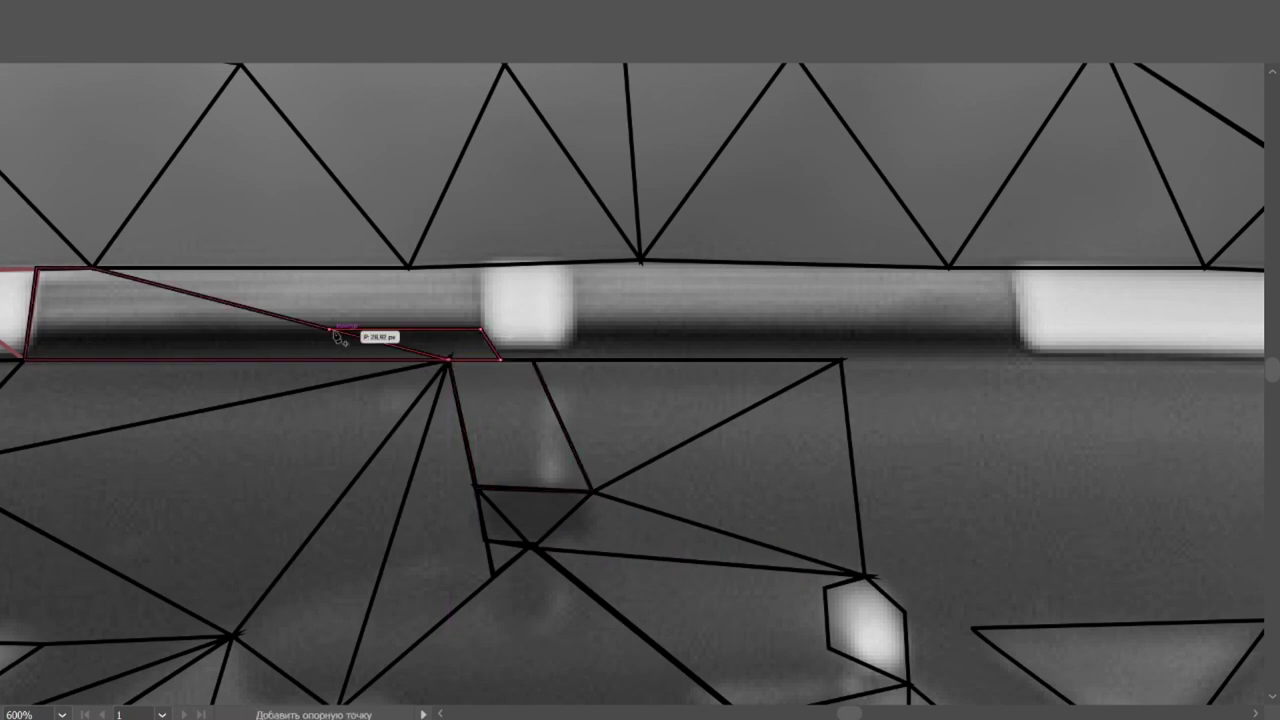
pyautogui.click(483, 266)
pyautogui.hscroll(-2, 331, 333)
pyautogui.click(194, 271)
pyautogui.click(668, 262)
pyautogui.click(666, 355)
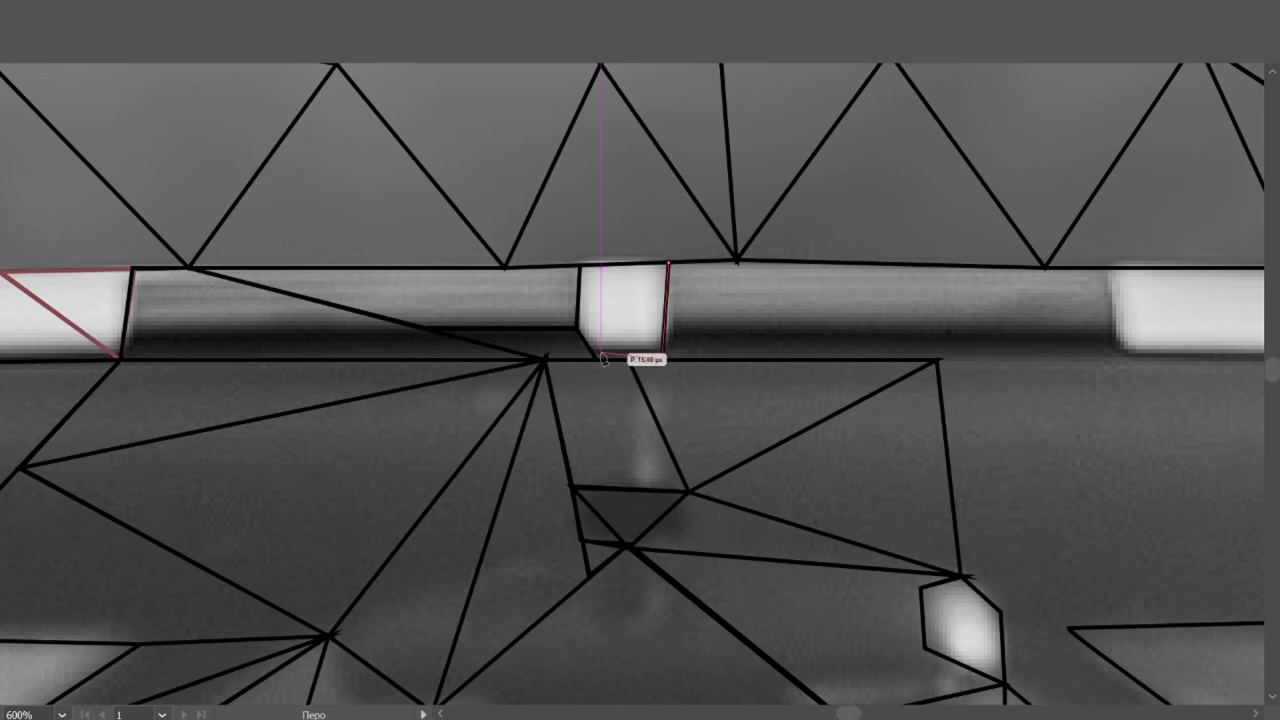
# Step: Finish the roof trim shape out to its far end, dividing the dark band
pyautogui.hscroll(3, 581, 338)
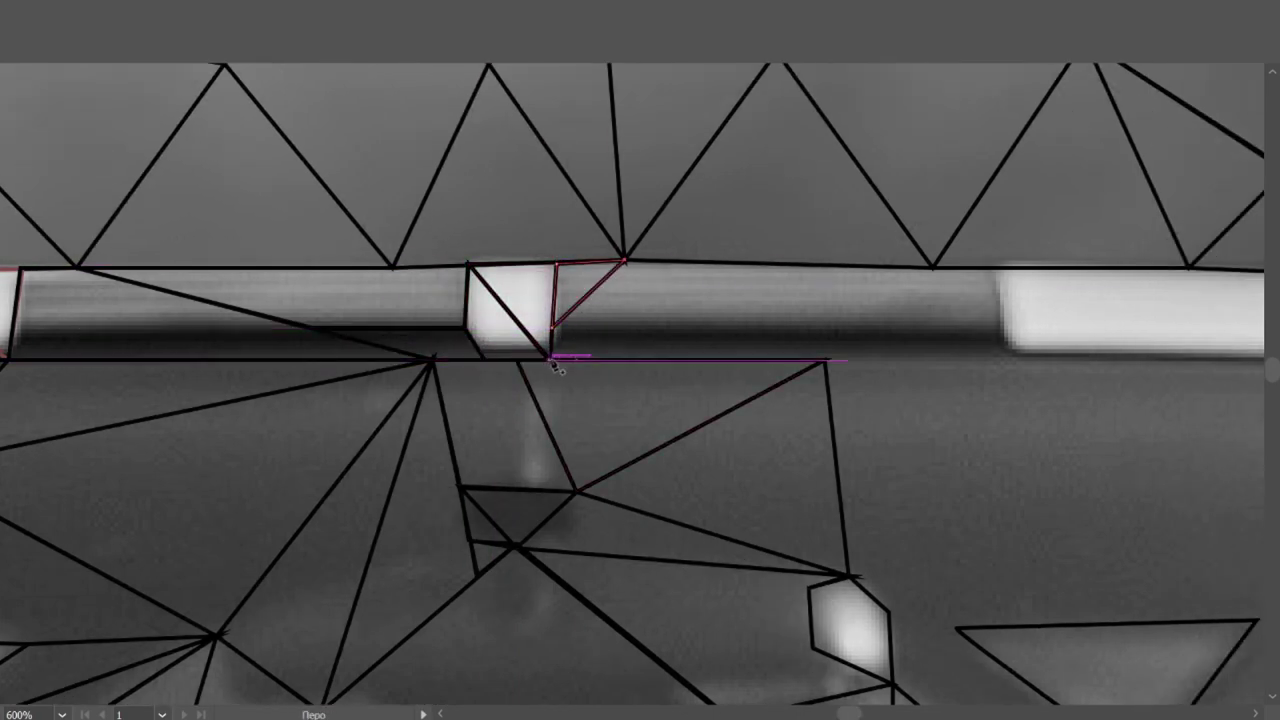
pyautogui.click(960, 328)
pyautogui.click(825, 360)
pyautogui.click(548, 360)
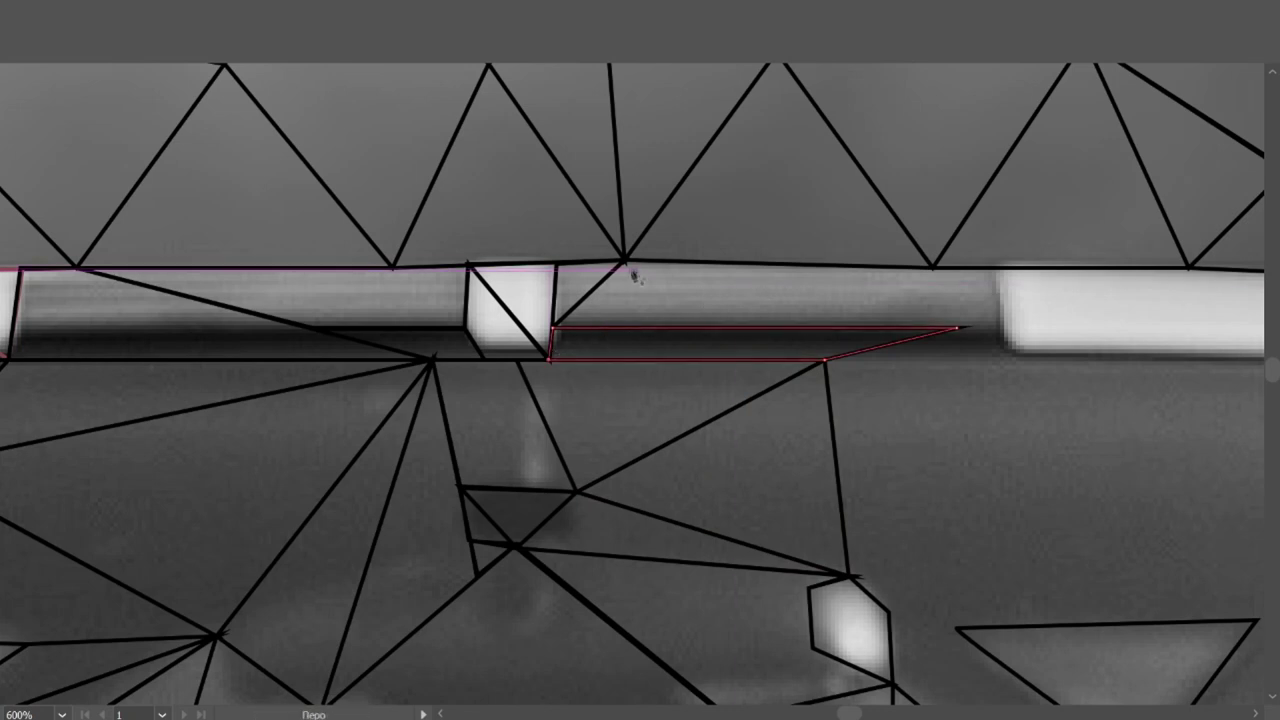
pyautogui.click(958, 328)
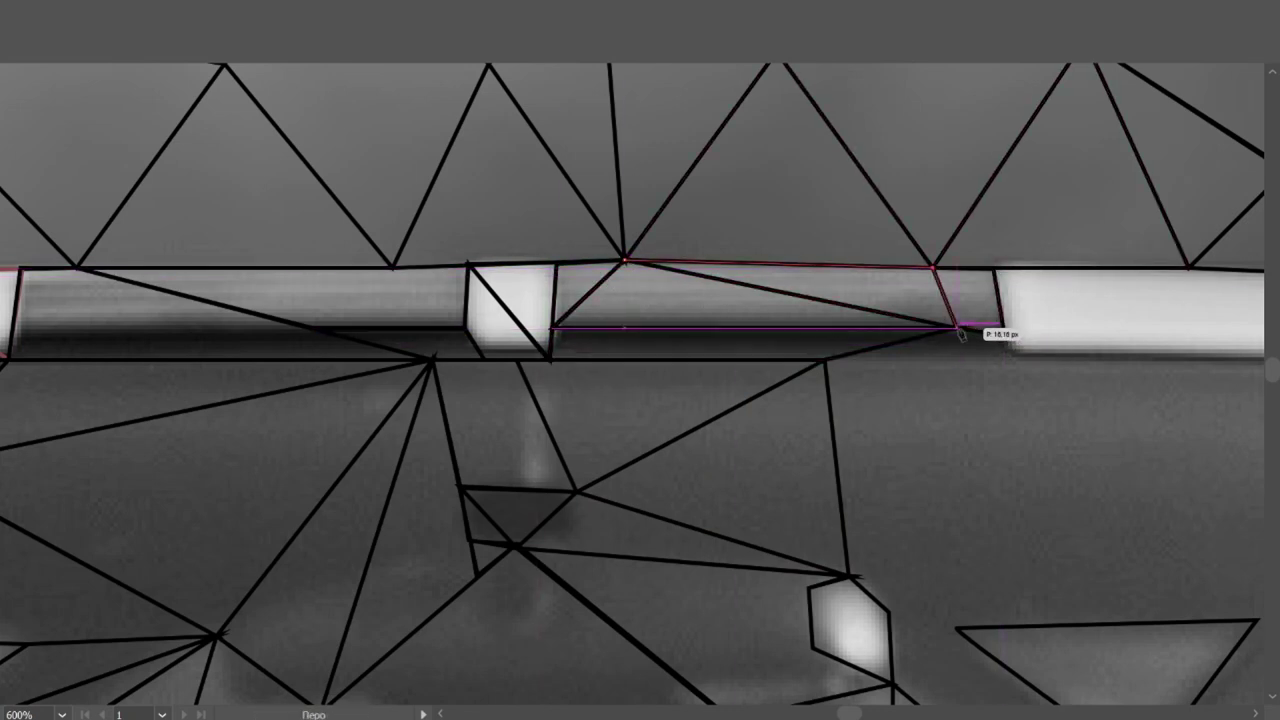
pyautogui.hscroll(10, 625, 262)
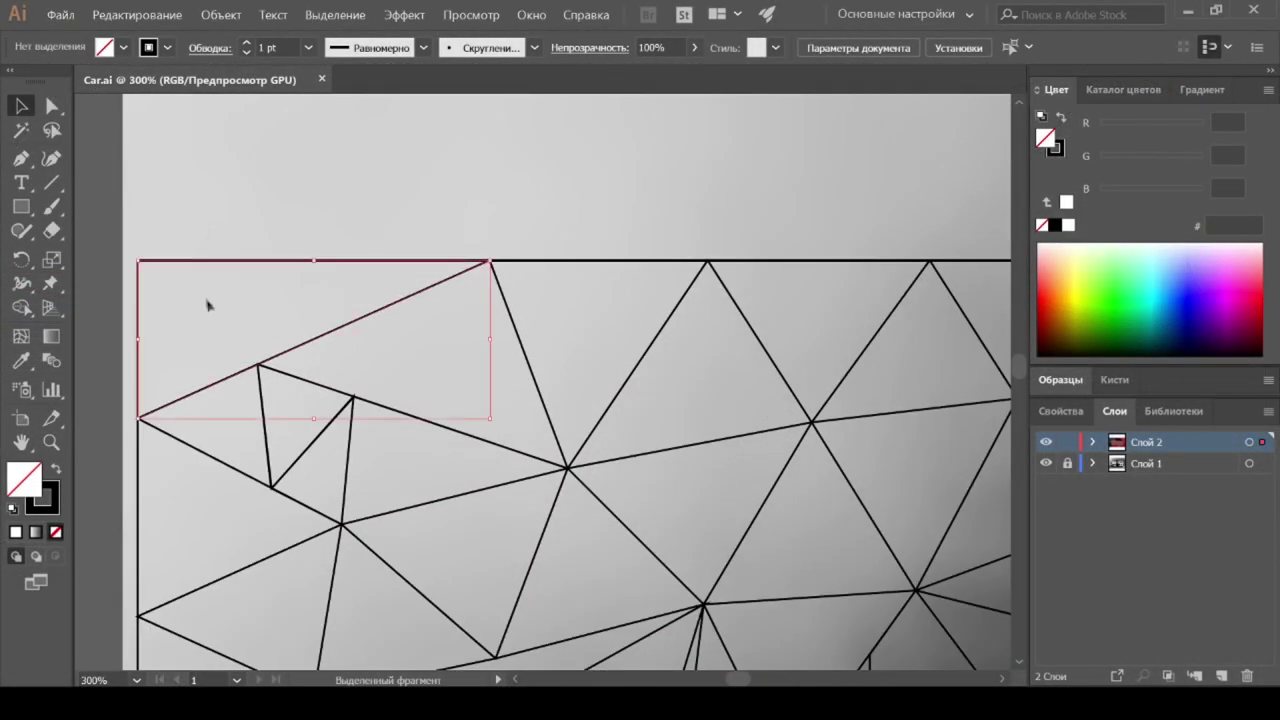
# Step: Fill the first four background triangles with grays sampled via the Eyedropper (I)
pyautogui.press('i')
pyautogui.click(374, 408)
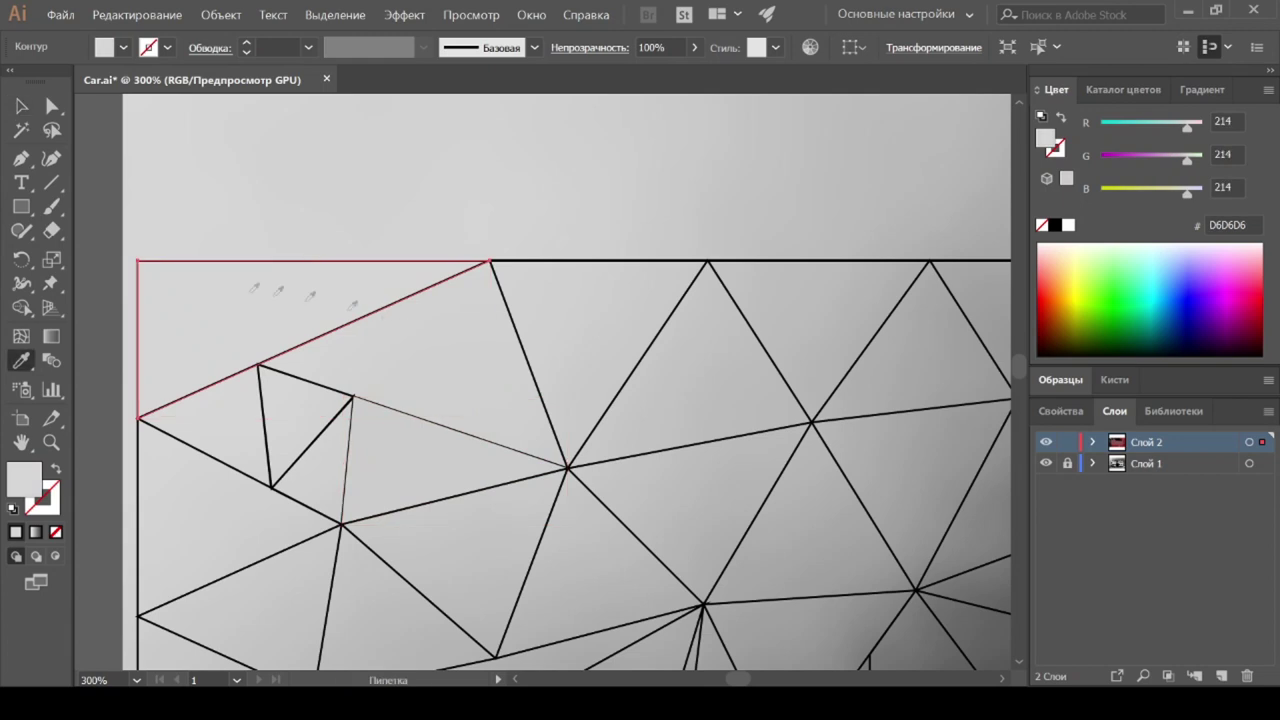
pyautogui.keyDown('ctrl'); pyautogui.click(449, 334); pyautogui.keyUp('ctrl')
pyautogui.keyDown('ctrl'); pyautogui.click(588, 330); pyautogui.keyUp('ctrl')
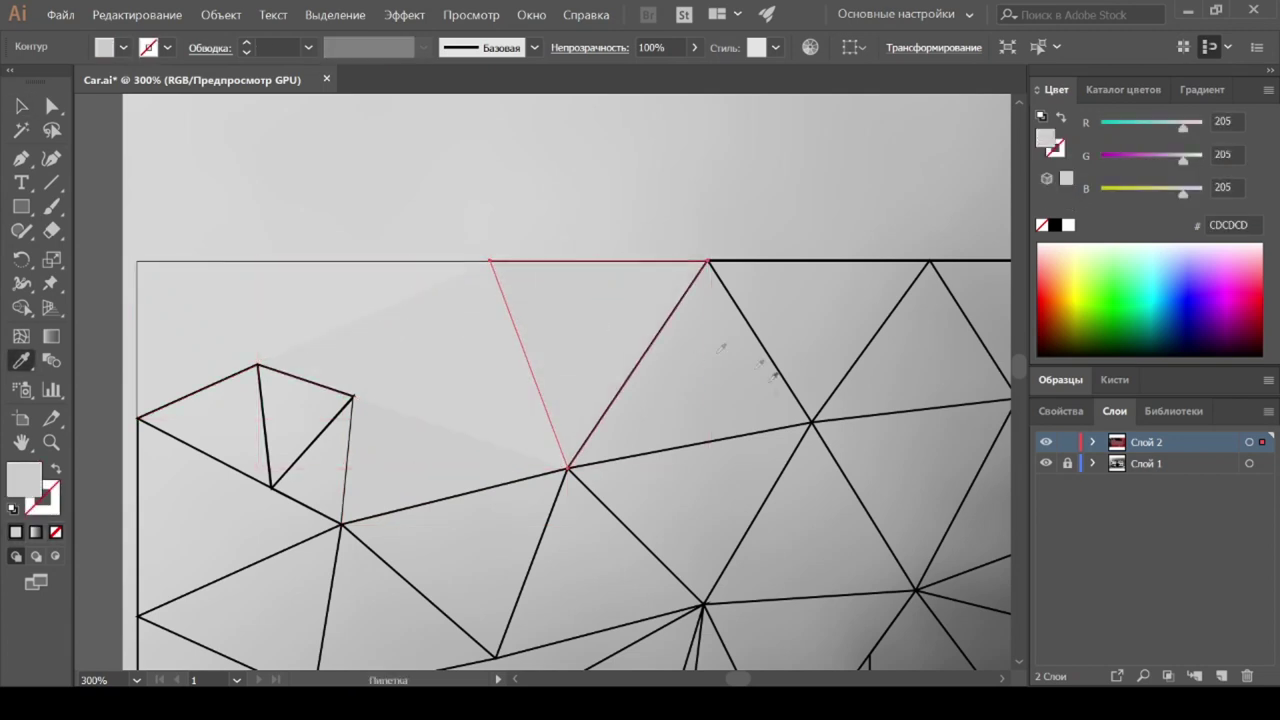
pyautogui.keyDown('ctrl'); pyautogui.click(695, 384); pyautogui.keyUp('ctrl')
pyautogui.keyDown('ctrl'); pyautogui.click(922, 432); pyautogui.keyUp('ctrl')
pyautogui.keyDown('ctrl'); pyautogui.click(930, 340); pyautogui.keyUp('ctrl')
pyautogui.keyDown('ctrl'); pyautogui.click(800, 500); pyautogui.keyUp('ctrl')
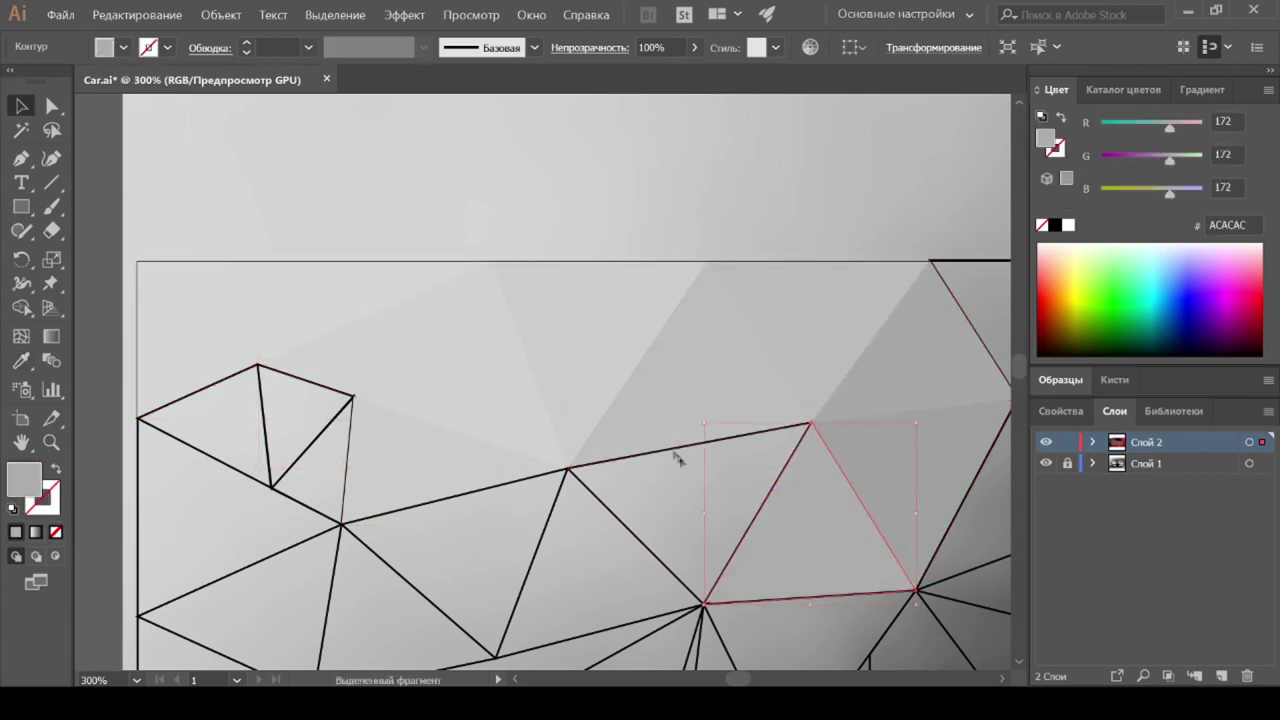
# Step: Fill the lower-middle, neighbouring and lower-left triangles with sampled grays
pyautogui.keyDown('ctrl'); pyautogui.click(677, 451); pyautogui.keyUp('ctrl')
pyautogui.keyDown('ctrl'); pyautogui.click(548, 556); pyautogui.keyUp('ctrl')
pyautogui.keyDown('ctrl'); pyautogui.click(469, 503); pyautogui.keyUp('ctrl')
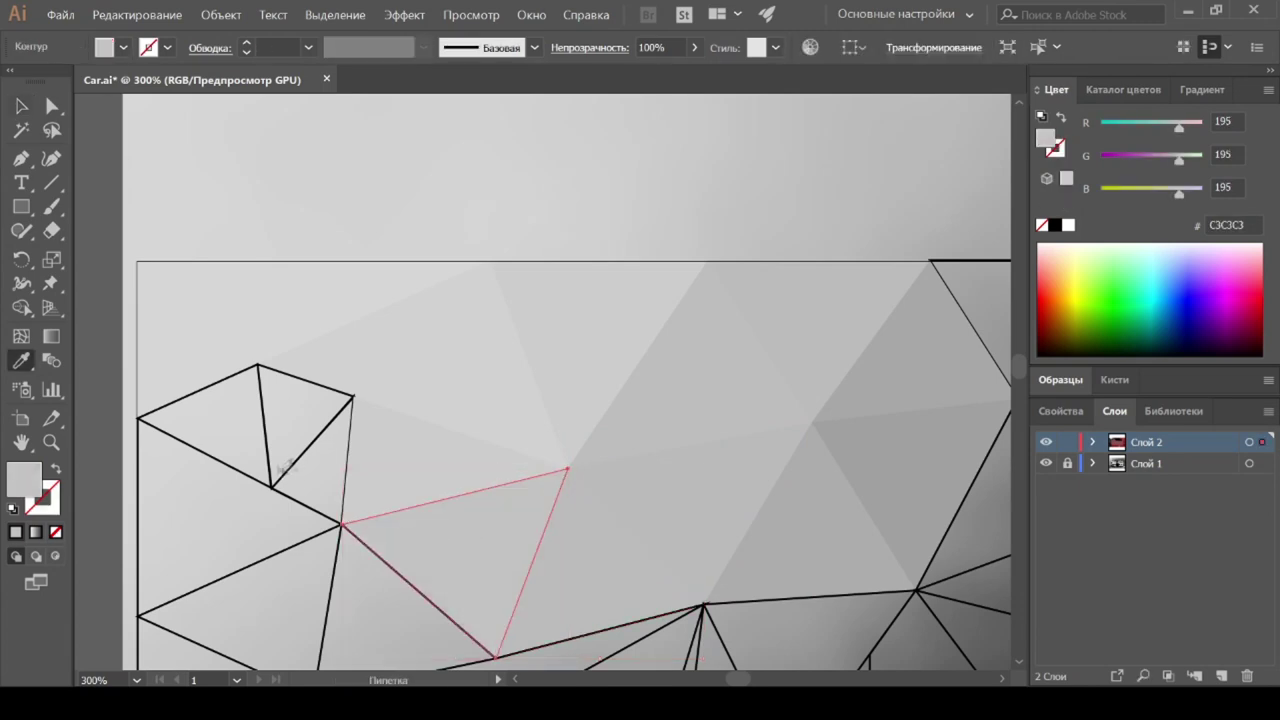
pyautogui.keyDown('ctrl'); pyautogui.click(318, 470); pyautogui.keyUp('ctrl')
pyautogui.keyDown('ctrl'); pyautogui.click(300, 410); pyautogui.keyUp('ctrl')
pyautogui.scroll(-2, 141, 529)
pyautogui.click(206, 486)
pyautogui.keyDown('ctrl'); pyautogui.click(243, 494); pyautogui.keyUp('ctrl')
# Step: Fill the next row of triangles, moving rightward, with photo-sampled grays
pyautogui.click(268, 519)
pyautogui.scroll(-3, 268, 519)
pyautogui.keyDown('ctrl'); pyautogui.click(186, 457); pyautogui.keyUp('ctrl')
pyautogui.keyDown('ctrl'); pyautogui.click(480, 489); pyautogui.keyUp('ctrl')
pyautogui.keyDown('ctrl'); pyautogui.click(531, 571); pyautogui.keyUp('ctrl')
pyautogui.keyDown('ctrl'); pyautogui.click(545, 493); pyautogui.keyUp('ctrl')
pyautogui.keyDown('ctrl'); pyautogui.click(680, 509); pyautogui.keyUp('ctrl')
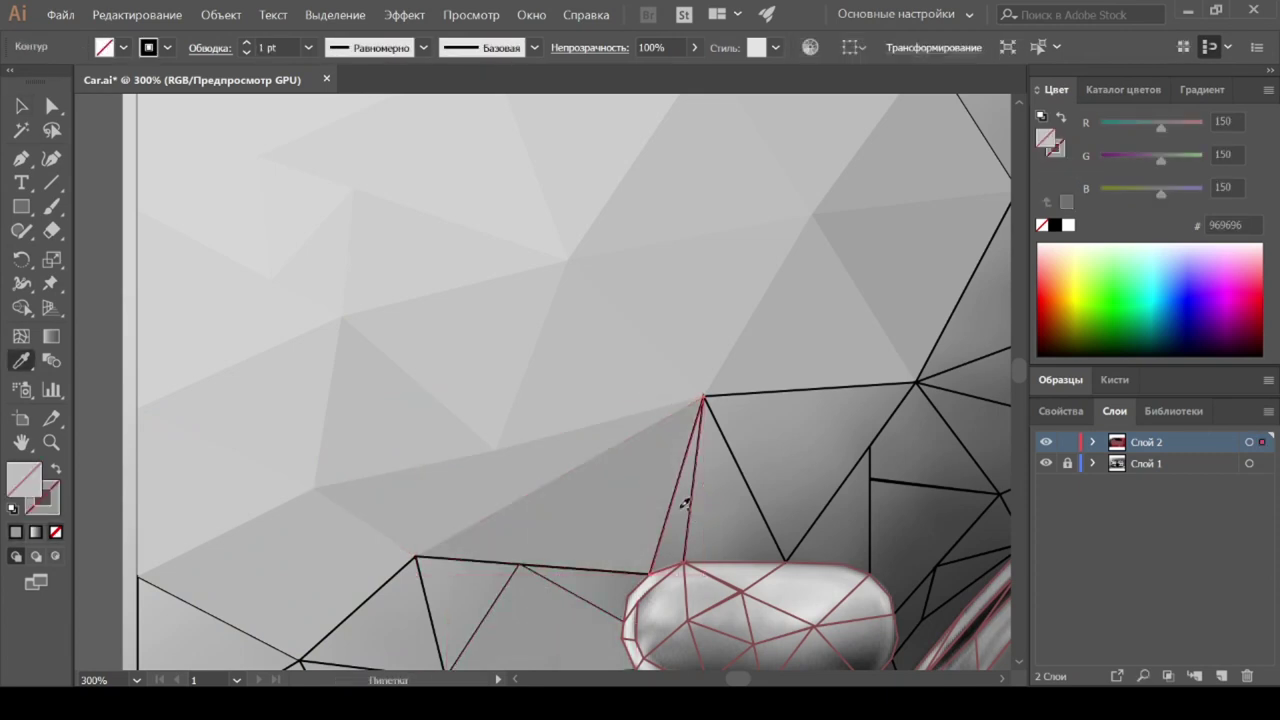
pyautogui.keyDown('ctrl'); pyautogui.click(829, 443); pyautogui.keyUp('ctrl')
pyautogui.keyDown('ctrl'); pyautogui.click(893, 530); pyautogui.keyUp('ctrl')
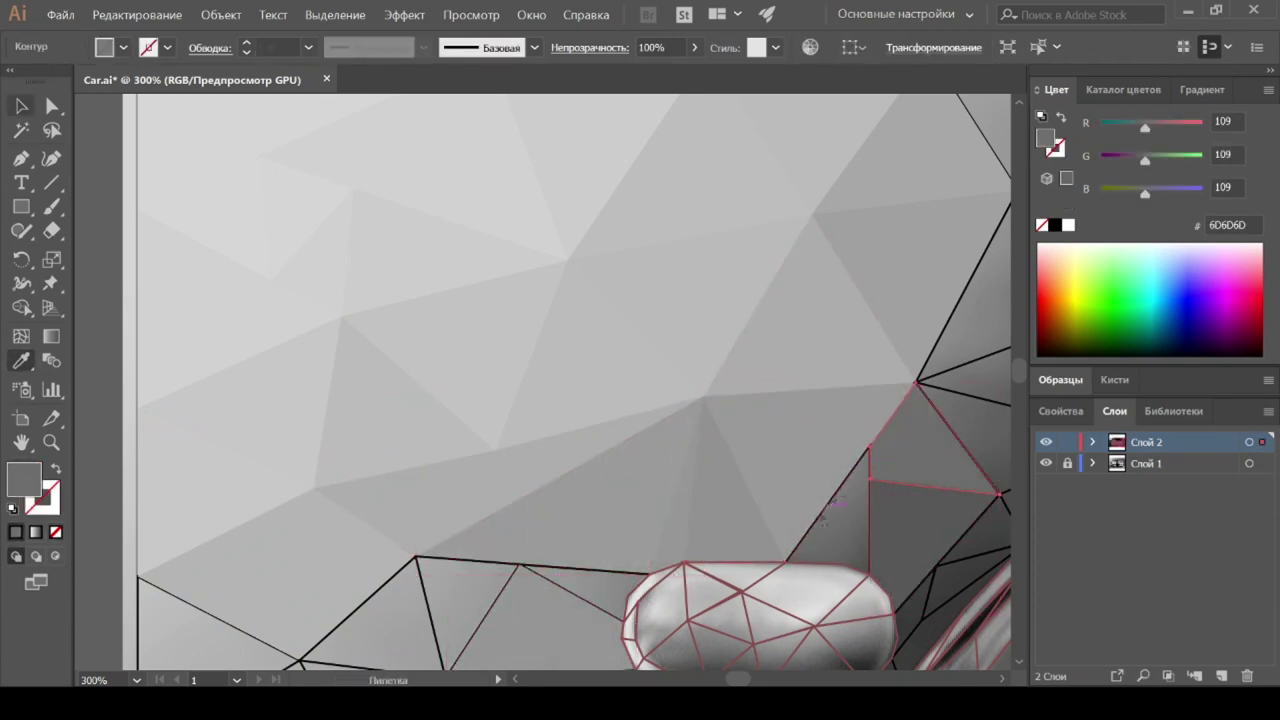
# Step: Fill the left and bottom-left triangles, including one with a darker sampled gray
pyautogui.scroll(-2, 608, 457)
pyautogui.keyDown('ctrl'); pyautogui.click(440, 463); pyautogui.keyUp('ctrl')
pyautogui.keyDown('ctrl'); pyautogui.click(390, 500); pyautogui.keyUp('ctrl')
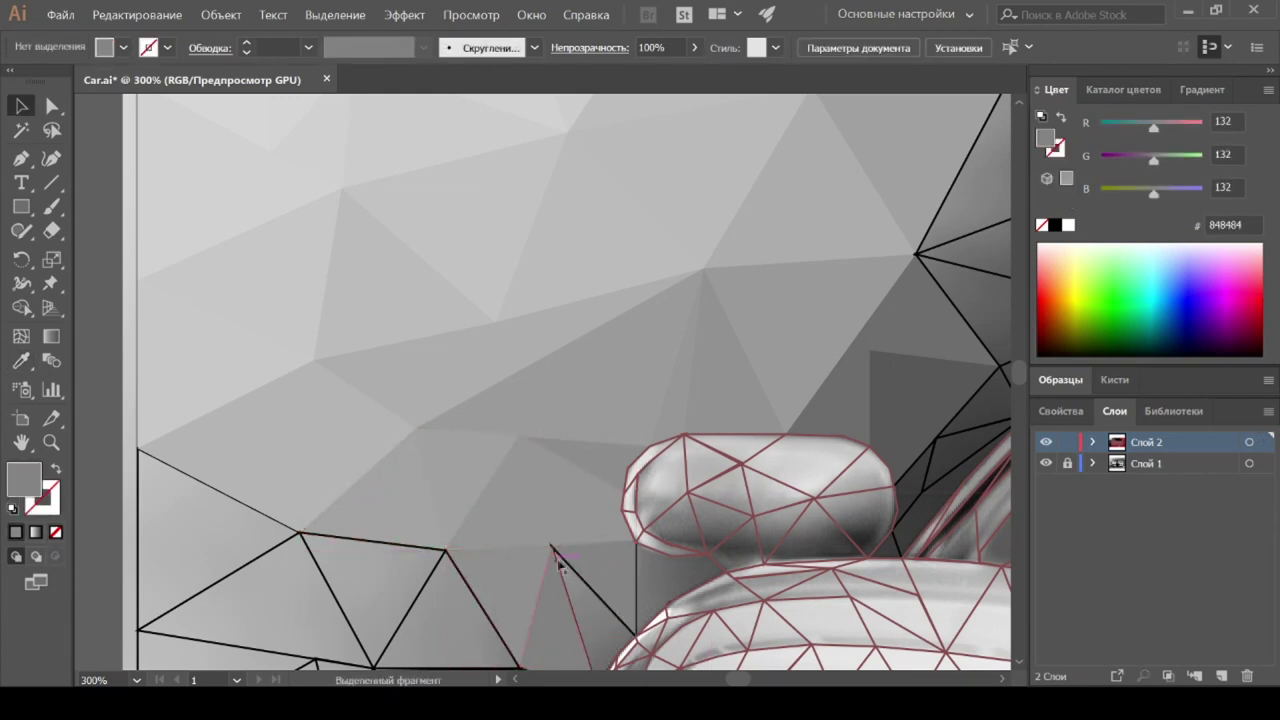
pyautogui.keyDown('ctrl'); pyautogui.click(378, 545); pyautogui.keyUp('ctrl')
pyautogui.click(378, 545)
pyautogui.keyDown('ctrl'); pyautogui.click(277, 563); pyautogui.keyUp('ctrl')
pyautogui.keyDown('ctrl'); pyautogui.click(234, 503); pyautogui.keyUp('ctrl')
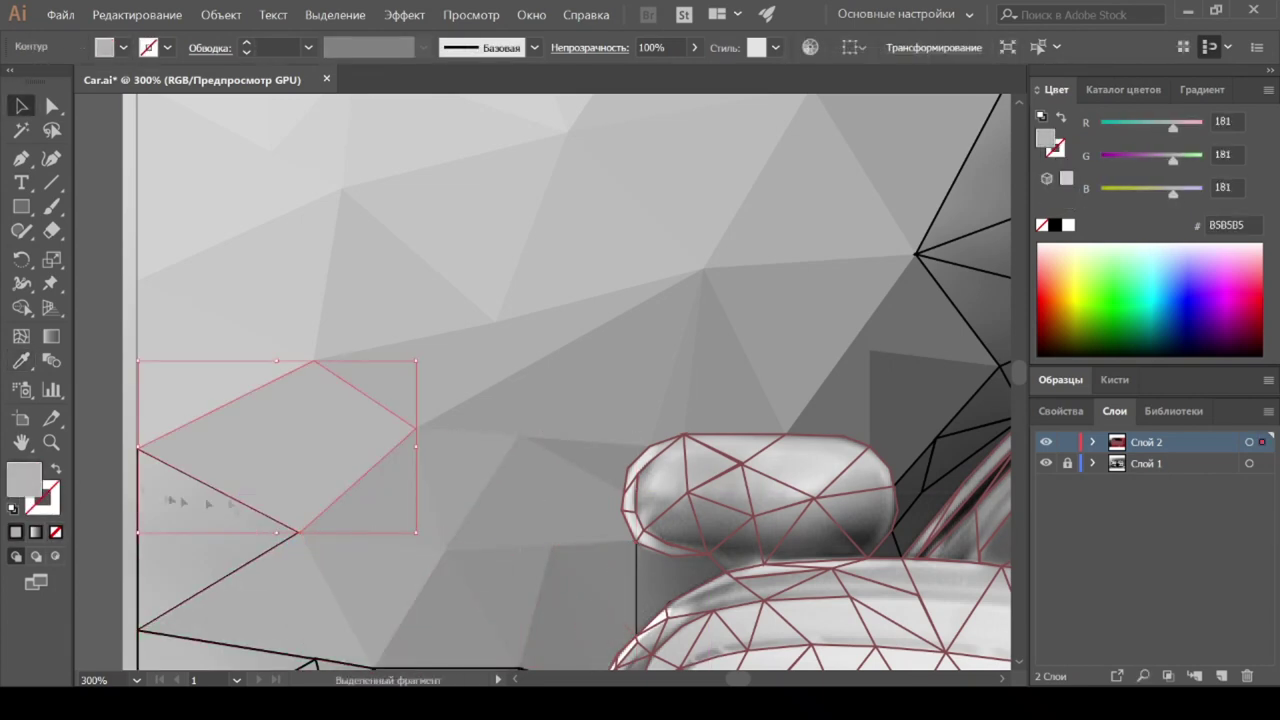
pyautogui.scroll(-2, 212, 517)
pyautogui.keyDown('ctrl'); pyautogui.click(276, 577); pyautogui.keyUp('ctrl')
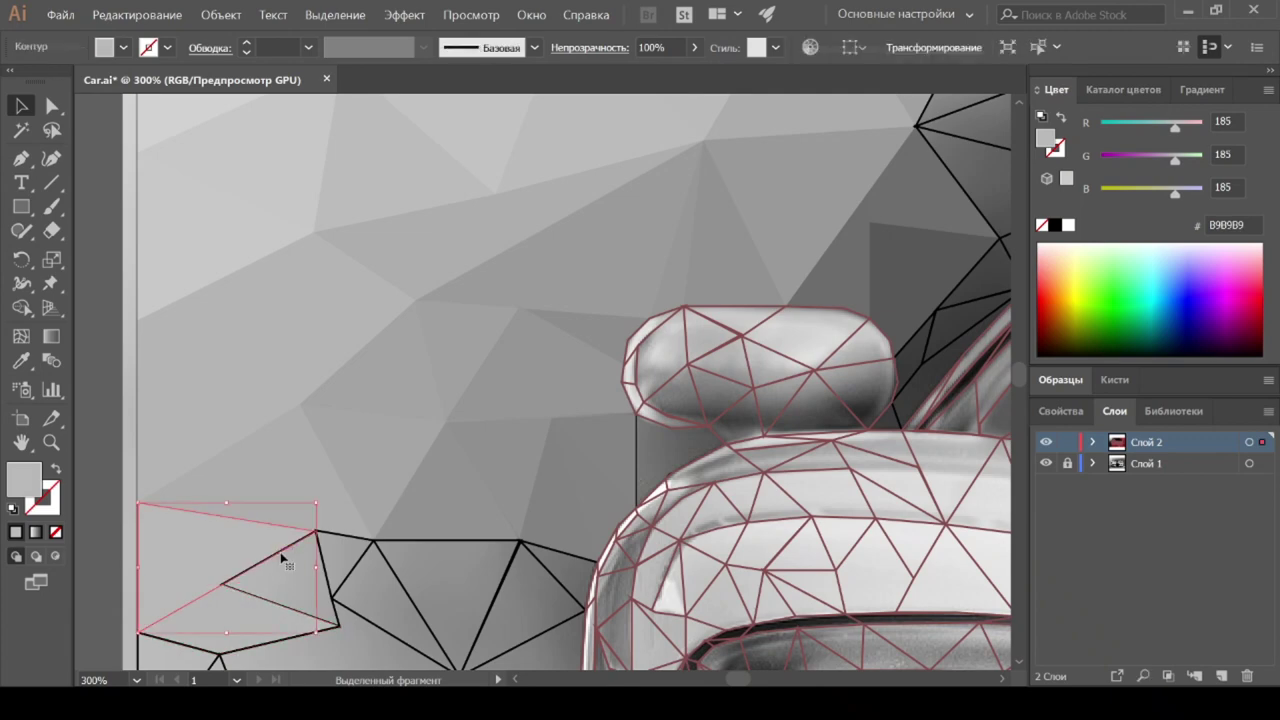
pyautogui.scroll(-3, 310, 567)
pyautogui.keyDown('ctrl'); pyautogui.click(541, 416); pyautogui.keyUp('ctrl')
pyautogui.click(541, 416)
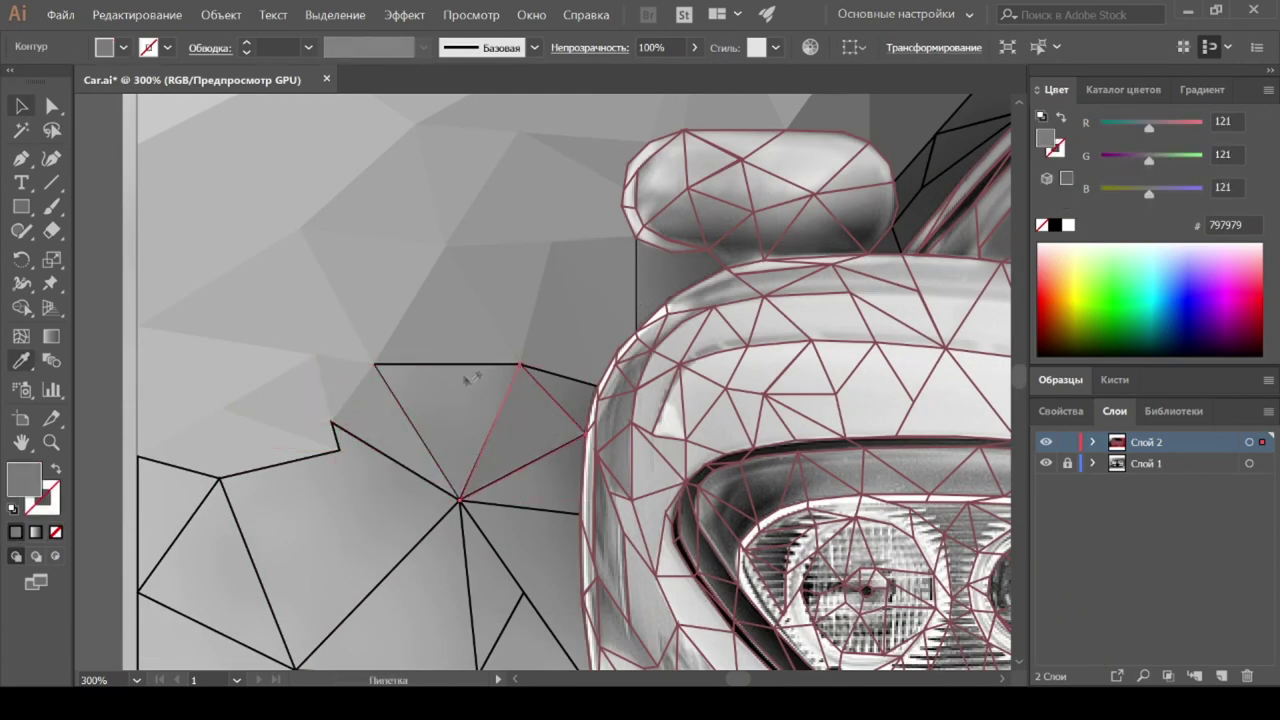
# Step: Fill the large left polygon and adjacent triangle with sampled gray, then select another outlined triangle
pyautogui.keyDown('ctrl'); pyautogui.click(540, 467); pyautogui.keyUp('ctrl')
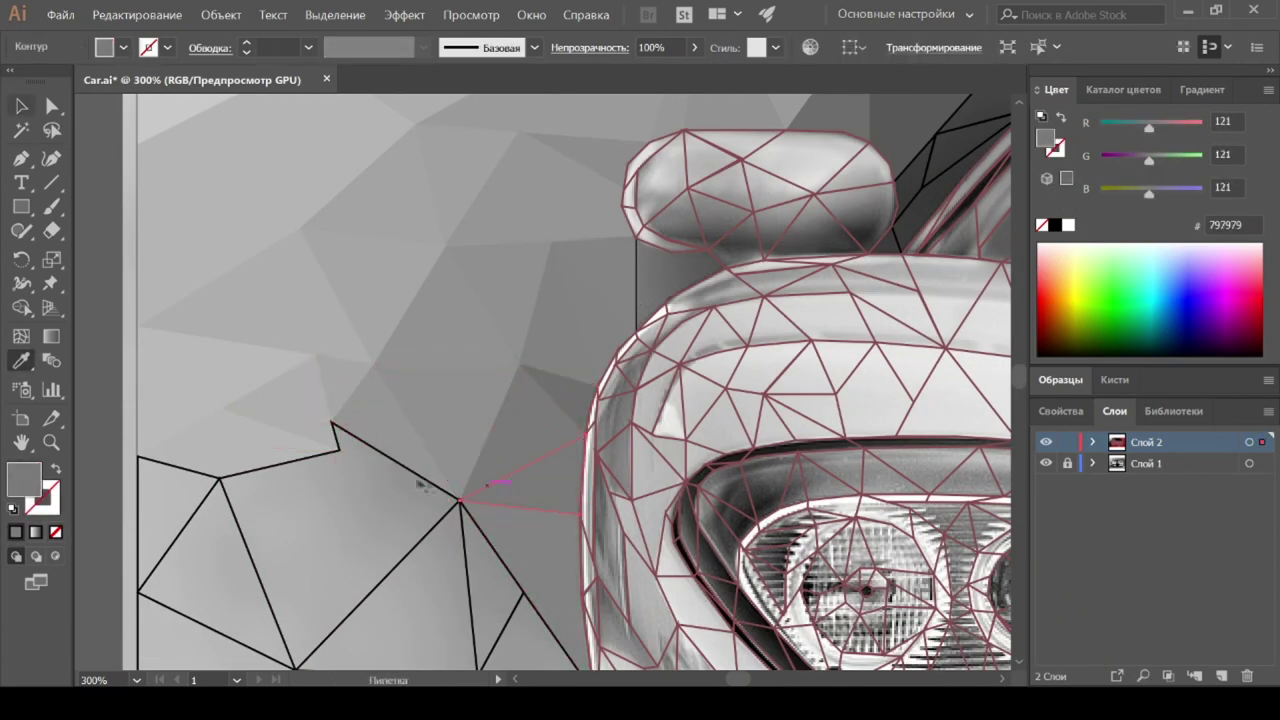
pyautogui.scroll(-2, 486, 480)
pyautogui.keyDown('ctrl'); pyautogui.click(440, 500); pyautogui.keyUp('ctrl')
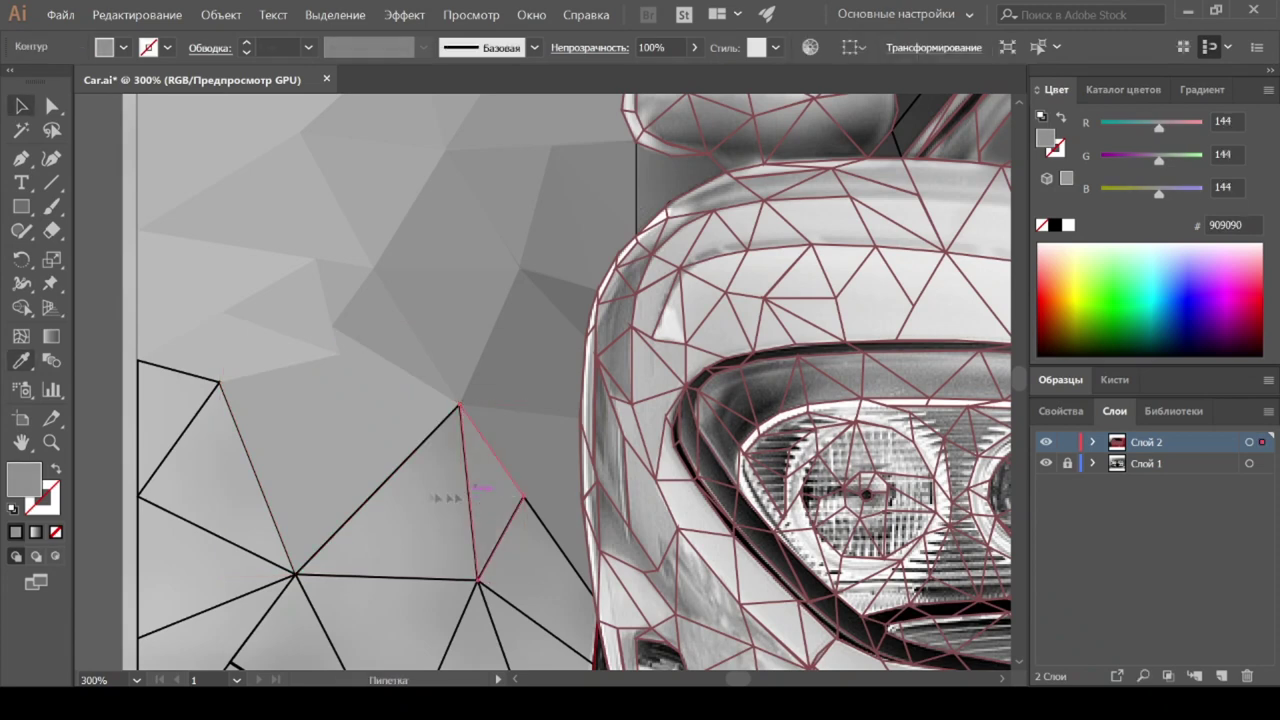
pyautogui.click(415, 510)
pyautogui.scroll(-1, 215, 445)
pyautogui.scroll(-3, 229, 394)
pyautogui.keyDown('ctrl'); pyautogui.click(386, 385); pyautogui.keyUp('ctrl')
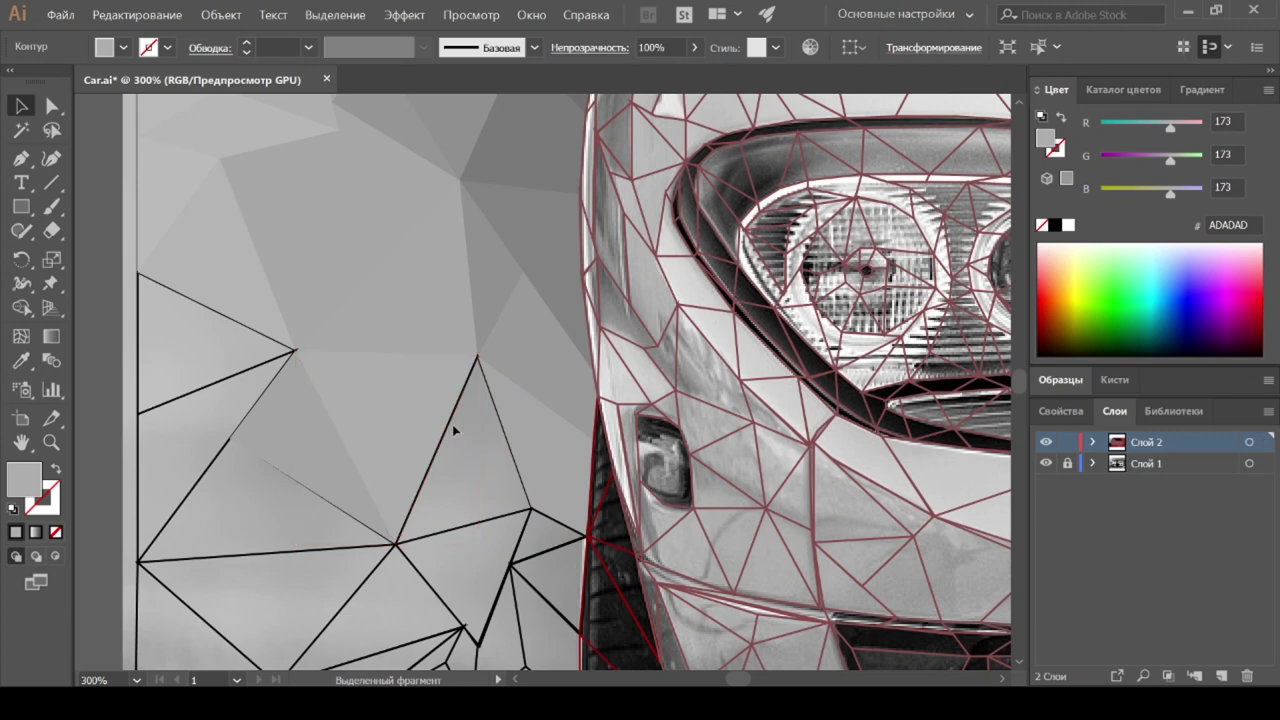
# Step: Fill the upper-left and up-right triangles beside the front wheel with sampled gray and dark gray
pyautogui.keyDown('ctrl'); pyautogui.click(135, 320); pyautogui.keyUp('ctrl')
pyautogui.click(160, 330)
pyautogui.scroll(-2, 184, 400)
pyautogui.click(300, 468)
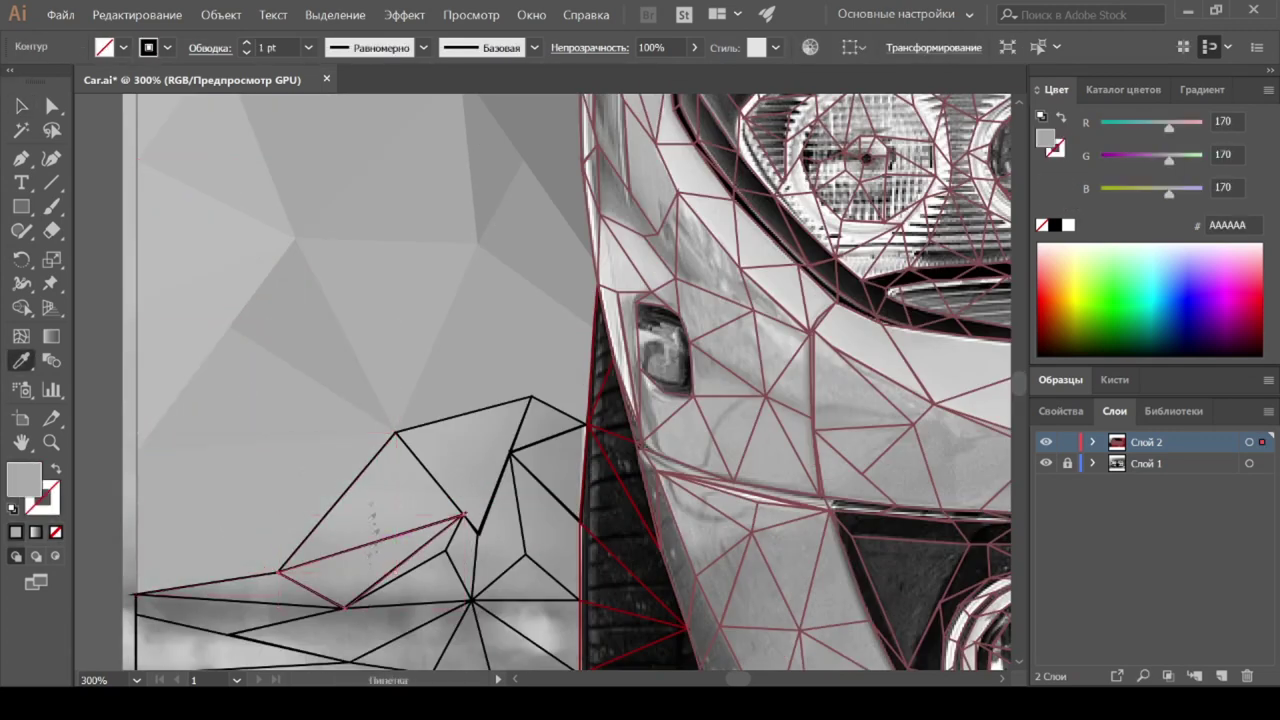
pyautogui.click(373, 492)
pyautogui.keyDown('ctrl'); pyautogui.click(515, 445); pyautogui.keyUp('ctrl')
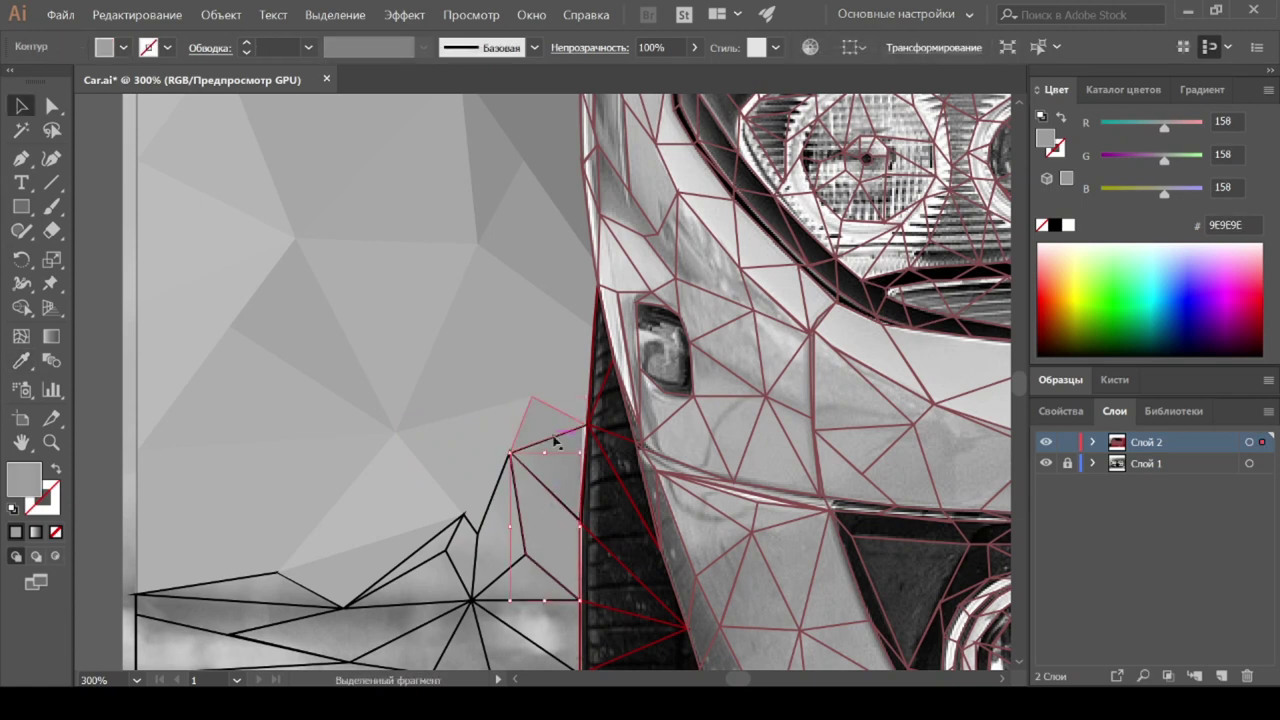
pyautogui.click(615, 498)
pyautogui.keyDown('ctrl'); pyautogui.click(572, 512); pyautogui.keyUp('ctrl')
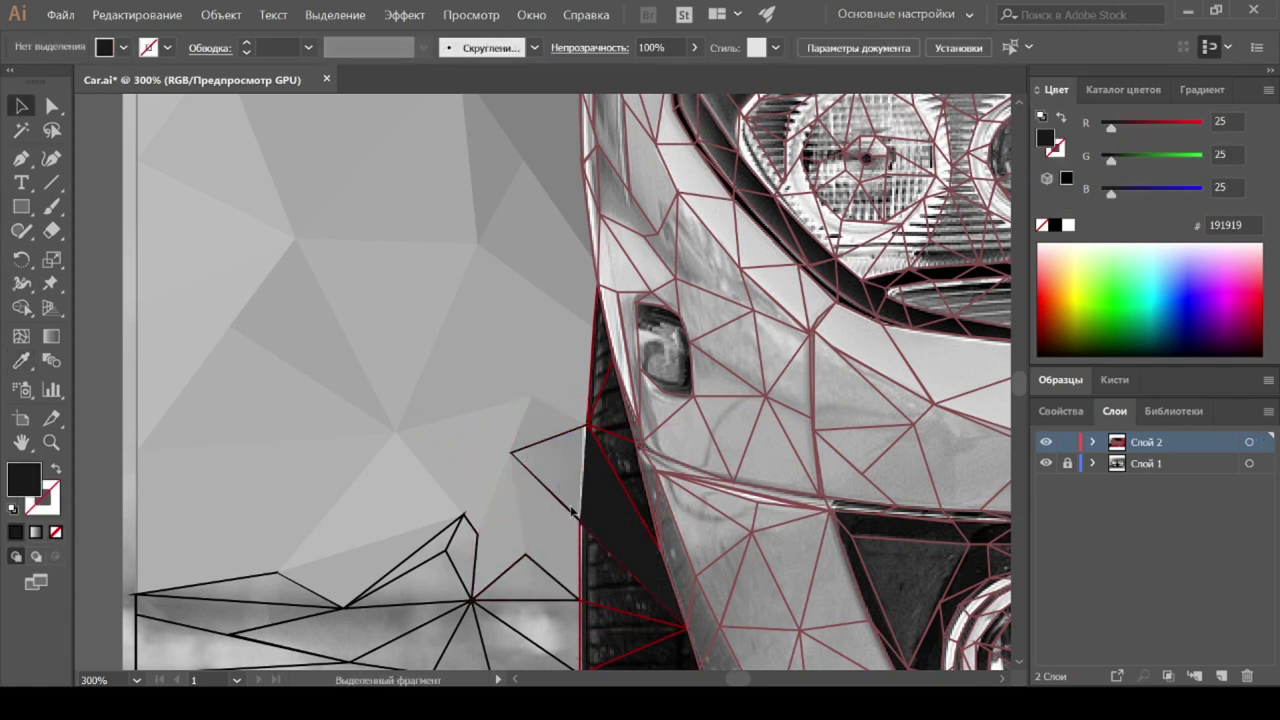
# Step: Fill the next outlined triangle with photo gray, then pick out the thin lower-left triangles
pyautogui.click(460, 577)
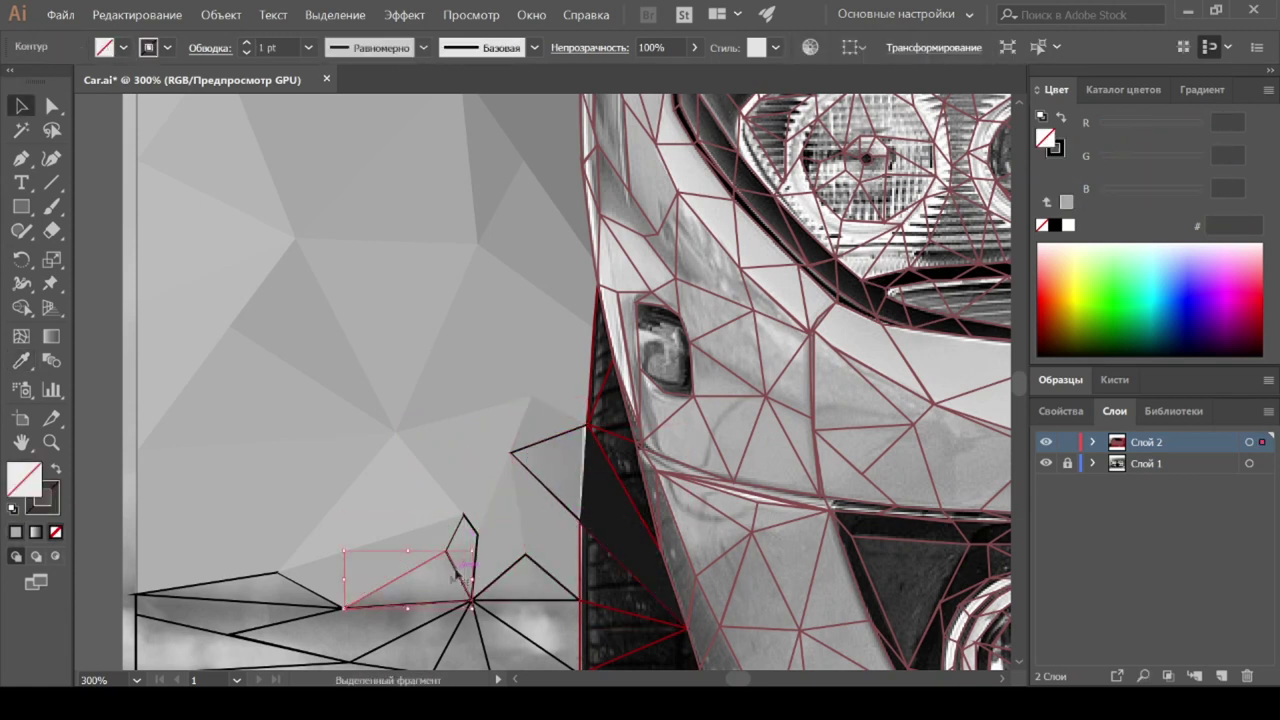
pyautogui.keyDown('ctrl'); pyautogui.click(258, 592); pyautogui.keyUp('ctrl')
pyautogui.scroll(-2, 258, 592)
pyautogui.click(209, 580)
pyautogui.scroll(-2, 470, 490)
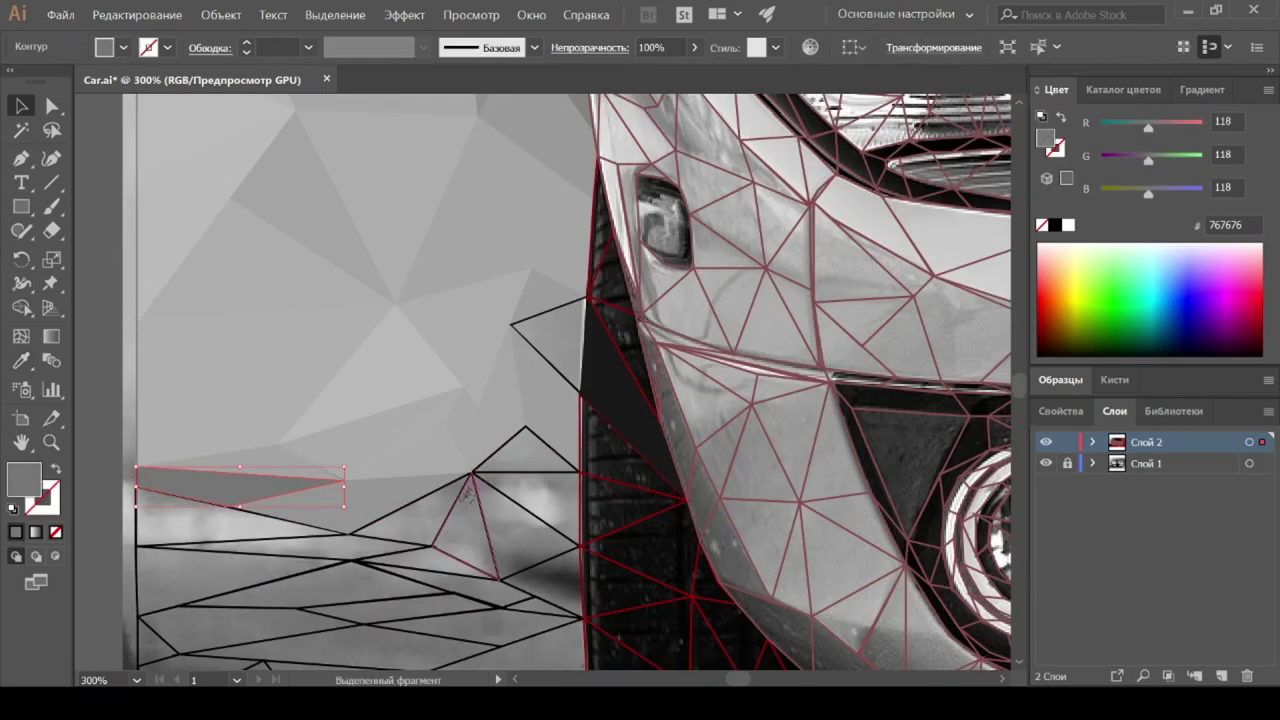
pyautogui.click(530, 513)
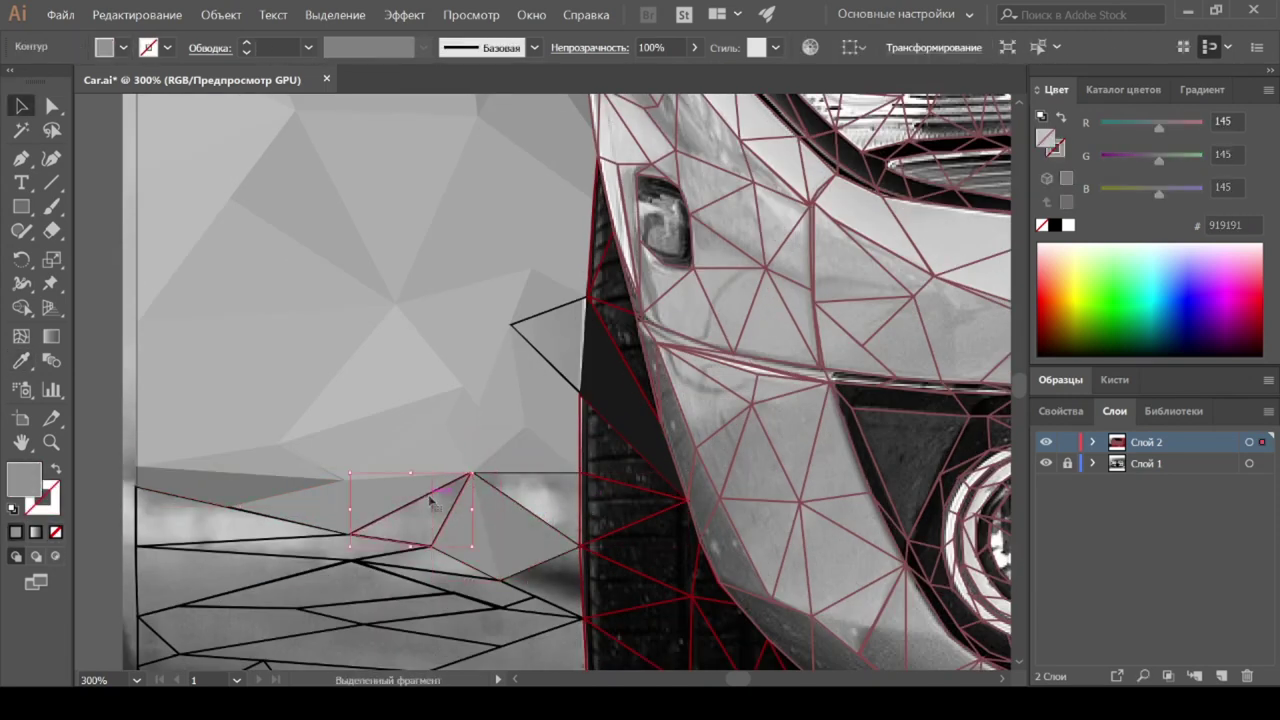
pyautogui.scroll(-2, 210, 530)
pyautogui.click(213, 520)
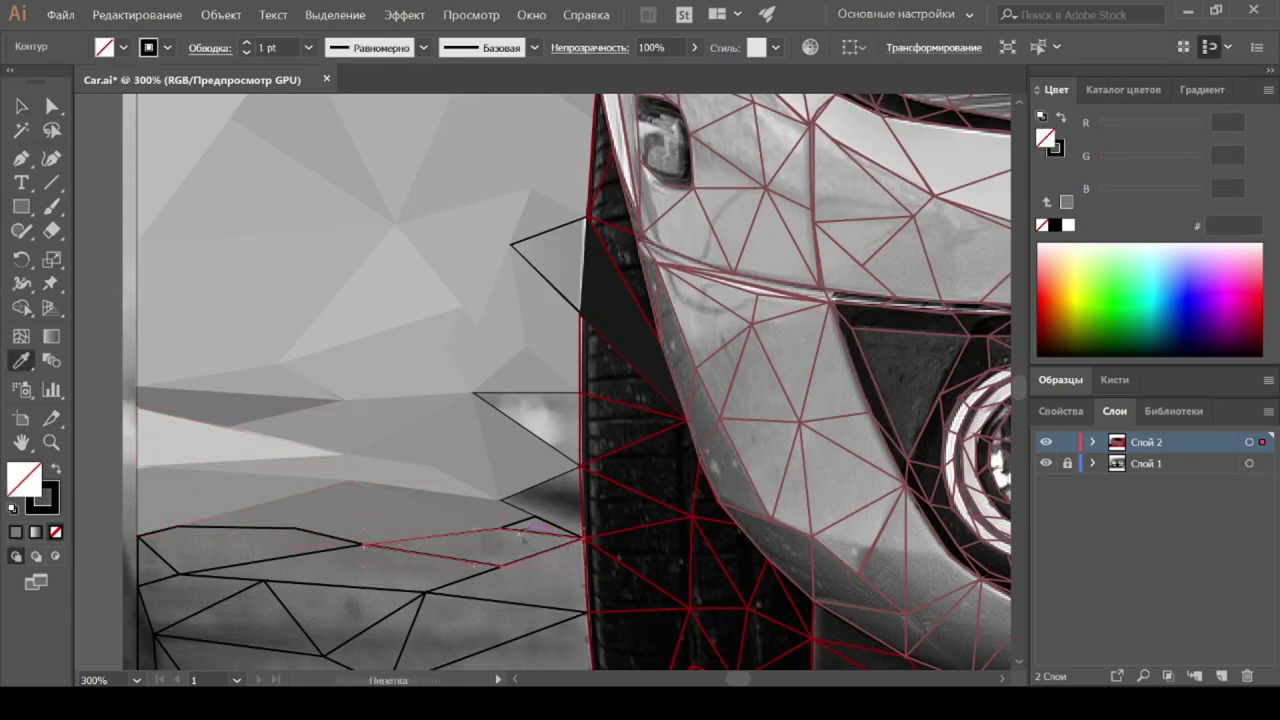
# Step: Select the road-edge triangles and the large dark polygons at lower left
pyautogui.scroll(-3, 549, 490)
pyautogui.click(350, 492)
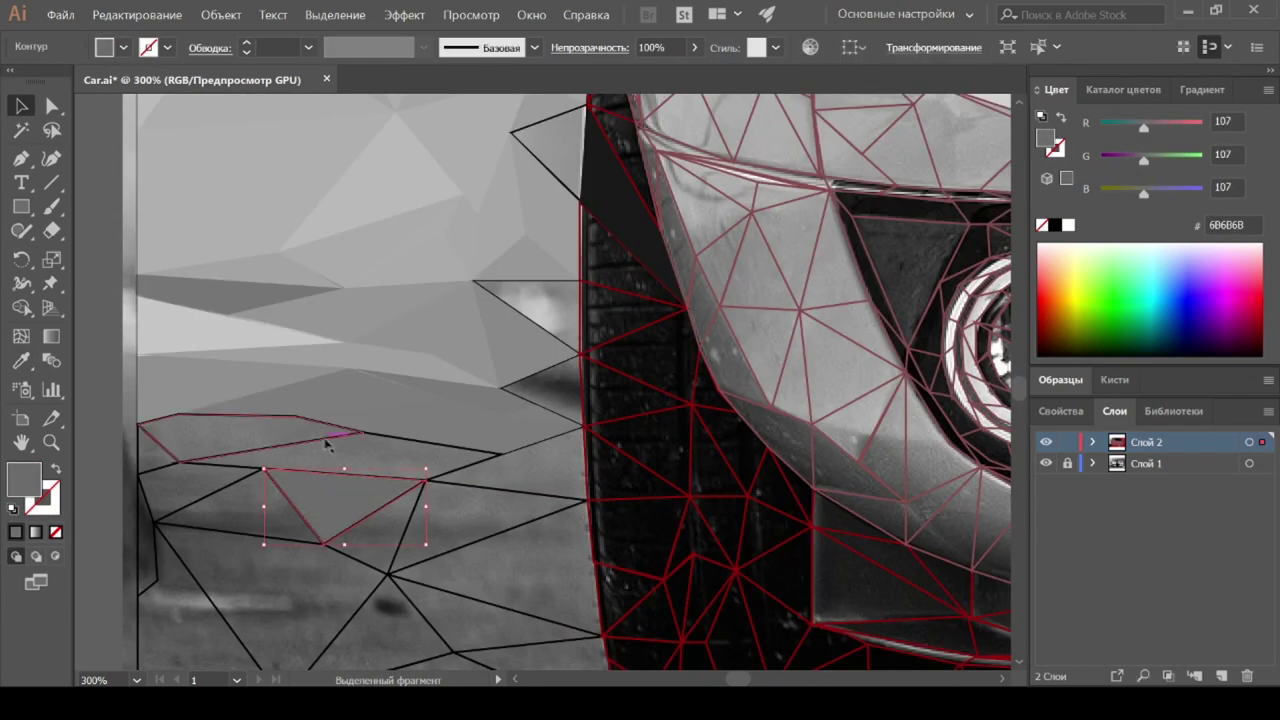
pyautogui.click(499, 487)
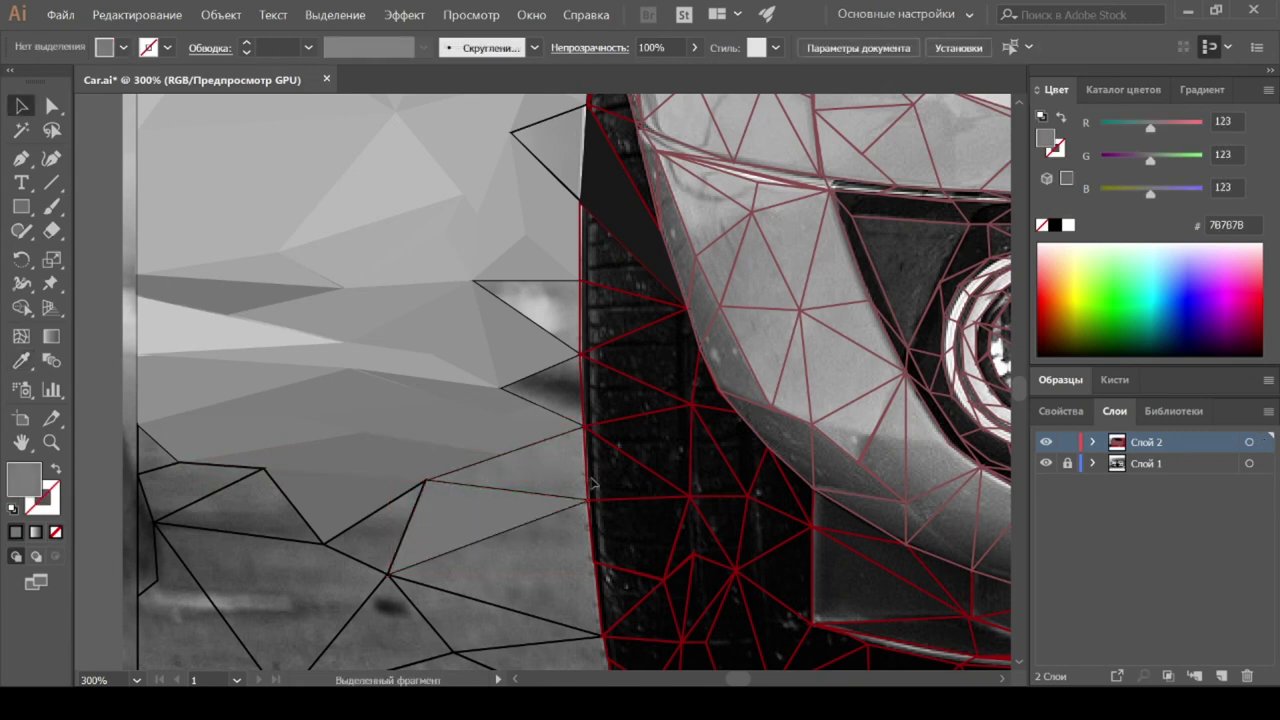
pyautogui.click(340, 555)
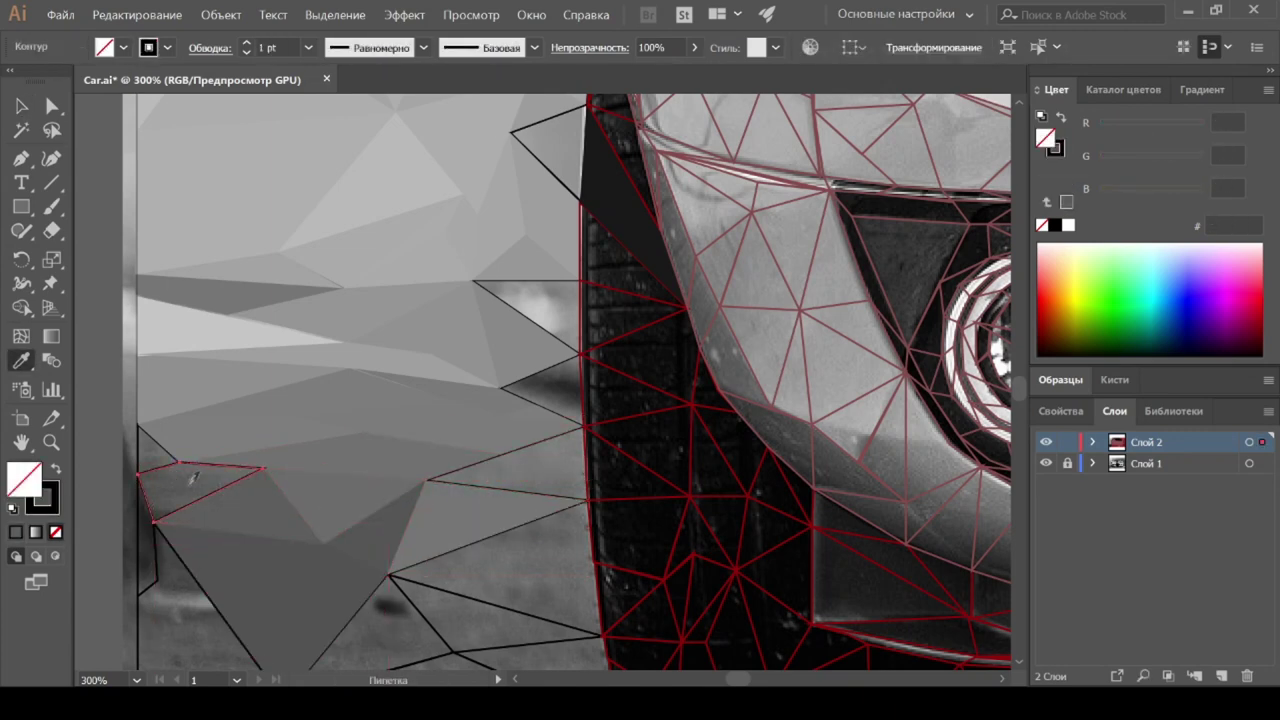
pyautogui.scroll(-3, 158, 466)
pyautogui.keyDown('ctrl'); pyautogui.click(210, 520); pyautogui.keyUp('ctrl')
pyautogui.keyDown('ctrl'); pyautogui.click(472, 490); pyautogui.keyUp('ctrl')
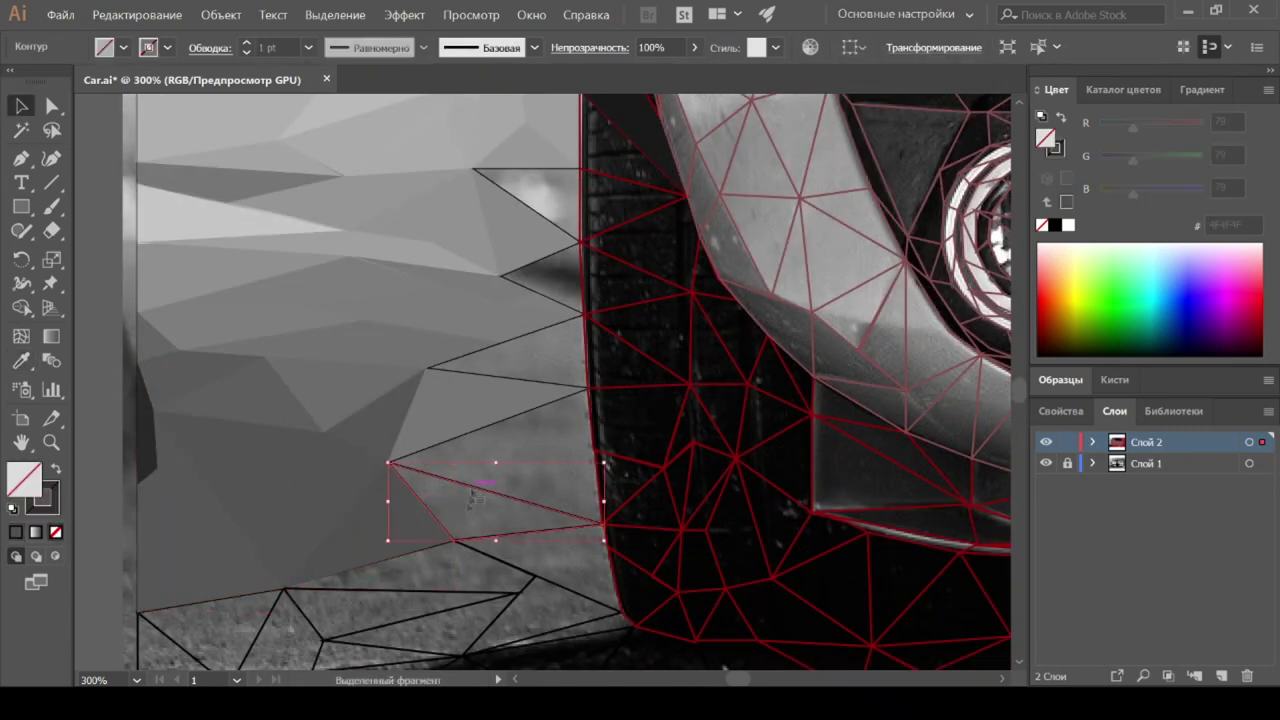
pyautogui.scroll(-3, 544, 432)
# Step: Fill the triangles under the bumper with sampled gray and light gray using the Eyedropper
pyautogui.press('i')
pyautogui.click(379, 476)
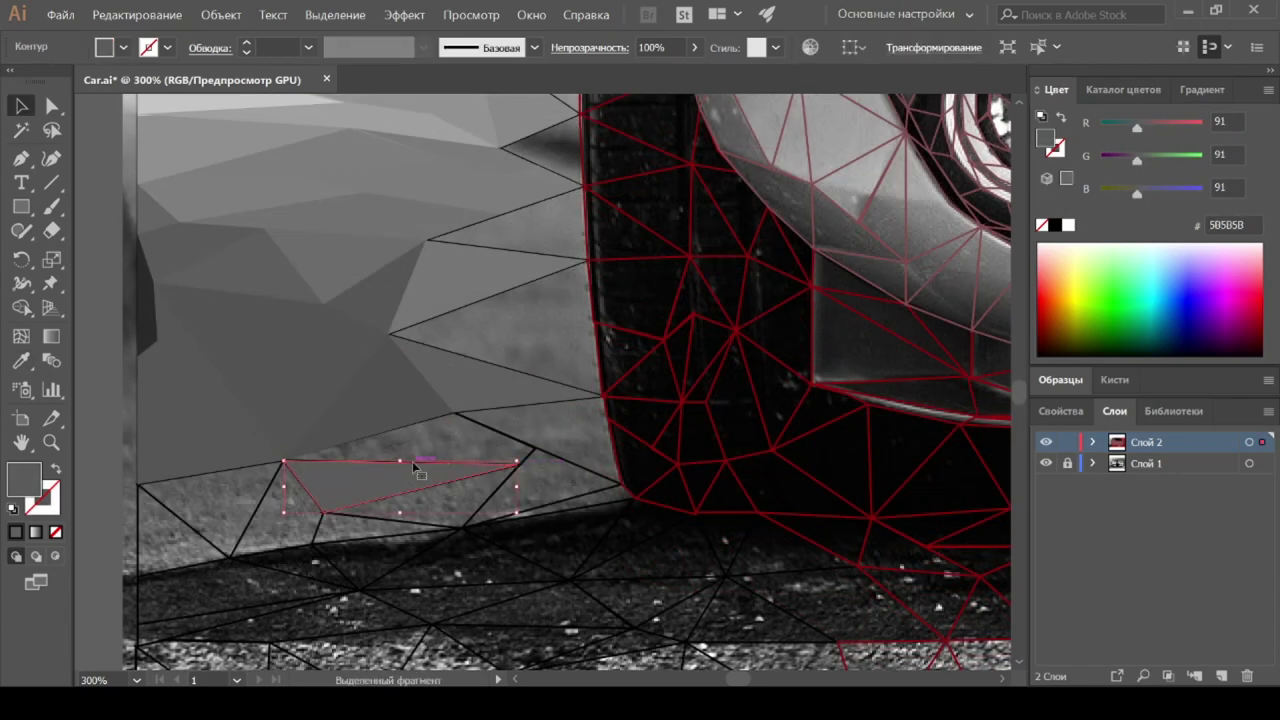
pyautogui.click(499, 456)
pyautogui.keyDown('ctrl'); pyautogui.click(358, 527); pyautogui.keyUp('ctrl')
pyautogui.click(420, 495)
pyautogui.keyDown('ctrl'); pyautogui.click(450, 492); pyautogui.keyUp('ctrl')
pyautogui.click(232, 508)
# Step: Fill the lower-left quad and remaining under-bumper triangles with sampled dark gray
pyautogui.keyDown('ctrl'); pyautogui.click(230, 585); pyautogui.keyUp('ctrl')
pyautogui.scroll(-2, 225, 527)
pyautogui.click(225, 527)
pyautogui.keyDown('ctrl'); pyautogui.click(460, 520); pyautogui.keyUp('ctrl')
pyautogui.click(483, 527)
pyautogui.keyDown('ctrl'); pyautogui.click(540, 480); pyautogui.keyUp('ctrl')
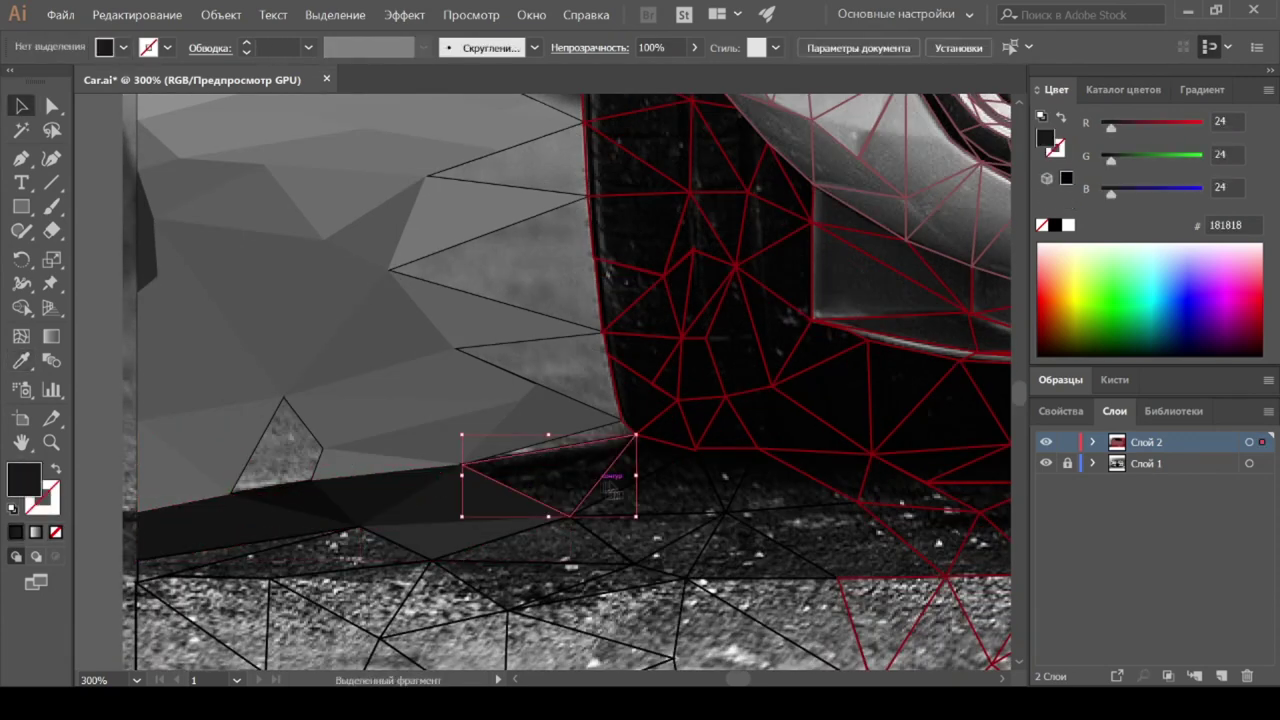
pyautogui.keyDown('ctrl'); pyautogui.click(670, 490); pyautogui.keyUp('ctrl')
pyautogui.keyDown('ctrl'); pyautogui.click(637, 497); pyautogui.keyUp('ctrl')
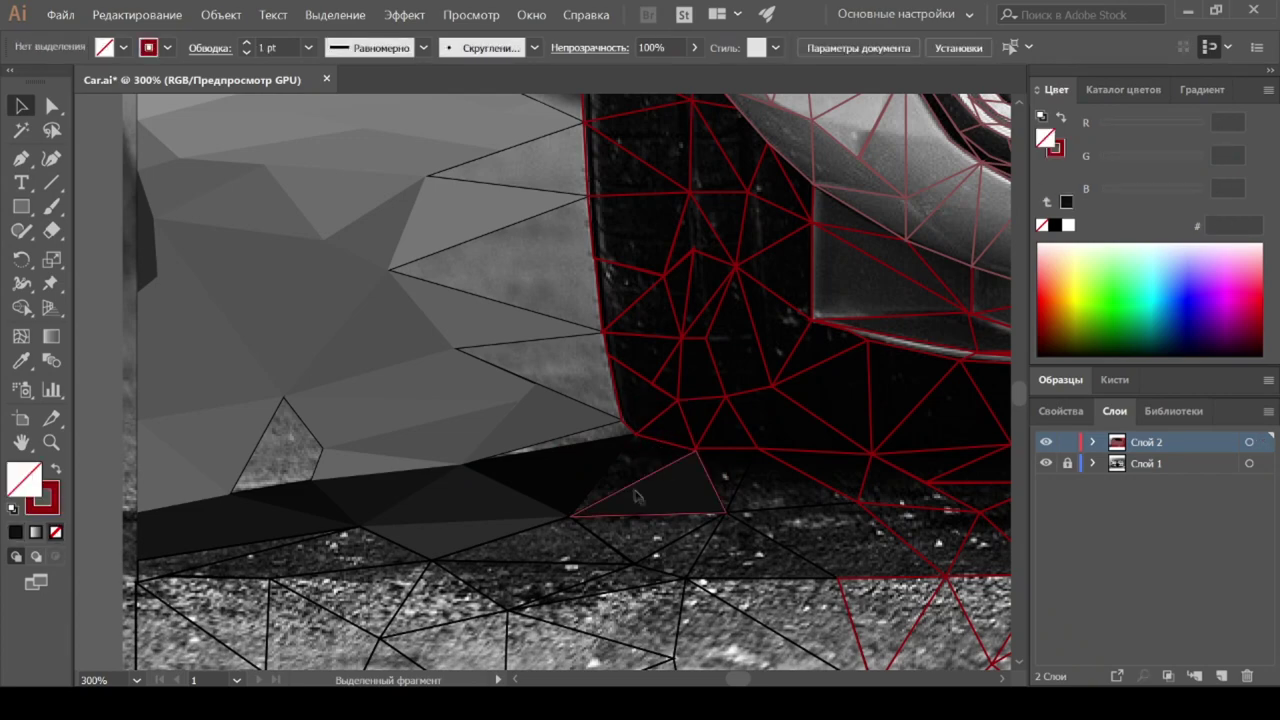
pyautogui.scroll(-5, 608, 432)
# Step: Fill the triangles near the windshield edge with grays sampled from the photo
pyautogui.scroll(5, 228, 601)
pyautogui.scroll(3, 228, 601)
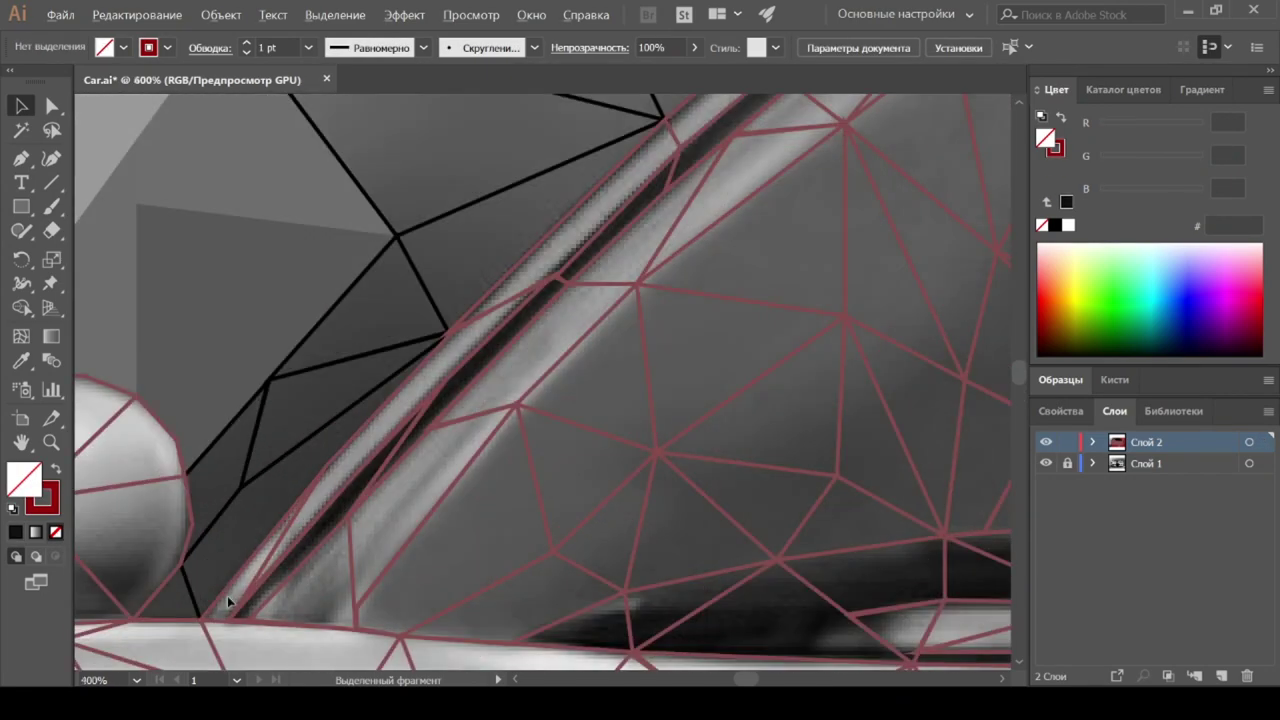
pyautogui.click(170, 592)
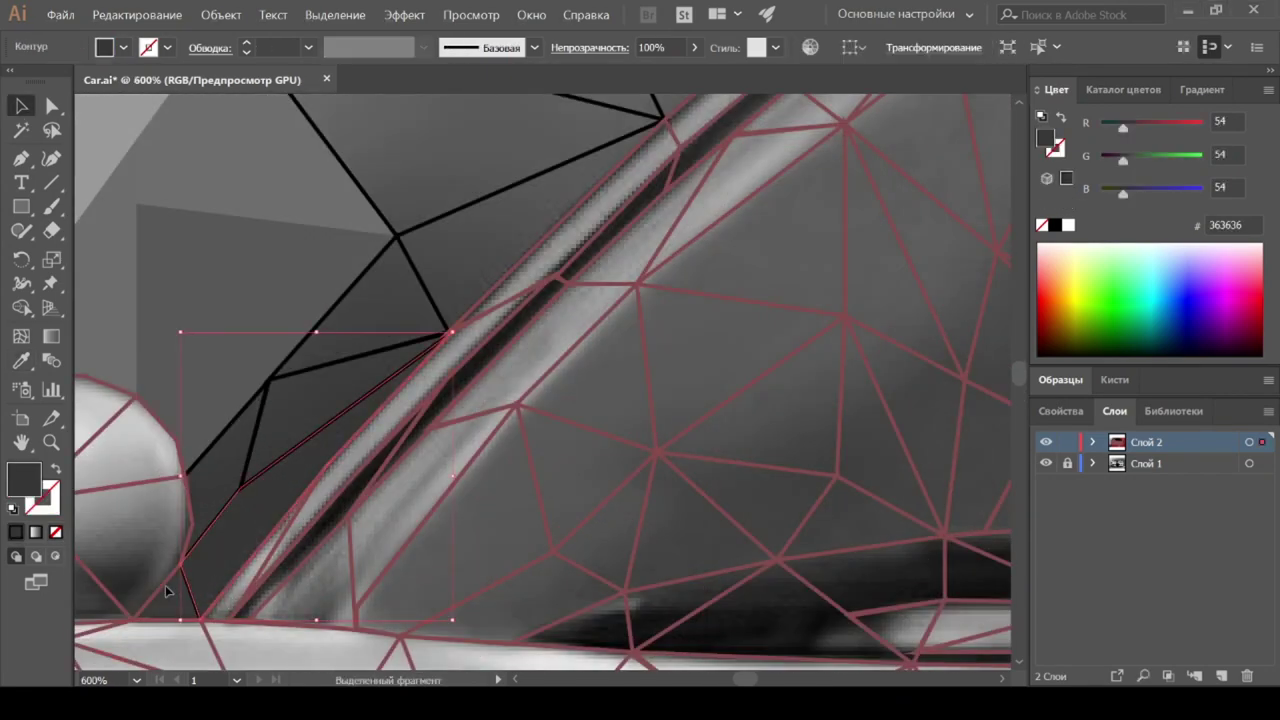
pyautogui.click(321, 407)
pyautogui.scroll(3, 321, 407)
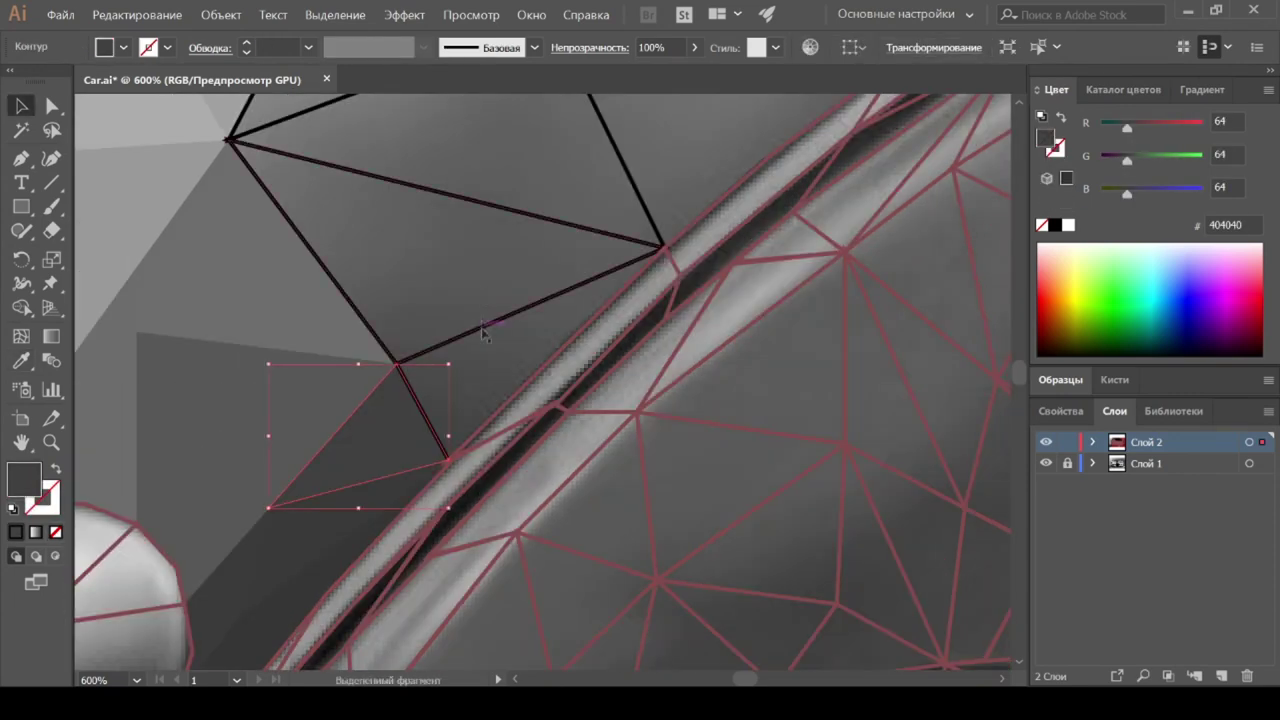
pyautogui.scroll(3, 423, 420)
pyautogui.press('i')
pyautogui.click(484, 388)
pyautogui.keyDown('ctrl'); pyautogui.click(480, 266); pyautogui.keyUp('ctrl')
pyautogui.click(354, 257)
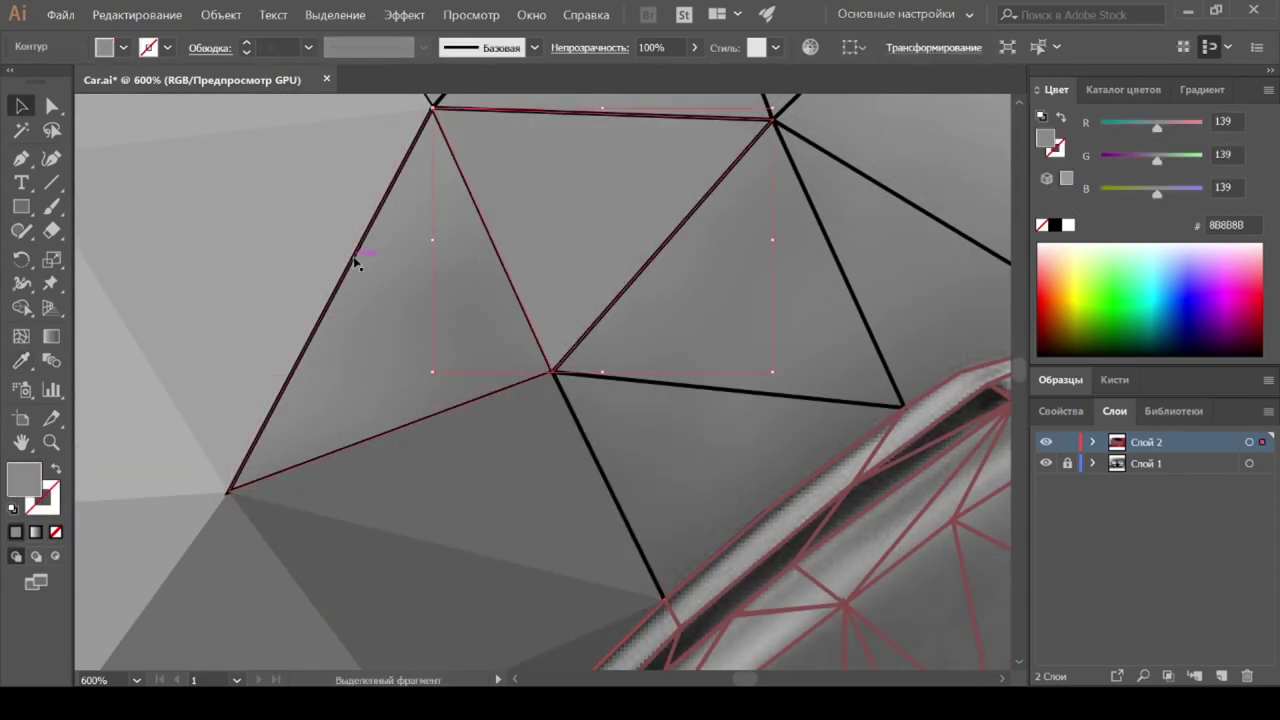
pyautogui.keyDown('ctrl'); pyautogui.click(691, 391); pyautogui.keyUp('ctrl')
pyautogui.scroll(-3, 698, 465)
# Step: Fill the sky triangles above the roof and near the car body with sampled grays
pyautogui.keyDown('ctrl'); pyautogui.click(494, 229); pyautogui.keyUp('ctrl')
pyautogui.click(650, 270)
pyautogui.keyDown('ctrl'); pyautogui.click(811, 309); pyautogui.keyUp('ctrl')
pyautogui.click(793, 425)
pyautogui.scroll(-3, 793, 425)
pyautogui.click(450, 420)
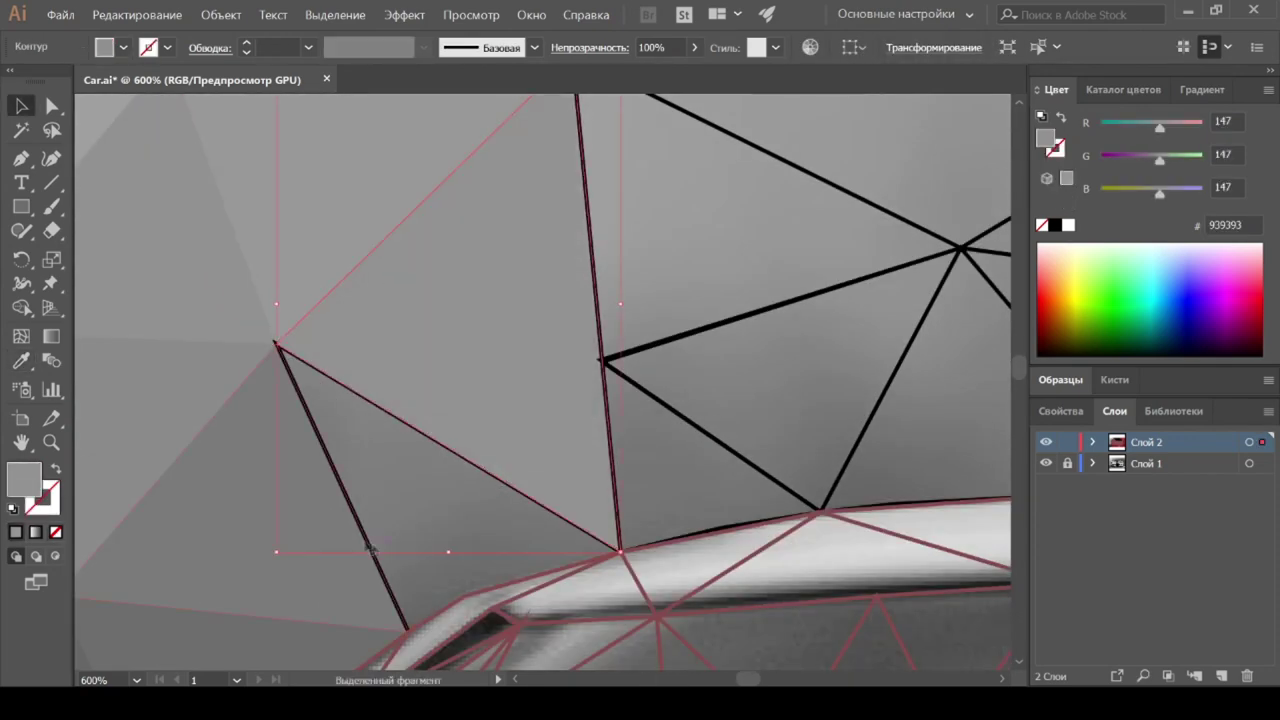
pyautogui.keyDown('ctrl'); pyautogui.click(450, 500); pyautogui.keyUp('ctrl')
pyautogui.keyDown('ctrl'); pyautogui.click(688, 462); pyautogui.keyUp('ctrl')
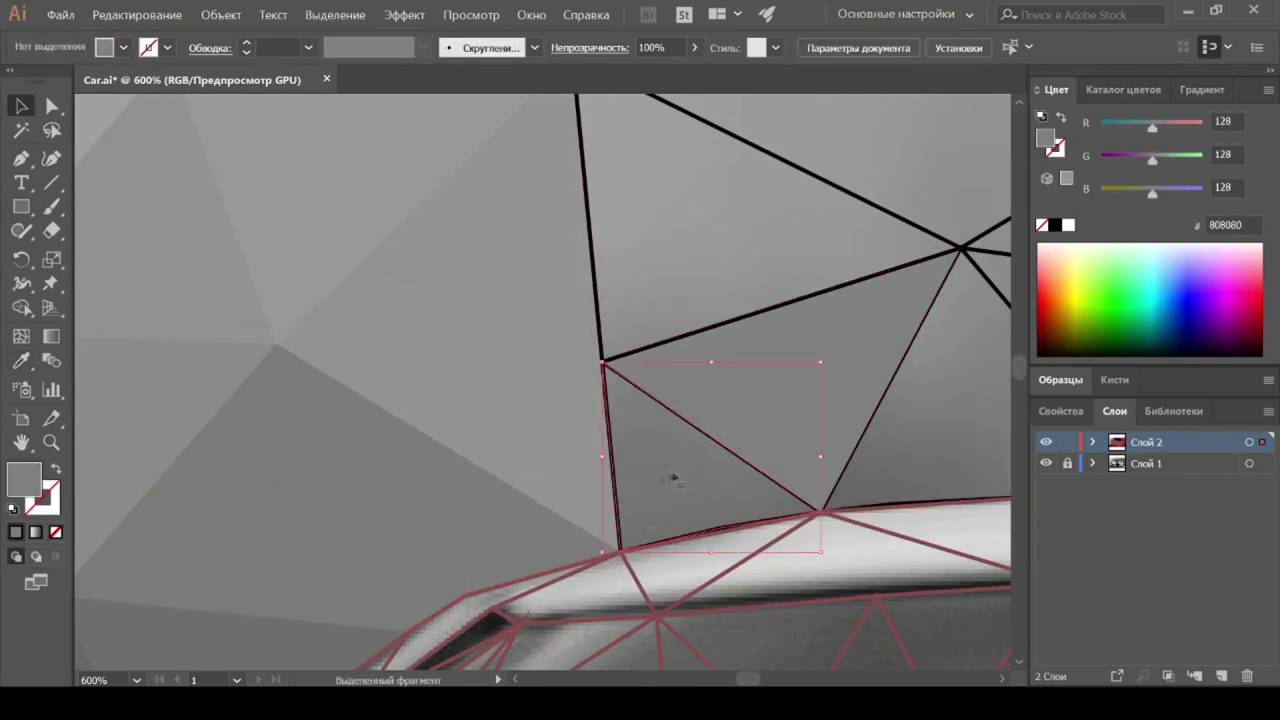
pyautogui.scroll(2, 700, 400)
pyautogui.keyDown('ctrl'); pyautogui.click(771, 271); pyautogui.keyUp('ctrl')
pyautogui.click(660, 460)
pyautogui.click(591, 340)
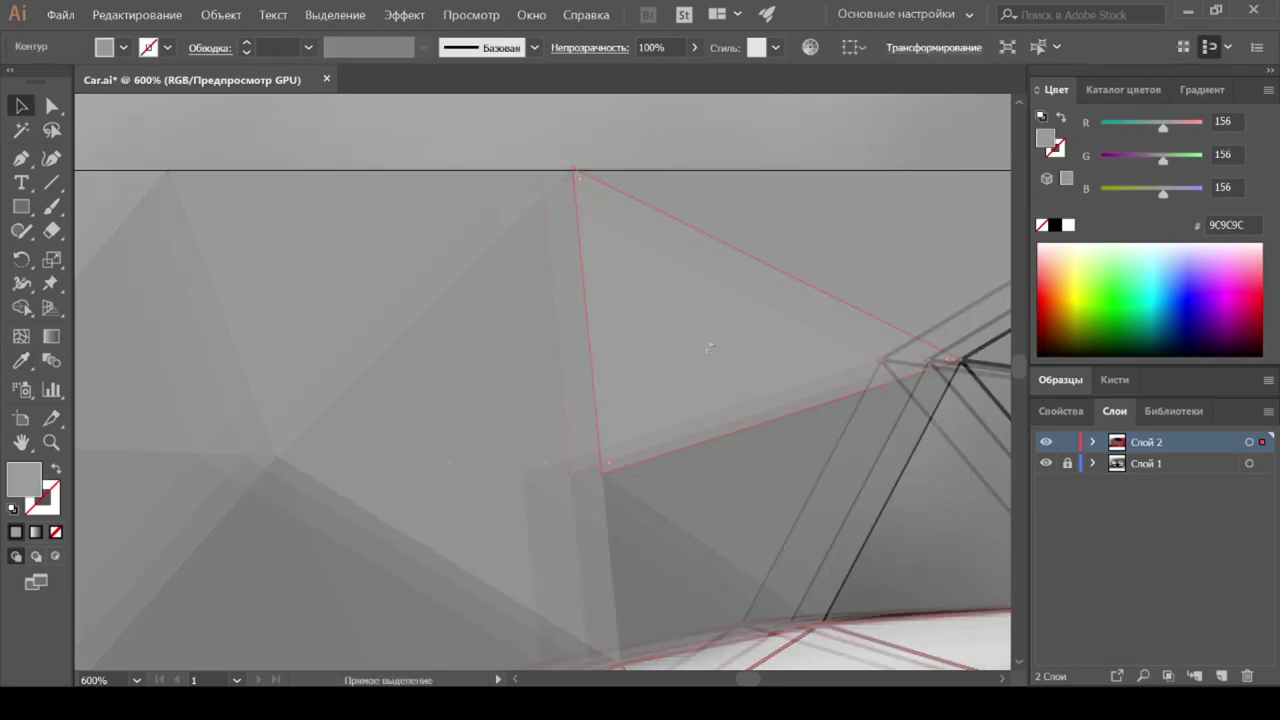
# Step: Fill the next group of sky triangles to the right with sampled grays
pyautogui.hscroll(5, 655, 408)
pyautogui.click(395, 487)
pyautogui.keyDown('ctrl'); pyautogui.click(457, 271); pyautogui.keyUp('ctrl')
pyautogui.keyDown('ctrl'); pyautogui.click(721, 336); pyautogui.keyUp('ctrl')
pyautogui.keyDown('ctrl'); pyautogui.click(706, 200); pyautogui.keyUp('ctrl')
pyautogui.keyDown('ctrl'); pyautogui.click(560, 515); pyautogui.keyUp('ctrl')
pyautogui.click(540, 540)
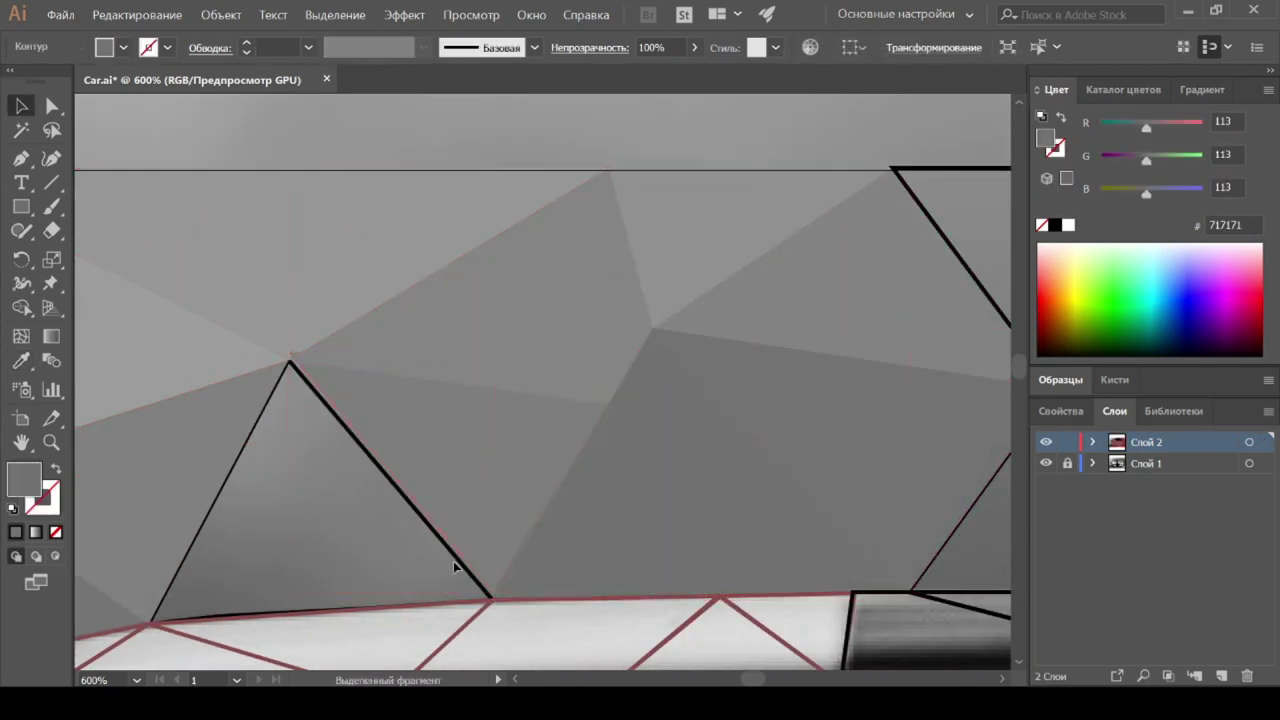
pyautogui.keyDown('ctrl'); pyautogui.click(470, 510); pyautogui.keyUp('ctrl')
pyautogui.click(481, 494)
pyautogui.hscroll(5, 764, 515)
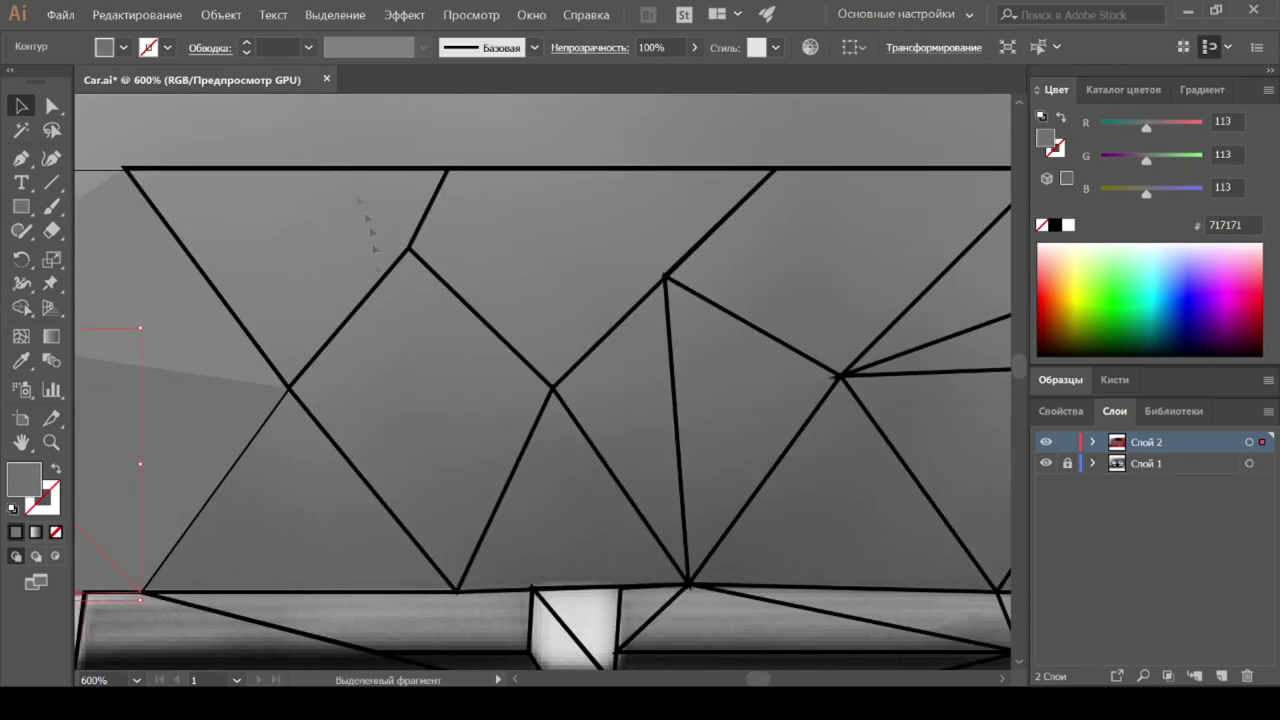
# Step: Fill the bottom rectangle, upper-left and narrow triangles, and the pentagon with sampled grays
pyautogui.click(443, 386)
pyautogui.click(258, 598)
pyautogui.keyDown('ctrl'); pyautogui.click(300, 250); pyautogui.keyUp('ctrl')
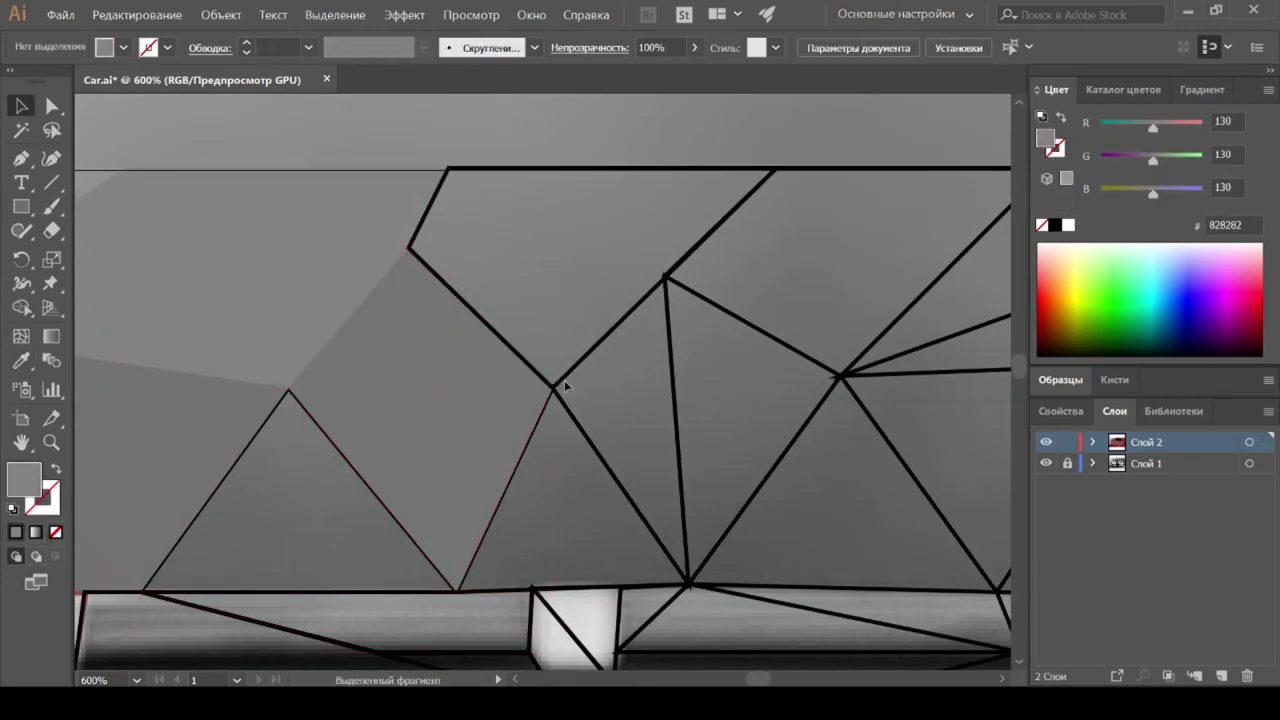
pyautogui.keyDown('ctrl'); pyautogui.click(620, 420); pyautogui.keyUp('ctrl')
pyautogui.click(620, 430)
pyautogui.keyDown('ctrl'); pyautogui.click(577, 170); pyautogui.keyUp('ctrl')
pyautogui.click(600, 250)
# Step: Fill the narrow triangle, kite shape and middle, left and lower triangles with sampled grays
pyautogui.keyDown('ctrl'); pyautogui.click(688, 428); pyautogui.keyUp('ctrl')
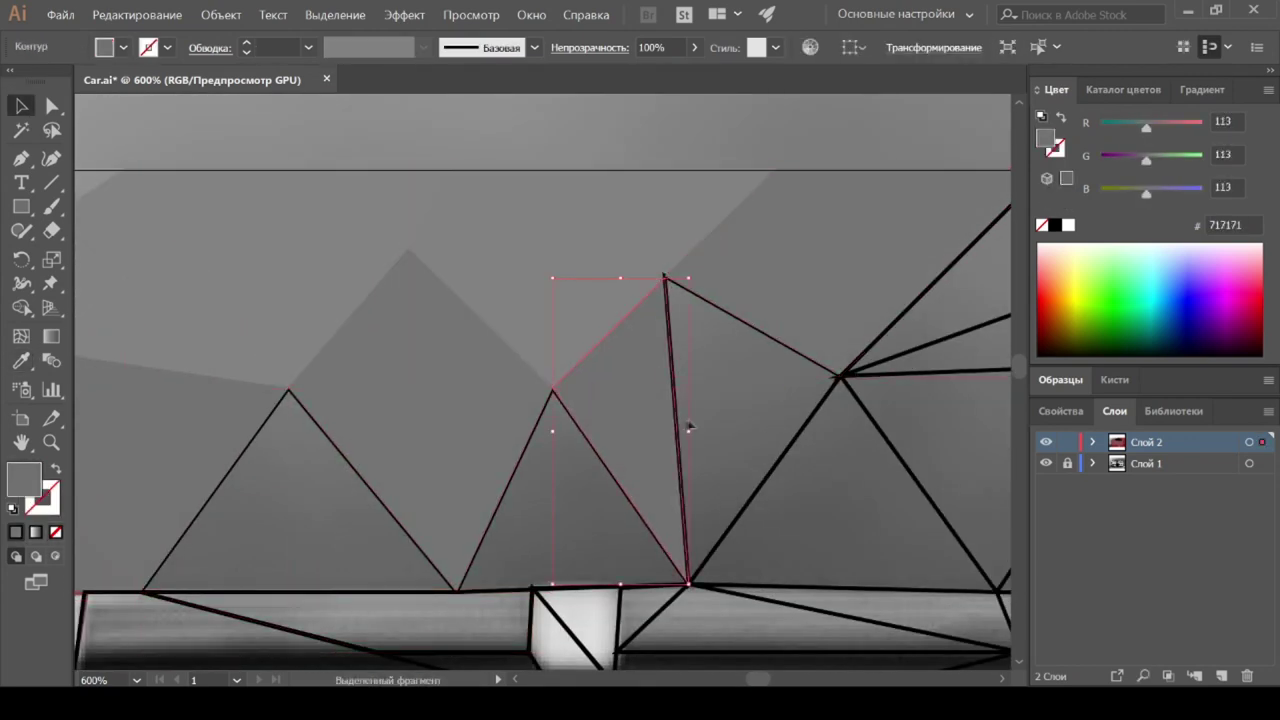
pyautogui.click(768, 471)
pyautogui.keyDown('ctrl'); pyautogui.click(768, 471); pyautogui.keyUp('ctrl')
pyautogui.click(485, 545)
pyautogui.keyDown('ctrl'); pyautogui.click(580, 500); pyautogui.keyUp('ctrl')
pyautogui.keyDown('ctrl'); pyautogui.click(300, 530); pyautogui.keyUp('ctrl')
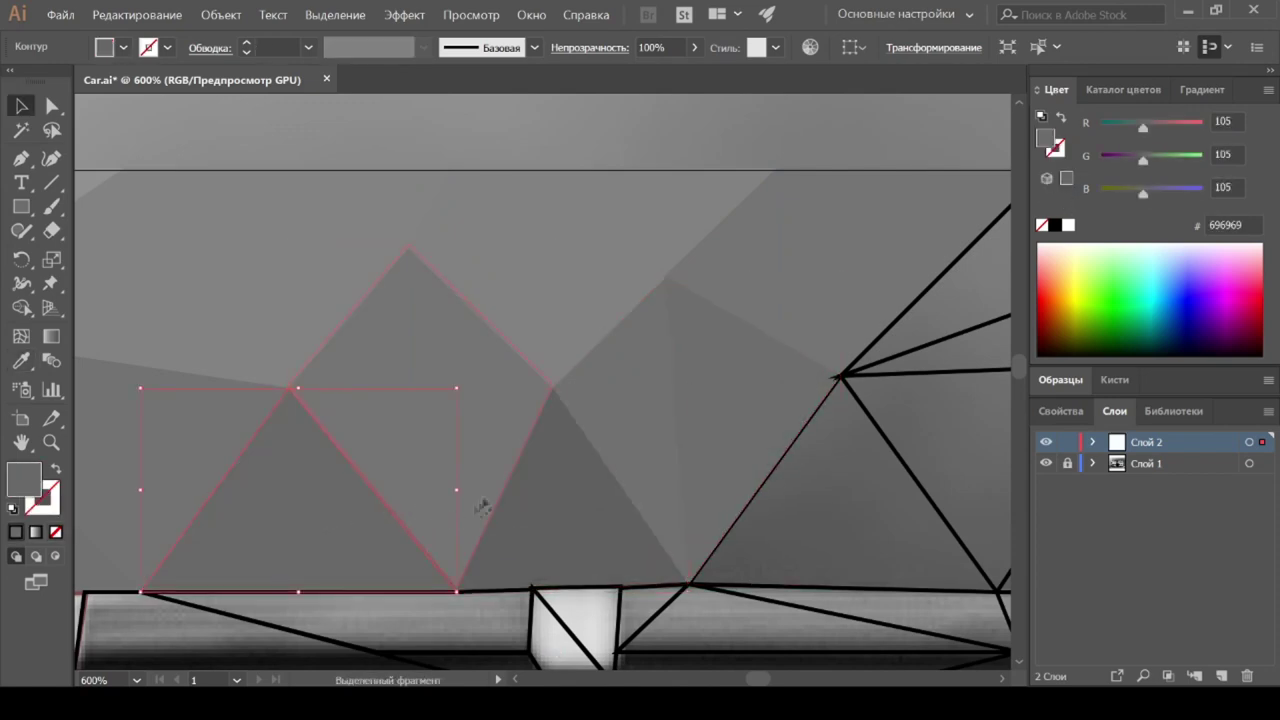
pyautogui.click(484, 500)
pyautogui.hotkey('ctrl', 'shift', 'a')
pyautogui.keyDown('ctrl'); pyautogui.click(848, 531); pyautogui.keyUp('ctrl')
# Step: Fill the further-right sky quadrilaterals and triangles with sampled grays
pyautogui.hscroll(5, 776, 503)
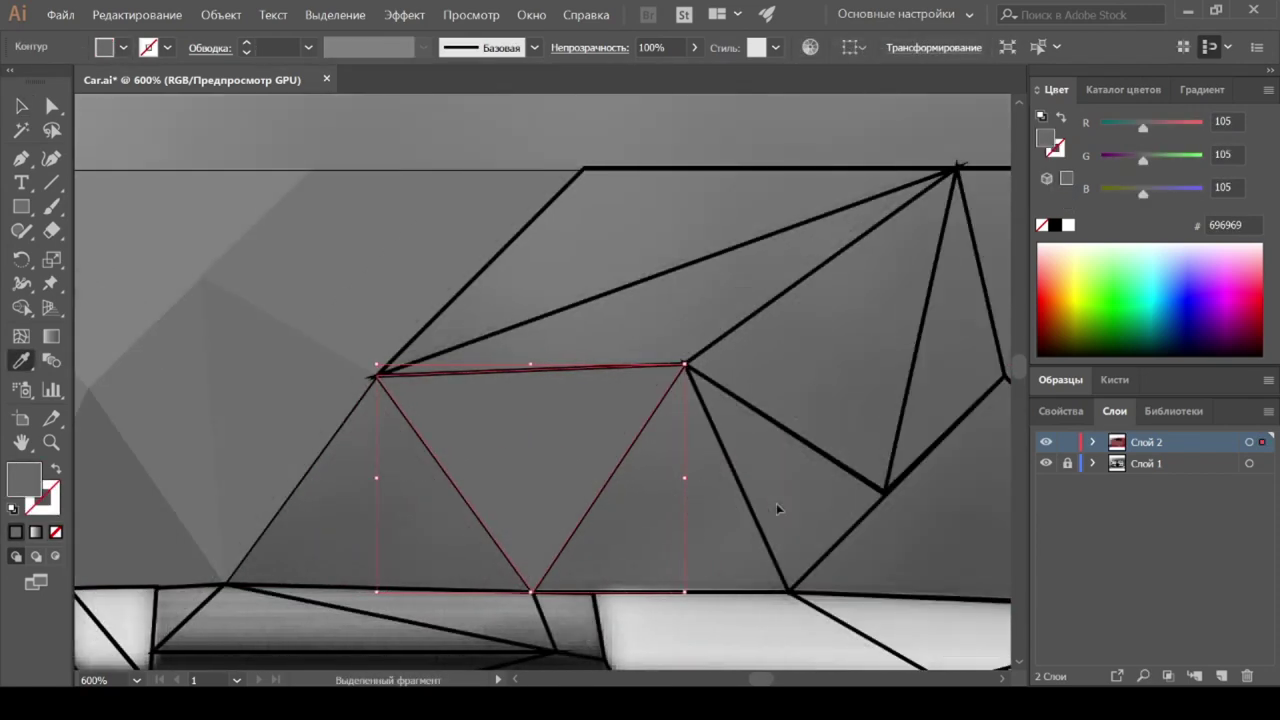
pyautogui.keyDown('ctrl'); pyautogui.click(420, 450); pyautogui.keyUp('ctrl')
pyautogui.click(511, 297)
pyautogui.keyDown('ctrl'); pyautogui.click(555, 174); pyautogui.keyUp('ctrl')
pyautogui.keyDown('ctrl'); pyautogui.click(600, 260); pyautogui.keyUp('ctrl')
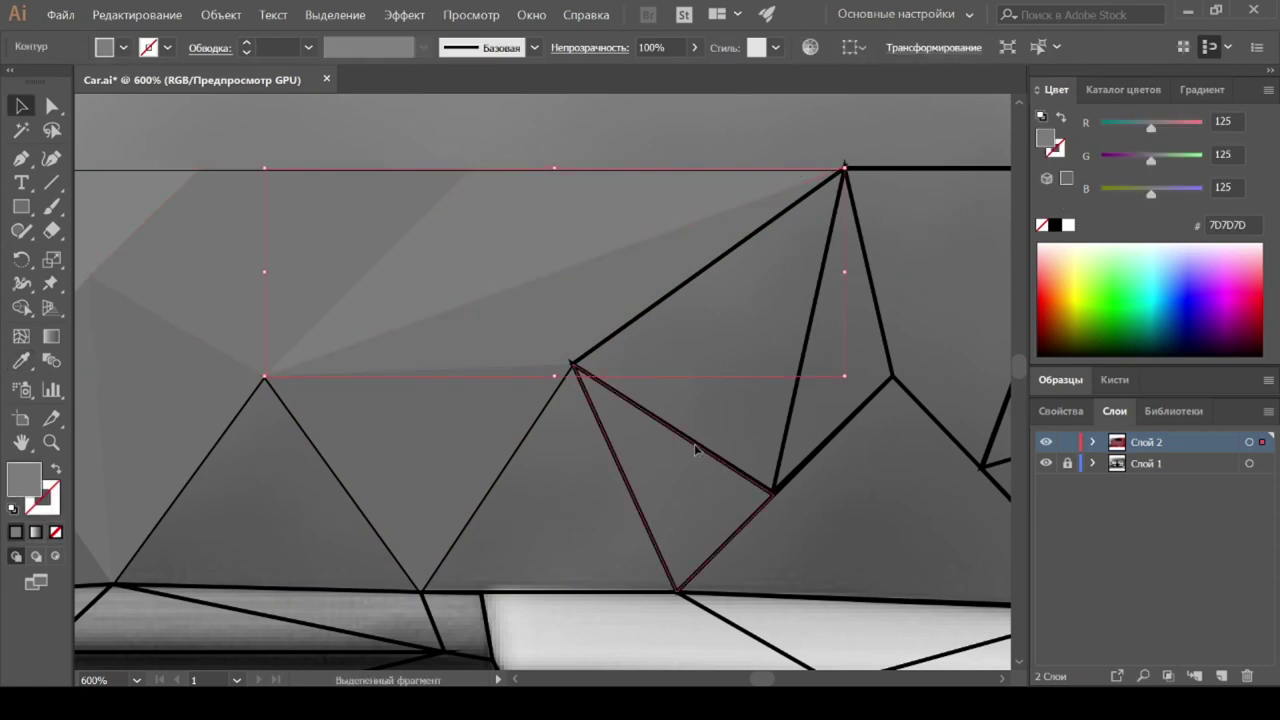
pyautogui.click(690, 450)
pyautogui.keyDown('ctrl'); pyautogui.click(680, 470); pyautogui.keyUp('ctrl')
pyautogui.click(780, 400)
pyautogui.keyDown('ctrl'); pyautogui.click(790, 420); pyautogui.keyUp('ctrl')
pyautogui.keyDown('ctrl'); pyautogui.click(850, 340); pyautogui.keyUp('ctrl')
pyautogui.keyDown('ctrl'); pyautogui.click(870, 500); pyautogui.keyUp('ctrl')
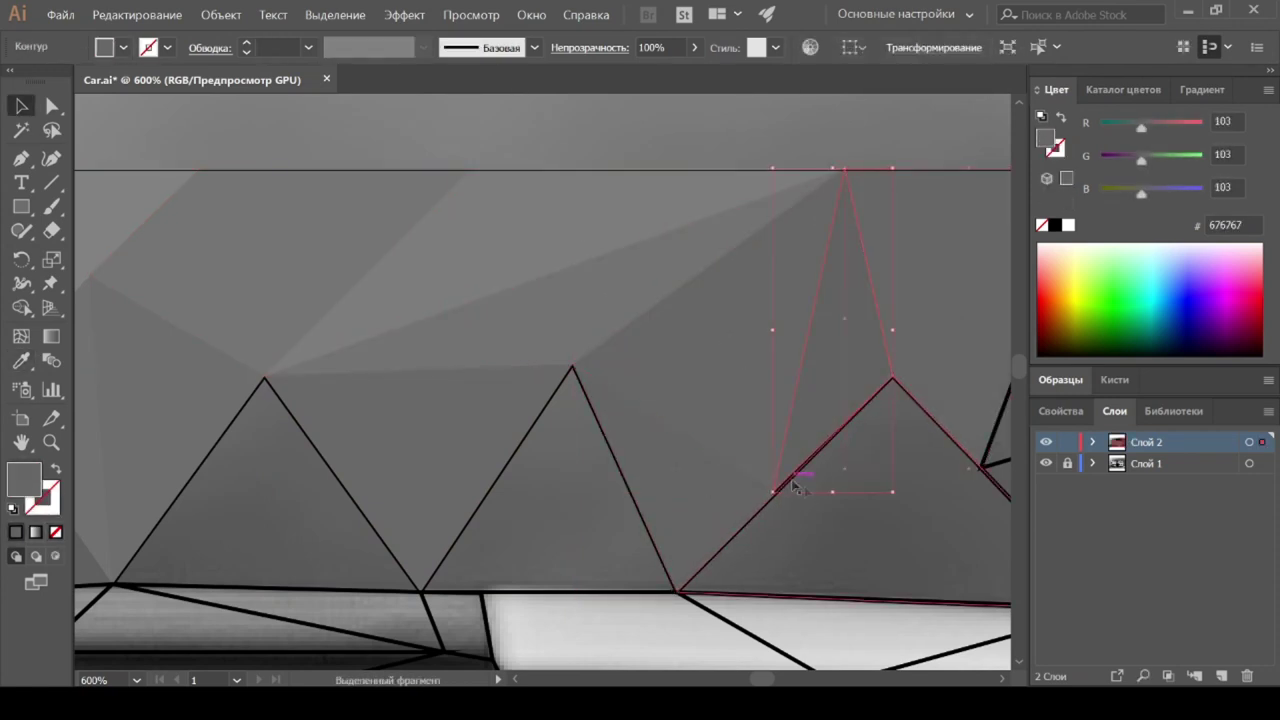
# Step: Fill the lower-right and inverted triangles, zooming in to check a shared vertex
pyautogui.keyDown('ctrl'); pyautogui.click(435, 511); pyautogui.keyUp('ctrl')
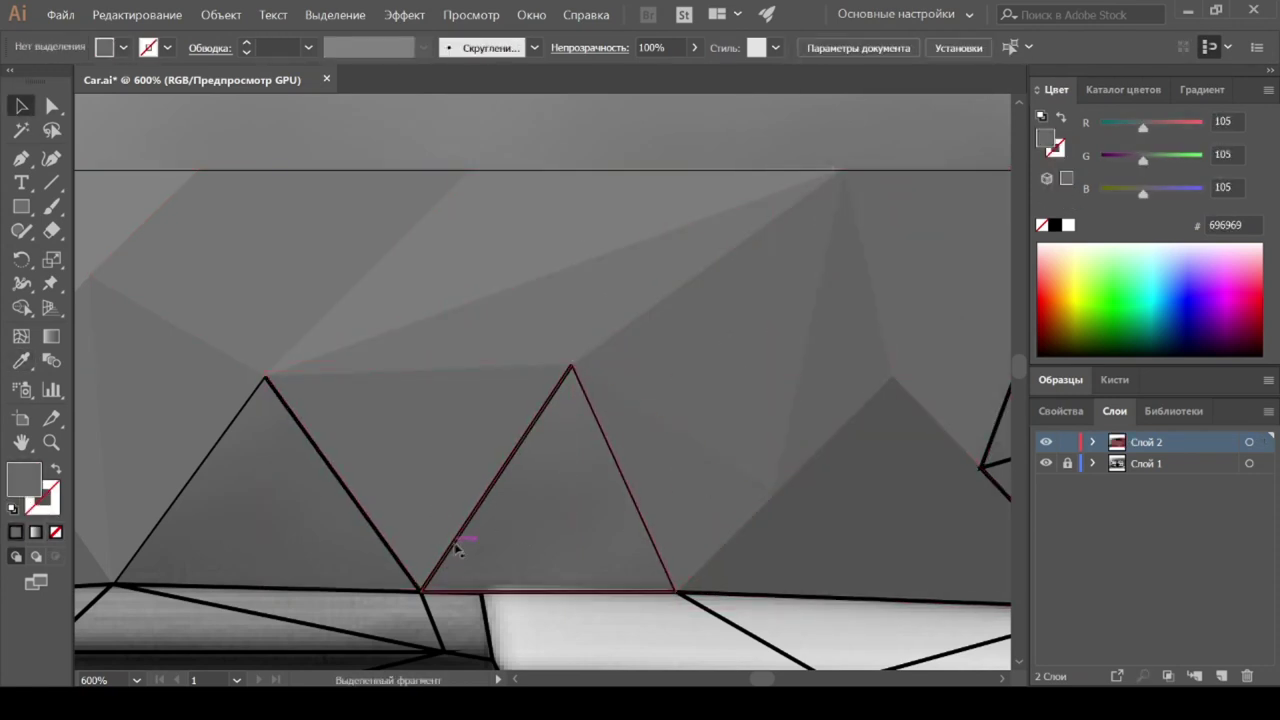
pyautogui.click(446, 563)
pyautogui.hotkey('ctrl', '+')
pyautogui.hotkey('ctrl', '+')
pyautogui.hotkey('ctrl', '+')
pyautogui.keyDown('ctrl'); pyautogui.click(446, 547); pyautogui.keyUp('ctrl')
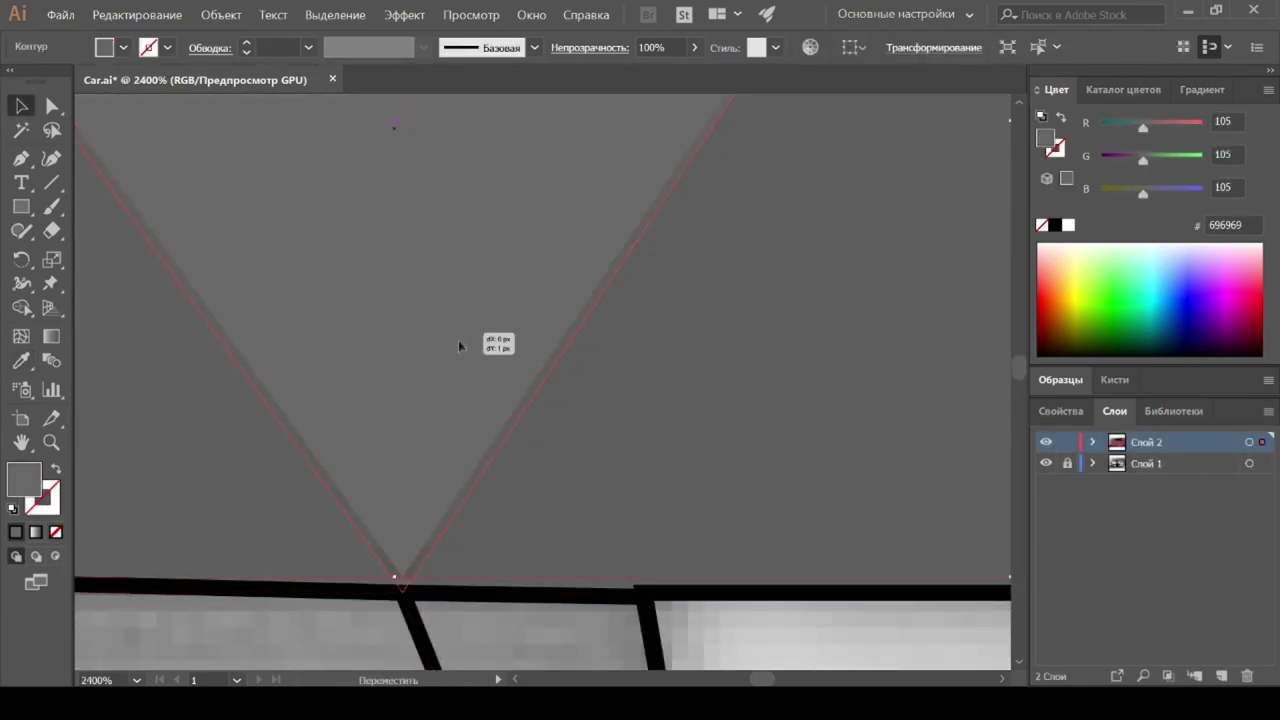
pyautogui.hotkey('ctrl', '-')
pyautogui.hotkey('ctrl', '-')
pyautogui.hotkey('ctrl', '-')
pyautogui.hotkey('ctrl', '-')
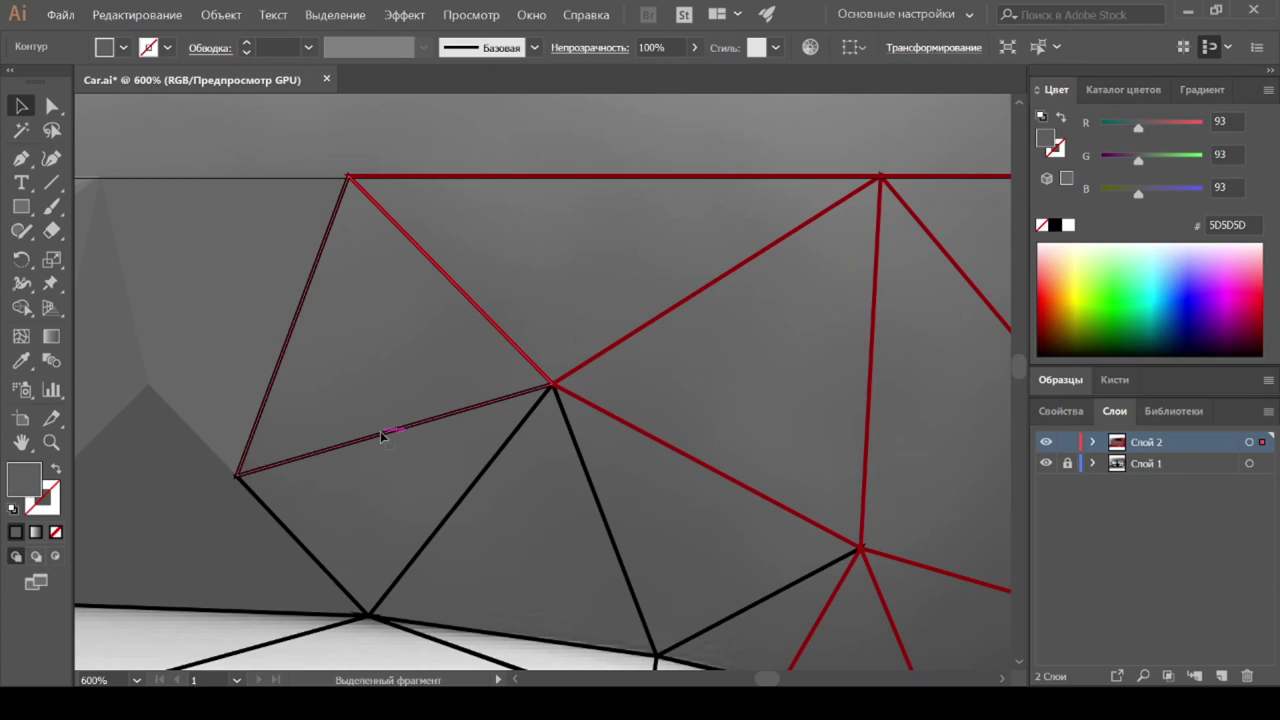
# Step: Delete the stray red and small leftover triangles from the background mesh
pyautogui.click(575, 265)
pyautogui.press('Delete')
pyautogui.click(749, 366)
pyautogui.press('Delete')
pyautogui.scroll(-2, 682, 529)
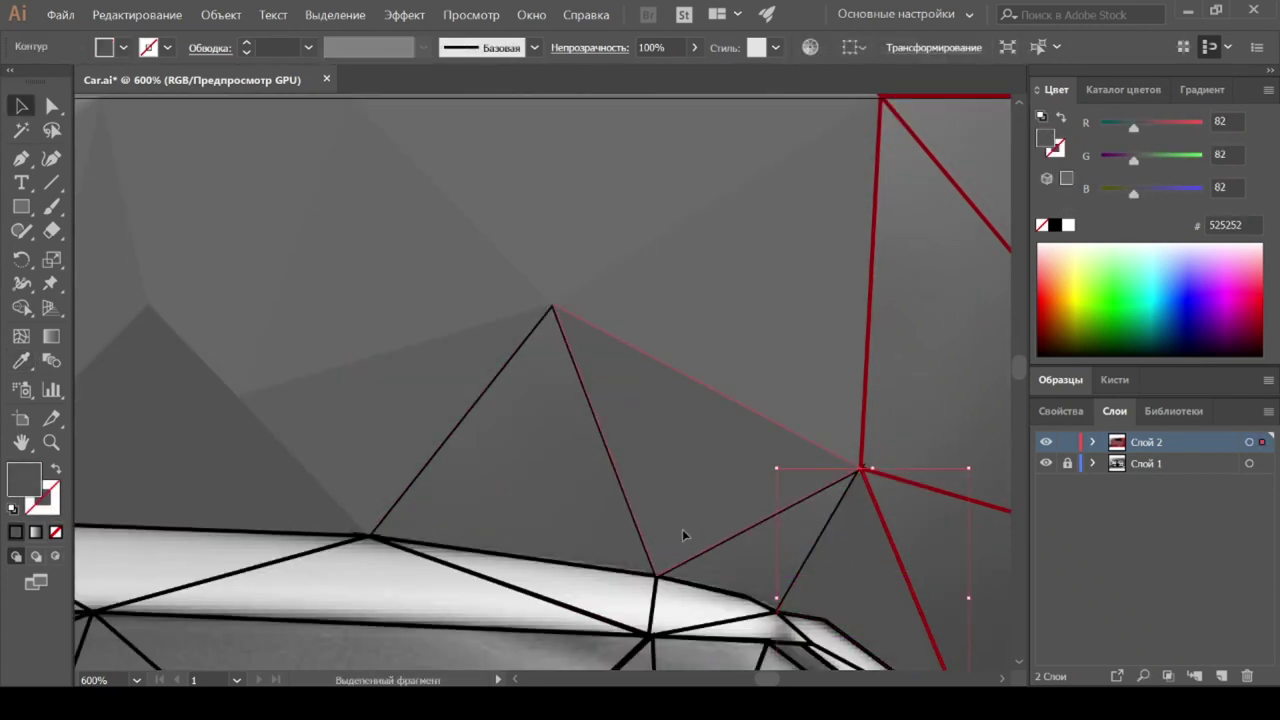
pyautogui.press('Delete')
pyautogui.click(632, 533)
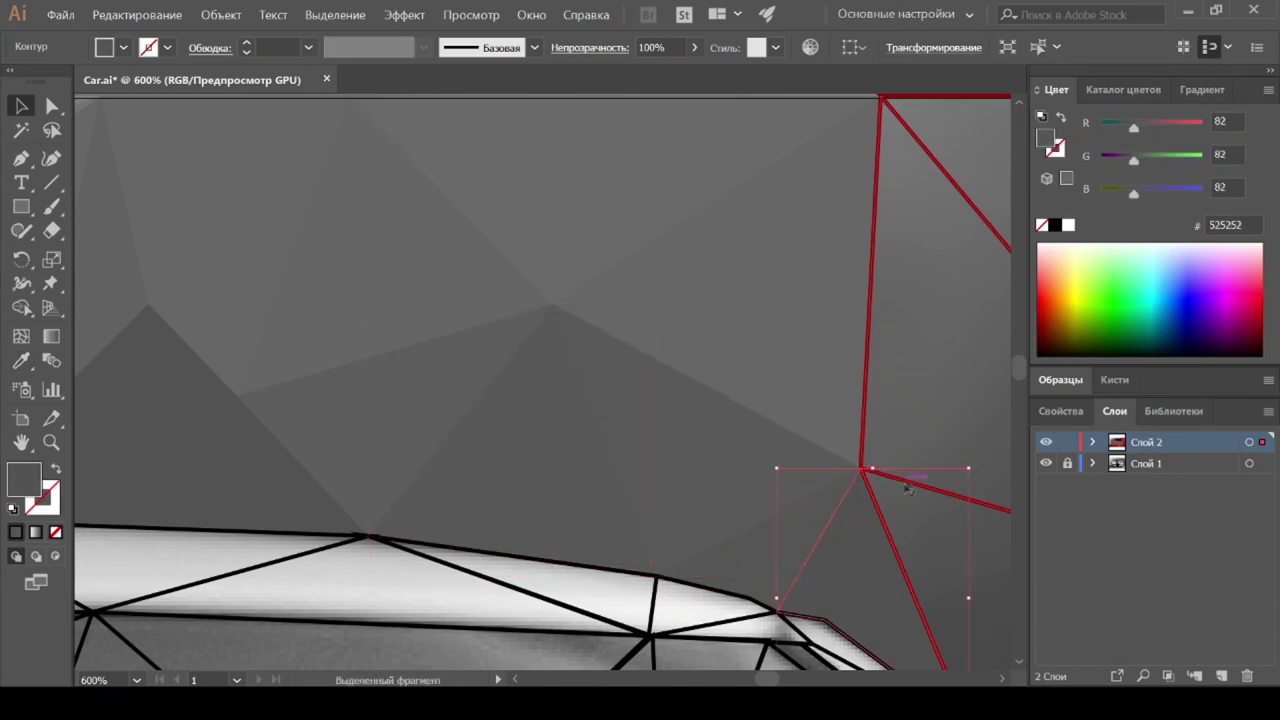
pyautogui.press('Delete')
pyautogui.click(906, 487)
pyautogui.press('Delete')
pyautogui.click(841, 177)
pyautogui.hotkey('ctrl', '-')
pyautogui.hotkey('ctrl', '-')
pyautogui.hotkey('ctrl', '-')
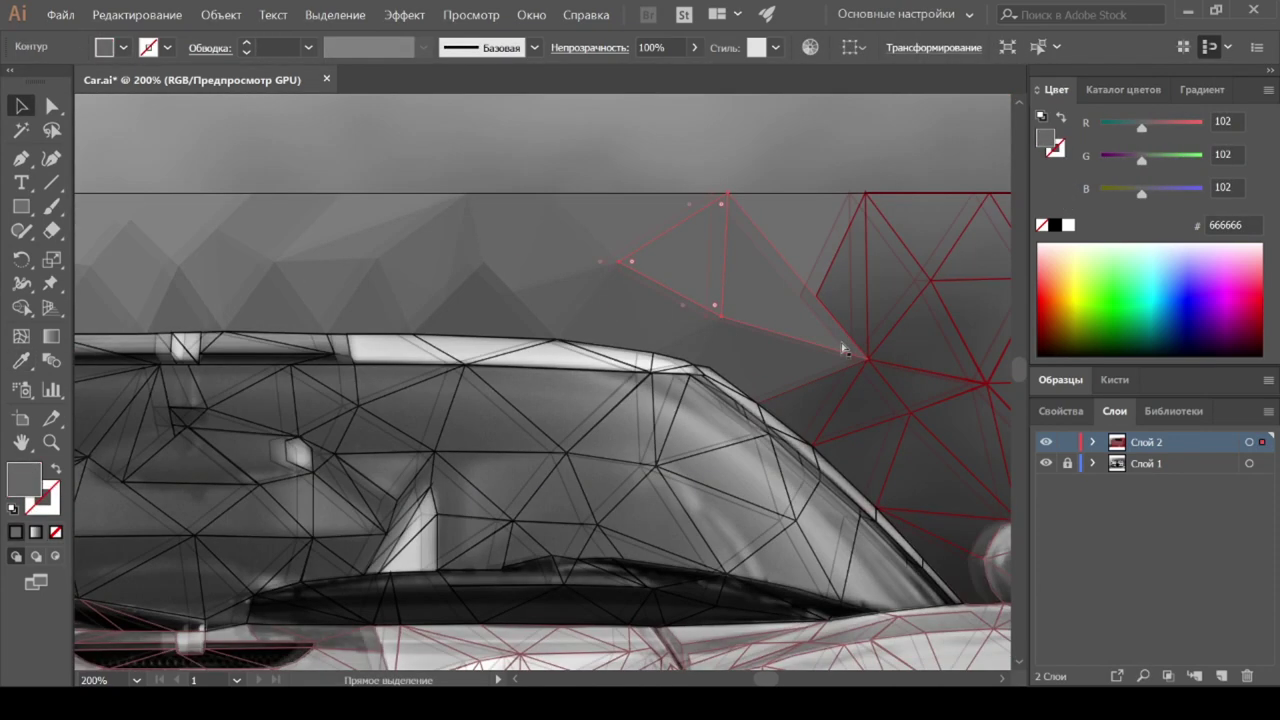
# Step: Zoom in and delete the stray leftover triangles scattered across the red mesh
pyautogui.hotkey('ctrl', '+')
pyautogui.click(228, 318)
pyautogui.press('Delete')
pyautogui.click(300, 300)
pyautogui.press('Delete')
pyautogui.click(640, 220)
pyautogui.press('i')
pyautogui.press('Delete')
pyautogui.keyDown('ctrl'); pyautogui.click(360, 200); pyautogui.keyUp('ctrl')
pyautogui.press('Delete')
pyautogui.keyDown('ctrl'); pyautogui.click(391, 334); pyautogui.keyUp('ctrl')
pyautogui.press('Delete')
pyautogui.keyDown('ctrl'); pyautogui.click(314, 366); pyautogui.keyUp('ctrl')
pyautogui.press('Delete')
pyautogui.keyDown('ctrl'); pyautogui.click(655, 320); pyautogui.keyUp('ctrl')
# Step: Fill the top-right sky triangles with grays sampled from the photo
pyautogui.keyDown('ctrl'); pyautogui.click(514, 366); pyautogui.keyUp('ctrl')
pyautogui.click(514, 366)
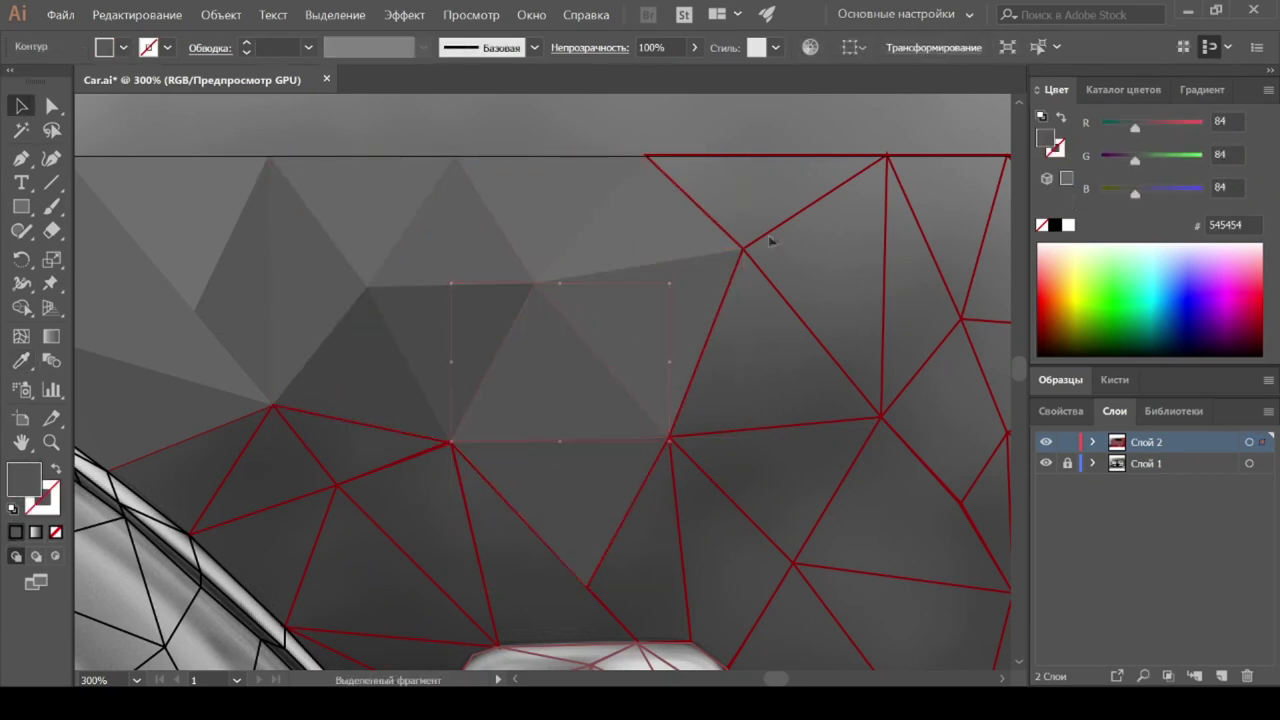
pyautogui.keyDown('ctrl'); pyautogui.click(766, 240); pyautogui.keyUp('ctrl')
pyautogui.click(766, 240)
pyautogui.keyDown('ctrl'); pyautogui.click(714, 334); pyautogui.keyUp('ctrl')
pyautogui.keyDown('ctrl'); pyautogui.click(780, 185); pyautogui.keyUp('ctrl')
pyautogui.keyDown('ctrl'); pyautogui.click(940, 220); pyautogui.keyUp('ctrl')
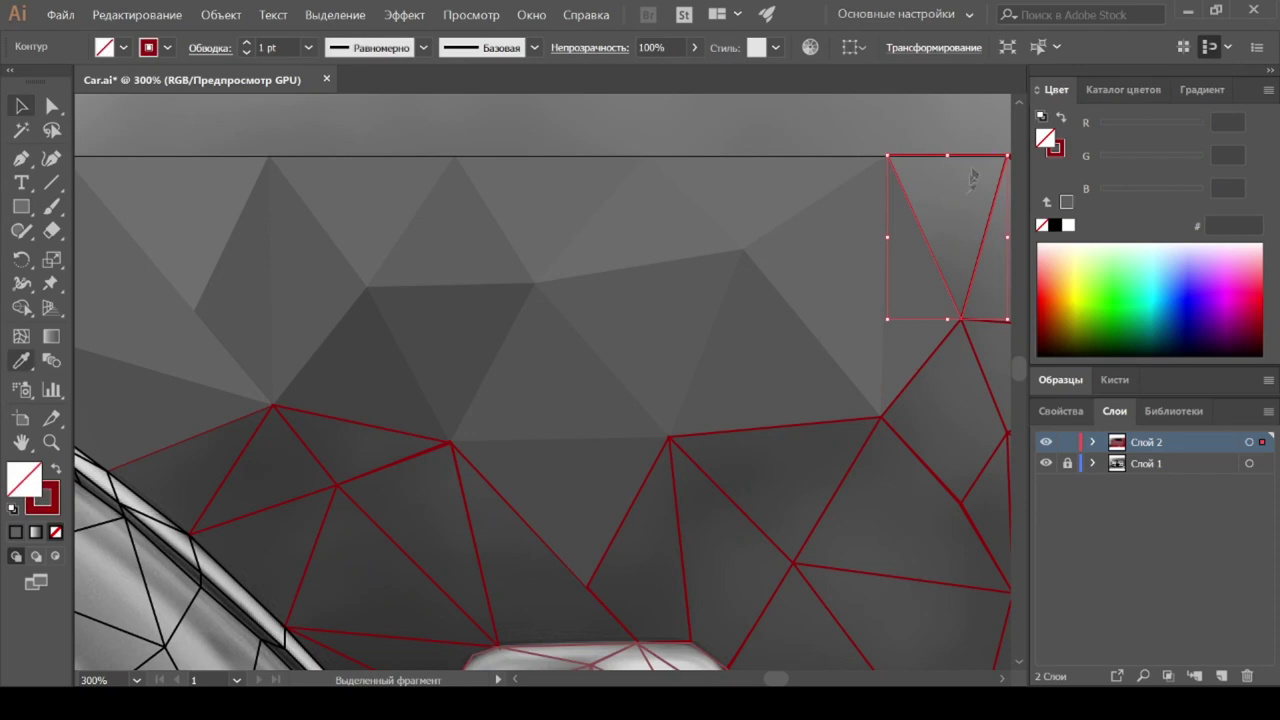
pyautogui.keyDown('ctrl'); pyautogui.click(950, 400); pyautogui.keyUp('ctrl')
# Step: Fill the centre sky triangles with sampled grays
pyautogui.keyDown('ctrl'); pyautogui.click(745, 432); pyautogui.keyUp('ctrl')
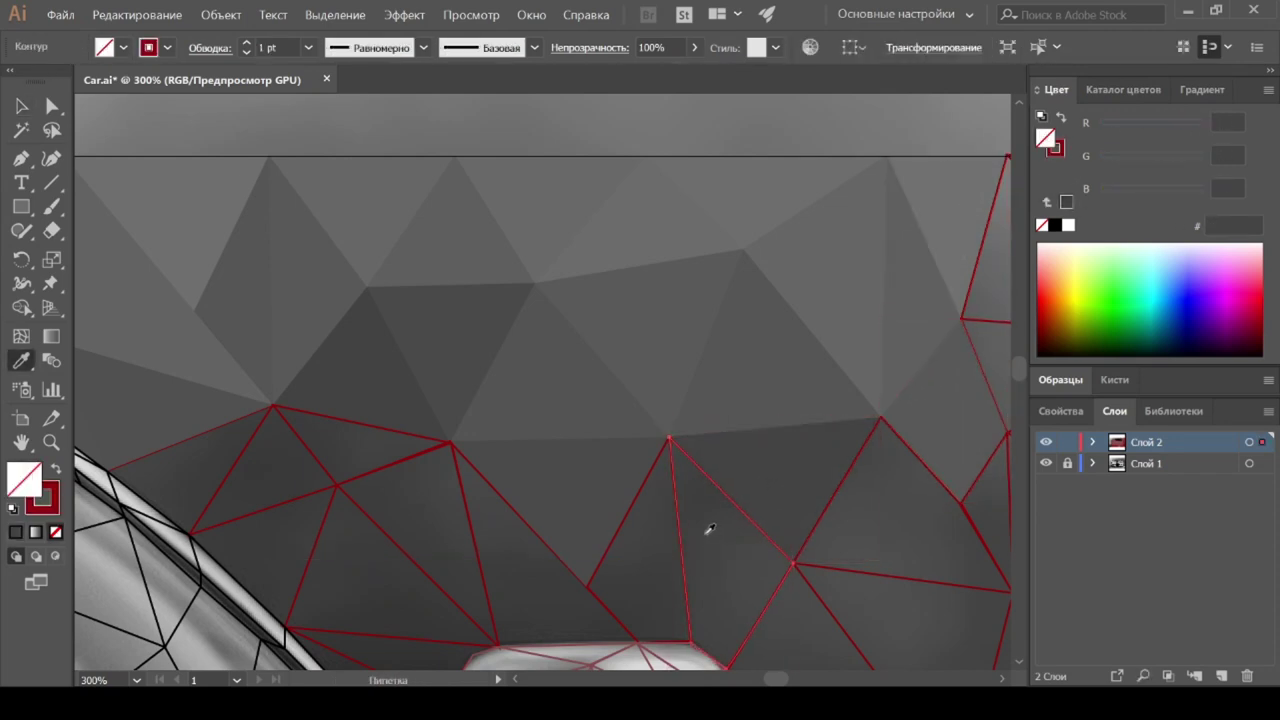
pyautogui.keyDown('ctrl'); pyautogui.click(709, 528); pyautogui.keyUp('ctrl')
pyautogui.click(625, 521)
pyautogui.keyDown('ctrl'); pyautogui.click(640, 560); pyautogui.keyUp('ctrl')
pyautogui.click(480, 563)
pyautogui.keyDown('ctrl'); pyautogui.click(400, 528); pyautogui.keyUp('ctrl')
# Step: Fill the left sky triangles and the small ones near the car with sampled grays
pyautogui.click(422, 488)
pyautogui.keyDown('ctrl'); pyautogui.click(348, 443); pyautogui.keyUp('ctrl')
pyautogui.keyDown('ctrl'); pyautogui.click(265, 470); pyautogui.keyUp('ctrl')
pyautogui.click(315, 555)
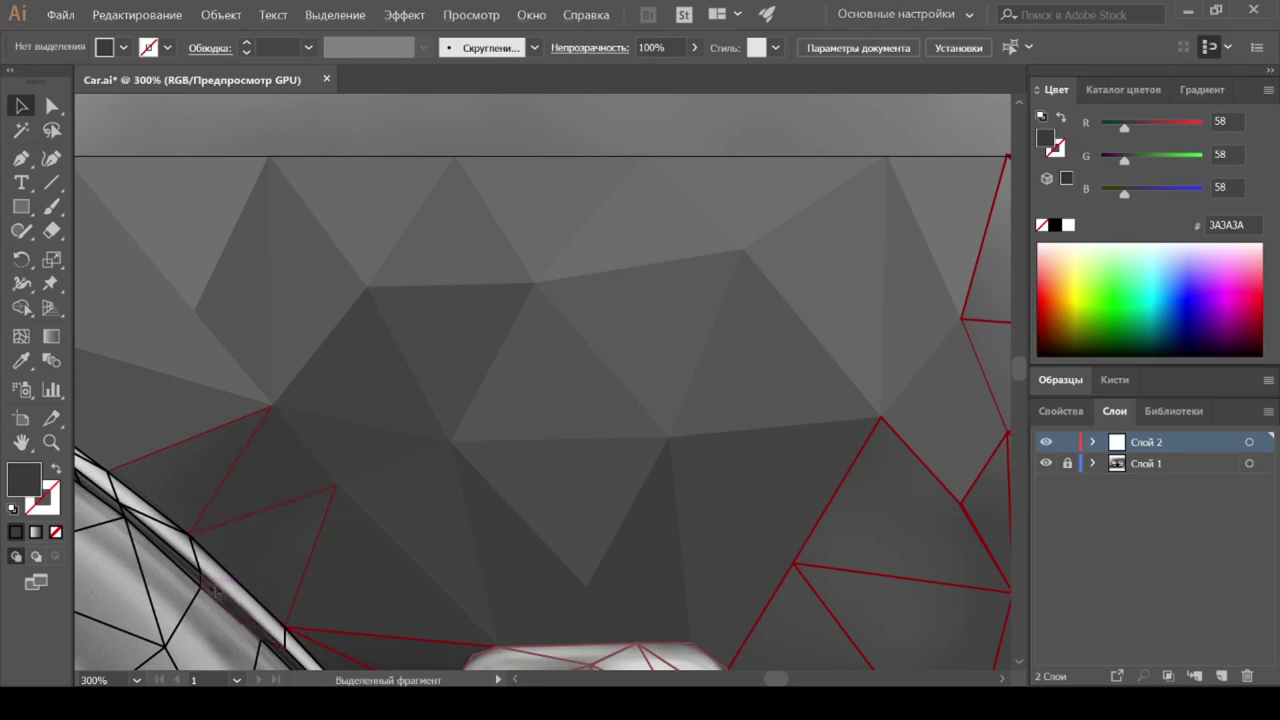
pyautogui.scroll(4, 347, 420)
pyautogui.keyDown('ctrl'); pyautogui.click(343, 463); pyautogui.keyUp('ctrl')
pyautogui.click(366, 334)
pyautogui.click(726, 531)
pyautogui.scroll(-3, 808, 549)
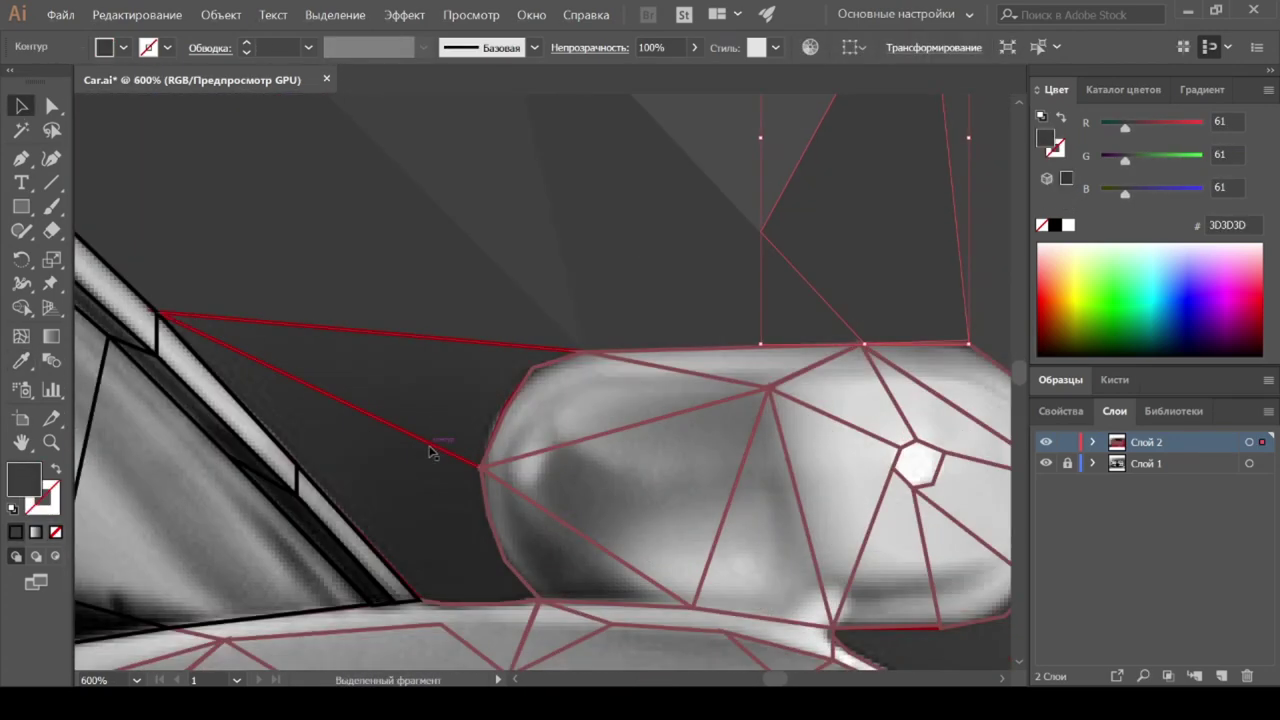
# Step: Delete the stray triangle to the left of the side mirror
pyautogui.click(433, 609)
pyautogui.click(455, 442)
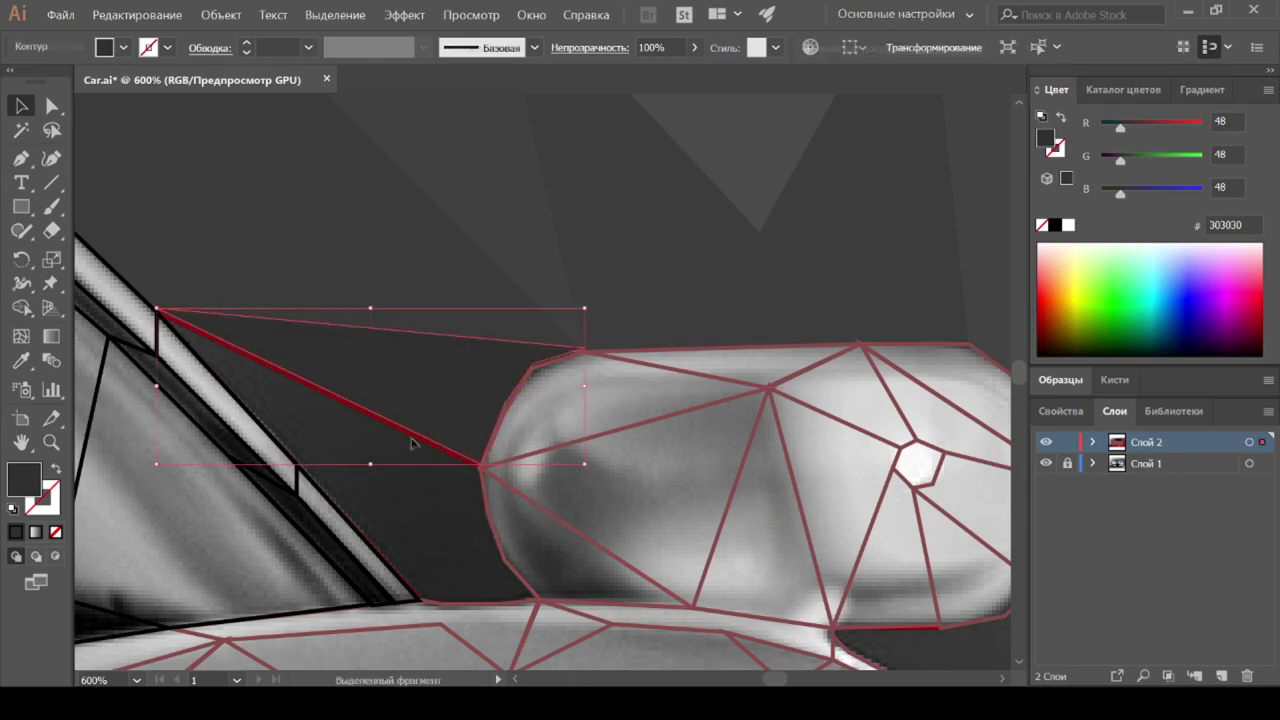
pyautogui.press('Delete')
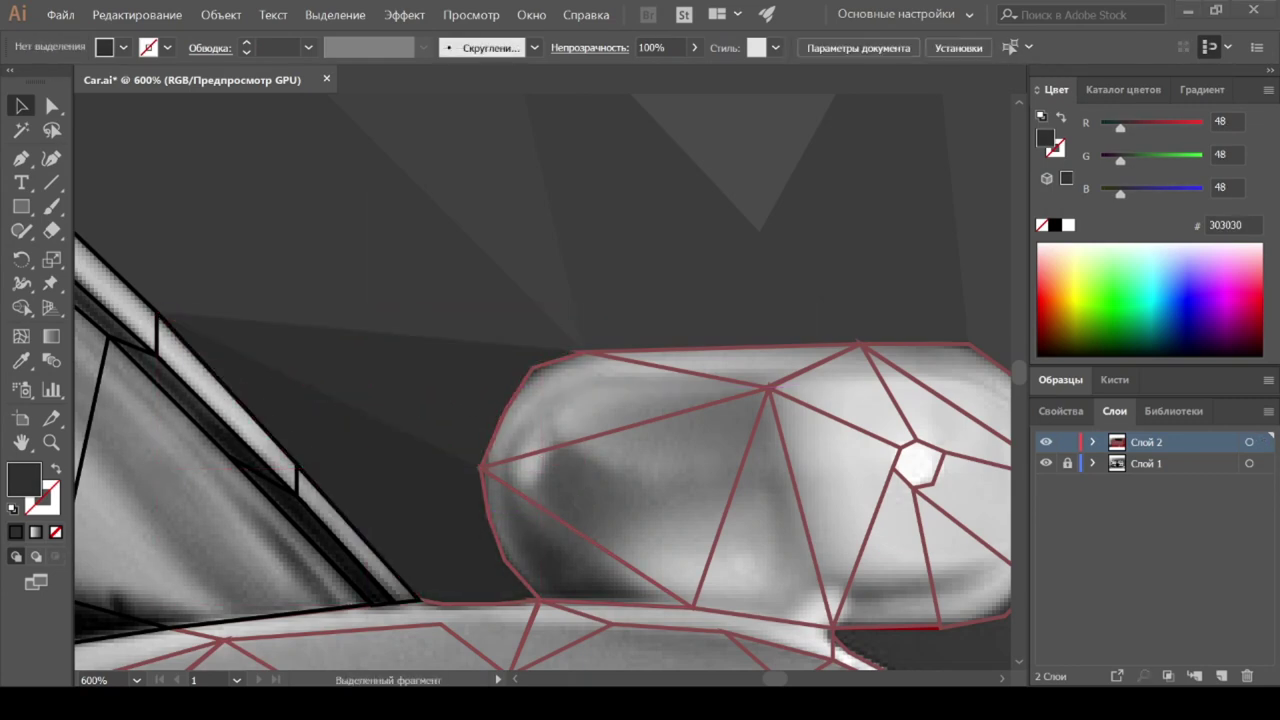
pyautogui.scroll(-3, 466, 411)
pyautogui.scroll(3, 453, 360)
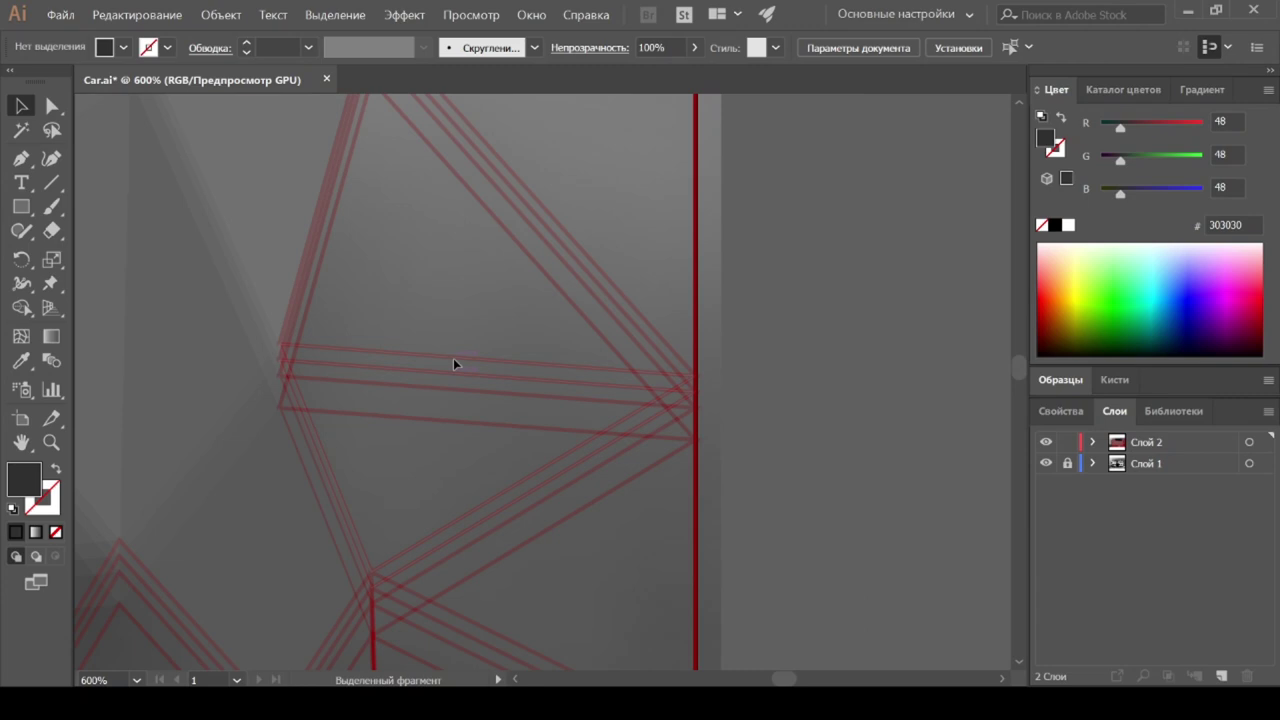
# Step: Fill the first two triangles near the artboard edge with sampled grays
pyautogui.click(561, 297)
pyautogui.press('i')
pyautogui.click(600, 250)
pyautogui.keyDown('ctrl'); pyautogui.click(543, 432); pyautogui.keyUp('ctrl')
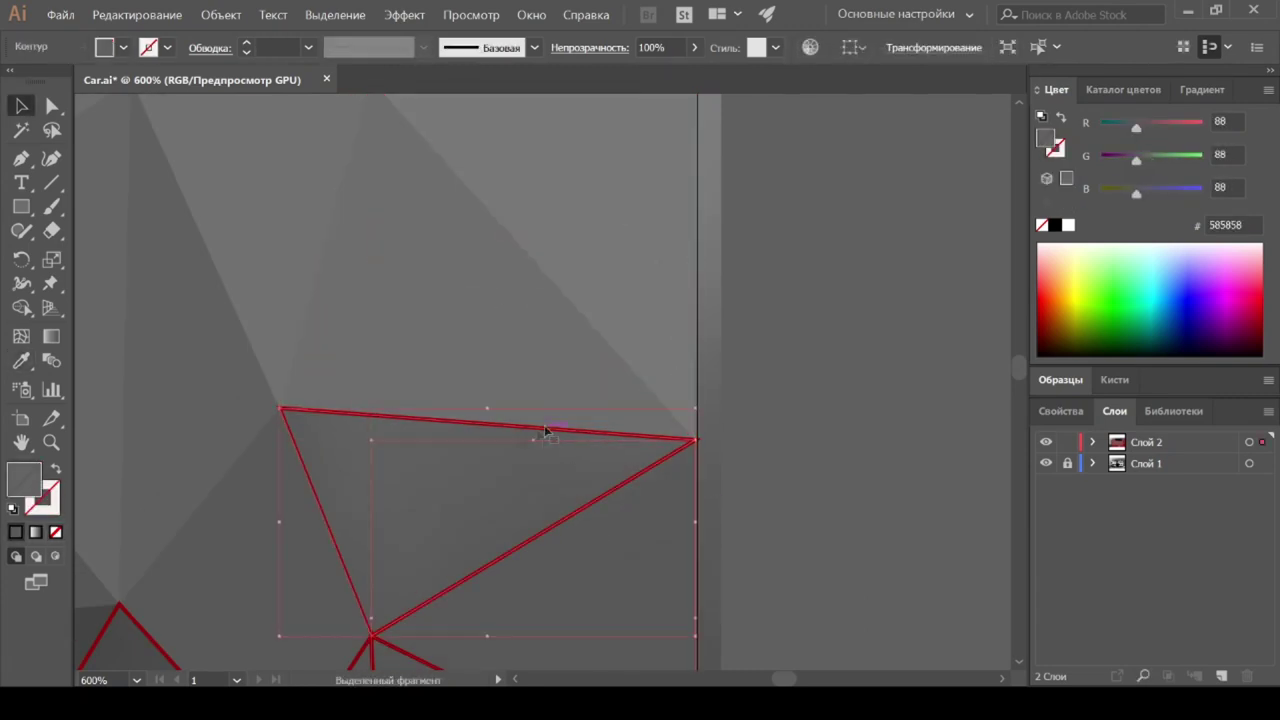
pyautogui.click(450, 520)
pyautogui.scroll(-3, 379, 462)
# Step: Fill the remaining triangles along the right edge with sampled grays
pyautogui.click(379, 462)
pyautogui.scroll(-3, 379, 462)
pyautogui.press('i')
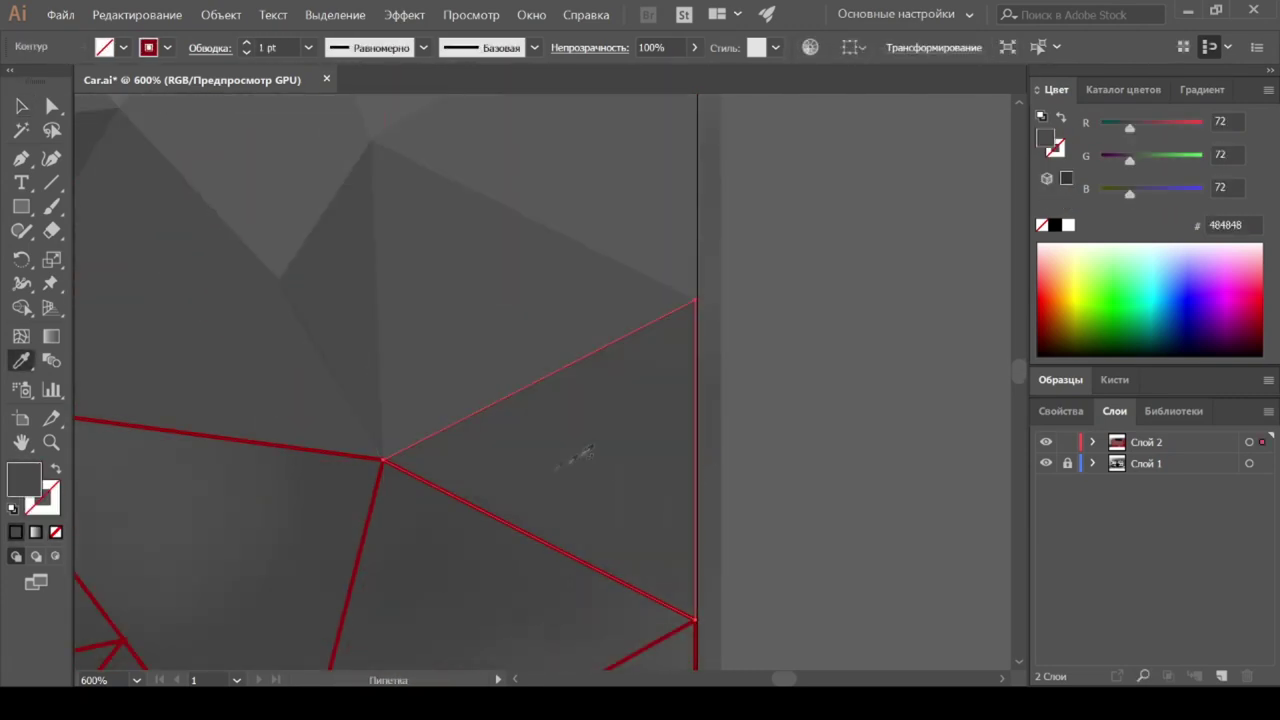
pyautogui.click(591, 518)
pyautogui.click(603, 431)
pyautogui.press('v')
pyautogui.scroll(-4, 740, 474)
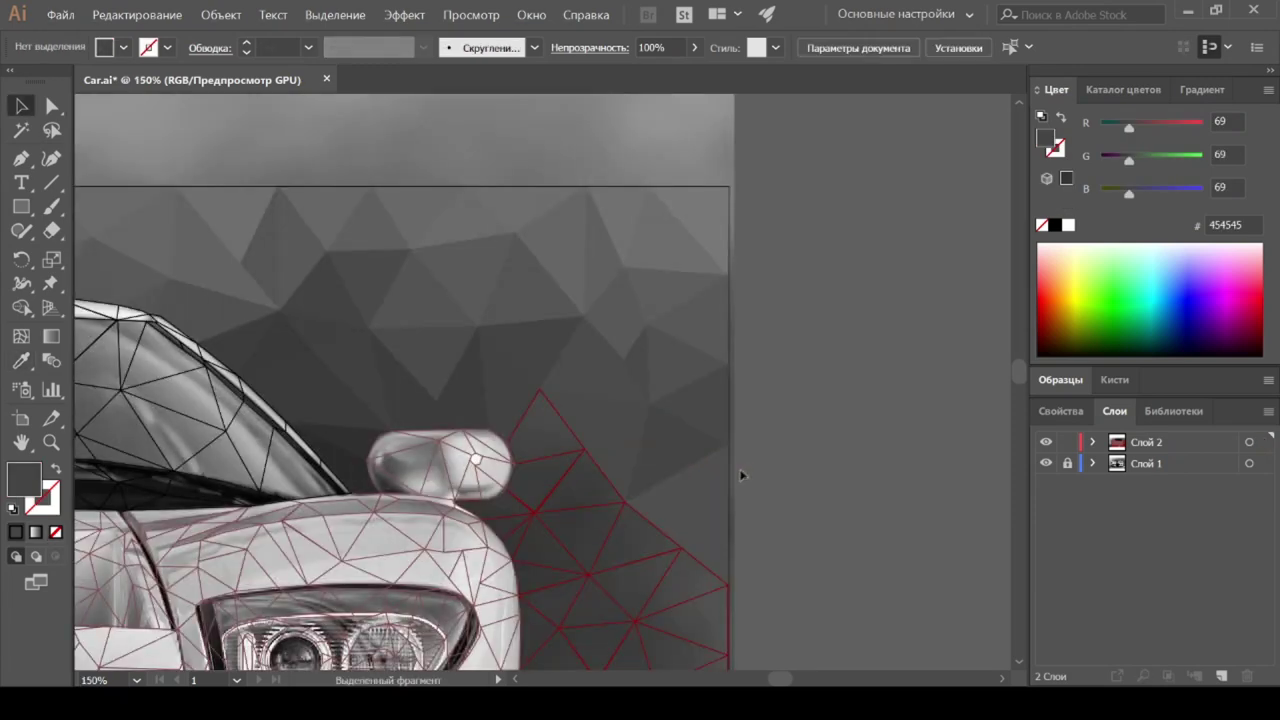
# Step: Fill the triangle below the mirror and the small one right of the bumper with sampled grays
pyautogui.moveTo(740, 474); pyautogui.dragTo(735, 383)
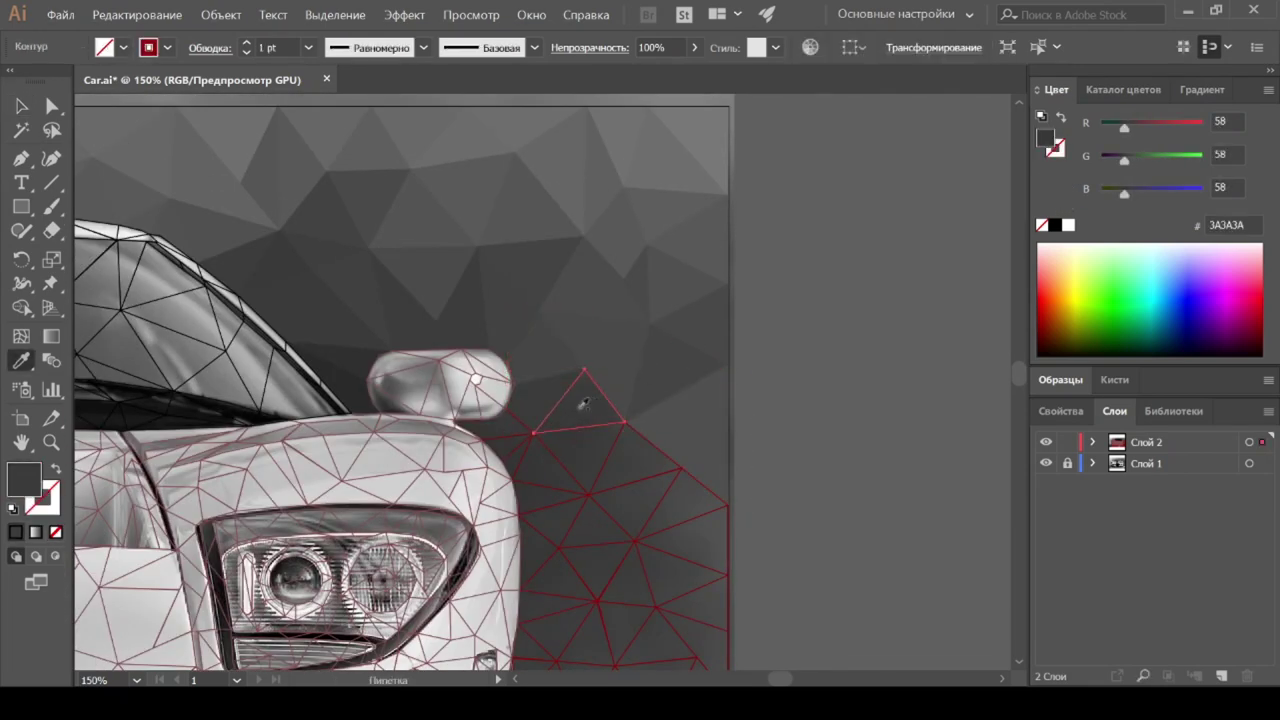
pyautogui.click(598, 470)
pyautogui.press('v')
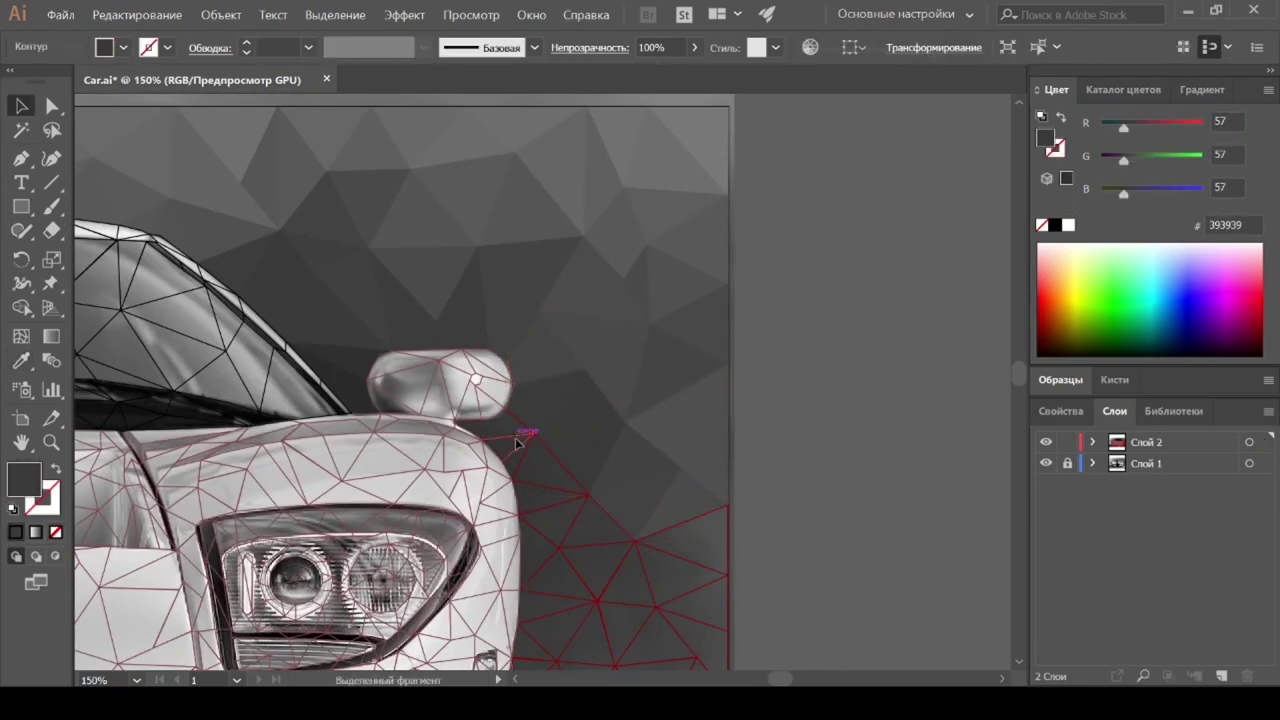
pyautogui.click(573, 513)
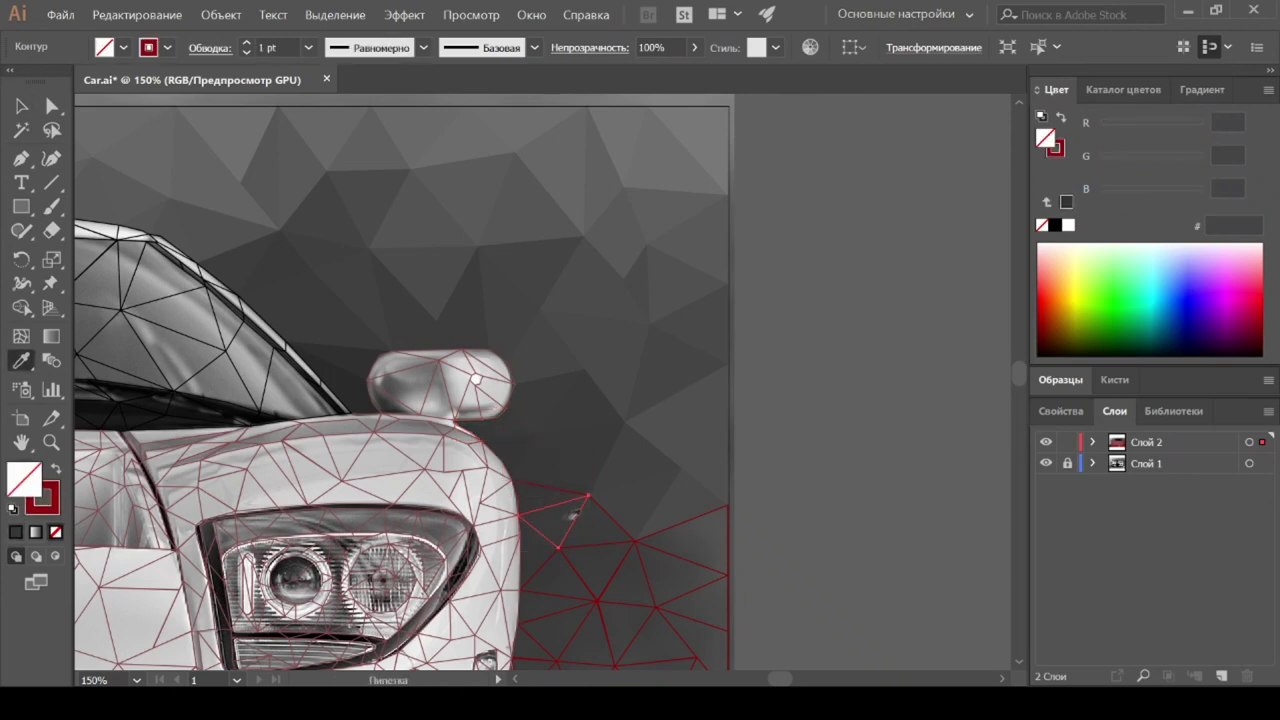
pyautogui.click(539, 484)
pyautogui.press('v')
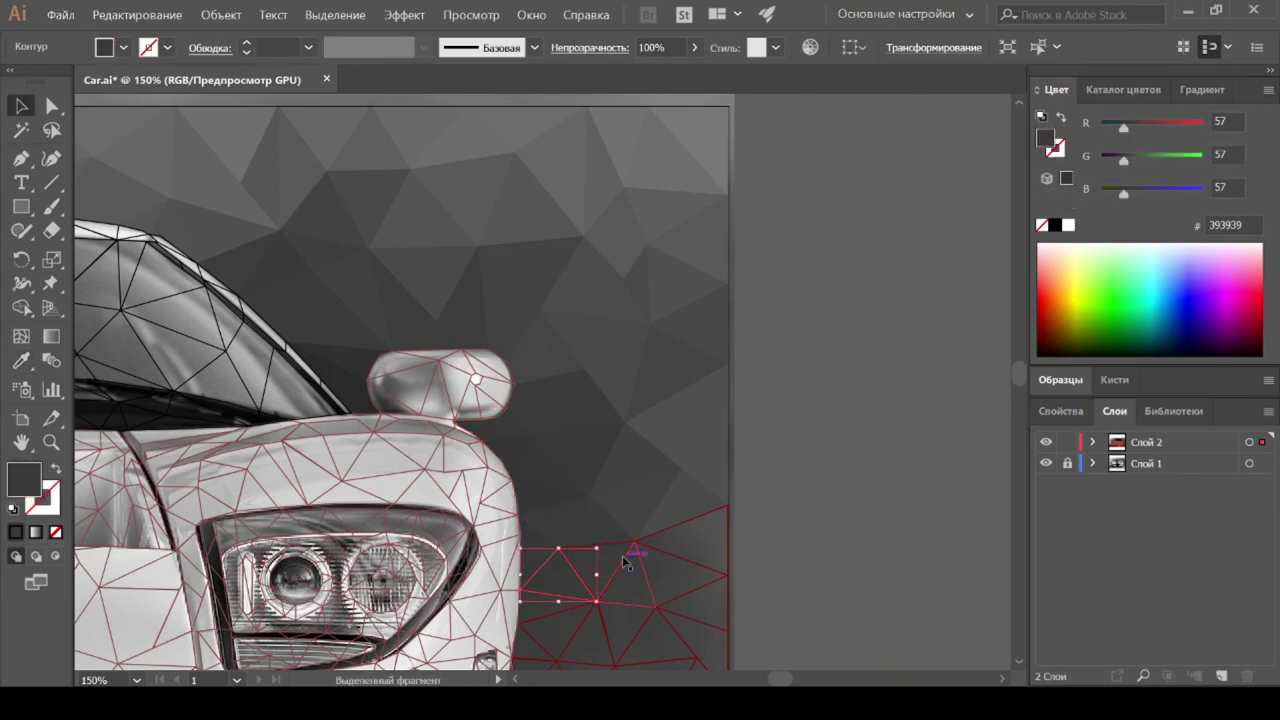
pyautogui.click(688, 542)
pyautogui.scroll(-2, 700, 538)
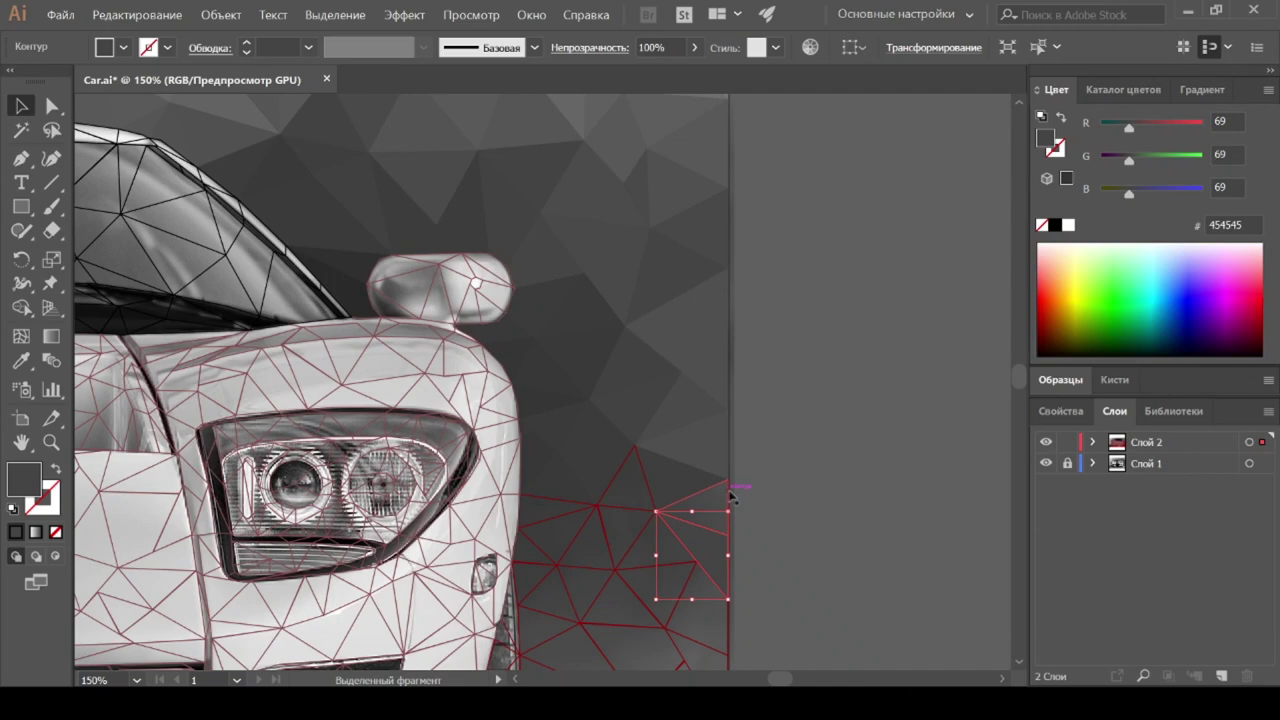
pyautogui.scroll(2, 630, 480)
pyautogui.scroll(2, 625, 460)
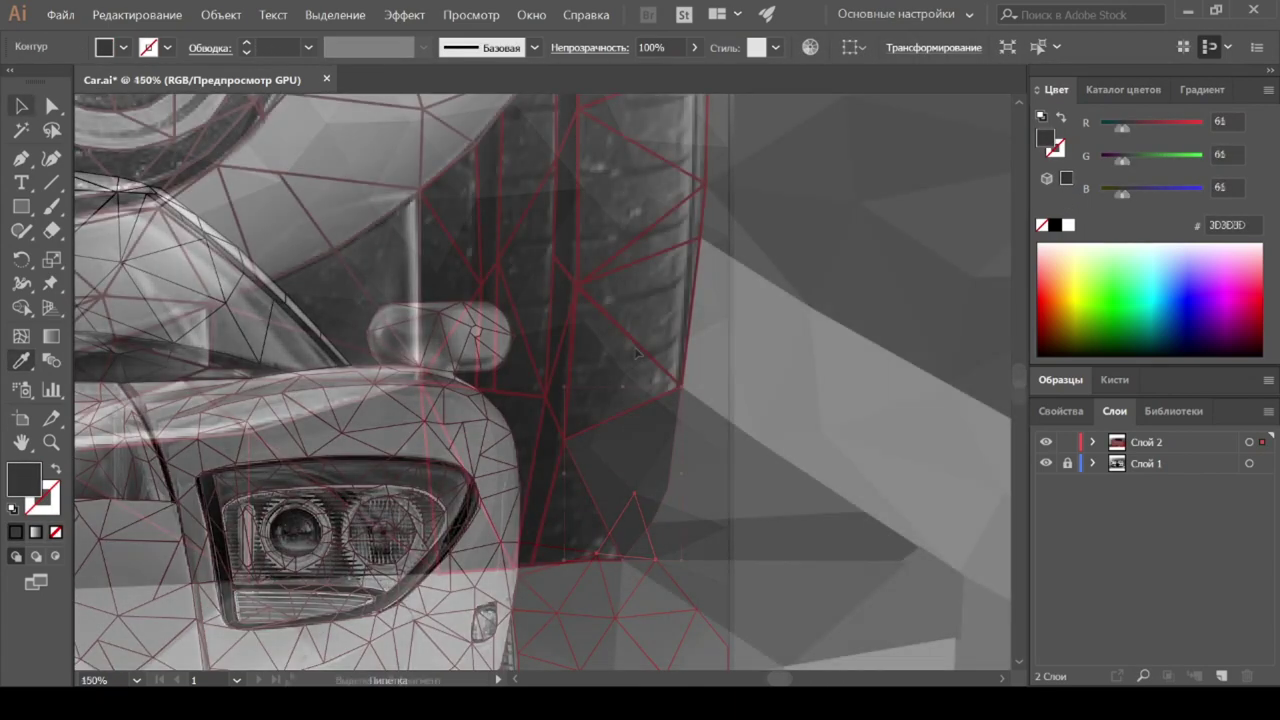
pyautogui.scroll(2, 615, 430)
pyautogui.click(565, 415)
# Step: Fill the narrow dark triangle and the tall shape beside it with sampled dark grays
pyautogui.click(611, 418)
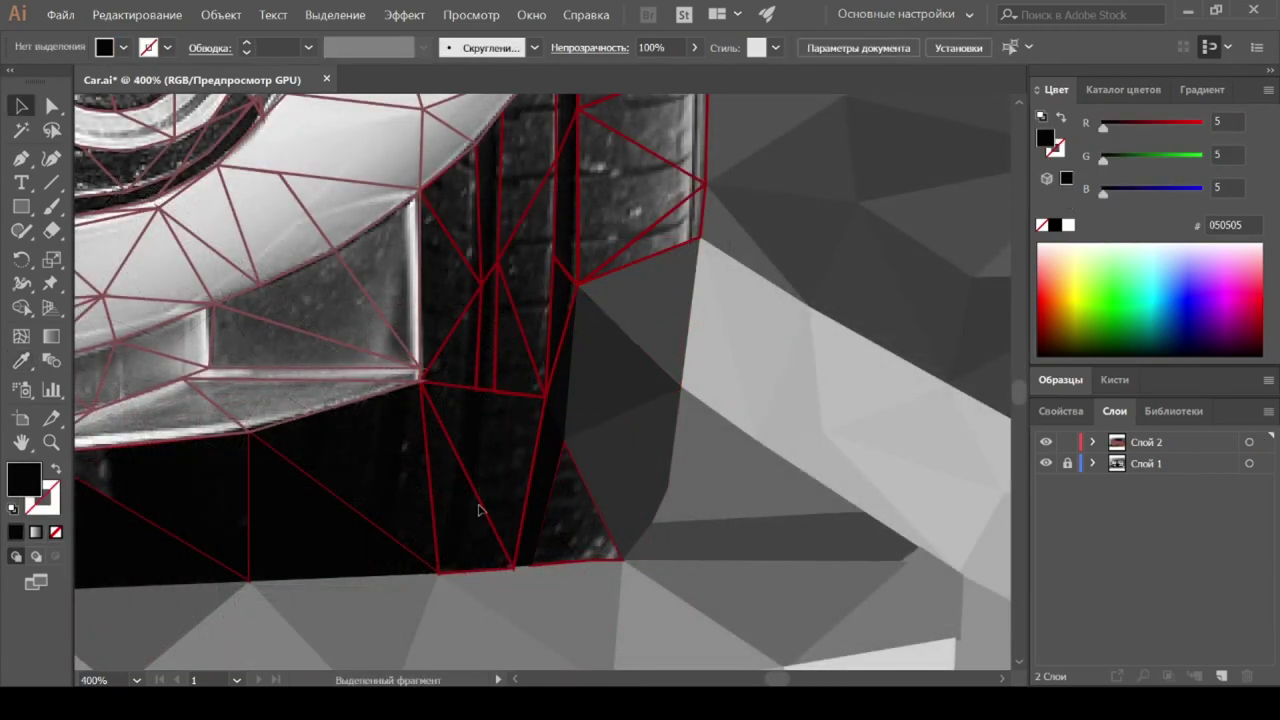
pyautogui.click(437, 514)
pyautogui.click(348, 418)
pyautogui.click(449, 354)
pyautogui.click(380, 290)
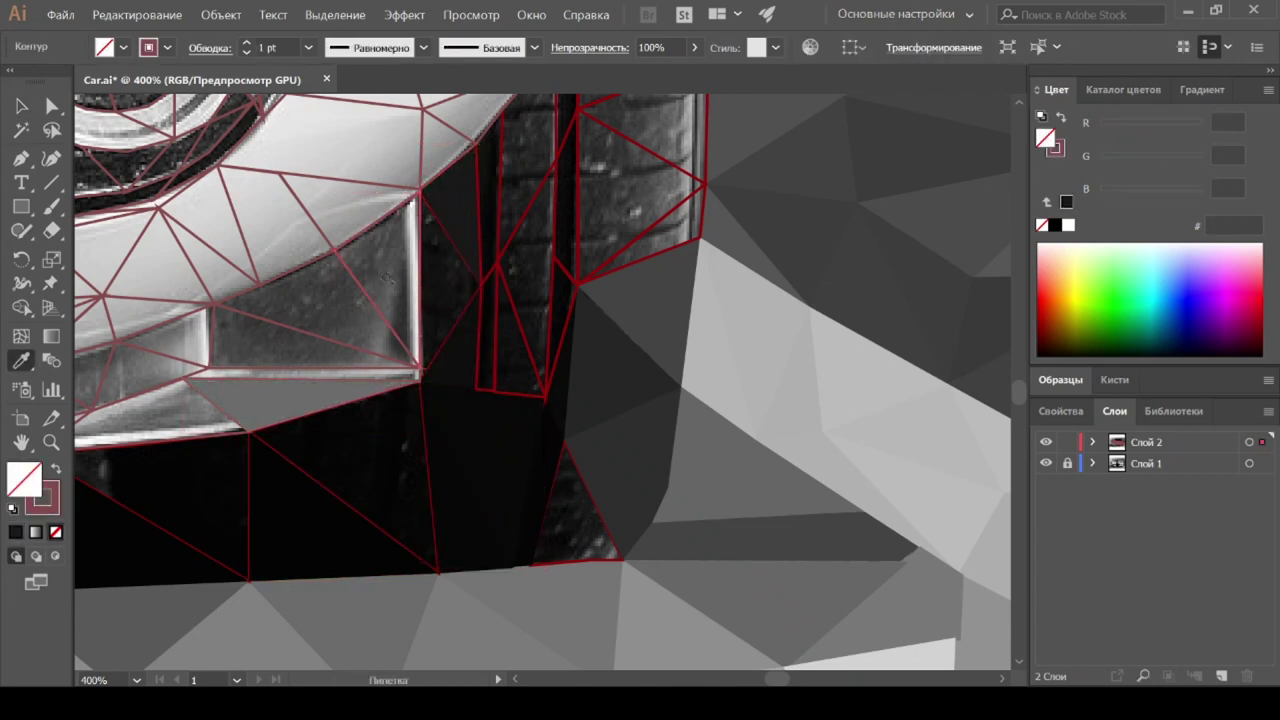
# Step: Fill the narrow triangle by the tyre and the triangle above it with sampled grays
pyautogui.click(490, 276)
pyautogui.click(558, 297)
pyautogui.press('i')
pyautogui.click(558, 297)
pyautogui.click(643, 217)
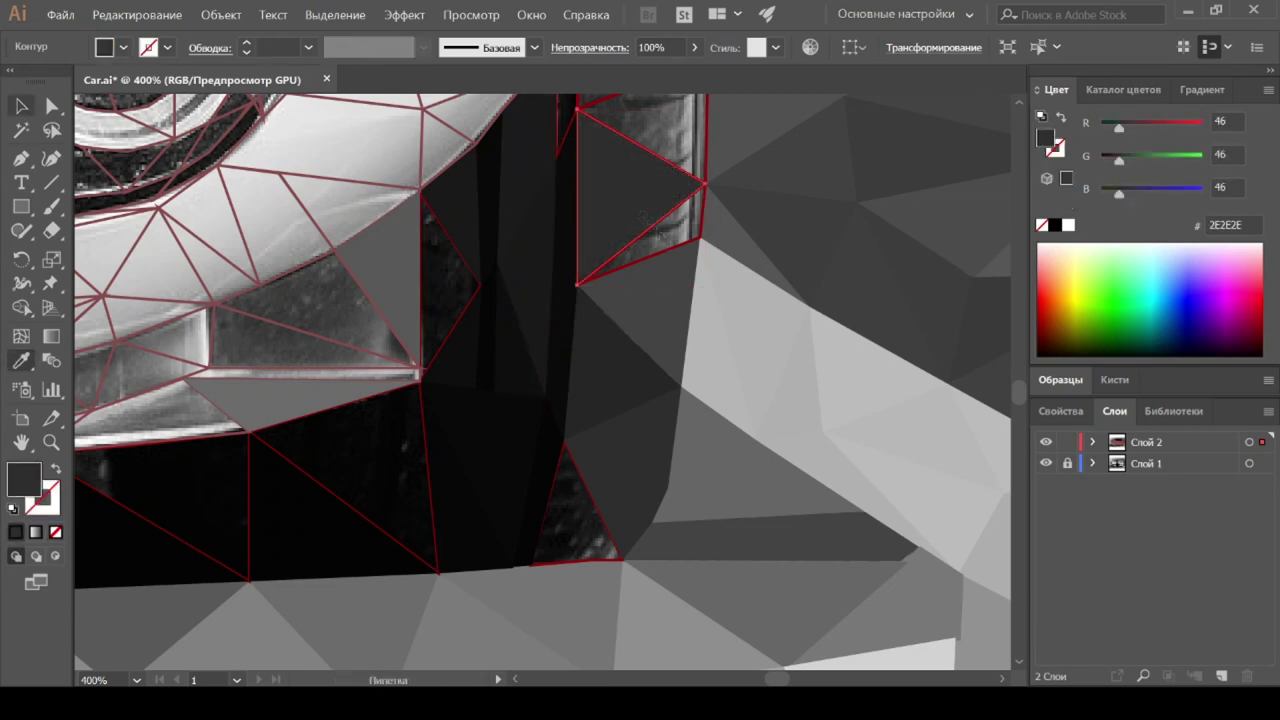
# Step: Pick out the triangles above the tyre and the dark polygon beside it
pyautogui.click(651, 234)
pyautogui.scroll(1, 651, 234)
pyautogui.click(562, 163)
pyautogui.scroll(1, 562, 163)
pyautogui.hotkey('ctrl', 'shift', 'a')
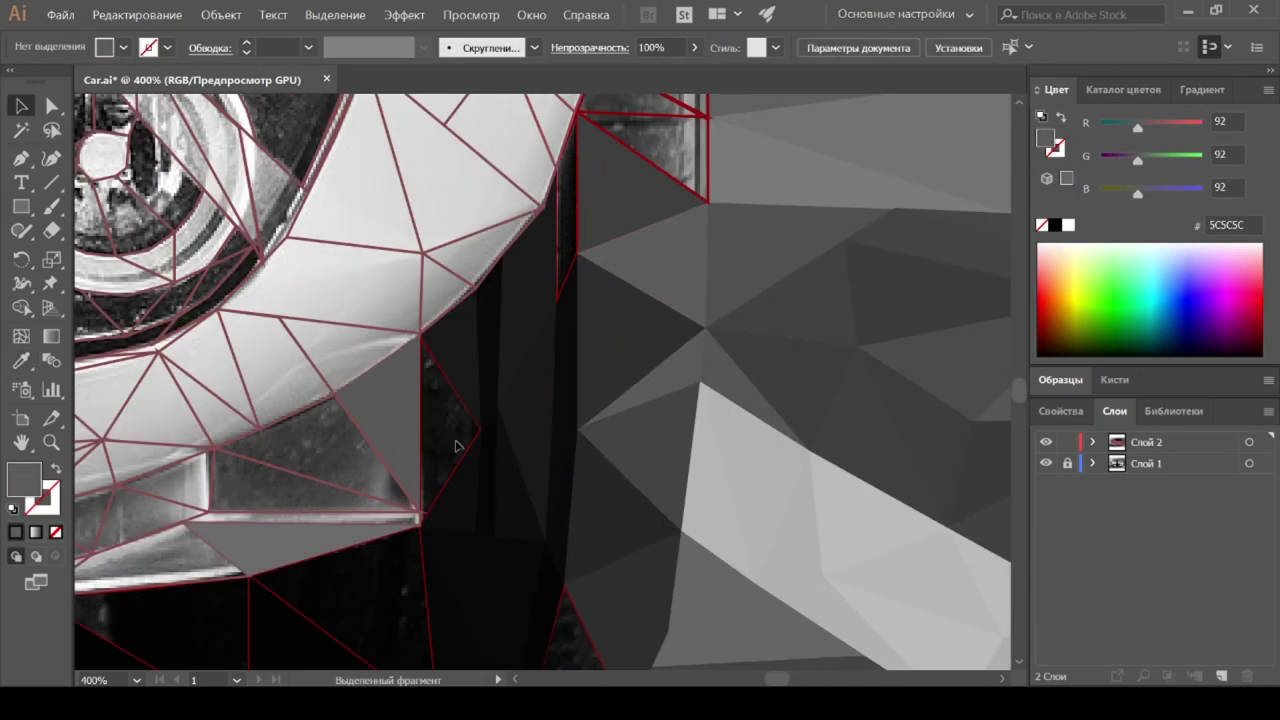
pyautogui.keyDown('alt'); pyautogui.scroll(2, 455, 445); pyautogui.keyUp('alt')
pyautogui.moveTo(498, 367); pyautogui.dragTo(499, 368)
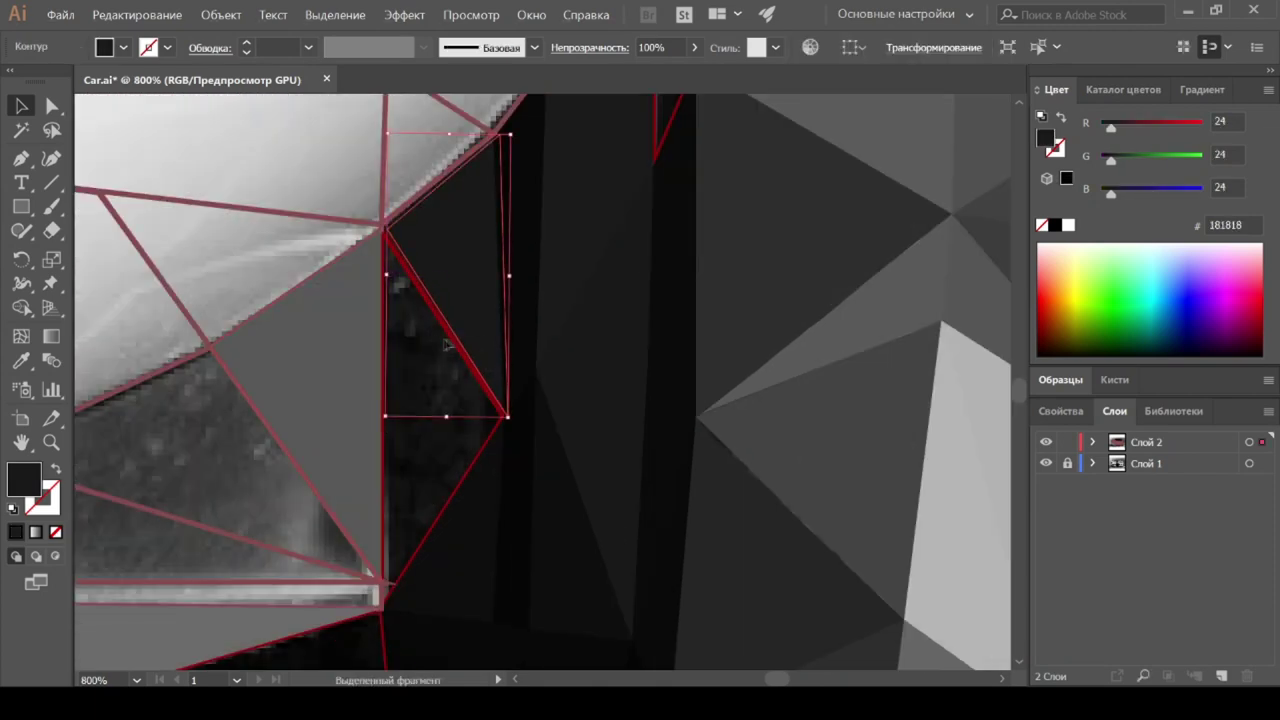
pyautogui.scroll(-1, 457, 277)
# Step: Fill the textured dark polygons lower down with sampled dark grays
pyautogui.click(213, 461)
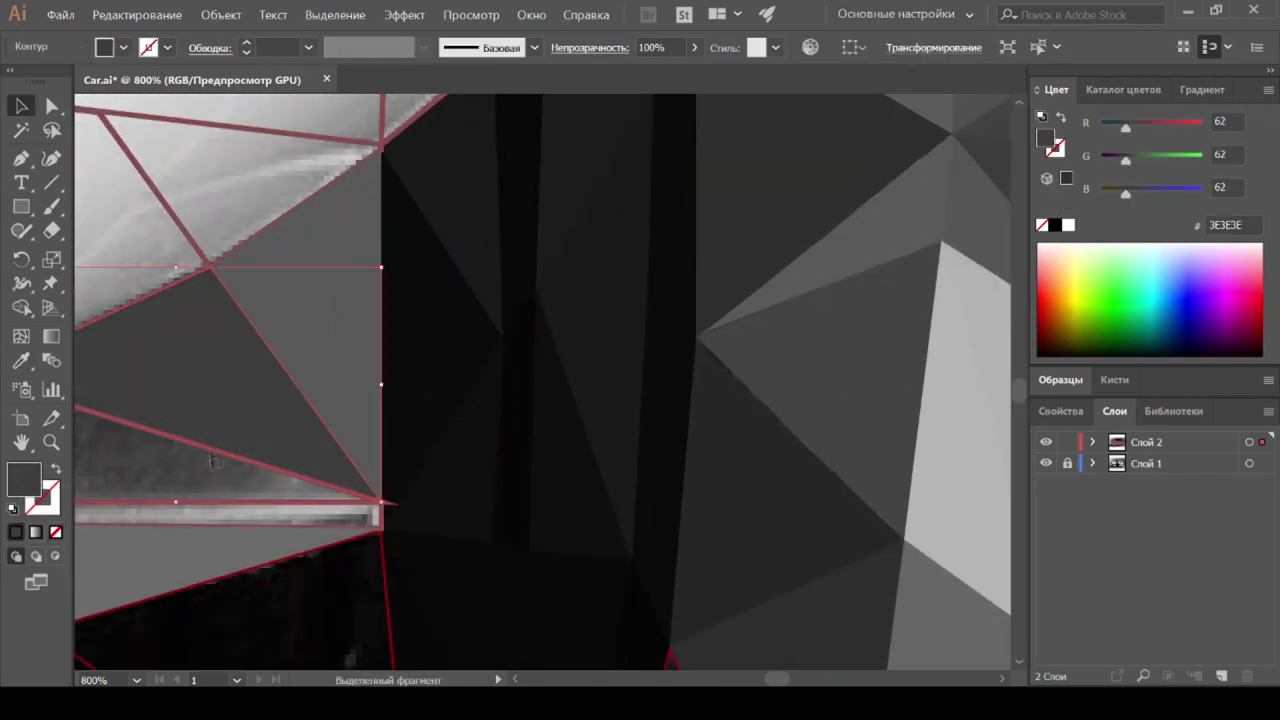
pyautogui.scroll(-5, 200, 514)
pyautogui.scroll(1, 414, 394)
pyautogui.click(414, 394)
pyautogui.click(434, 386)
pyautogui.click(643, 420)
pyautogui.click(629, 371)
# Step: Fill the upper triangle near the wheel arch light gray and the dark triangle dark gray
pyautogui.click(757, 440)
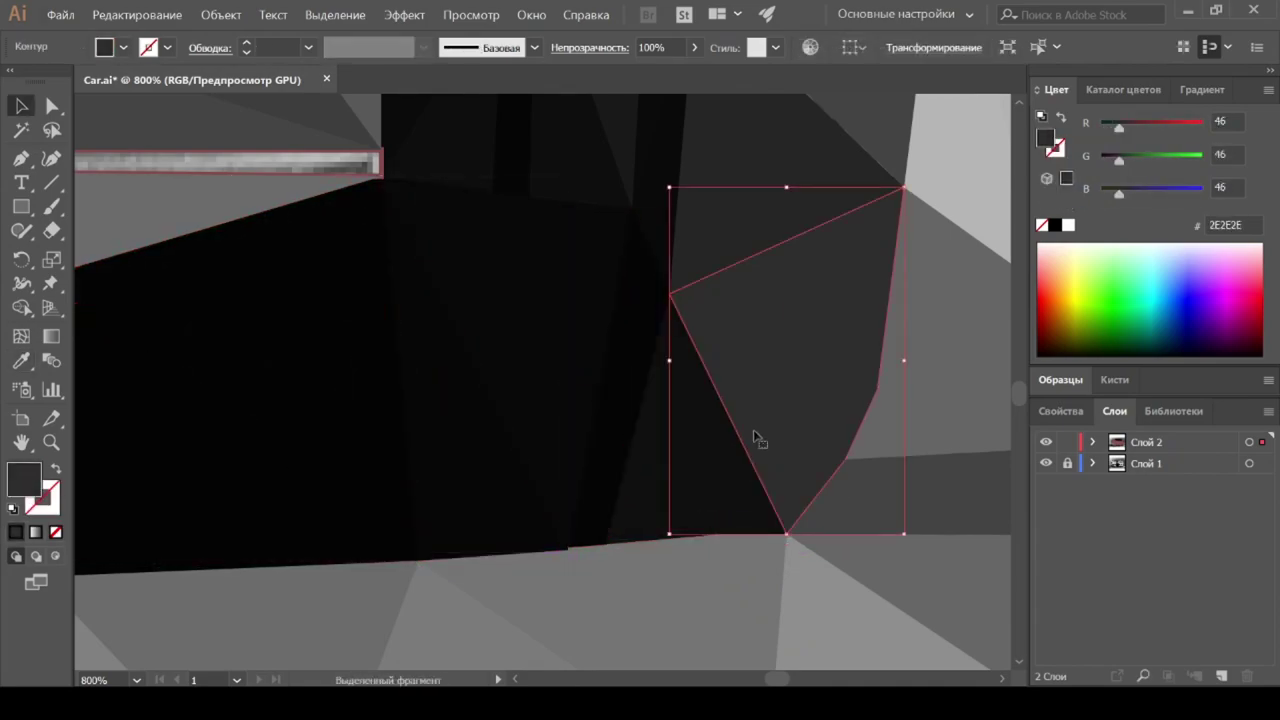
pyautogui.scroll(-5, 757, 440)
pyautogui.scroll(2, 828, 317)
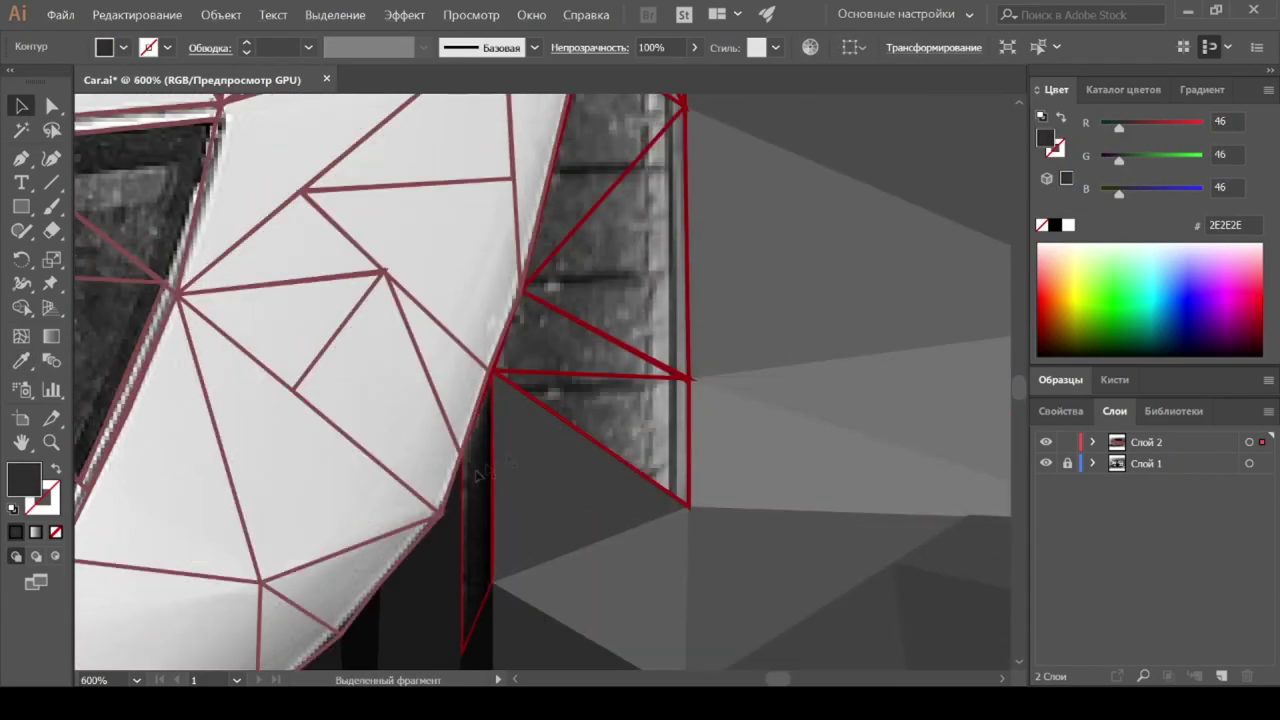
pyautogui.click(600, 420)
pyautogui.click(512, 335)
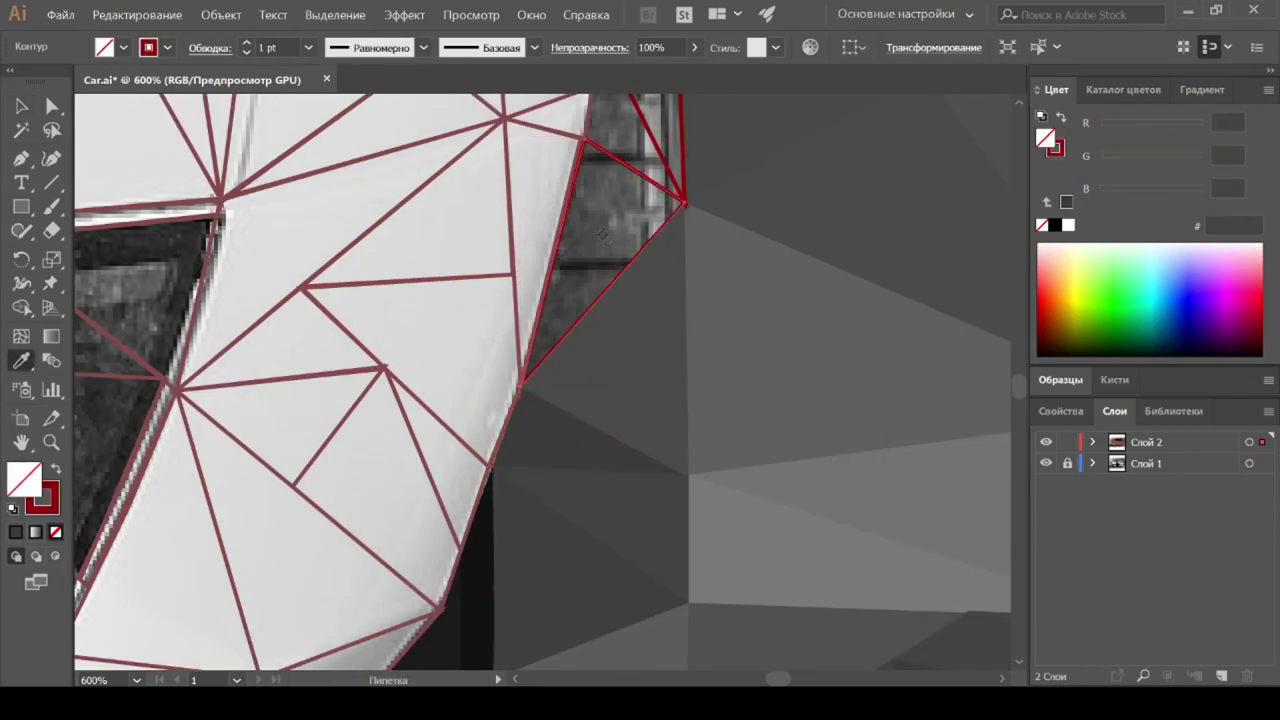
pyautogui.scroll(3, 640, 300)
pyautogui.click(640, 258)
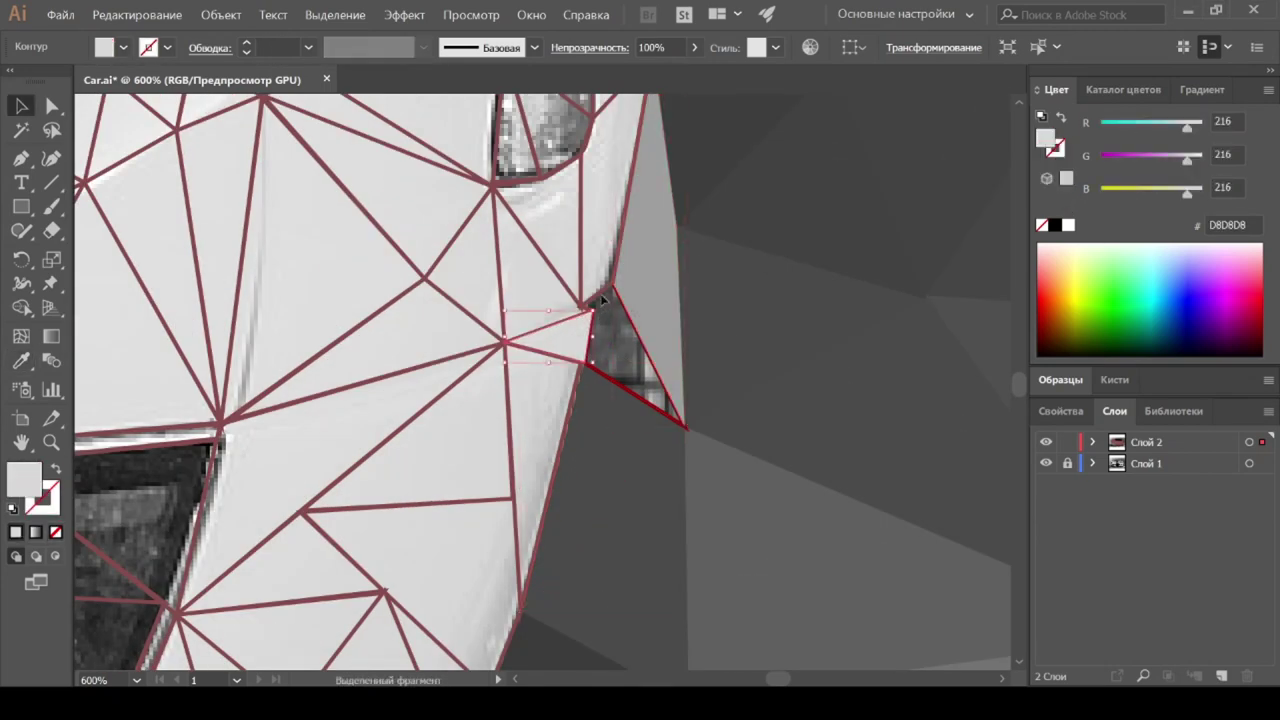
pyautogui.click(625, 385)
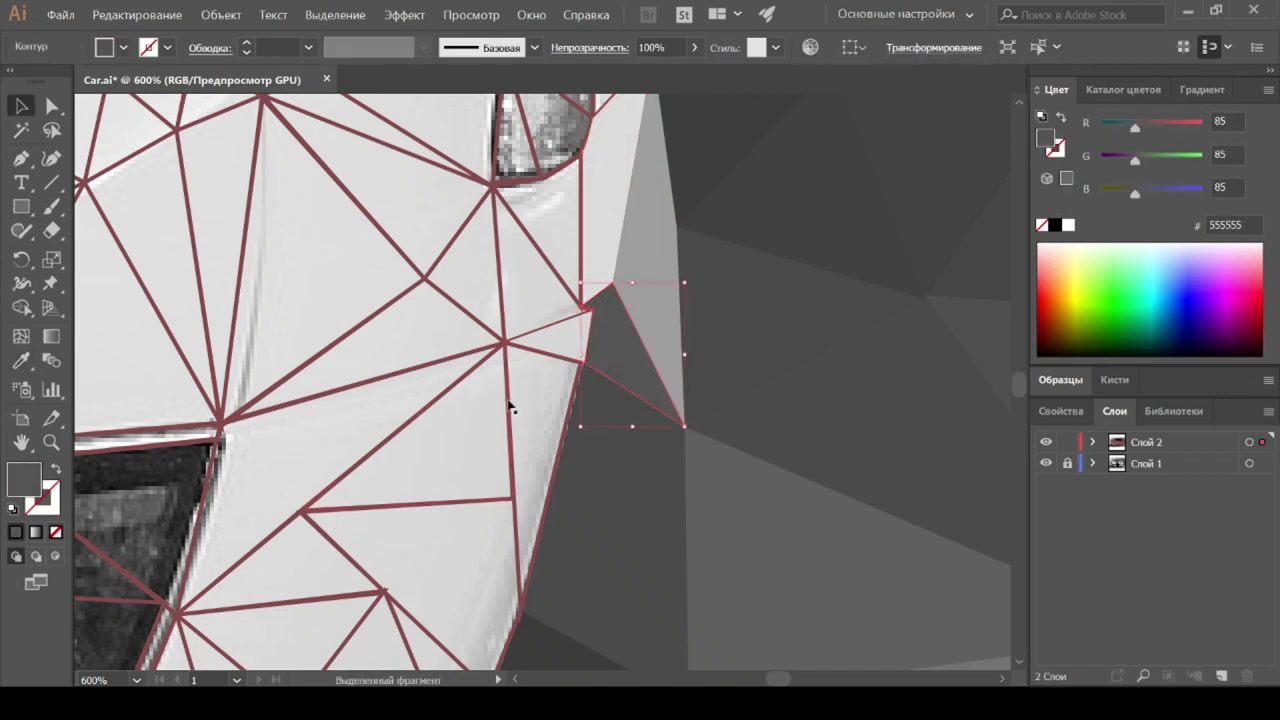
# Step: Fill the thin body triangles and a light body-panel triangle with sampled light gray
pyautogui.click(548, 360)
pyautogui.click(508, 280)
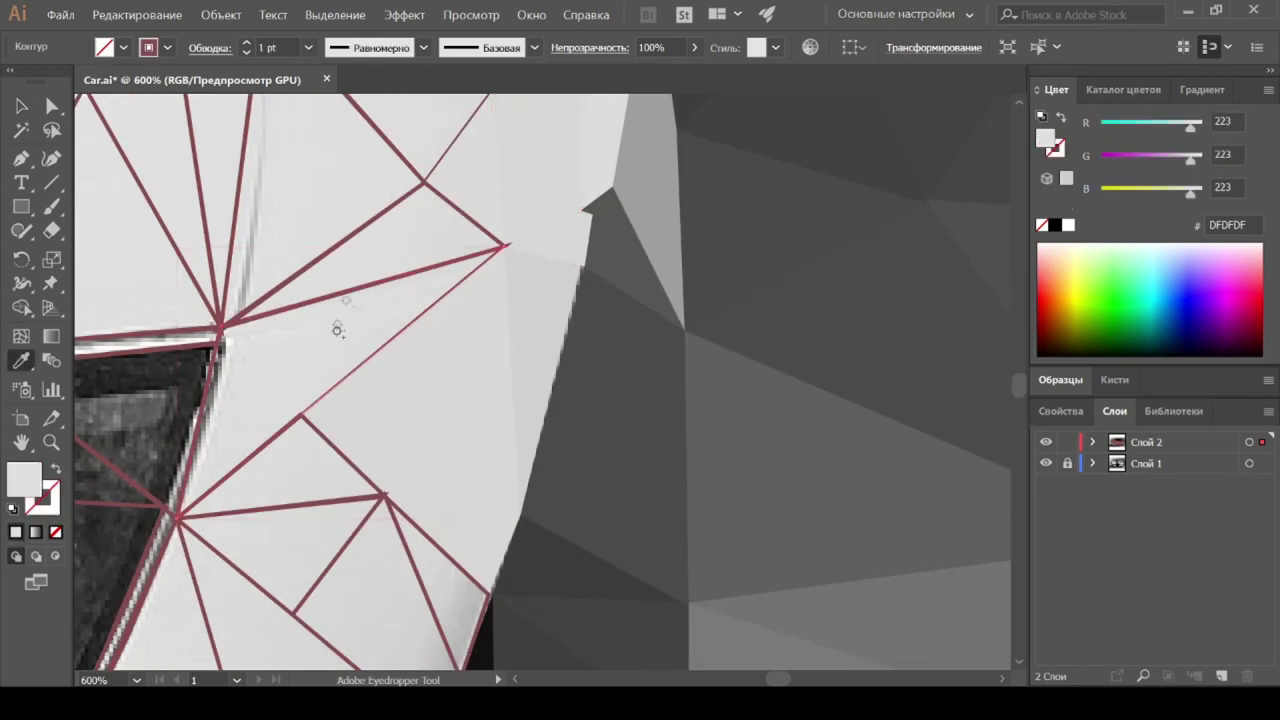
pyautogui.scroll(-3, 300, 349)
pyautogui.scroll(-2, 300, 349)
pyautogui.keyDown('ctrl'); pyautogui.click(311, 337); pyautogui.keyUp('ctrl')
pyautogui.click(400, 384)
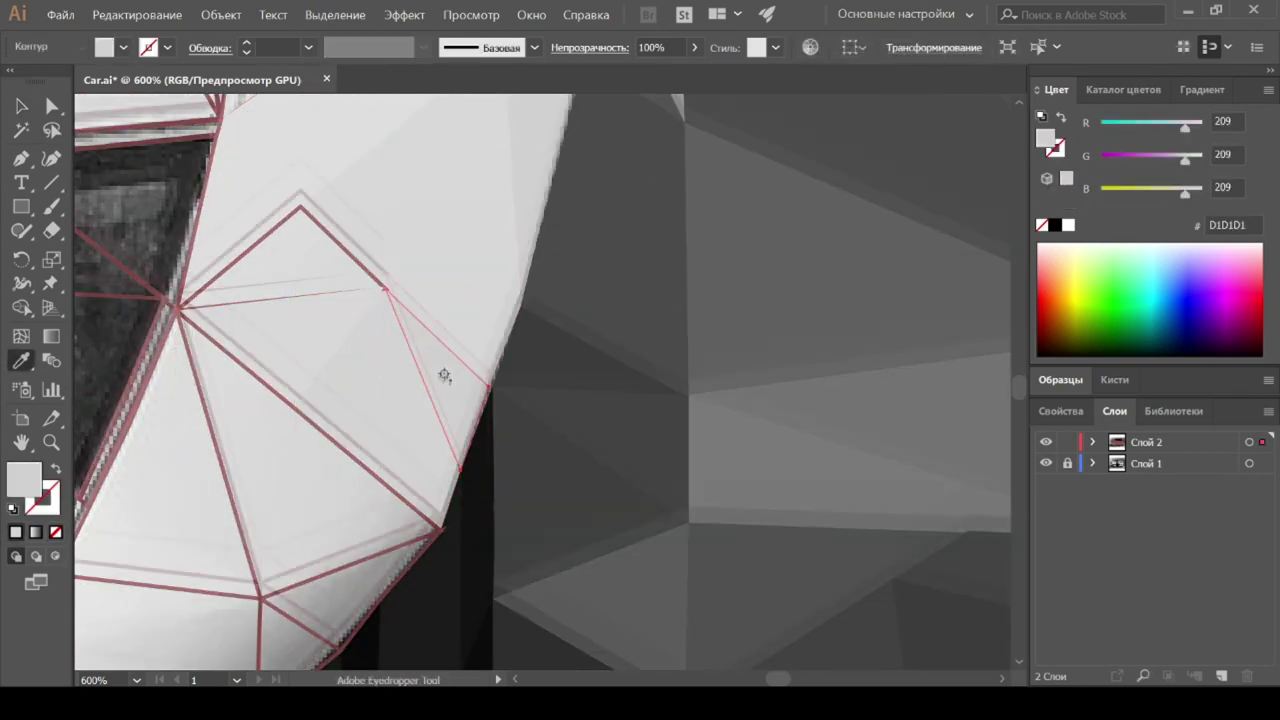
pyautogui.scroll(-2, 443, 371)
pyautogui.press('v')
# Step: Sample photo grays into further outlined triangles, including a dark one
pyautogui.click(378, 485)
pyautogui.scroll(-2, 206, 380)
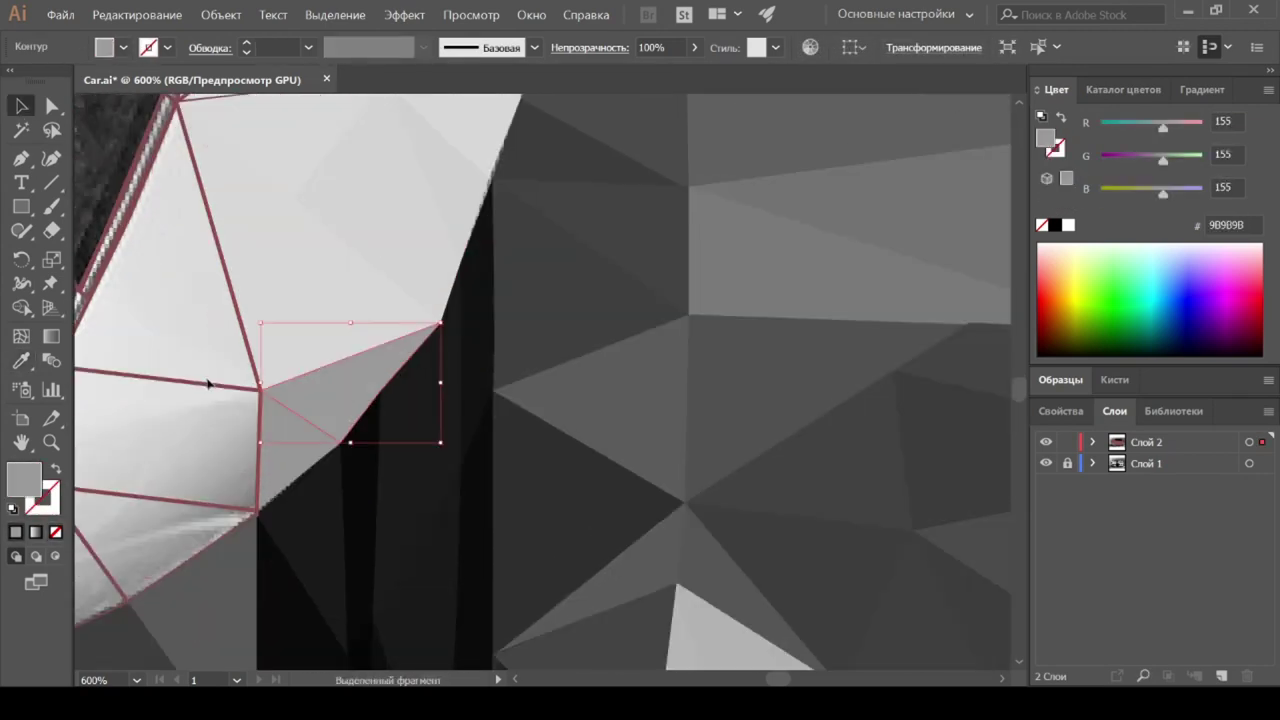
pyautogui.press('i')
pyautogui.scroll(-3, 186, 294)
pyautogui.keyDown('ctrl'); pyautogui.click(143, 310); pyautogui.keyUp('ctrl')
pyautogui.keyDown('ctrl'); pyautogui.click(523, 306); pyautogui.keyUp('ctrl')
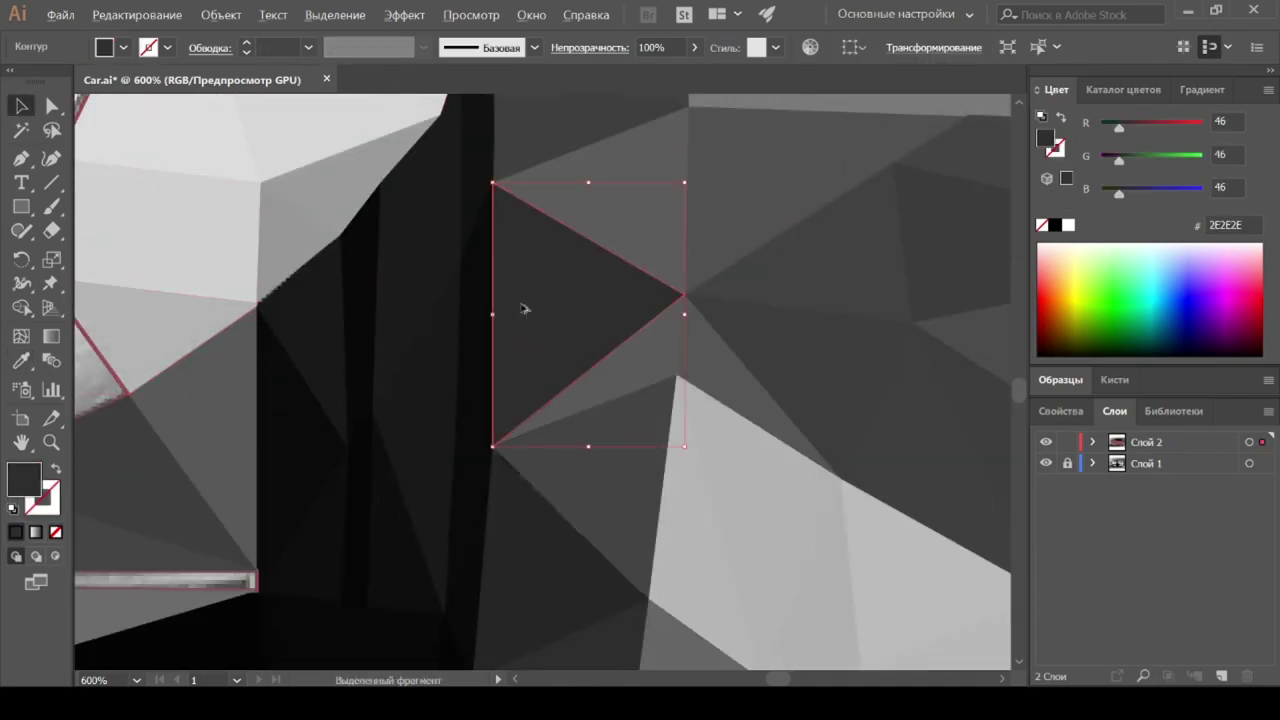
pyautogui.press('v')
pyautogui.scroll(-4, 523, 306)
pyautogui.scroll(3, 1005, 415)
pyautogui.scroll(1, 1005, 415)
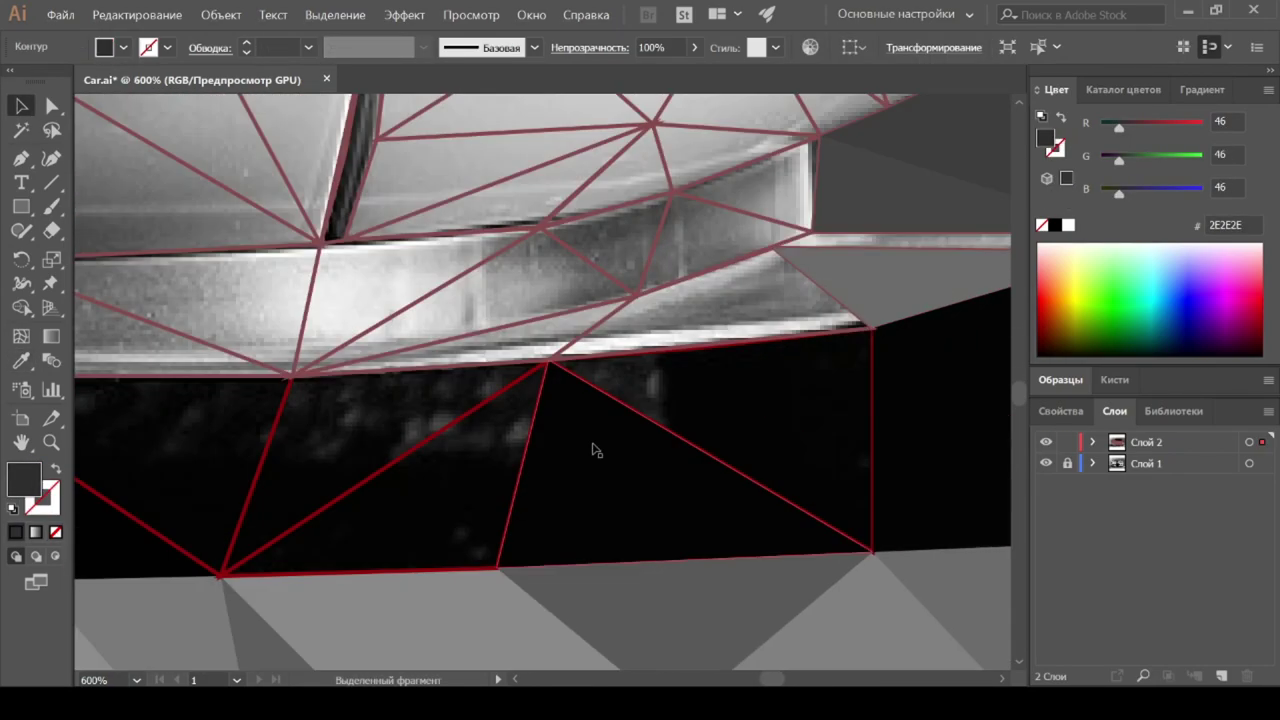
# Step: Fill the lower dark bumper triangle near-black and the upper bumper region with flat gray
pyautogui.click(474, 418)
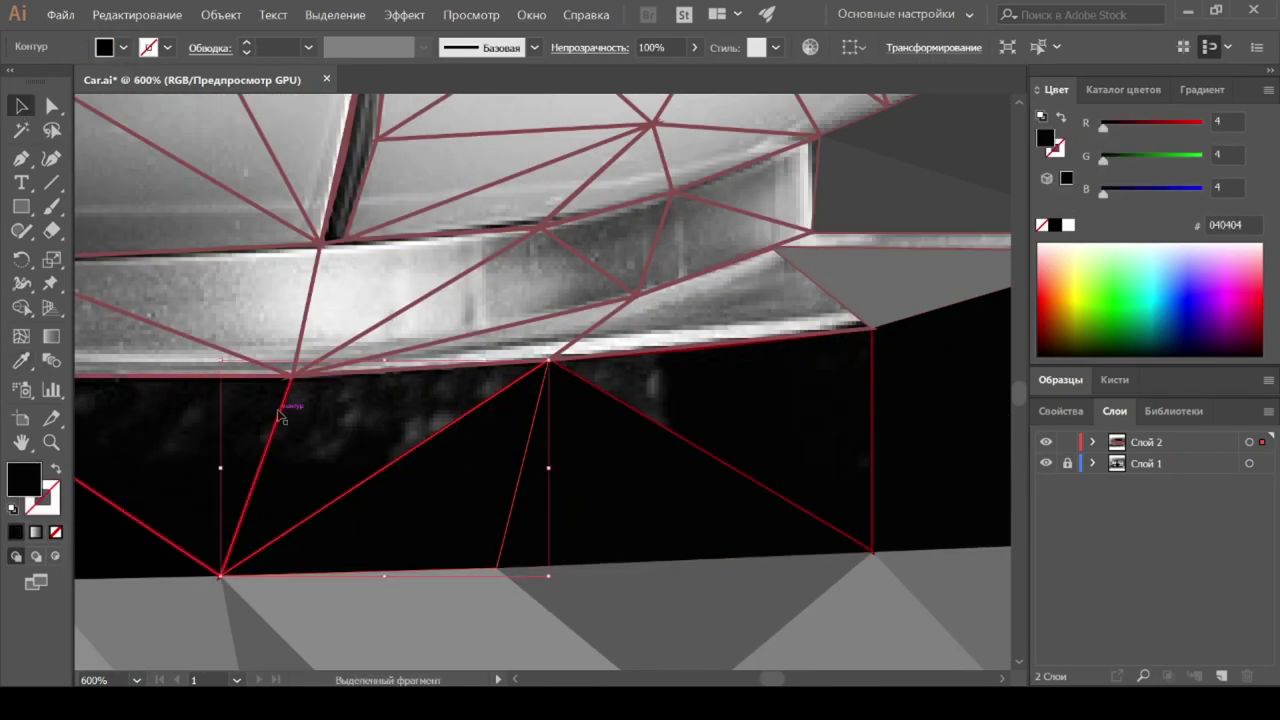
pyautogui.click(519, 330)
pyautogui.press('v')
pyautogui.click(594, 391)
pyautogui.click(606, 429)
pyautogui.click(447, 443)
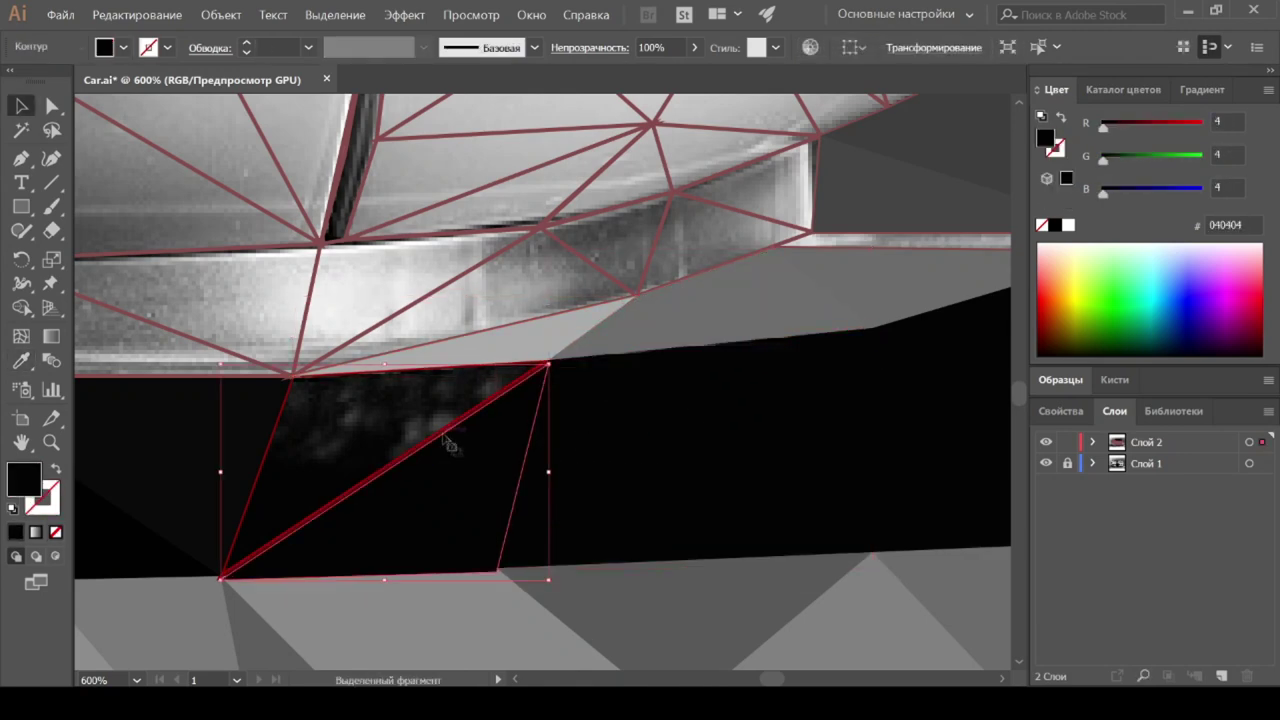
pyautogui.scroll(2, 508, 400)
# Step: Sample photo grays into the next bumper triangles and the right strip
pyautogui.press('i')
pyautogui.click(615, 322)
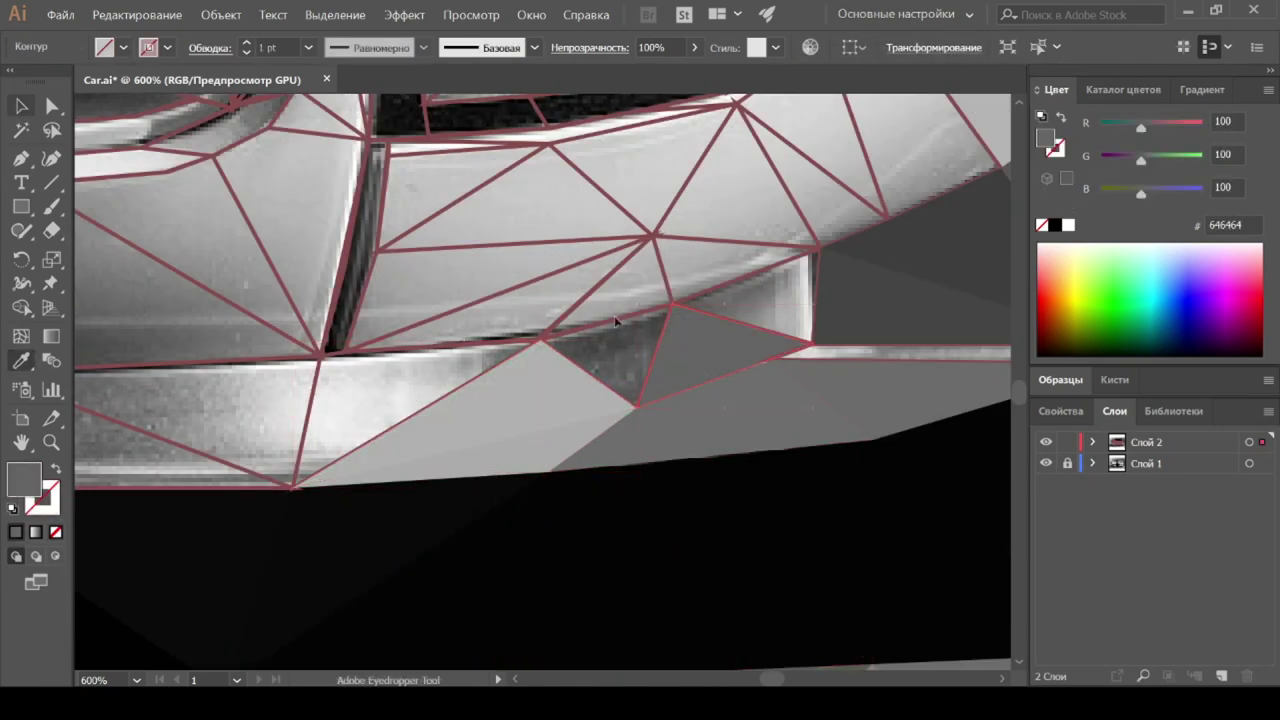
pyautogui.click(610, 360)
pyautogui.click(745, 300)
pyautogui.click(686, 260)
pyautogui.keyDown('ctrl'); pyautogui.click(665, 297); pyautogui.keyUp('ctrl')
pyautogui.keyDown('ctrl'); pyautogui.click(795, 355); pyautogui.keyUp('ctrl')
# Step: Fill the lower-left triangle, the narrow dark sliver and the left strip with sampled grays
pyautogui.keyDown('ctrl'); pyautogui.click(407, 375); pyautogui.keyUp('ctrl')
pyautogui.click(407, 375)
pyautogui.keyDown('ctrl'); pyautogui.click(350, 250); pyautogui.keyUp('ctrl')
pyautogui.click(350, 250)
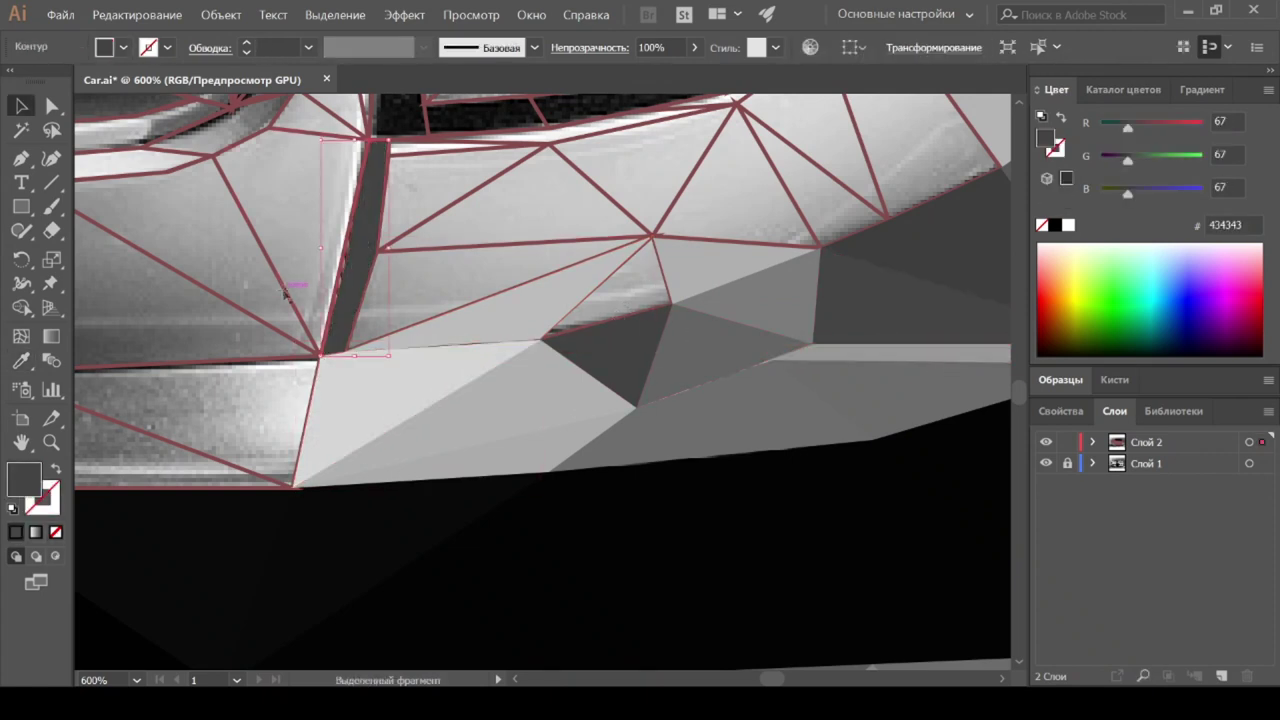
pyautogui.keyDown('ctrl'); pyautogui.click(285, 292); pyautogui.keyUp('ctrl')
pyautogui.click(245, 472)
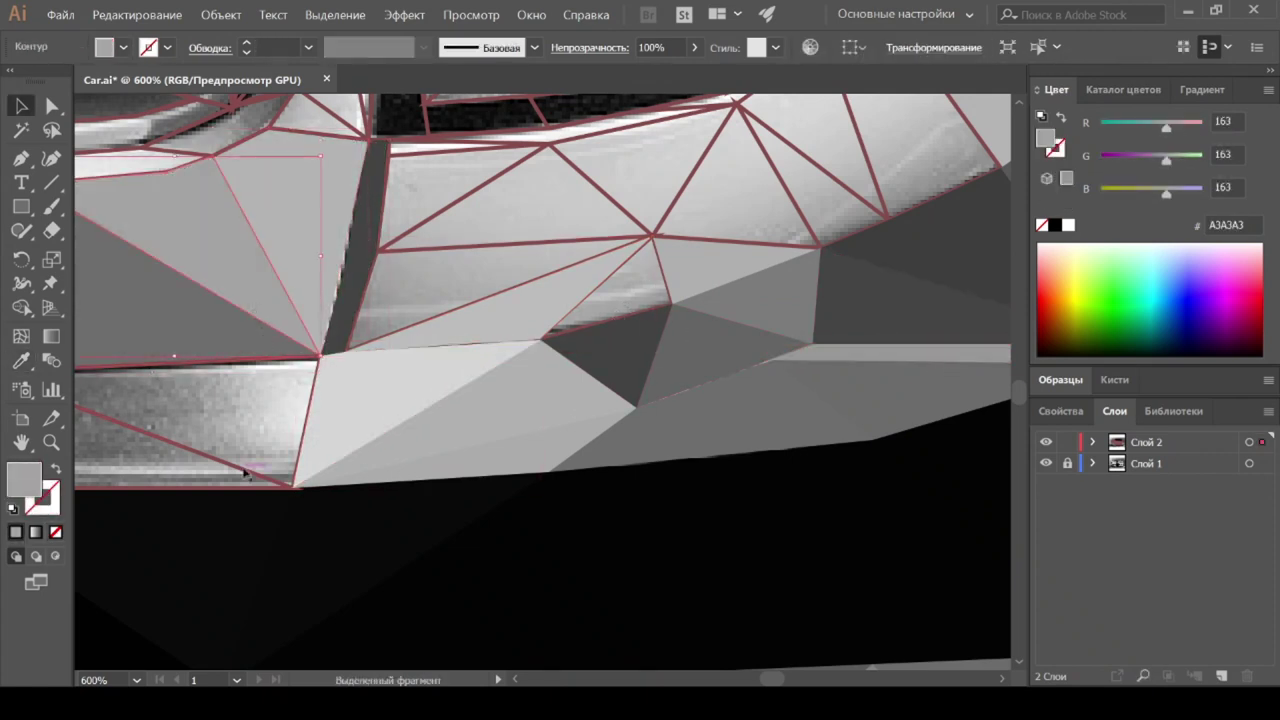
pyautogui.click(185, 407)
pyautogui.keyDown('ctrl'); pyautogui.click(155, 497); pyautogui.keyUp('ctrl')
# Step: Fill the lower strip, middle, upper-left and right bumper triangles with sampled grays
pyautogui.scroll(3, 627, 402)
pyautogui.keyDown('ctrl'); pyautogui.click(627, 402); pyautogui.keyUp('ctrl')
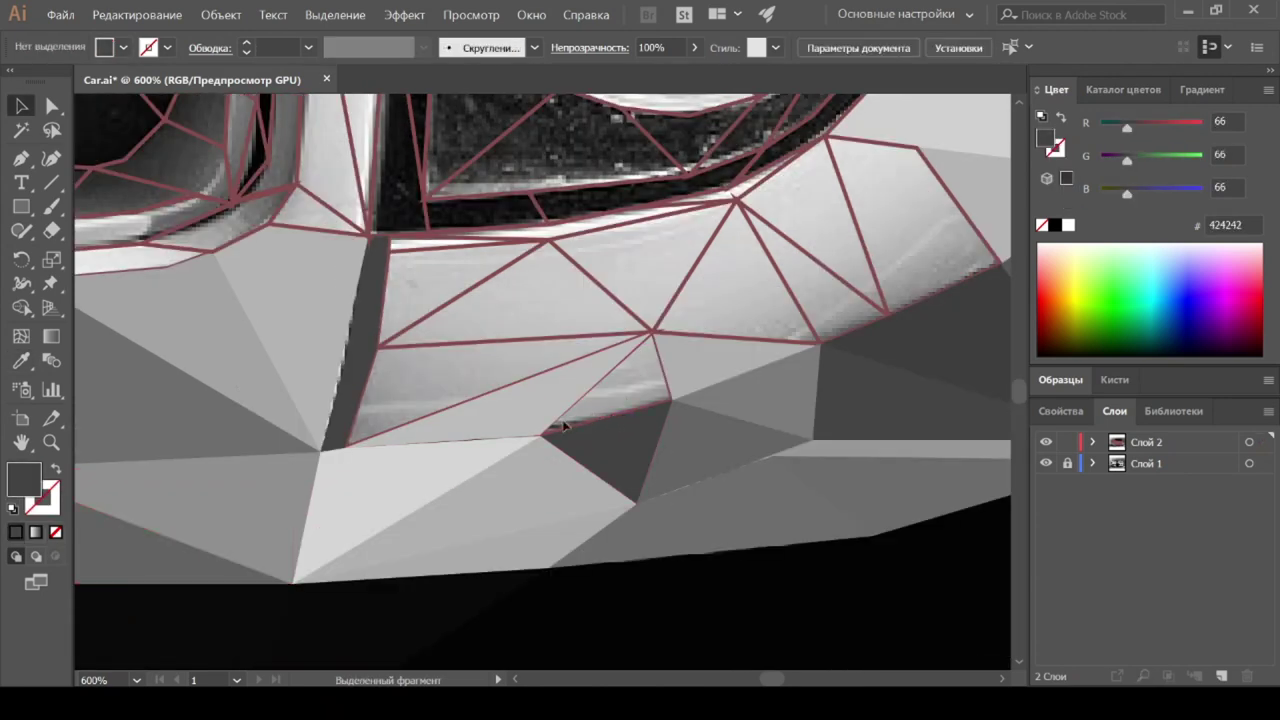
pyautogui.keyDown('ctrl'); pyautogui.click(500, 395); pyautogui.keyUp('ctrl')
pyautogui.click(500, 395)
pyautogui.keyDown('ctrl'); pyautogui.click(486, 285); pyautogui.keyUp('ctrl')
pyautogui.click(440, 275)
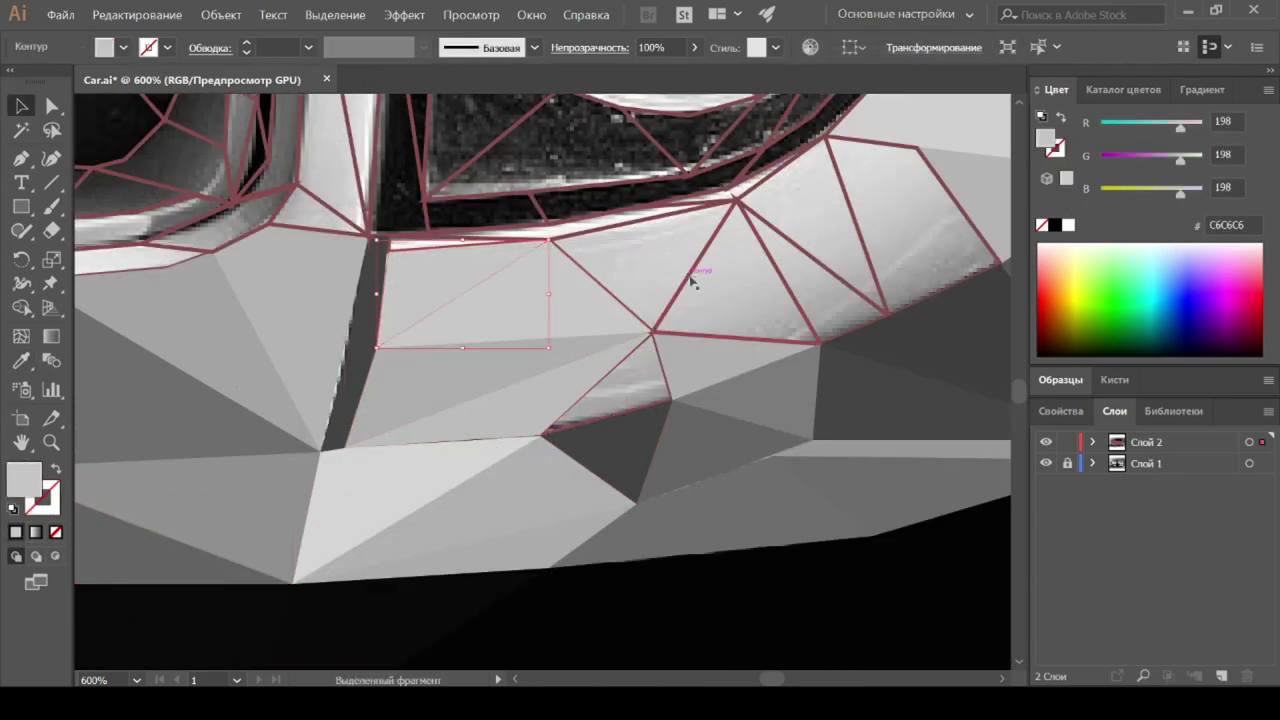
pyautogui.keyDown('ctrl'); pyautogui.click(700, 285); pyautogui.keyUp('ctrl')
pyautogui.click(700, 285)
pyautogui.keyDown('ctrl'); pyautogui.click(822, 262); pyautogui.keyUp('ctrl')
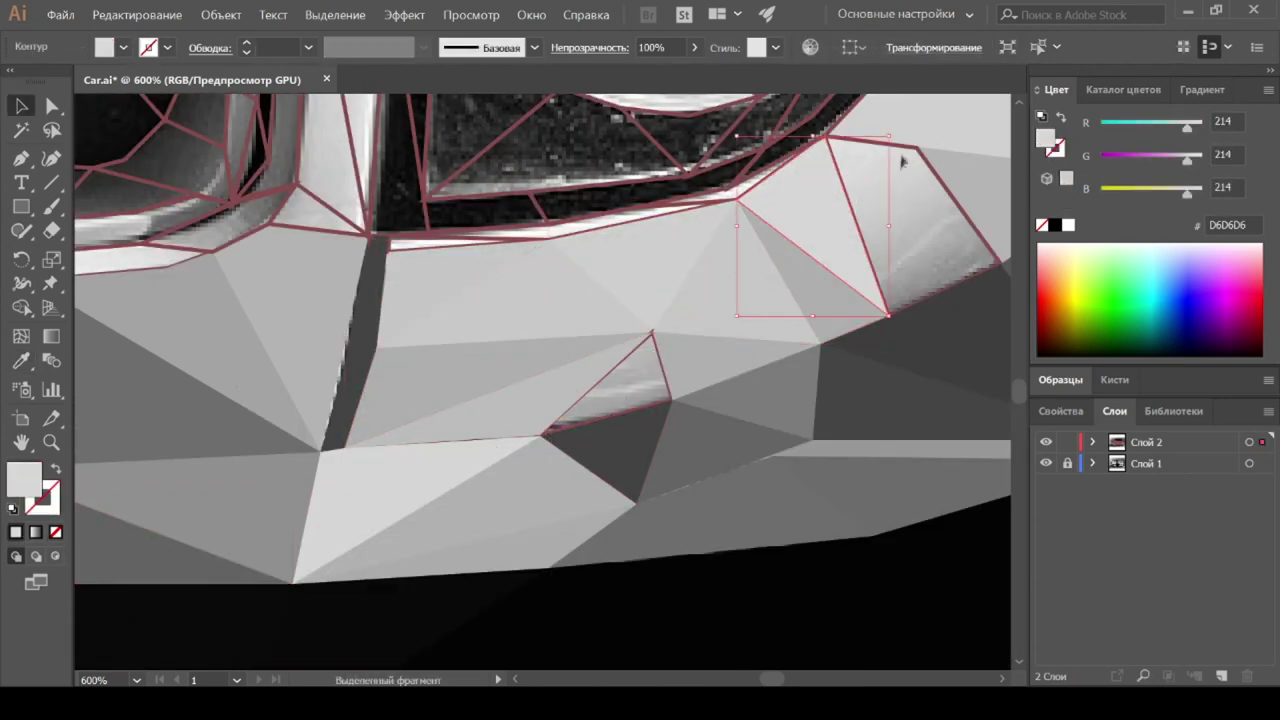
# Step: Fill the small upper bumper triangle with a sampled gray
pyautogui.keyDown('ctrl'); pyautogui.click(894, 251); pyautogui.keyUp('ctrl')
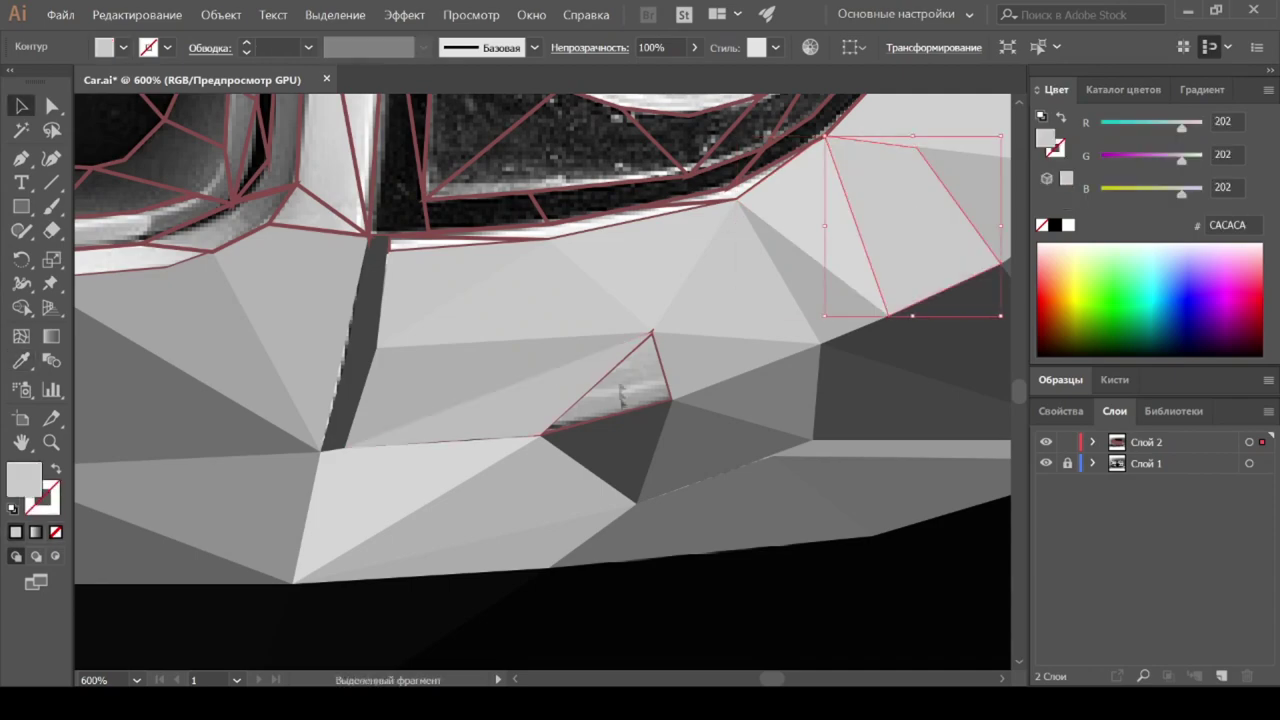
pyautogui.keyDown('ctrl'); pyautogui.click(600, 430); pyautogui.keyUp('ctrl')
pyautogui.click(624, 433)
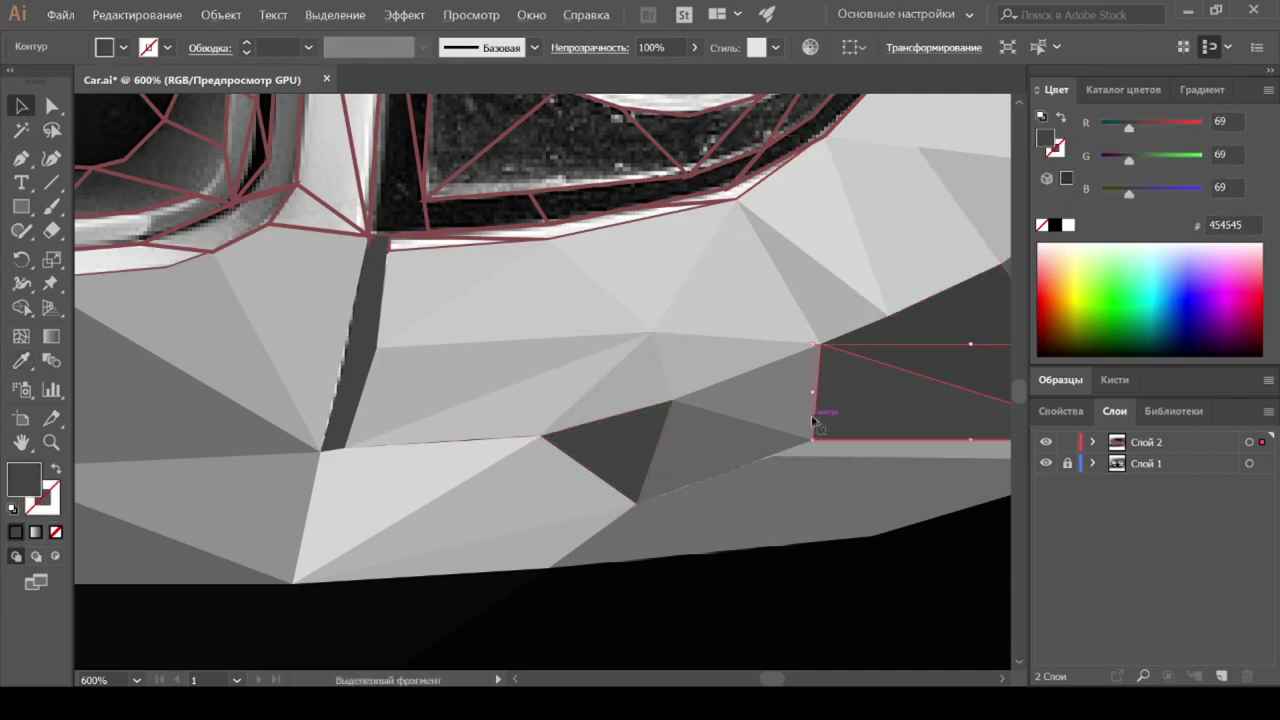
pyautogui.scroll(-3, 812, 422)
pyautogui.scroll(2, 729, 380)
pyautogui.scroll(2, 729, 380)
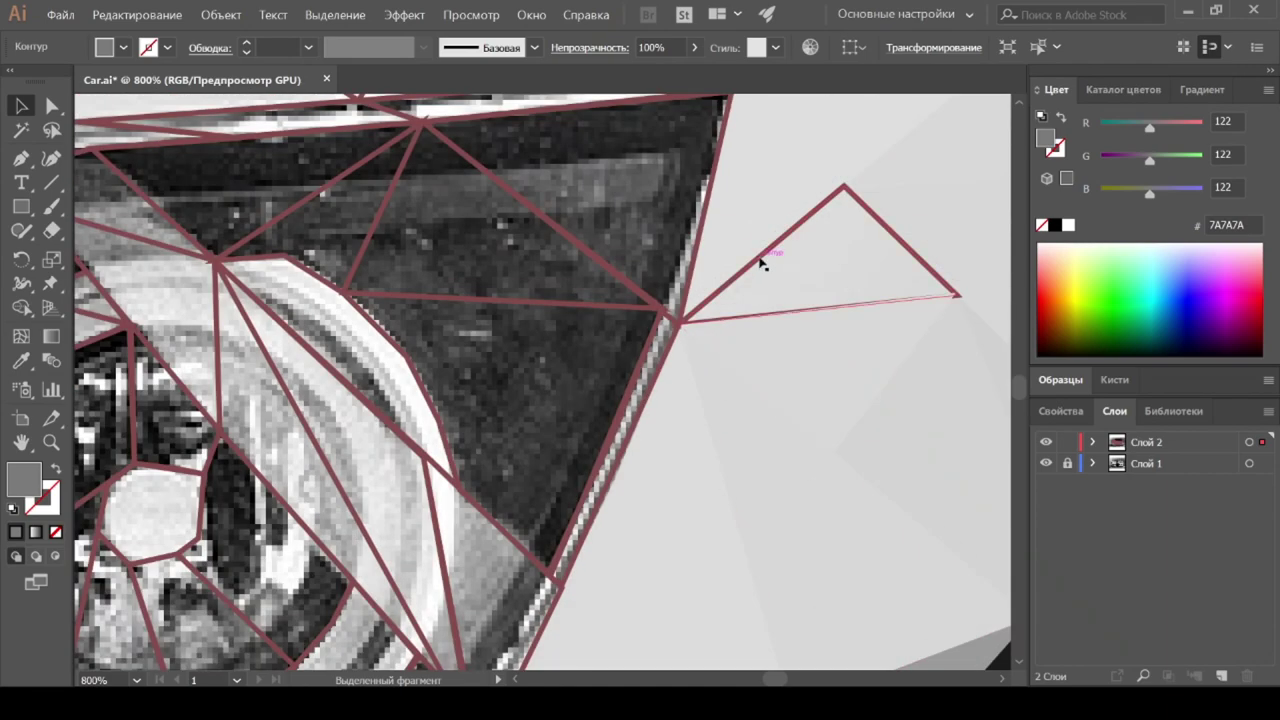
# Step: Fill the large lower, upper and lower headlight polygons with dark gray from the photo
pyautogui.keyDown('ctrl'); pyautogui.click(480, 420); pyautogui.keyUp('ctrl')
pyautogui.click(520, 400)
pyautogui.keyDown('ctrl'); pyautogui.click(500, 220); pyautogui.keyUp('ctrl')
pyautogui.click(645, 184)
pyautogui.scroll(-3, 645, 184)
pyautogui.scroll(-2, 560, 300)
pyautogui.scroll(-2, 450, 360)
pyautogui.keyDown('ctrl'); pyautogui.click(372, 404); pyautogui.keyUp('ctrl')
pyautogui.click(372, 404)
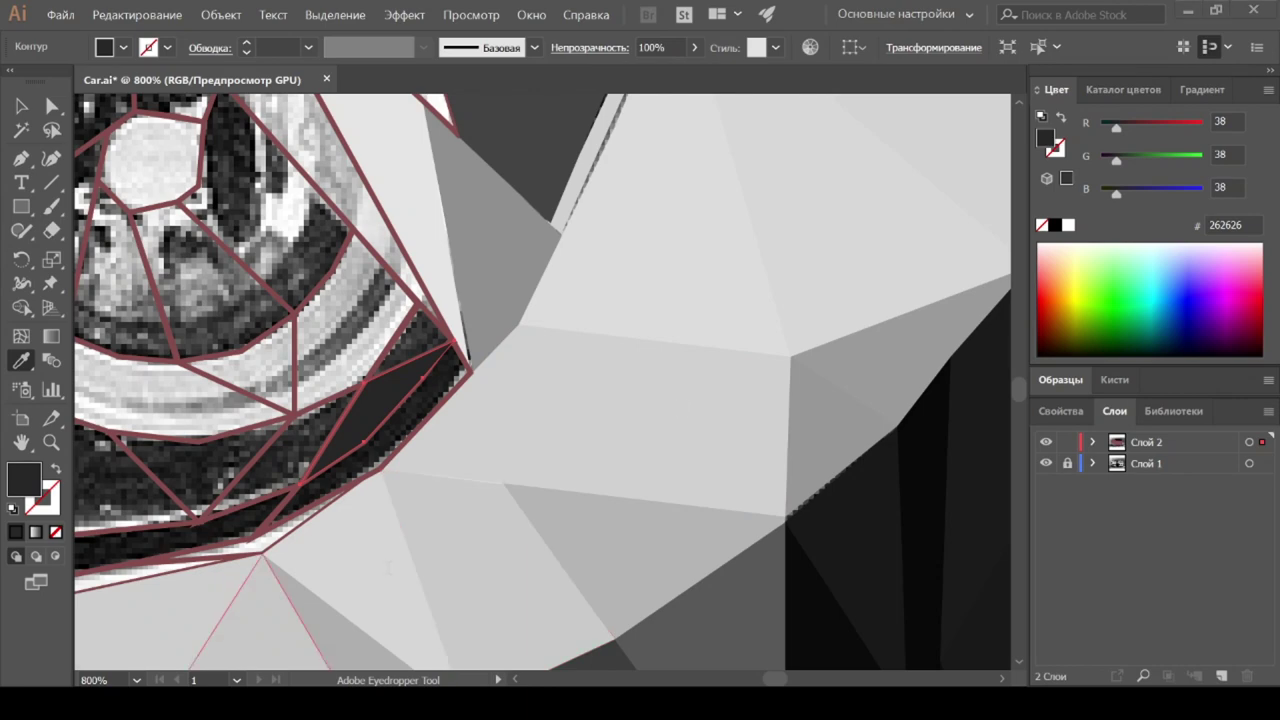
# Step: Fill further headlight triangles, the lower band and the large triangle with dark sampled grays
pyautogui.hscroll(-3, 722, 338)
pyautogui.hscroll(-2, 722, 338)
pyautogui.keyDown('ctrl'); pyautogui.click(660, 330); pyautogui.keyUp('ctrl')
pyautogui.click(722, 338)
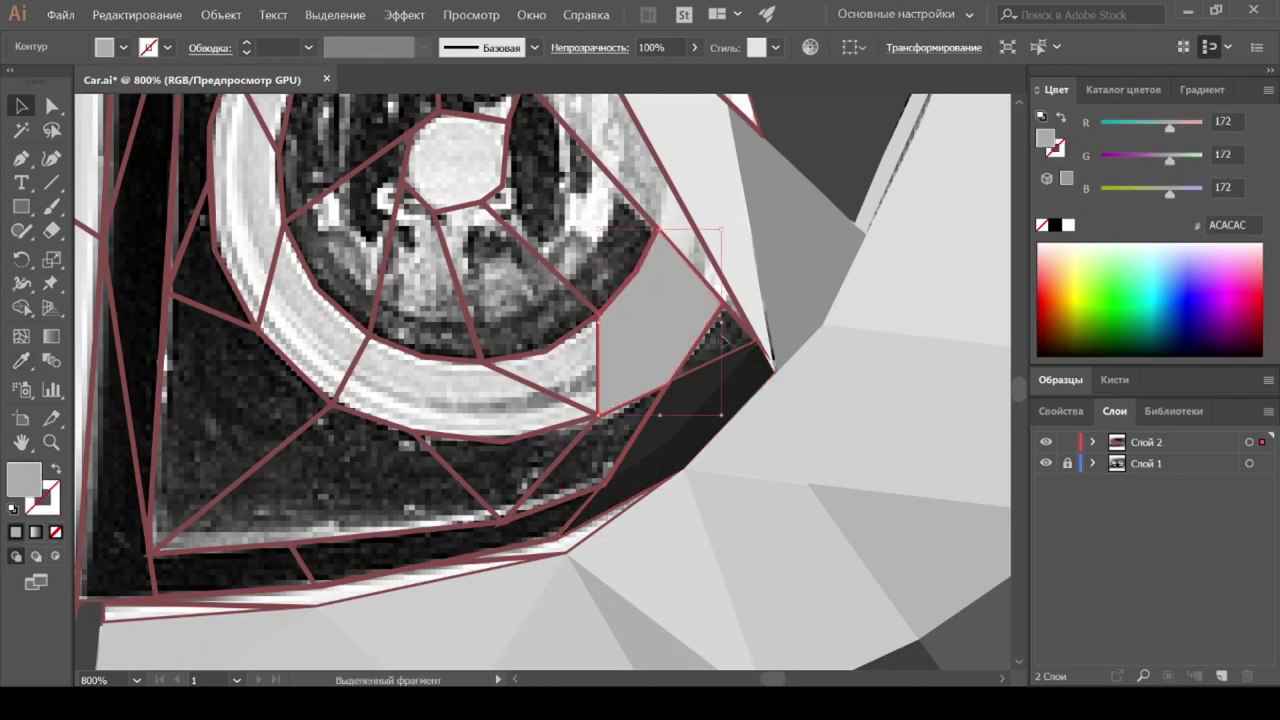
pyautogui.click(733, 343)
pyautogui.click(590, 455)
pyautogui.click(330, 490)
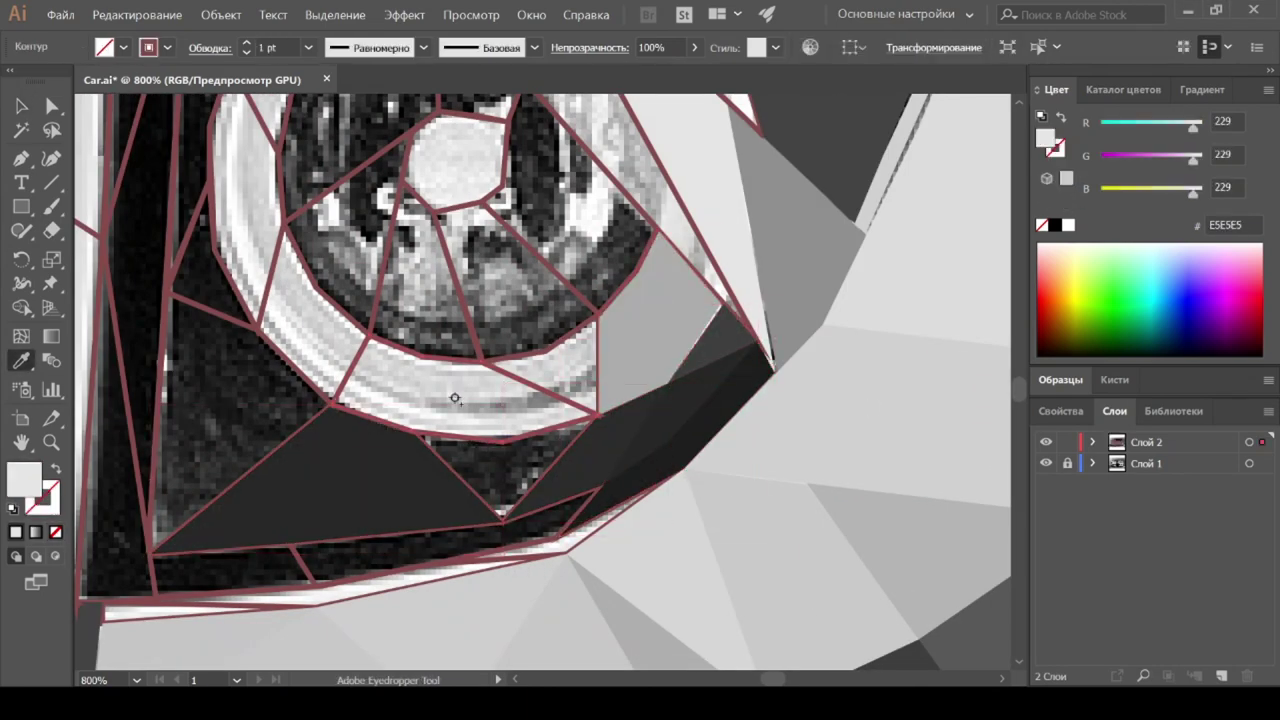
# Step: Fill the light headlight piece E5E5E5, the strip below near-white, and the band pieces dark 1A1A1A
pyautogui.click(451, 400)
pyautogui.keyDown('ctrl'); pyautogui.click(529, 551); pyautogui.keyUp('ctrl')
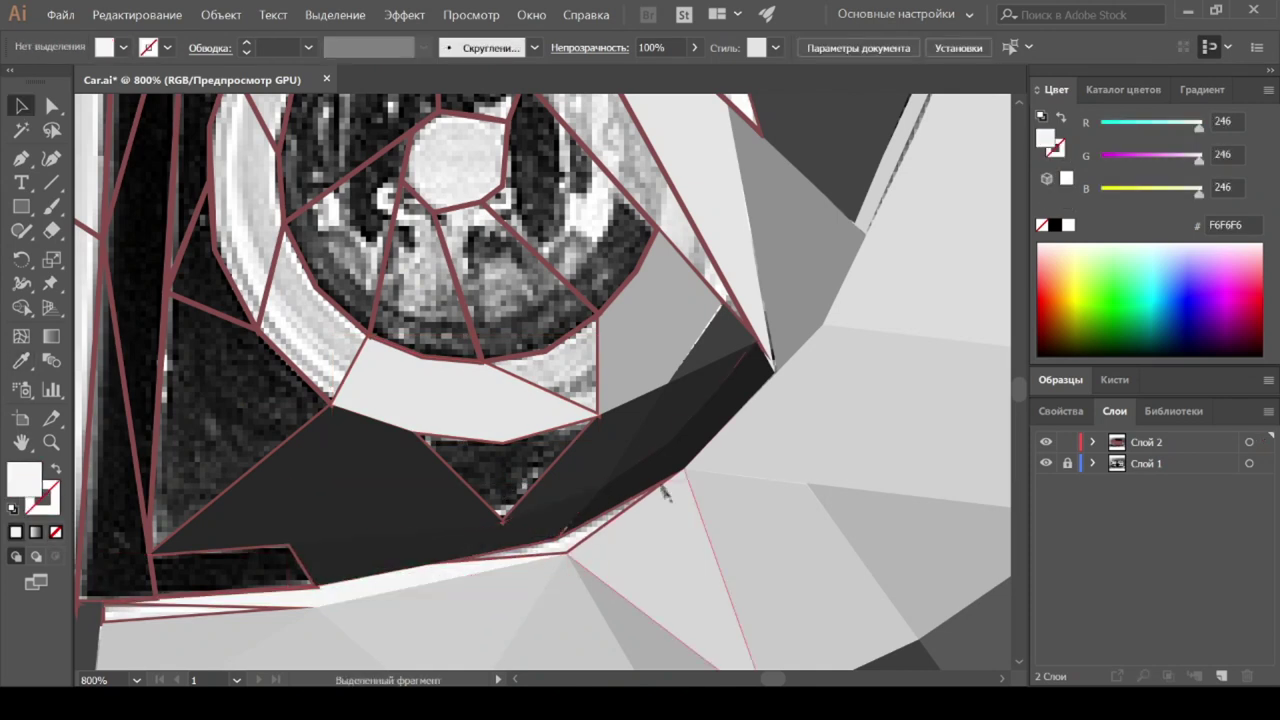
pyautogui.keyDown('ctrl'); pyautogui.click(548, 541); pyautogui.keyUp('ctrl')
pyautogui.click(463, 453)
pyautogui.keyDown('ctrl'); pyautogui.click(230, 570); pyautogui.keyUp('ctrl')
pyautogui.click(463, 453)
pyautogui.keyDown('ctrl'); pyautogui.click(500, 475); pyautogui.keyUp('ctrl')
pyautogui.click(371, 486)
# Step: Fill the upper headlight polygon with gray 989898 and another with light gray
pyautogui.keyDown('ctrl'); pyautogui.click(590, 455); pyautogui.keyUp('ctrl')
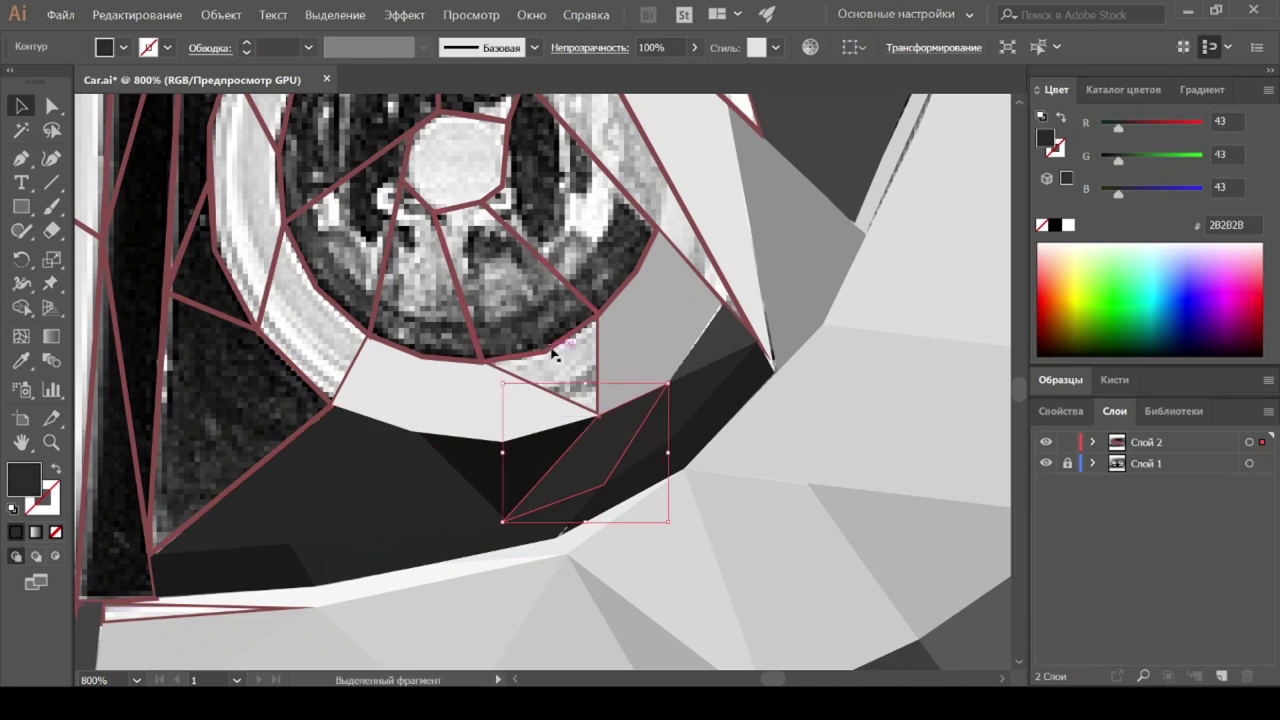
pyautogui.click(510, 290)
pyautogui.keyDown('ctrl'); pyautogui.click(420, 290); pyautogui.keyUp('ctrl')
pyautogui.click(645, 325)
pyautogui.scroll(3, 398, 248)
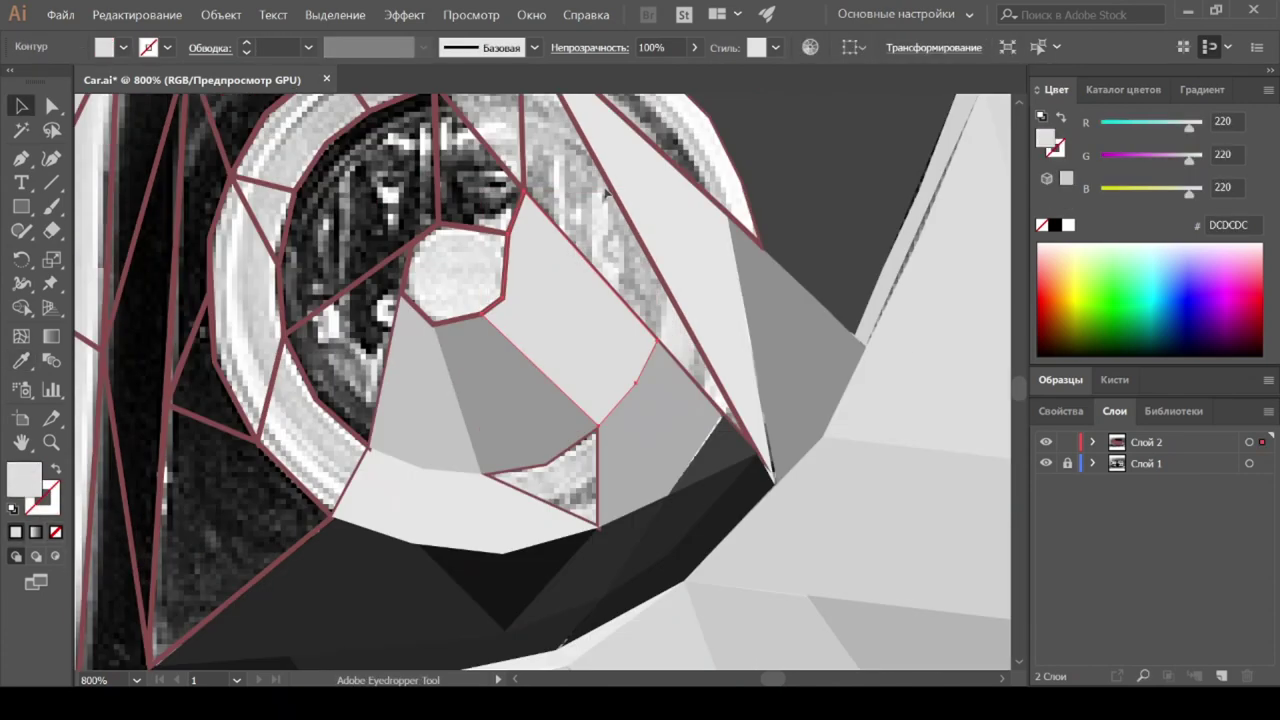
pyautogui.scroll(2, 398, 248)
# Step: Fill three more headlight polygons with dark gray sampled from the photo
pyautogui.keyDown('ctrl'); pyautogui.click(464, 269); pyautogui.keyUp('ctrl')
pyautogui.click(470, 250)
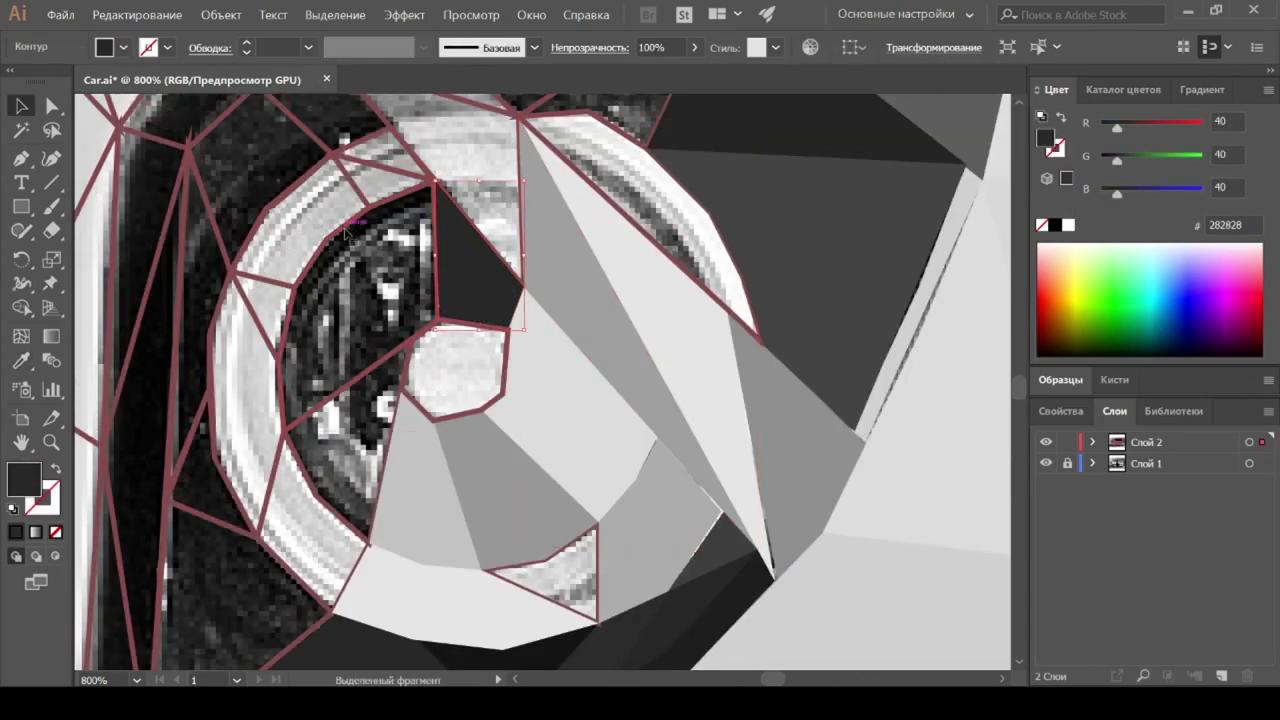
pyautogui.keyDown('ctrl'); pyautogui.click(360, 260); pyautogui.keyUp('ctrl')
pyautogui.click(470, 260)
pyautogui.keyDown('ctrl'); pyautogui.click(330, 380); pyautogui.keyUp('ctrl')
pyautogui.keyDown('ctrl'); pyautogui.click(335, 480); pyautogui.keyUp('ctrl')
pyautogui.click(463, 325)
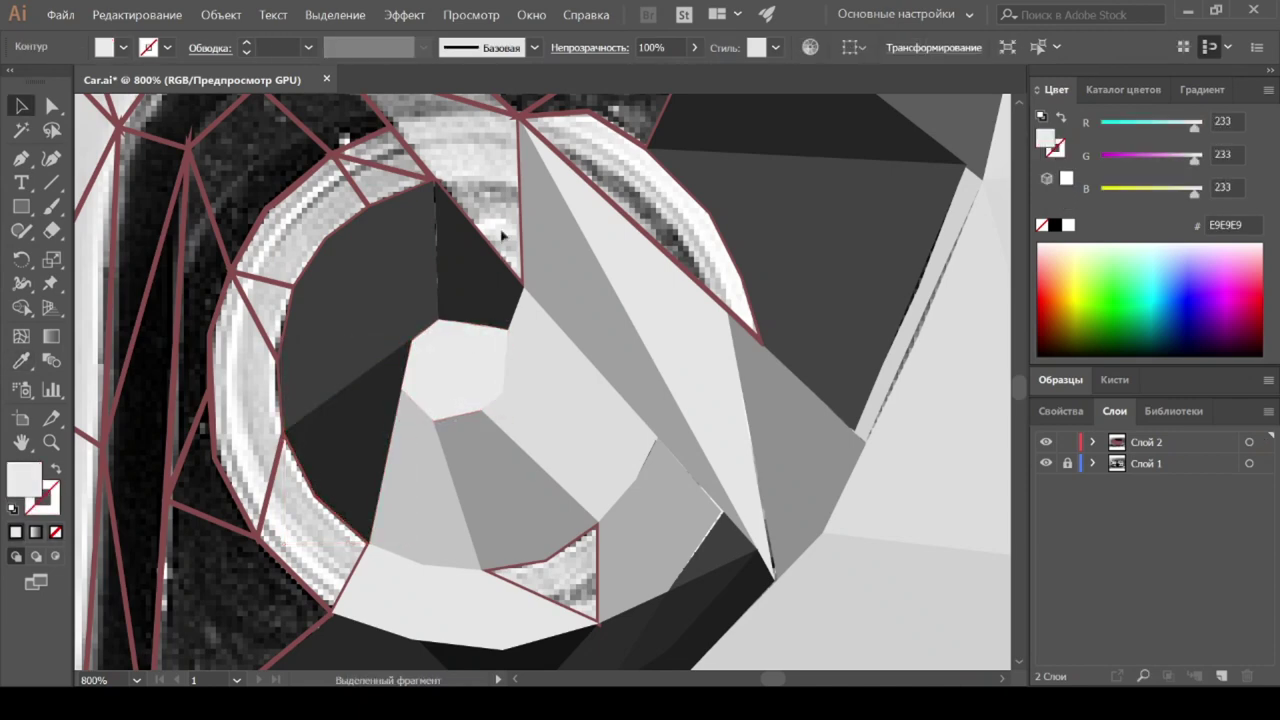
pyautogui.scroll(2, 450, 300)
# Step: Fill headlight polygons light gray, the top triangle dark, and another polygon dark 222222
pyautogui.click(437, 175)
pyautogui.click(600, 300)
pyautogui.scroll(2, 600, 250)
pyautogui.click(600, 212)
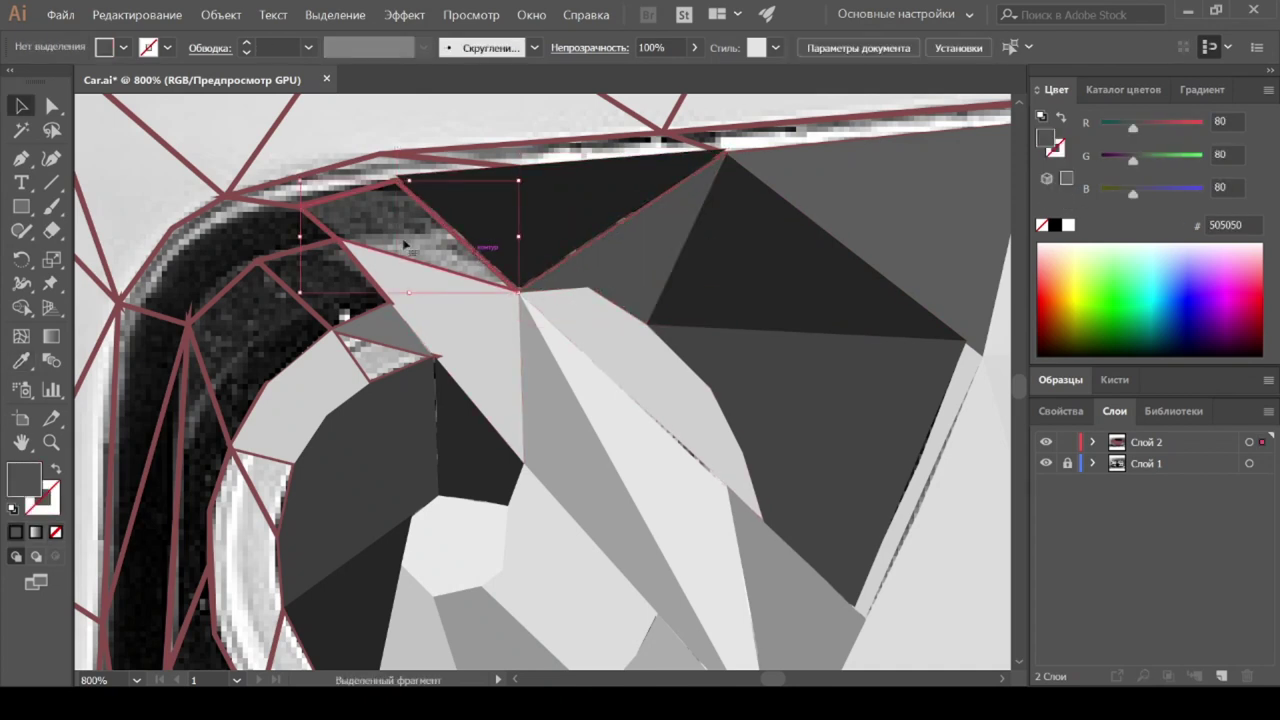
pyautogui.moveTo(533, 244); pyautogui.dragTo(533, 245)
pyautogui.click(450, 330)
pyautogui.click(250, 350)
pyautogui.click(330, 290)
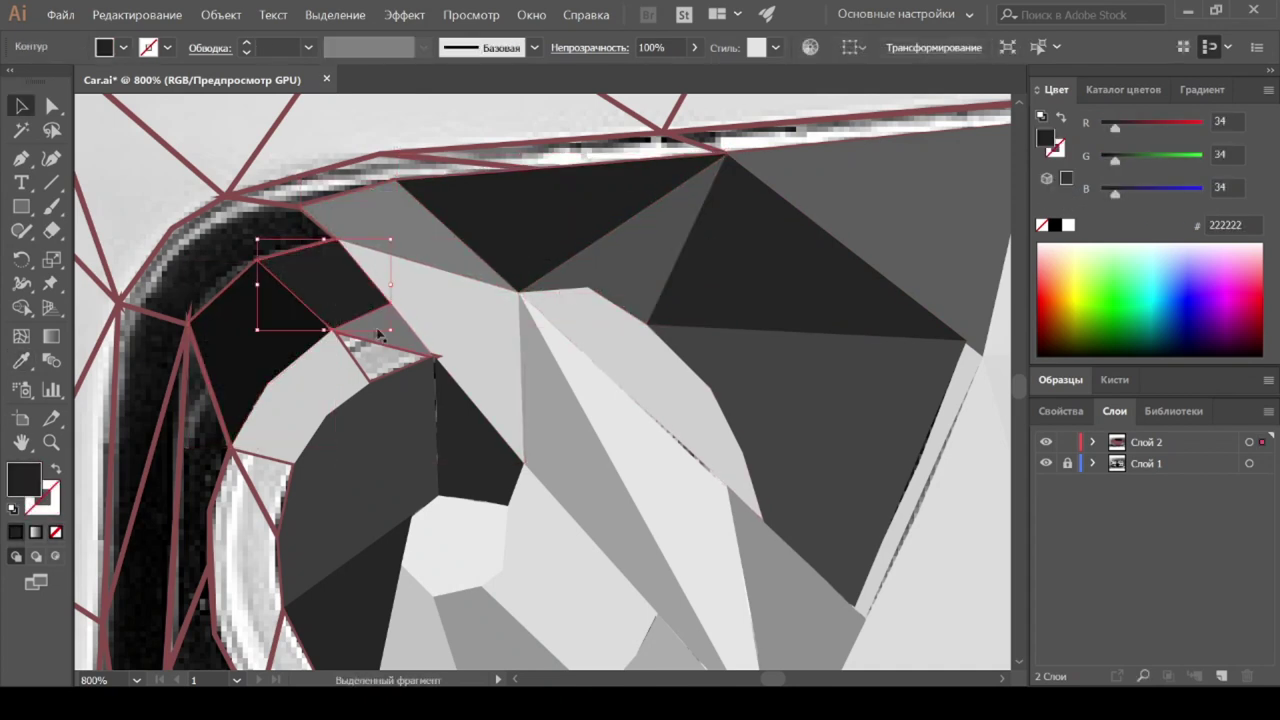
# Step: Fill the lower-left polygons light gray, the dark strip 191919, and the top edge strips light gray
pyautogui.click(300, 390)
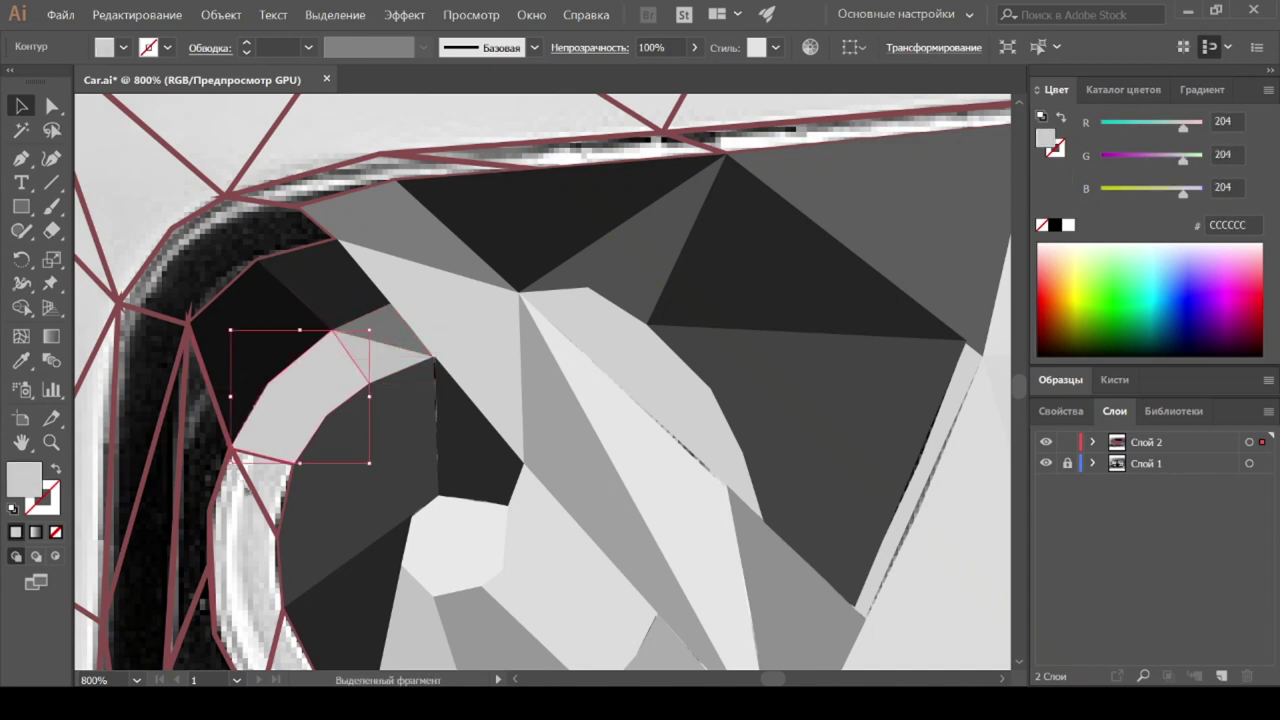
pyautogui.click(272, 492)
pyautogui.click(262, 475)
pyautogui.click(290, 420)
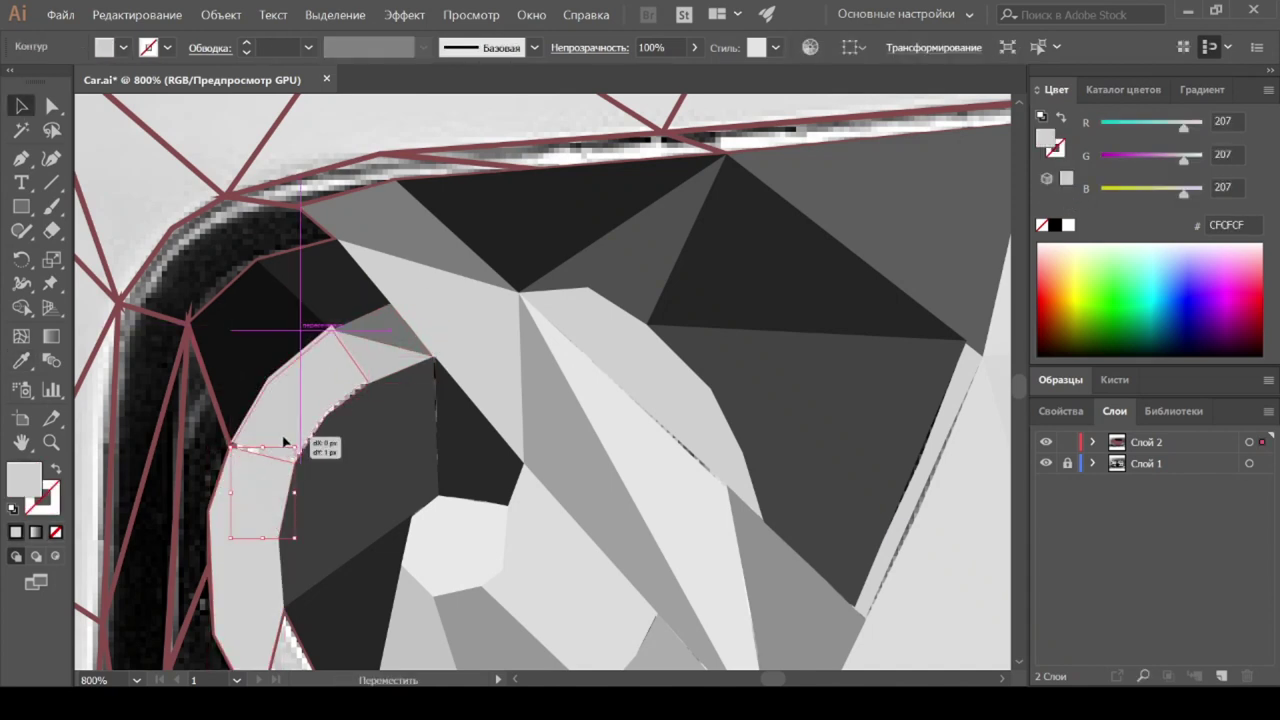
pyautogui.click(150, 460)
pyautogui.click(240, 260)
pyautogui.click(400, 175)
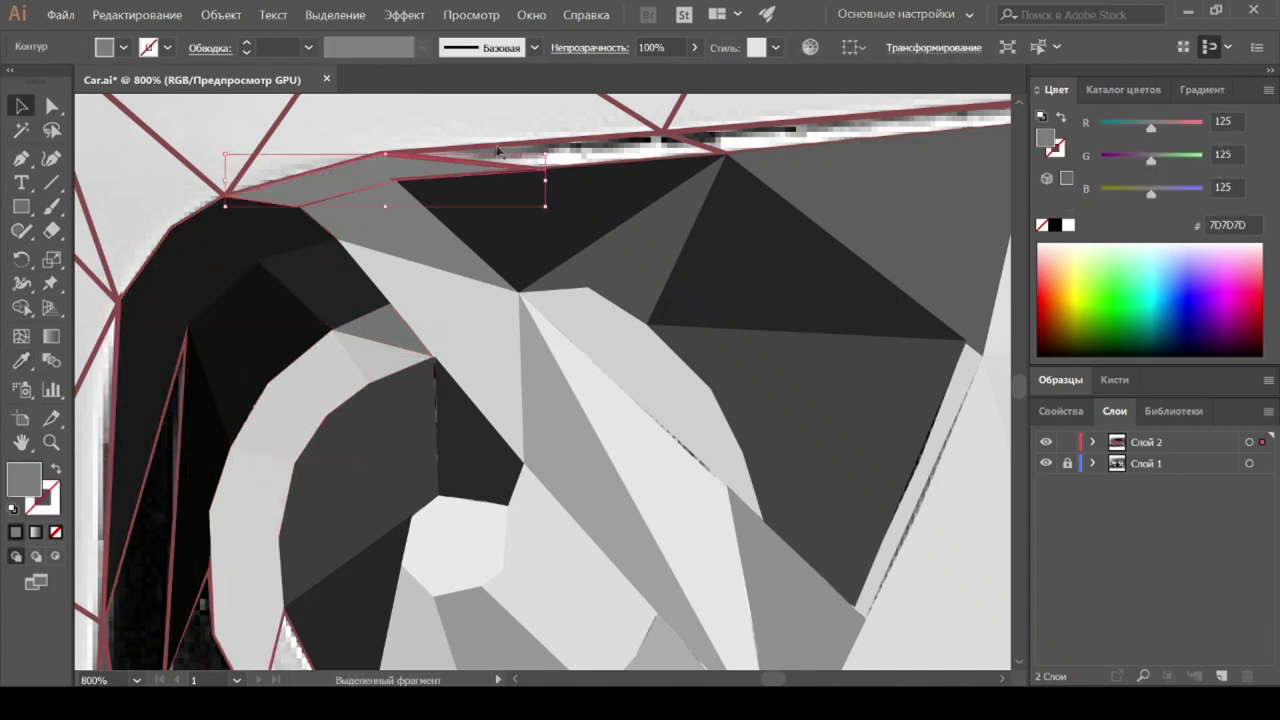
pyautogui.keyDown('alt'); pyautogui.click(773, 137); pyautogui.keyUp('alt')
pyautogui.scroll(-5, 773, 137)
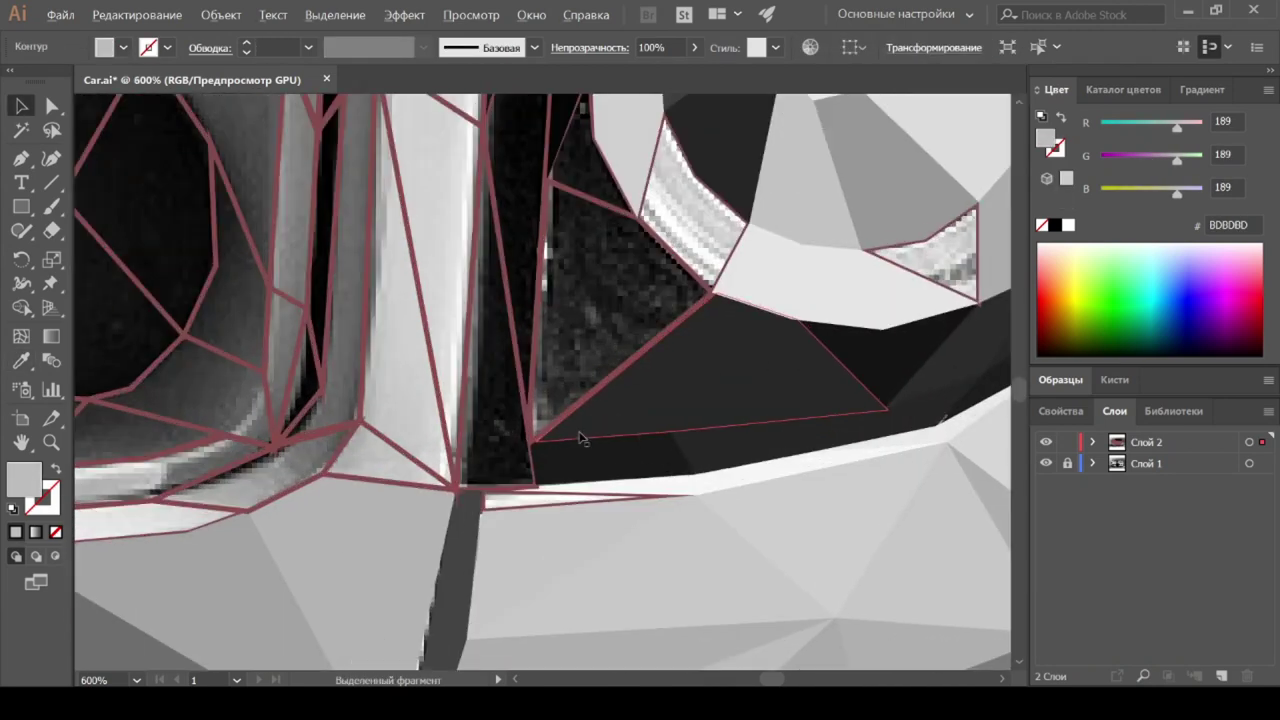
# Step: Fill a dark triangle solid black and the light strip with gray D1D1D1
pyautogui.scroll(-1, 489, 452)
pyautogui.keyDown('ctrl'); pyautogui.click(489, 452); pyautogui.keyUp('ctrl')
pyautogui.keyDown('ctrl'); pyautogui.click(500, 300); pyautogui.keyUp('ctrl')
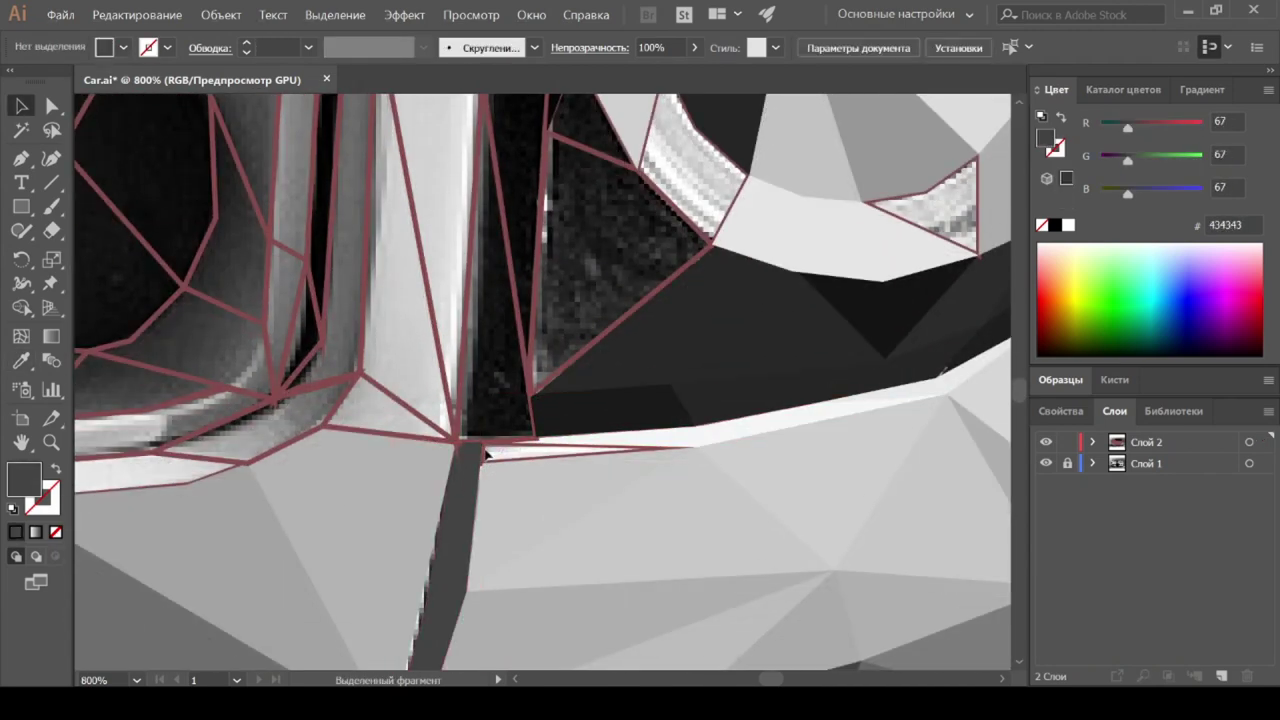
pyautogui.click(500, 250)
pyautogui.keyDown('ctrl'); pyautogui.click(491, 449); pyautogui.keyUp('ctrl')
pyautogui.keyDown('ctrl'); pyautogui.click(531, 290); pyautogui.keyUp('ctrl')
pyautogui.scroll(2, 531, 290)
pyautogui.keyDown('ctrl'); pyautogui.click(600, 420); pyautogui.keyUp('ctrl')
pyautogui.click(686, 318)
# Step: Fill another dark triangle with its gray sampled from the photo
pyautogui.scroll(2, 613, 285)
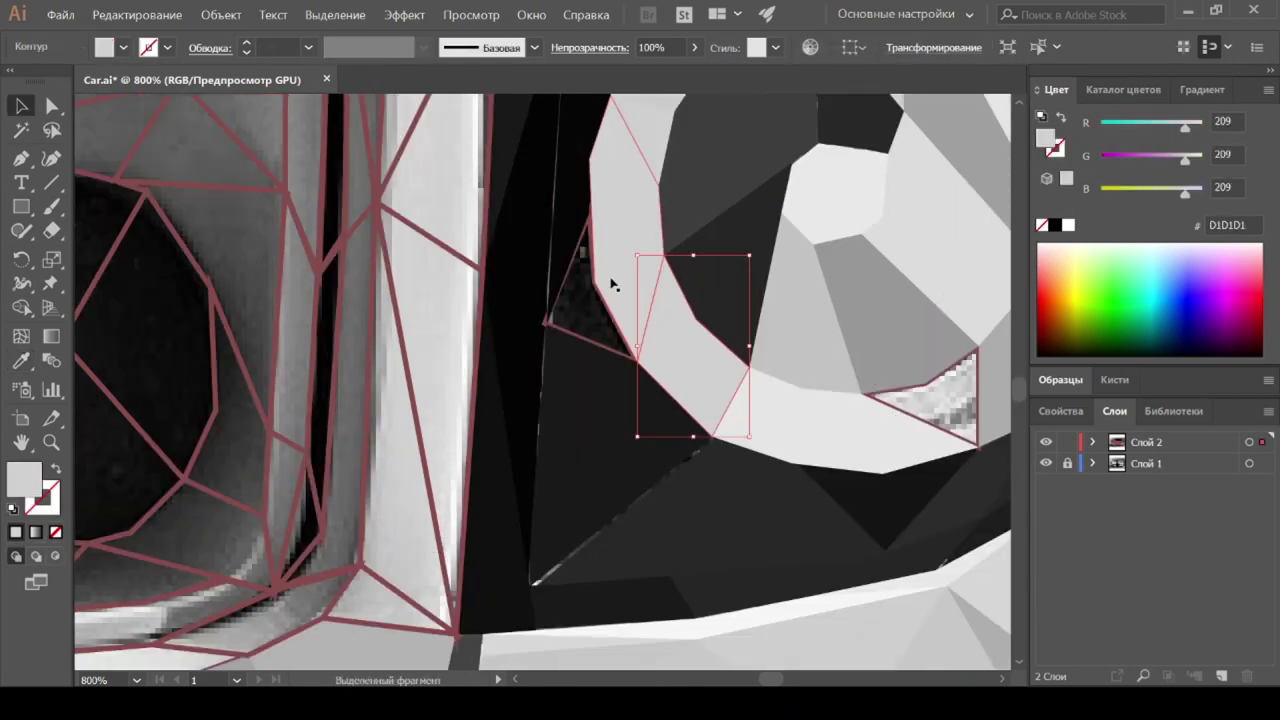
pyautogui.keyDown('ctrl'); pyautogui.click(928, 377); pyautogui.keyUp('ctrl')
pyautogui.keyDown('ctrl'); pyautogui.click(657, 480); pyautogui.keyUp('ctrl')
pyautogui.scroll(4, 600, 400)
pyautogui.keyDown('ctrl'); pyautogui.click(460, 355); pyautogui.keyUp('ctrl')
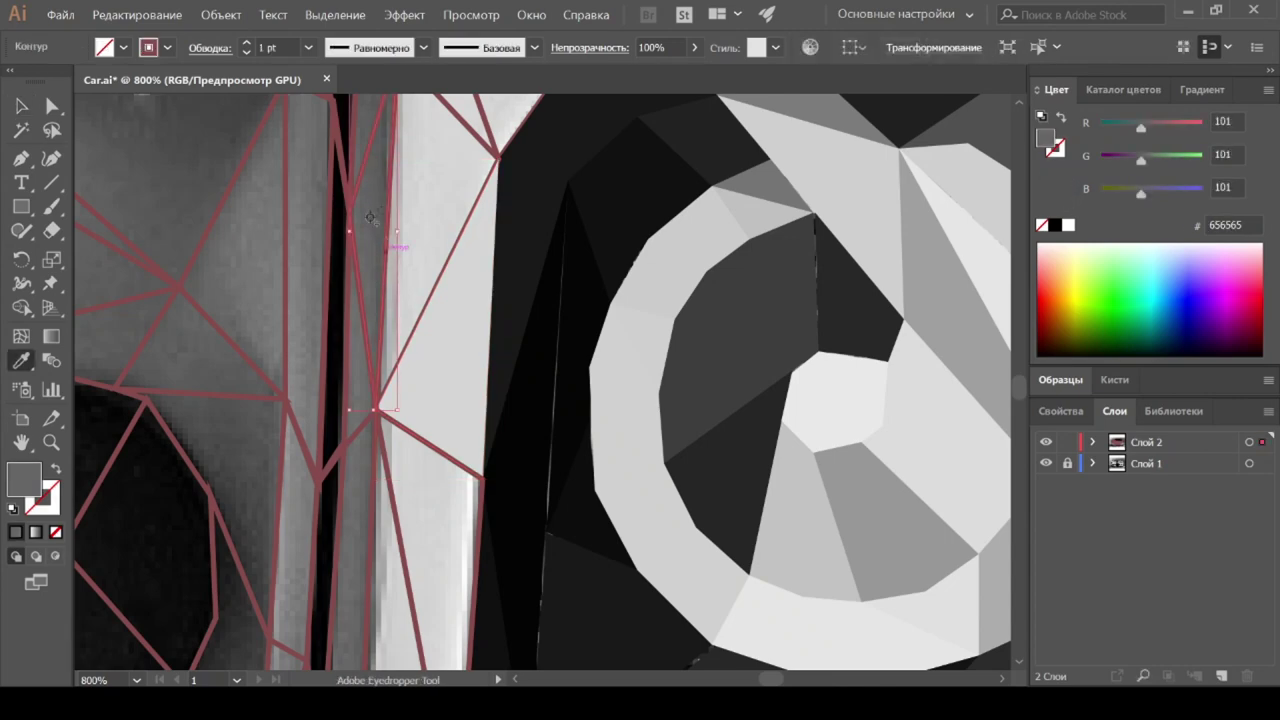
pyautogui.scroll(-2, 388, 435)
pyautogui.scroll(-3, 388, 435)
pyautogui.scroll(-2, 406, 556)
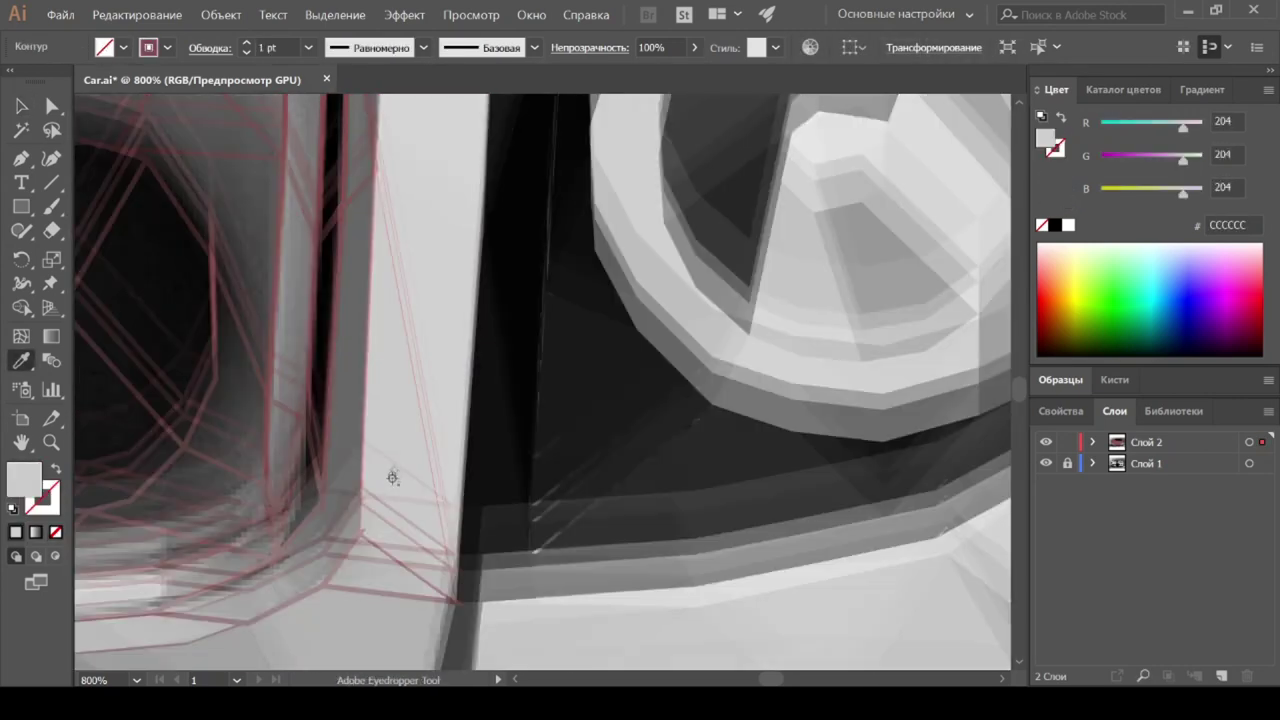
# Step: Fill the thin dark strip polygon at the edge with the photo's mid gray
pyautogui.click(323, 385)
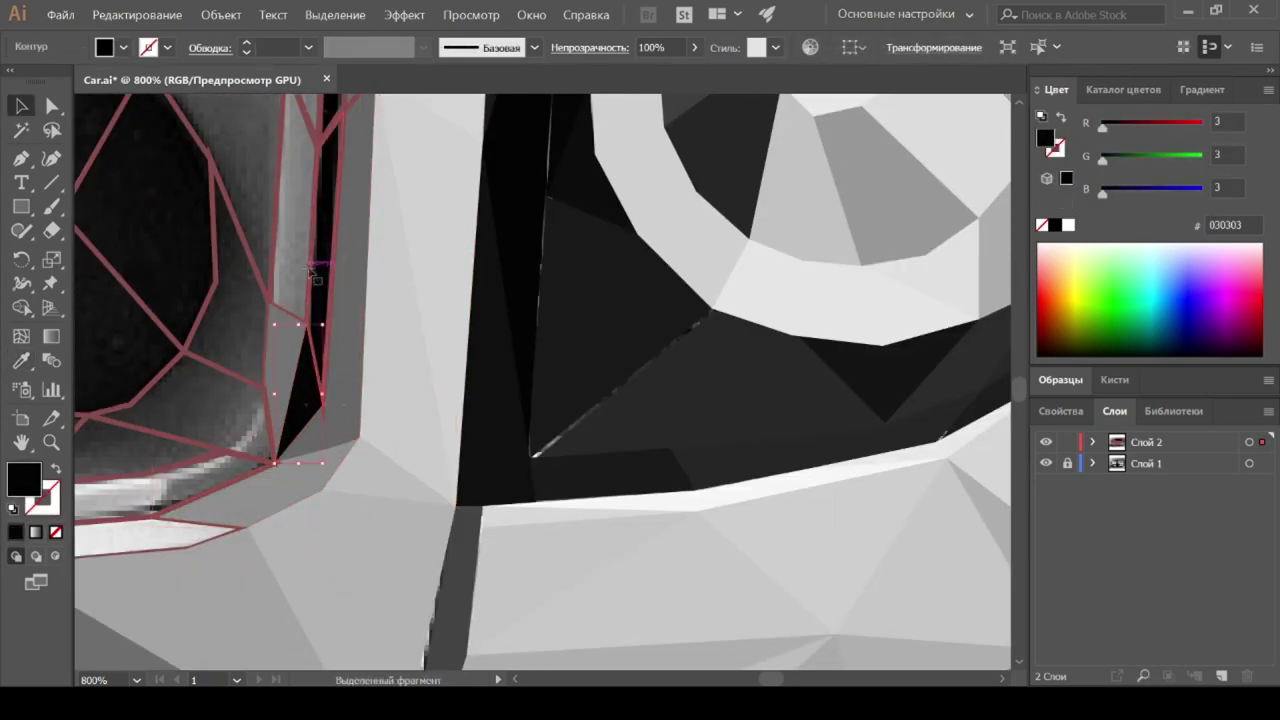
pyautogui.scroll(5, 312, 268)
pyautogui.click(366, 262)
pyautogui.press('i')
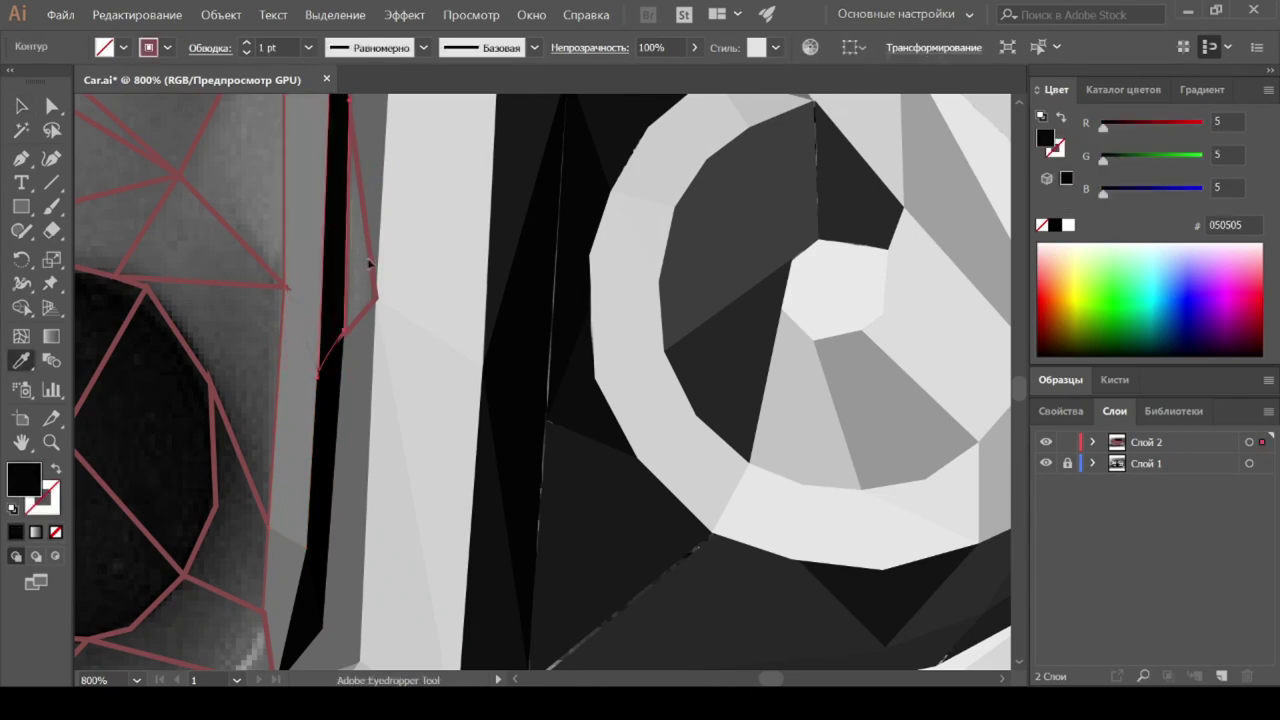
pyautogui.scroll(5, 370, 262)
pyautogui.click(468, 235)
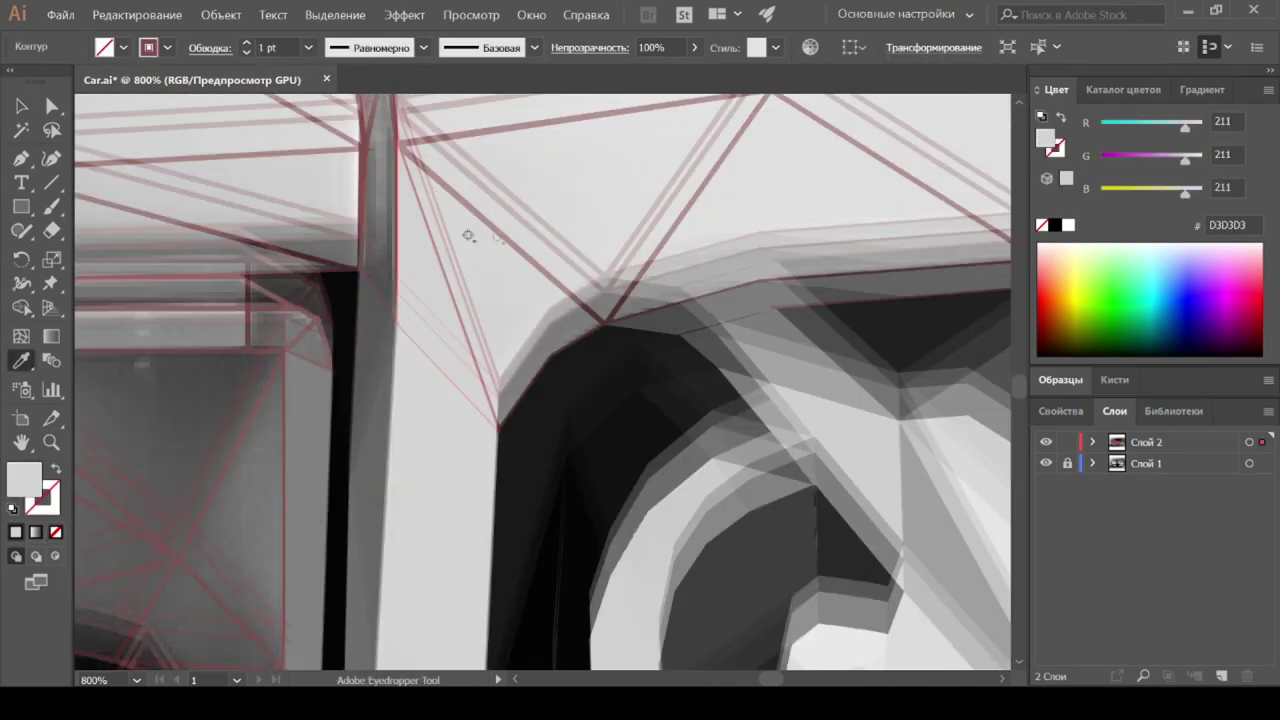
pyautogui.click(400, 225)
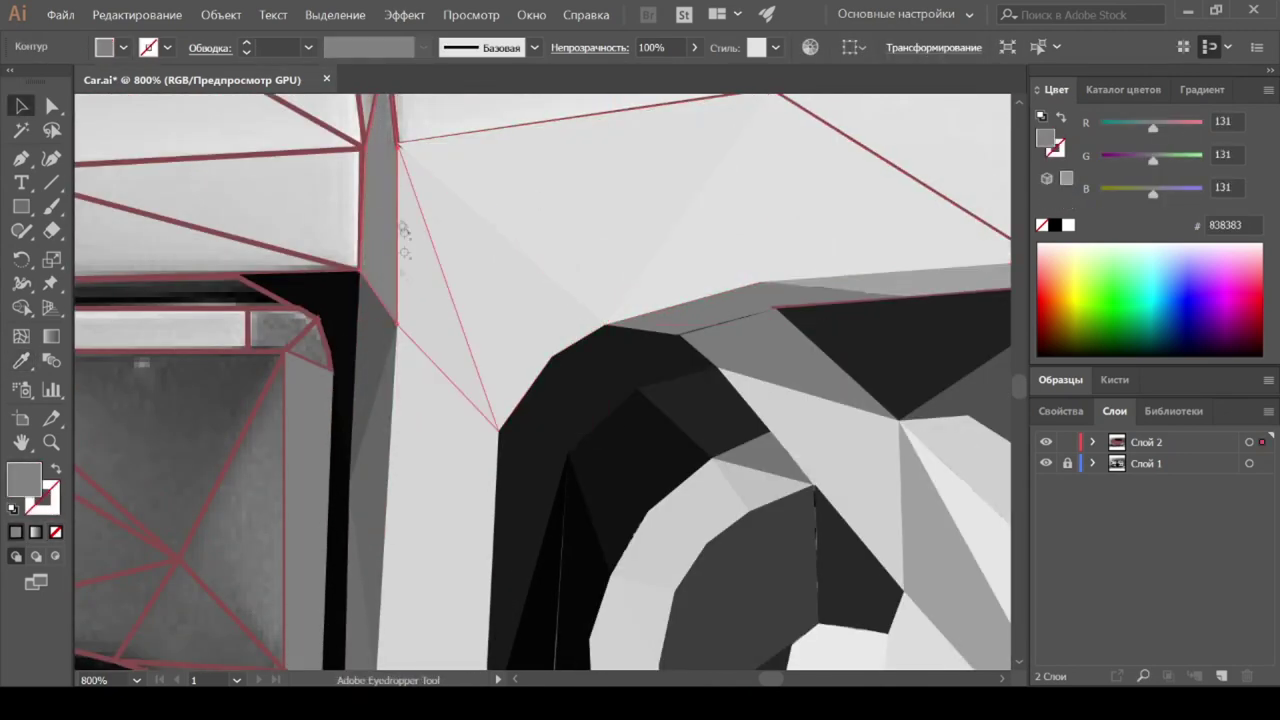
# Step: Fill the strip and small quad beside the black bar with the photo's light gray
pyautogui.click(290, 322)
pyautogui.press('v')
pyautogui.click(289, 345)
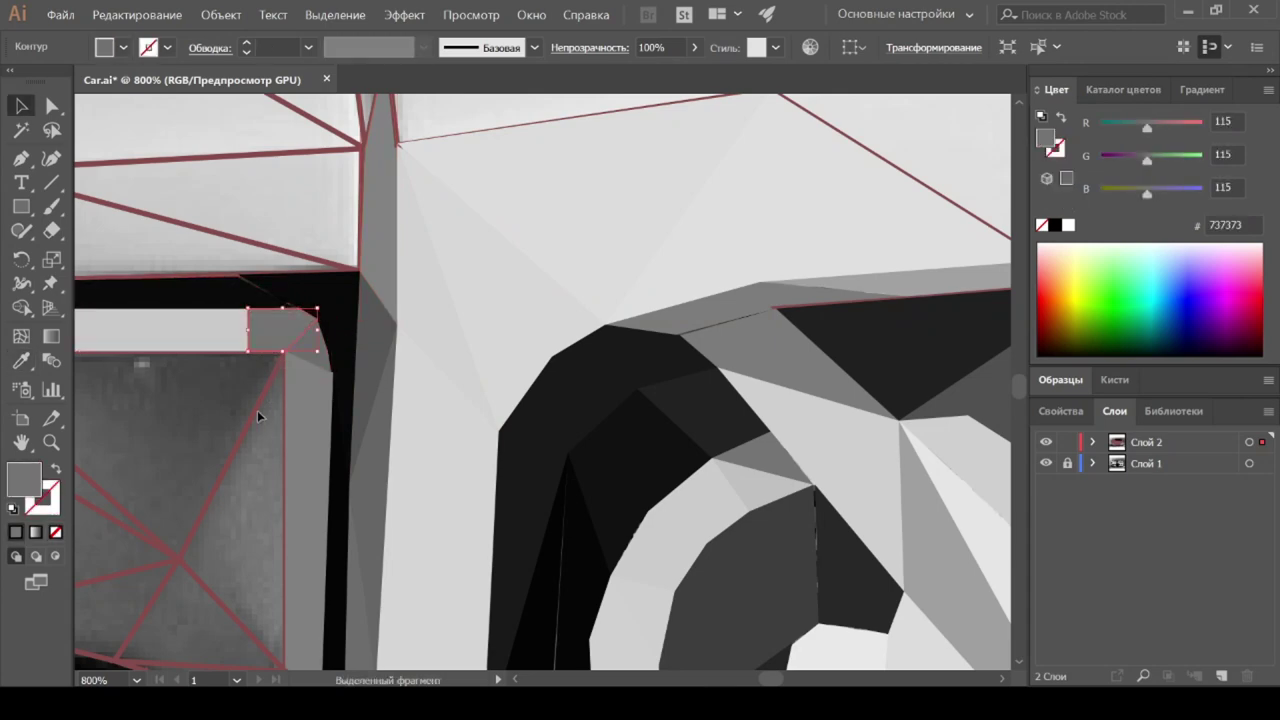
pyautogui.click(258, 416)
pyautogui.press('i')
pyautogui.click(277, 197)
pyautogui.click(896, 175)
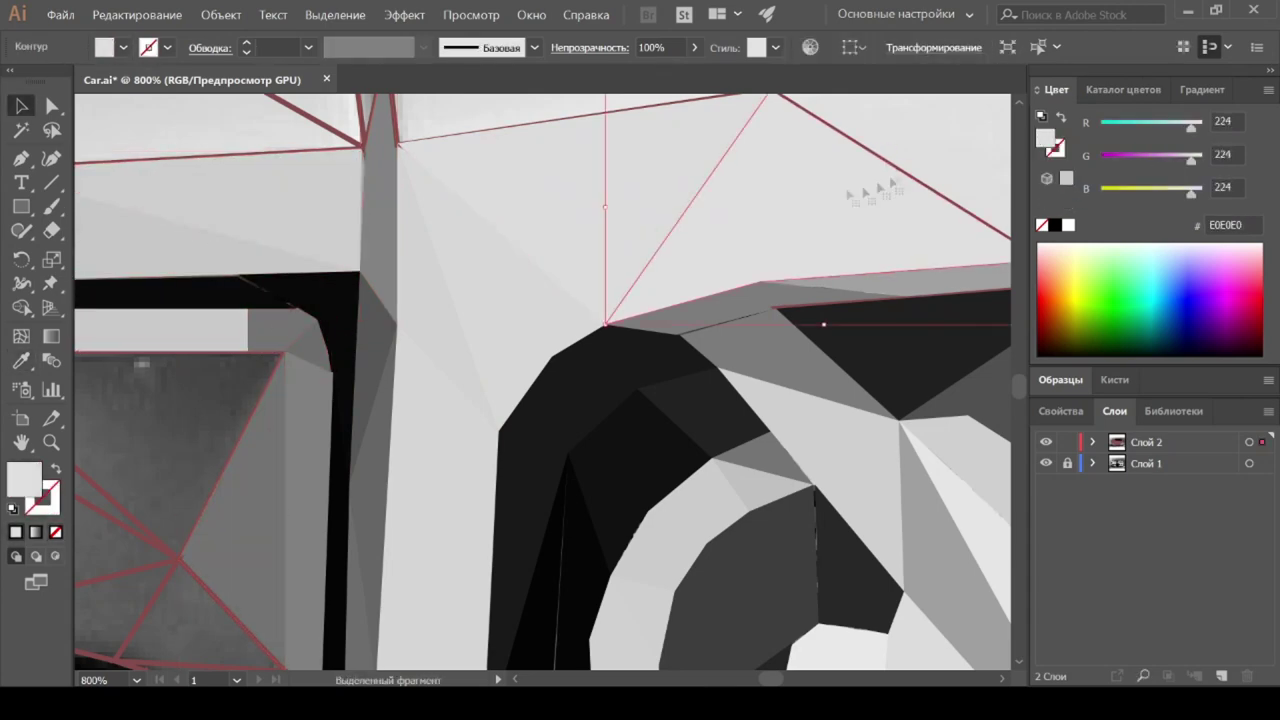
# Step: Fill the dark triangle above the wheel and neighbouring light triangles with sampled grays
pyautogui.hscroll(5, 907, 148)
pyautogui.scroll(3, 894, 200)
pyautogui.click(614, 417)
pyautogui.press('i')
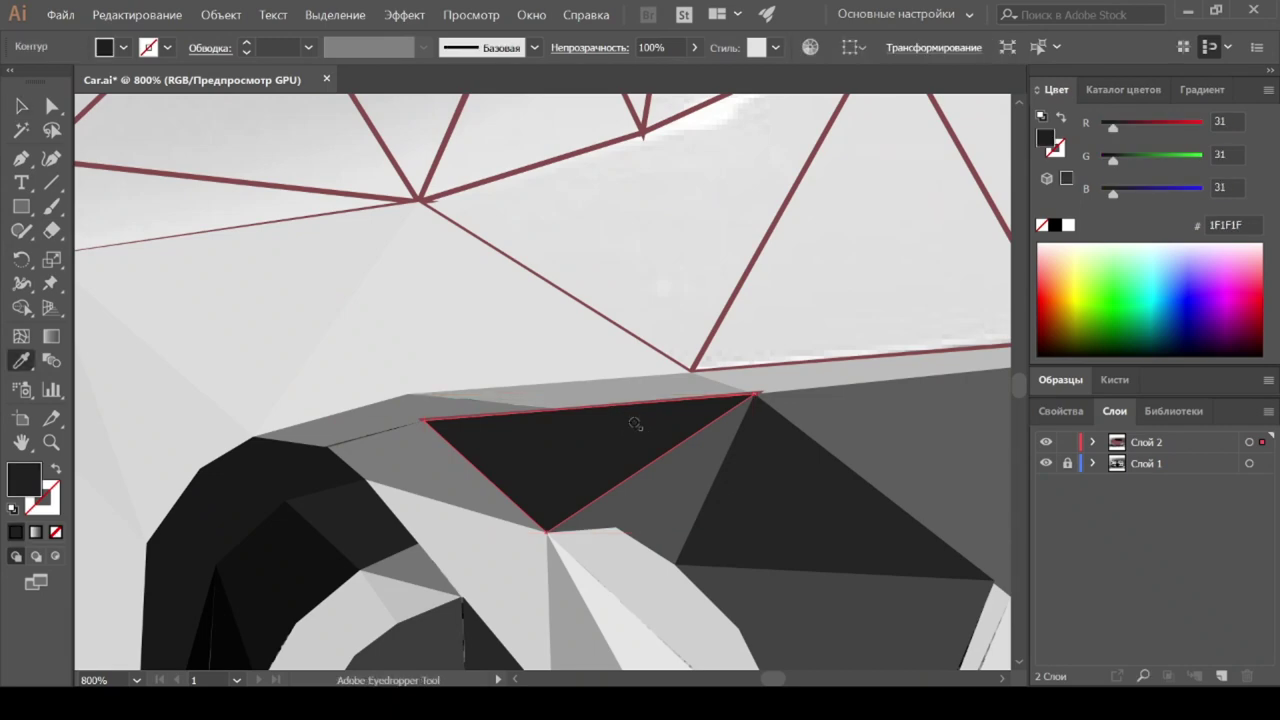
pyautogui.keyDown('ctrl'); pyautogui.click(737, 251); pyautogui.keyUp('ctrl')
pyautogui.keyDown('ctrl'); pyautogui.click(829, 249); pyautogui.keyUp('ctrl')
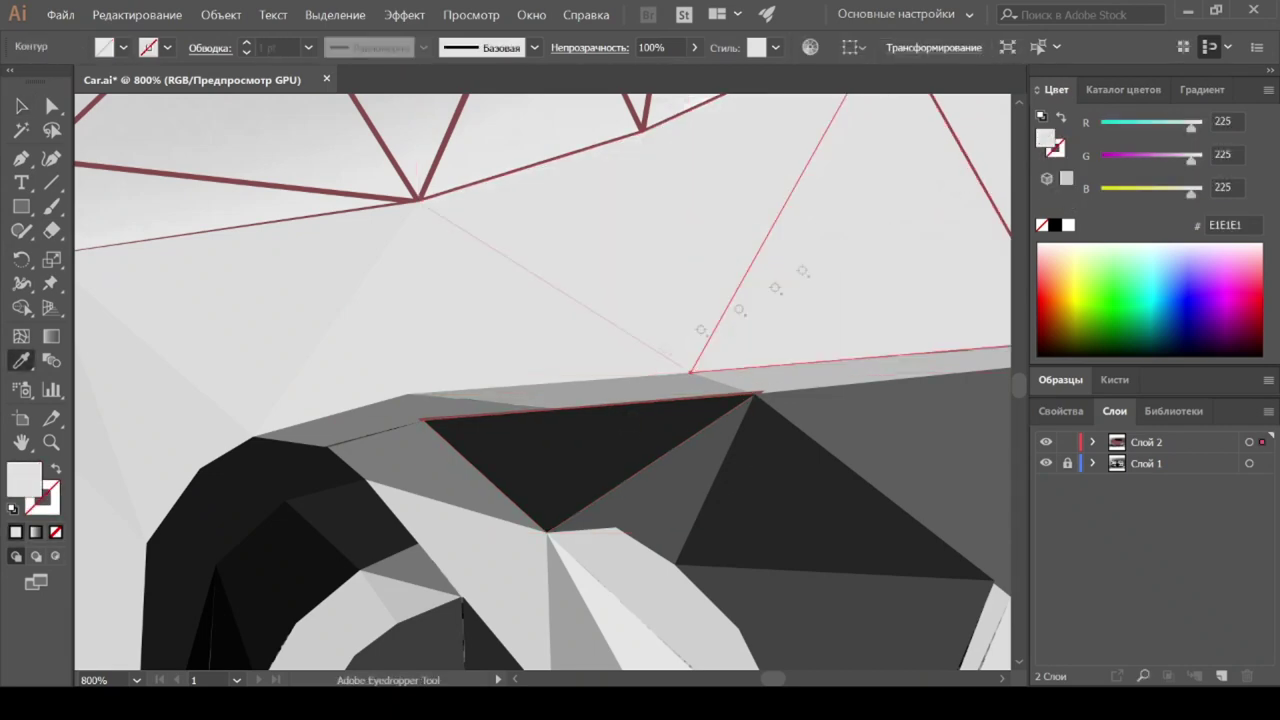
pyautogui.keyDown('ctrl'); pyautogui.click(560, 432); pyautogui.keyUp('ctrl')
pyautogui.keyDown('ctrl'); pyautogui.click(600, 455); pyautogui.keyUp('ctrl')
# Step: Fill the bodywork triangles below the headlight with grays sampled from the photo
pyautogui.hotkey('ctrl', '-')
pyautogui.hotkey('ctrl', '-')
pyautogui.hotkey('ctrl', '-')
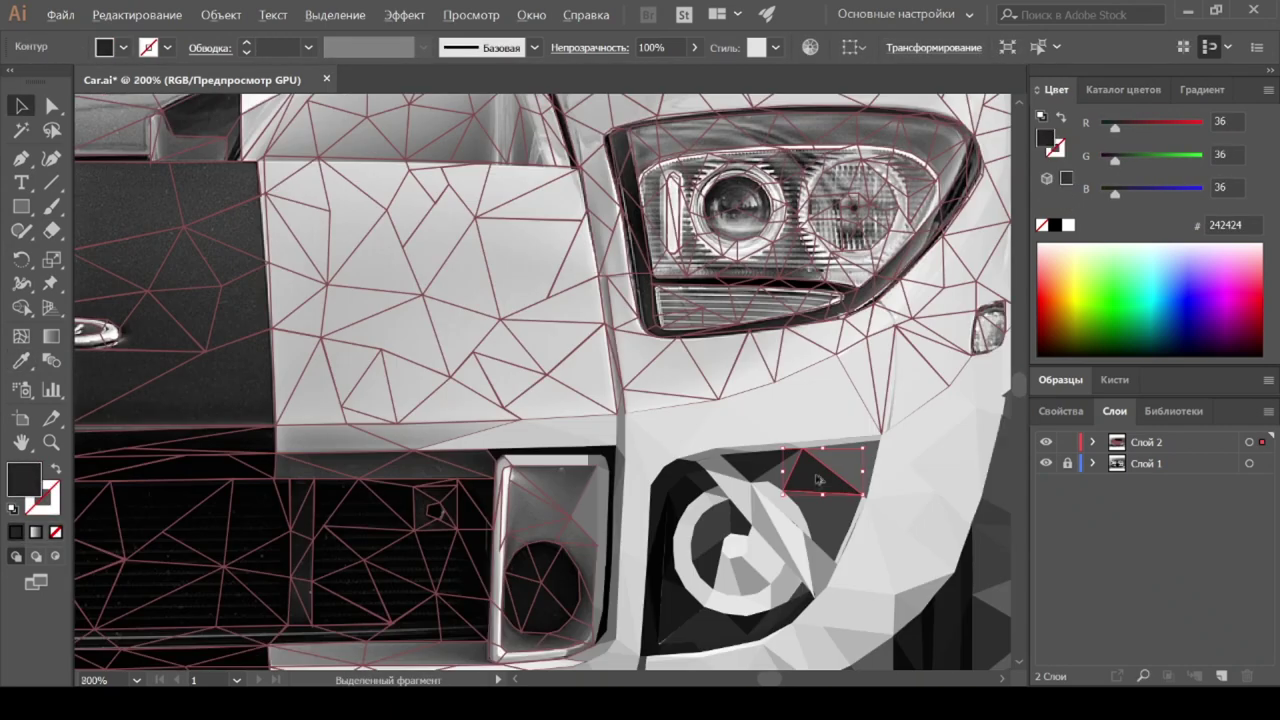
pyautogui.hotkey('ctrl', 'shift', 'a')
pyautogui.scroll(-2, 629, 313)
pyautogui.hotkey('ctrl', '+')
pyautogui.hotkey('ctrl', '+')
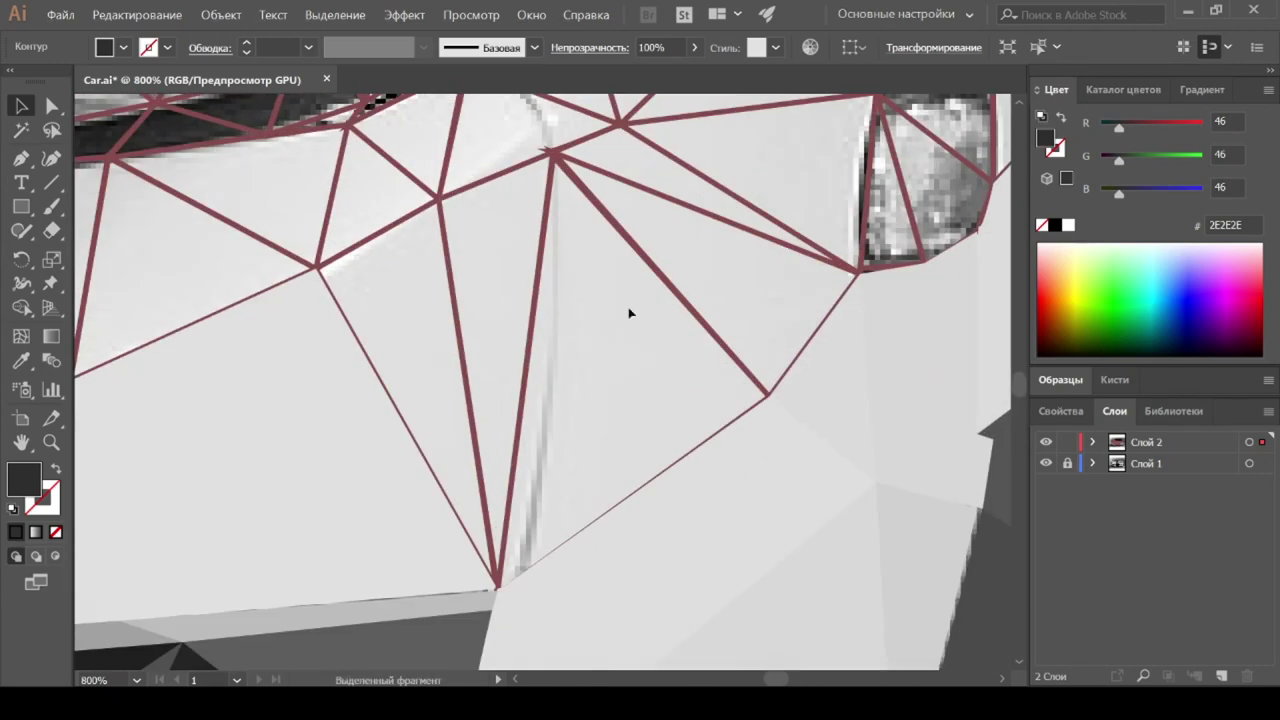
pyautogui.click(530, 347)
pyautogui.keyDown('ctrl'); pyautogui.click(480, 323); pyautogui.keyUp('ctrl')
pyautogui.keyDown('ctrl'); pyautogui.click(700, 229); pyautogui.keyUp('ctrl')
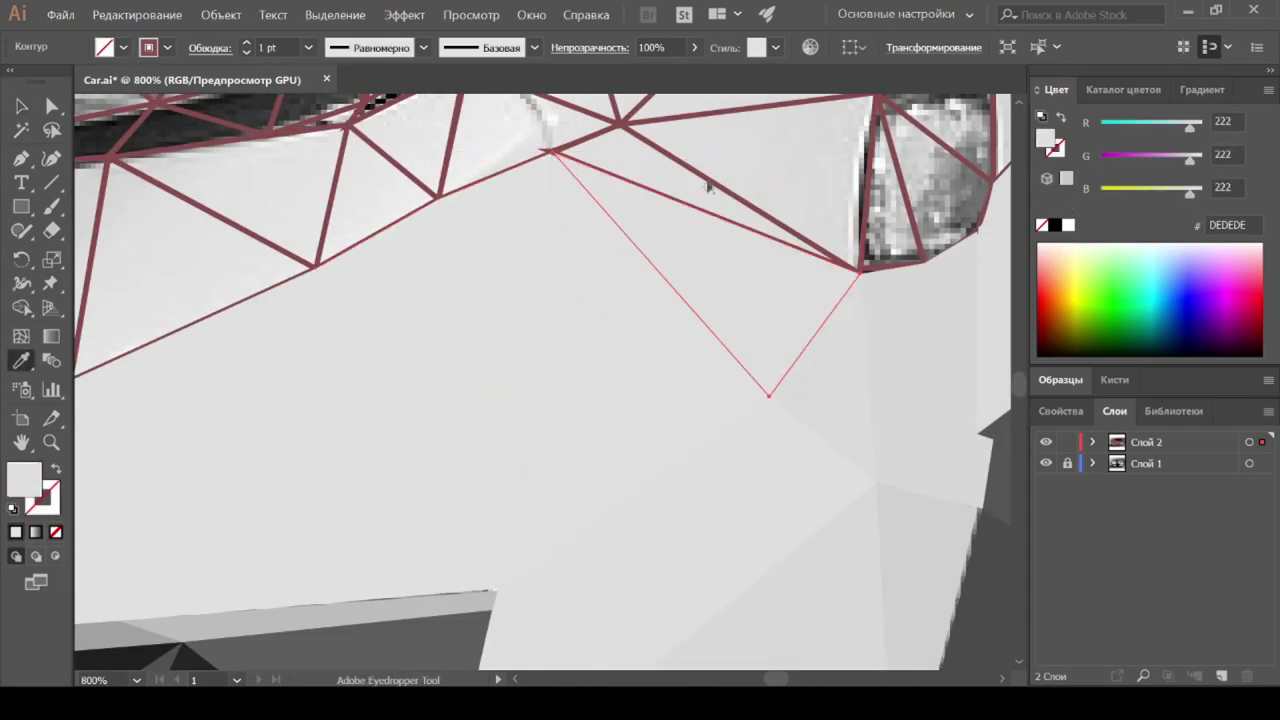
# Step: Fill the upper-right and narrow triangles, giving the right upper one dark gray
pyautogui.scroll(3, 690, 168)
pyautogui.keyDown('ctrl'); pyautogui.click(930, 320); pyautogui.keyUp('ctrl')
pyautogui.click(866, 413)
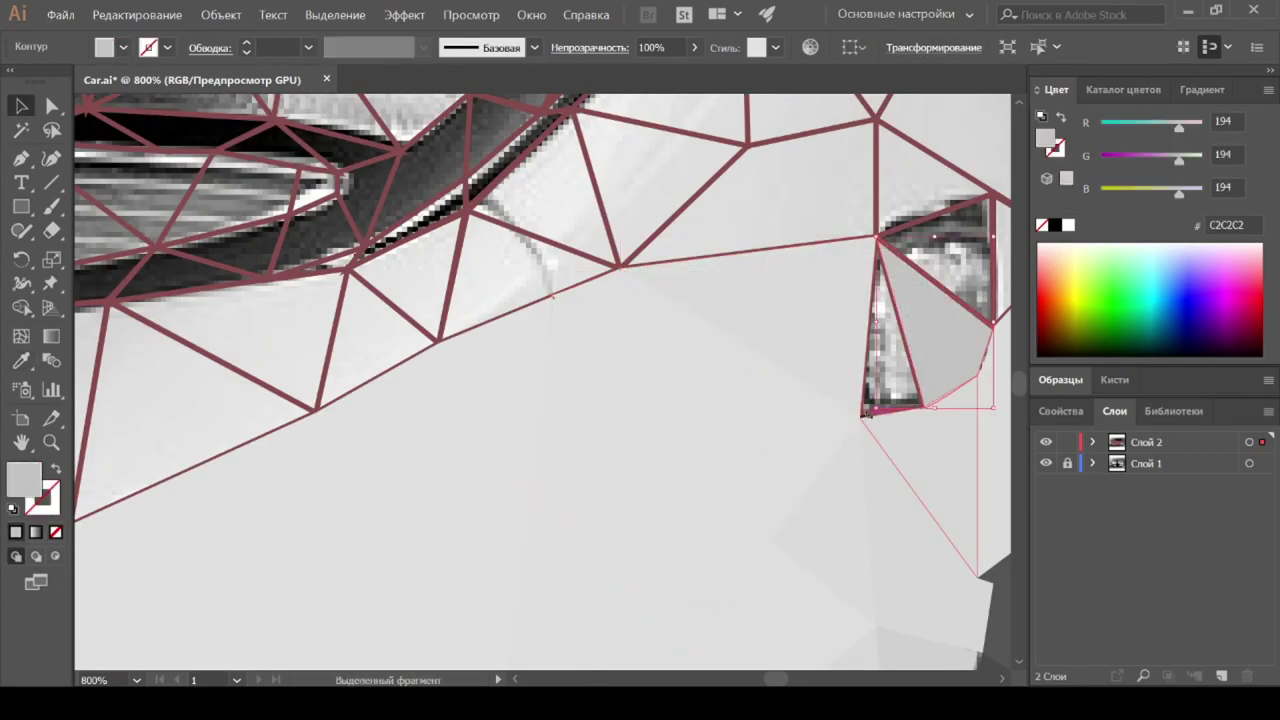
pyautogui.keyDown('ctrl'); pyautogui.click(885, 330); pyautogui.keyUp('ctrl')
pyautogui.click(880, 415)
pyautogui.keyDown('ctrl'); pyautogui.click(950, 260); pyautogui.keyUp('ctrl')
pyautogui.click(950, 170)
pyautogui.keyDown('ctrl'); pyautogui.click(760, 200); pyautogui.keyUp('ctrl')
pyautogui.keyDown('ctrl'); pyautogui.click(950, 250); pyautogui.keyUp('ctrl')
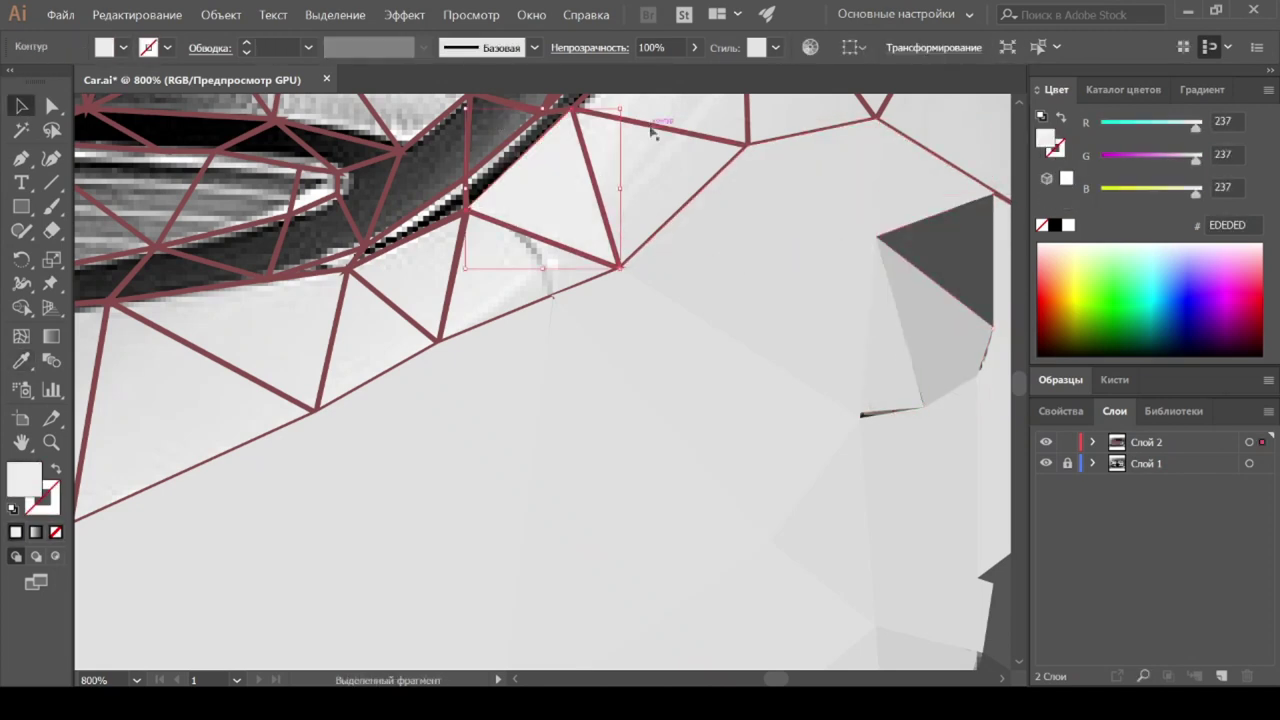
# Step: Fill the next light triangle and the adjacent lower-left triangles with sampled grays
pyautogui.keyDown('ctrl'); pyautogui.click(680, 180); pyautogui.keyUp('ctrl')
pyautogui.click(460, 262)
pyautogui.keyDown('ctrl'); pyautogui.click(400, 270); pyautogui.keyUp('ctrl')
pyautogui.keyDown('ctrl'); pyautogui.click(360, 343); pyautogui.keyUp('ctrl')
pyautogui.keyDown('ctrl'); pyautogui.click(250, 330); pyautogui.keyUp('ctrl')
pyautogui.keyDown('ctrl'); pyautogui.click(200, 400); pyautogui.keyUp('ctrl')
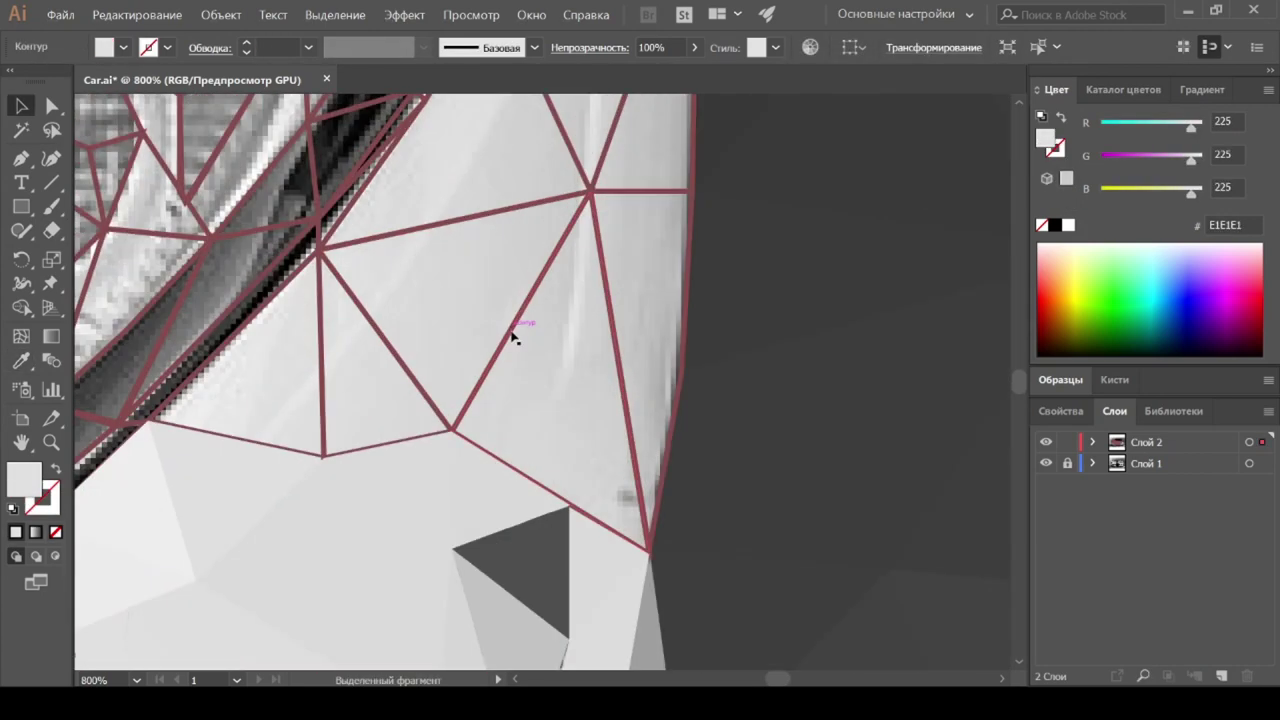
pyautogui.keyDown('ctrl'); pyautogui.click(520, 334); pyautogui.keyUp('ctrl')
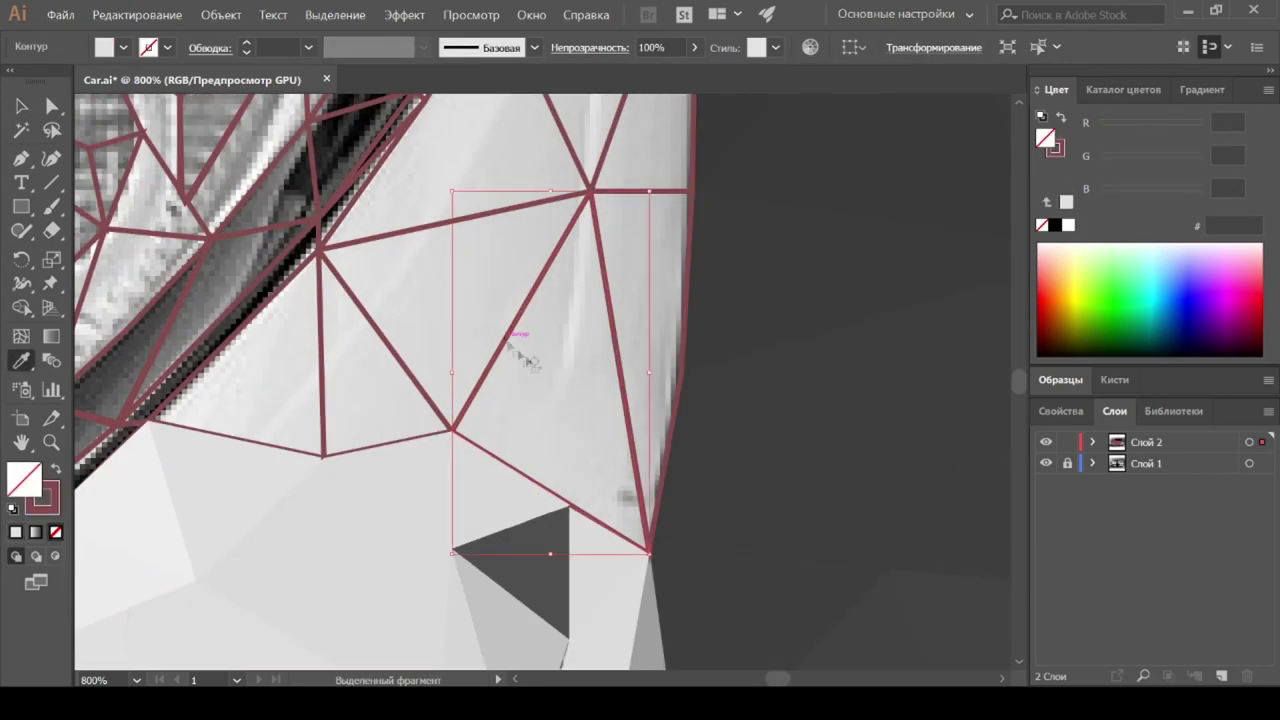
# Step: Fill the middle and lower-left triangles, the dark diagonal strip, and upper-right light triangles
pyautogui.keyDown('ctrl'); pyautogui.click(430, 278); pyautogui.keyUp('ctrl')
pyautogui.keyDown('ctrl'); pyautogui.click(325, 365); pyautogui.keyUp('ctrl')
pyautogui.click(386, 334)
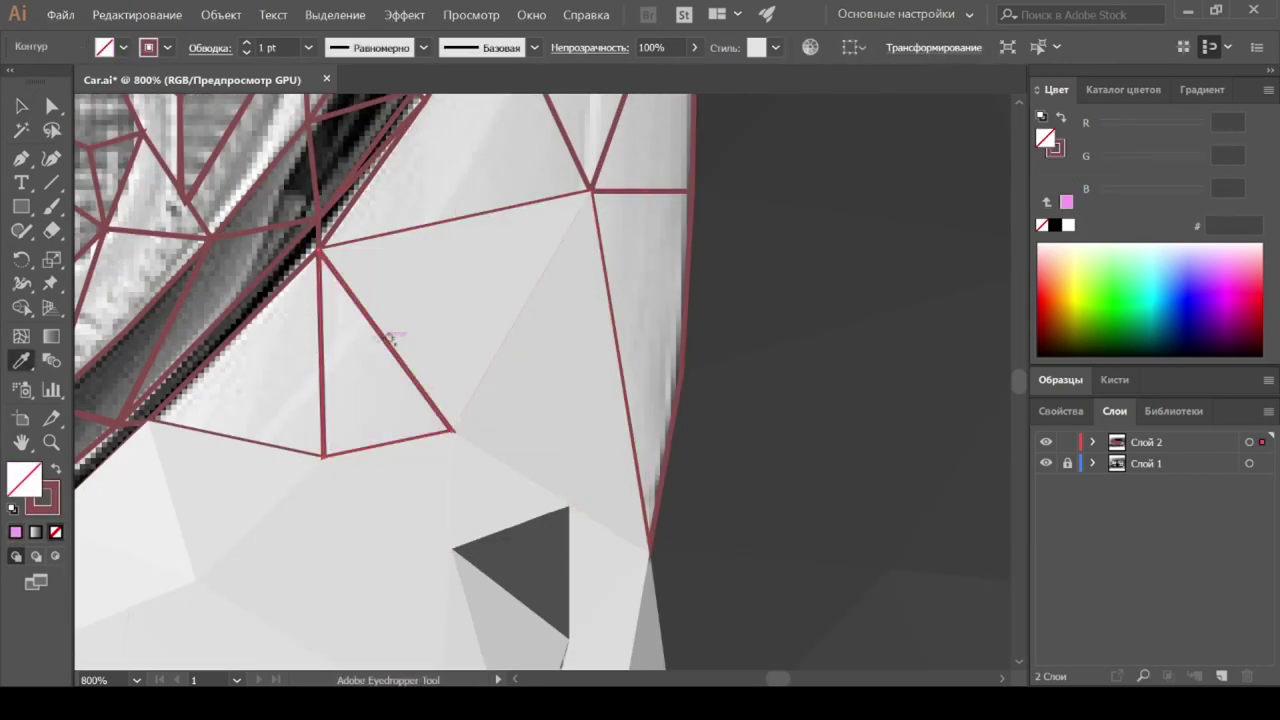
pyautogui.keyDown('ctrl'); pyautogui.click(285, 300); pyautogui.keyUp('ctrl')
pyautogui.keyDown('ctrl'); pyautogui.click(225, 330); pyautogui.keyUp('ctrl')
pyautogui.keyDown('ctrl'); pyautogui.click(357, 183); pyautogui.keyUp('ctrl')
pyautogui.scroll(3, 450, 300)
pyautogui.click(585, 143)
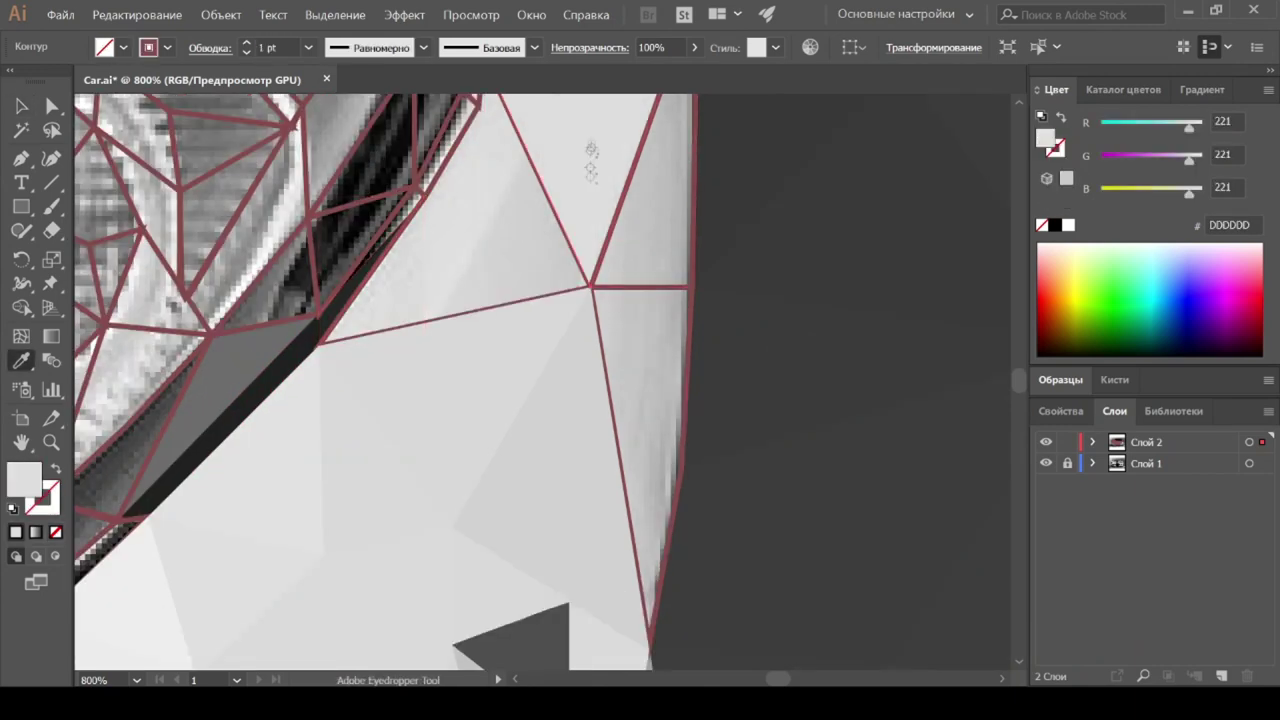
# Step: Fill the top strips gray, one triangle E0E0E0, and the triangles near the headlight dark and black
pyautogui.click(640, 346)
pyautogui.keyDown('ctrl'); pyautogui.click(452, 229); pyautogui.keyUp('ctrl')
pyautogui.click(452, 229)
pyautogui.scroll(3, 455, 250)
pyautogui.keyDown('ctrl'); pyautogui.click(460, 160); pyautogui.keyUp('ctrl')
pyautogui.click(460, 160)
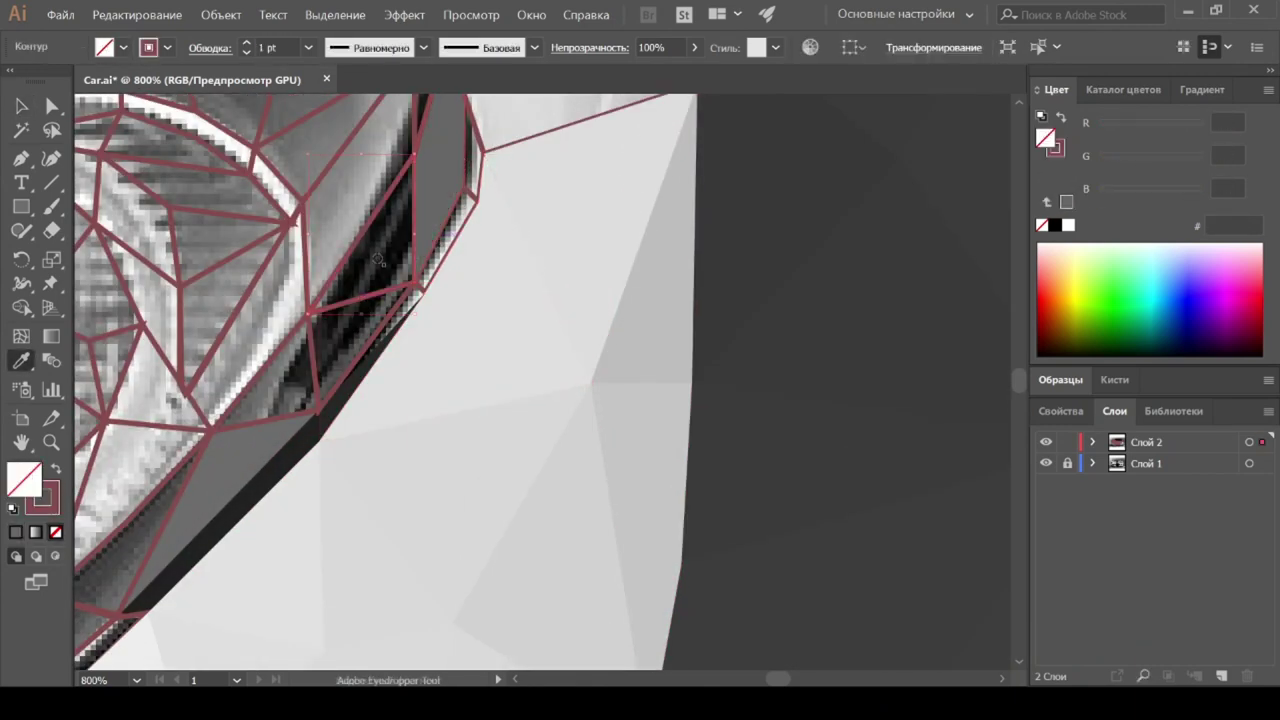
pyautogui.keyDown('ctrl'); pyautogui.click(380, 220); pyautogui.keyUp('ctrl')
pyautogui.click(380, 220)
pyautogui.click(285, 395)
pyautogui.click(350, 320)
pyautogui.keyDown('ctrl'); pyautogui.click(470, 300); pyautogui.keyUp('ctrl')
# Step: Refill the upper polygon and right-side triangle with light grays sampled from the photo
pyautogui.scroll(2, 450, 300)
pyautogui.keyDown('ctrl'); pyautogui.click(457, 230); pyautogui.keyUp('ctrl')
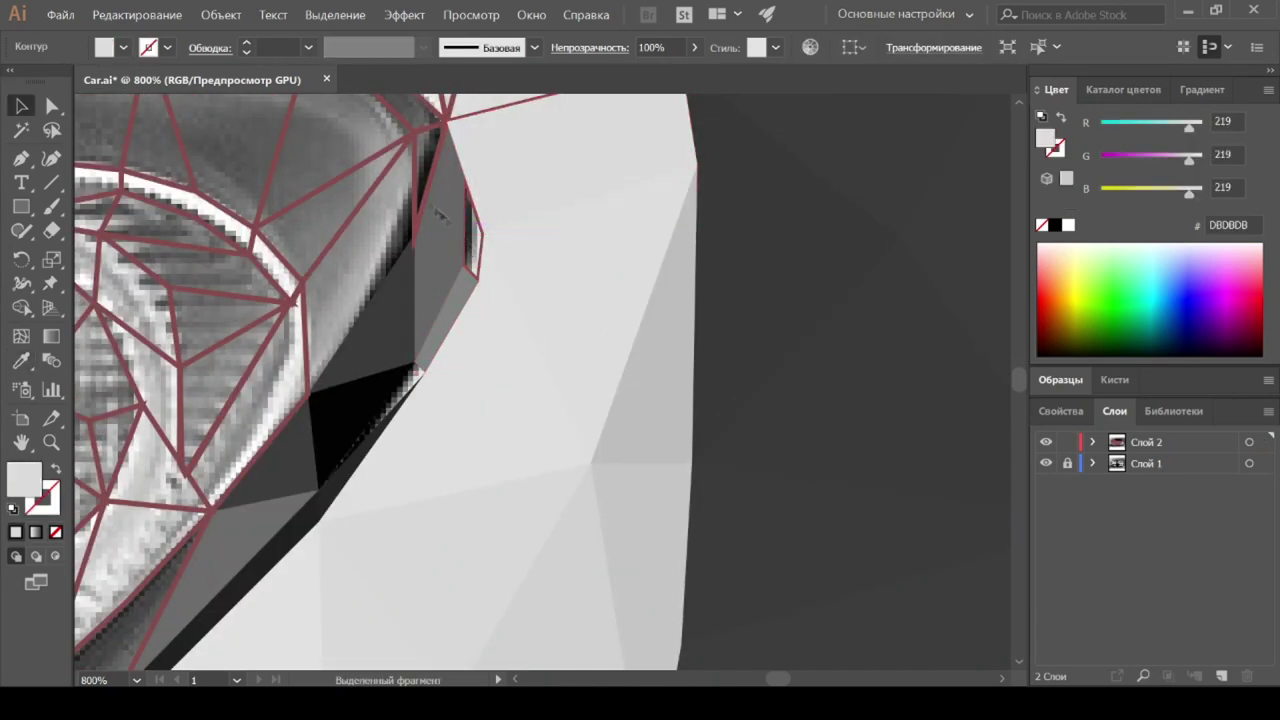
pyautogui.keyDown('ctrl'); pyautogui.click(486, 222); pyautogui.keyUp('ctrl')
pyautogui.click(487, 230)
pyautogui.keyDown('ctrl'); pyautogui.click(514, 194); pyautogui.keyUp('ctrl')
pyautogui.keyDown('ctrl'); pyautogui.click(520, 331); pyautogui.keyUp('ctrl')
pyautogui.scroll(-2, 520, 331)
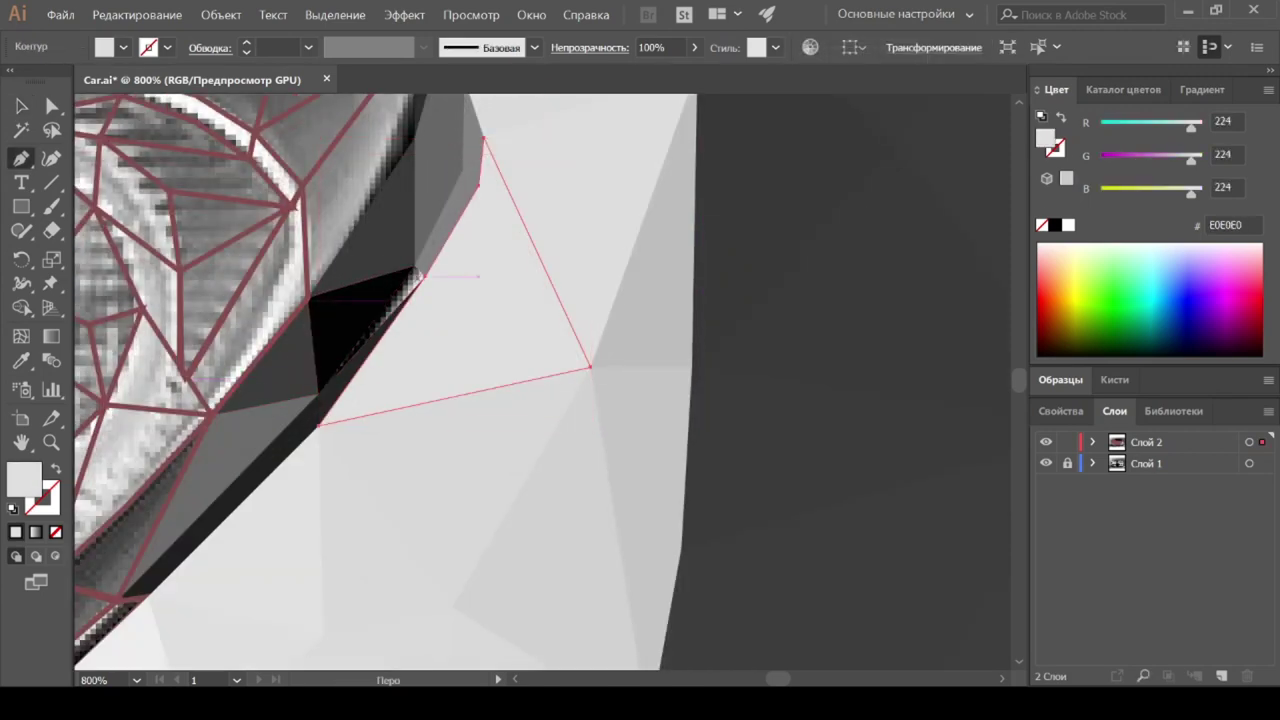
pyautogui.click(421, 274)
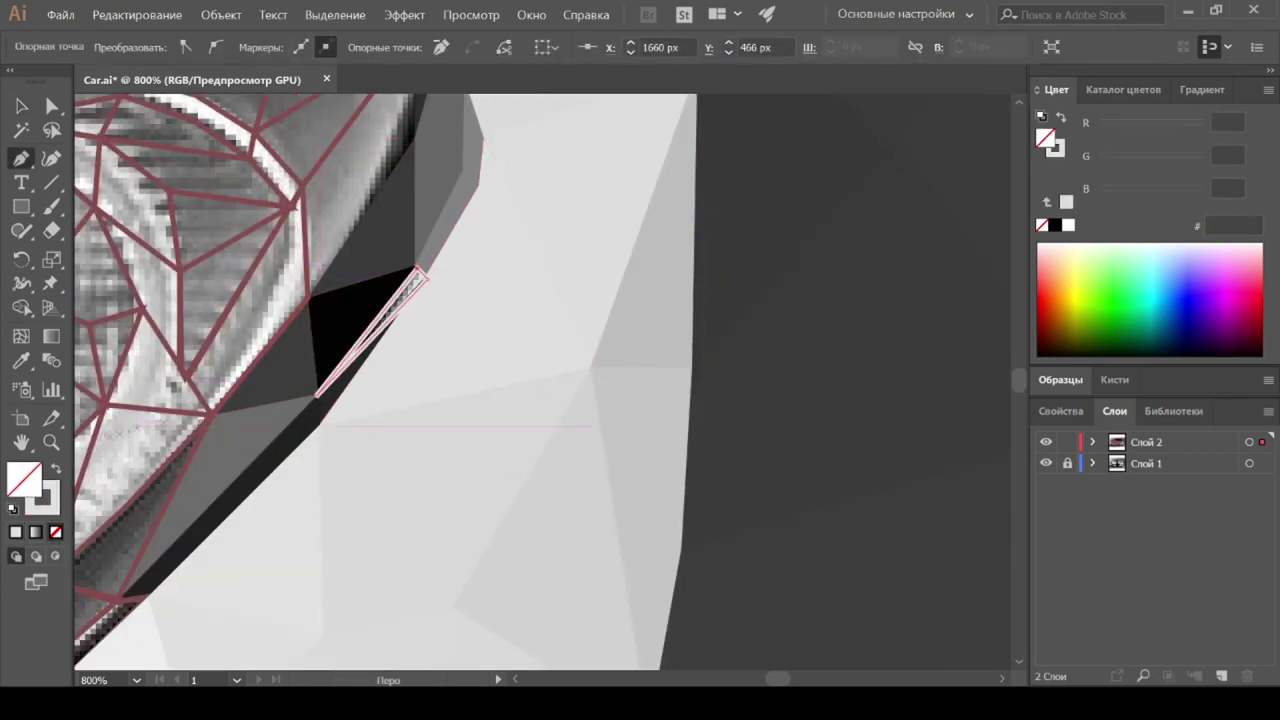
# Step: Fill the triangles below the grille with light gray and gray CBCBCB
pyautogui.scroll(-5, 521, 270)
pyautogui.scroll(3, 619, 397)
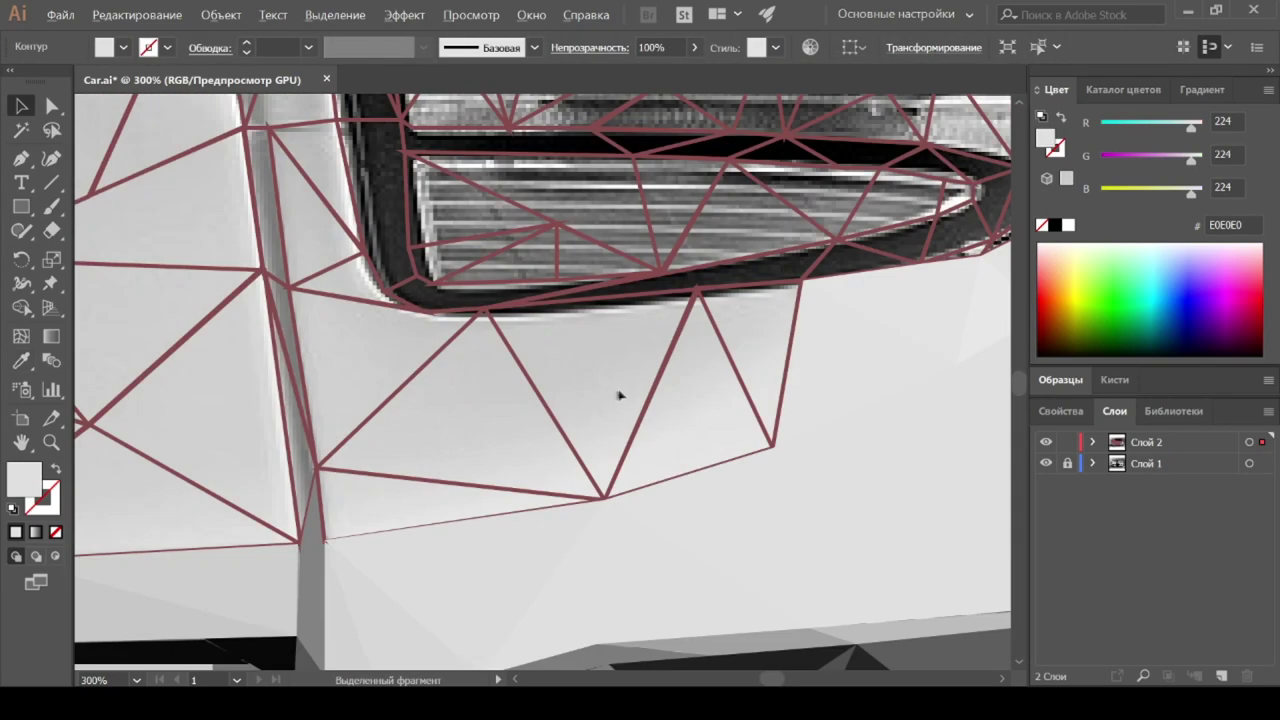
pyautogui.keyDown('ctrl'); pyautogui.click(657, 384); pyautogui.keyUp('ctrl')
pyautogui.click(700, 370)
pyautogui.keyDown('ctrl'); pyautogui.click(575, 366); pyautogui.keyUp('ctrl')
pyautogui.click(575, 366)
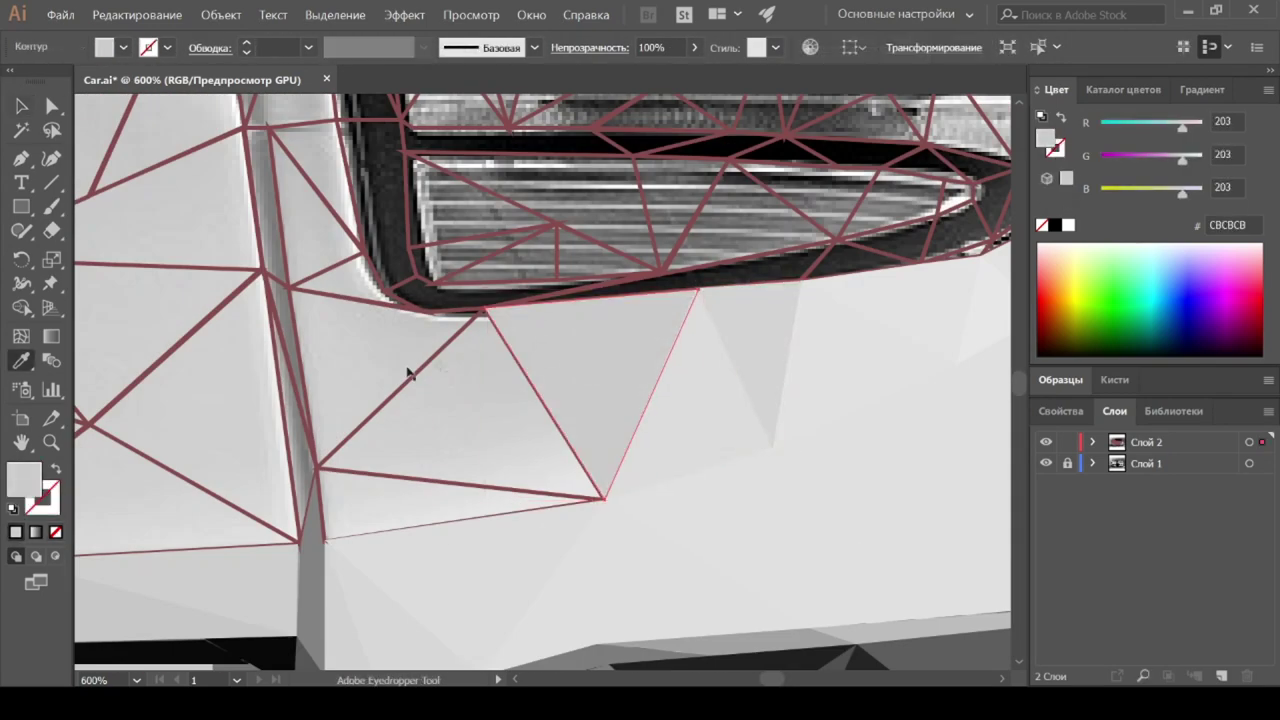
pyautogui.keyDown('ctrl'); pyautogui.click(420, 486); pyautogui.keyUp('ctrl')
pyautogui.click(365, 300)
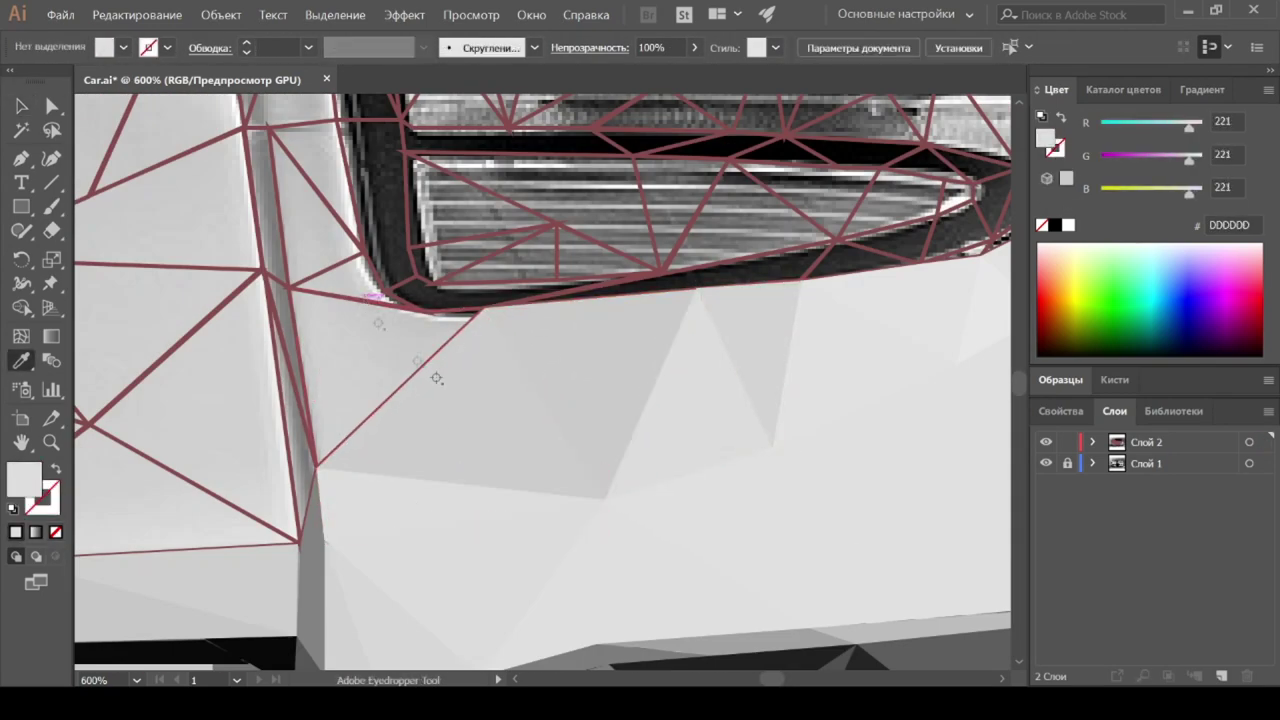
# Step: Fill the area left of the grille, a grille triangle, and the triangle under it with dark grays
pyautogui.keyDown('ctrl'); pyautogui.click(314, 414); pyautogui.keyUp('ctrl')
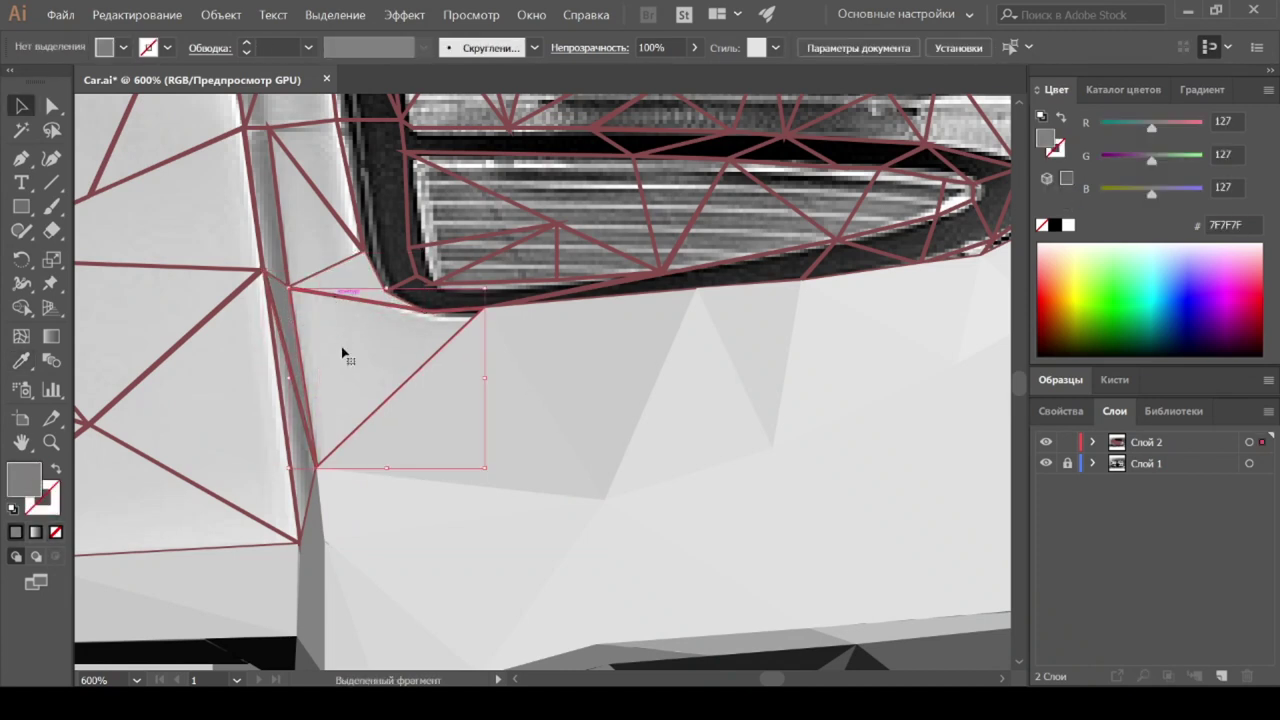
pyautogui.click(391, 225)
pyautogui.keyDown('ctrl'); pyautogui.click(745, 205); pyautogui.keyUp('ctrl')
pyautogui.click(800, 280)
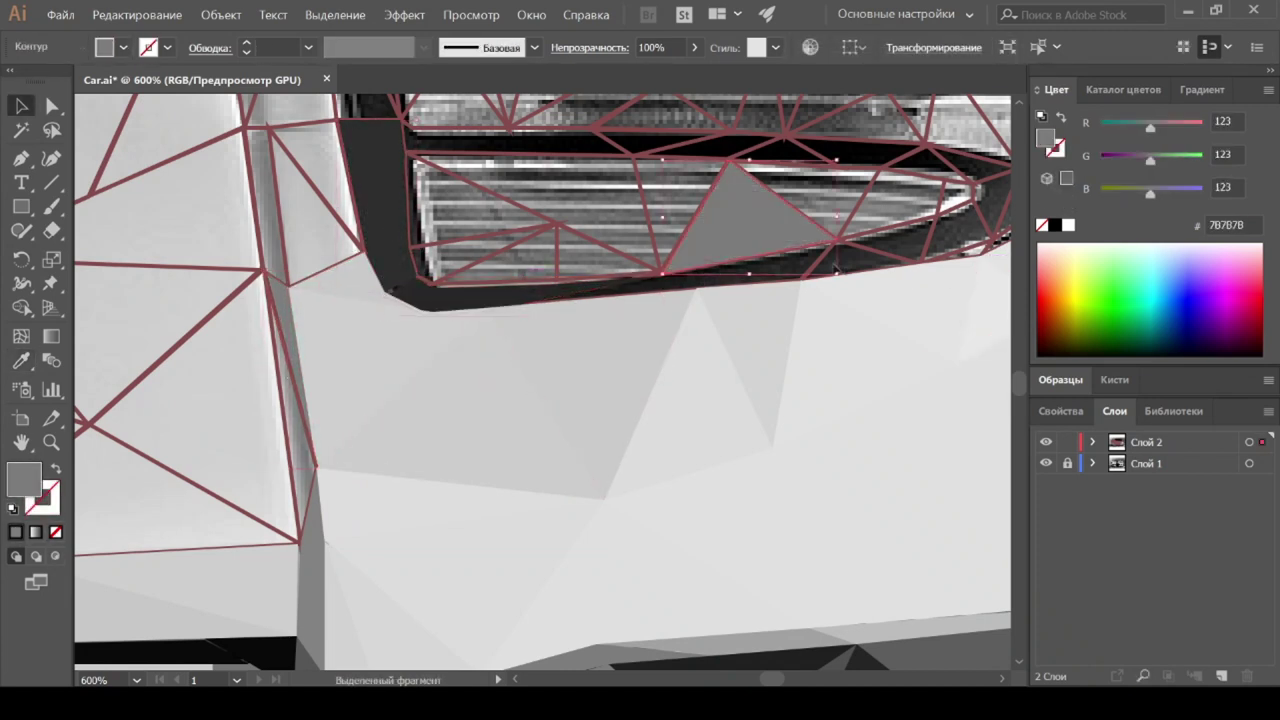
pyautogui.click(827, 259)
# Step: Fill the small quad under the grille with 505050 and the left grille quad a lighter gray
pyautogui.keyDown('ctrl'); pyautogui.click(471, 343); pyautogui.keyUp('ctrl')
pyautogui.keyDown('ctrl'); pyautogui.click(485, 262); pyautogui.keyUp('ctrl')
pyautogui.click(480, 195)
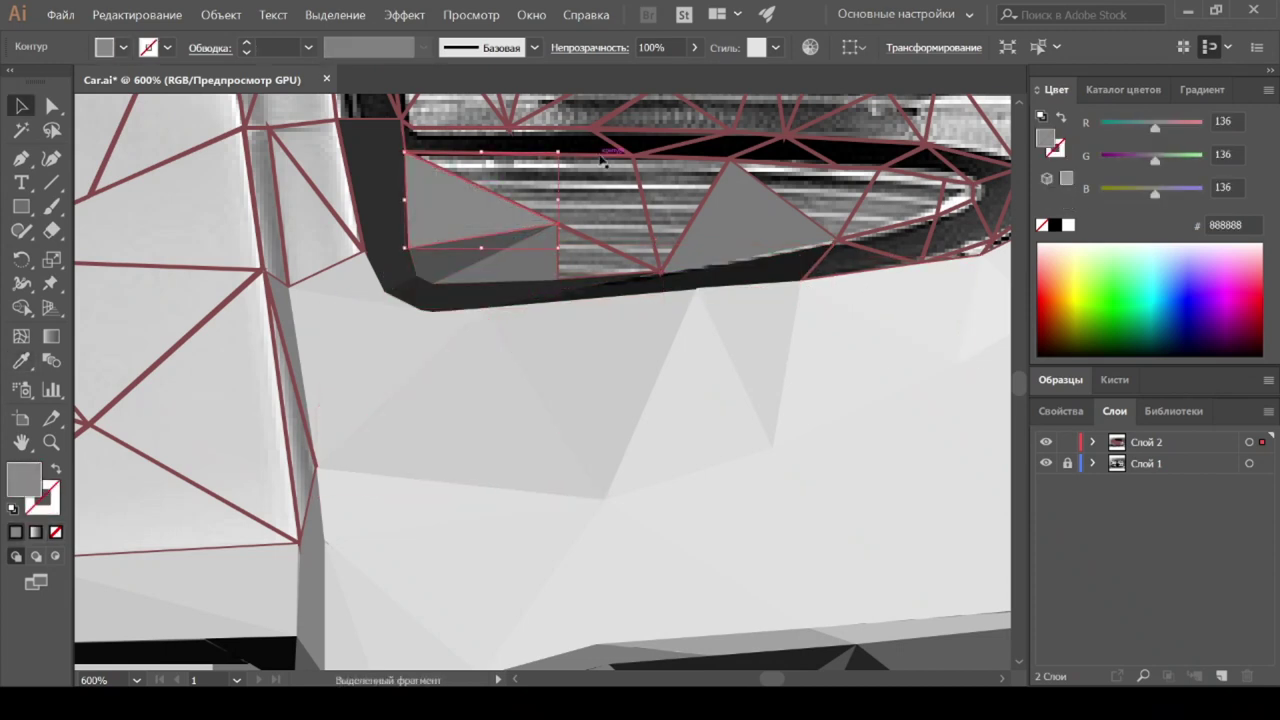
pyautogui.keyDown('ctrl'); pyautogui.click(660, 205); pyautogui.keyUp('ctrl')
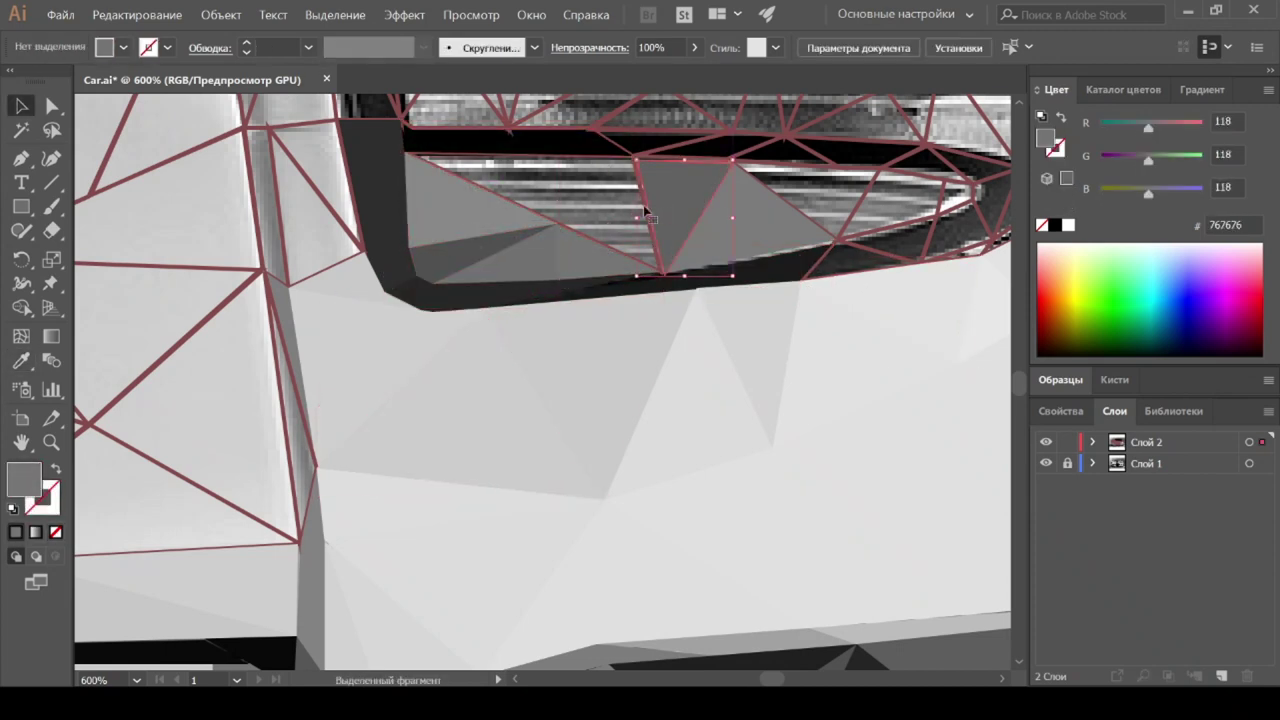
pyautogui.keyDown('ctrl'); pyautogui.click(645, 212); pyautogui.keyUp('ctrl')
pyautogui.click(663, 205)
# Step: Fill the right grille triangle with 868686 and the right-side triangles with 303030 and sampled gray
pyautogui.keyDown('ctrl'); pyautogui.click(745, 330); pyautogui.keyUp('ctrl')
pyautogui.scroll(2, 745, 330)
pyautogui.keyDown('ctrl'); pyautogui.click(890, 280); pyautogui.keyUp('ctrl')
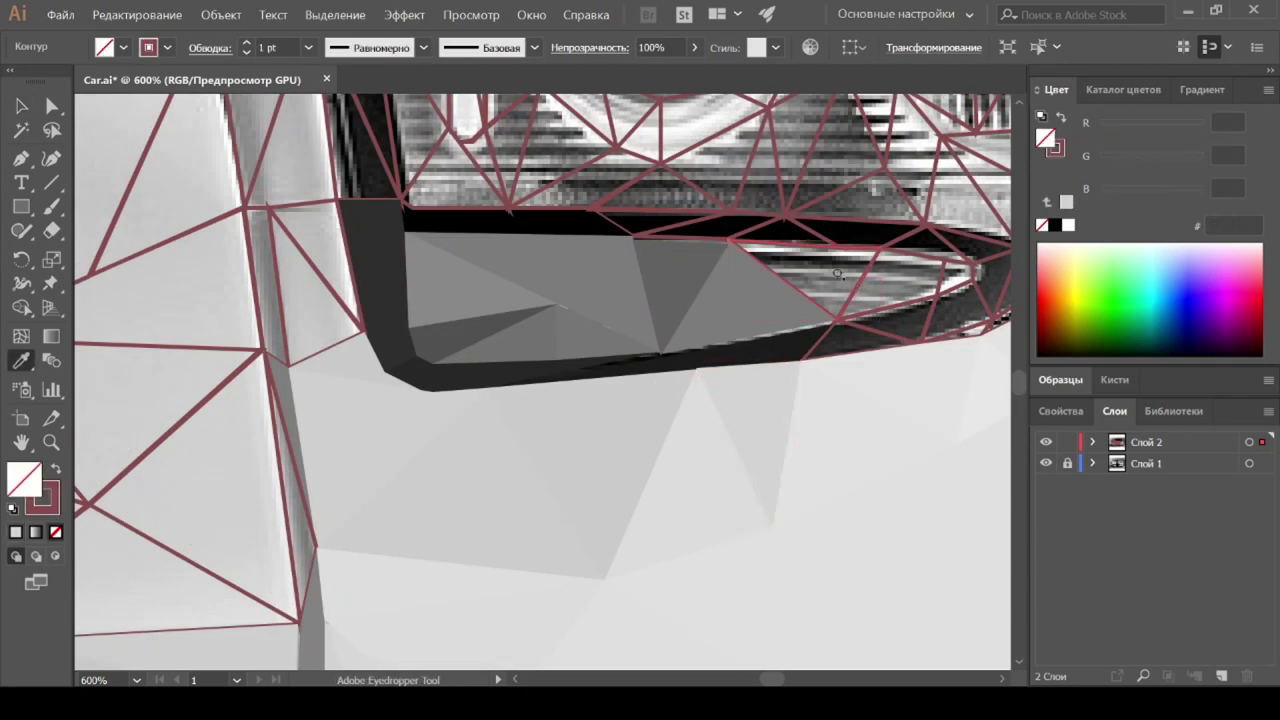
pyautogui.keyDown('ctrl'); pyautogui.click(910, 328); pyautogui.keyUp('ctrl')
pyautogui.click(829, 347)
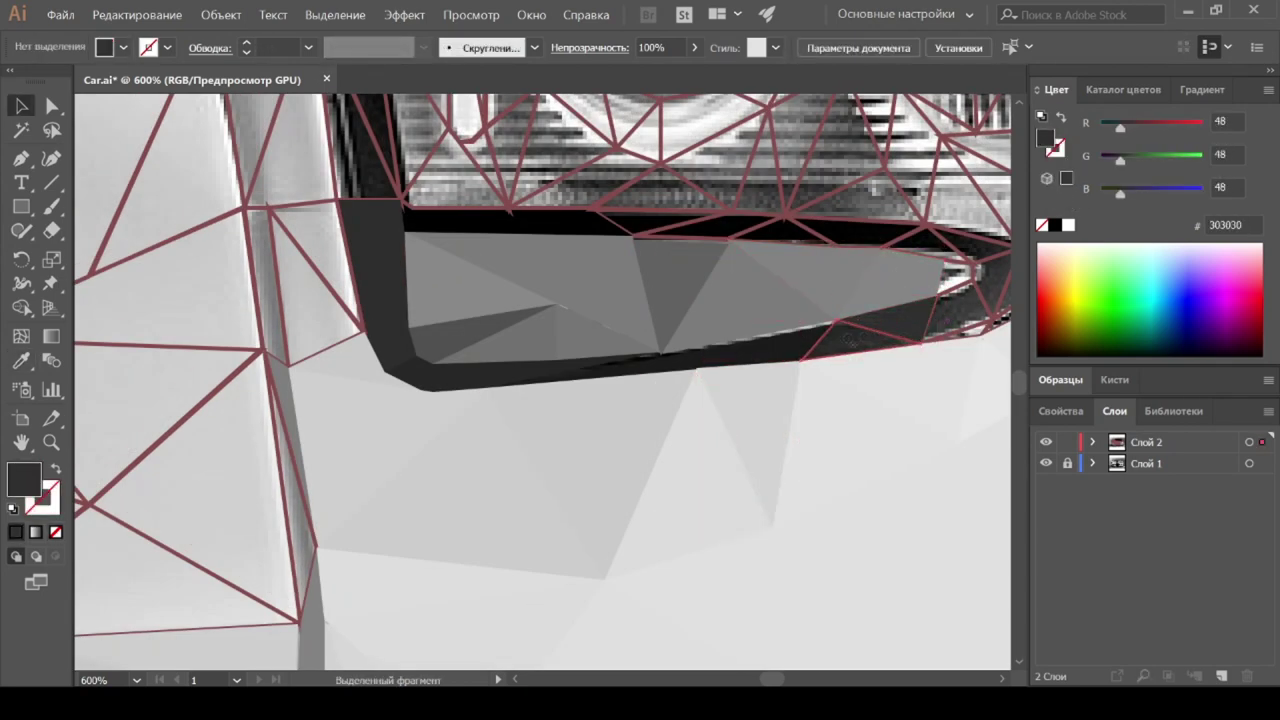
pyautogui.keyDown('ctrl'); pyautogui.click(940, 300); pyautogui.keyUp('ctrl')
pyautogui.click(860, 335)
# Step: Fill the small right triangle with 323232 and the top-strip triangles near-black
pyautogui.keyDown('ctrl'); pyautogui.click(965, 200); pyautogui.keyUp('ctrl')
pyautogui.click(960, 215)
pyautogui.keyDown('ctrl'); pyautogui.click(985, 285); pyautogui.keyUp('ctrl')
pyautogui.click(898, 240)
pyautogui.keyDown('ctrl'); pyautogui.click(860, 232); pyautogui.keyUp('ctrl')
pyautogui.click(750, 242)
pyautogui.keyDown('ctrl'); pyautogui.click(780, 232); pyautogui.keyUp('ctrl')
pyautogui.click(700, 222)
# Step: Fill the remaining top-strip triangles with sampled grays
pyautogui.keyDown('ctrl'); pyautogui.click(640, 228); pyautogui.keyUp('ctrl')
pyautogui.hscroll(5, 560, 380)
pyautogui.keyDown('ctrl'); pyautogui.click(600, 345); pyautogui.keyUp('ctrl')
pyautogui.click(558, 350)
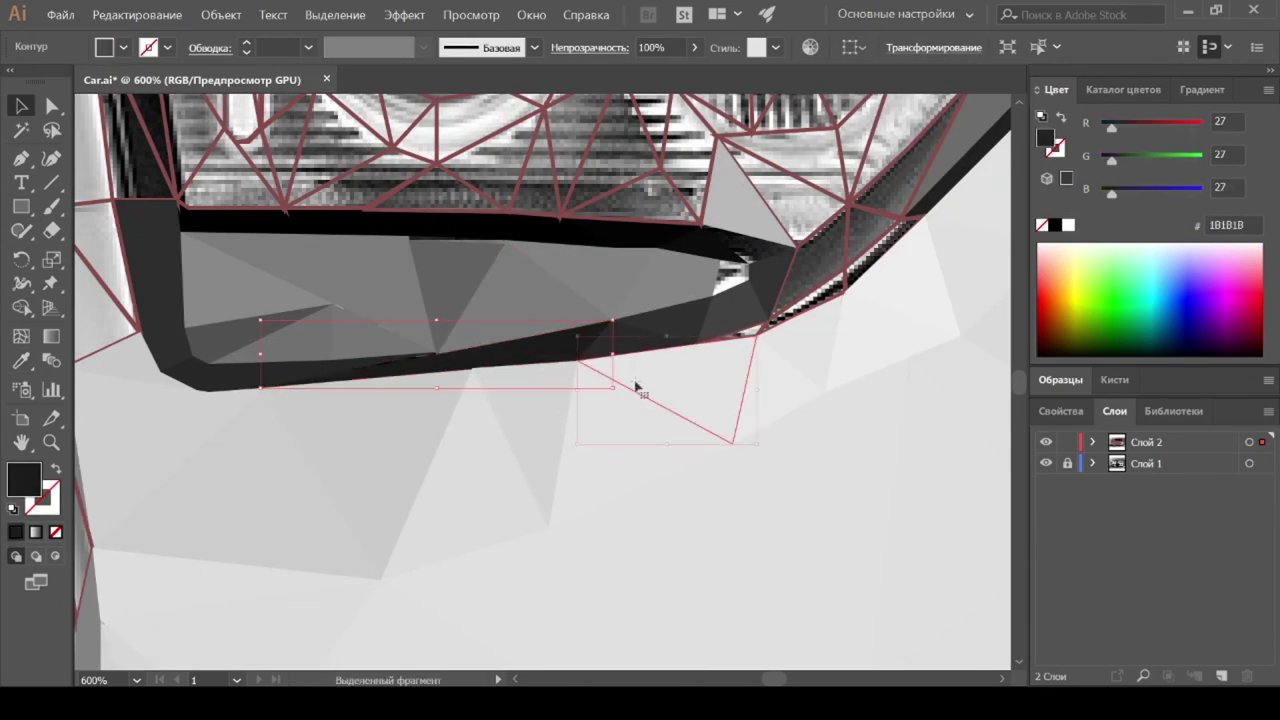
pyautogui.scroll(-3, 837, 420)
pyautogui.scroll(-5, 614, 409)
pyautogui.scroll(10, 517, 512)
pyautogui.scroll(-8, 517, 512)
pyautogui.scroll(3, 652, 440)
# Step: Fill the lower bumper triangles with dark and near-black grays sampled from the photo
pyautogui.keyDown('ctrl'); pyautogui.click(785, 395); pyautogui.keyUp('ctrl')
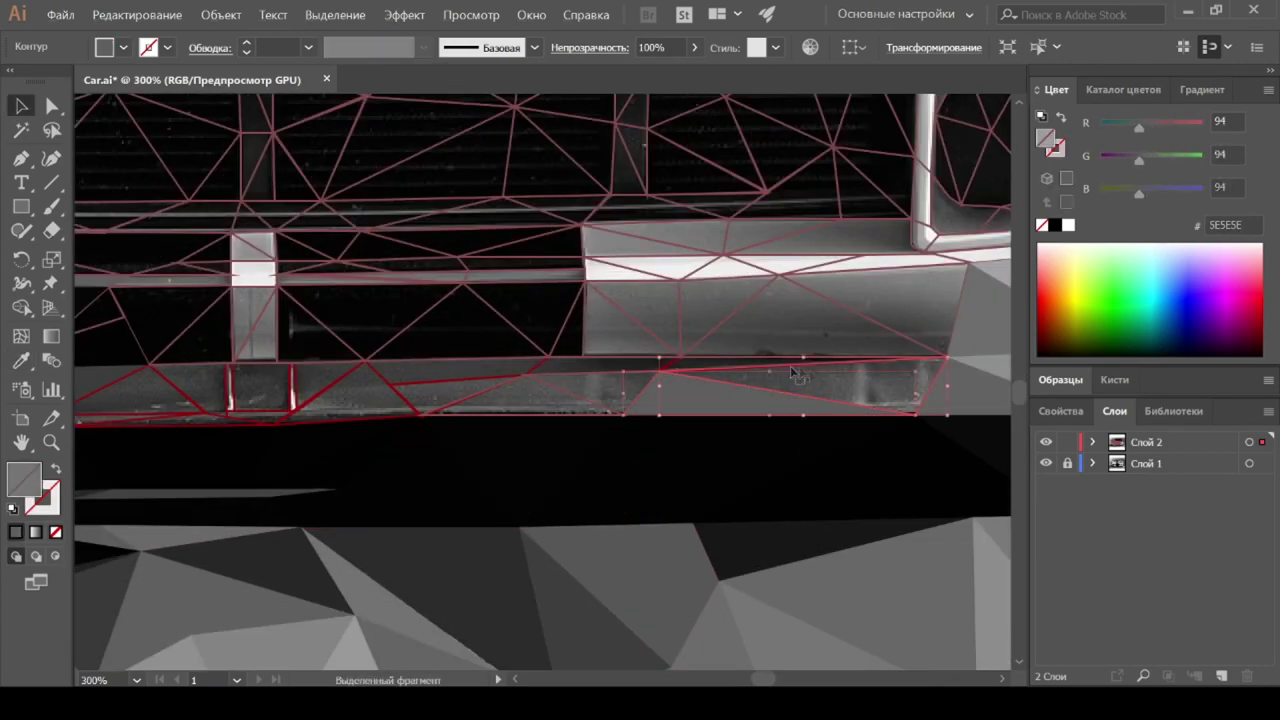
pyautogui.click(724, 372)
pyautogui.click(573, 398)
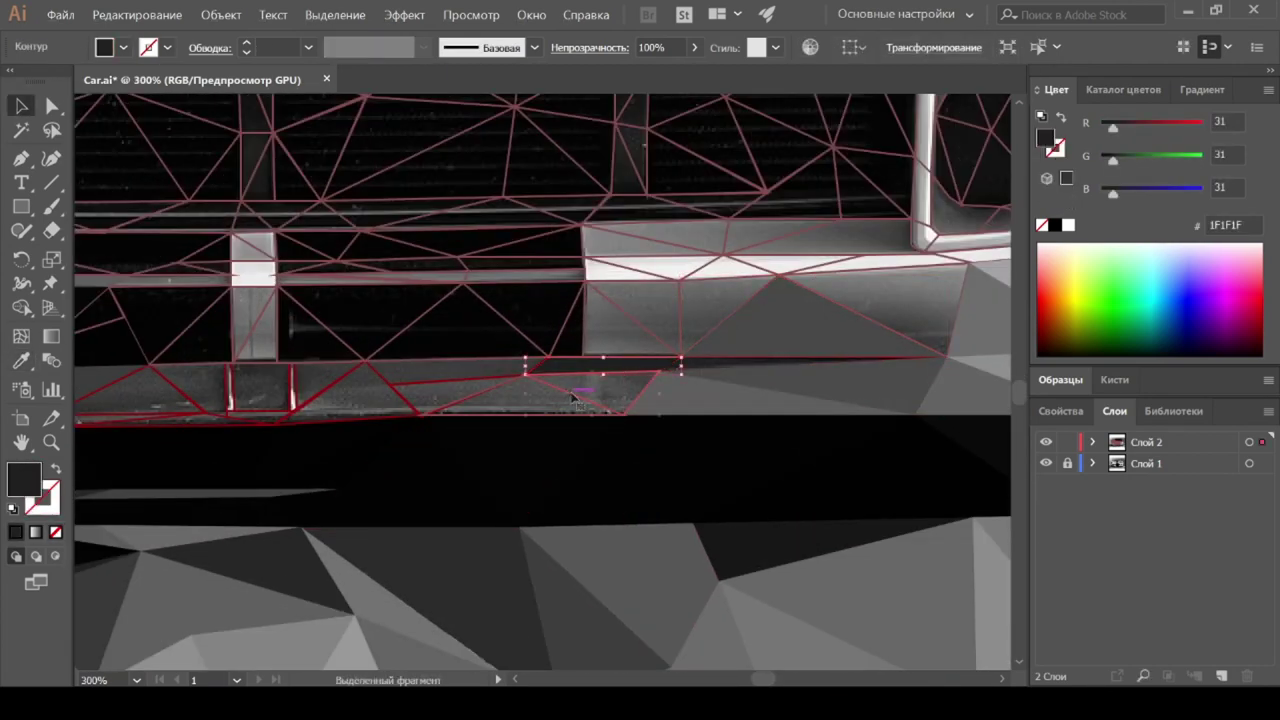
pyautogui.click(430, 388)
pyautogui.press('i')
pyautogui.click(383, 316)
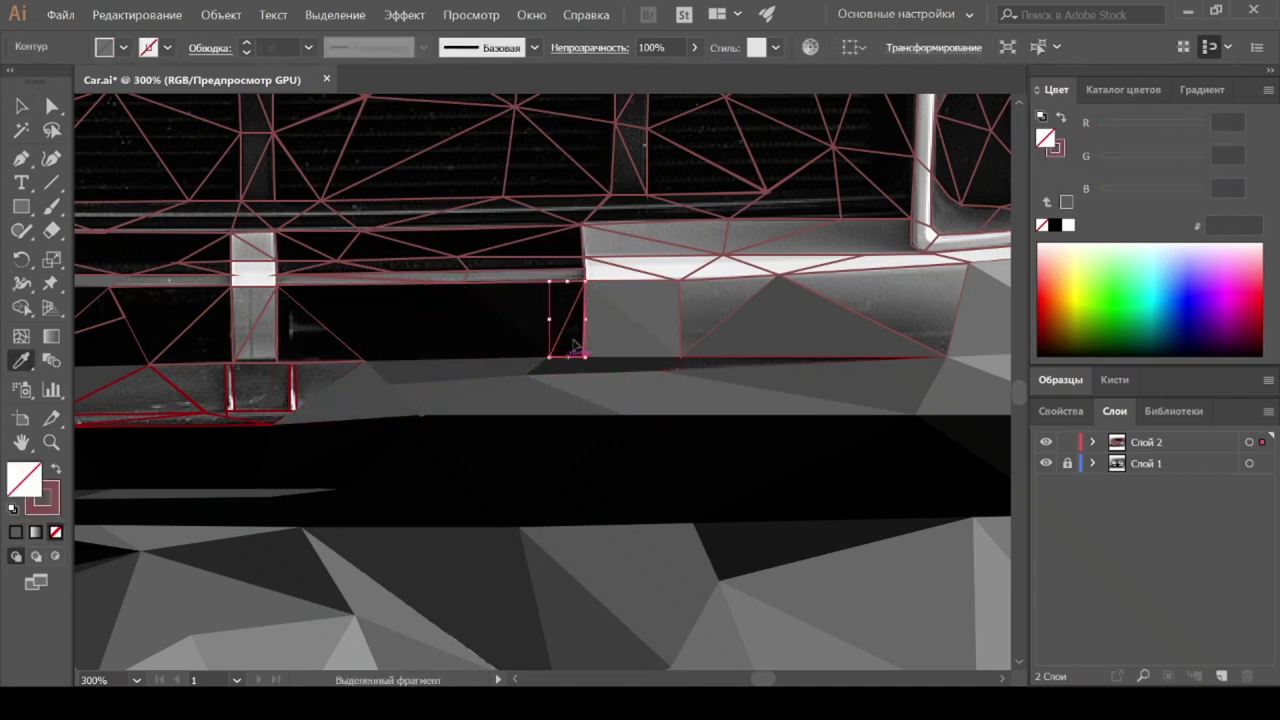
pyautogui.click(717, 359)
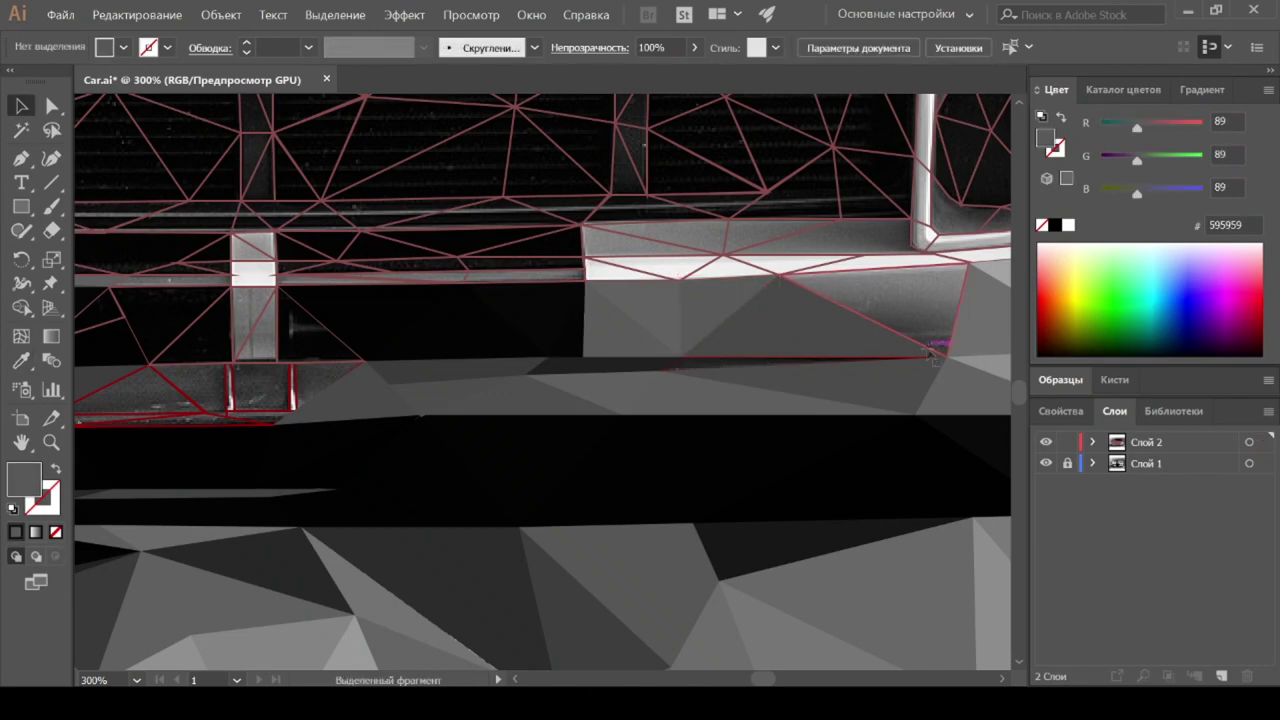
pyautogui.click(836, 263)
pyautogui.press('i')
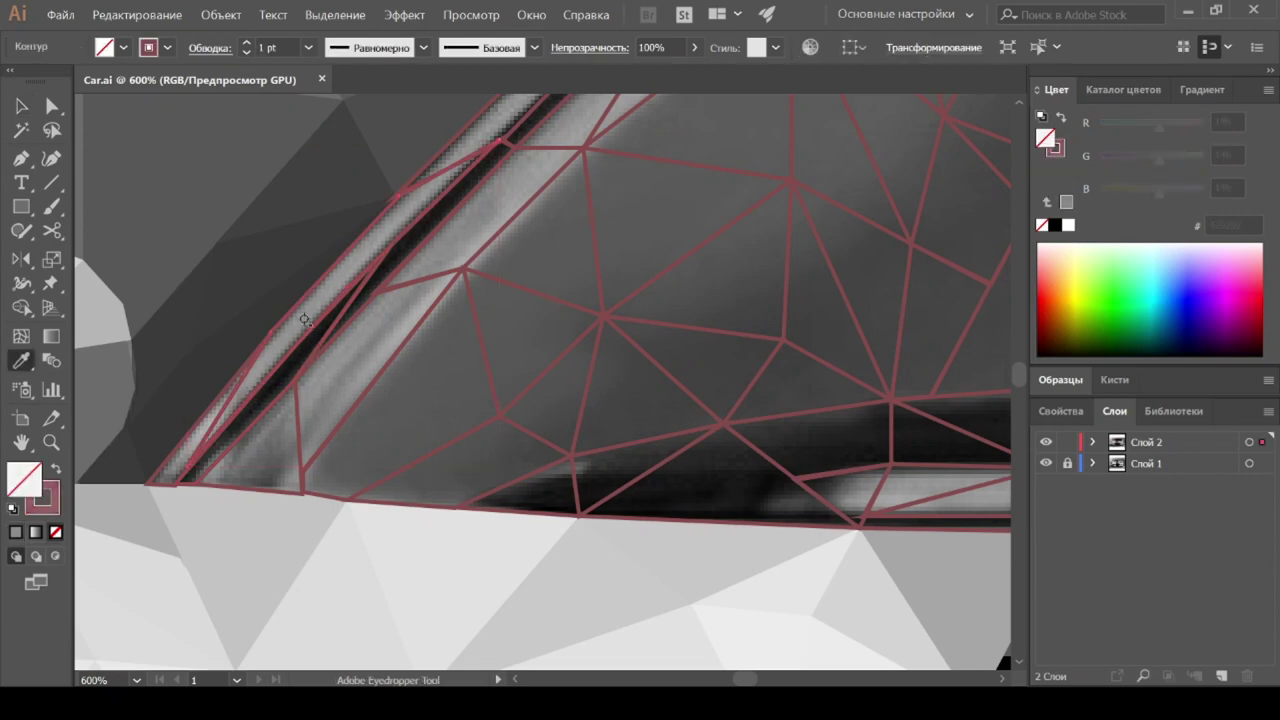
# Step: Fill the thin windshield-edge triangle with a sampled gray and three adjacent triangles with black
pyautogui.click(305, 320)
pyautogui.keyDown('ctrl'); pyautogui.click(248, 450); pyautogui.keyUp('ctrl')
pyautogui.click(350, 357)
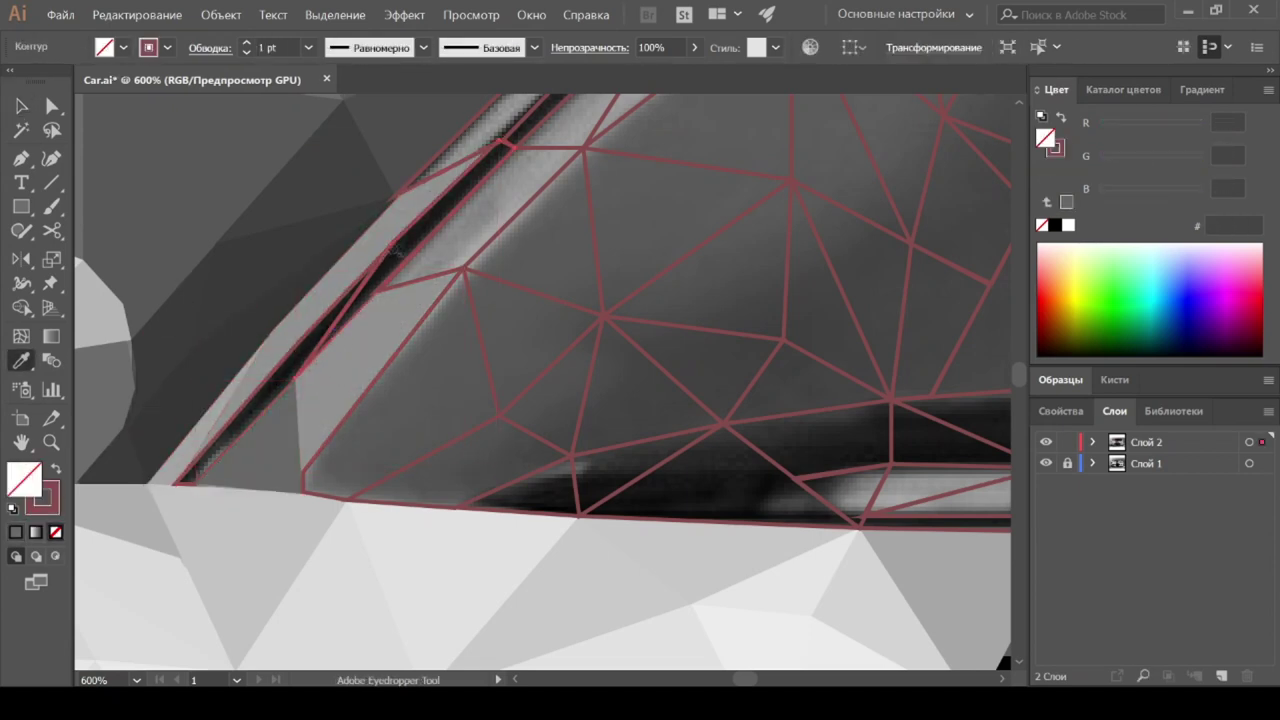
pyautogui.click(538, 249)
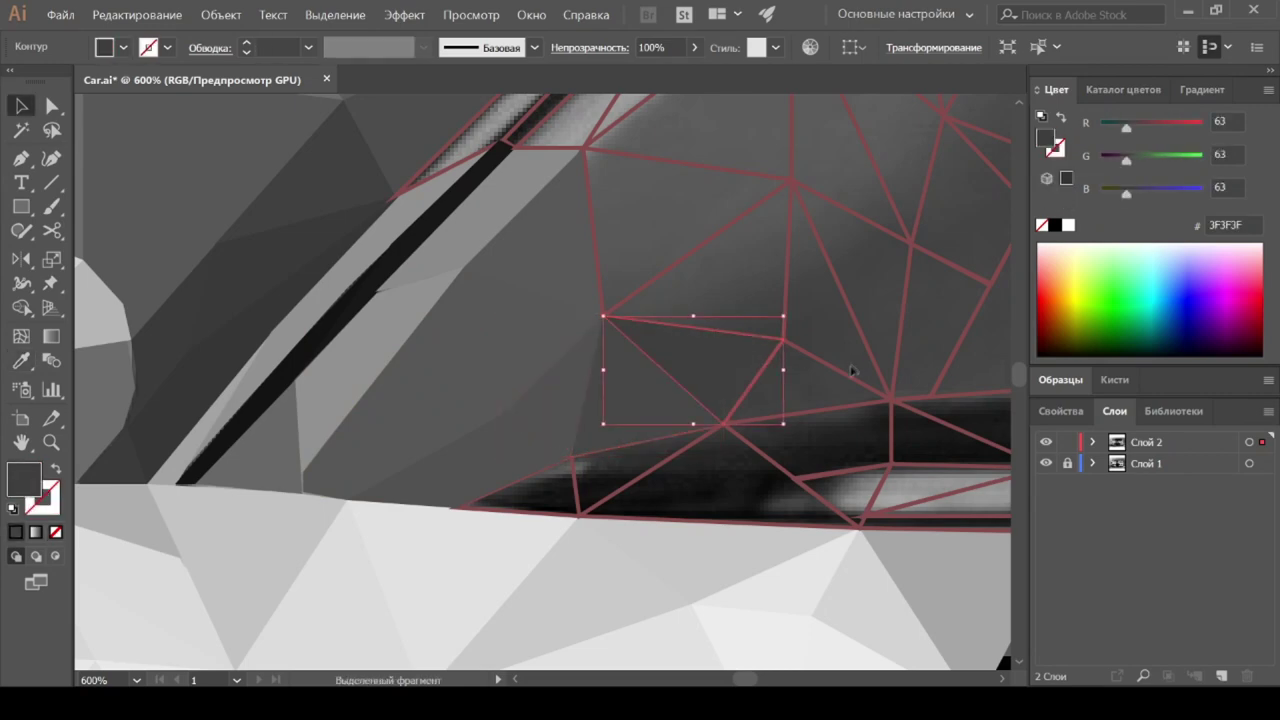
pyautogui.keyDown('ctrl'); pyautogui.click(720, 487); pyautogui.keyUp('ctrl')
pyautogui.click(720, 487)
pyautogui.keyDown('ctrl'); pyautogui.click(624, 462); pyautogui.keyUp('ctrl')
pyautogui.click(624, 462)
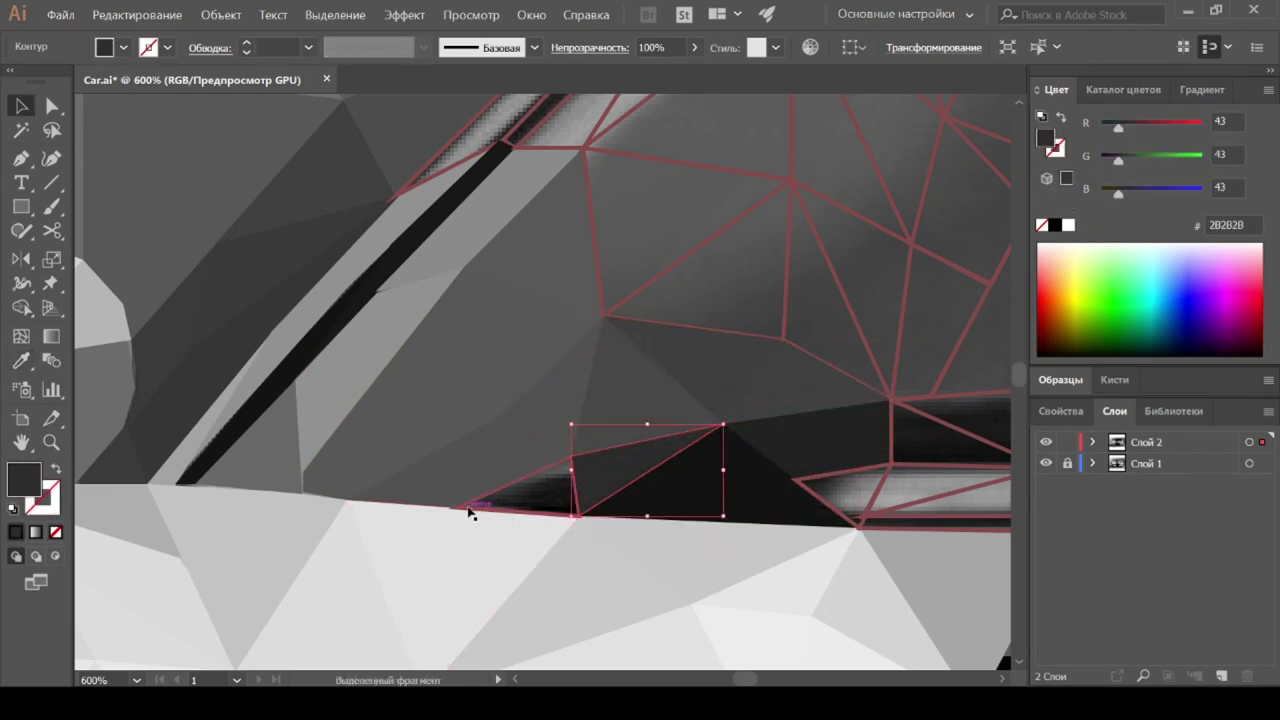
pyautogui.keyDown('ctrl'); pyautogui.click(535, 494); pyautogui.keyUp('ctrl')
# Step: Darken the triangle beside the windshield edge with a gray sampled from the photo
pyautogui.scroll(2, 667, 363)
pyautogui.click(700, 248)
pyautogui.scroll(1, 690, 240)
pyautogui.scroll(1, 660, 225)
pyautogui.press('i')
pyautogui.click(672, 222)
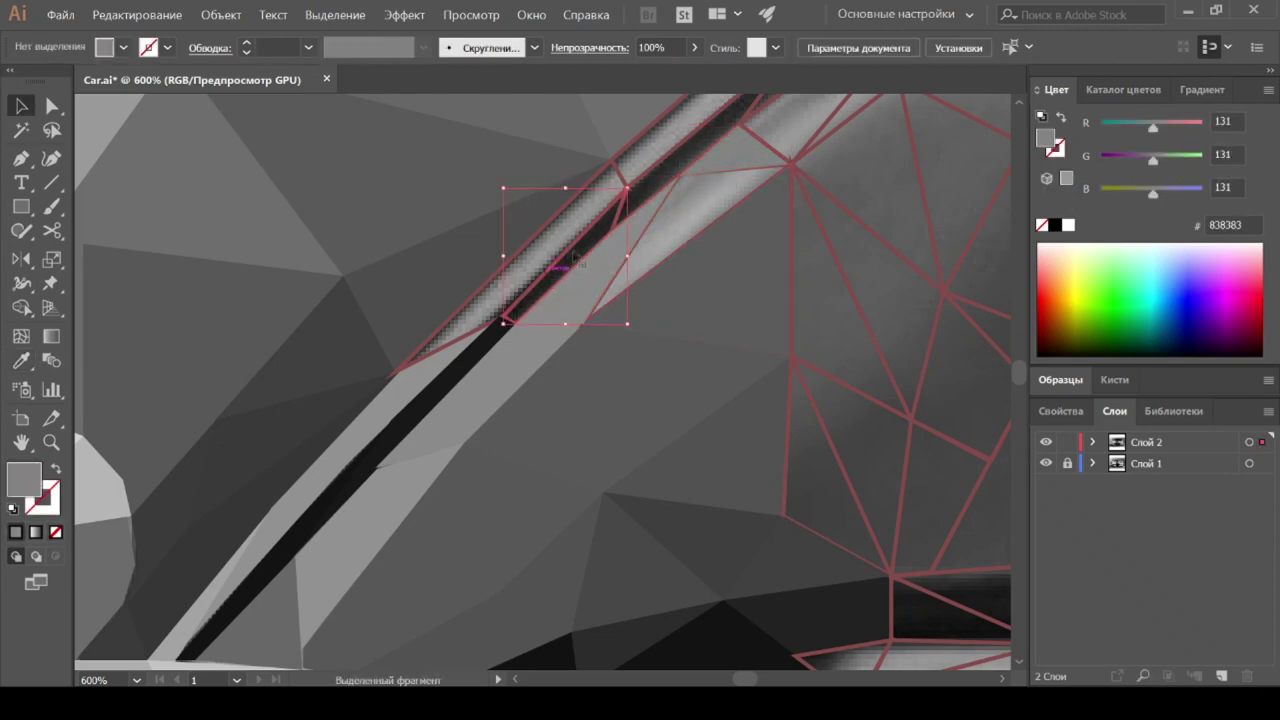
pyautogui.click(694, 266)
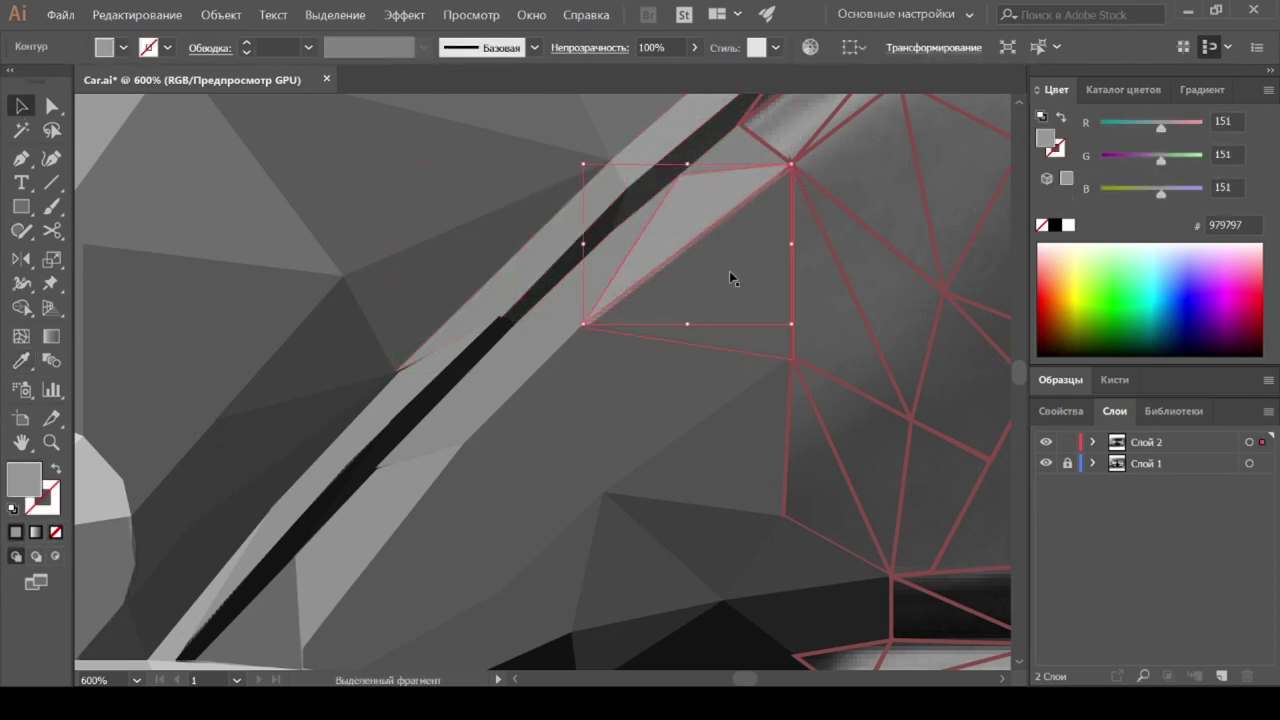
pyautogui.click(848, 288)
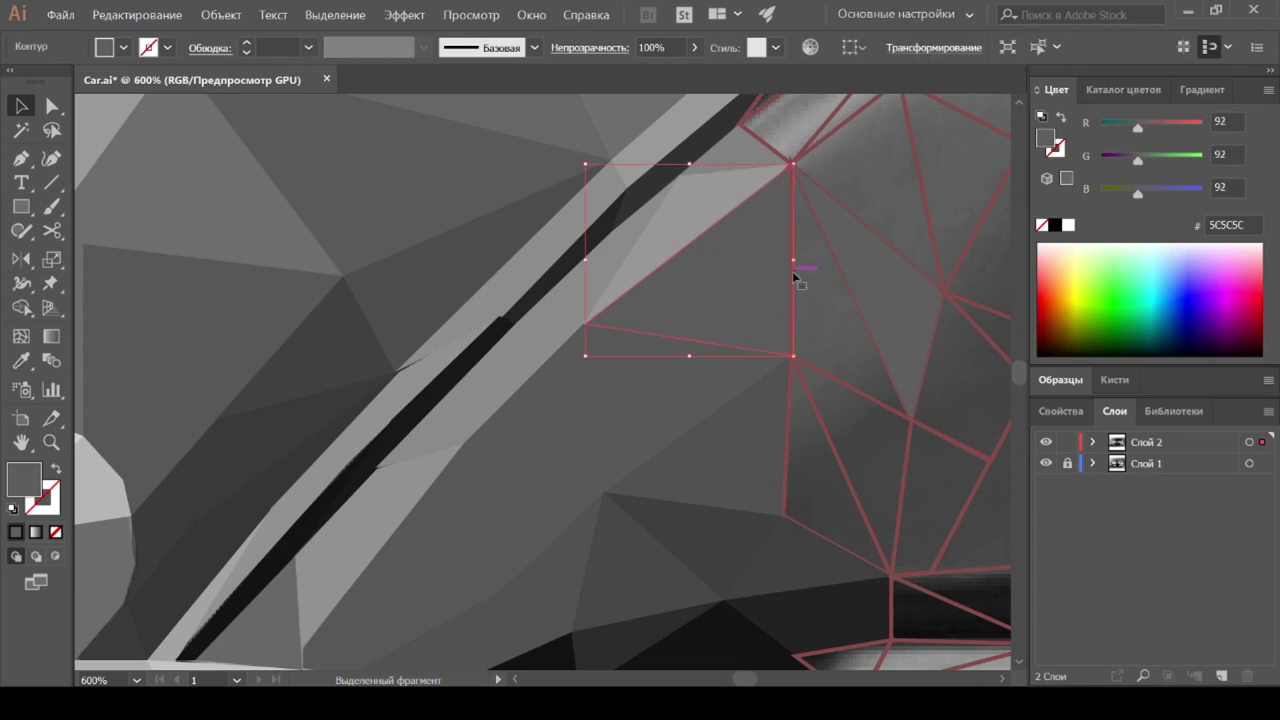
# Step: Fill the right-side mesh triangles with dark sampled grays, undoing one mistaken fill
pyautogui.scroll(-2, 818, 292)
pyautogui.press('v')
pyautogui.click(985, 335)
pyautogui.scroll(-2, 979, 415)
pyautogui.scroll(-2, 934, 457)
pyautogui.press('v')
pyautogui.click(983, 420)
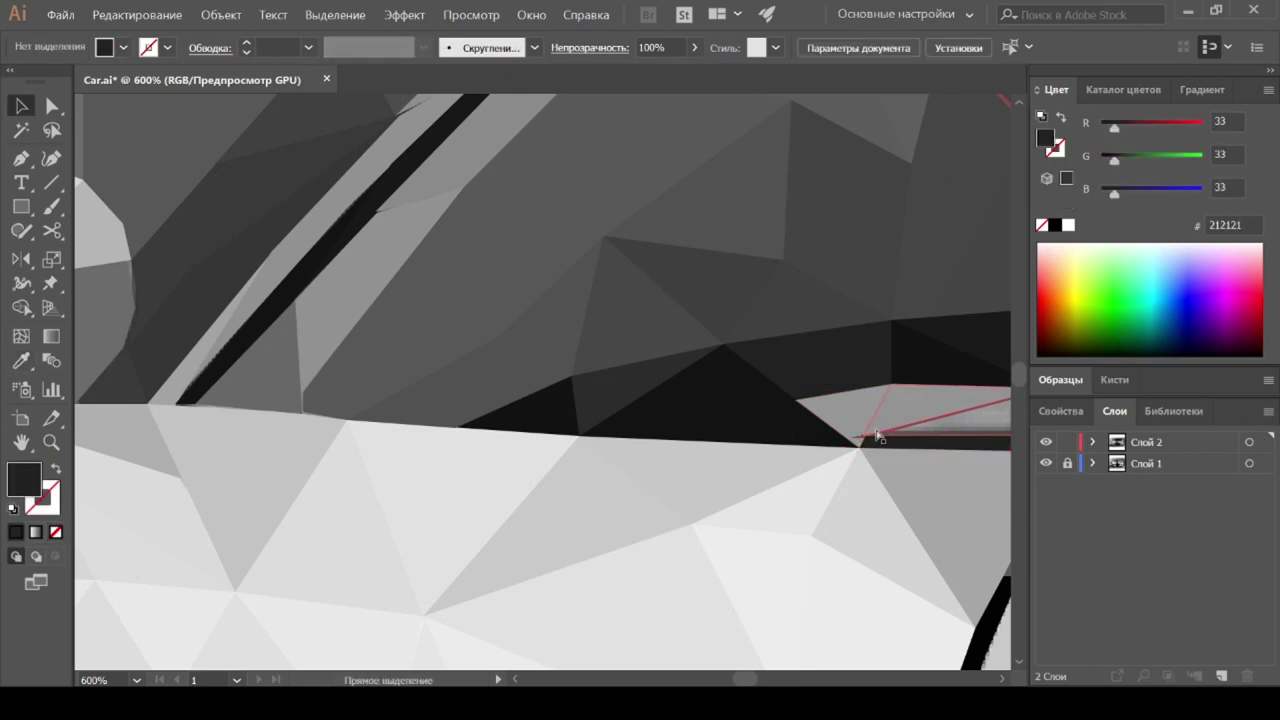
pyautogui.hscroll(5, 876, 437)
pyautogui.click(595, 395)
pyautogui.press('i')
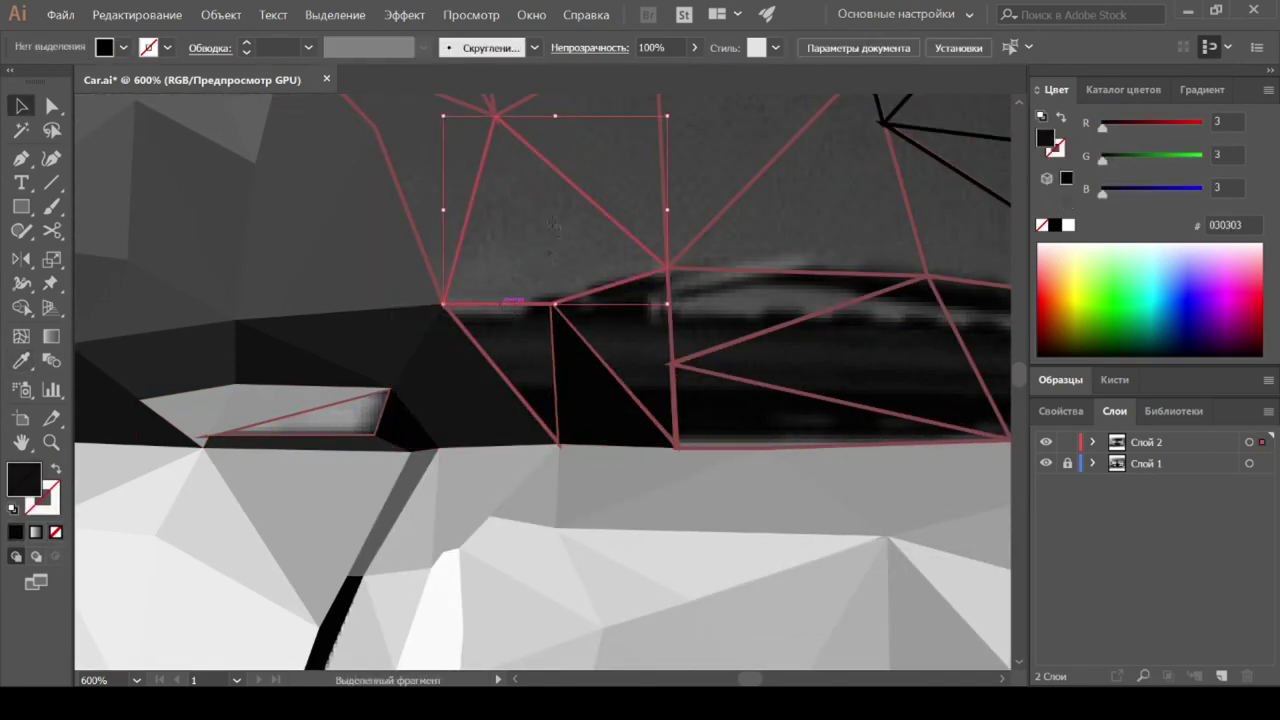
pyautogui.keyDown('ctrl'); pyautogui.click(510, 355); pyautogui.keyUp('ctrl')
pyautogui.click(510, 355)
pyautogui.hotkey('ctrl', 'z')
pyautogui.hotkey('ctrl', 'z')
pyautogui.hotkey('ctrl', 'z')
pyautogui.hotkey('ctrl', 'z')
# Step: Give the right-hand and left mesh triangles dark grays sampled from the photo
pyautogui.click(717, 382)
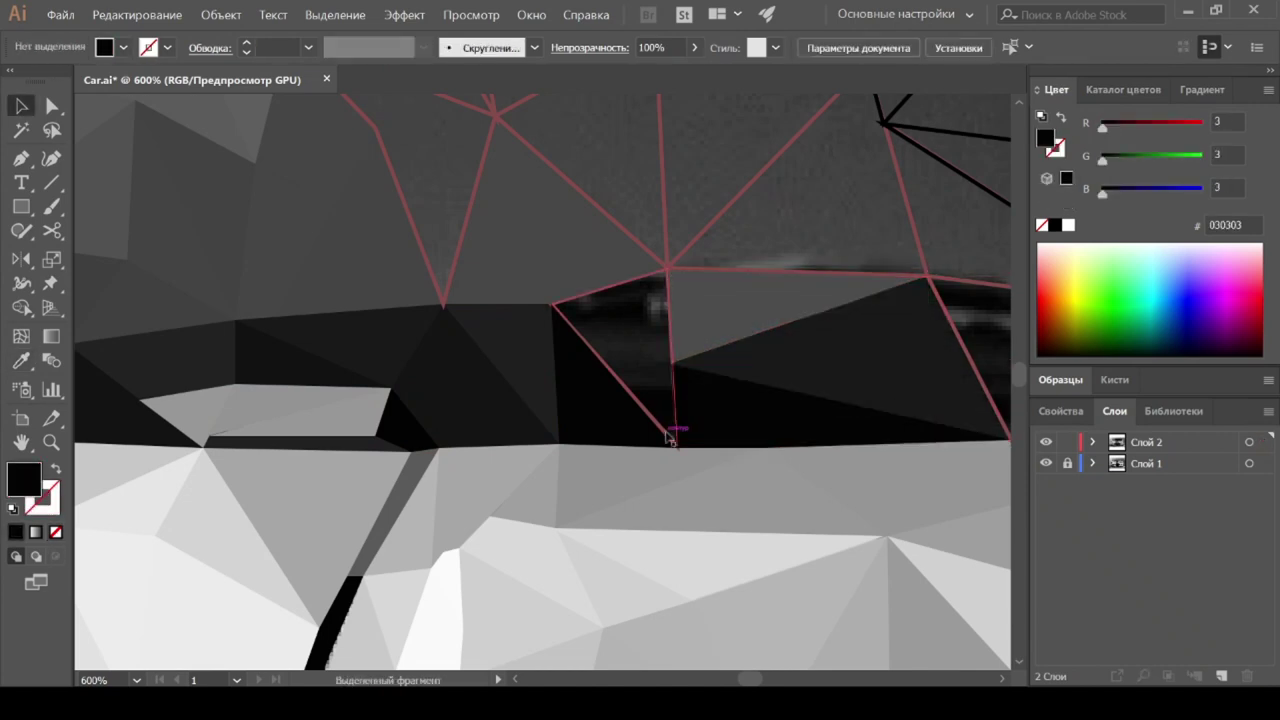
pyautogui.scroll(2, 461, 199)
pyautogui.press('i')
pyautogui.keyDown('ctrl'); pyautogui.click(377, 355); pyautogui.keyUp('ctrl')
pyautogui.click(377, 355)
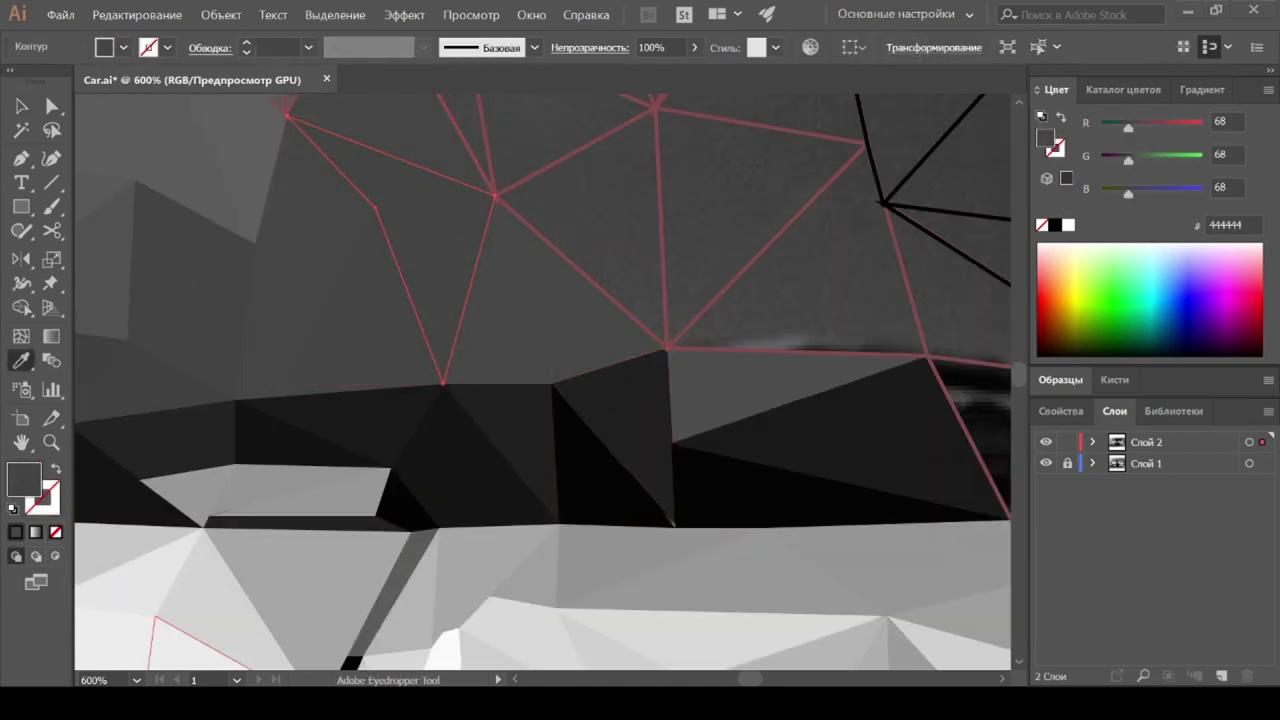
pyautogui.scroll(2, 602, 220)
pyautogui.click(602, 220)
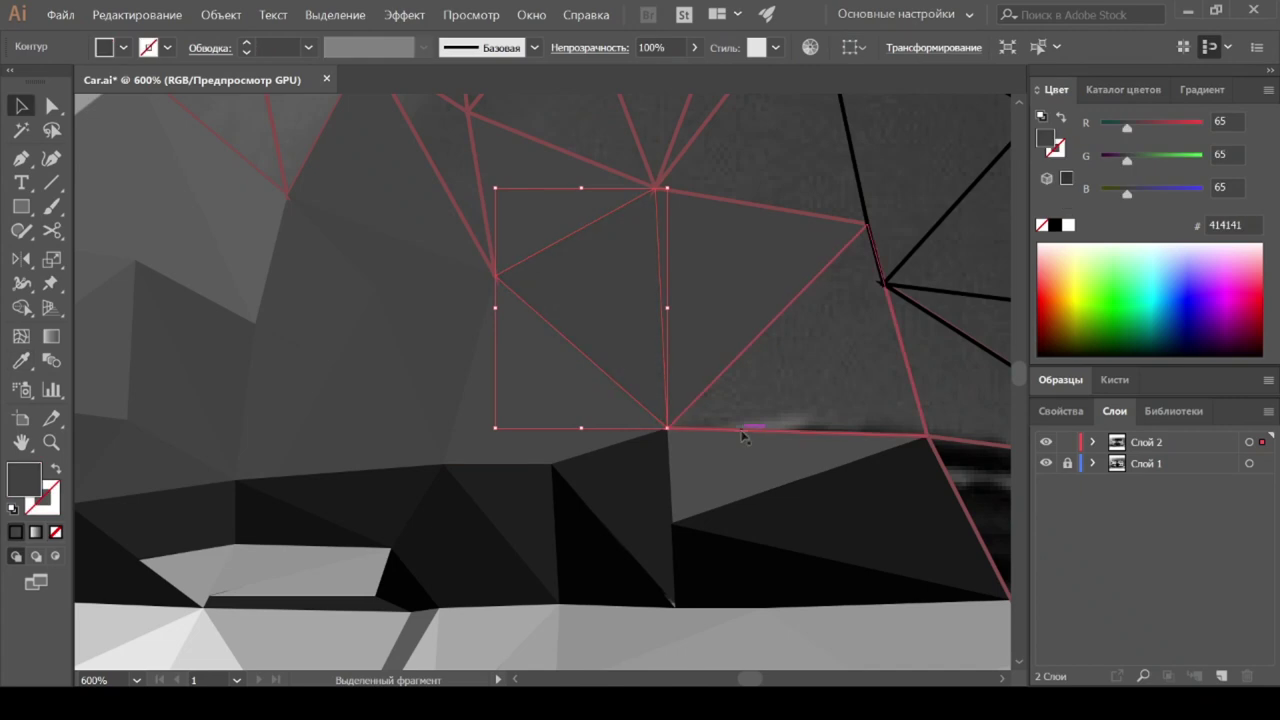
pyautogui.scroll(5, 742, 436)
pyautogui.click(742, 436)
pyautogui.click(437, 371)
pyautogui.click(270, 300)
pyautogui.click(540, 253)
pyautogui.click(531, 163)
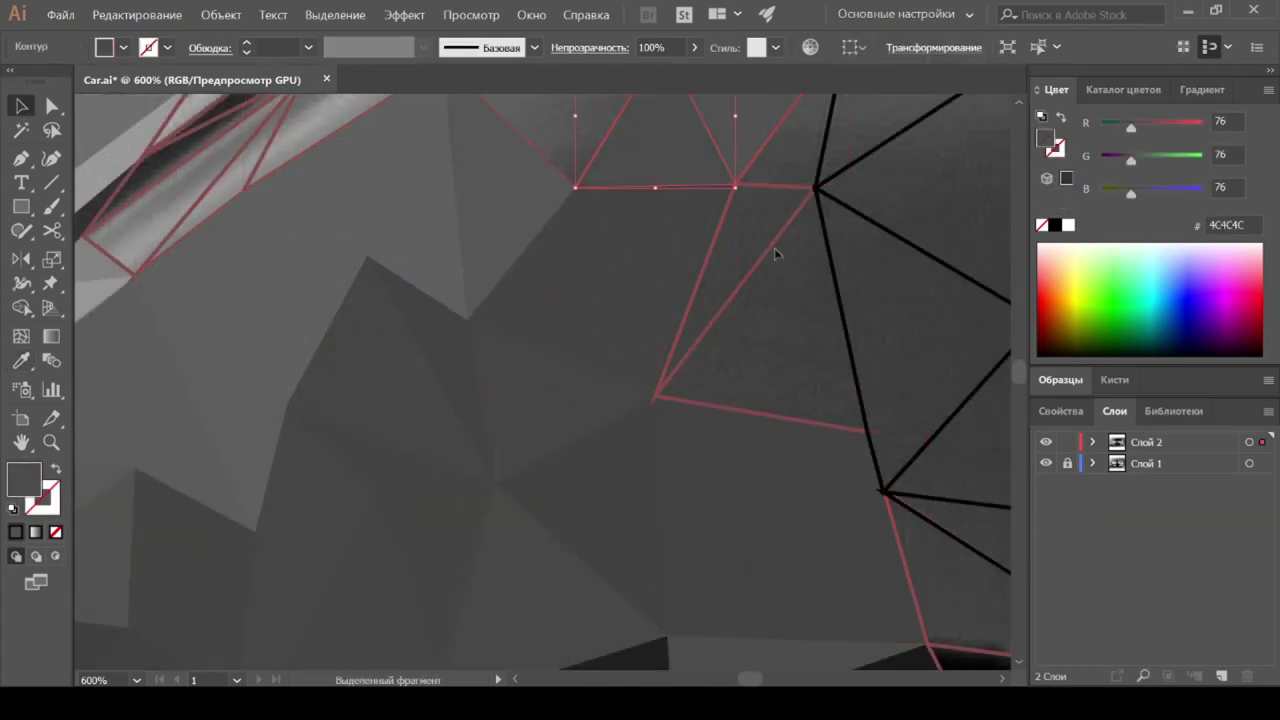
# Step: Fill the upper triangles with dark and light gray and reposition the flattened gray triangle
pyautogui.click(935, 428)
pyautogui.scroll(-2, 960, 428)
pyautogui.click(998, 427)
pyautogui.scroll(-5, 1005, 445)
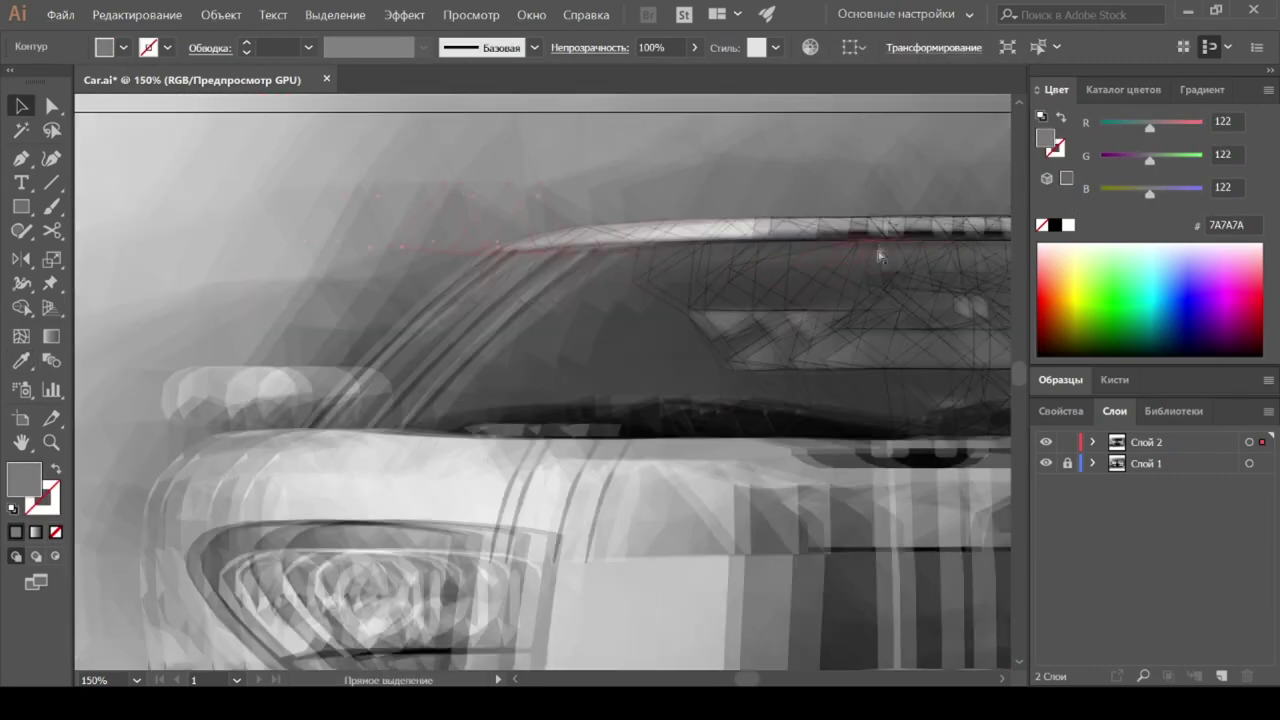
pyautogui.scroll(3, 497, 413)
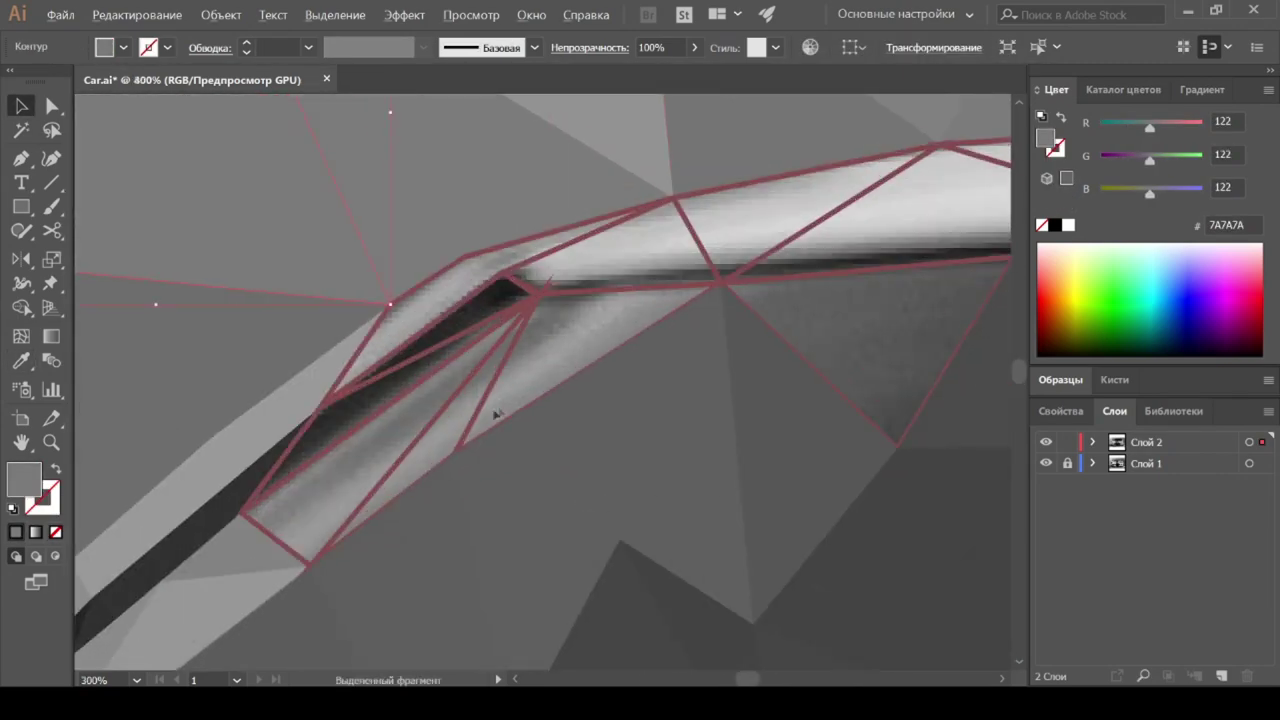
pyautogui.click(408, 391)
pyautogui.click(492, 303)
pyautogui.click(614, 343)
pyautogui.click(823, 180)
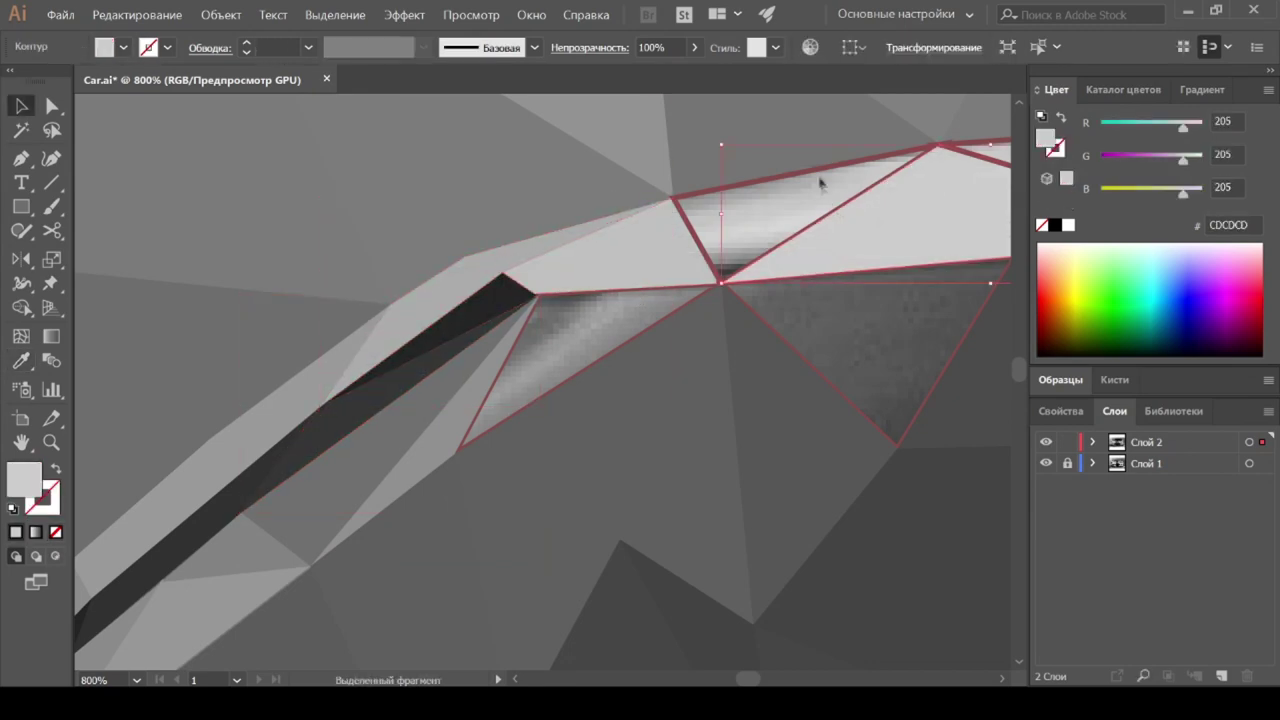
pyautogui.click(840, 296)
pyautogui.moveTo(649, 388)
pyautogui.mouseDown()
pyautogui.moveTo(797, 436)
pyautogui.moveTo(871, 423)
pyautogui.mouseUp()
# Step: Sample grays for the next side-body triangles, giving the upper-right one 8F8F8F
pyautogui.hscroll(5, 647, 399)
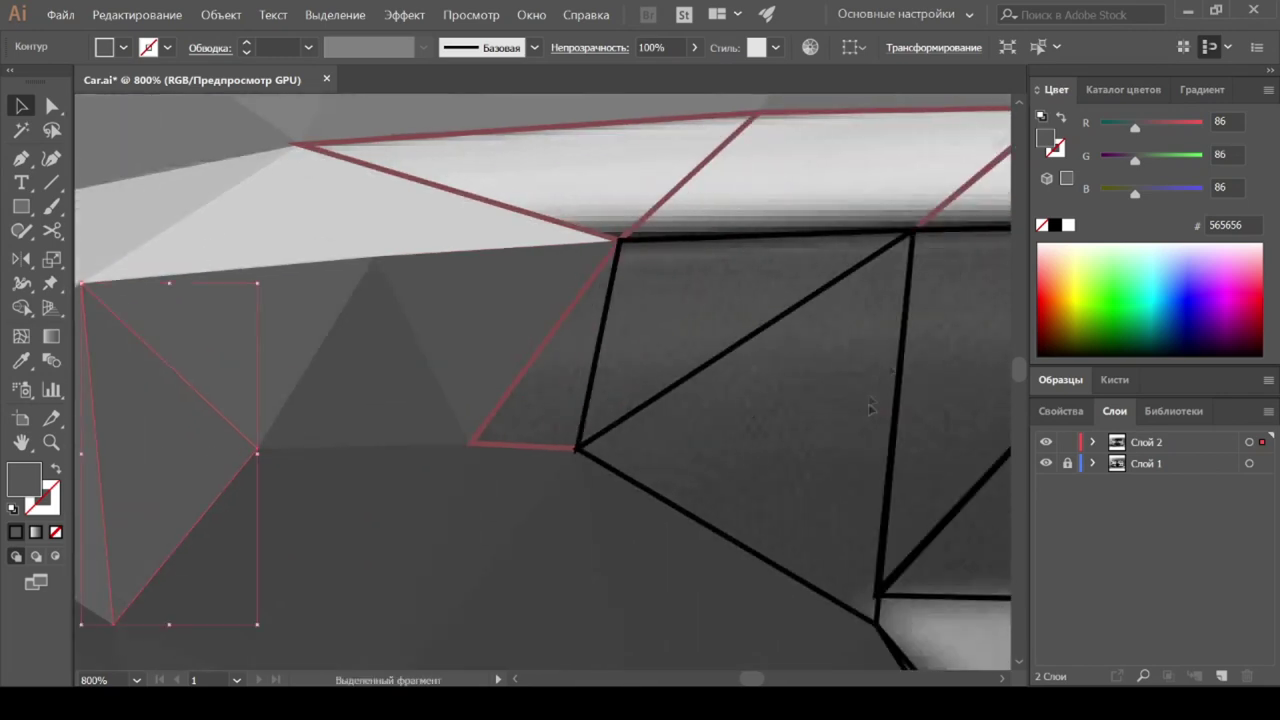
pyautogui.press('i')
pyautogui.click(527, 404)
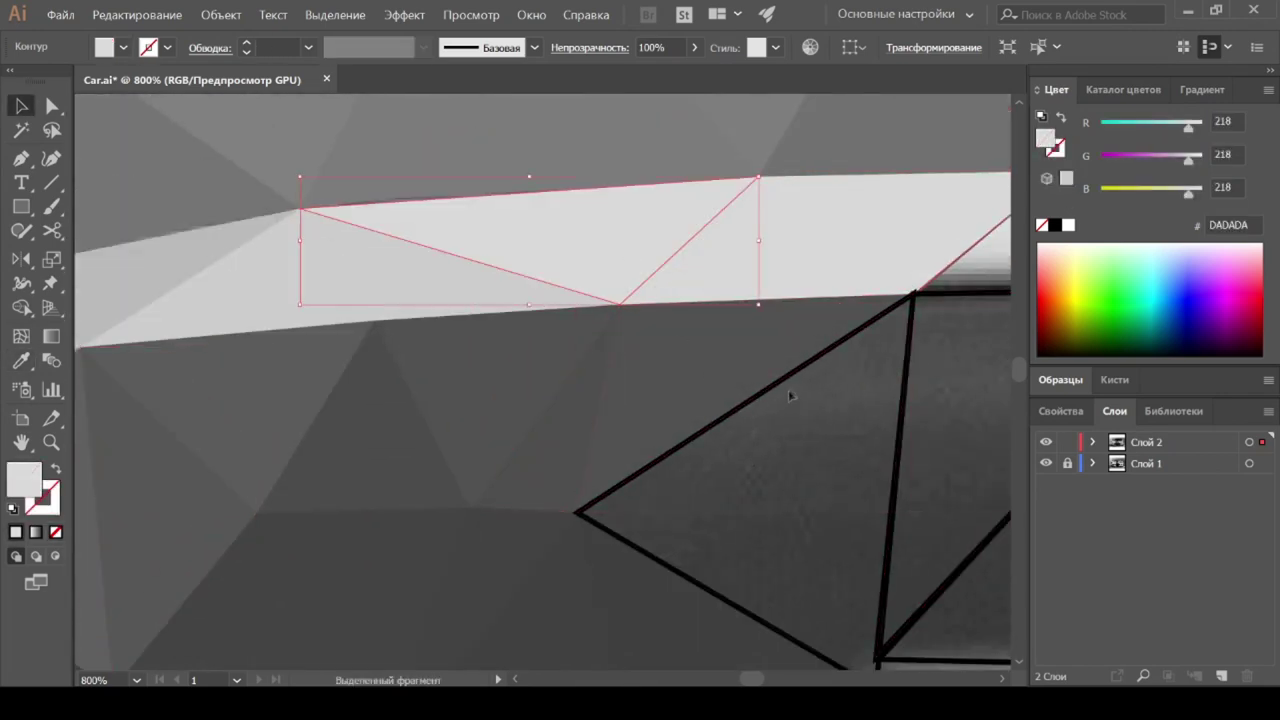
pyautogui.keyDown('ctrl'); pyautogui.click(973, 392); pyautogui.keyUp('ctrl')
pyautogui.hscroll(4, 973, 392)
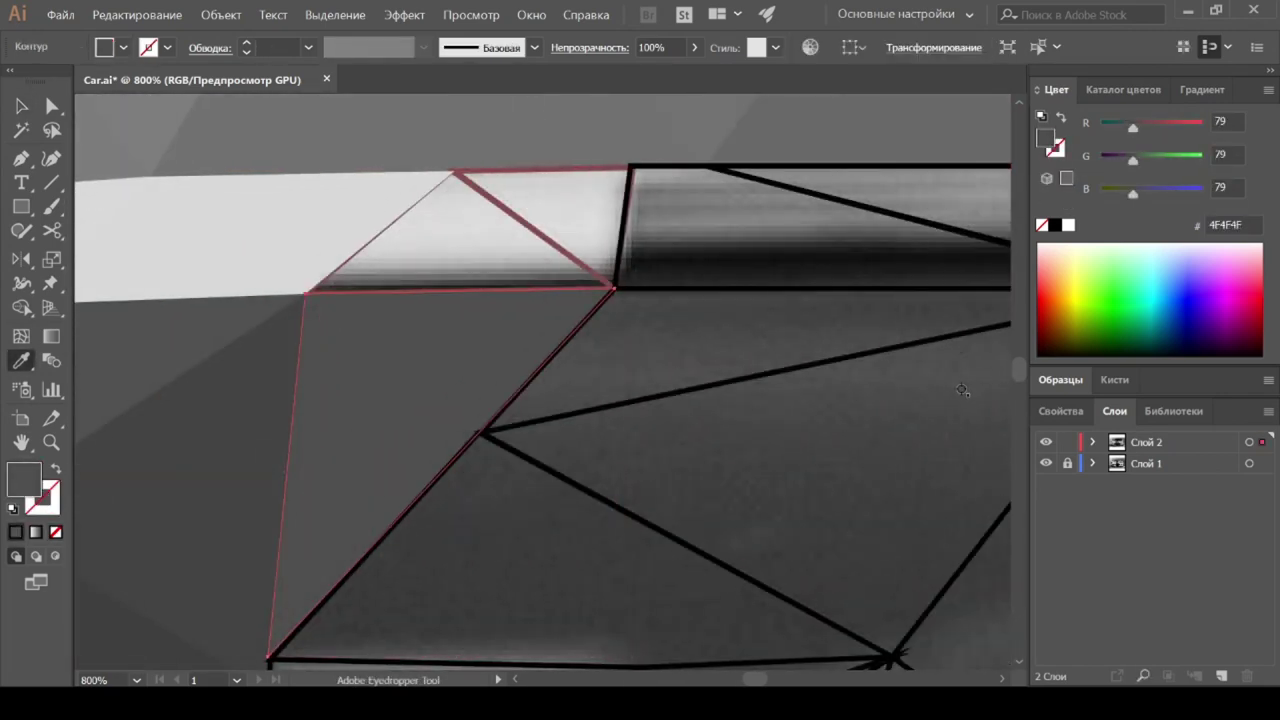
pyautogui.click(545, 240)
pyautogui.keyDown('ctrl'); pyautogui.click(750, 380); pyautogui.keyUp('ctrl')
pyautogui.keyDown('ctrl'); pyautogui.click(850, 200); pyautogui.keyUp('ctrl')
pyautogui.click(540, 224)
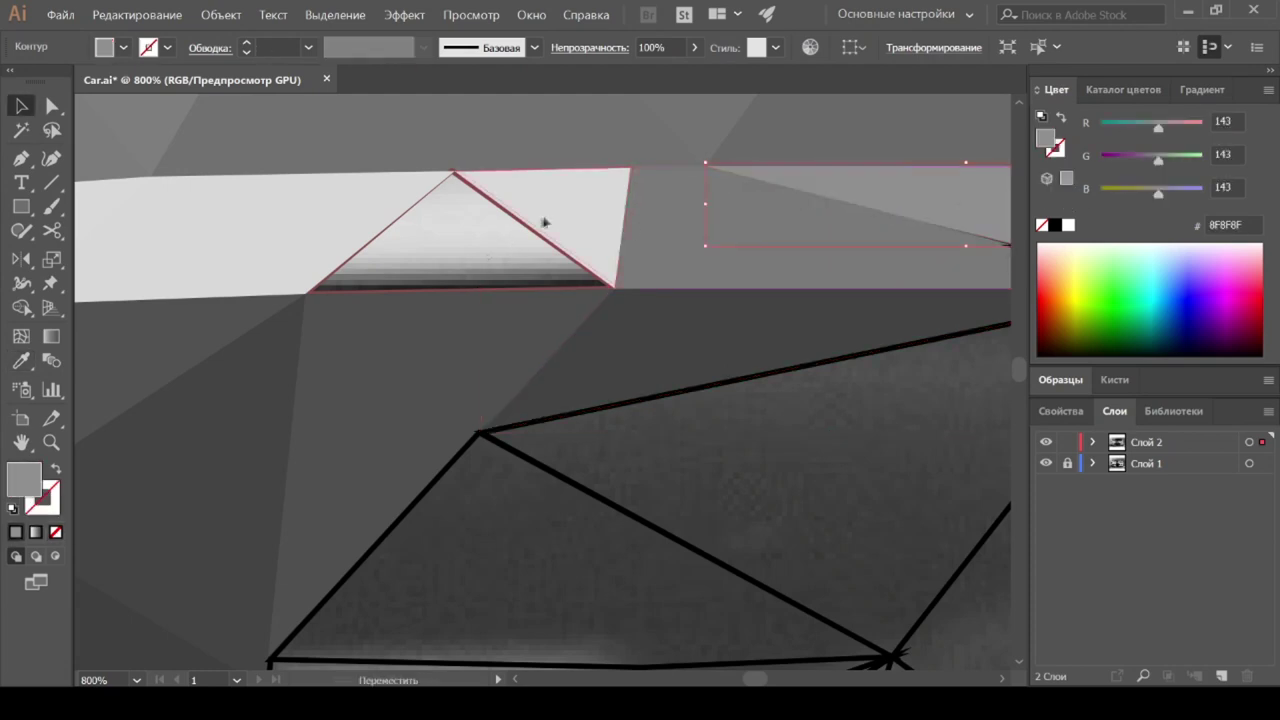
pyautogui.scroll(-2, 709, 311)
pyautogui.scroll(-2, 709, 311)
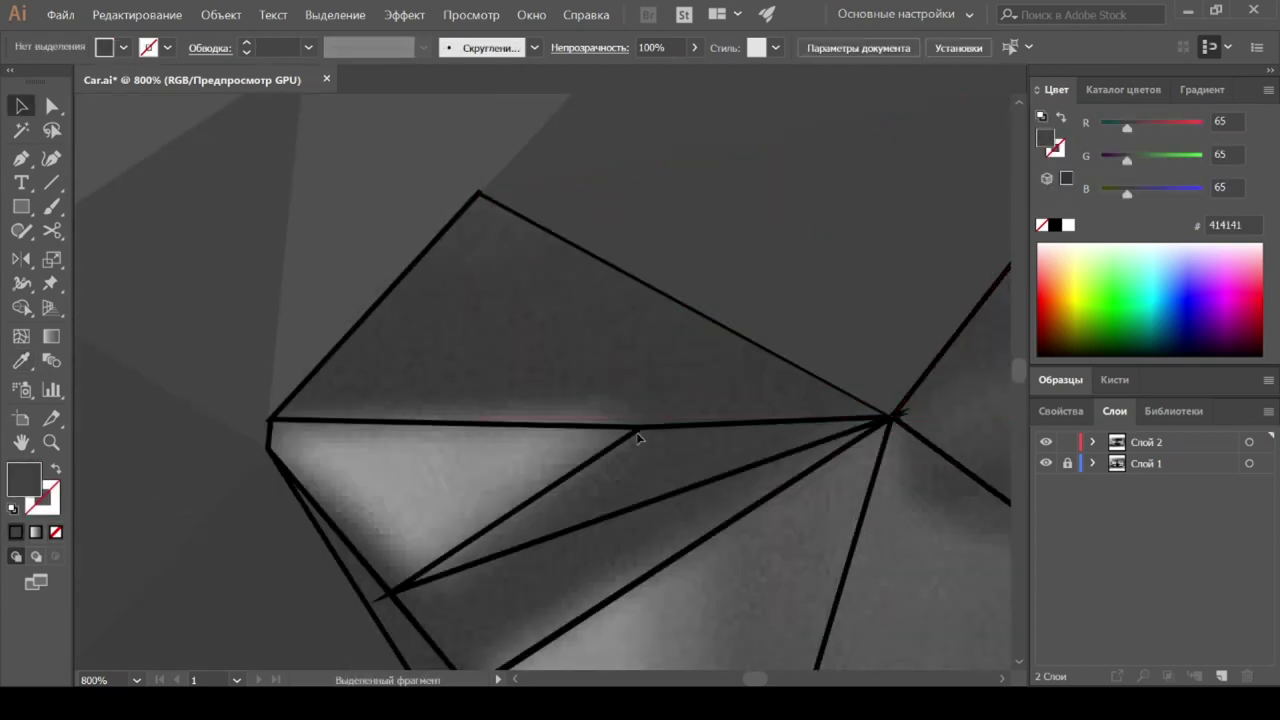
# Step: Fill the small bottom triangle with gray 777777 and the dark quad with 343434
pyautogui.scroll(-2, 709, 311)
pyautogui.keyDown('ctrl'); pyautogui.click(632, 411); pyautogui.keyUp('ctrl')
pyautogui.scroll(-2, 640, 400)
pyautogui.keyDown('ctrl'); pyautogui.click(330, 400); pyautogui.keyUp('ctrl')
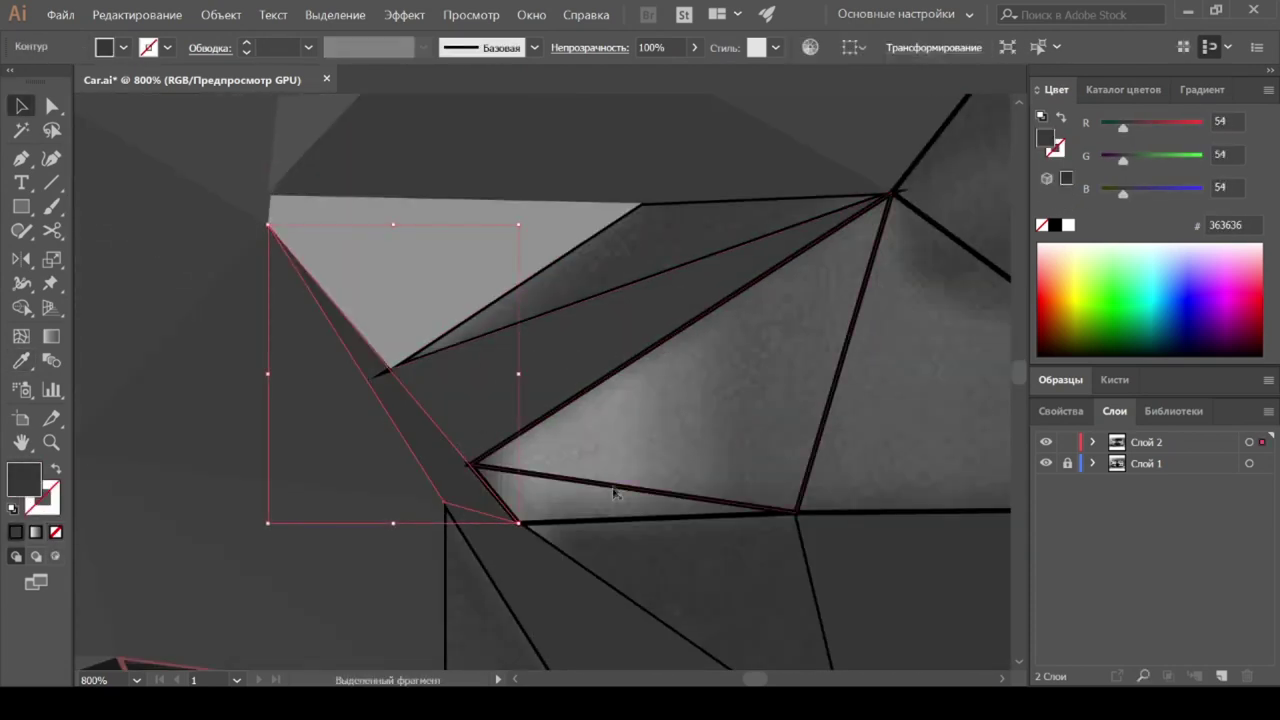
pyautogui.keyDown('ctrl'); pyautogui.click(700, 350); pyautogui.keyUp('ctrl')
pyautogui.keyDown('ctrl'); pyautogui.click(650, 495); pyautogui.keyUp('ctrl')
pyautogui.scroll(-2, 820, 468)
pyautogui.click(786, 471)
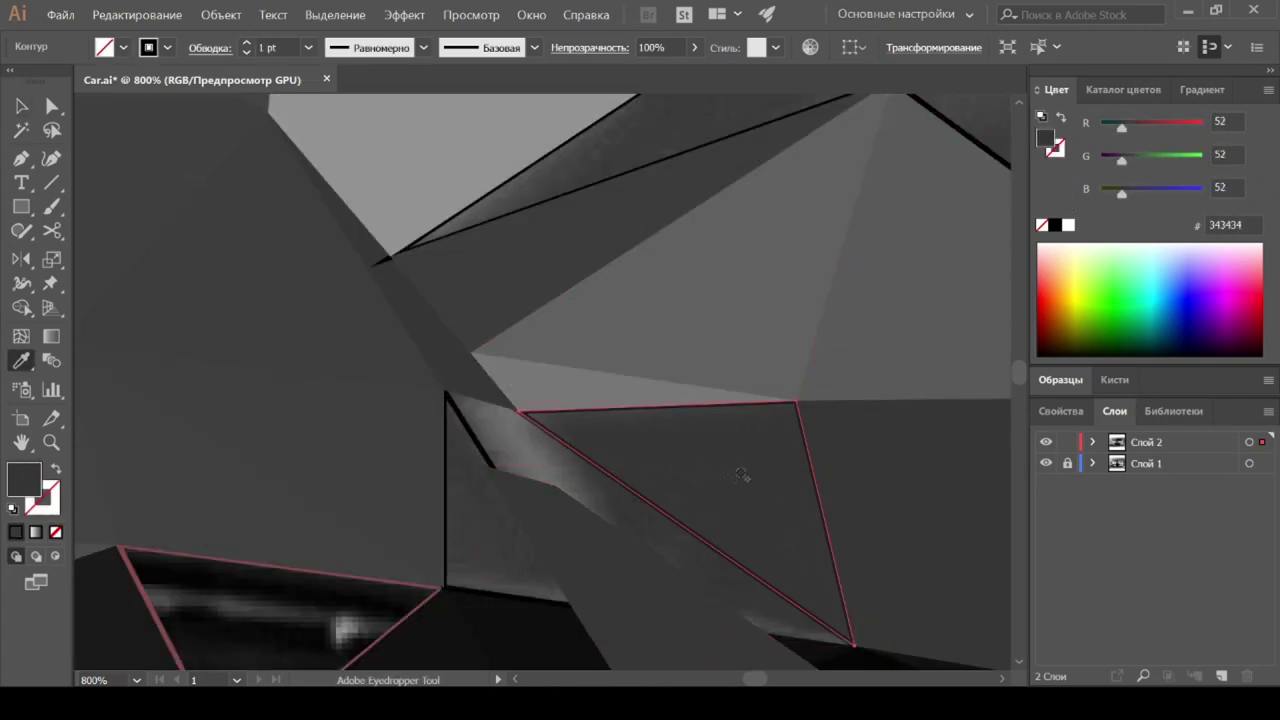
pyautogui.click(614, 571)
pyautogui.click(700, 400)
# Step: Fill a polygon with gray 616161 and recolour the neighbouring left, right and upper polygons
pyautogui.scroll(2, 614, 457)
pyautogui.click(614, 457)
pyautogui.click(766, 523)
pyautogui.scroll(-6, 212, 478)
pyautogui.click(720, 386)
pyautogui.scroll(5, 931, 420)
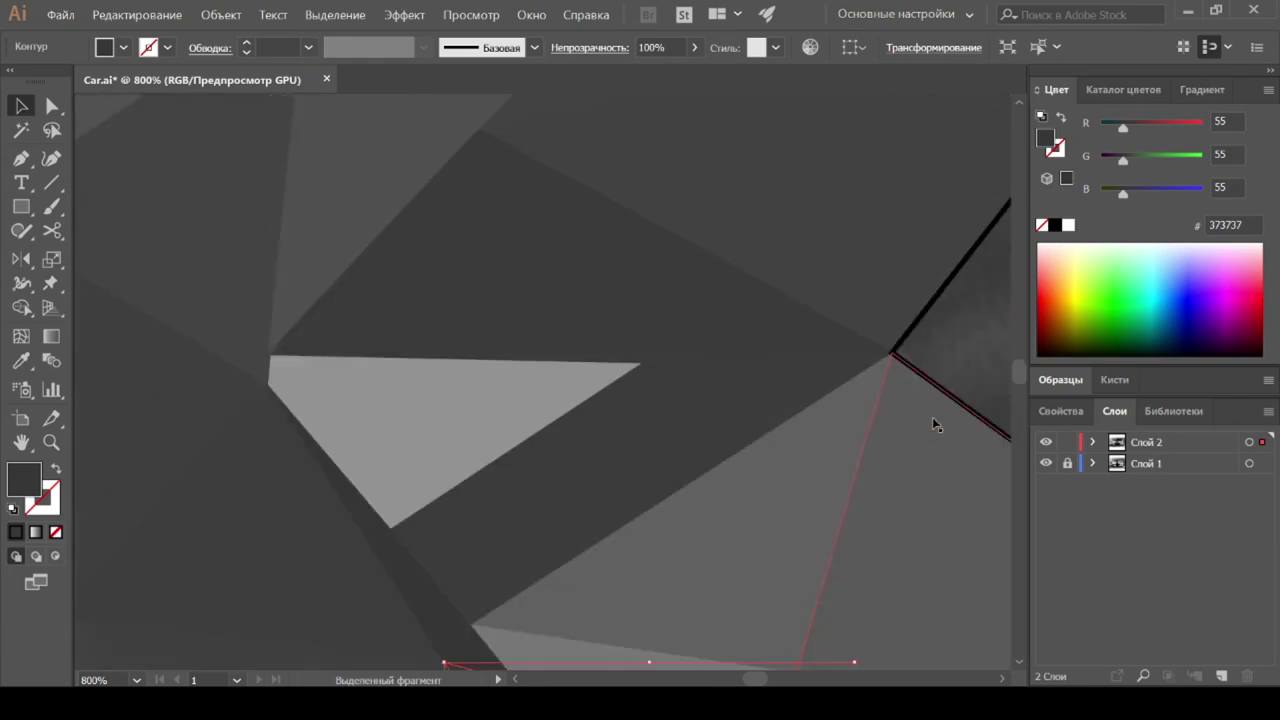
pyautogui.scroll(3, 903, 413)
pyautogui.click(314, 363)
pyautogui.click(670, 290)
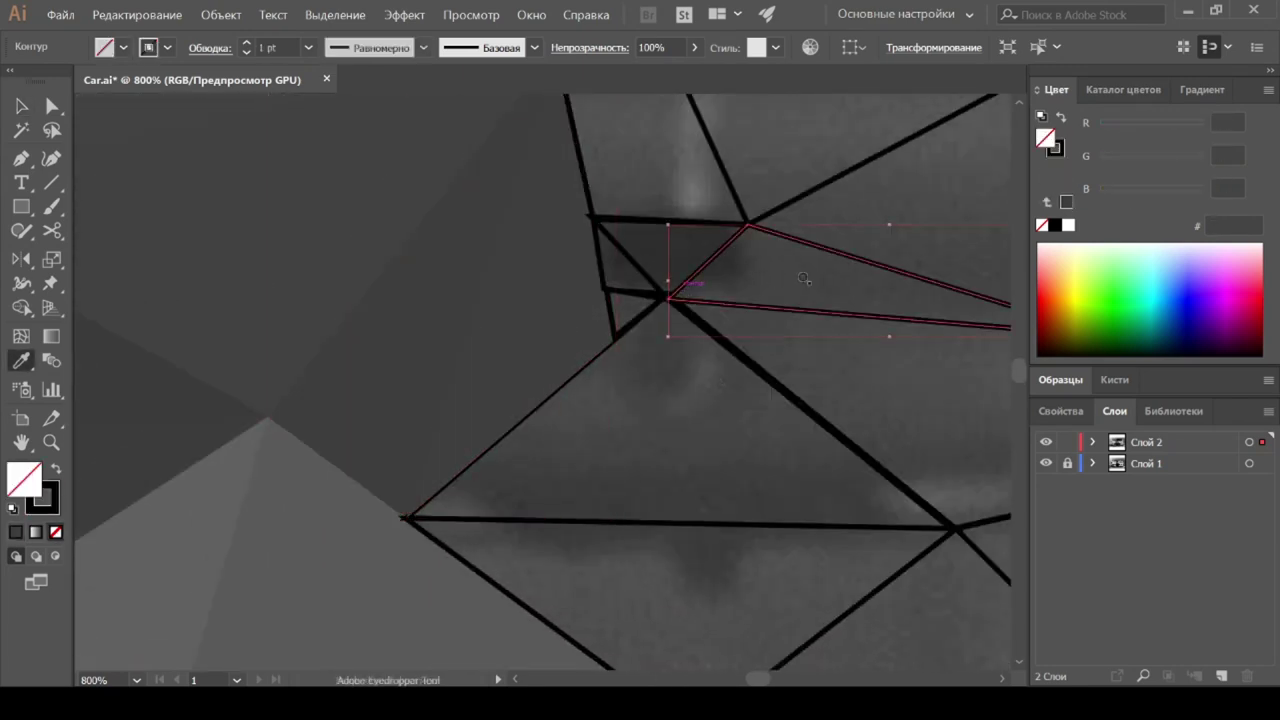
pyautogui.click(625, 287)
pyautogui.click(688, 200)
pyautogui.click(682, 488)
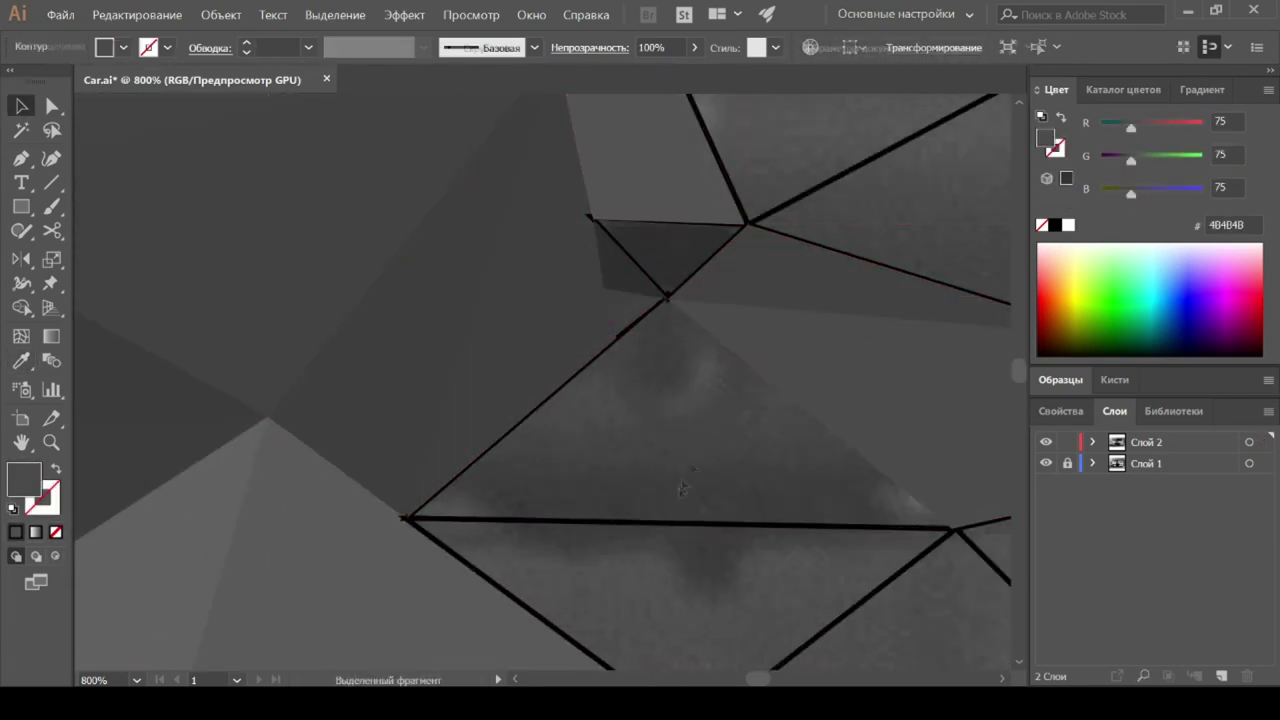
# Step: Select the unfilled triangles below the windshield base and the upper dark sliver for sampling
pyautogui.click(672, 524)
pyautogui.scroll(-2, 672, 524)
pyautogui.click(660, 480)
pyautogui.scroll(2, 650, 268)
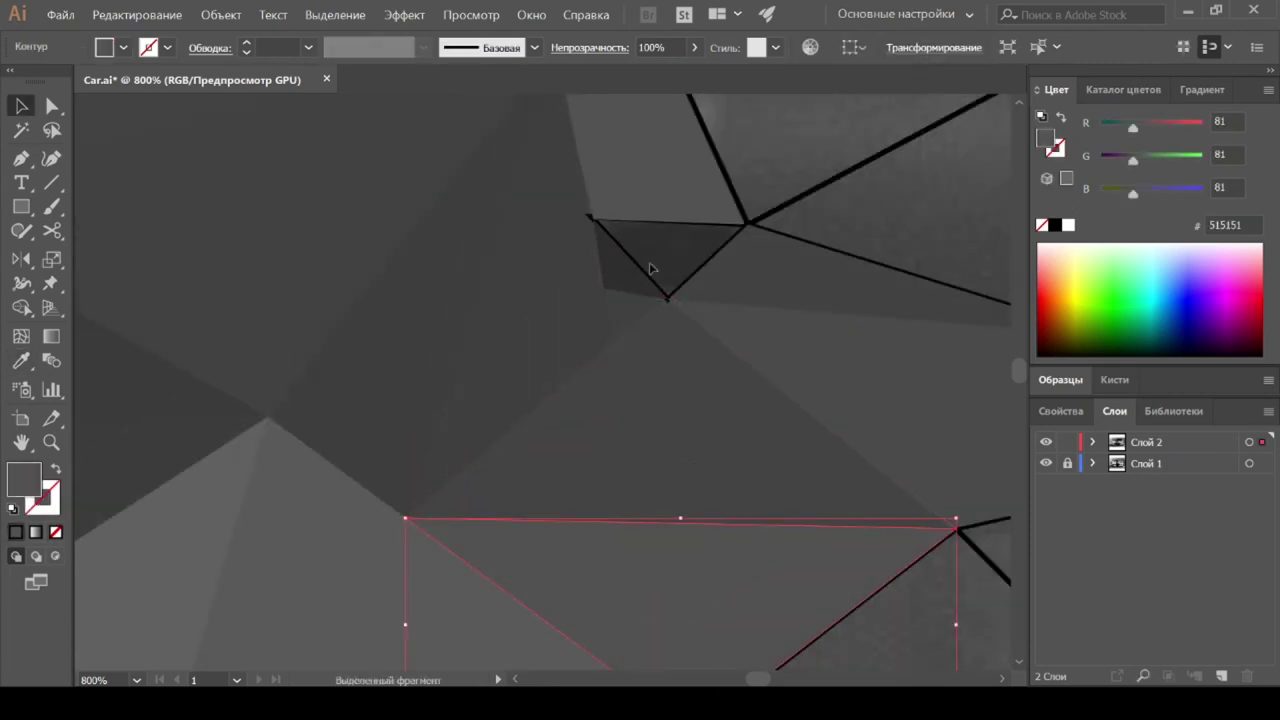
pyautogui.click(628, 272)
pyautogui.press('i')
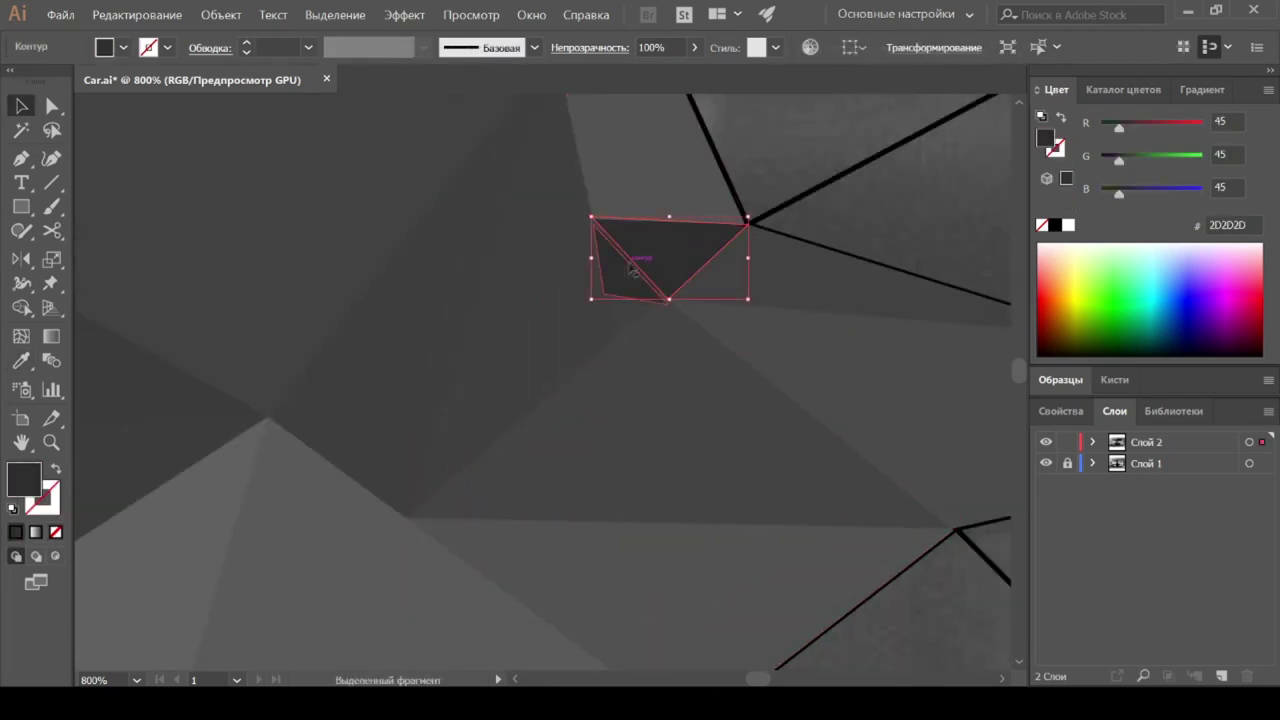
pyautogui.scroll(2, 632, 268)
pyautogui.click(740, 580)
pyautogui.click(800, 314)
pyautogui.click(729, 257)
pyautogui.click(587, 172)
pyautogui.scroll(3, 588, 186)
# Step: Give the dark rectangle the photo's dark gray and the neighbouring triangles sampled light gray
pyautogui.click(740, 280)
pyautogui.press('i')
pyautogui.click(660, 285)
pyautogui.keyDown('ctrl'); pyautogui.click(745, 188); pyautogui.keyUp('ctrl')
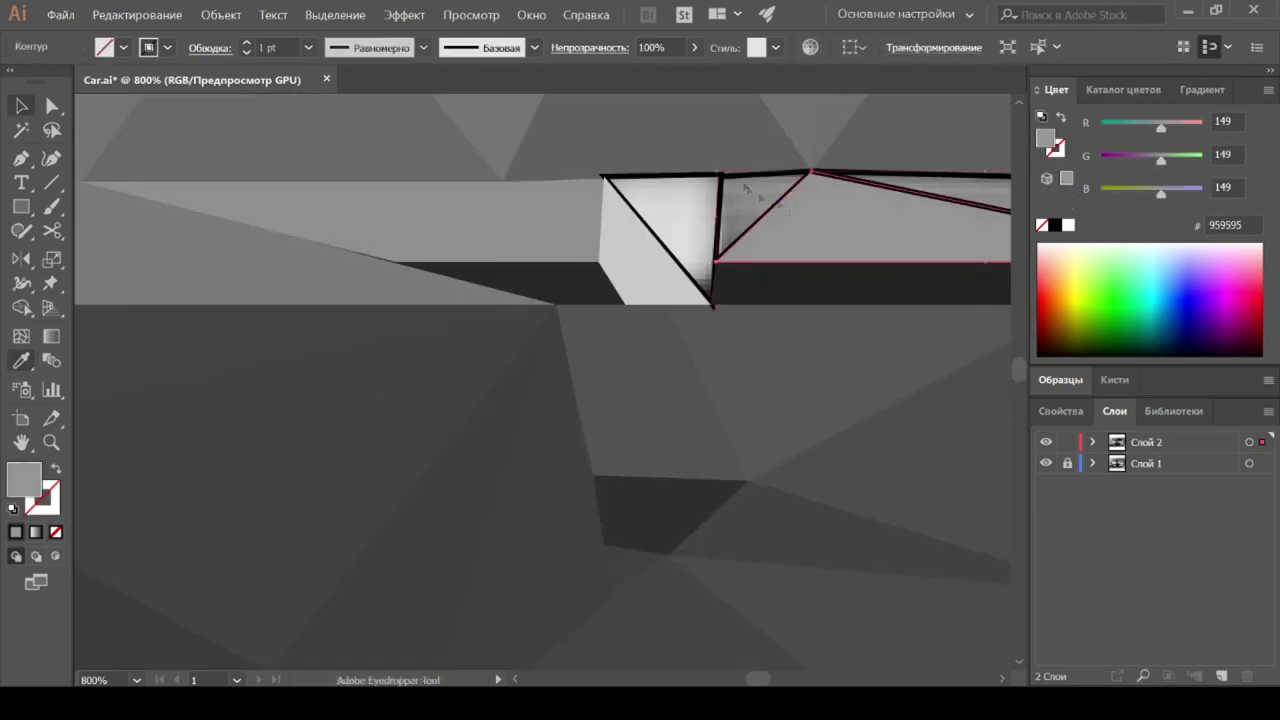
pyautogui.keyDown('ctrl'); pyautogui.click(691, 209); pyautogui.keyUp('ctrl')
pyautogui.click(700, 286)
pyautogui.press('v')
pyautogui.hscroll(1, 814, 280)
pyautogui.hscroll(4, 813, 285)
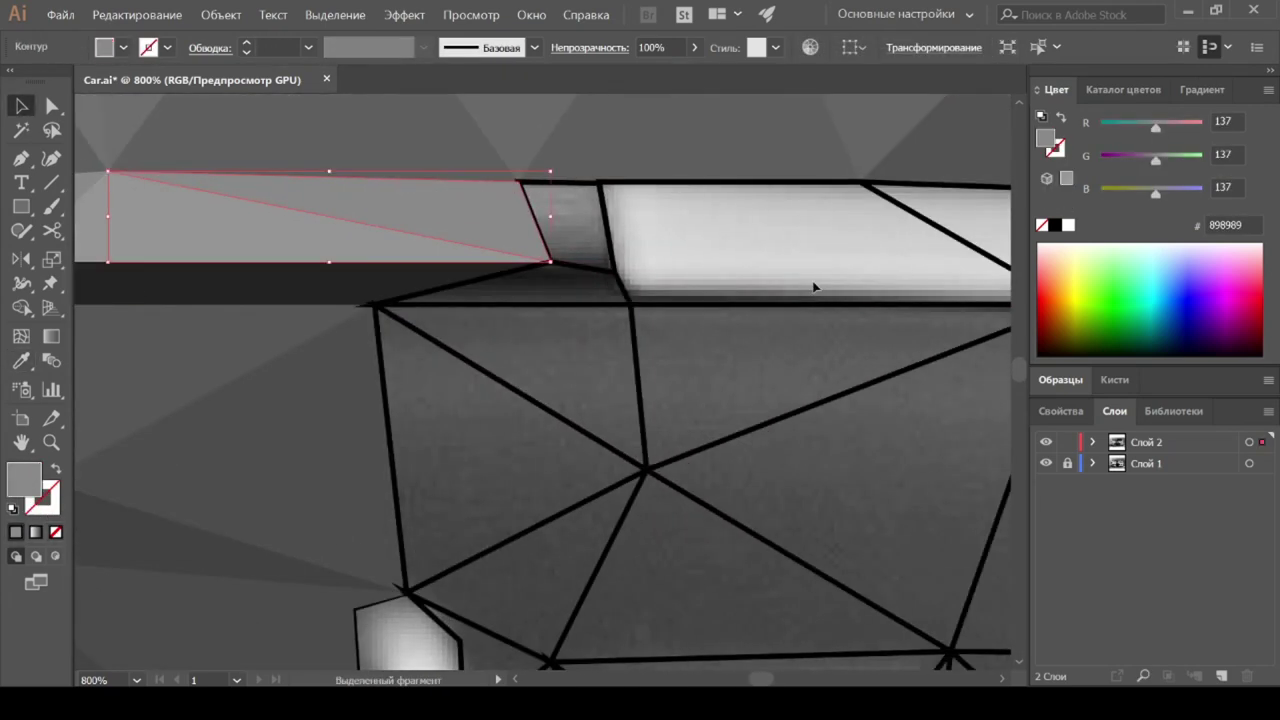
# Step: Recolour the dark sliver and the upper mesh triangles along the windshield pillar
pyautogui.click(586, 266)
pyautogui.scroll(-2, 575, 280)
pyautogui.click(580, 286)
pyautogui.click(518, 408)
pyautogui.click(620, 348)
pyautogui.click(714, 251)
pyautogui.scroll(-2, 700, 300)
# Step: Recolour the lower mesh and sliver triangles down to the lower-right triangle
pyautogui.click(655, 378)
pyautogui.click(663, 491)
pyautogui.click(525, 440)
pyautogui.click(486, 394)
pyautogui.click(471, 443)
pyautogui.scroll(-2, 471, 443)
pyautogui.click(470, 560)
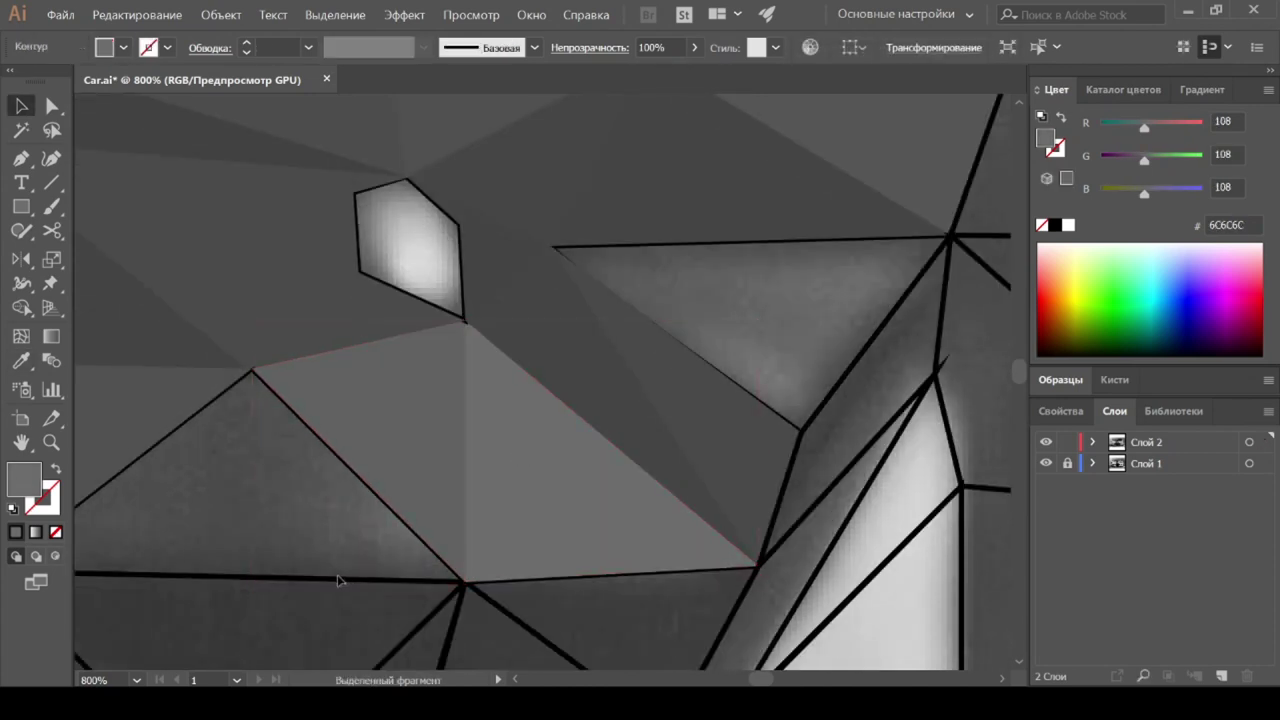
# Step: Fill the small shape beneath the mirror with sampled white and the large right triangle gray
pyautogui.scroll(1, 476, 333)
pyautogui.click(476, 333)
pyautogui.click(470, 313)
pyautogui.keyDown('ctrl'); pyautogui.click(628, 377); pyautogui.keyUp('ctrl')
pyautogui.click(665, 491)
pyautogui.moveTo(715, 464); pyautogui.dragTo(718, 462)
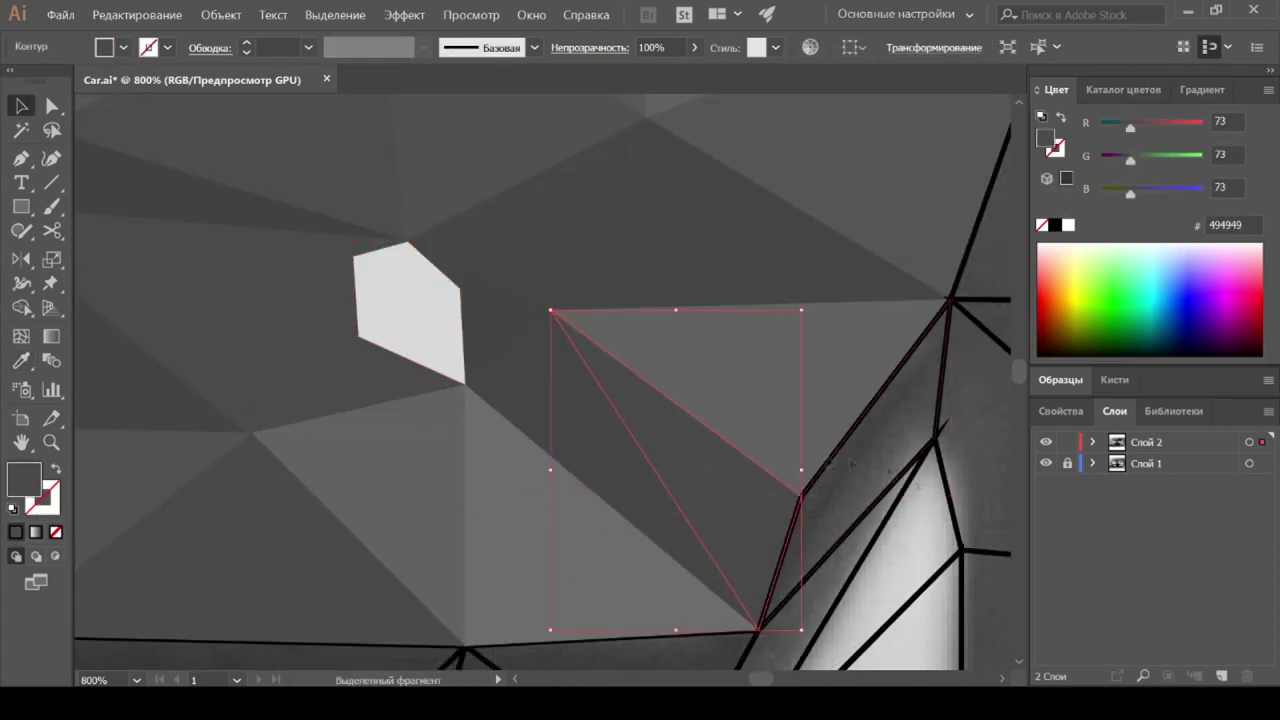
# Step: Recolour the nearby quads and shapes, then nudge a triangle to close the gap
pyautogui.click(822, 470)
pyautogui.scroll(-5, 822, 470)
pyautogui.click(482, 333)
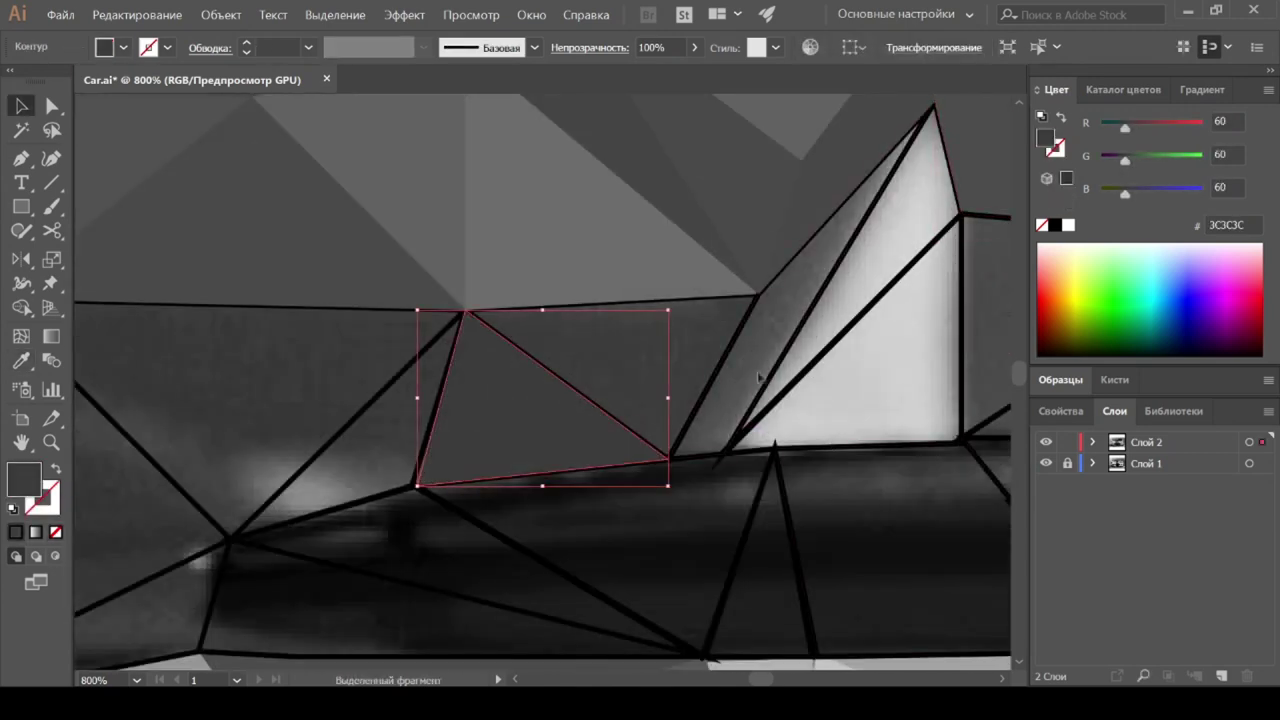
pyautogui.click(370, 445)
pyautogui.click(250, 400)
pyautogui.click(500, 410)
pyautogui.moveTo(540, 420); pyautogui.dragTo(548, 416)
# Step: Undo the white triangle's accidental move, realign the quad, deselect and zoom out to the whole car
pyautogui.click(852, 338)
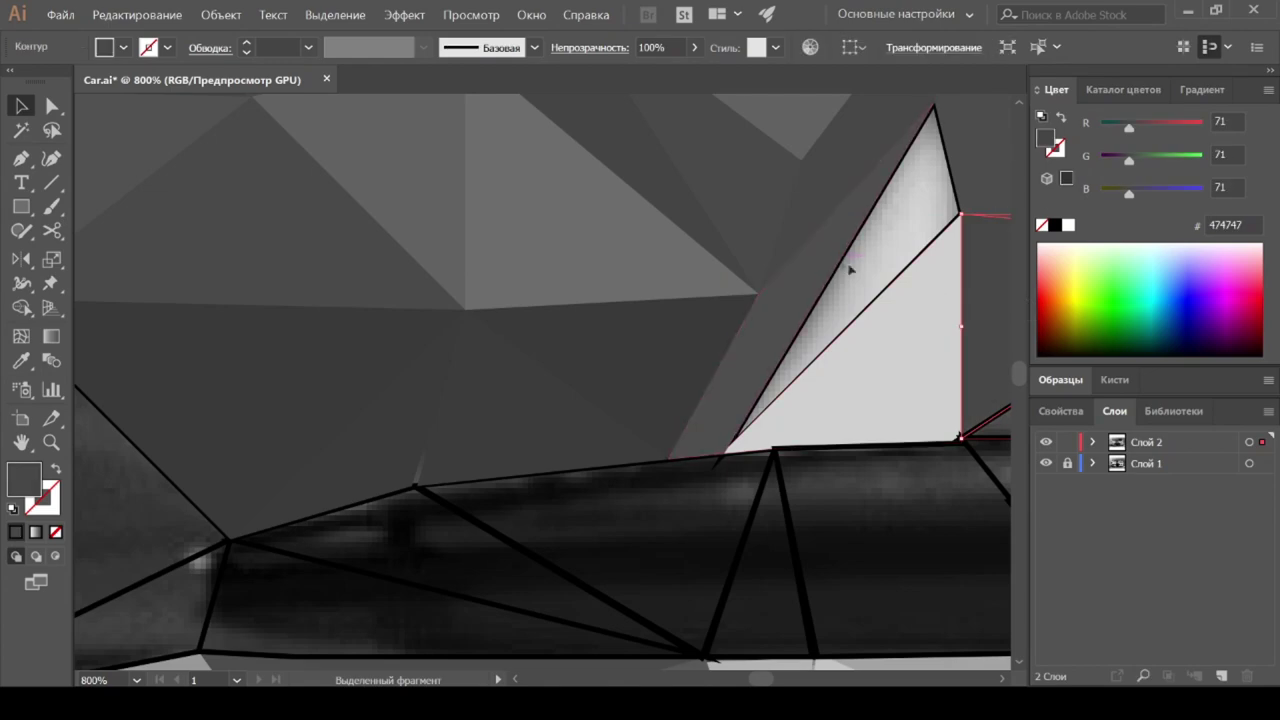
pyautogui.moveTo(842, 407); pyautogui.dragTo(829, 391)
pyautogui.hotkey('ctrl', 'z')
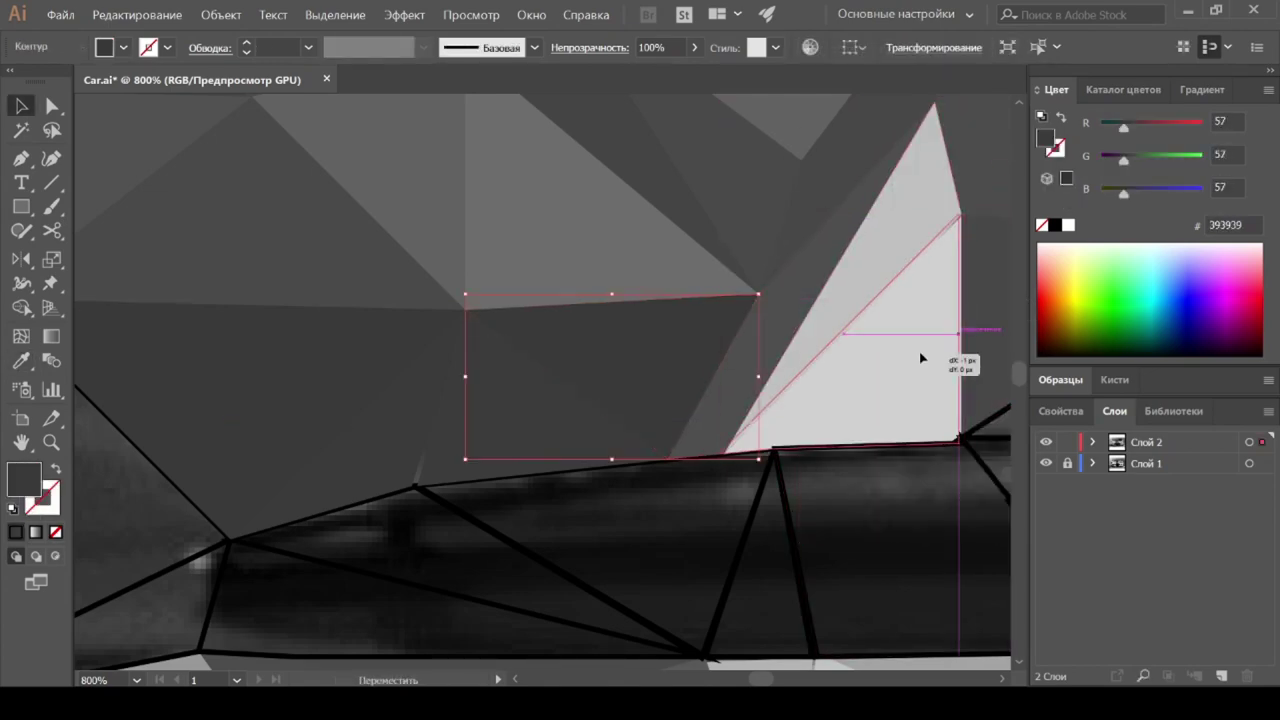
pyautogui.moveTo(921, 358); pyautogui.dragTo(921, 358)
pyautogui.hotkey('ctrl', 'shift', 'a')
pyautogui.hotkey('ctrl', '0')
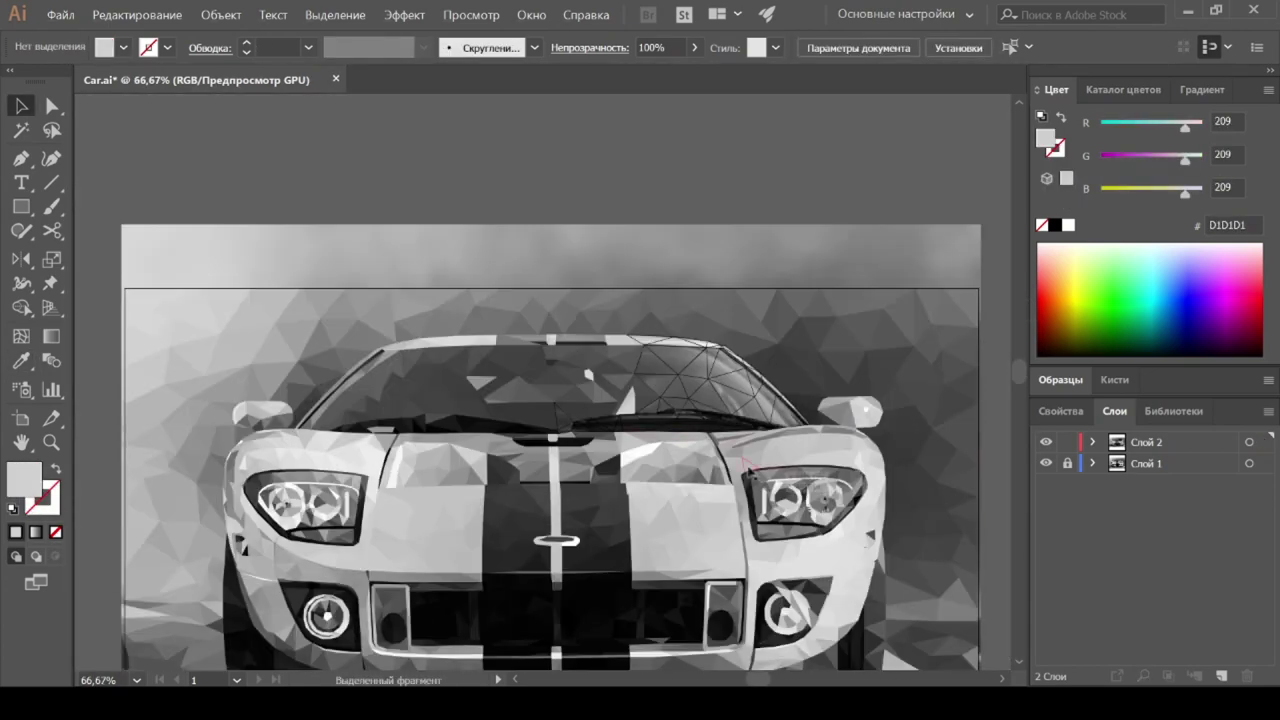
# Step: Fill the triangles along the windshield's top edge and right side with a dark sampled gray
pyautogui.scroll(5, 848, 425)
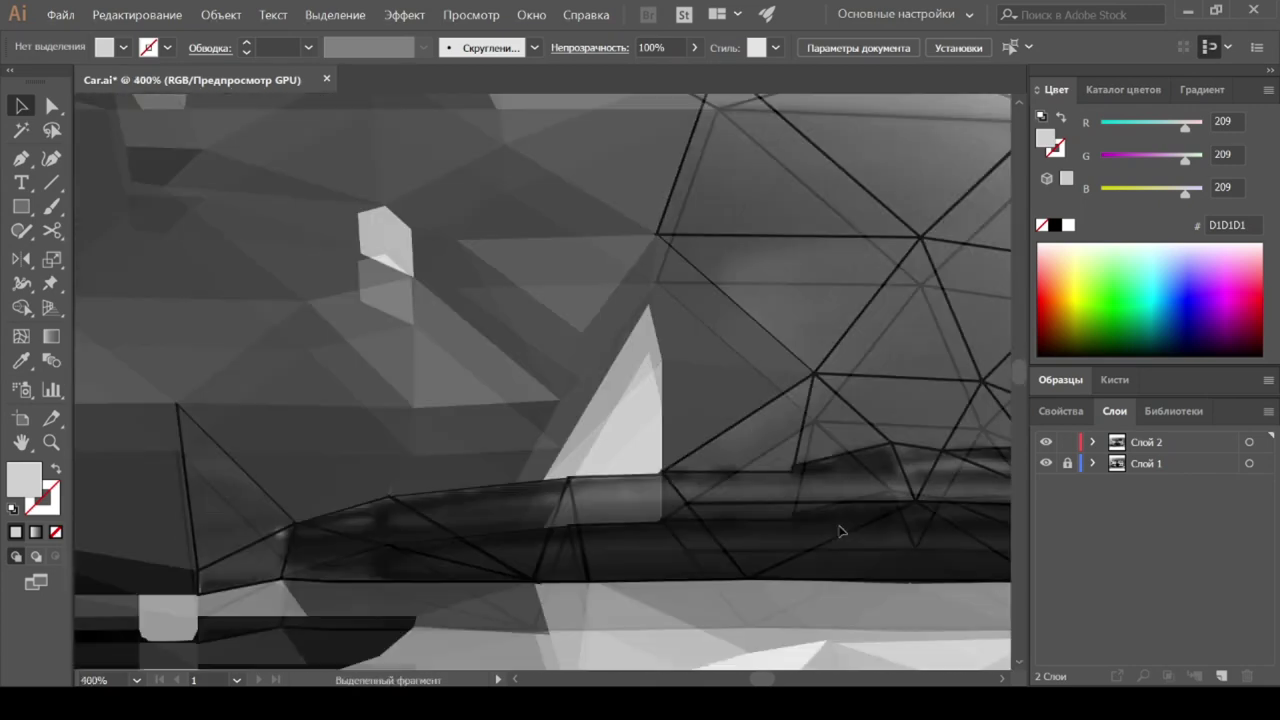
pyautogui.click(797, 290)
pyautogui.click(820, 200)
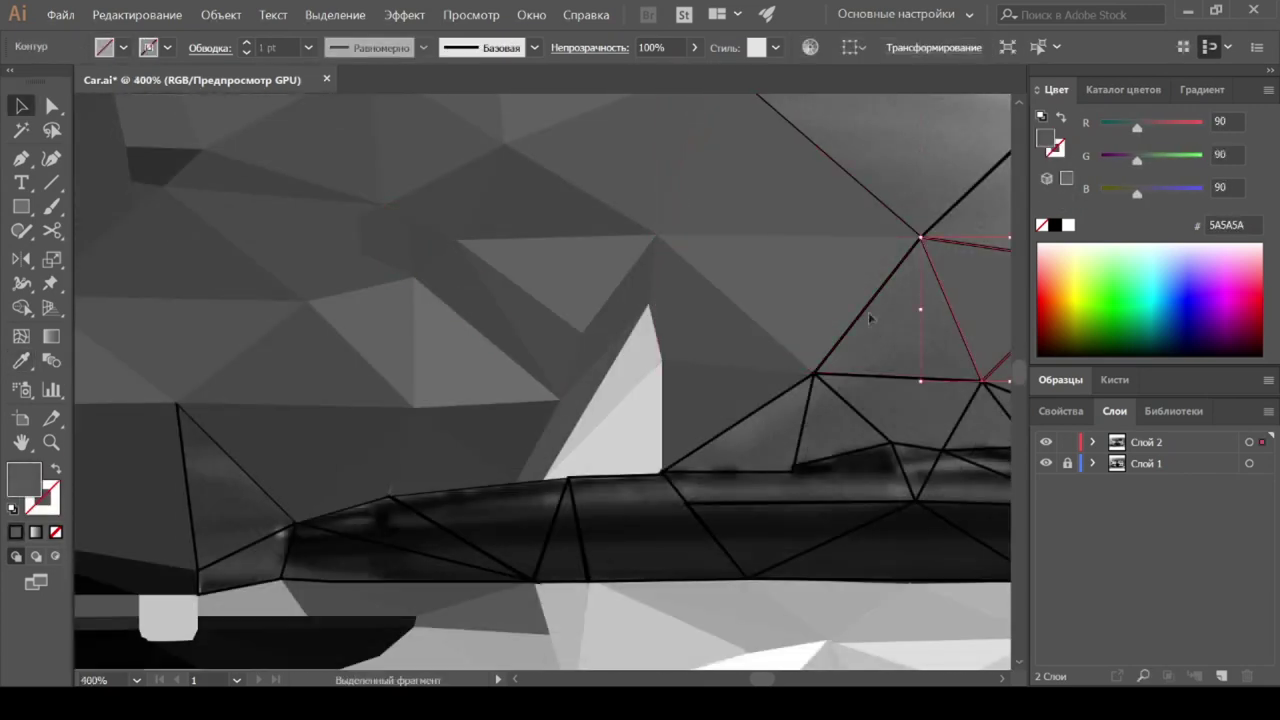
pyautogui.scroll(-2, 869, 318)
pyautogui.click(800, 335)
pyautogui.scroll(-2, 768, 340)
pyautogui.keyDown('ctrl'); pyautogui.click(660, 335); pyautogui.keyUp('ctrl')
pyautogui.click(700, 340)
# Step: Fill the left windshield-edge triangles and the long dark wiper shape with dark sampled grays
pyautogui.click(554, 331)
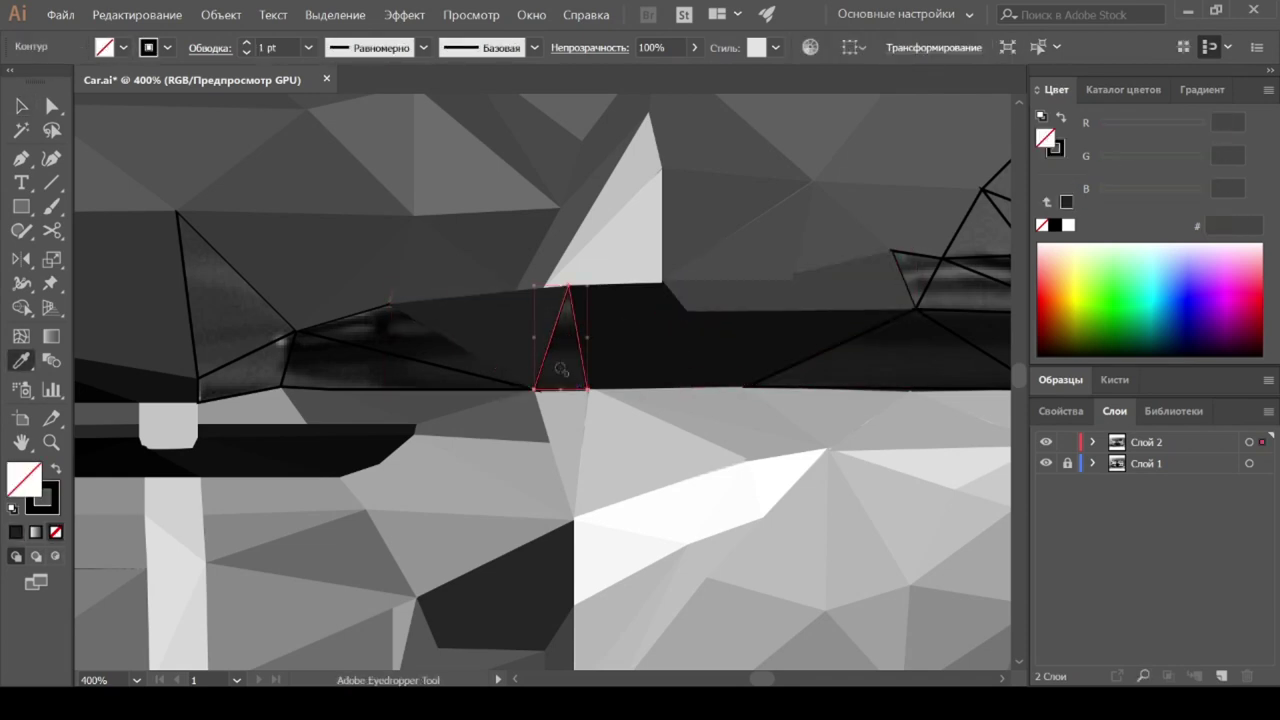
pyautogui.click(398, 385)
pyautogui.click(235, 345)
pyautogui.click(930, 333)
pyautogui.click(915, 266)
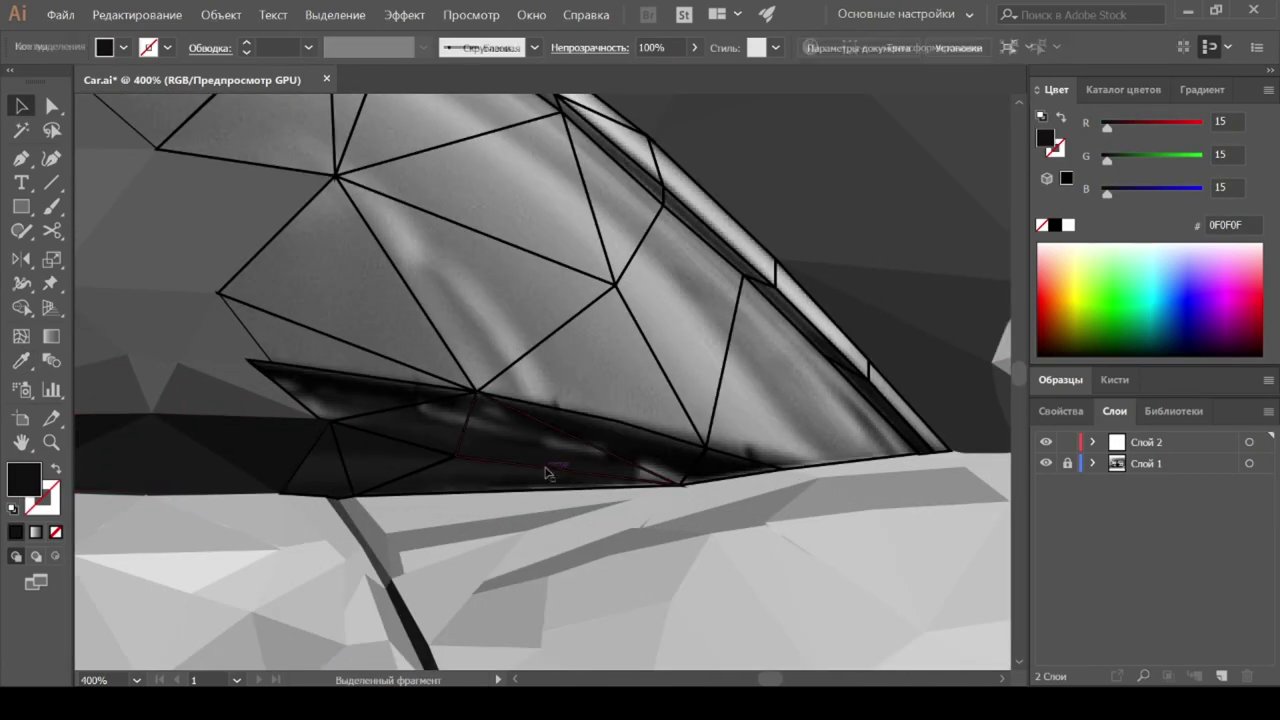
pyautogui.click(318, 465)
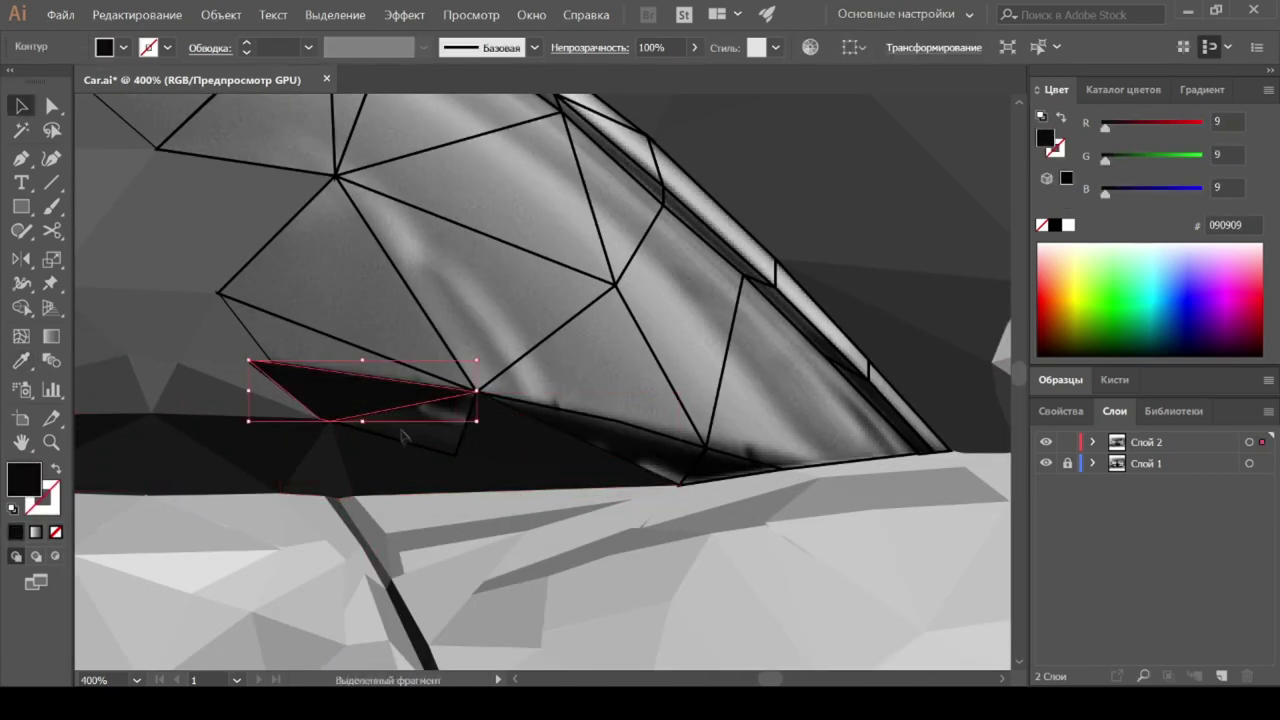
# Step: Recolour the large windshield and A-pillar triangles with sampled flat grays such as 6E6E6E and 595959
pyautogui.moveTo(492, 359); pyautogui.dragTo(546, 366)
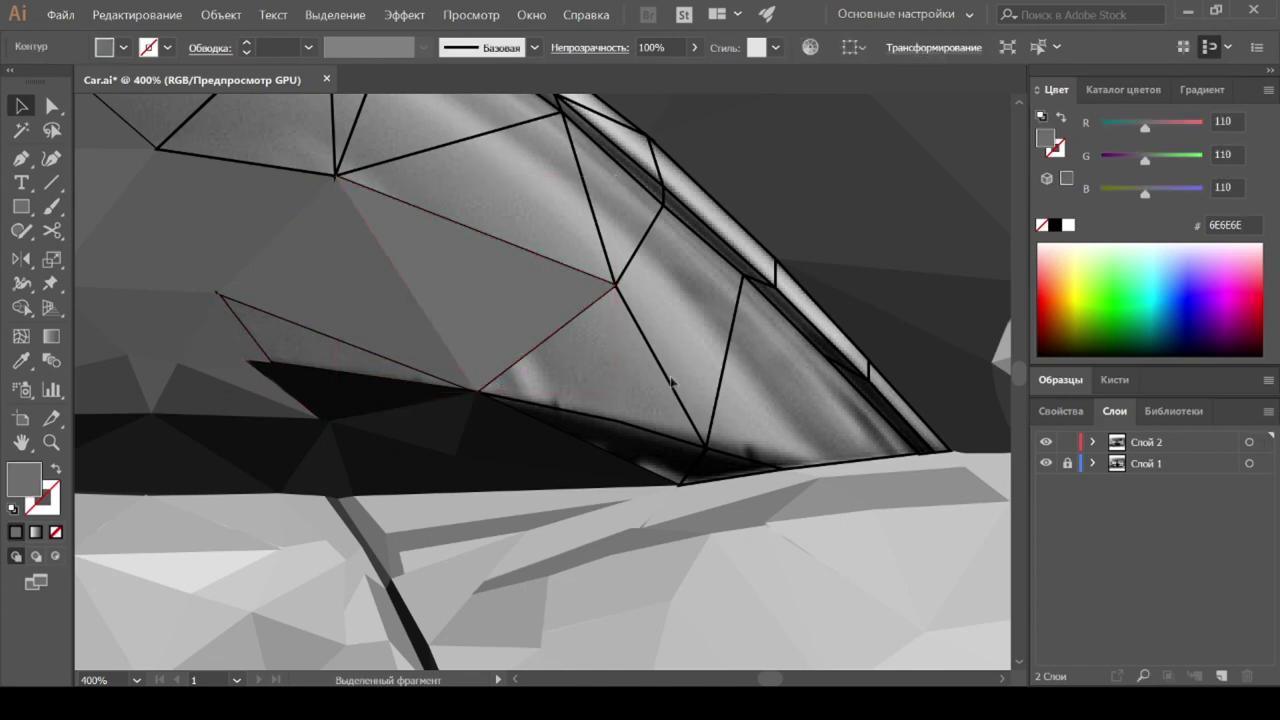
pyautogui.click(838, 357)
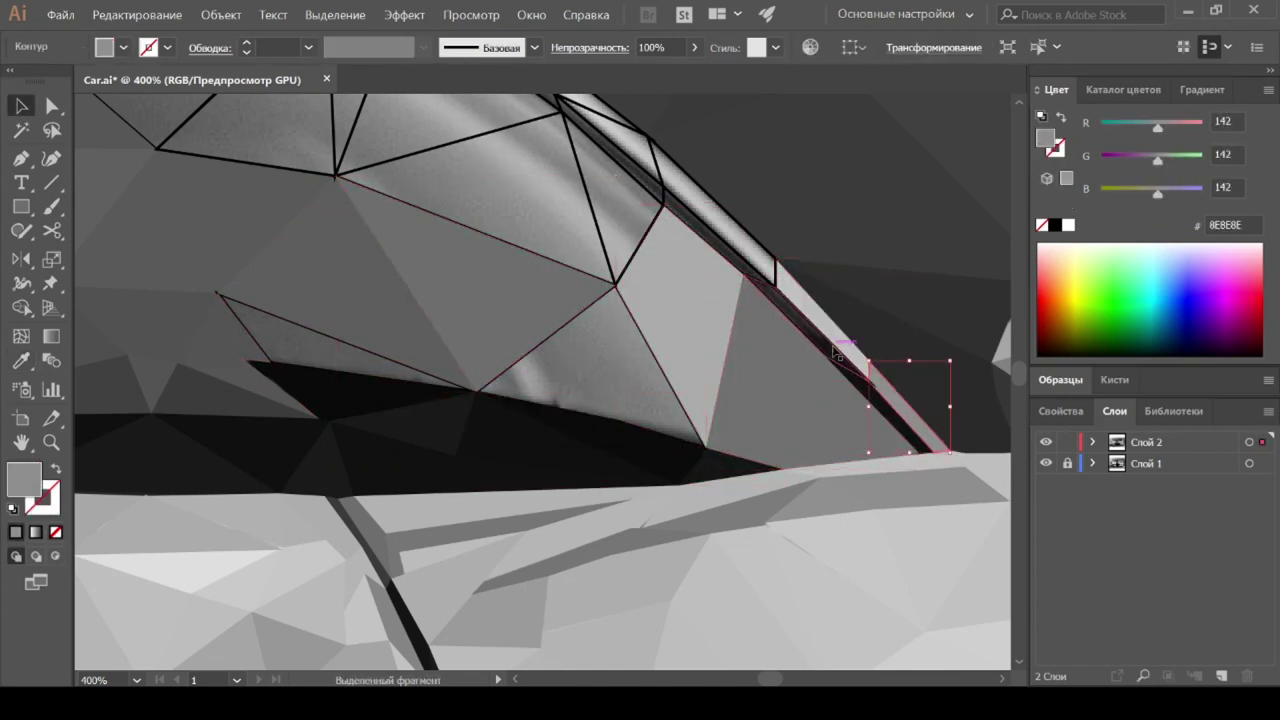
pyautogui.scroll(2, 720, 243)
pyautogui.keyDown('ctrl'); pyautogui.click(551, 263); pyautogui.keyUp('ctrl')
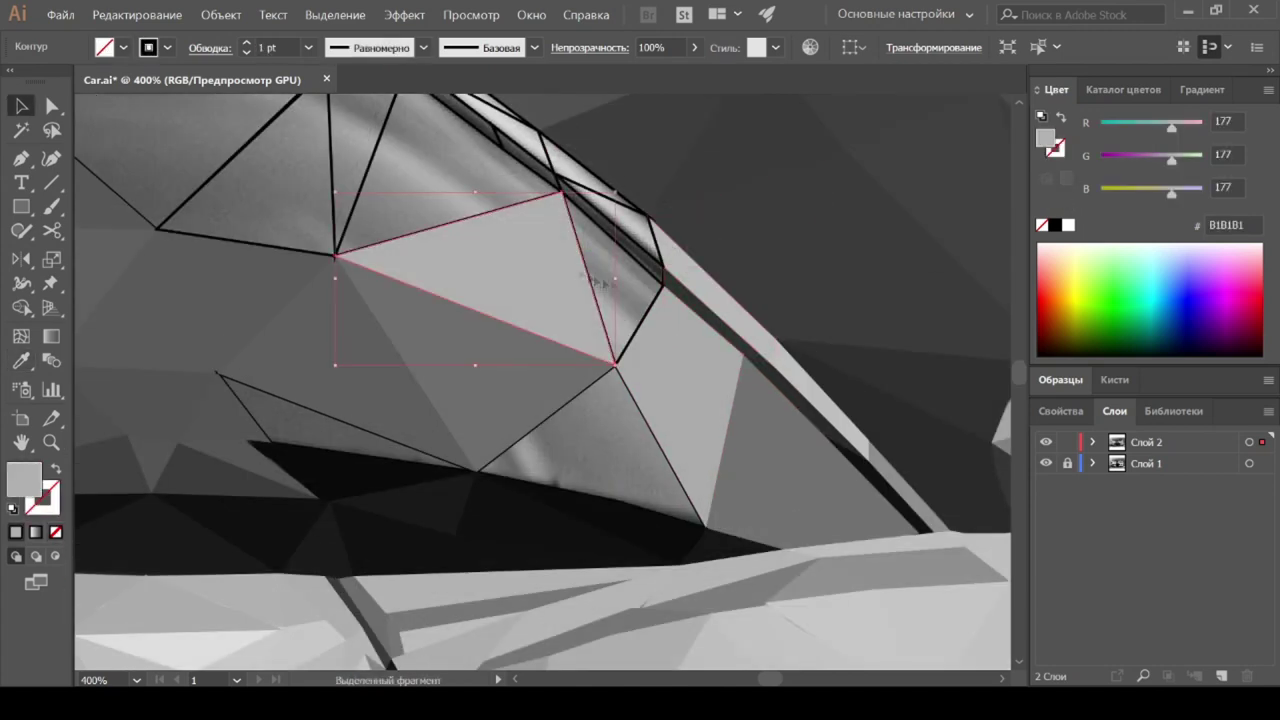
pyautogui.keyDown('ctrl'); pyautogui.click(650, 257); pyautogui.keyUp('ctrl')
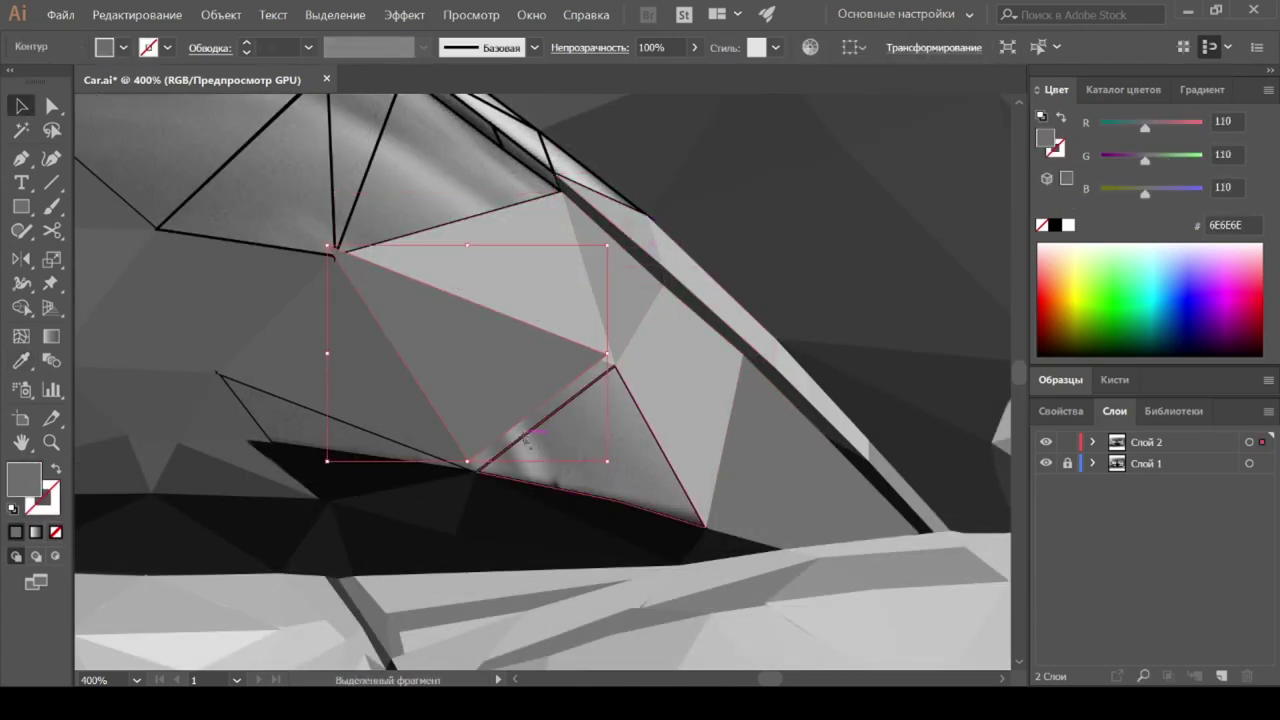
pyautogui.moveTo(540, 455); pyautogui.dragTo(486, 400)
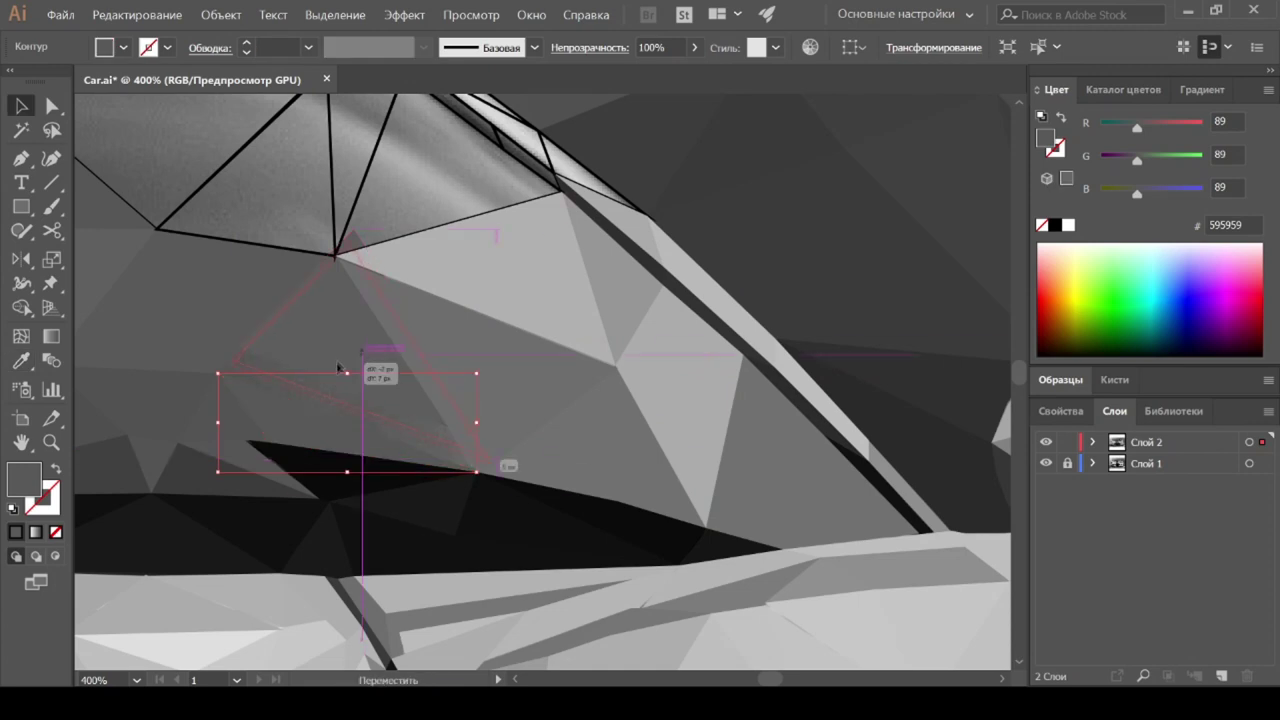
# Step: Fill the remaining roof-strip triangles with light sampled grays like B1B1B1
pyautogui.scroll(4, 371, 329)
pyautogui.click(420, 329)
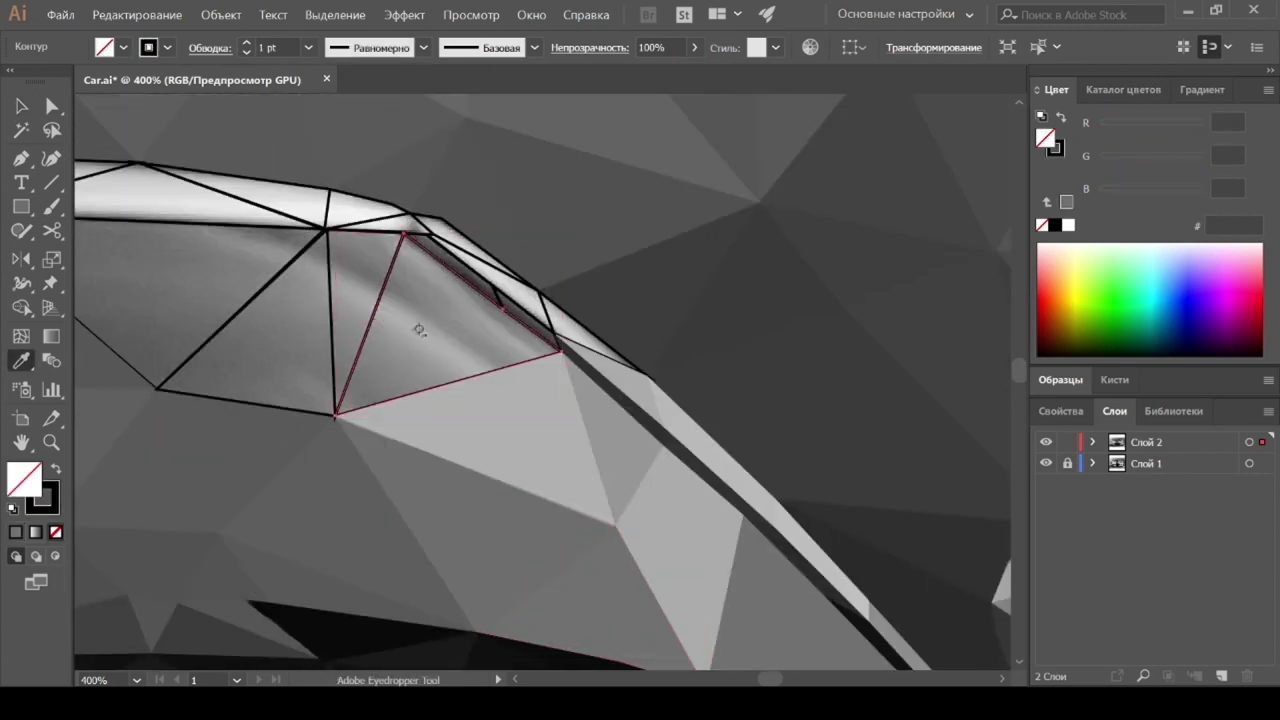
pyautogui.click(257, 300)
pyautogui.click(240, 402)
pyautogui.scroll(2, 507, 367)
pyautogui.click(497, 365)
pyautogui.click(412, 300)
pyautogui.click(333, 267)
pyautogui.scroll(-3, 523, 357)
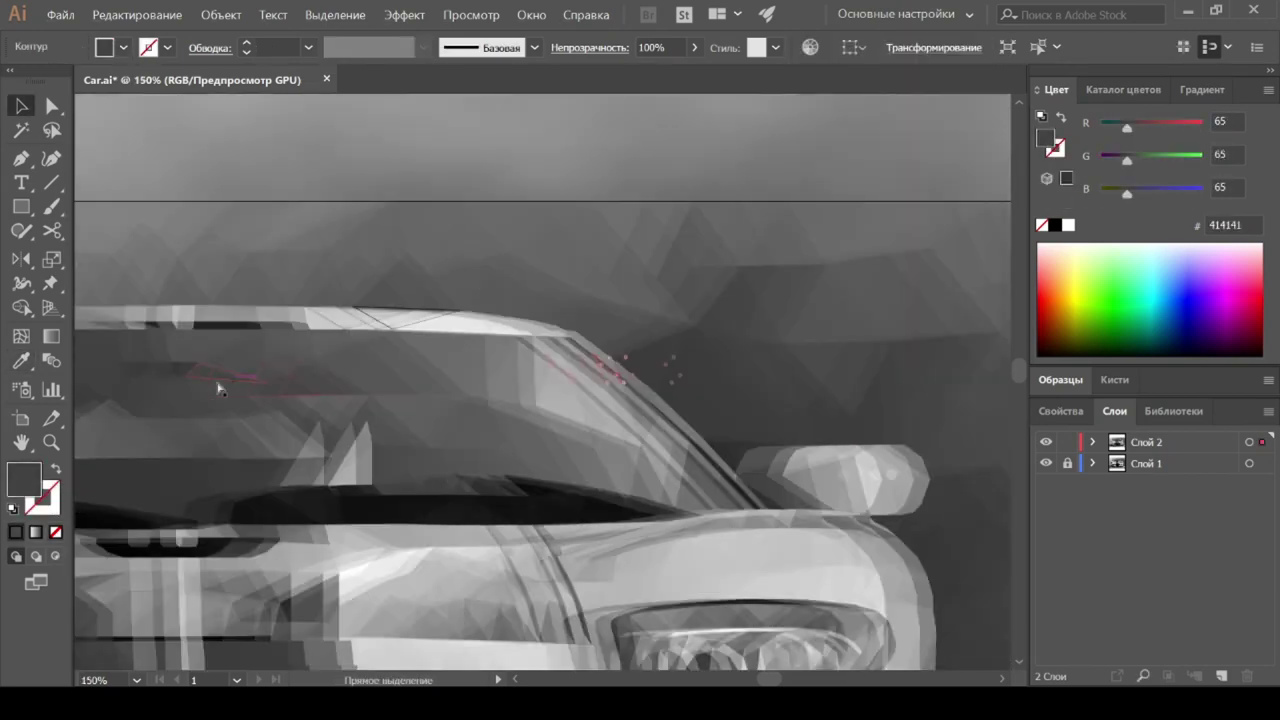
# Step: Fill the last roof and side-window triangles with sampled light gray such as B2B2B2
pyautogui.scroll(4, 523, 363)
pyautogui.click(604, 320)
pyautogui.scroll(-4, 604, 320)
pyautogui.scroll(2, 491, 388)
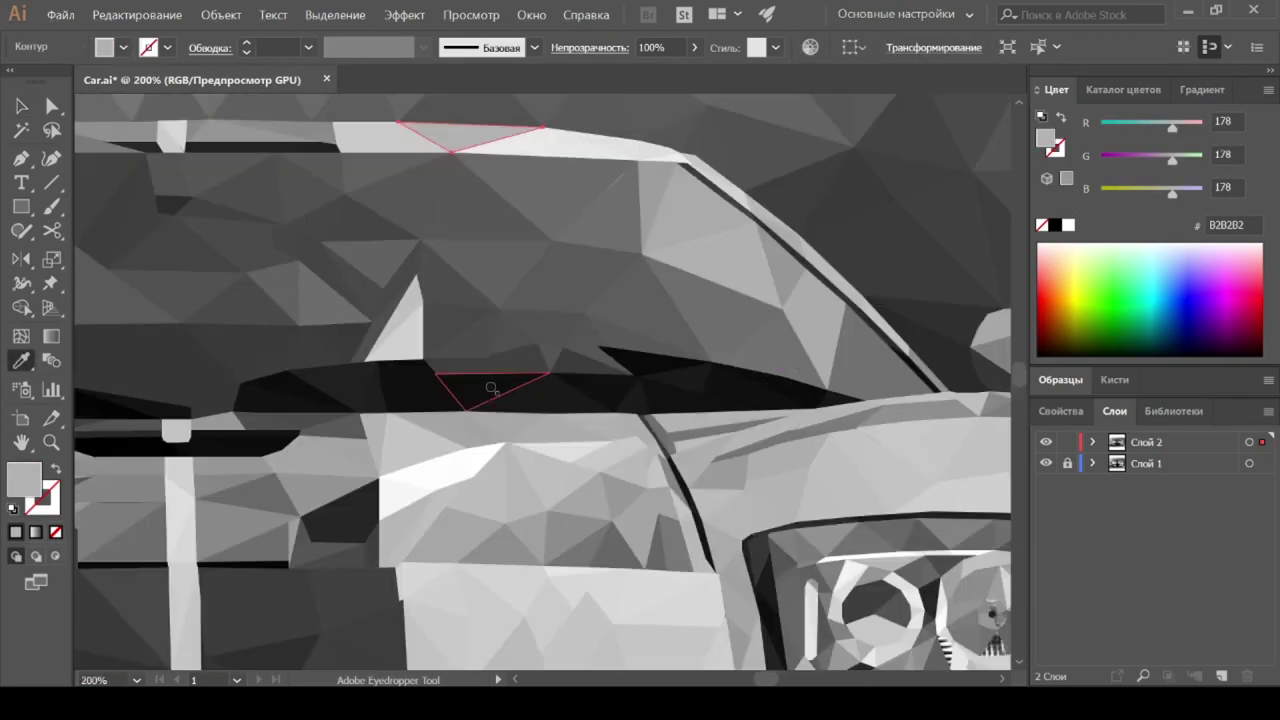
pyautogui.click(640, 350)
pyautogui.scroll(-5, 866, 443)
# Step: Deselect everything and show the finished low-poly car in Full Screen Mode
pyautogui.click(866, 443)
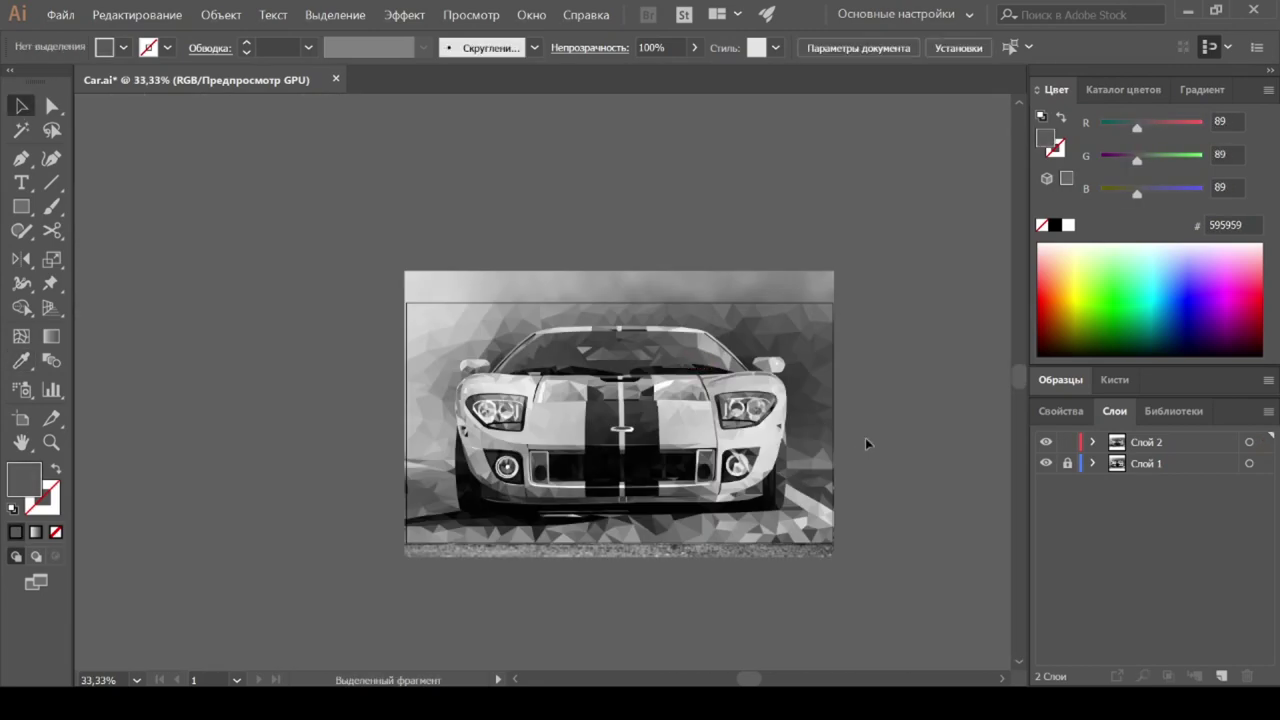
pyautogui.scroll(2, 862, 440)
pyautogui.press('f')
pyautogui.press('f')
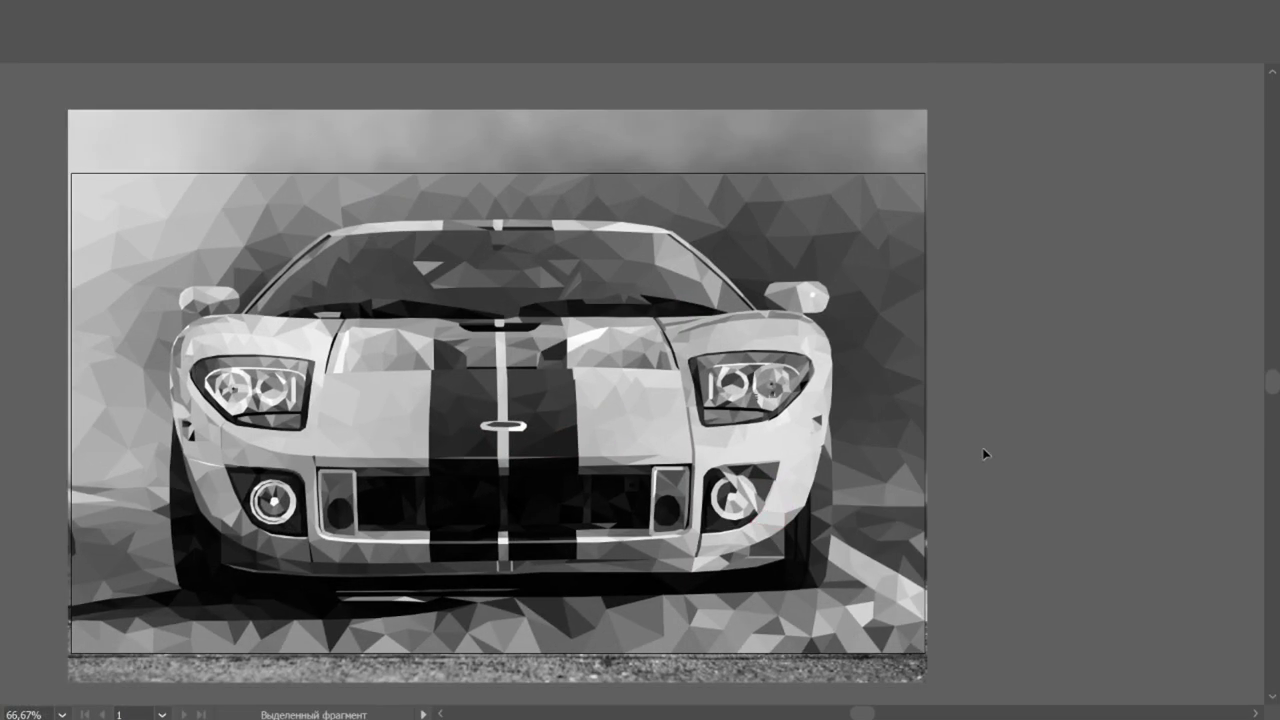